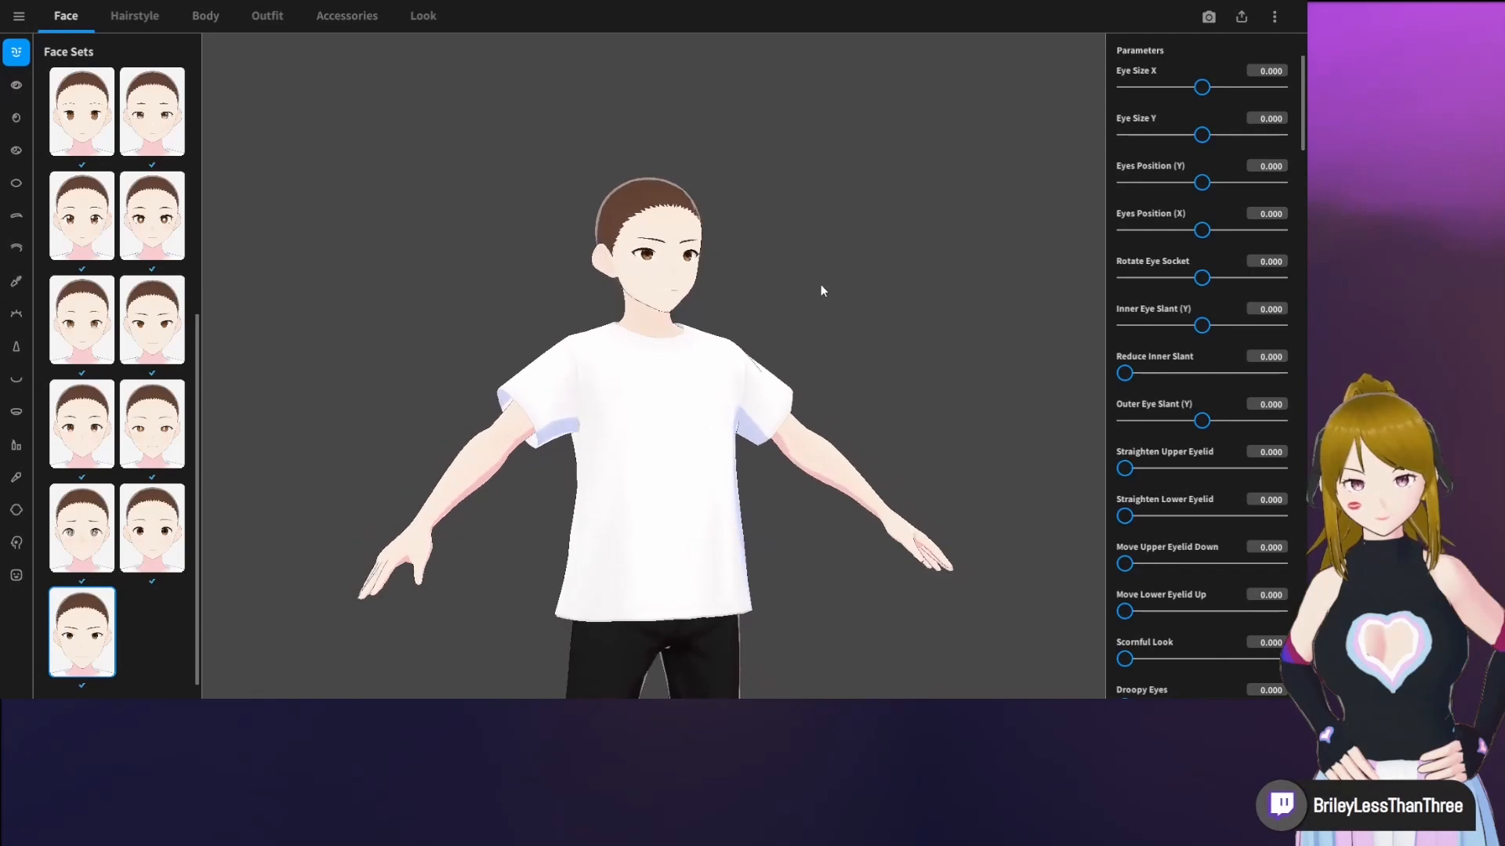
Examine the character's head and face up close from the front and at an angle
mouse_move(822, 287)
right_down()
mouse_move(754, 266)
mouse_move(840, 307)
mouse_move(801, 280)
right_up()
middle_drag(811, 265, 806, 316)
scroll(797, 354, up, 5)
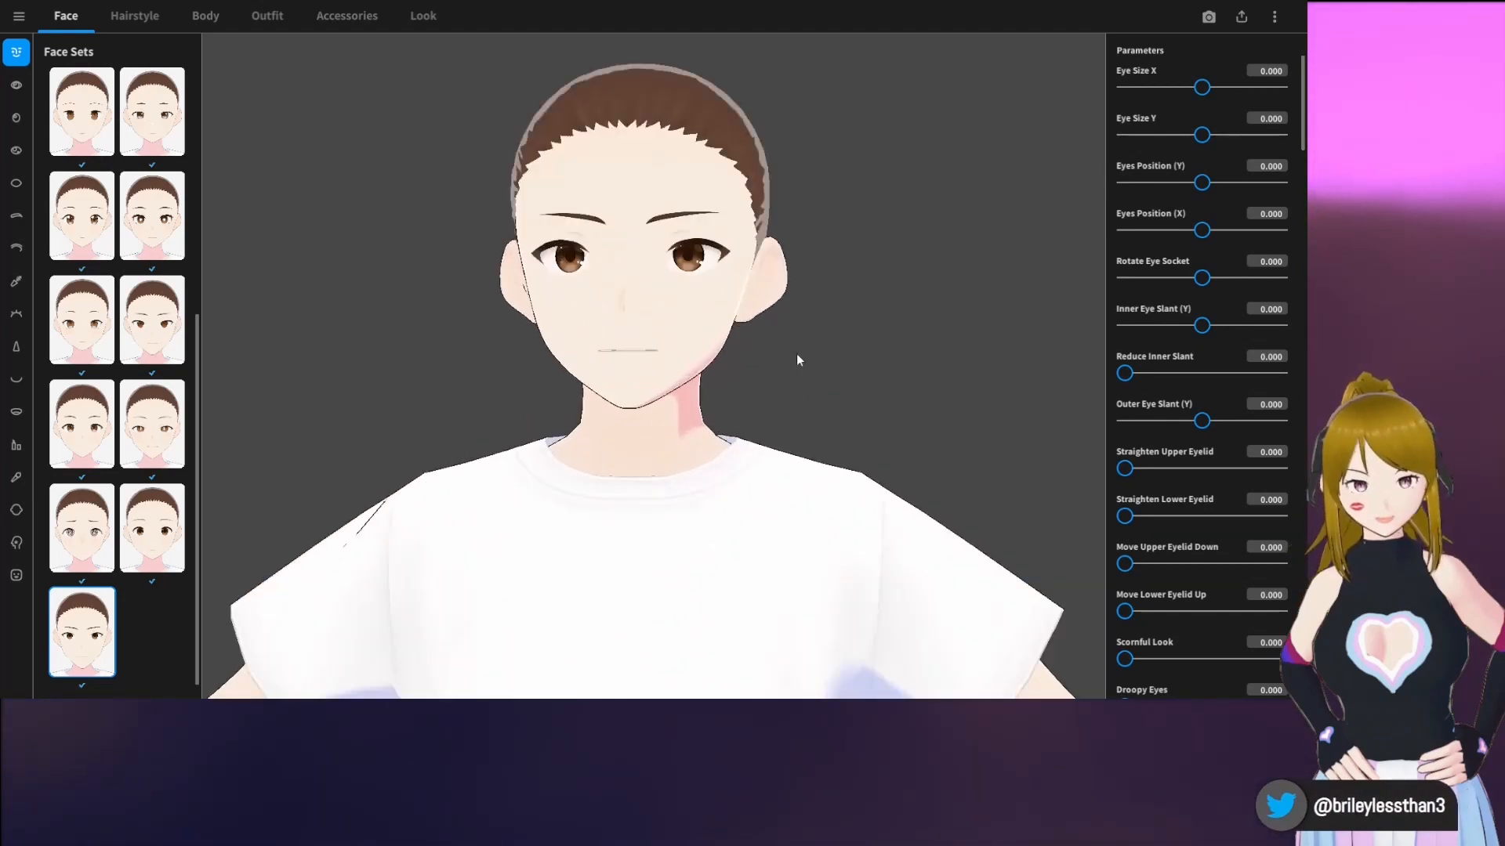
scroll(796, 355, down, 4)
scroll(797, 354, up, 2)
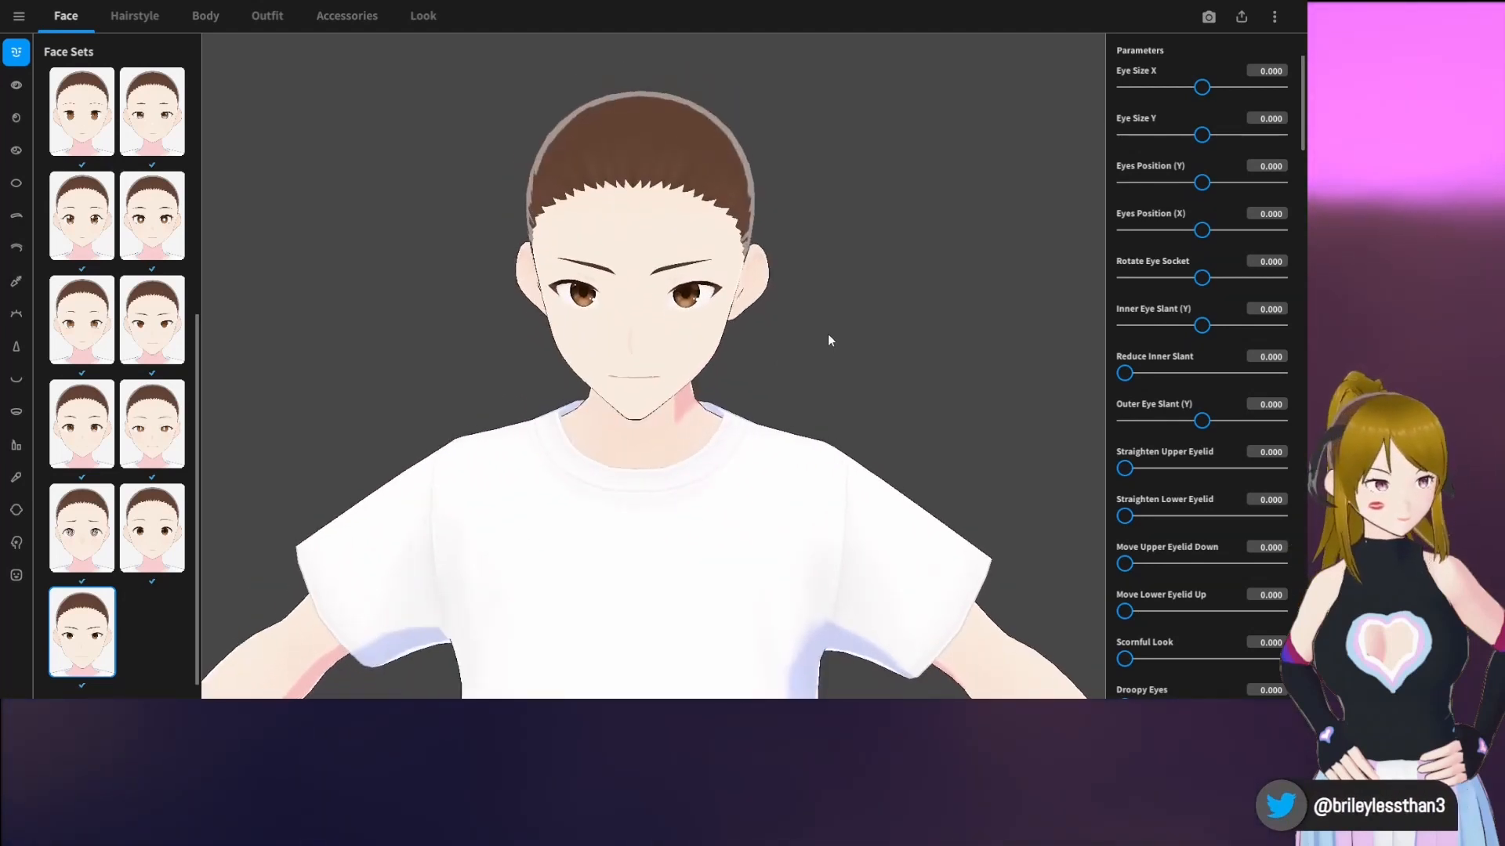
right_drag(828, 333, 820, 328)
scroll(820, 328, up, 2)
middle_drag(854, 279, 851, 309)
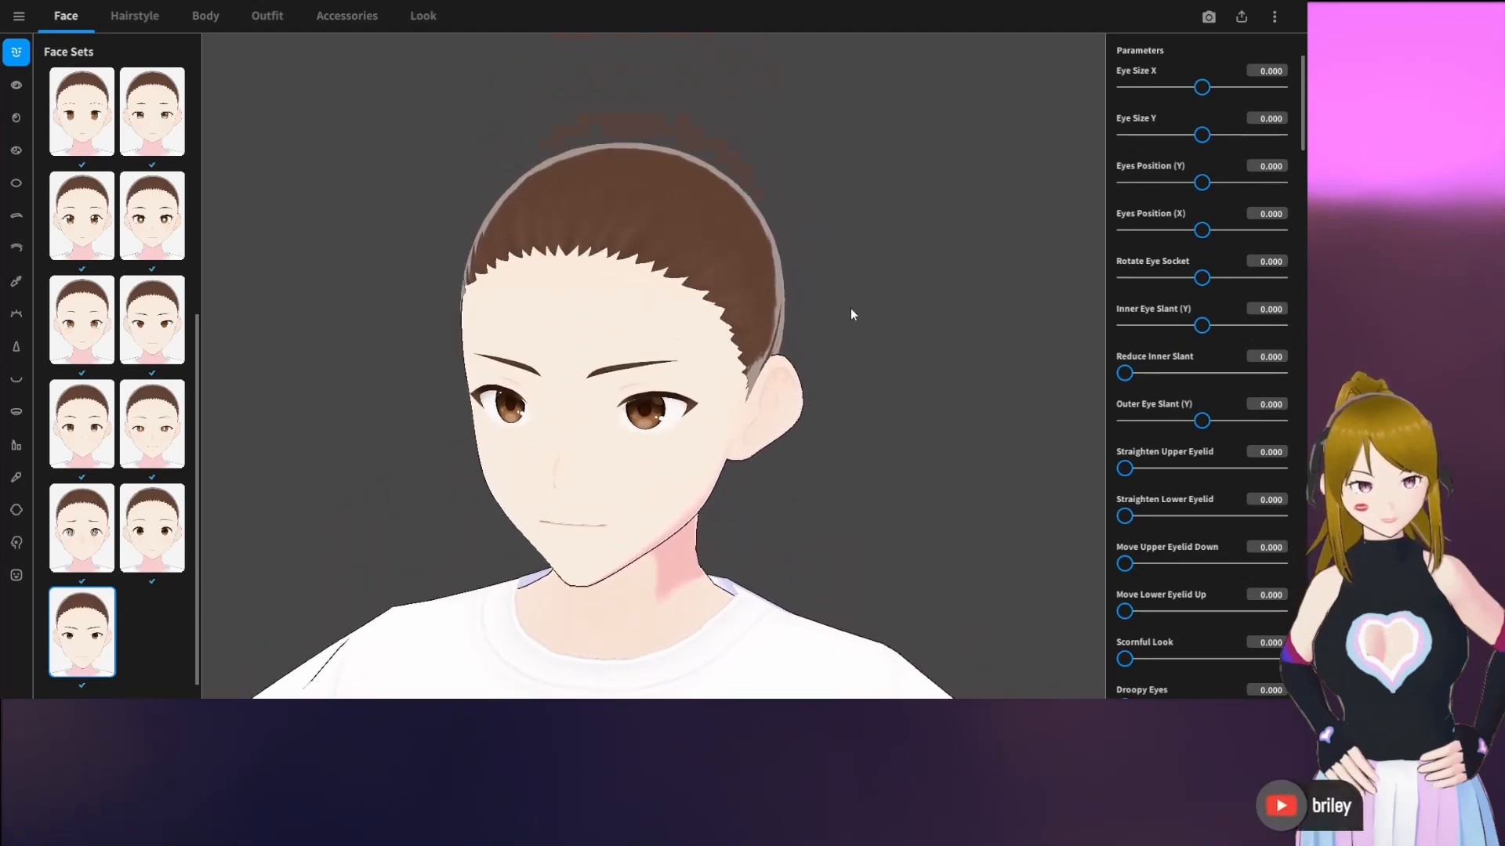
scroll(853, 314, up, 1)
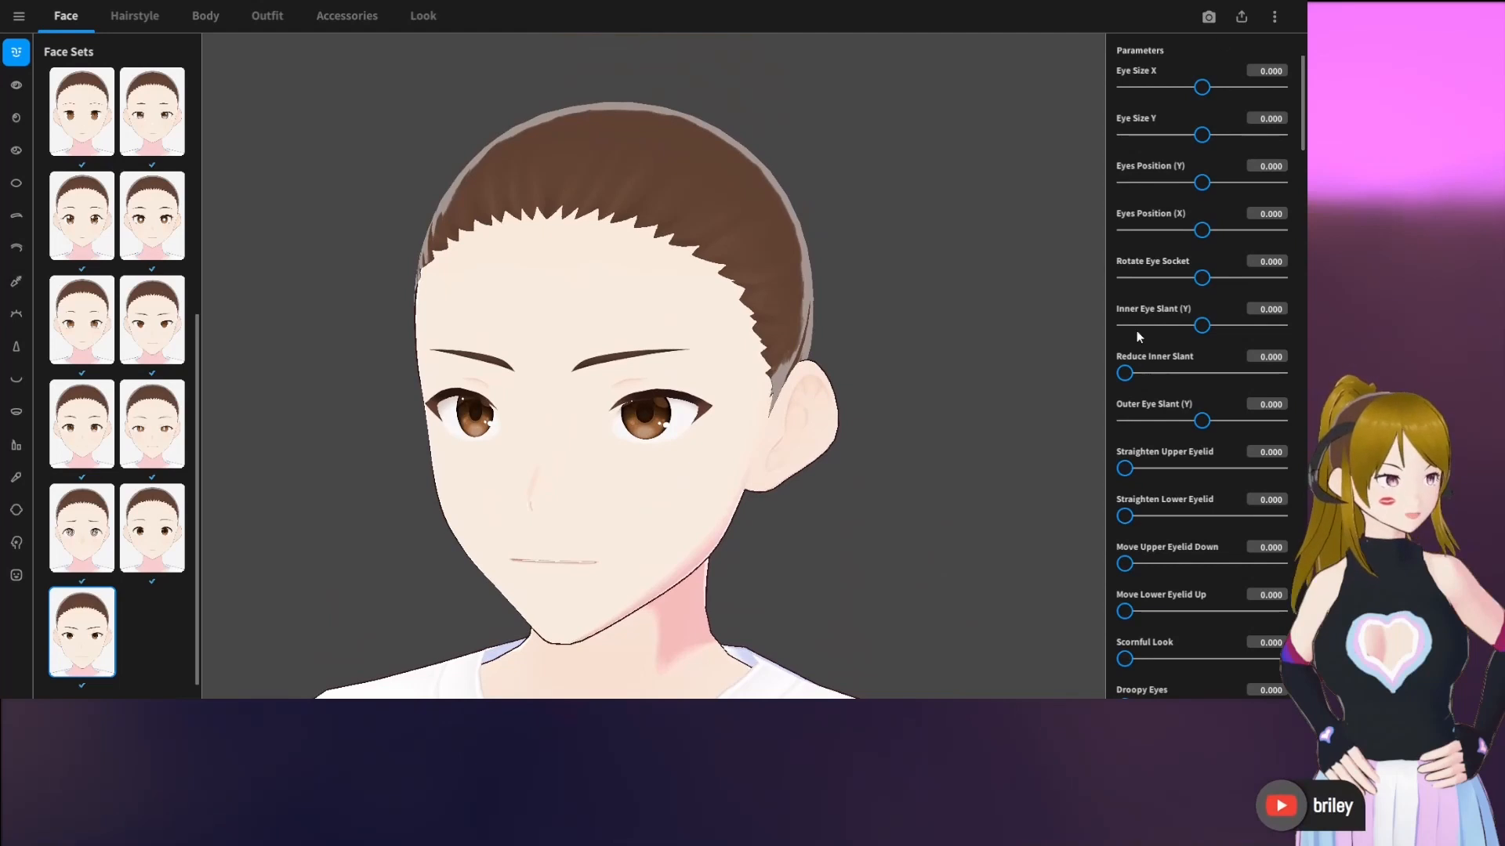
Look through the face parameters, from the eyes, eyebrows and nose to the mouth, teeth and ears
scroll(1200, 356, down, 8)
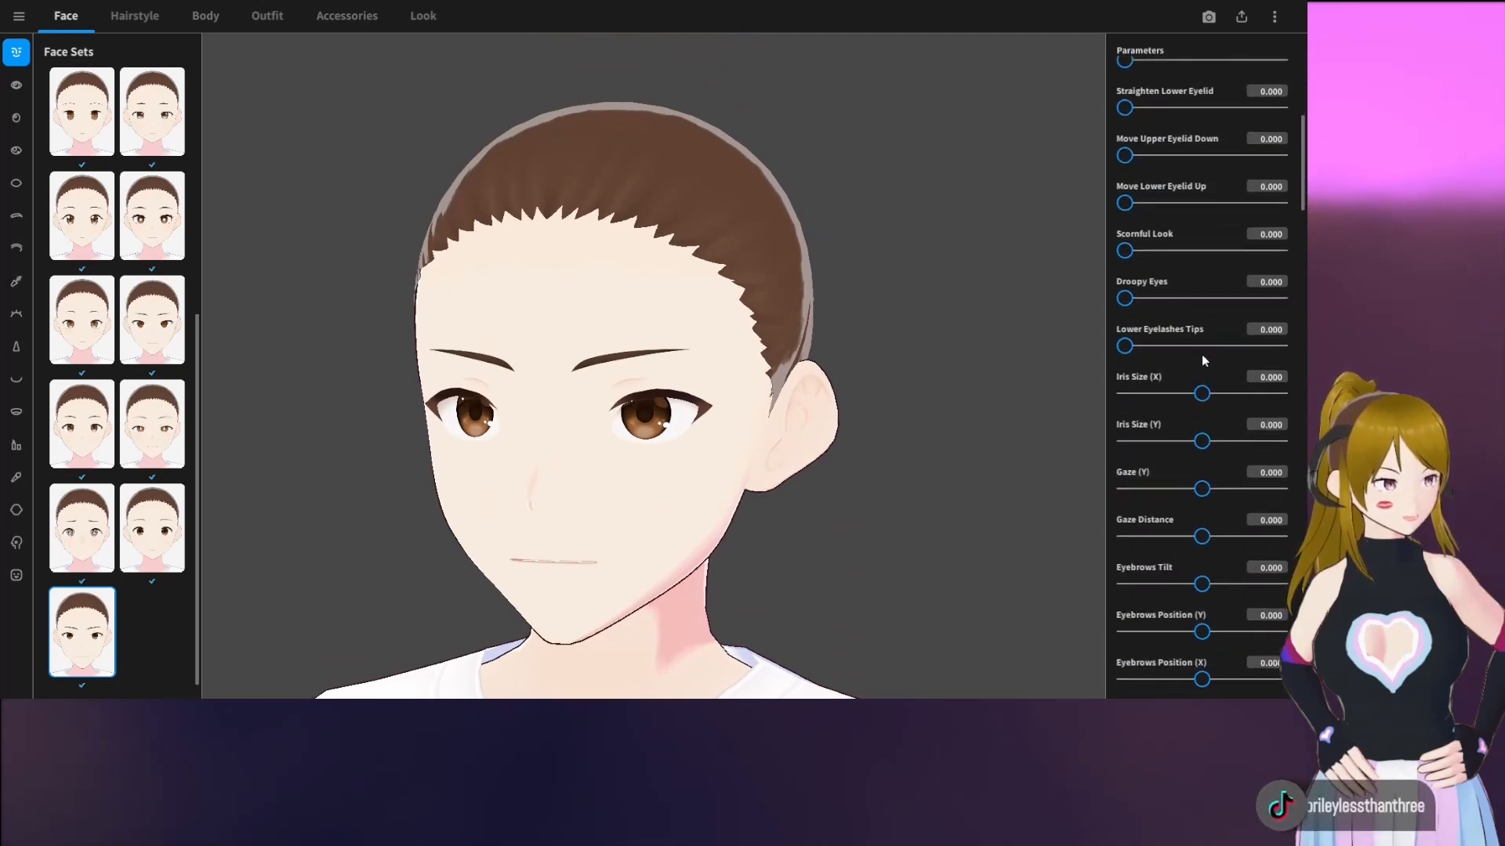
scroll(1201, 354, down, 8)
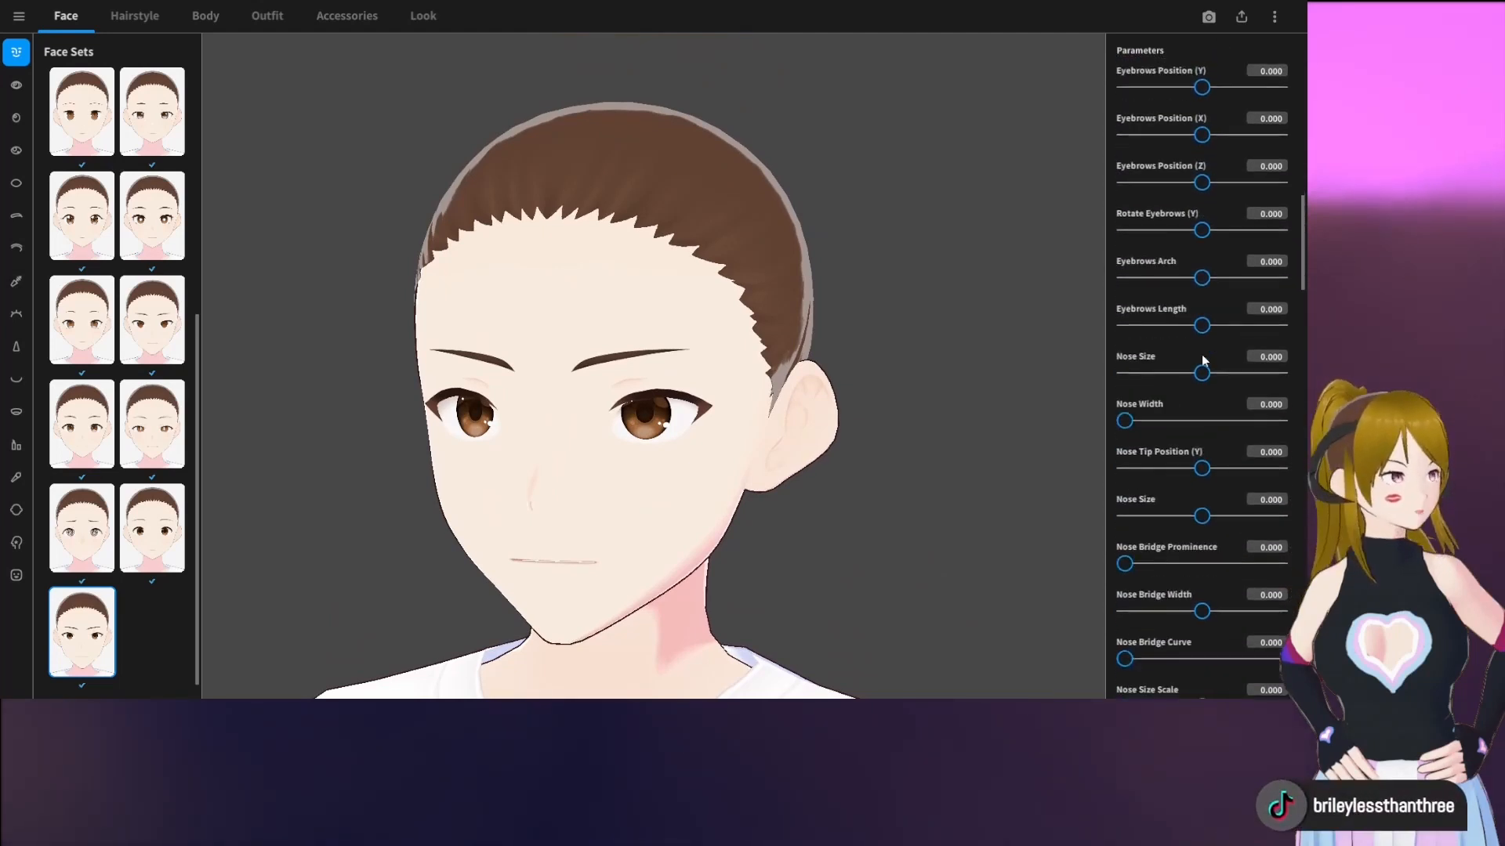
scroll(1201, 354, down, 8)
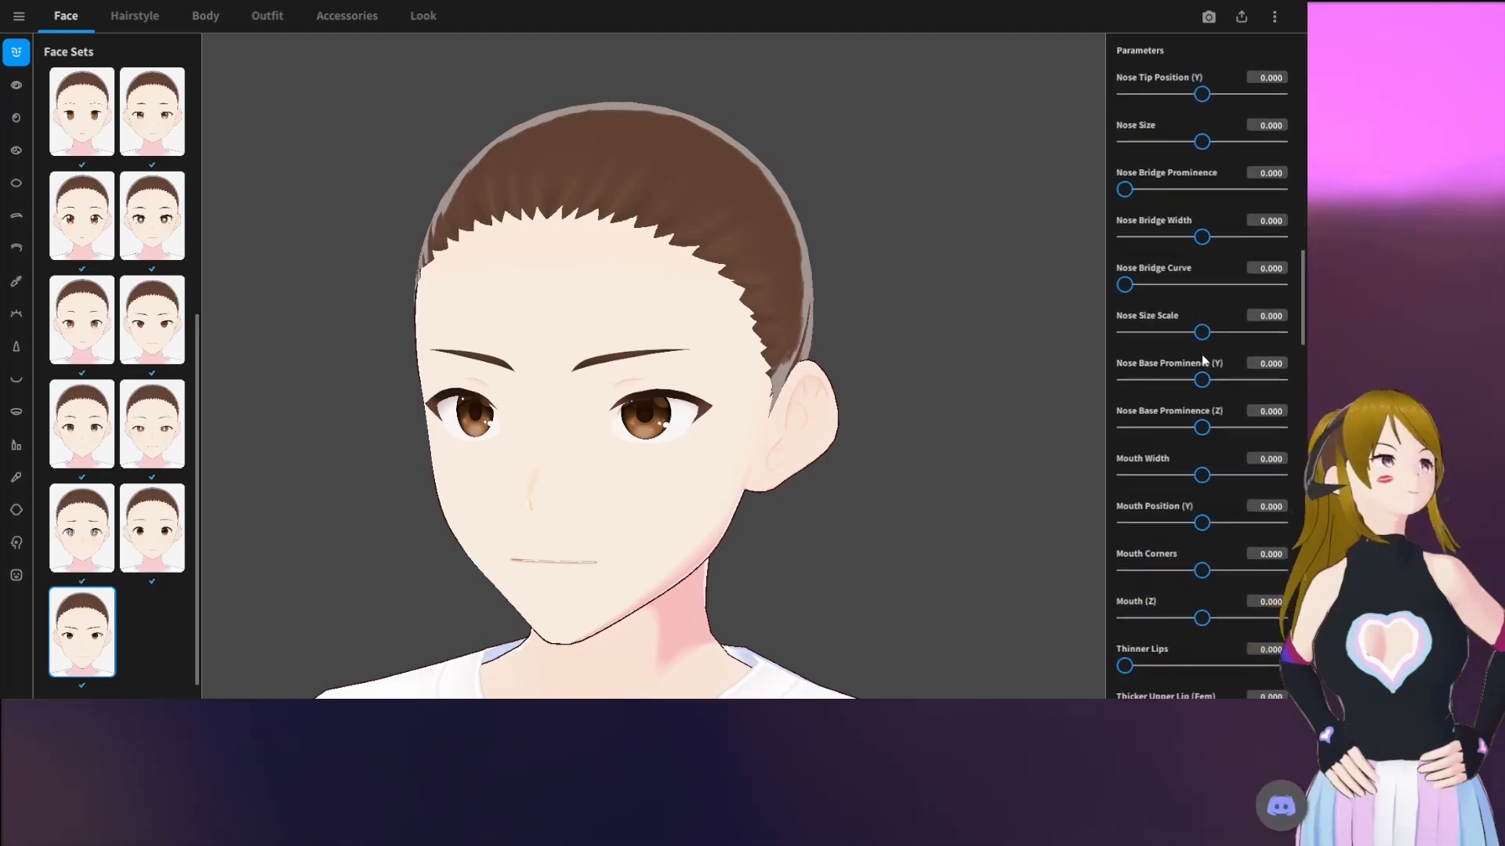
scroll(1205, 359, down, 9)
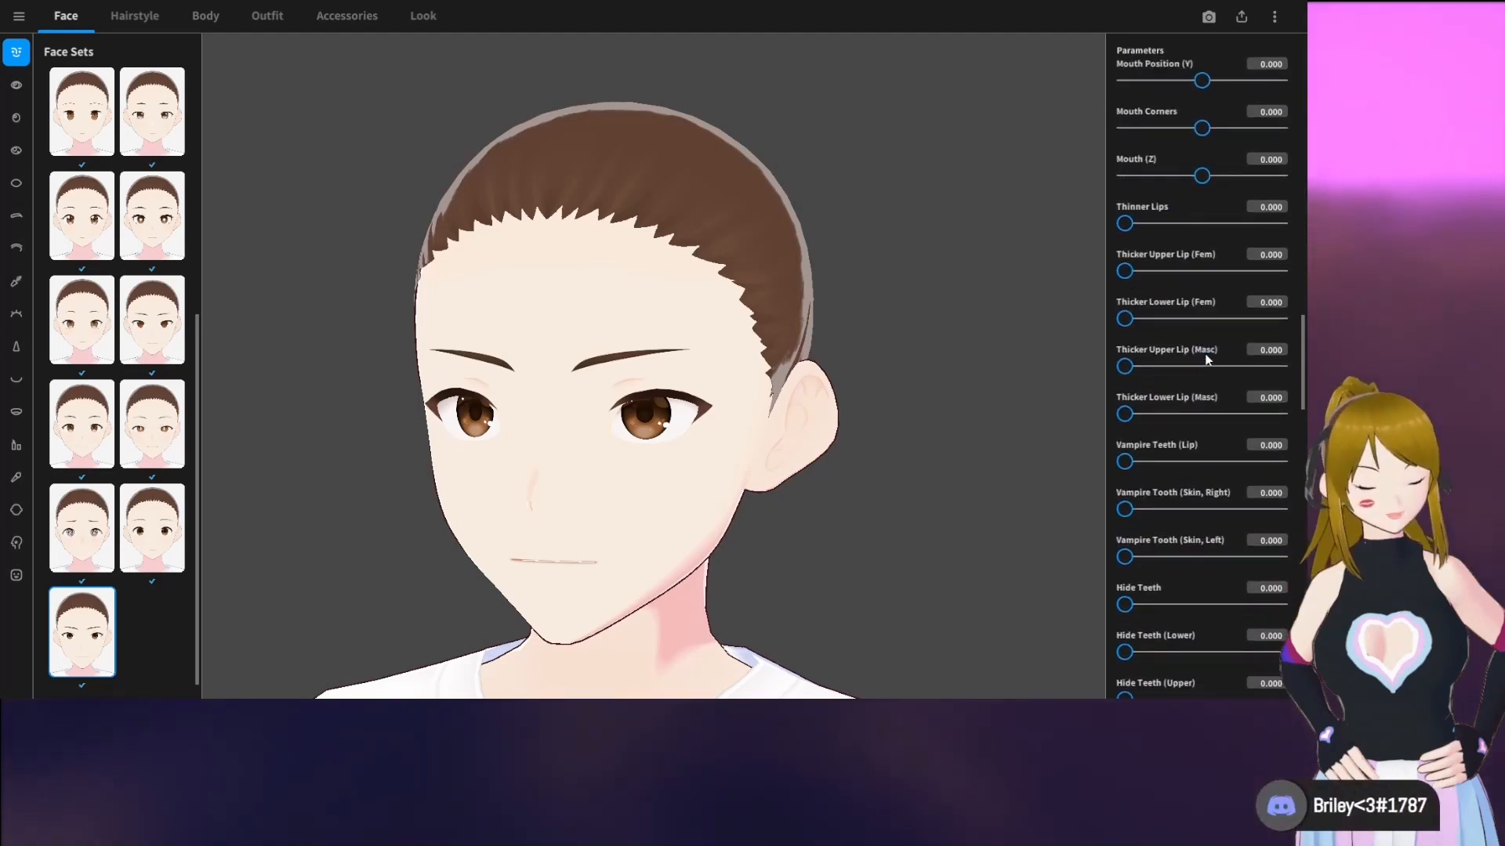
scroll(1205, 359, down, 3)
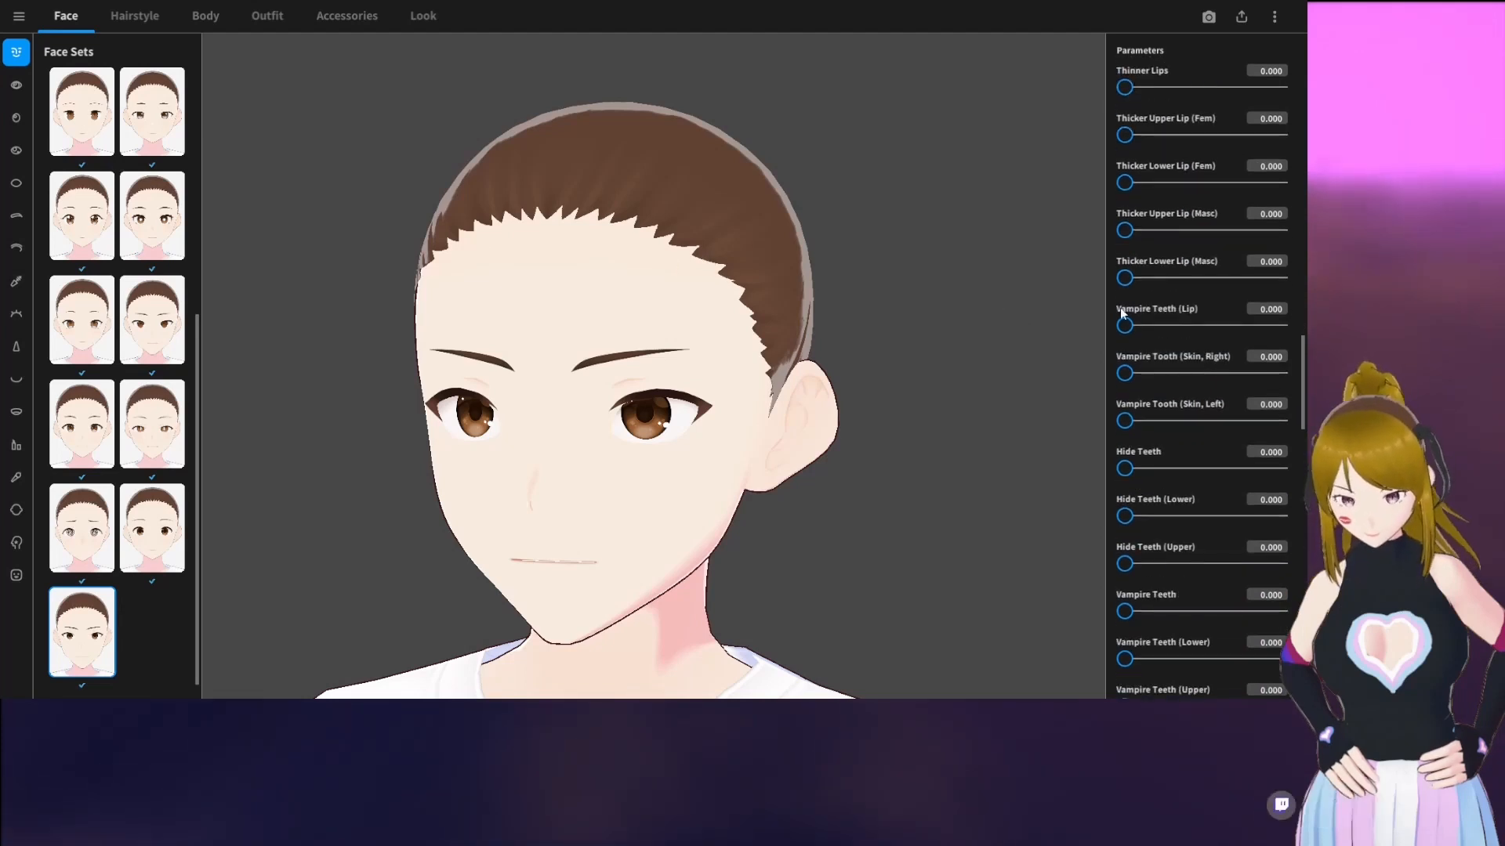
scroll(1249, 385, down, 8)
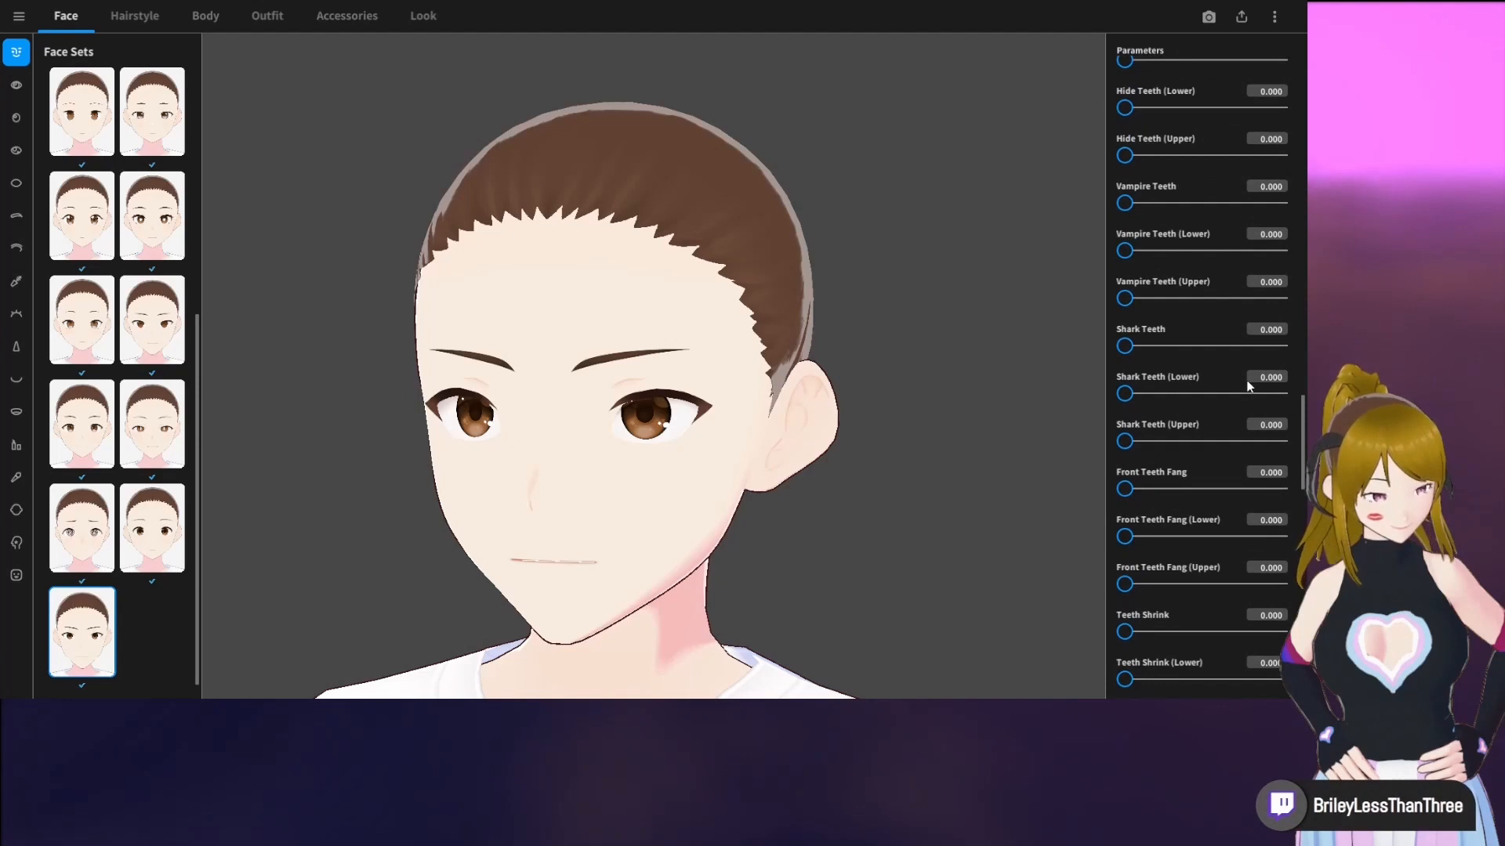
scroll(1249, 385, down, 4)
scroll(1248, 385, down, 8)
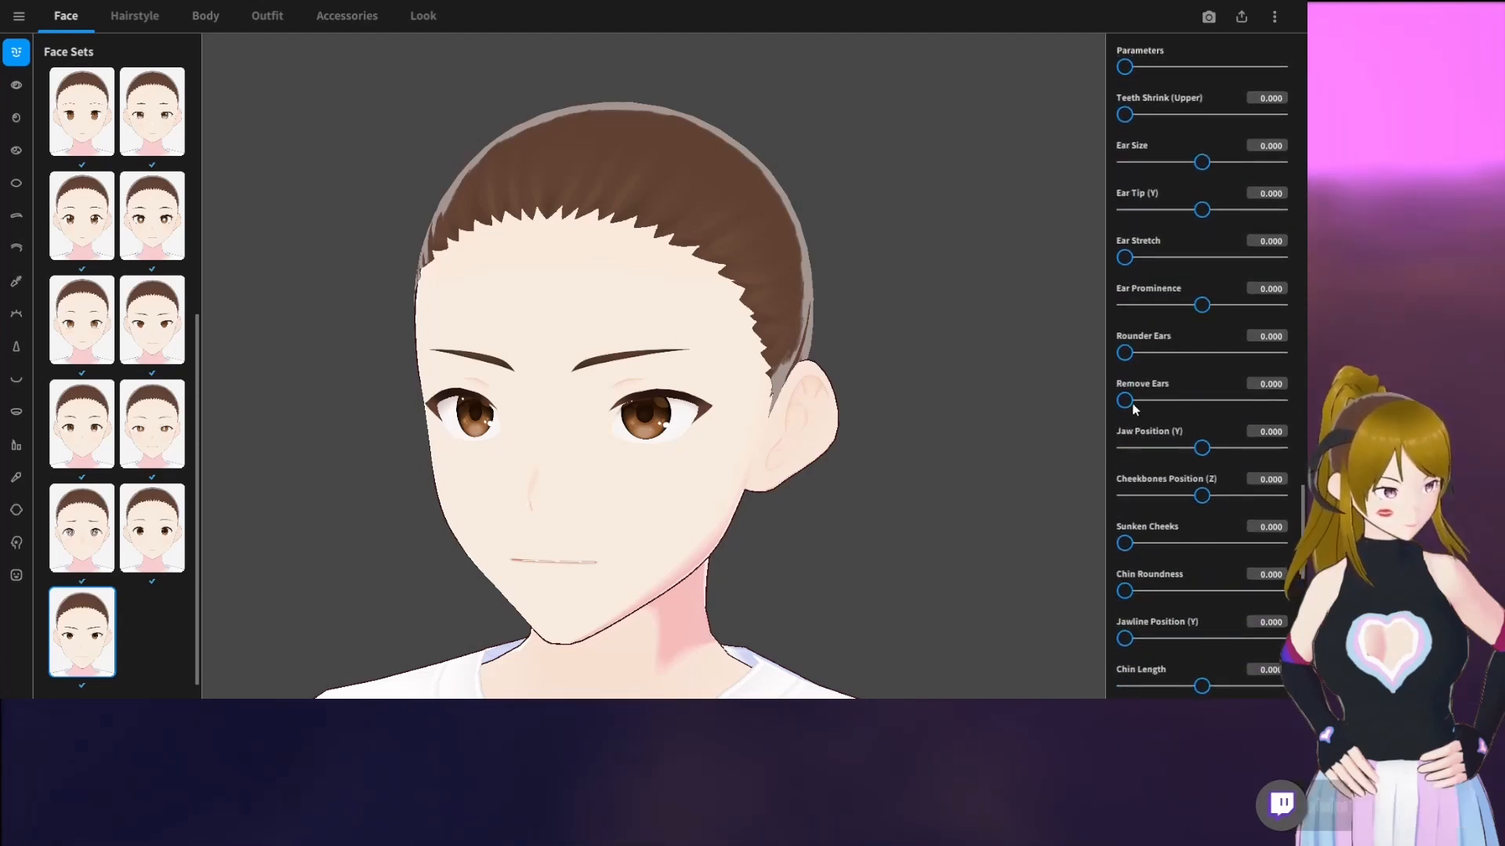
Try Remove Ears at 100 on the character's head and reset it to 0
click(1276, 400)
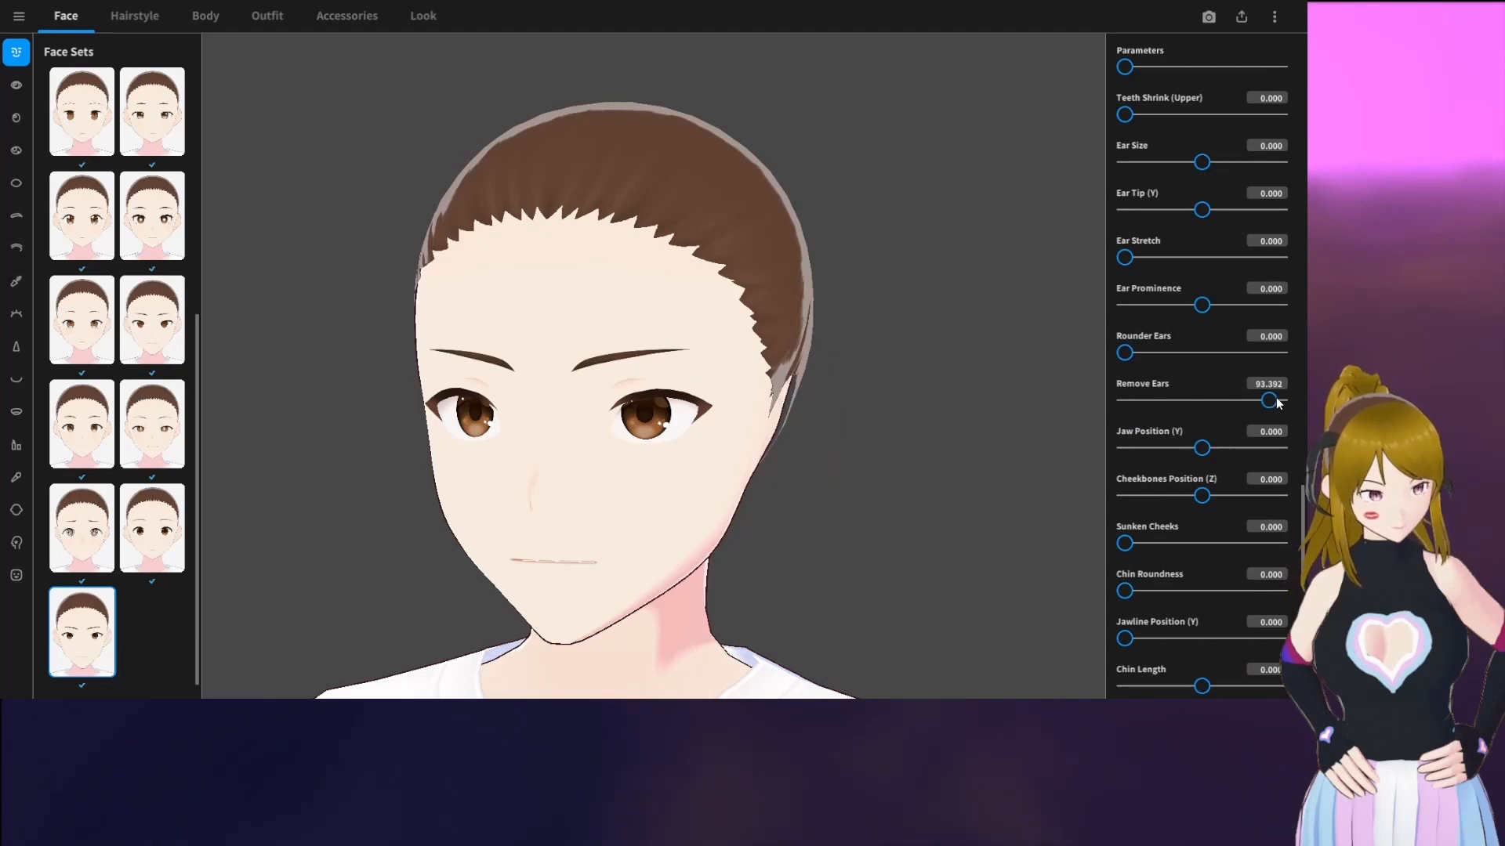
mouse_move(1279, 401)
mouse_down()
mouse_move(1141, 402)
mouse_move(1285, 401)
mouse_up()
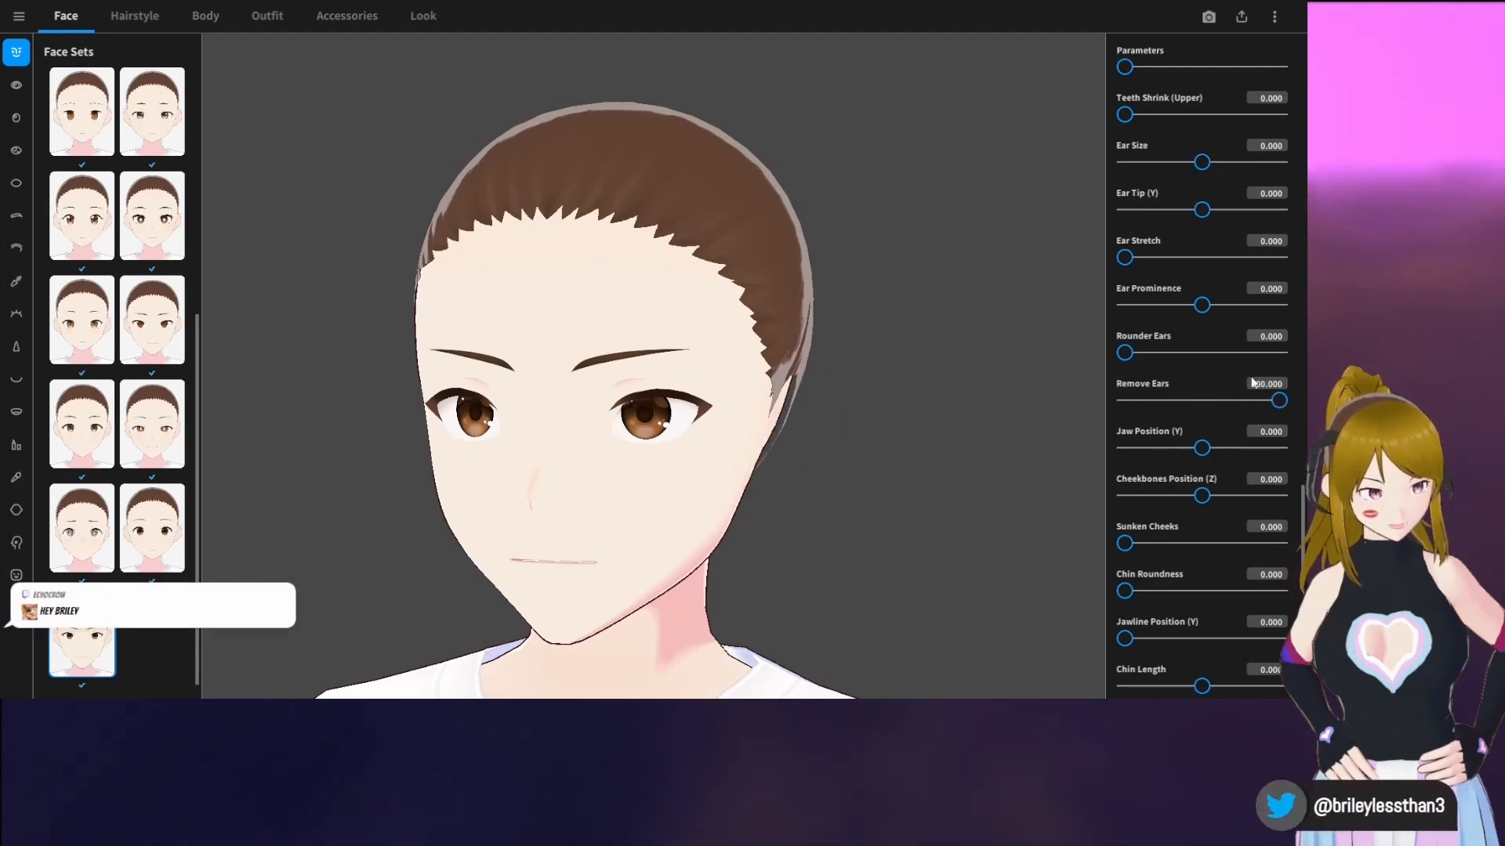
right_drag(1074, 395, 938, 408)
drag(1279, 401, 979, 358)
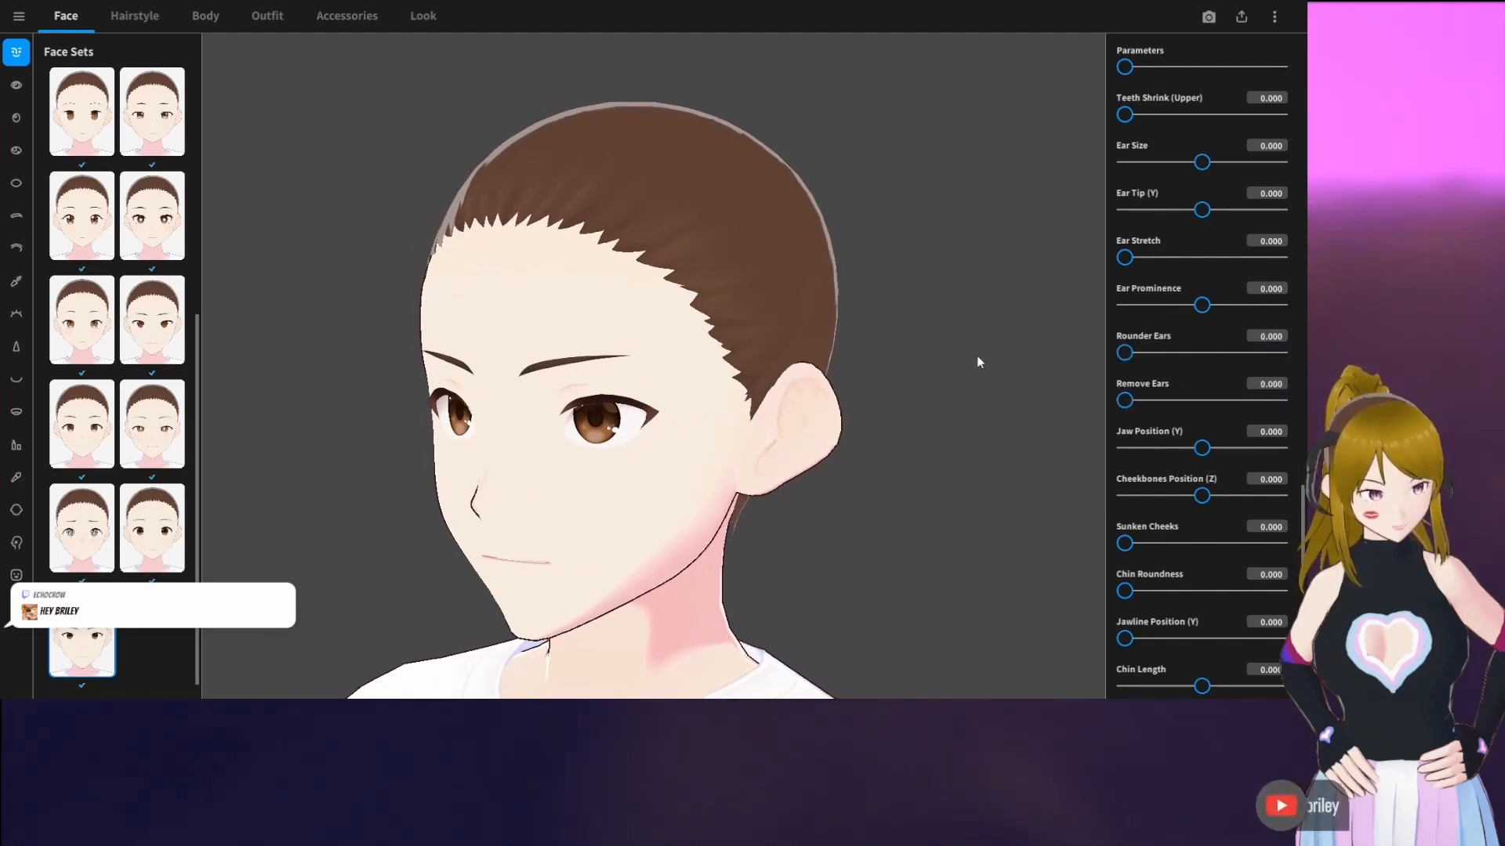
Remove the character's ears by setting Remove Ears to 100
scroll(1146, 435, down, 3)
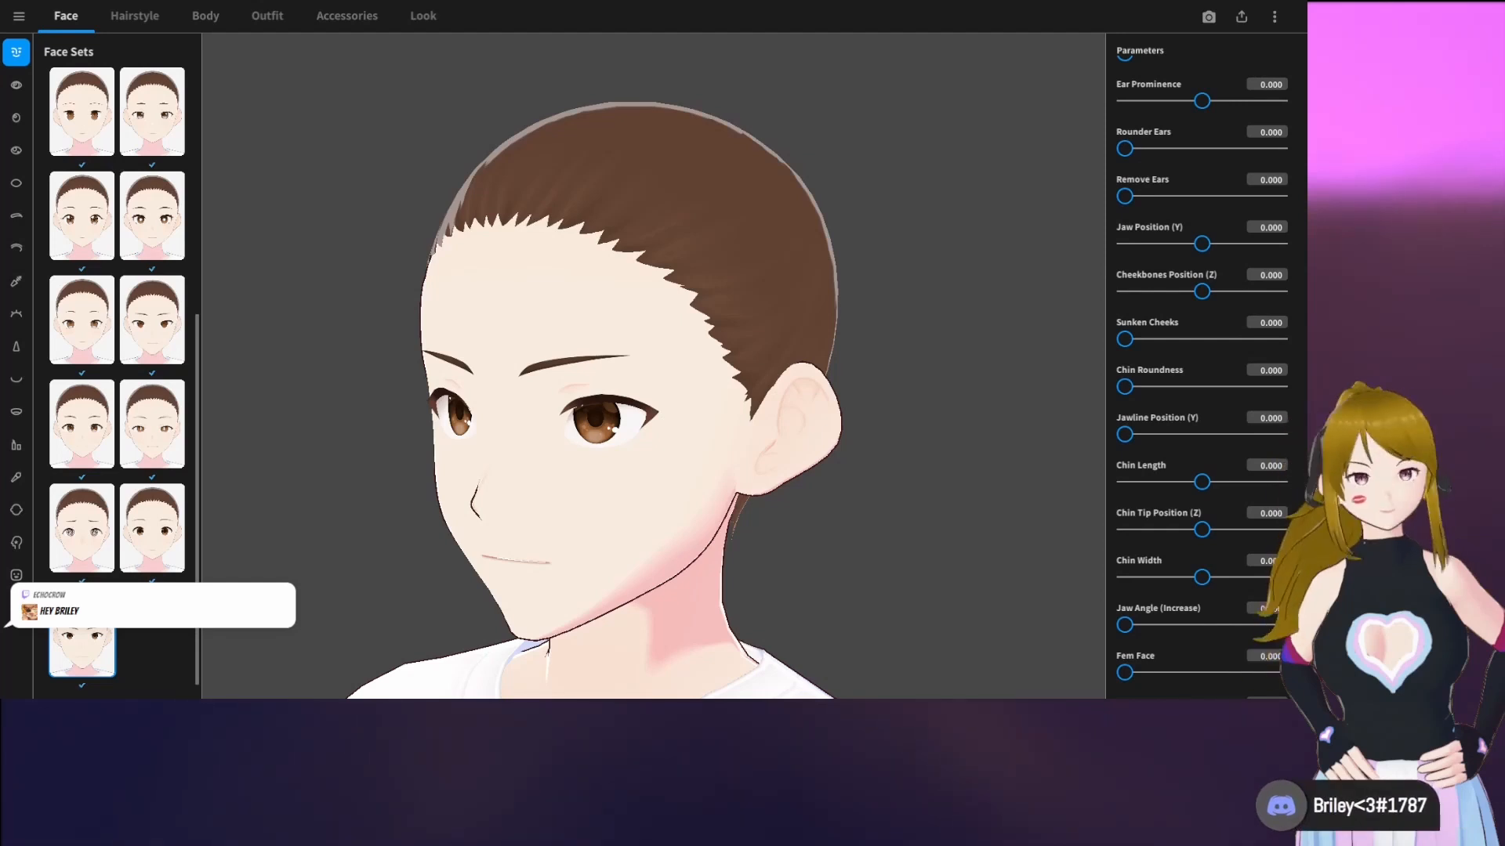
right_drag(836, 471, 856, 479)
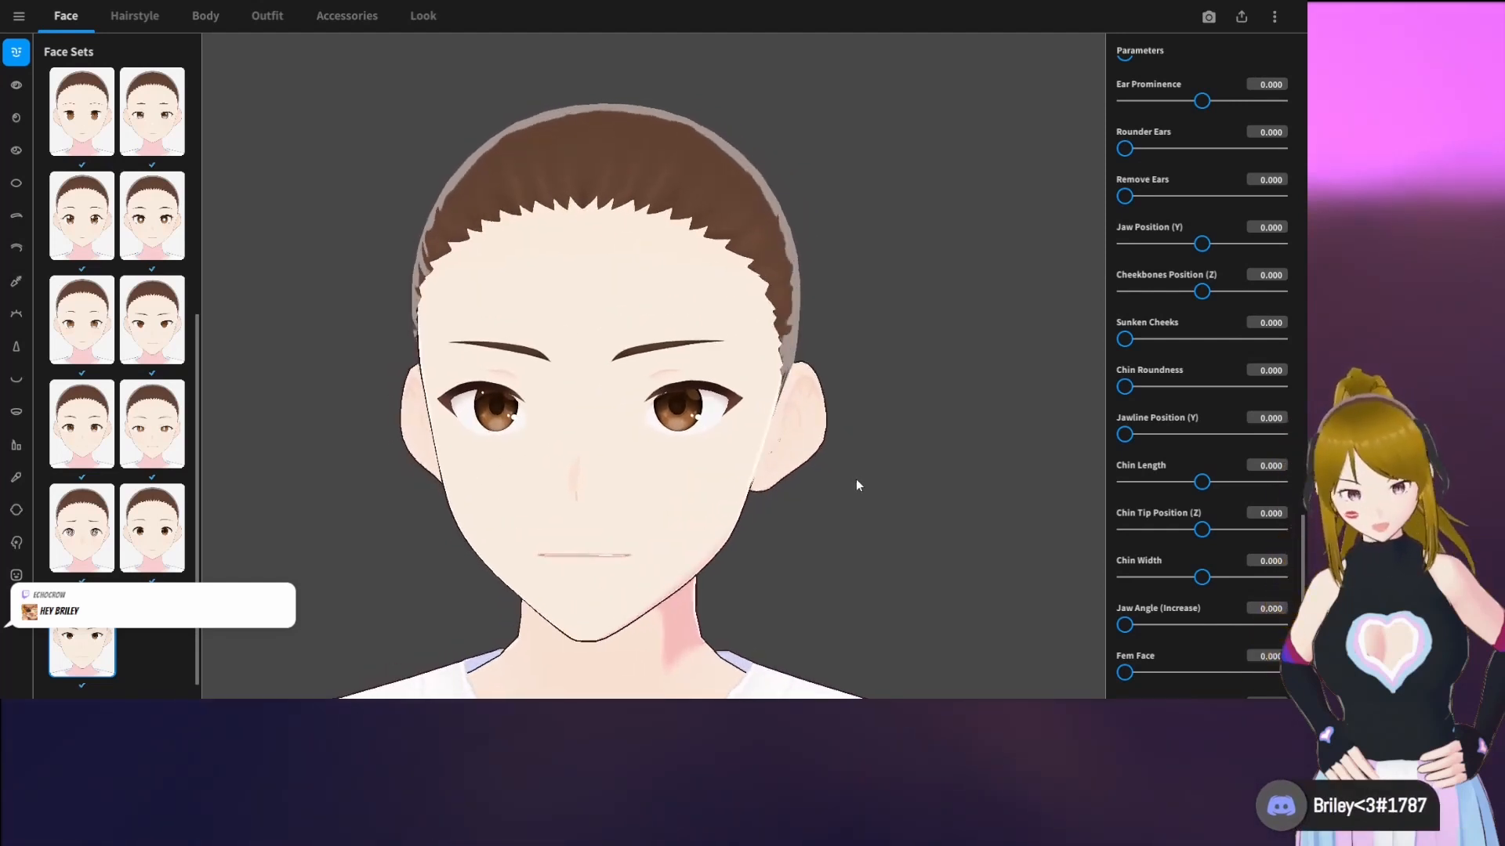
scroll(1145, 373, up, 1)
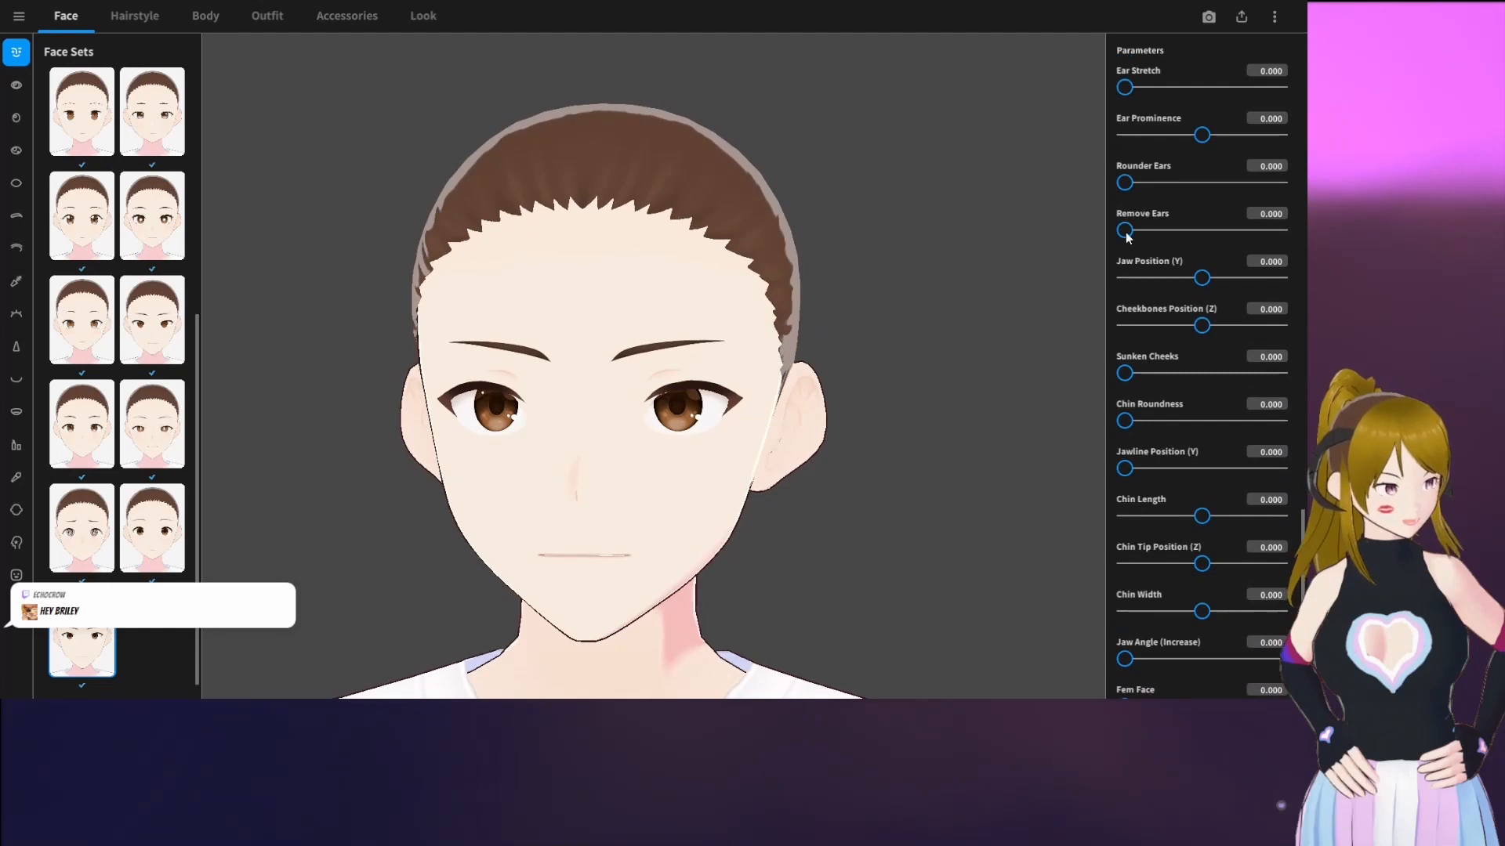
drag(1125, 230, 1262, 243)
mouse_move(917, 349)
right_down()
mouse_move(849, 360)
mouse_move(909, 359)
right_up()
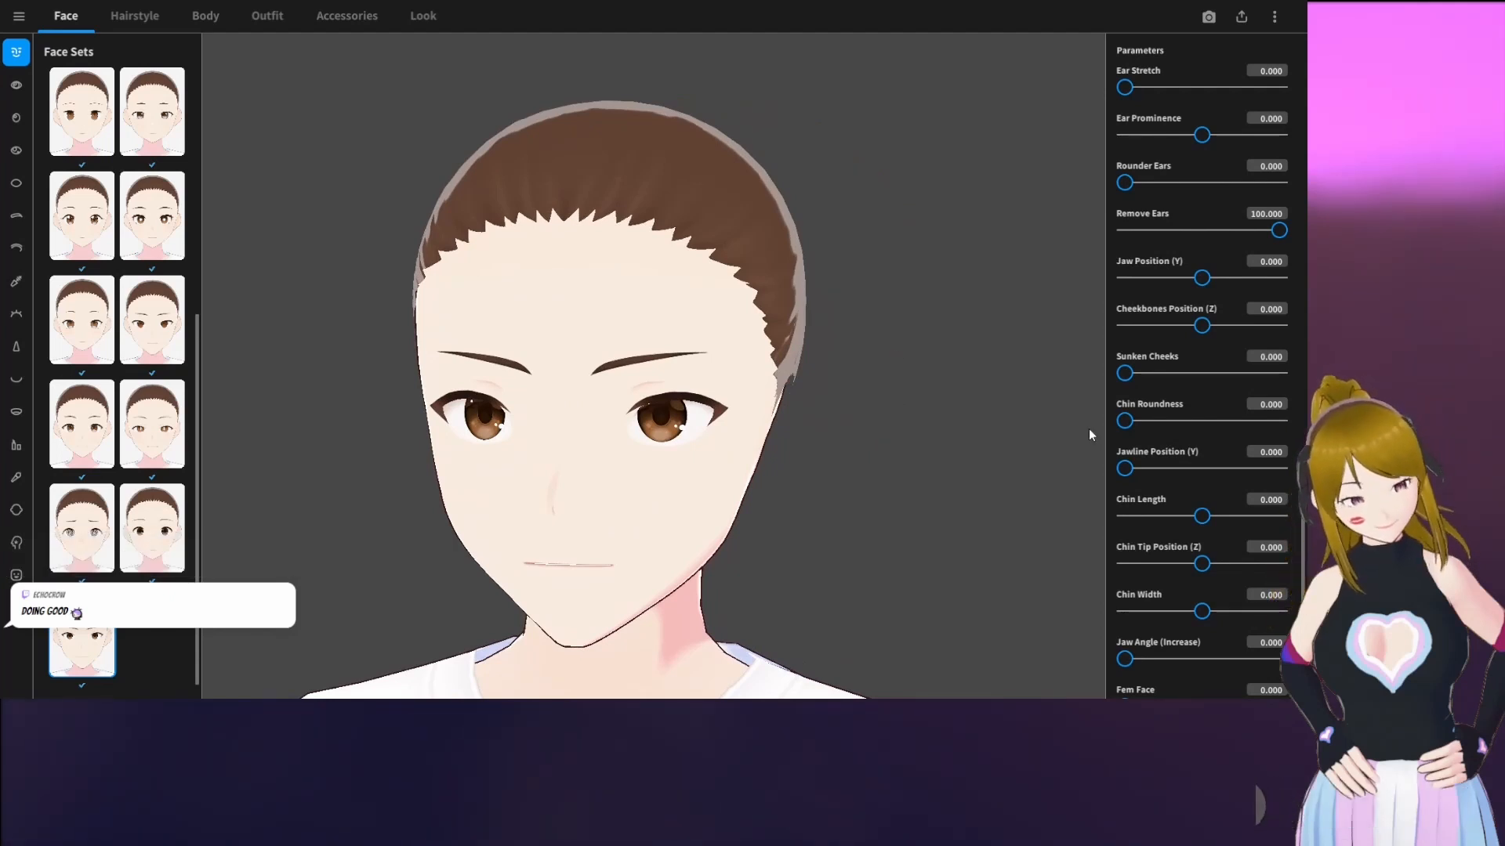
Set the Masc Face parameter to 0.793
scroll(1088, 430, down, 2)
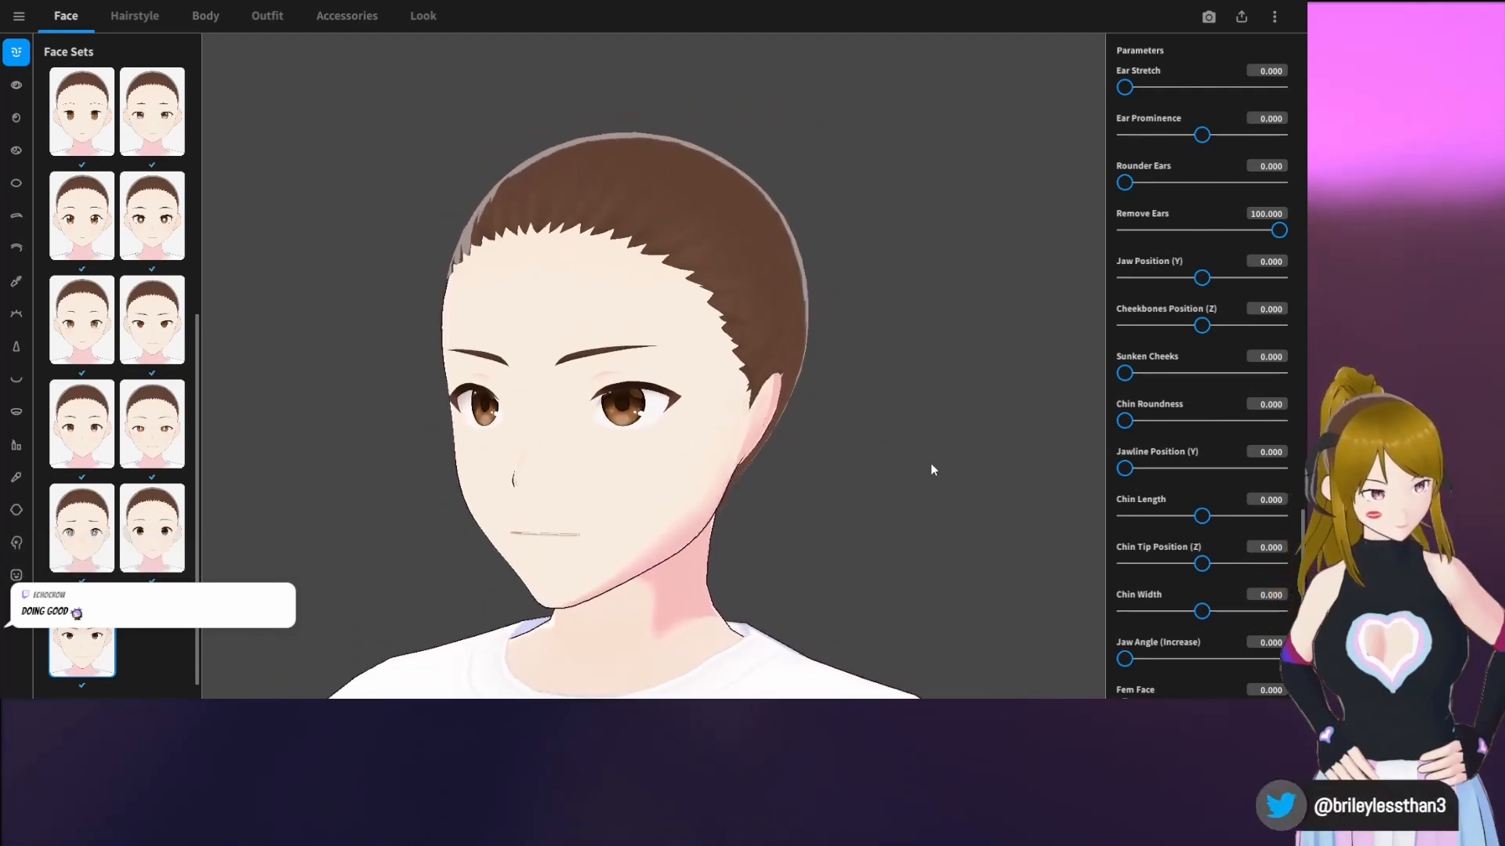
drag(929, 506, 833, 491)
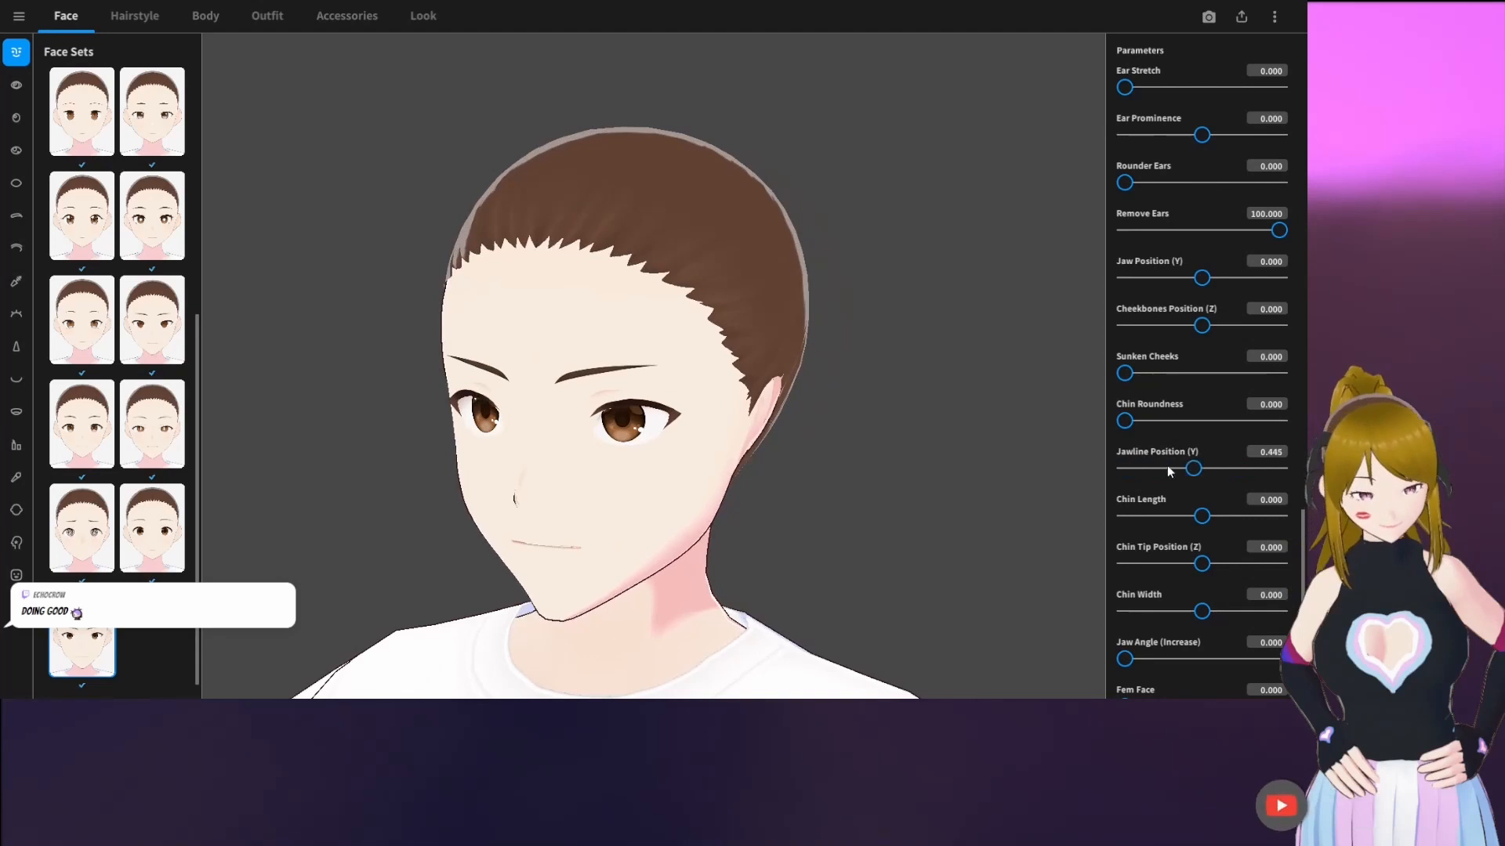
scroll(1149, 485, down, 5)
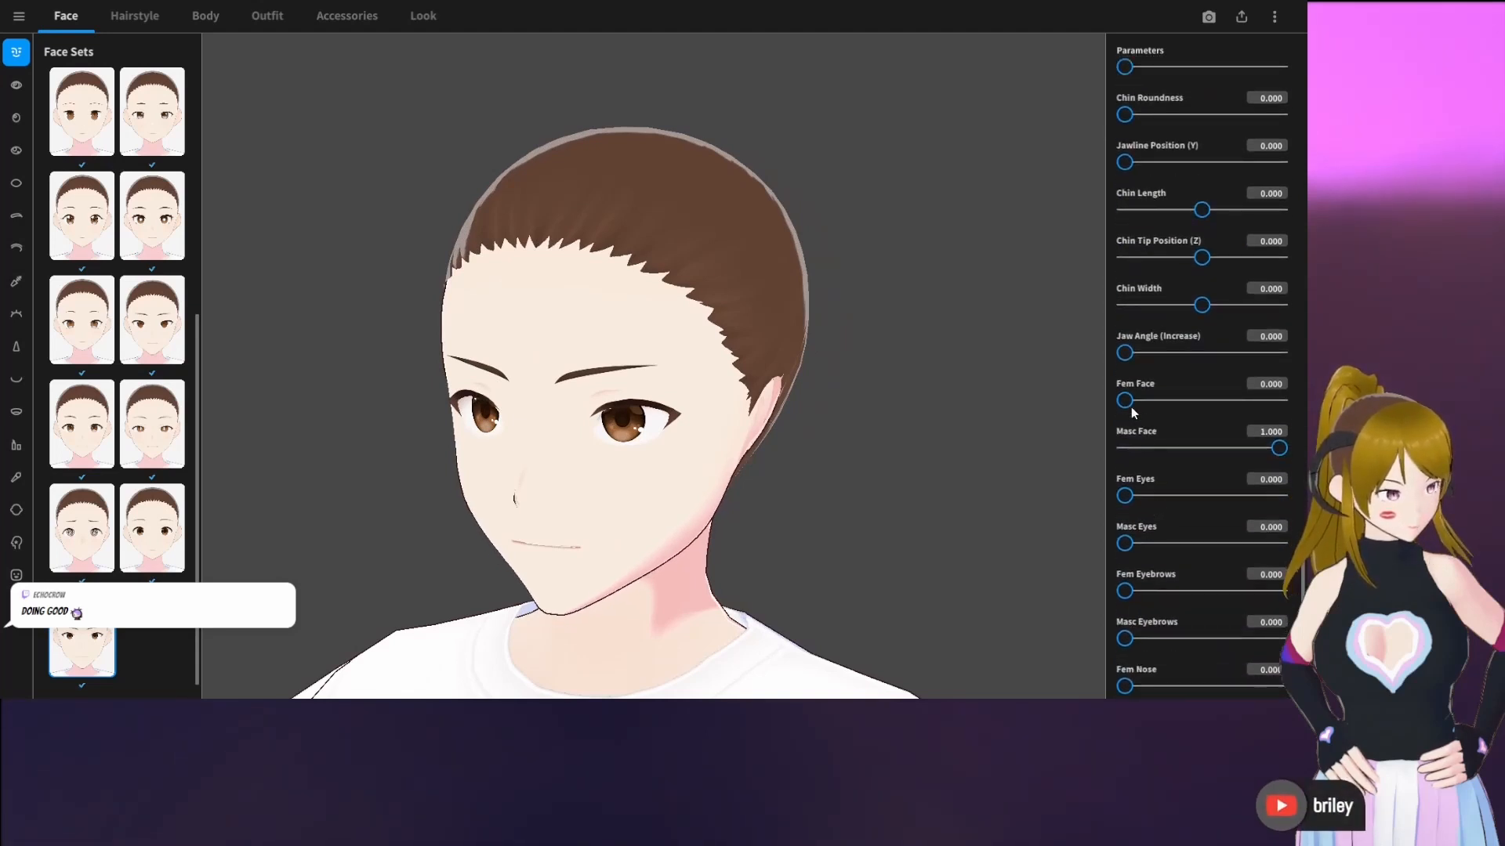
drag(1278, 448, 1247, 448)
scroll(1207, 481, down, 1)
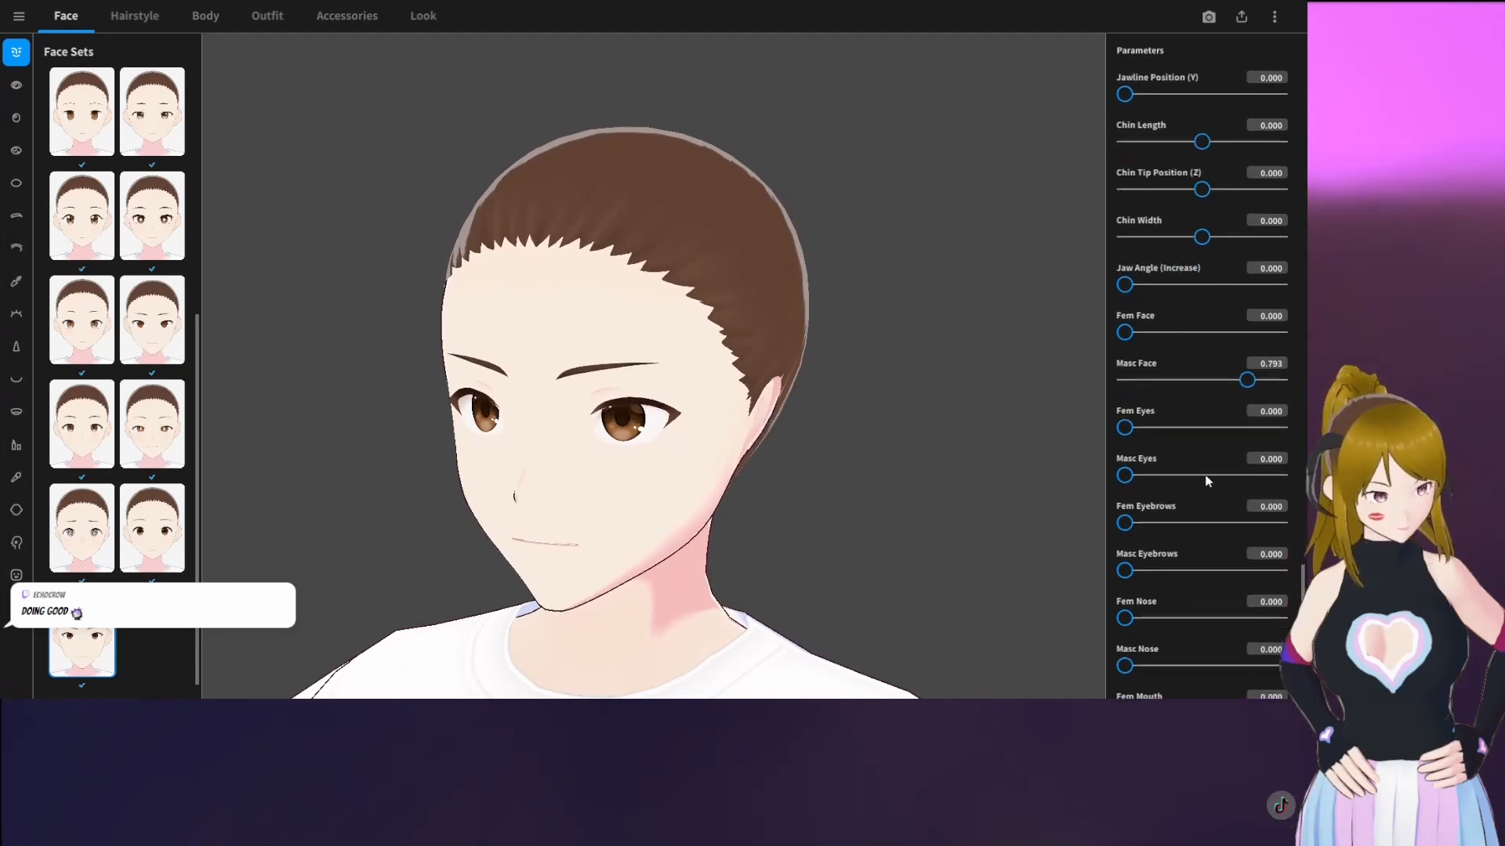
scroll(1207, 481, down, 4)
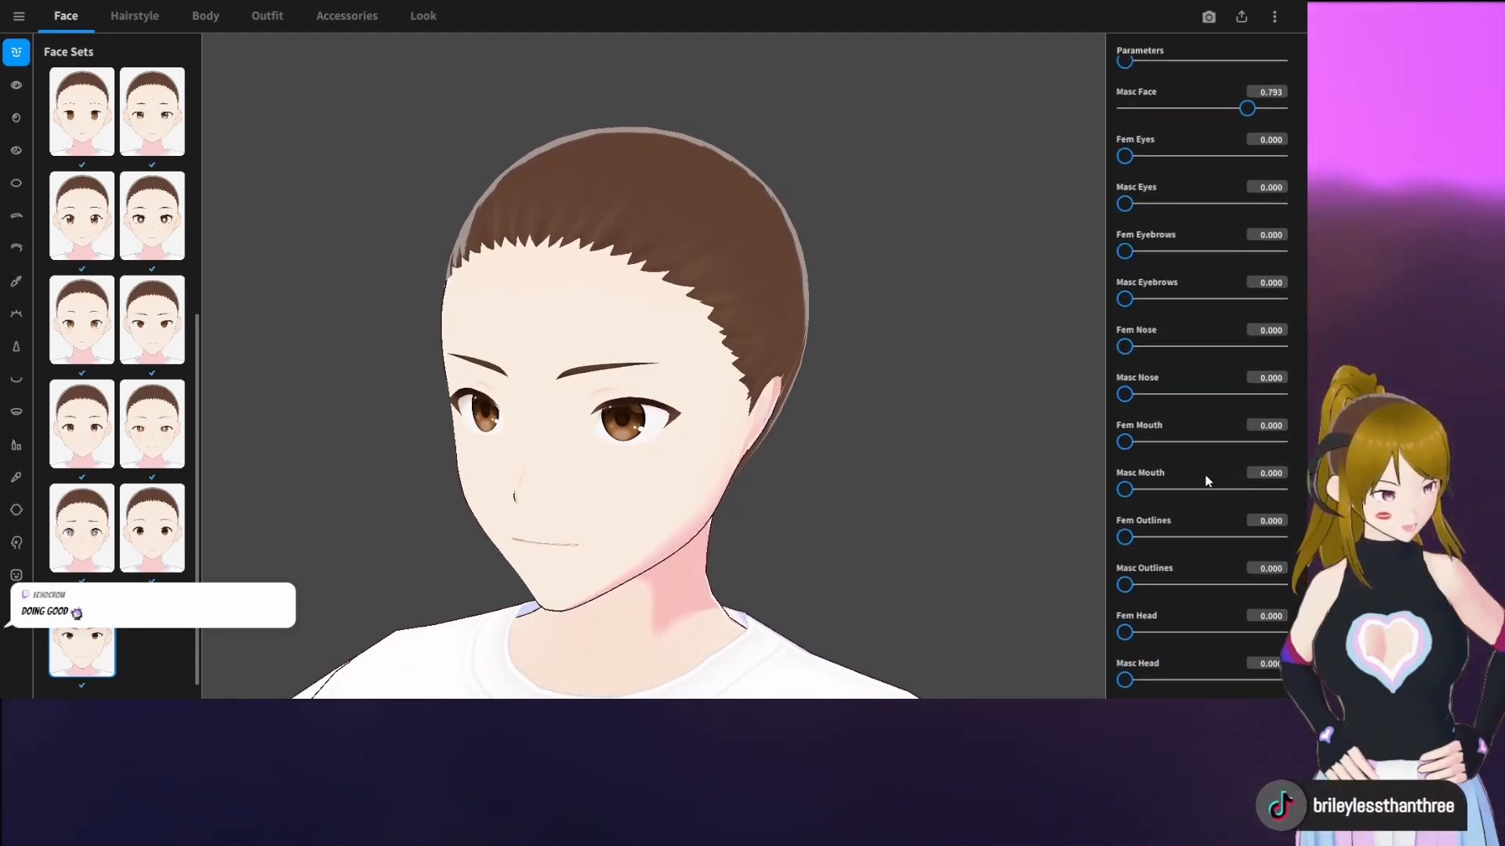
Try the eye set with lower lashes and pale-bottomed irises, and apply the one with Eye Size X 0.450 and Eye Size Y 0.300 instead
click(14, 87)
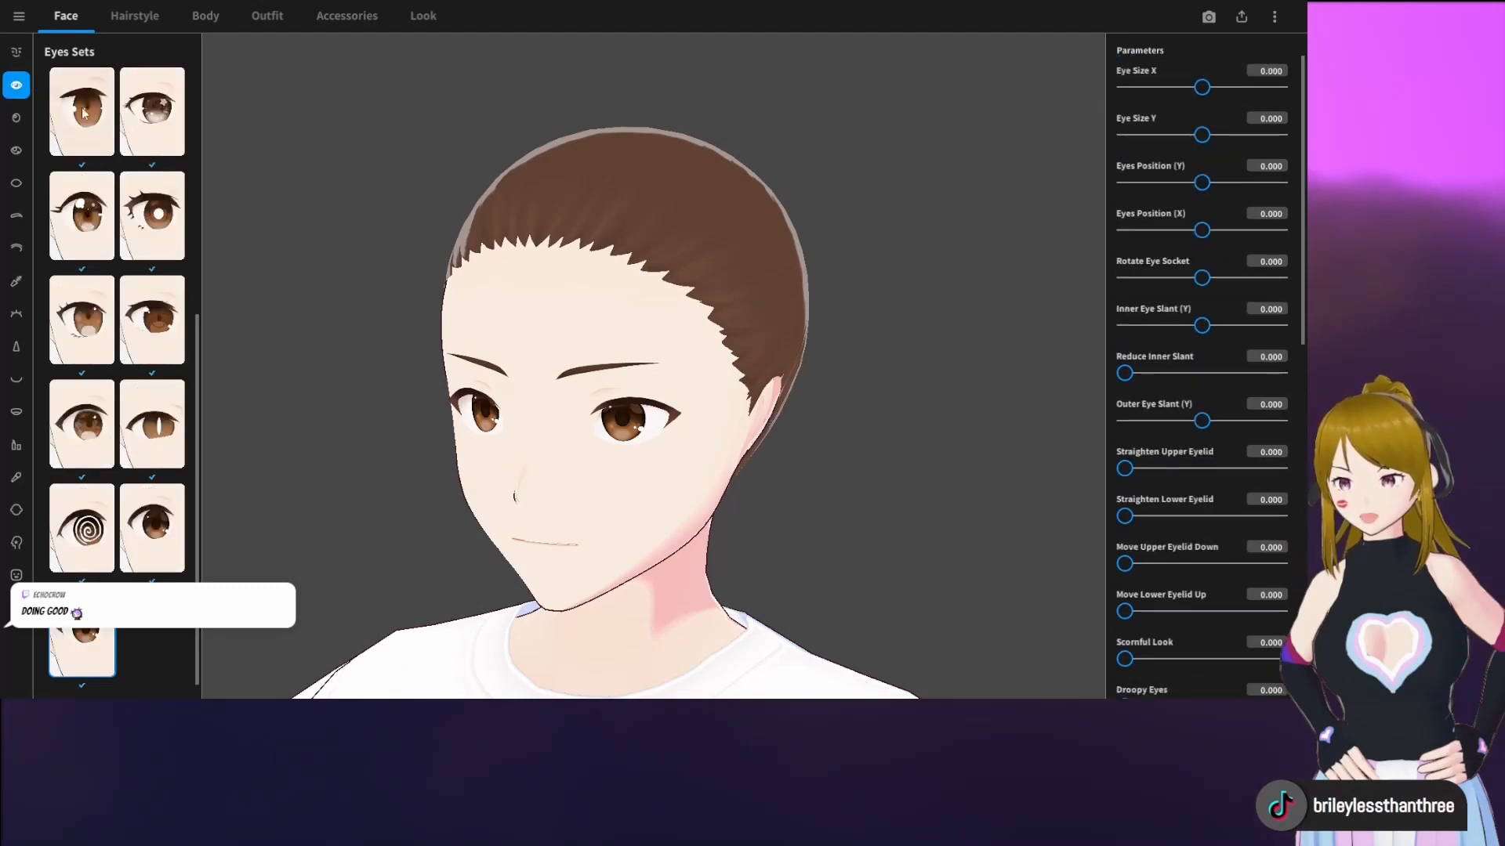
click(88, 319)
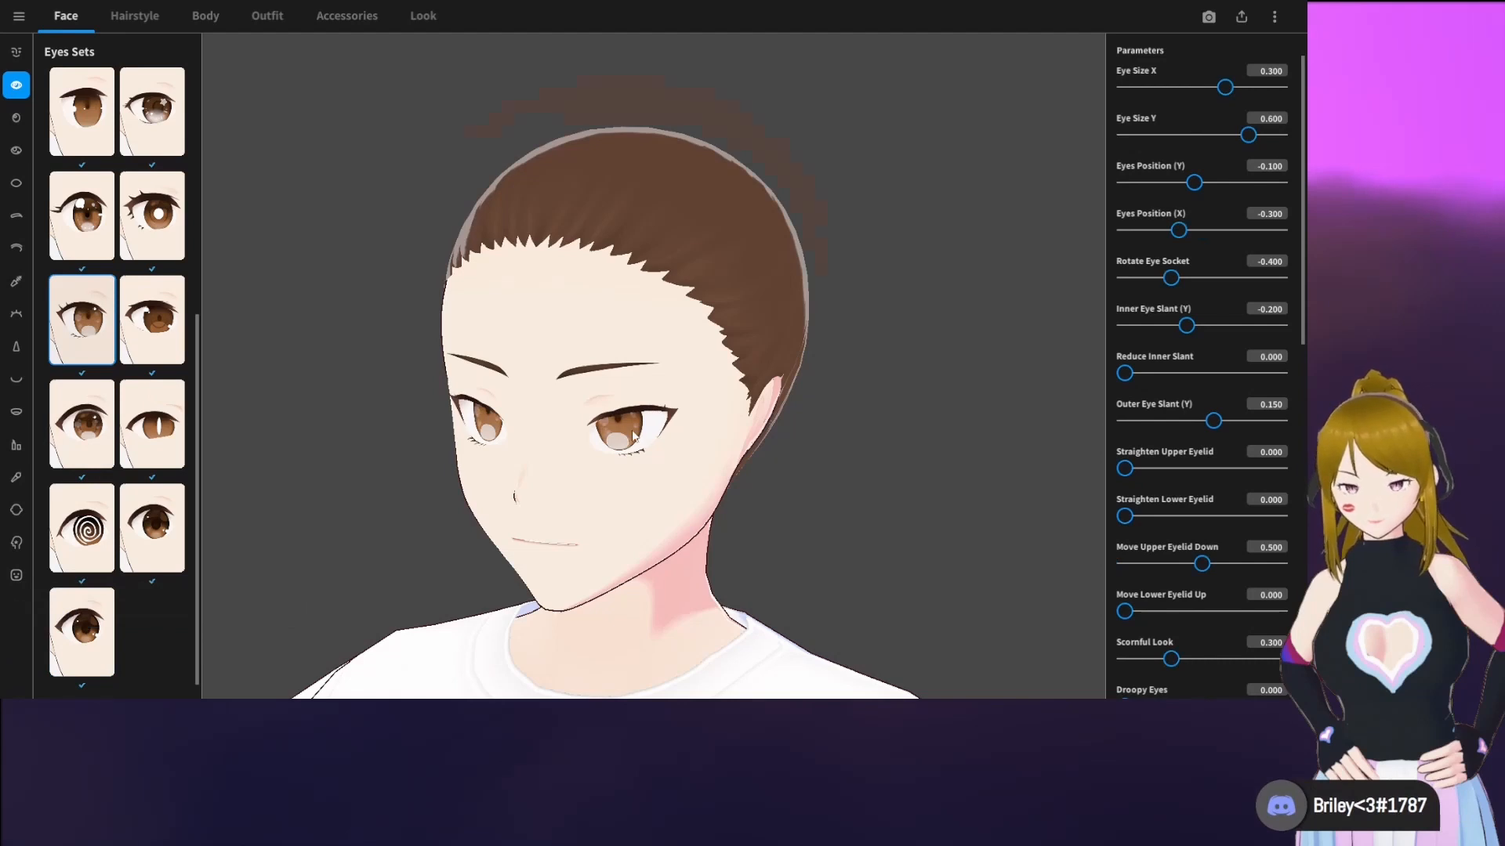
scroll(633, 436, up, 5)
mouse_move(631, 425)
right_down()
mouse_move(643, 395)
mouse_move(627, 424)
right_up()
scroll(628, 429, down, 4)
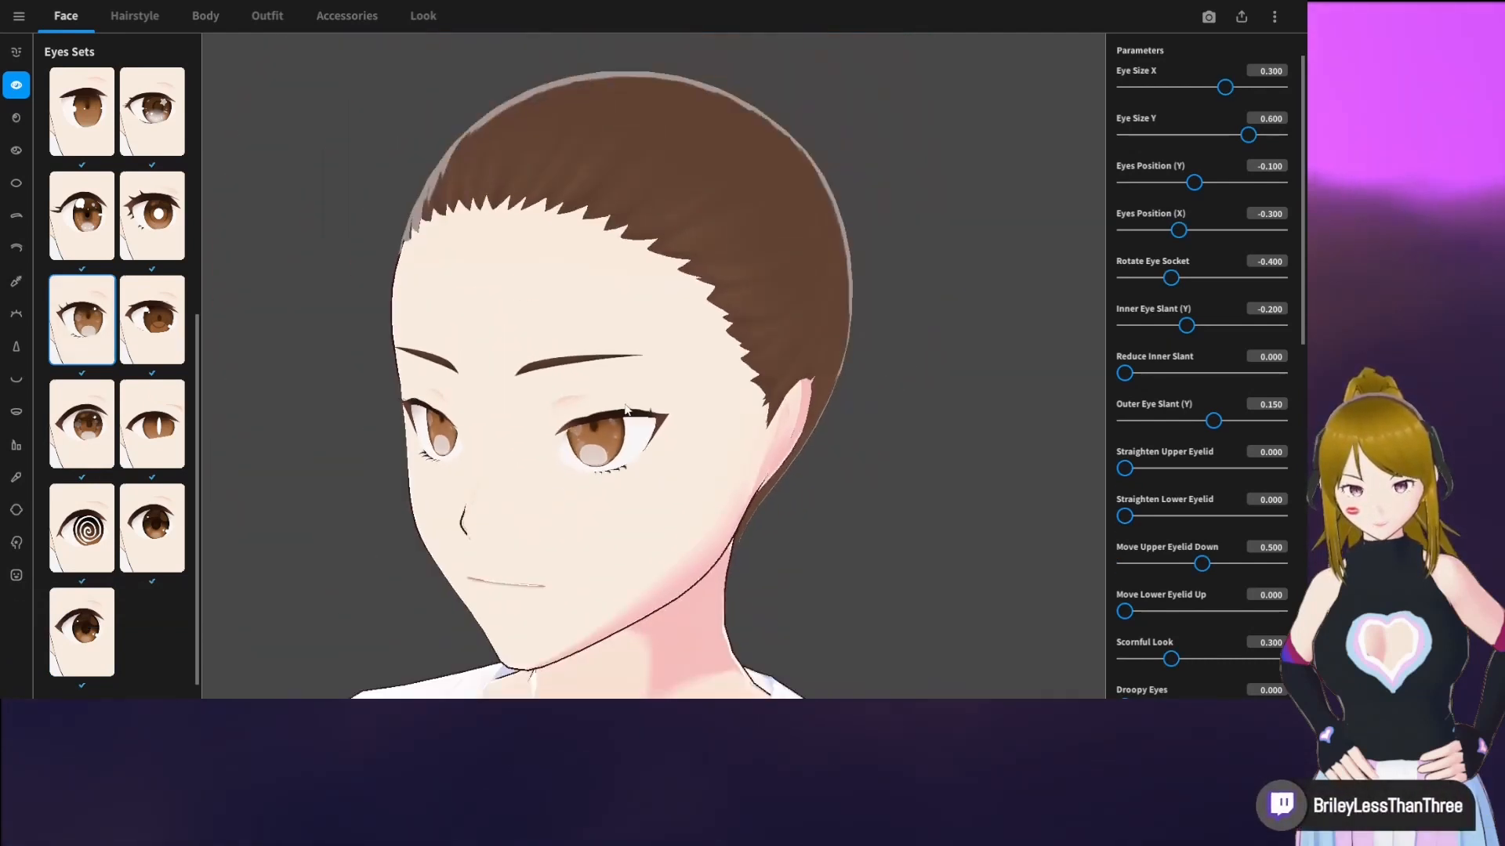
middle_drag(580, 317, 582, 328)
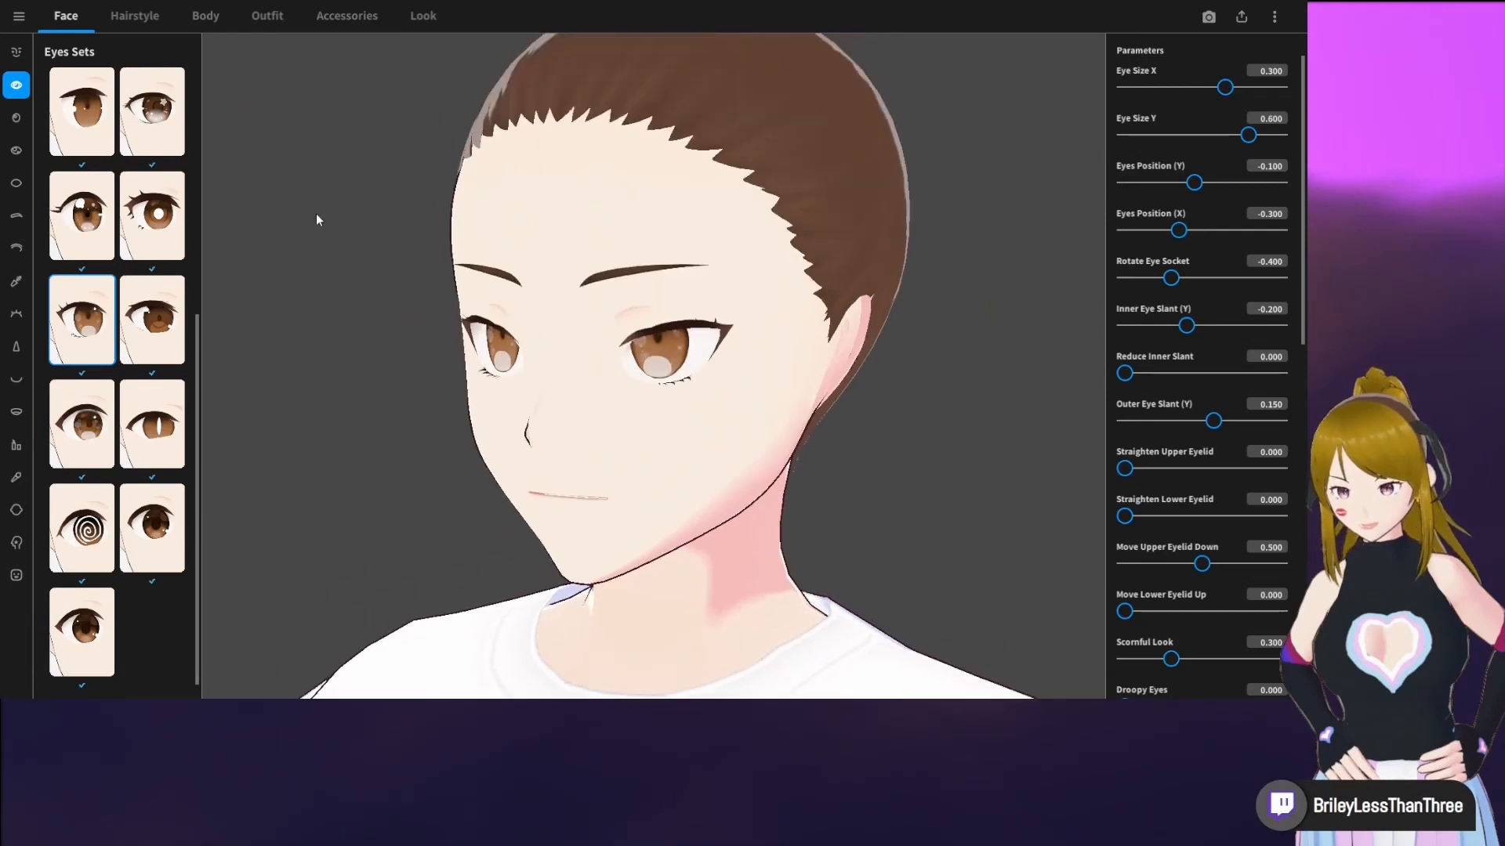
click(165, 130)
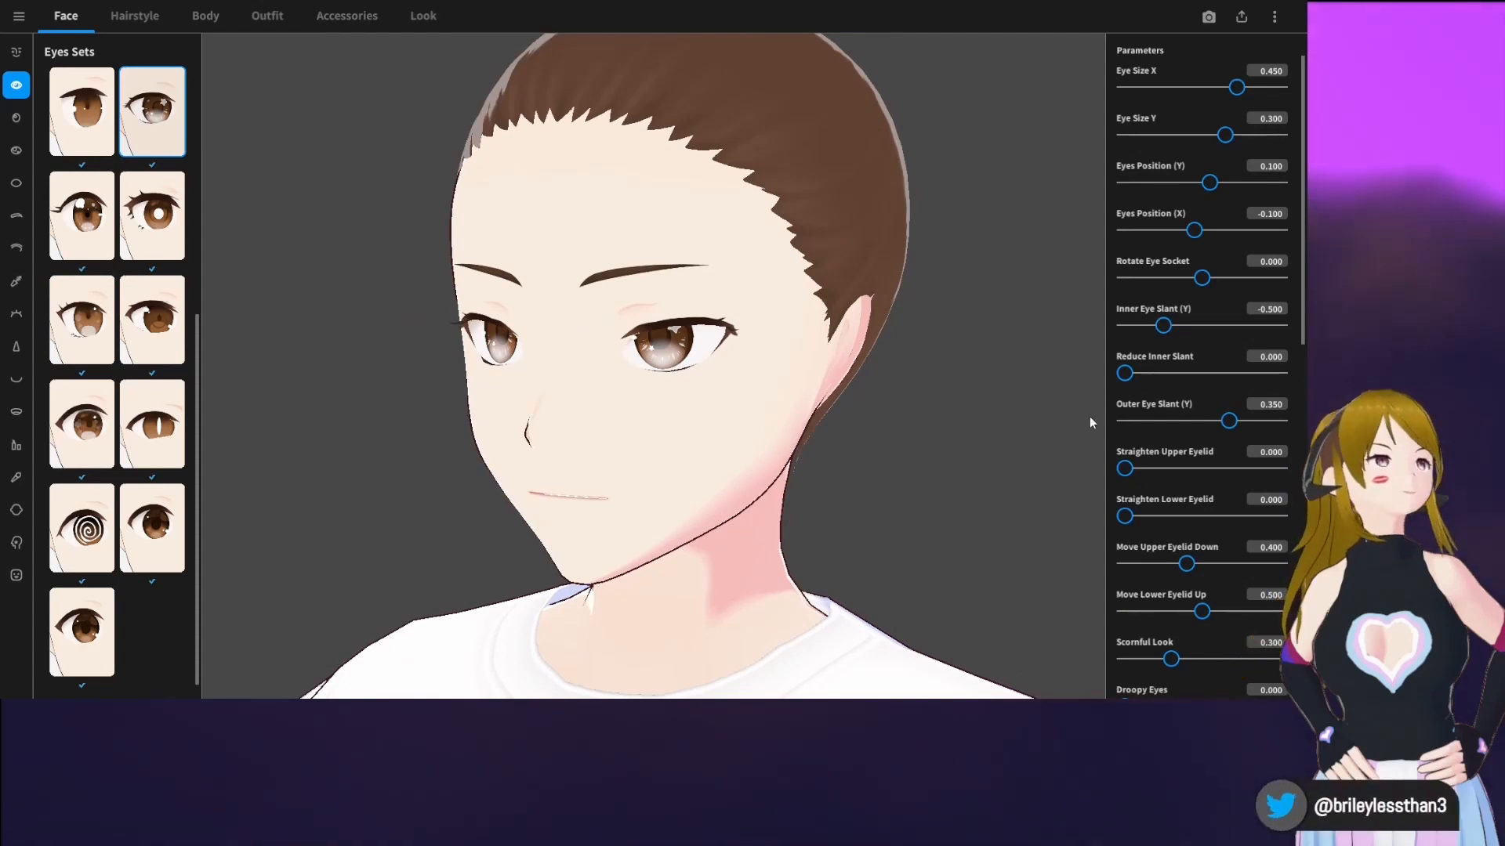
right_drag(841, 375, 835, 378)
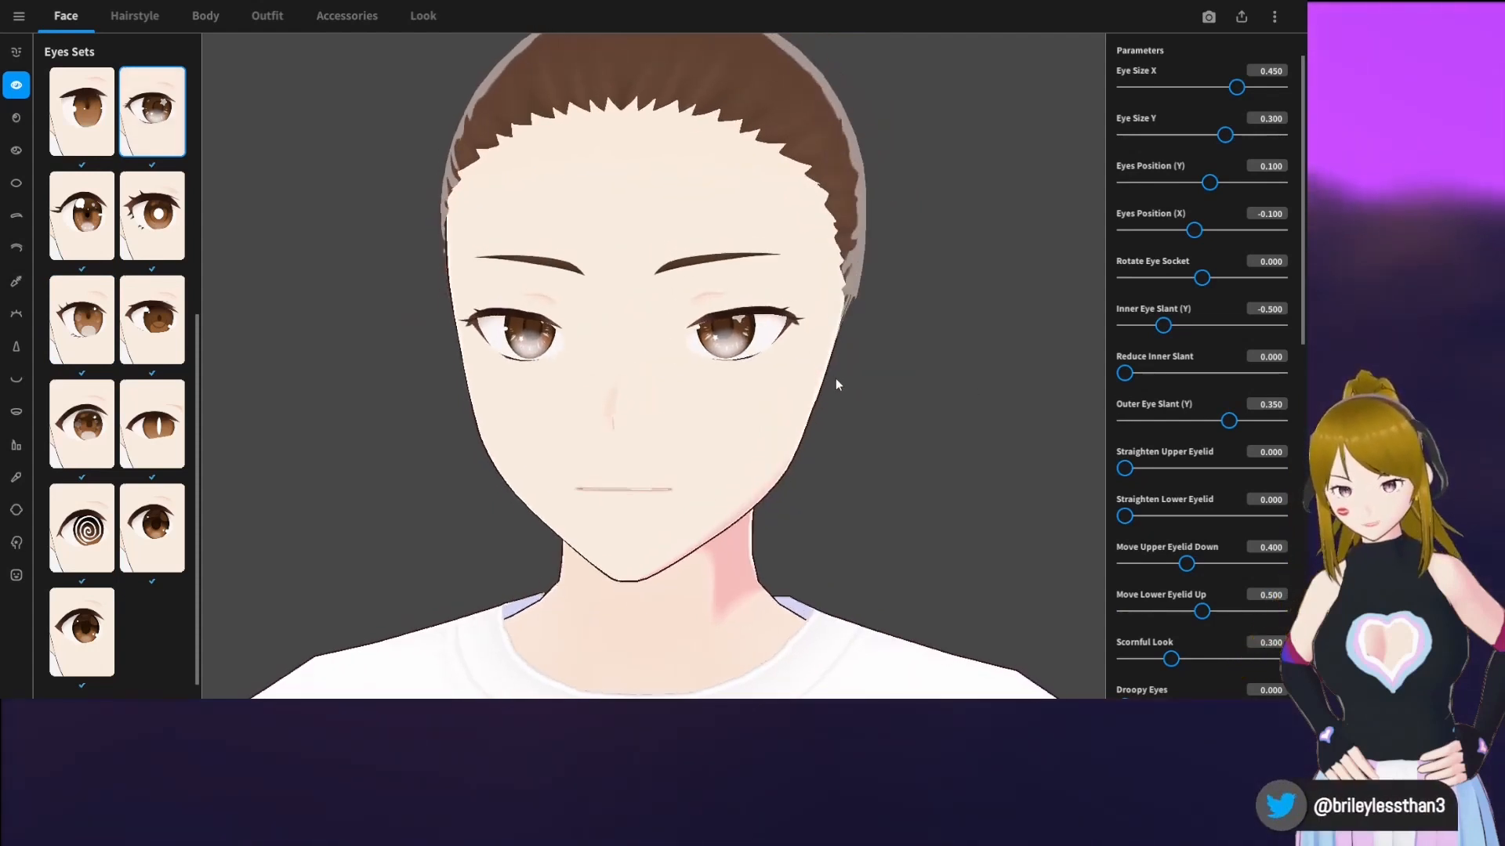
Try the blank white iris and a dark-topped iris, and apply the iris preset in the left column of the fourth row
click(19, 120)
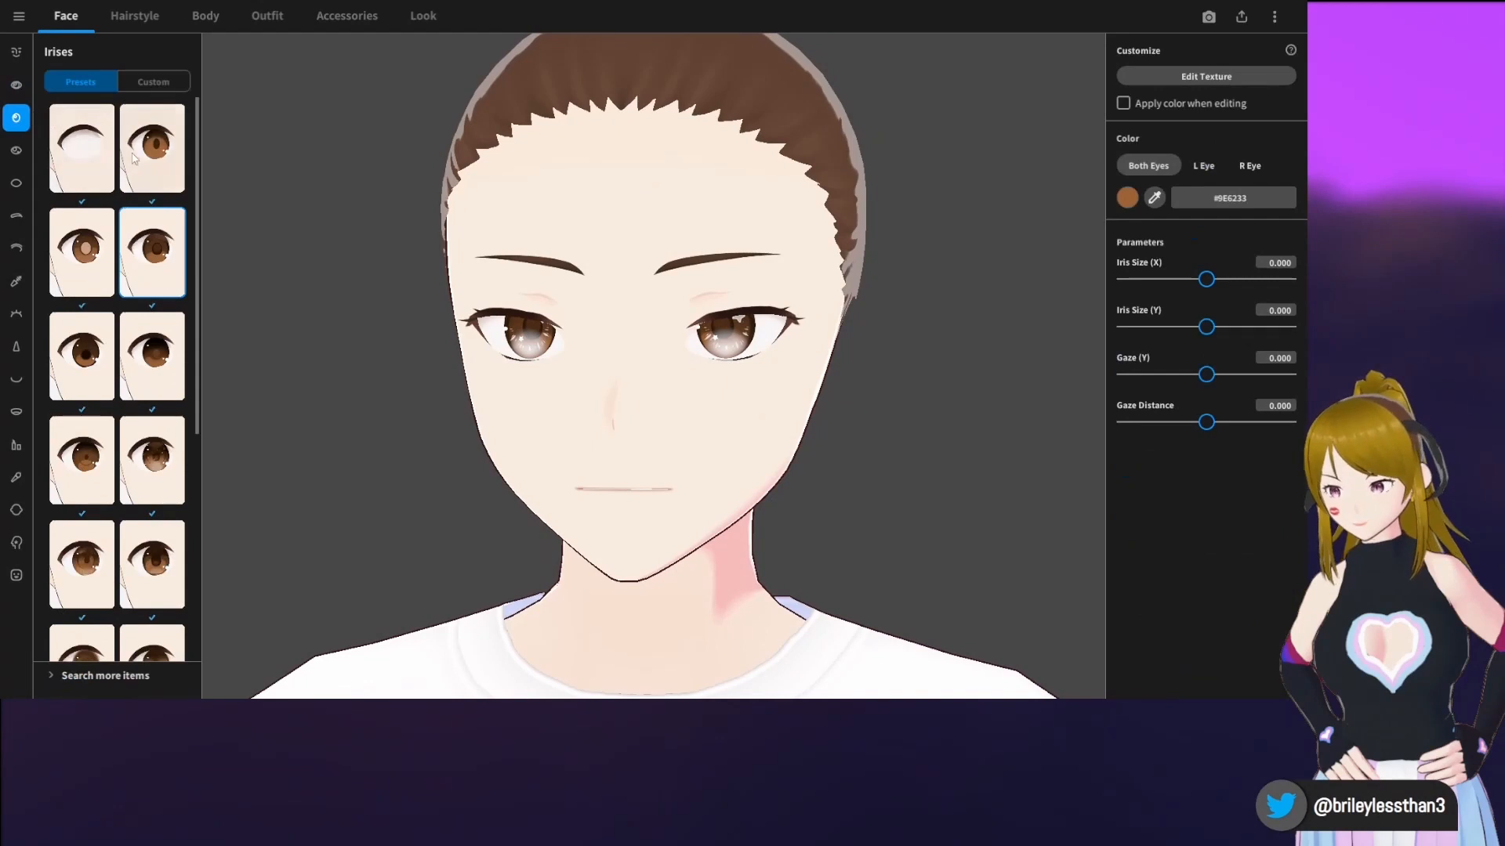
click(81, 147)
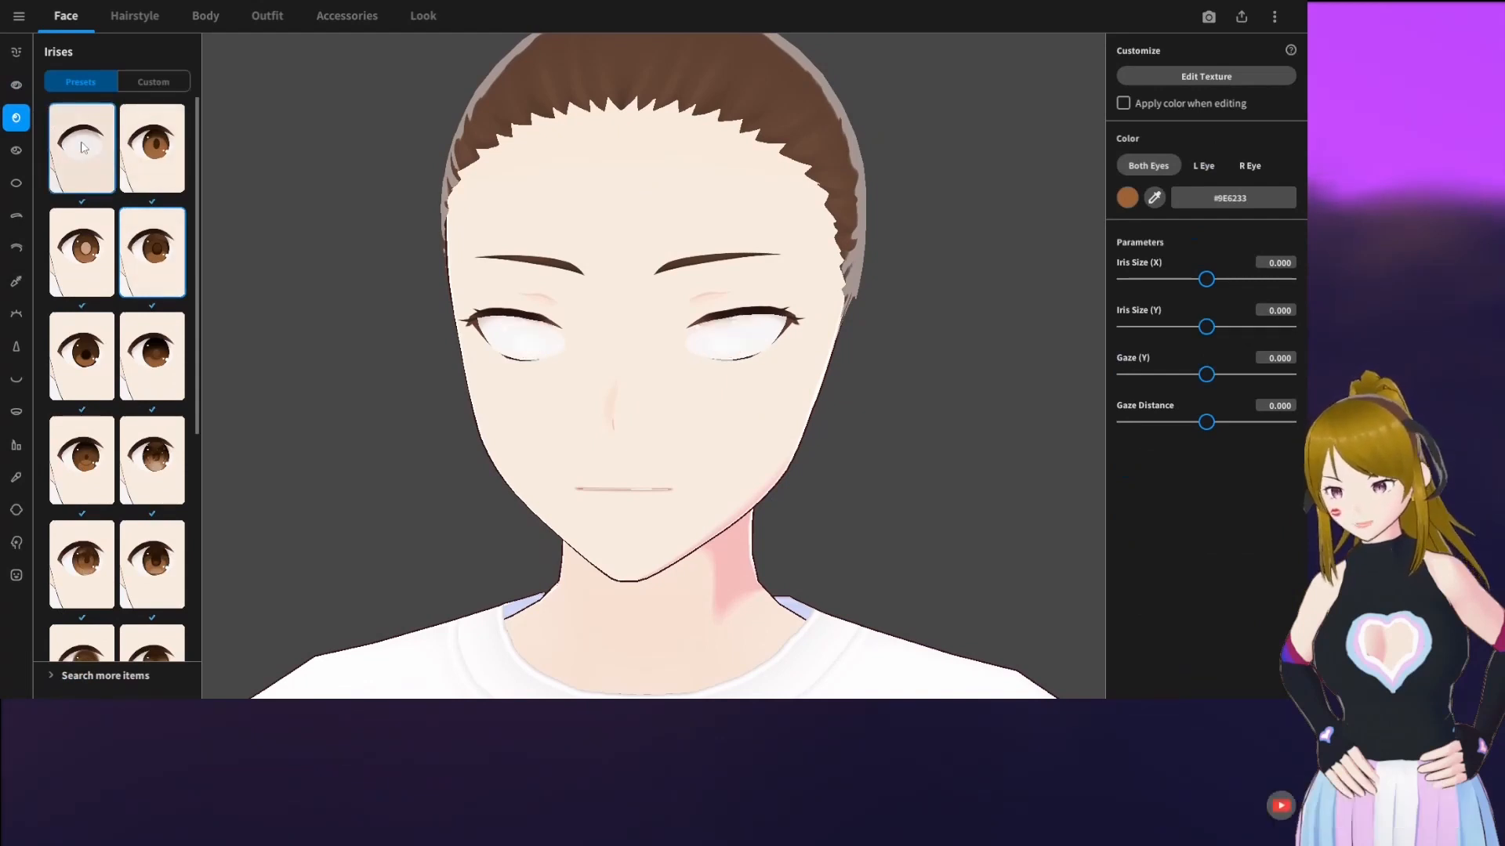
right_drag(550, 365, 559, 369)
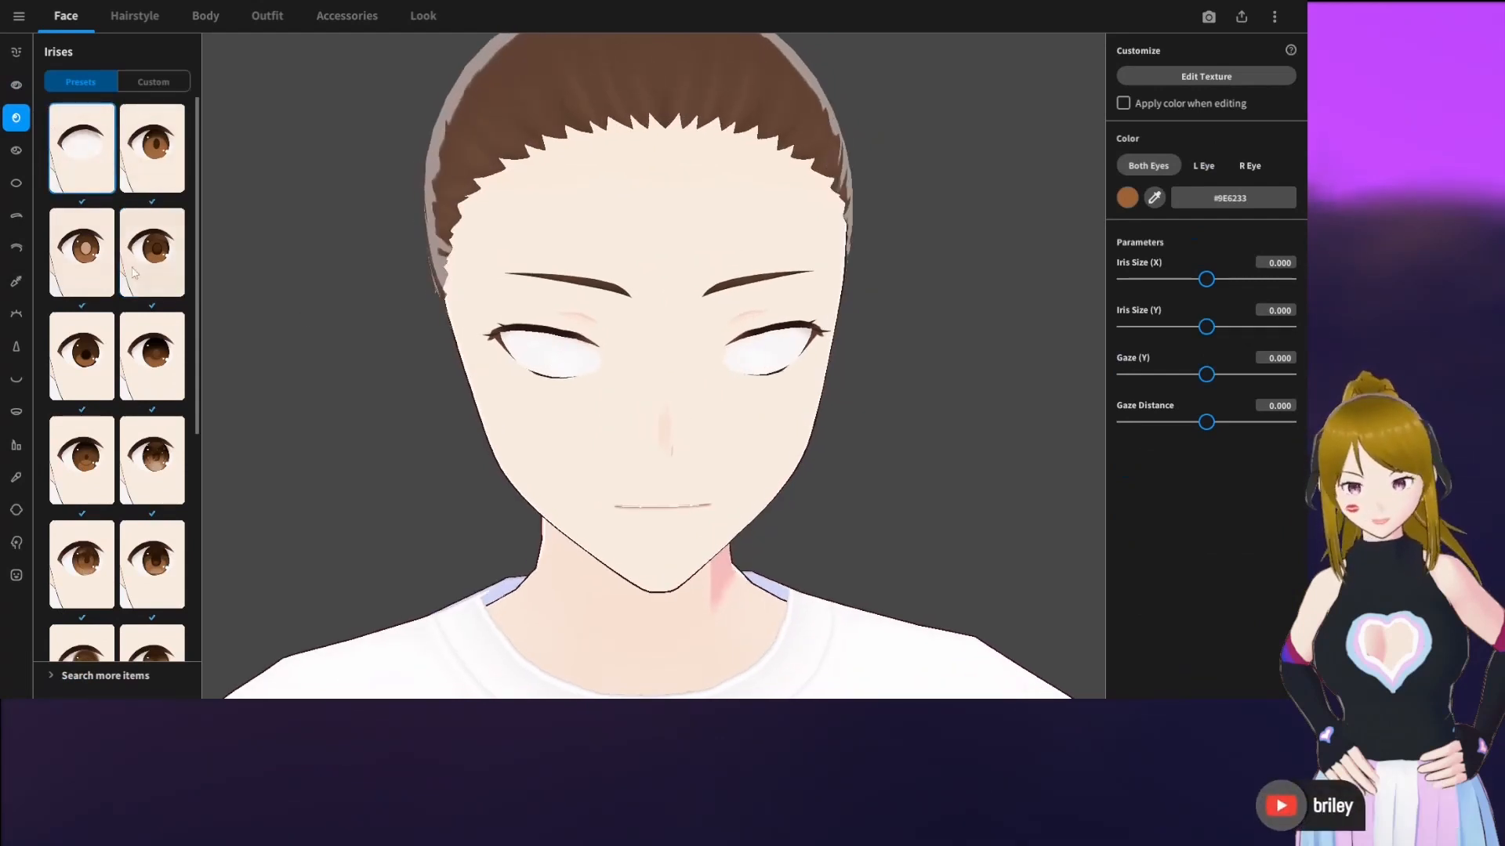
scroll(108, 275, down, 1)
click(146, 334)
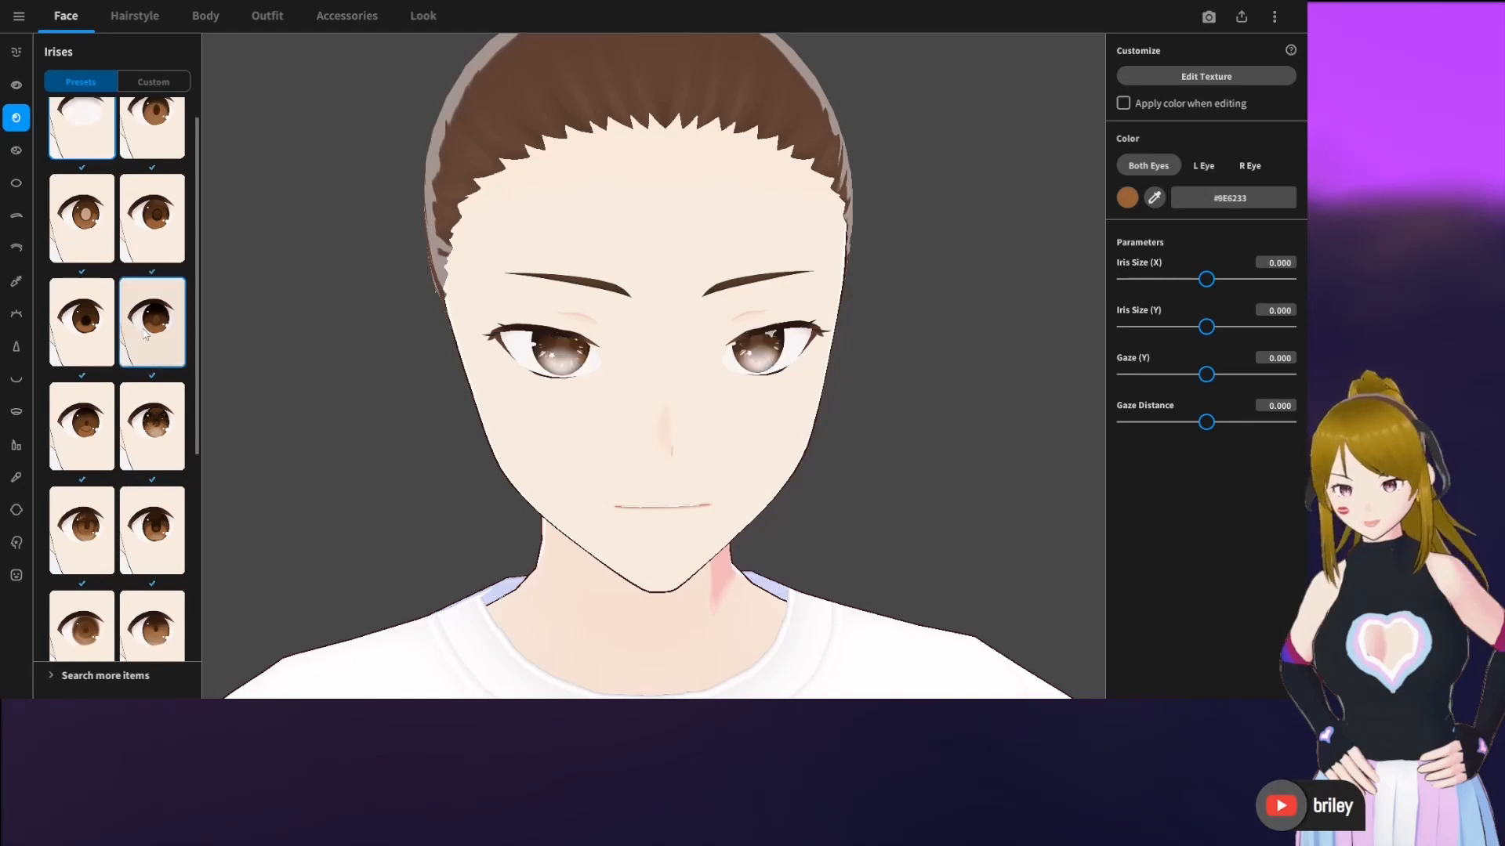
scroll(144, 335, down, 2)
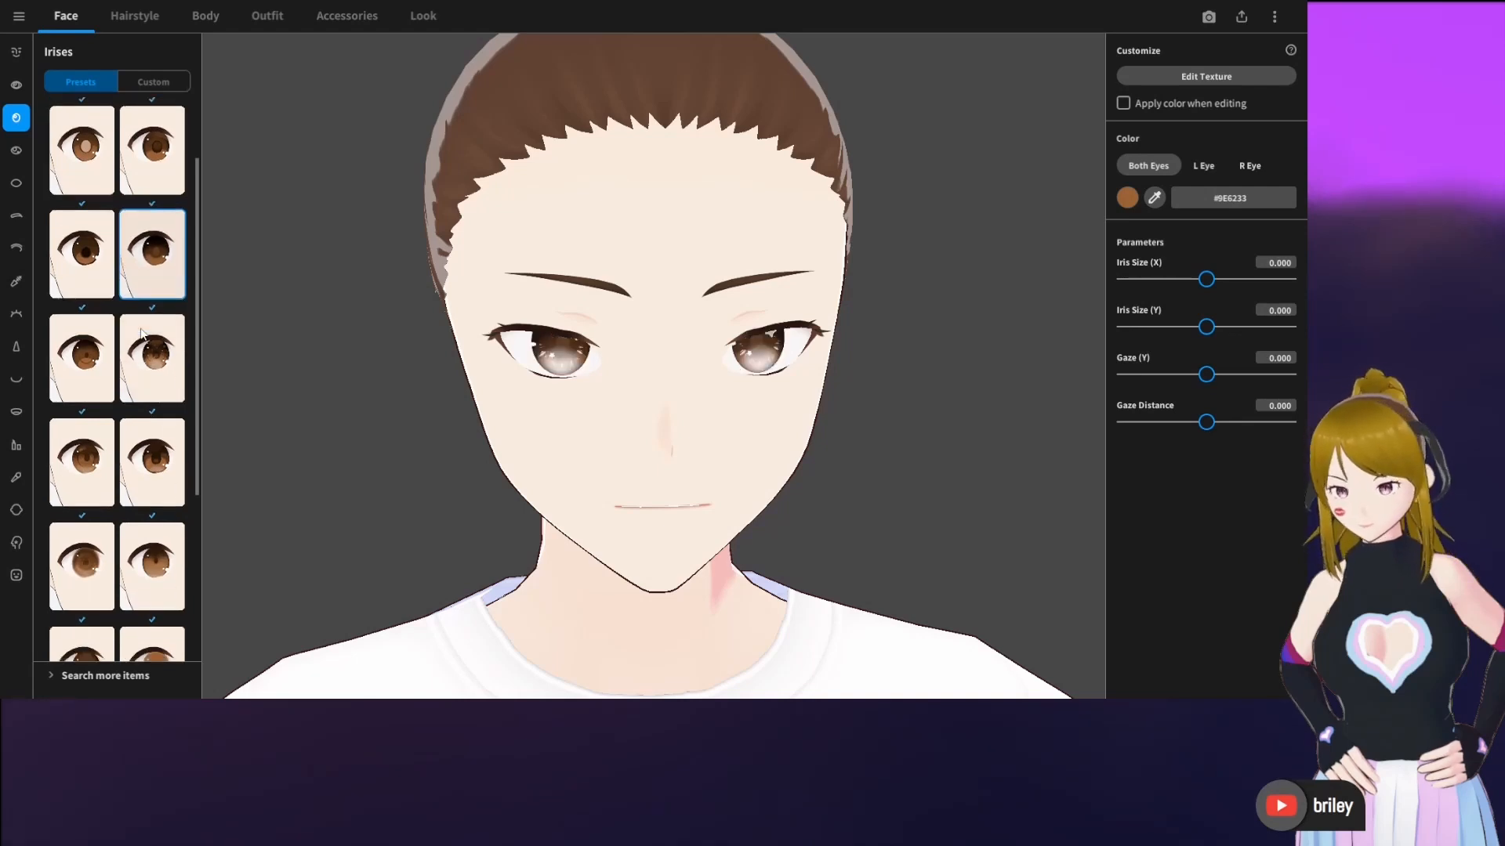
click(84, 365)
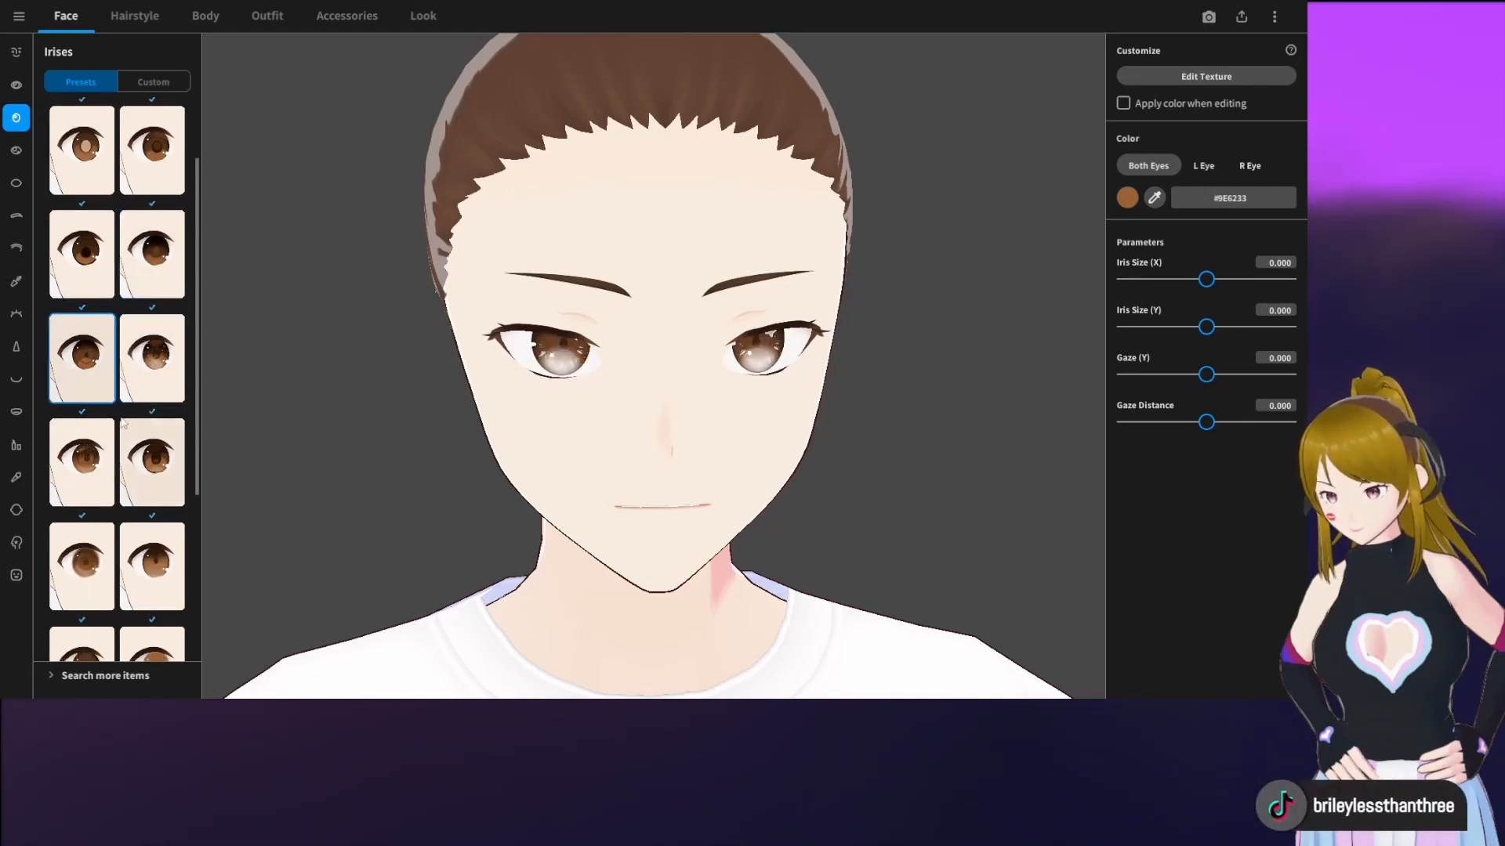
Apply the iris preset in the right column of the fourth row
click(156, 378)
scroll(154, 377, down, 1)
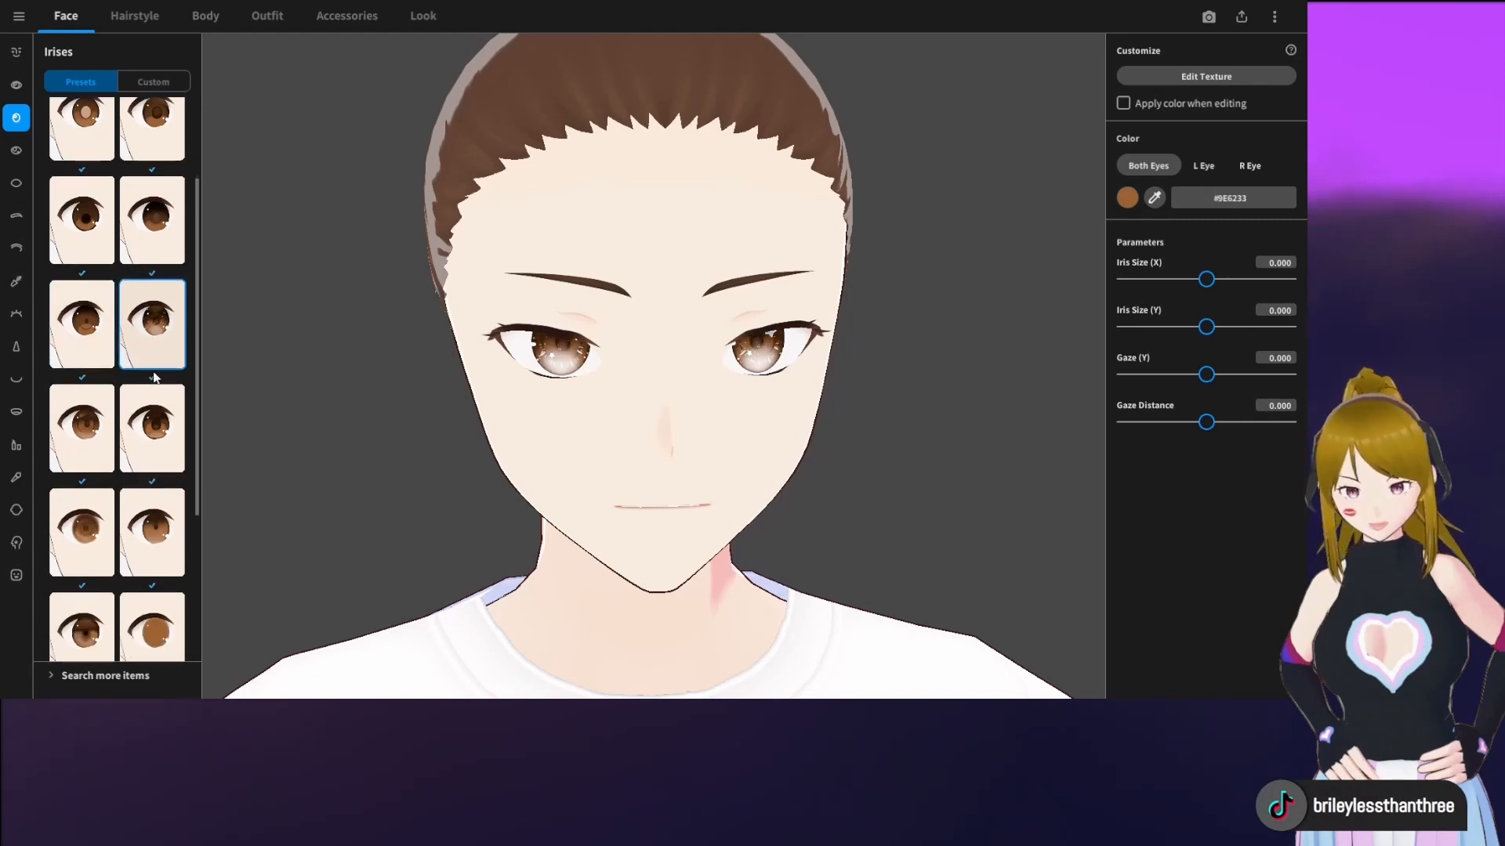
right_drag(529, 416, 496, 414)
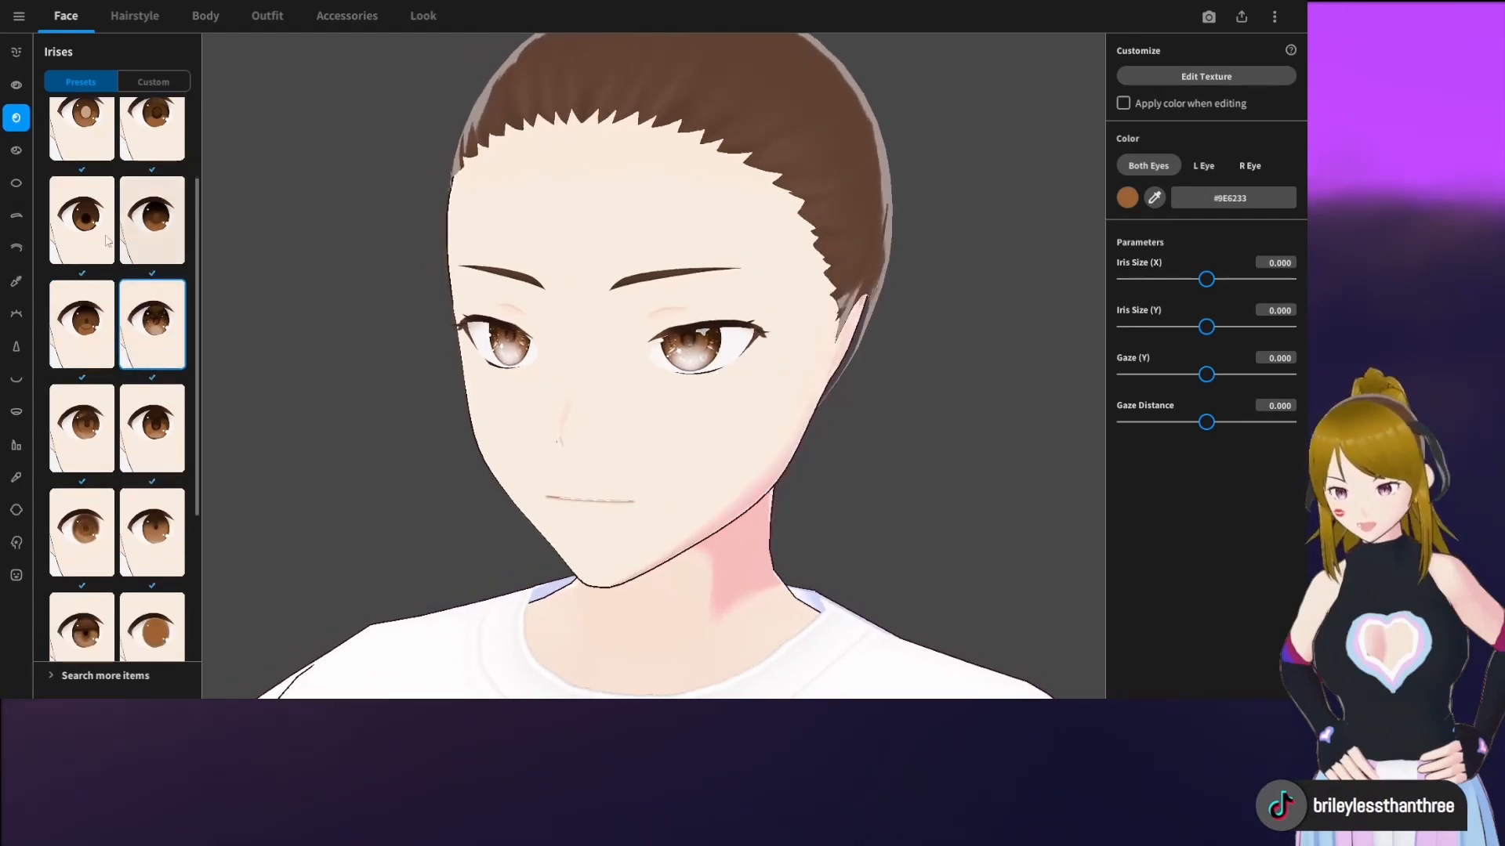
Try several eye highlight presets, including the slit and spiral ones, and apply the one in the right column of the third row
click(19, 149)
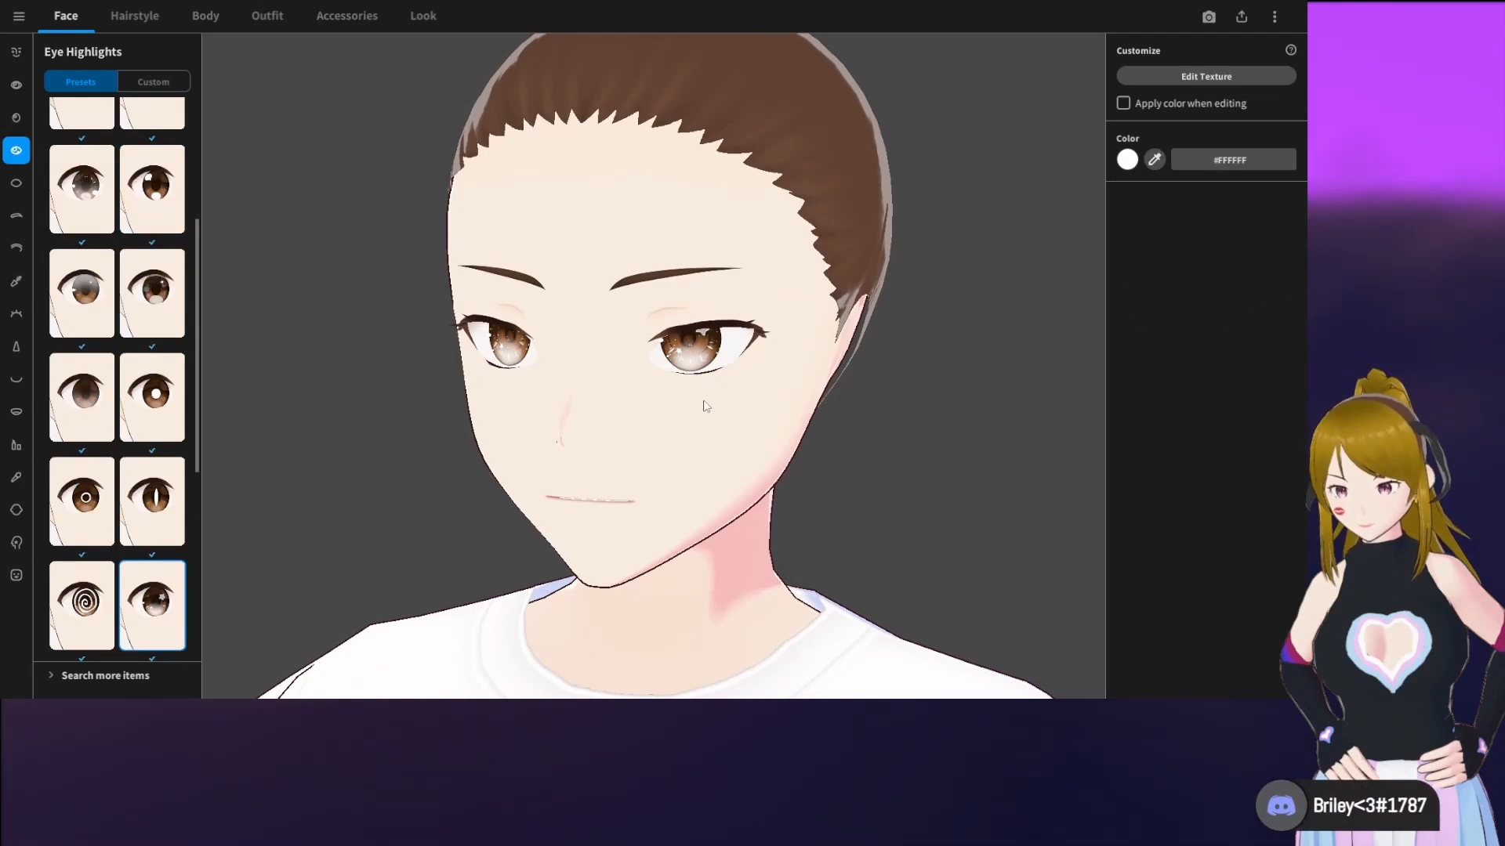
right_drag(705, 406, 693, 397)
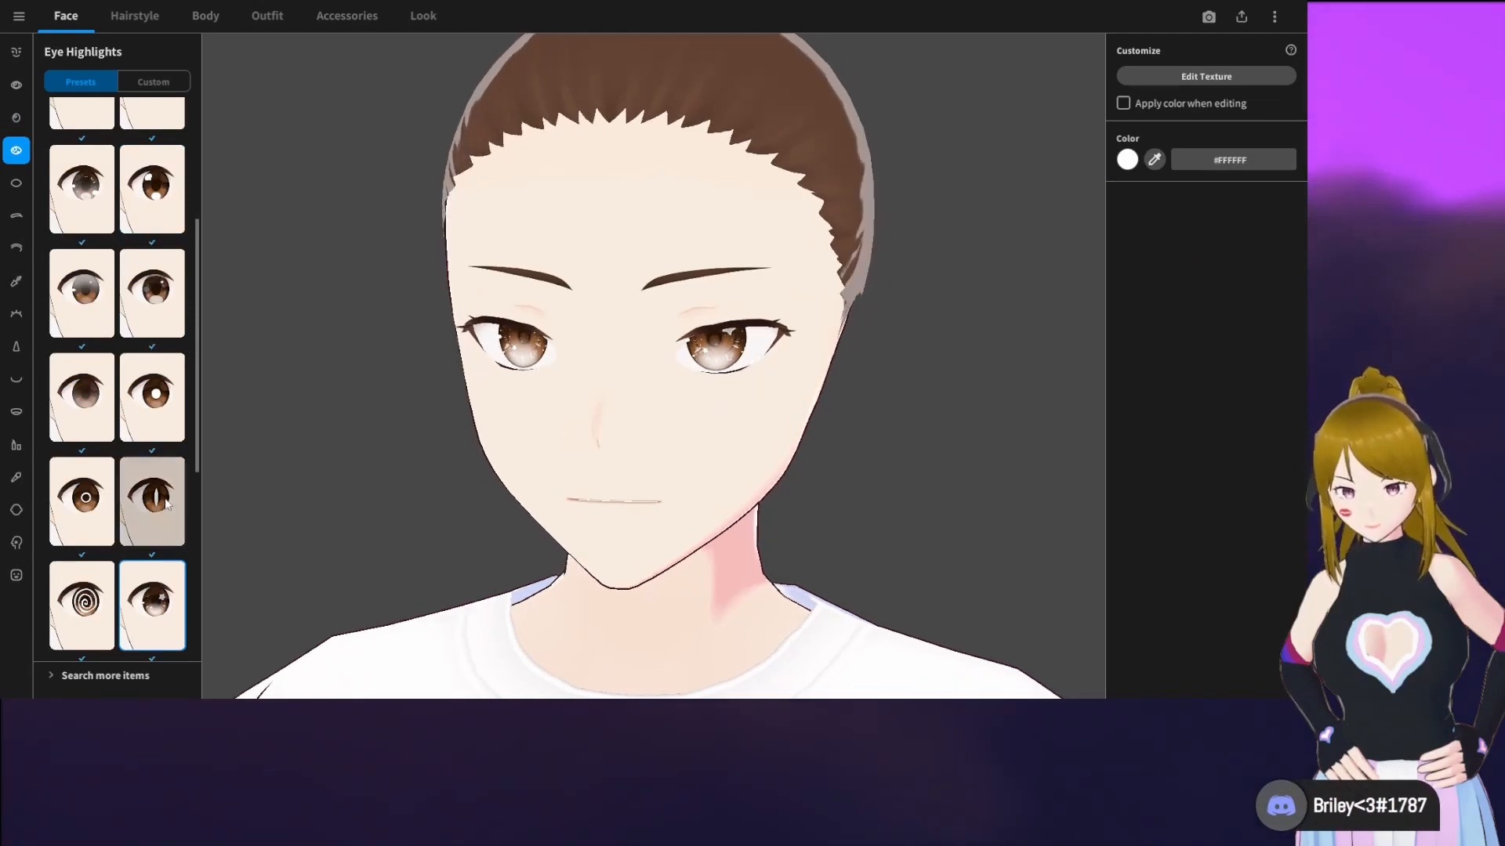
click(175, 502)
click(110, 599)
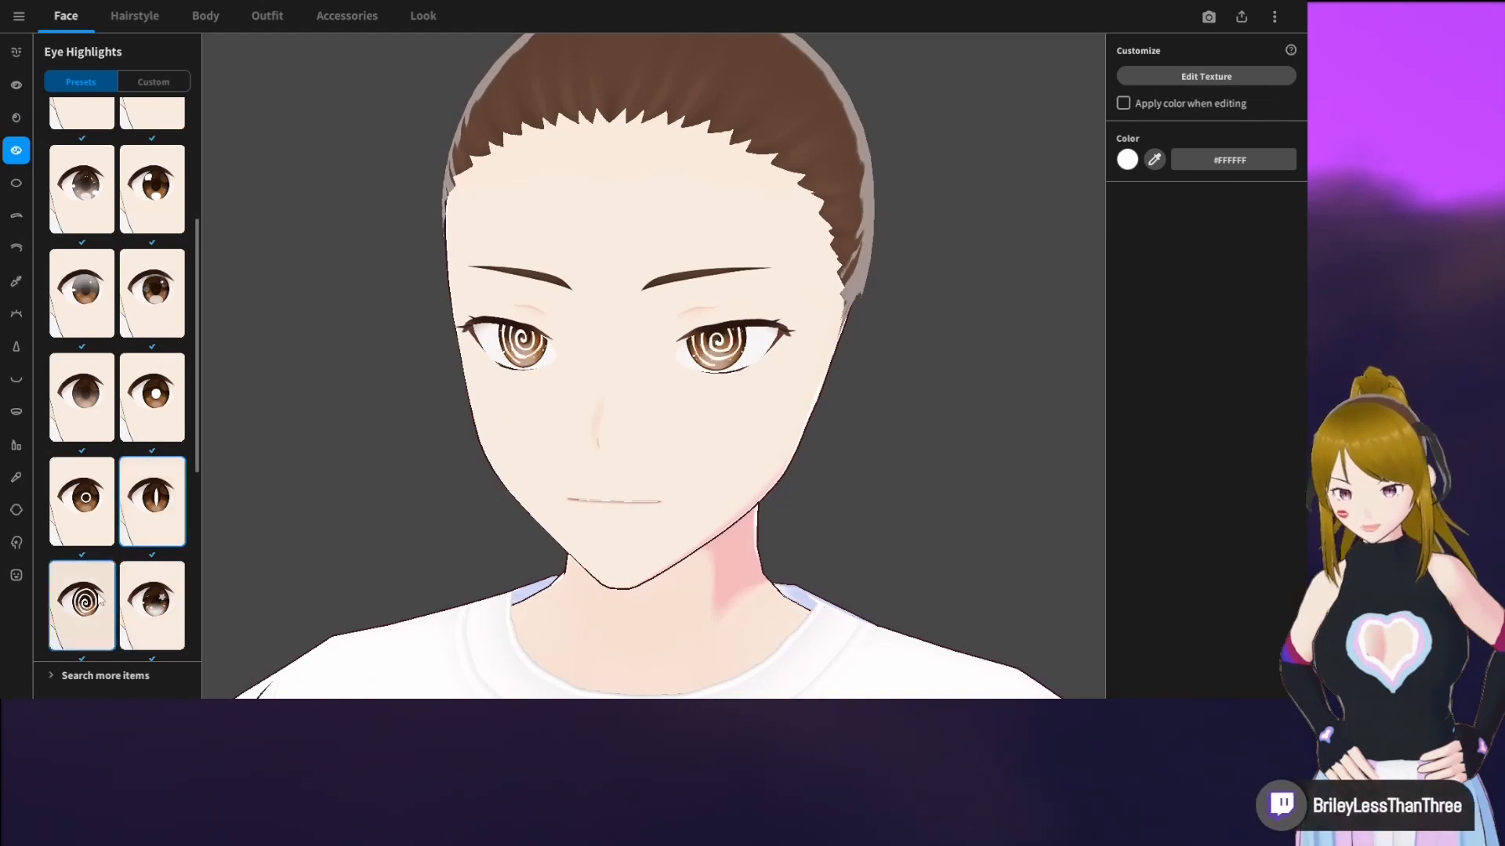
click(82, 294)
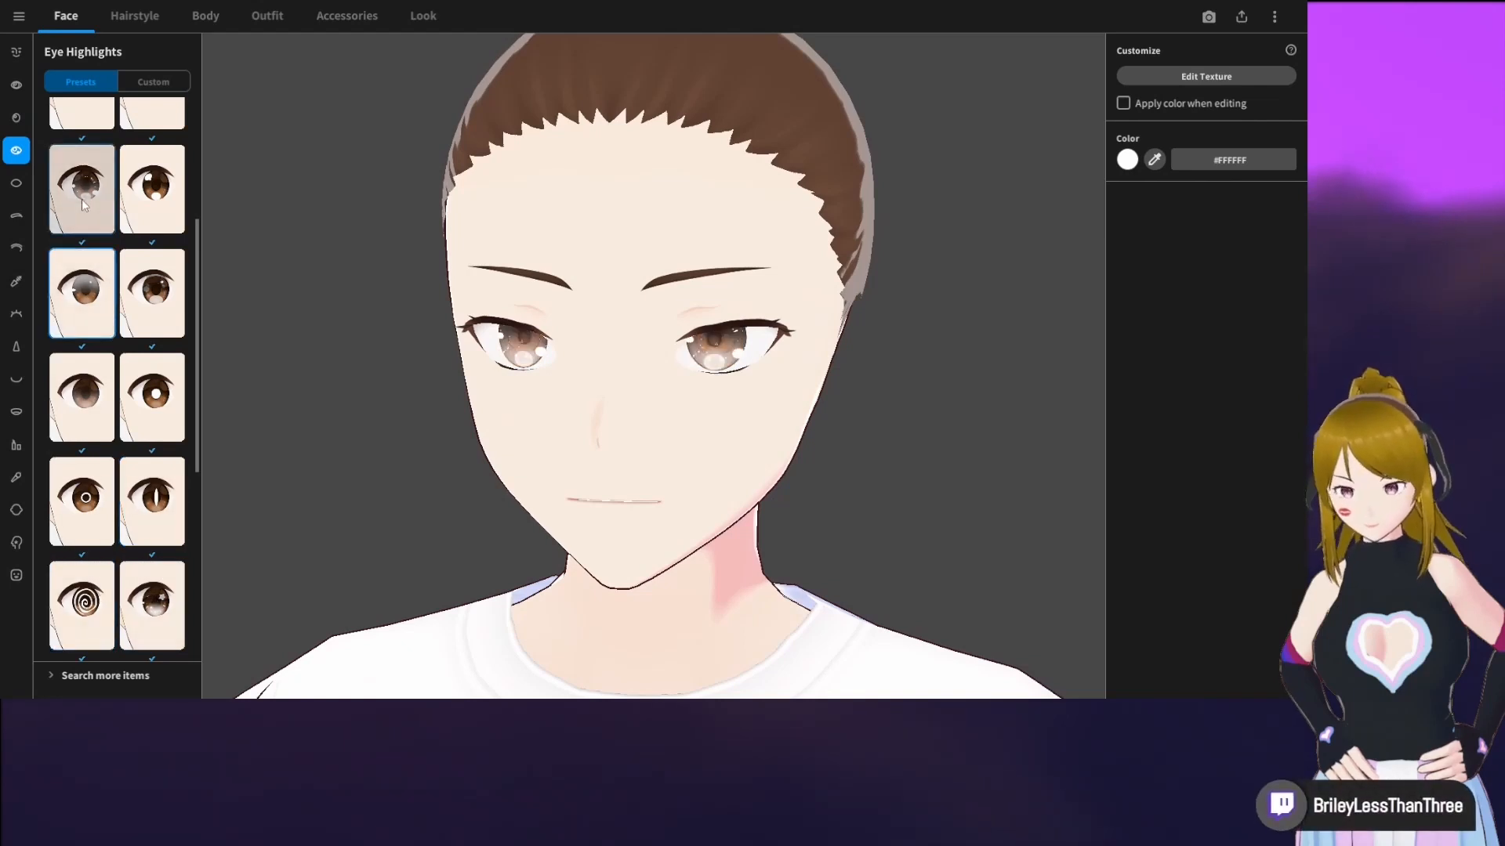
scroll(118, 251, up, 1)
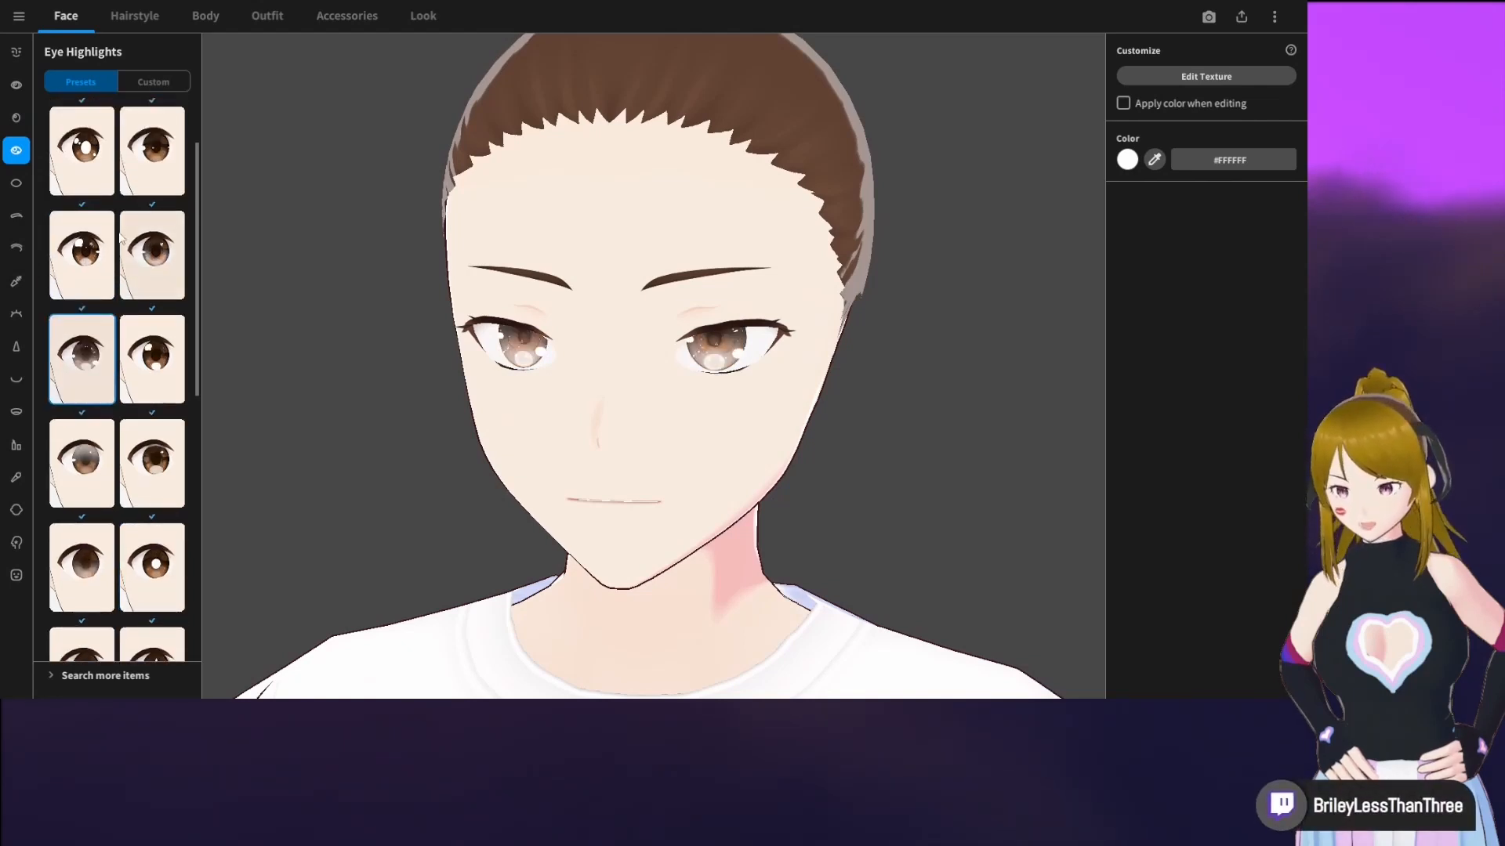
click(87, 254)
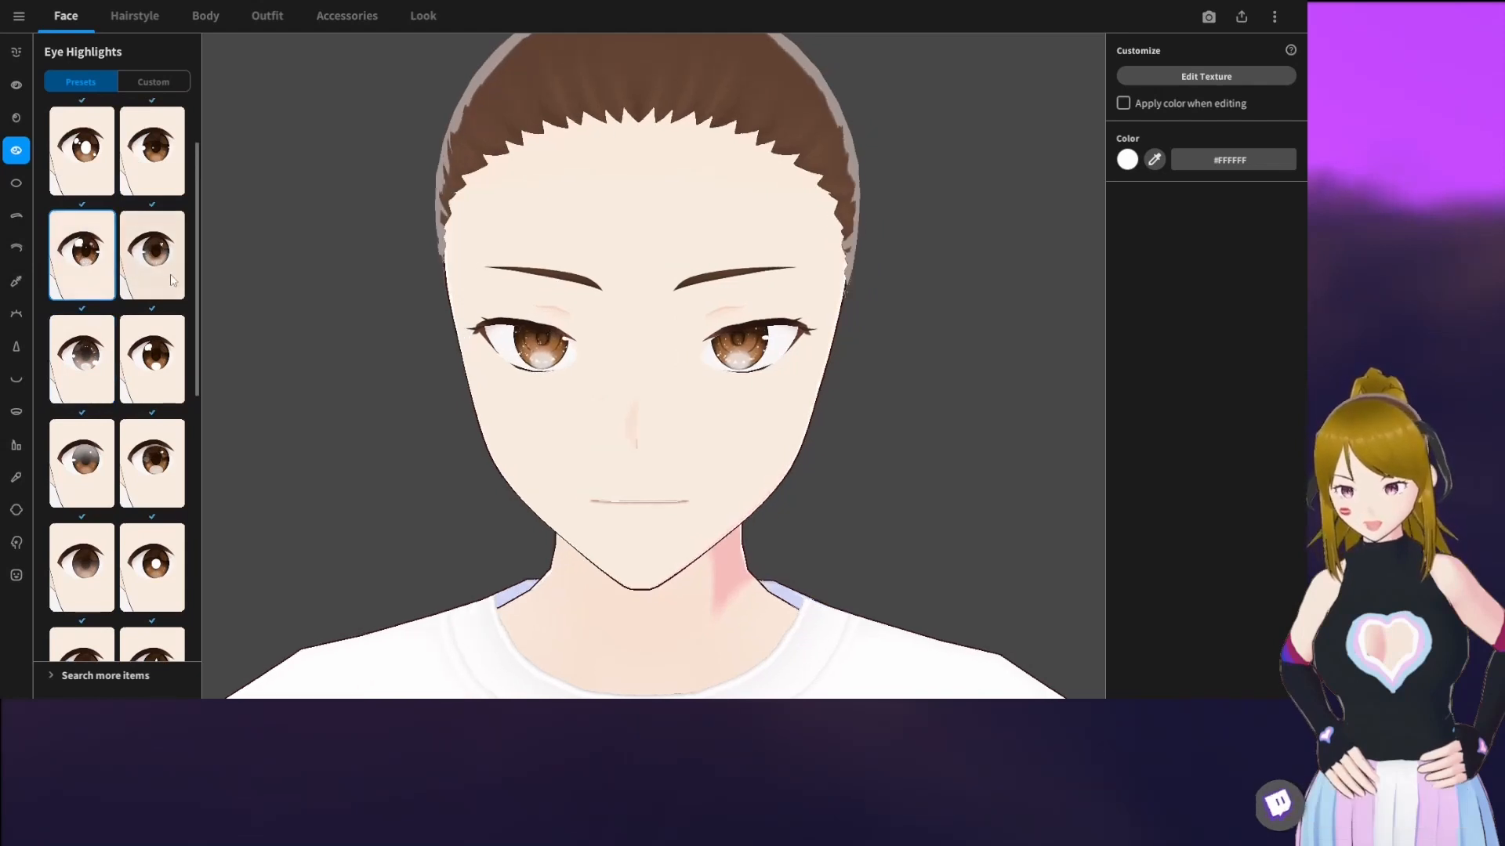
scroll(153, 282, up, 2)
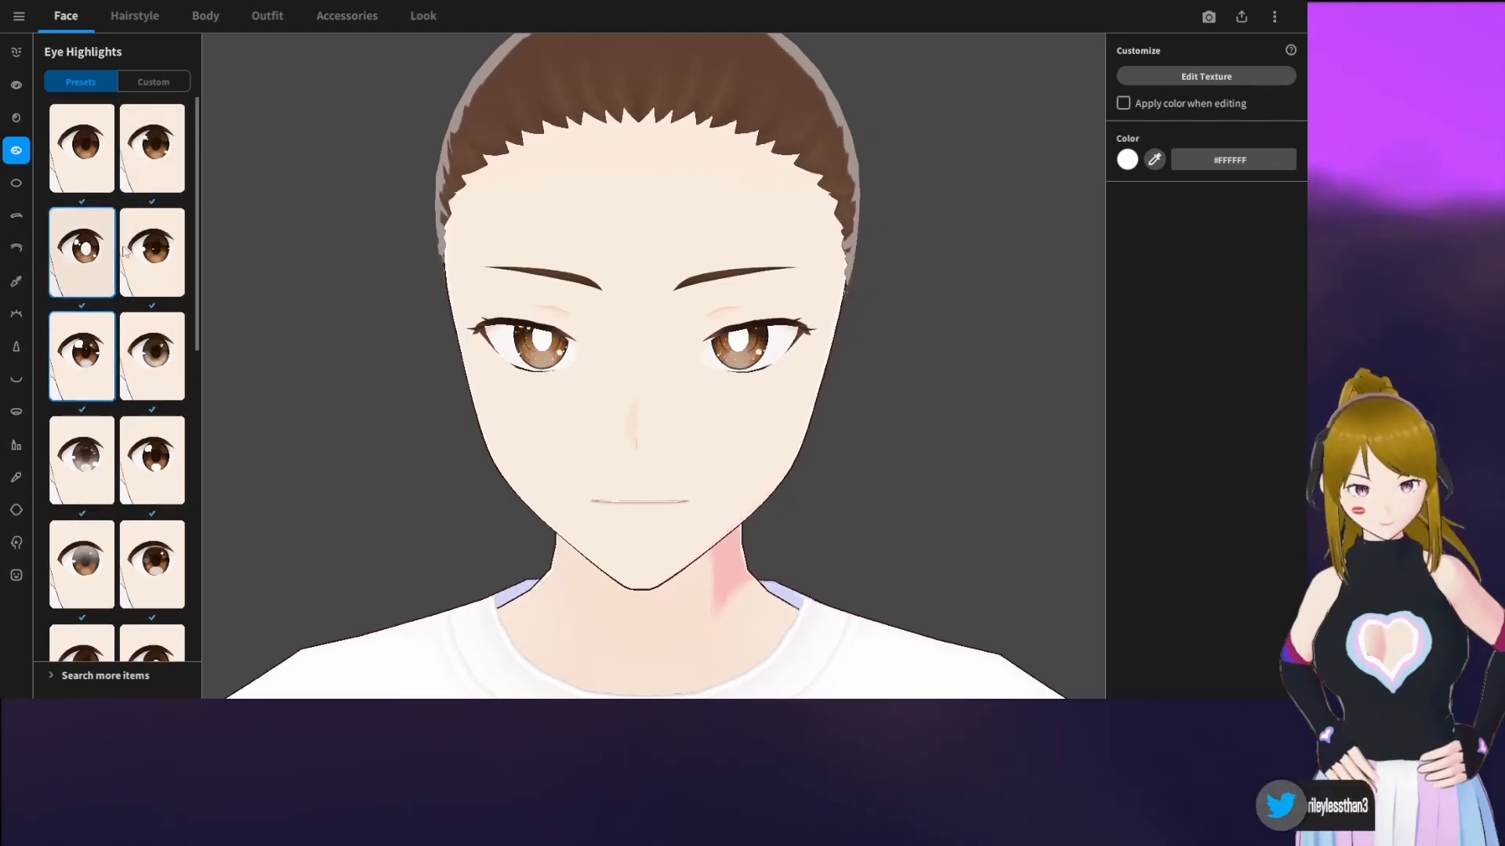
click(140, 186)
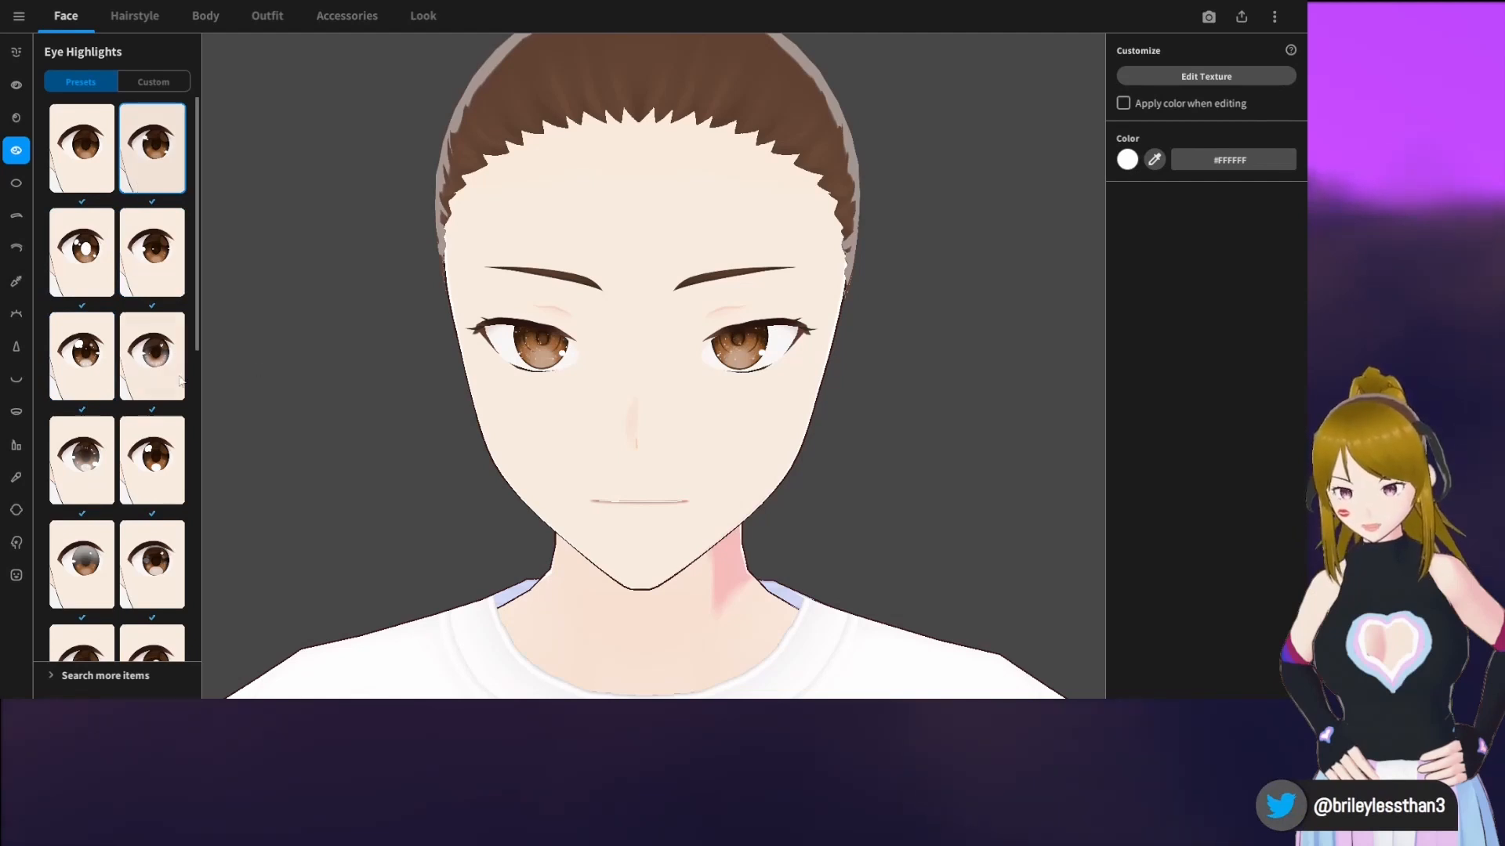
click(158, 467)
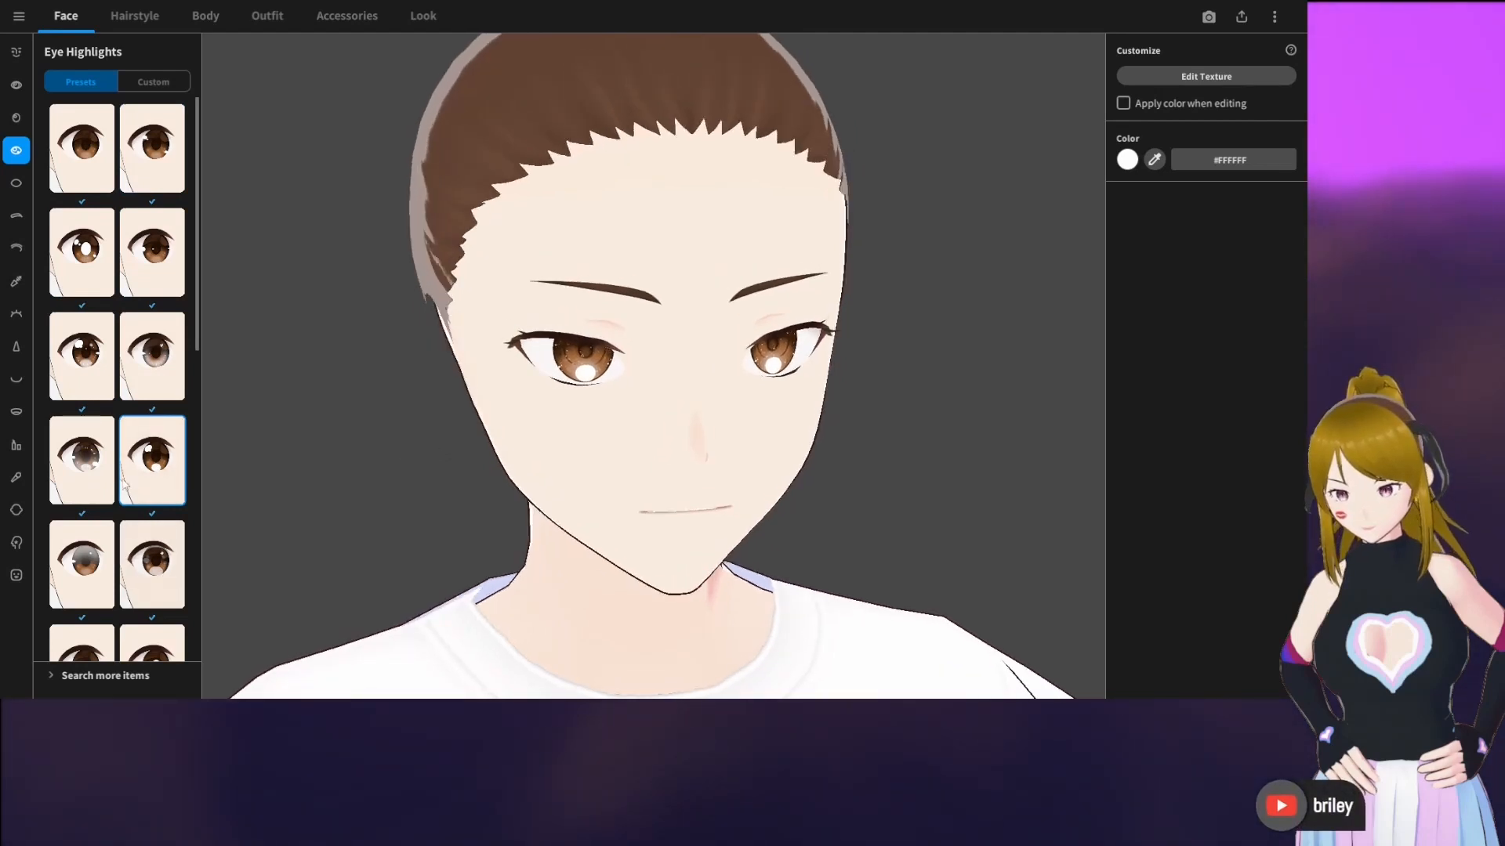
click(151, 370)
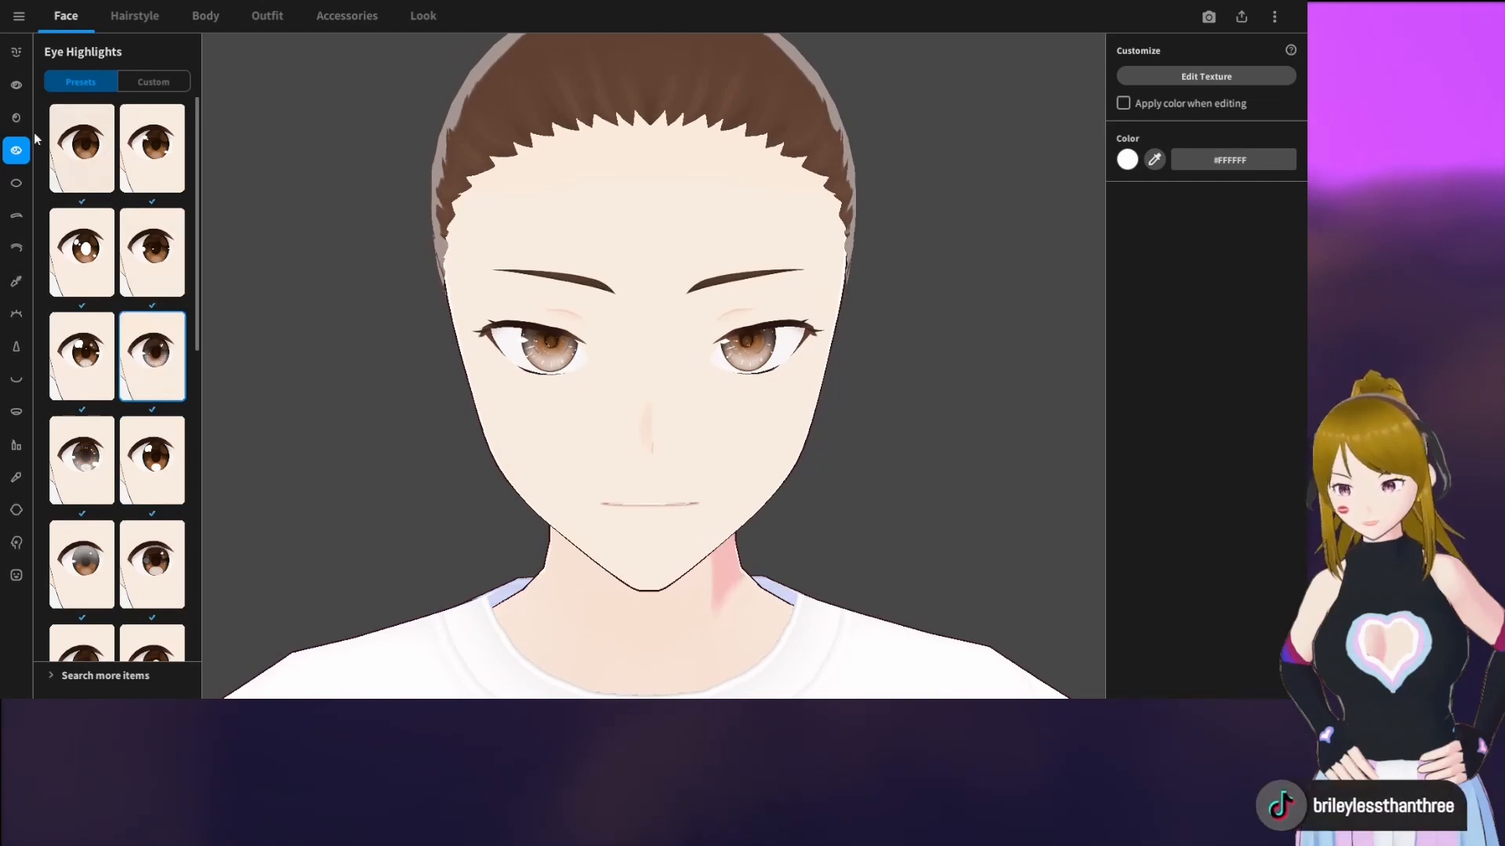
Set the iris color of both eyes to green #4CAF25
click(16, 119)
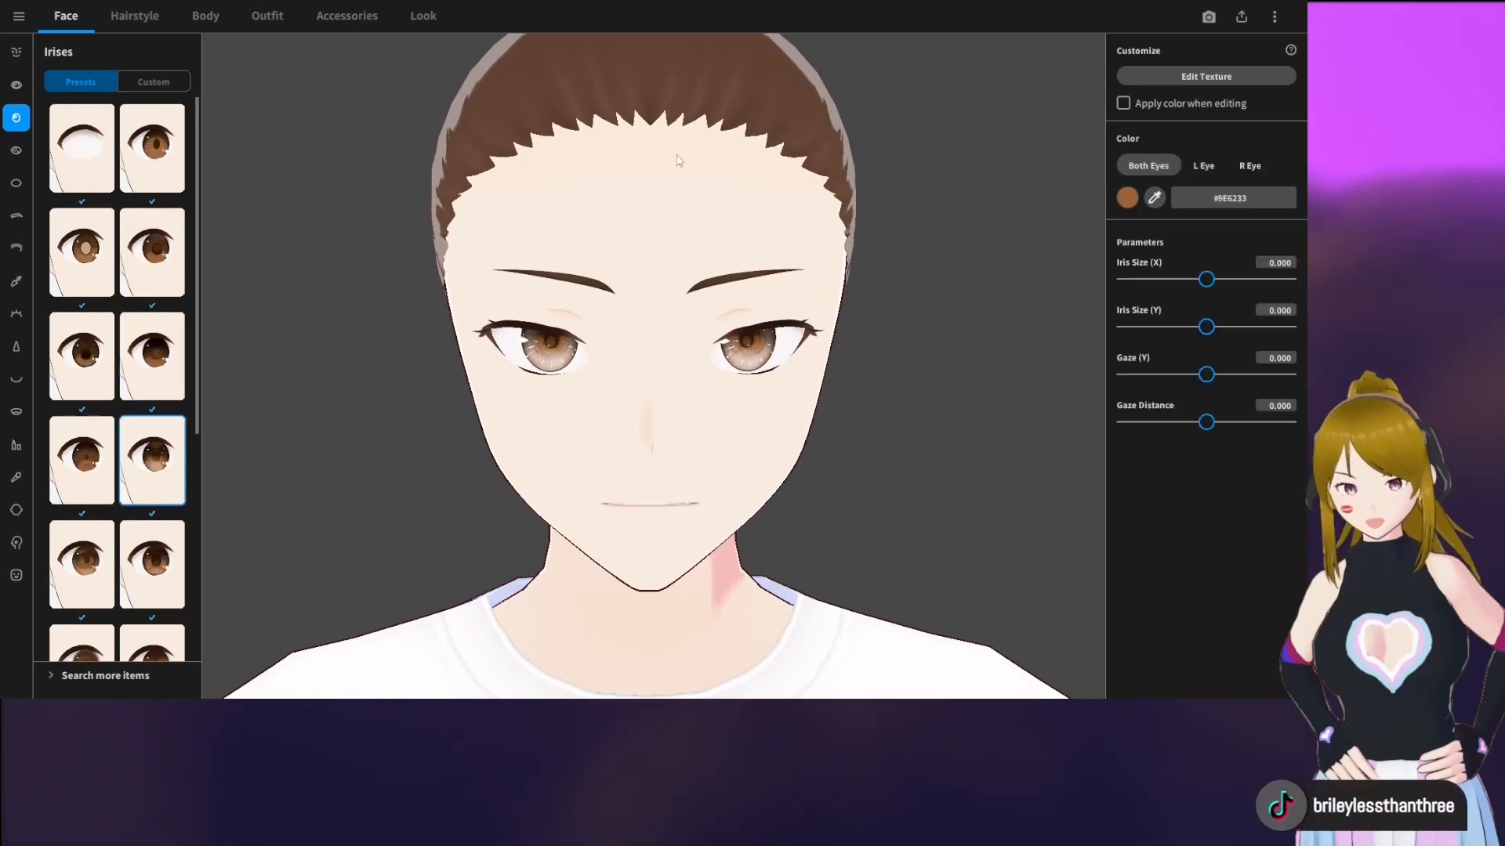
click(1126, 199)
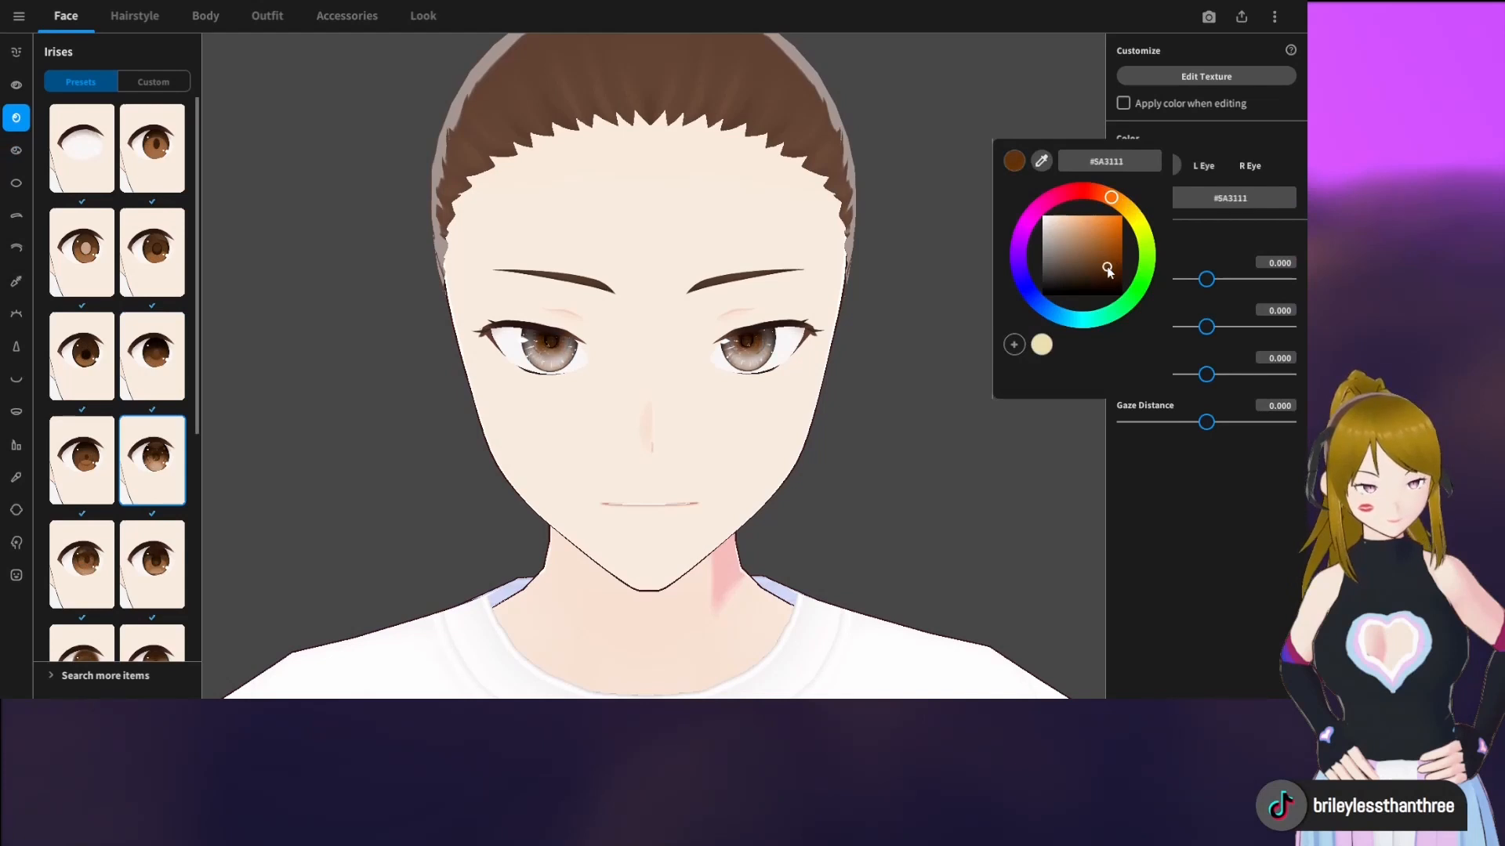
click(1147, 272)
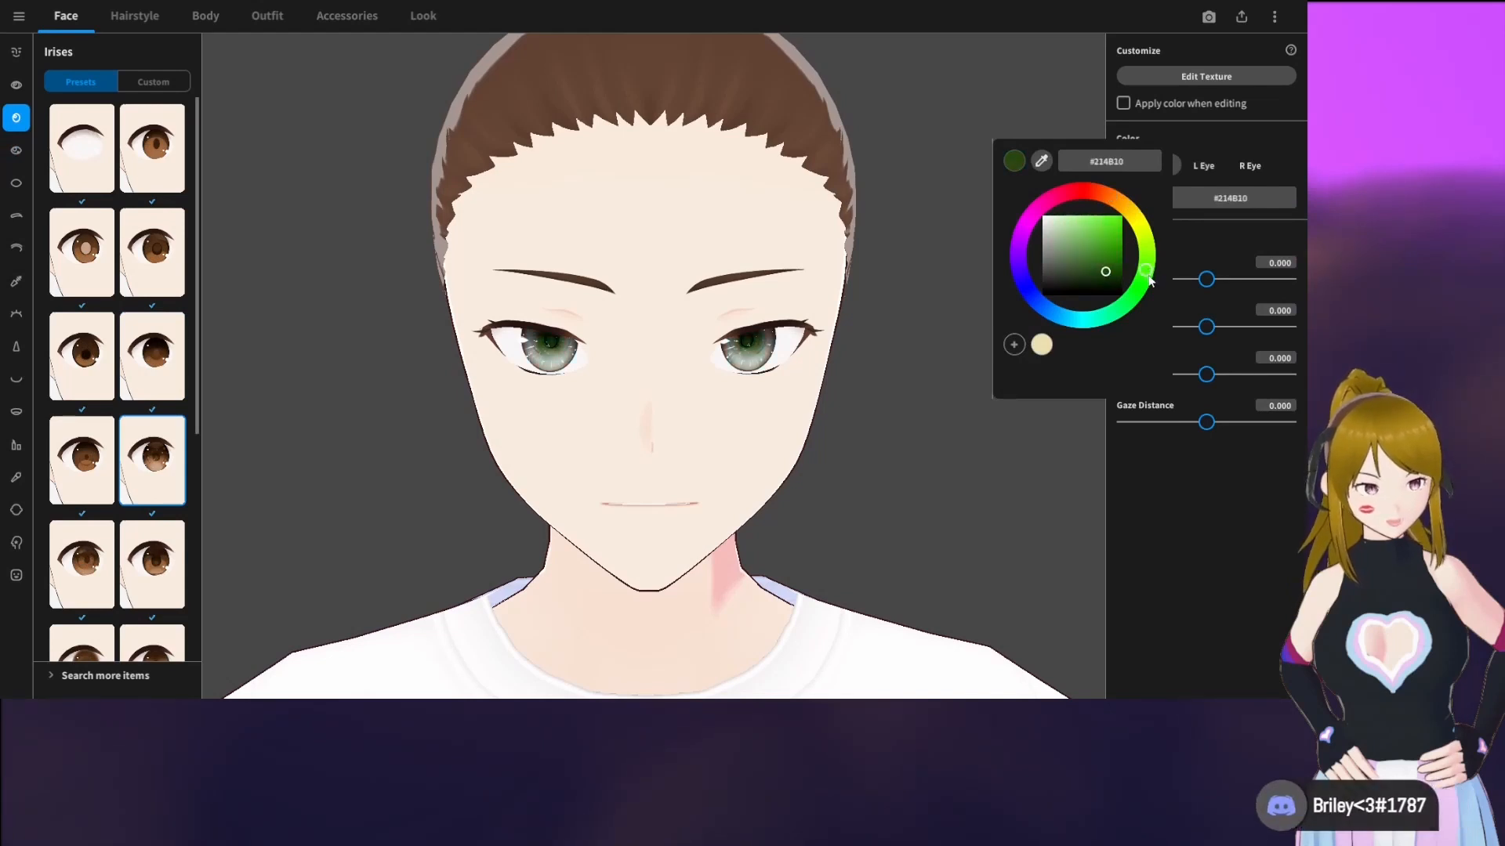
click(1108, 246)
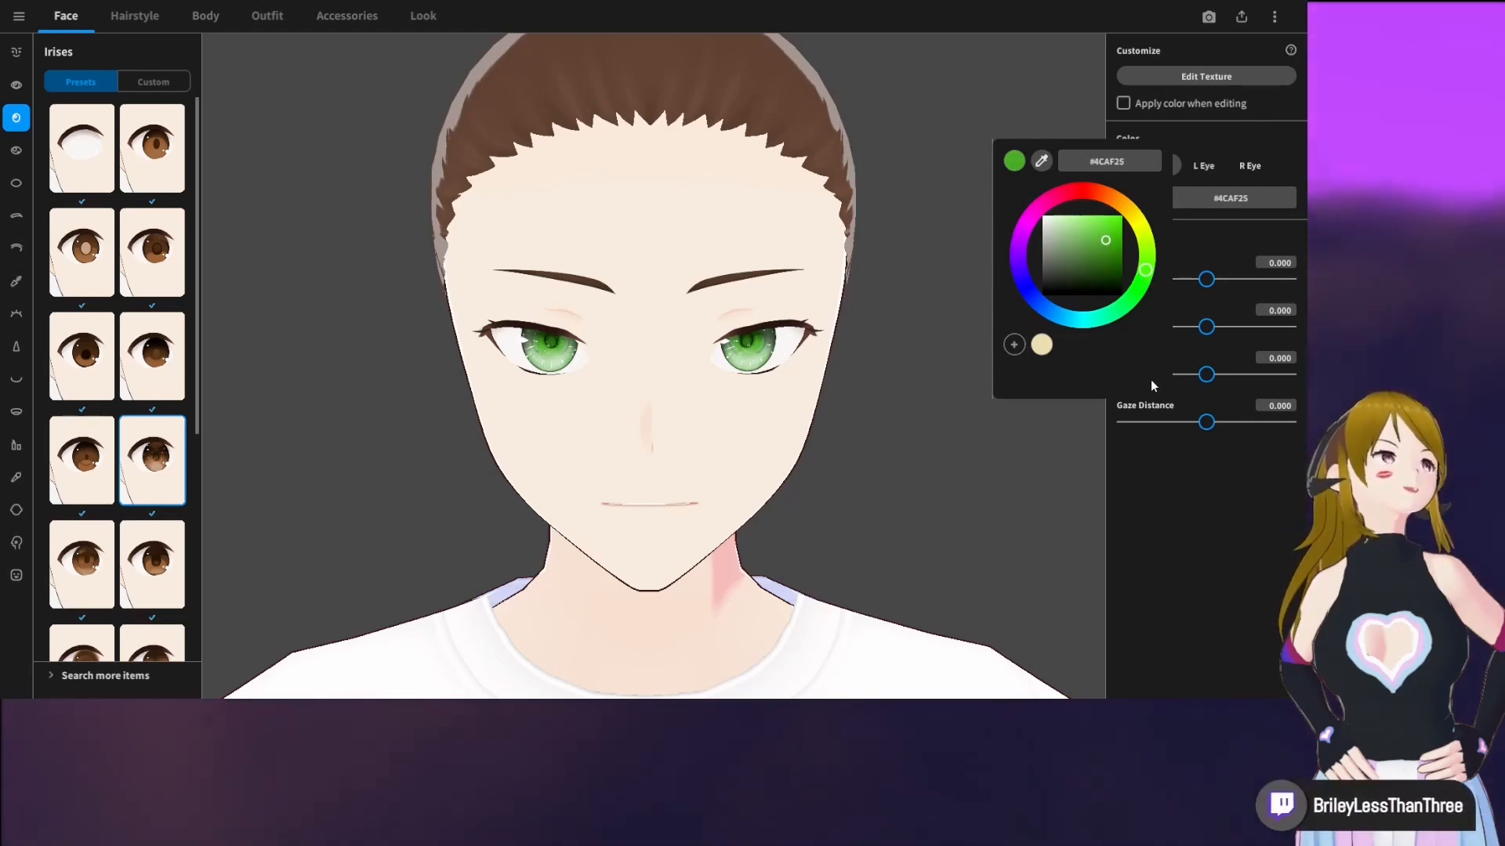
click(942, 369)
Set the iris color of the right eye only to pink #E41EAA
drag(946, 371, 929, 373)
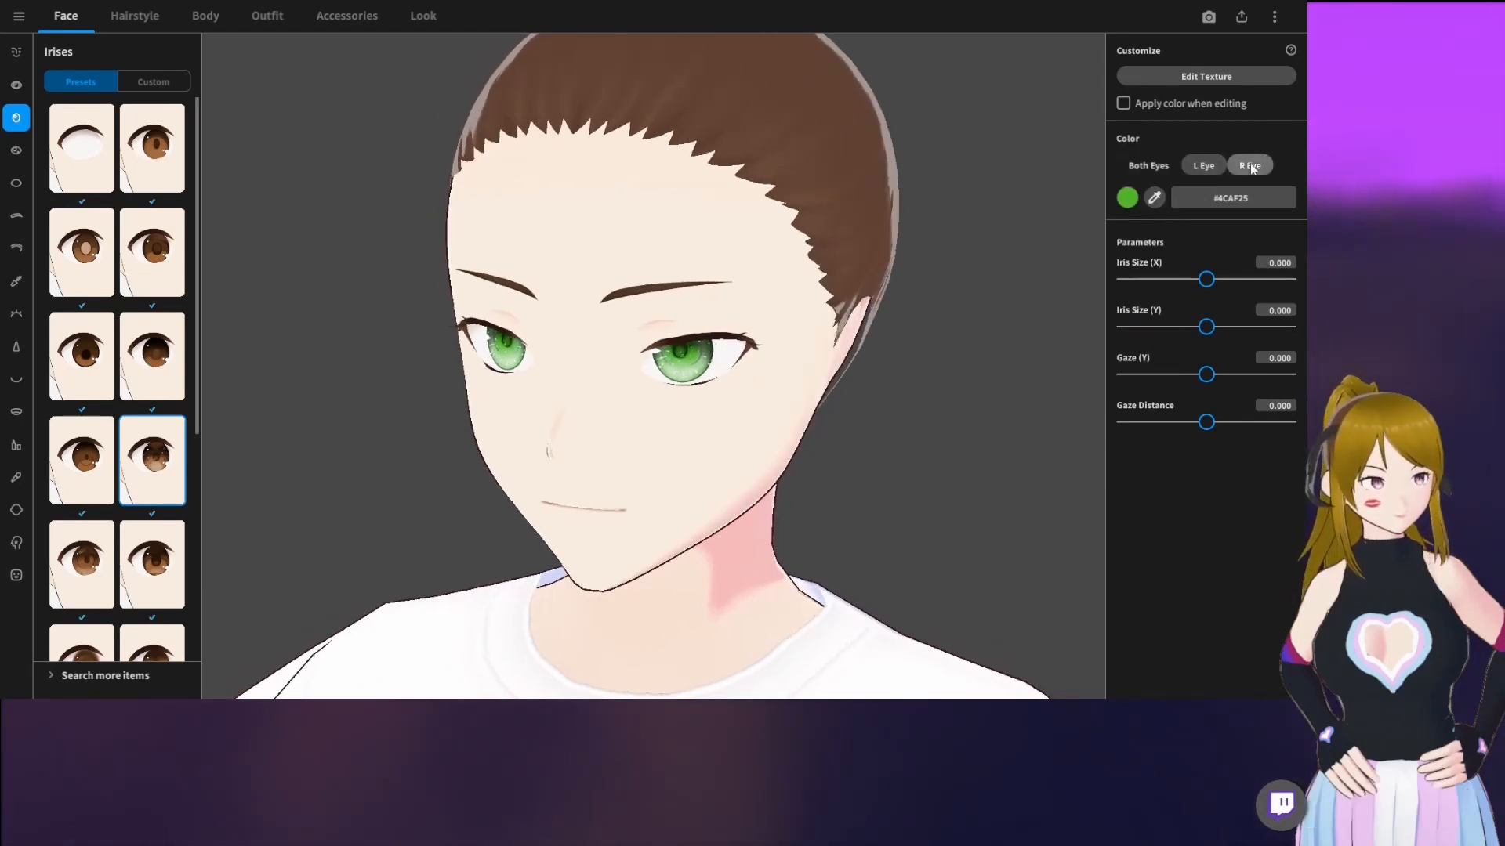
click(1152, 207)
drag(1105, 264, 1088, 256)
drag(1037, 304, 1029, 292)
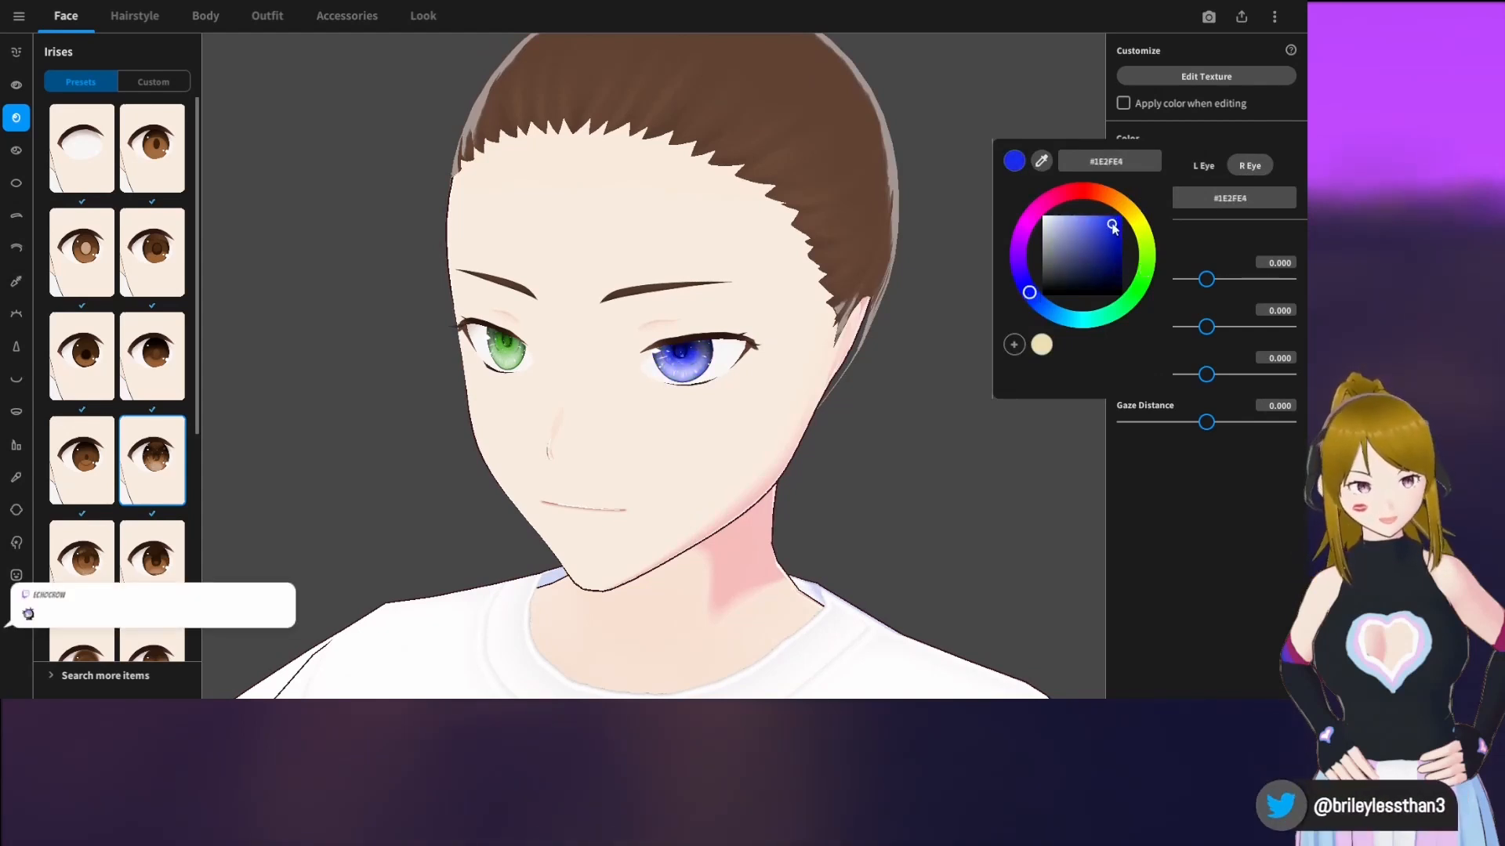
drag(1031, 220, 1040, 209)
click(911, 328)
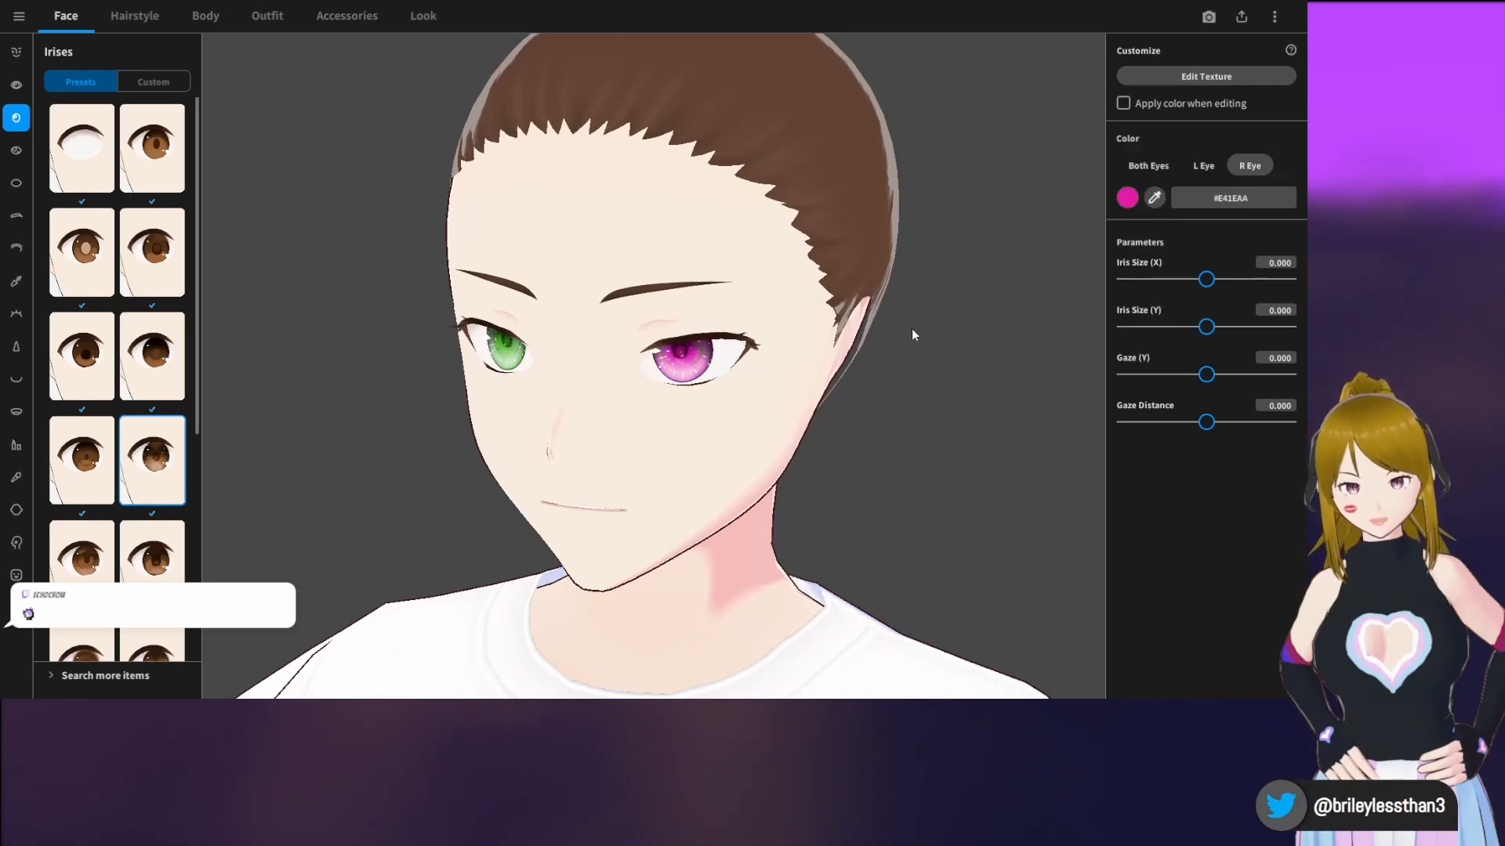
mouse_move(910, 327)
right_down()
mouse_move(910, 342)
mouse_move(929, 334)
right_up()
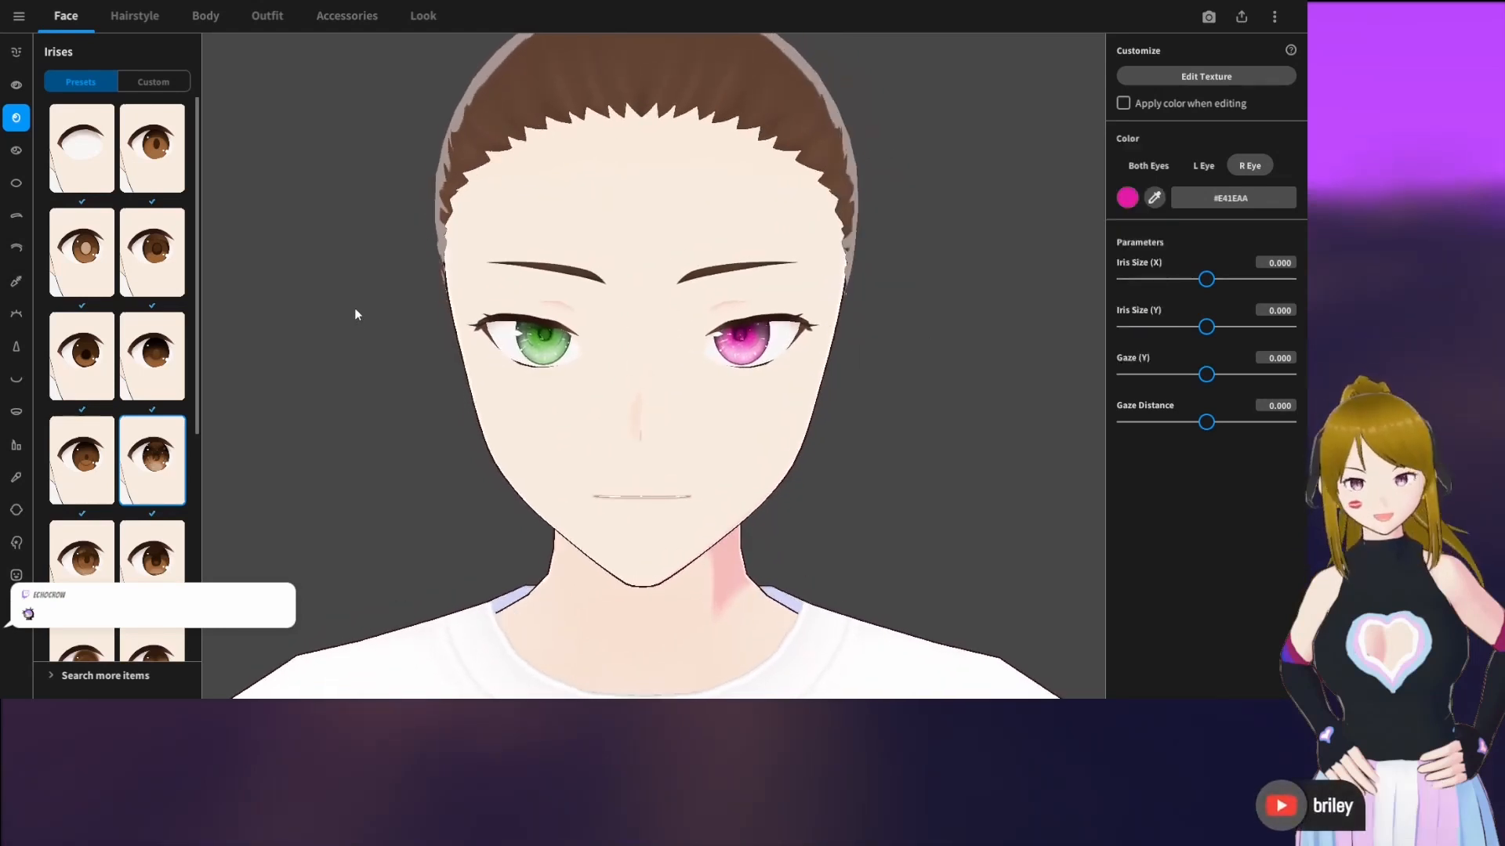
Try several brown shades on the eyebrows and set their color to dark brown #3E1D0B
click(15, 188)
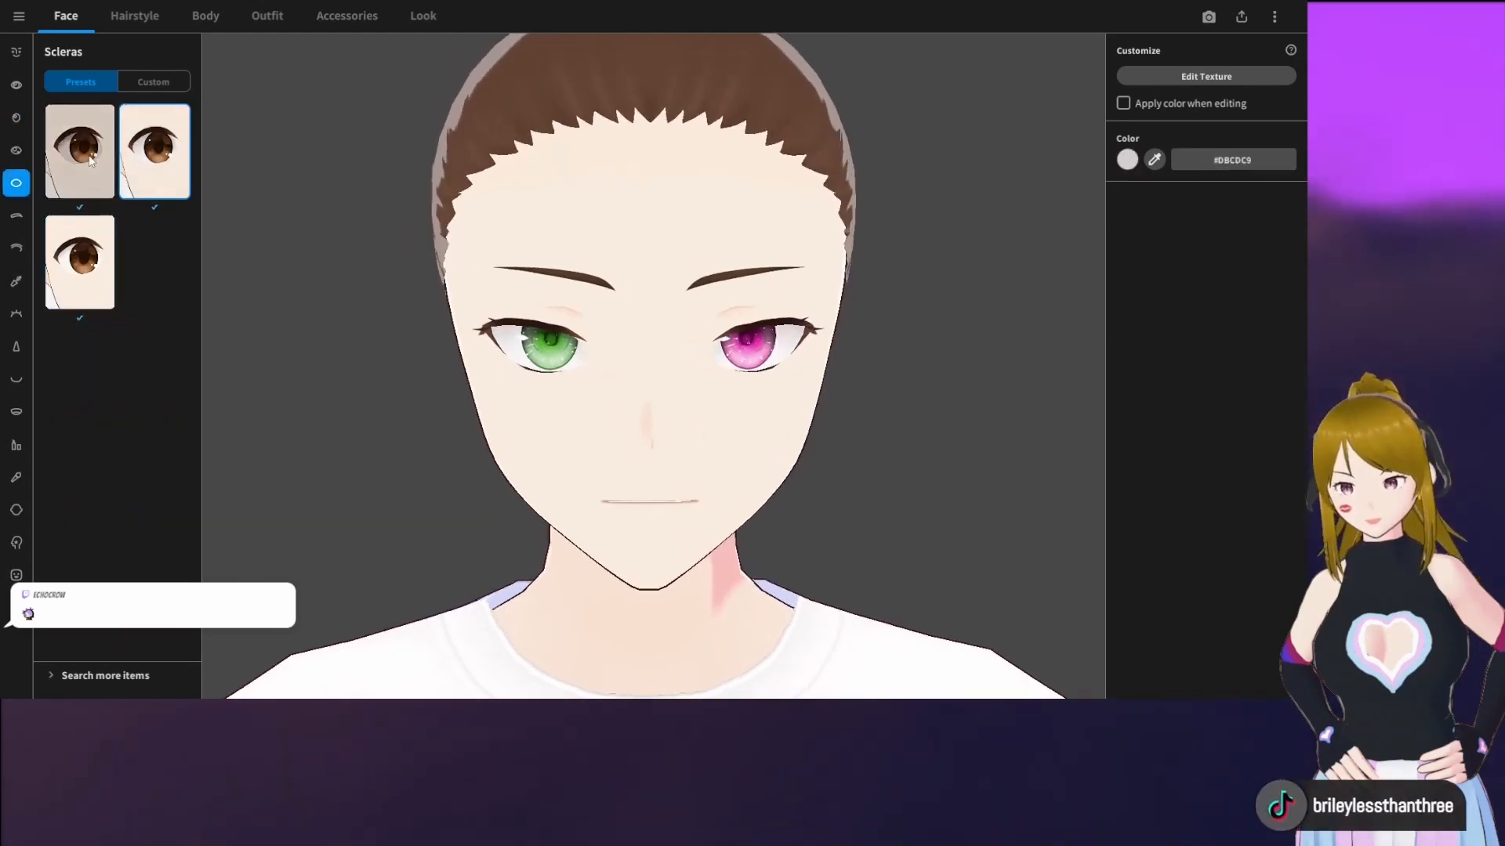
click(17, 217)
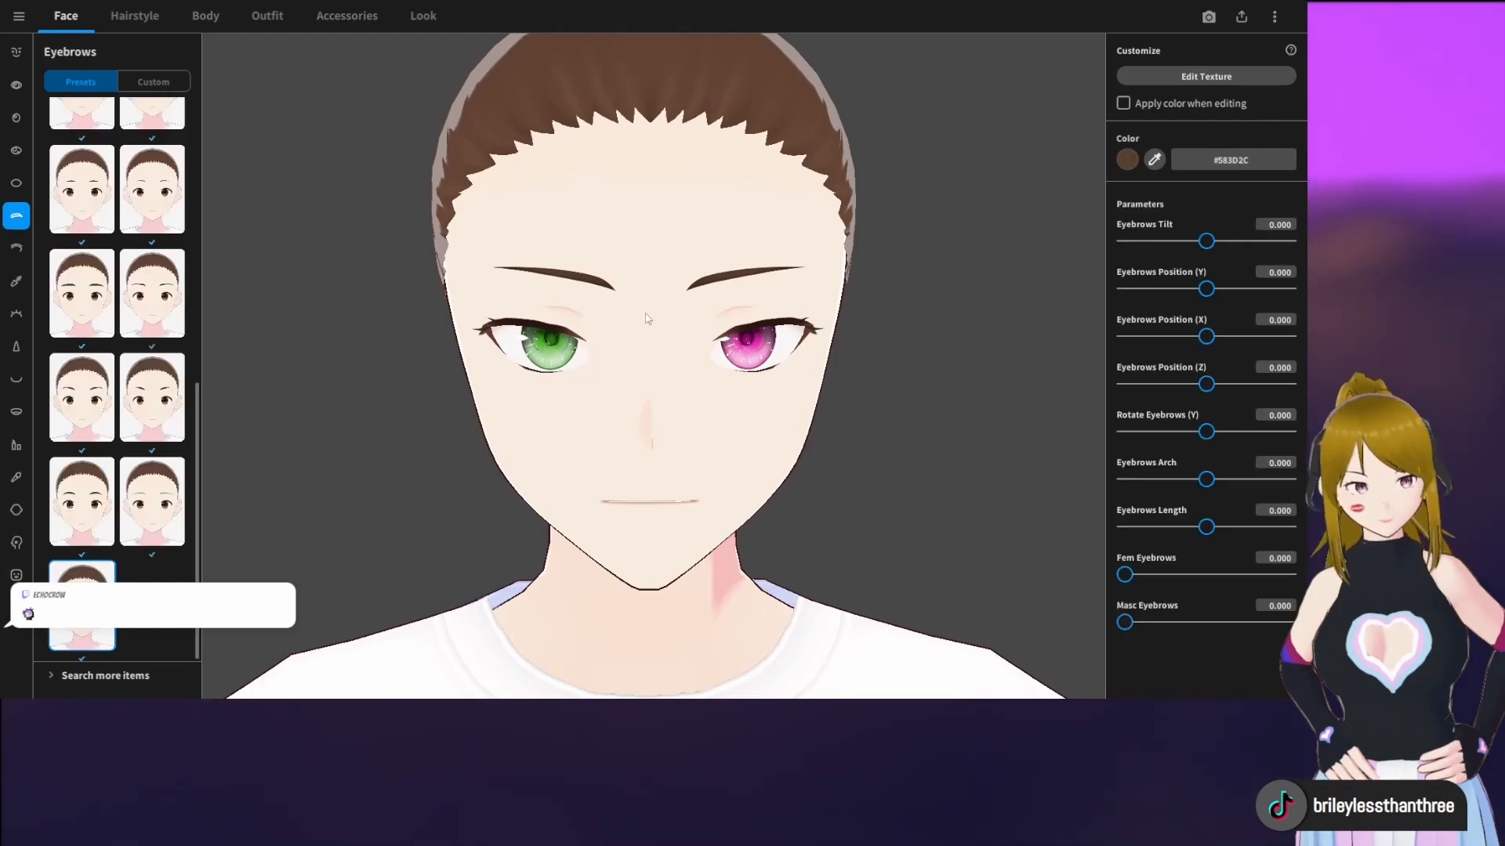
click(1129, 161)
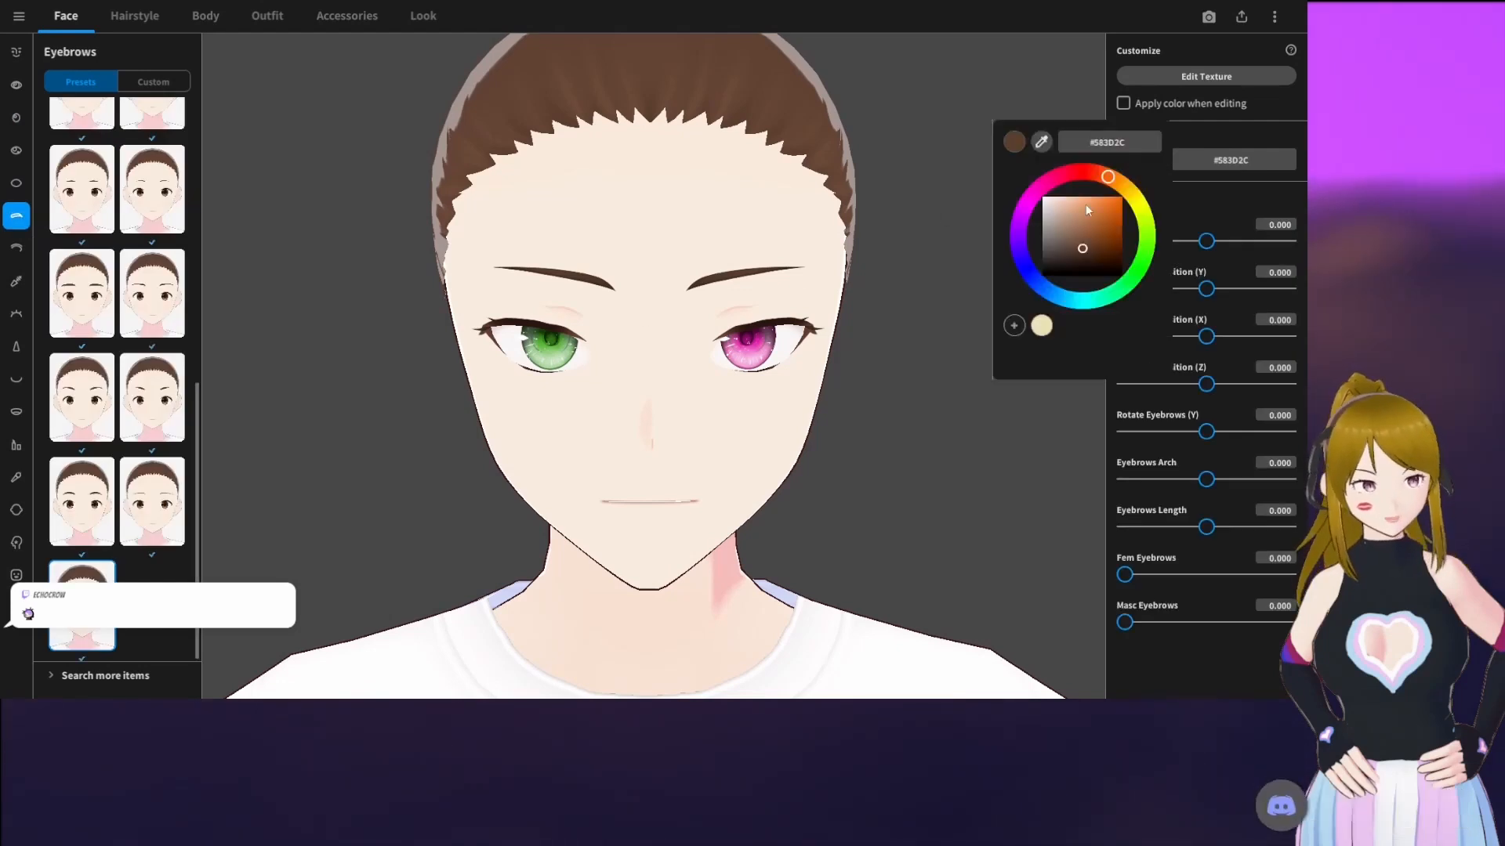
click(1057, 242)
drag(1059, 244, 1079, 245)
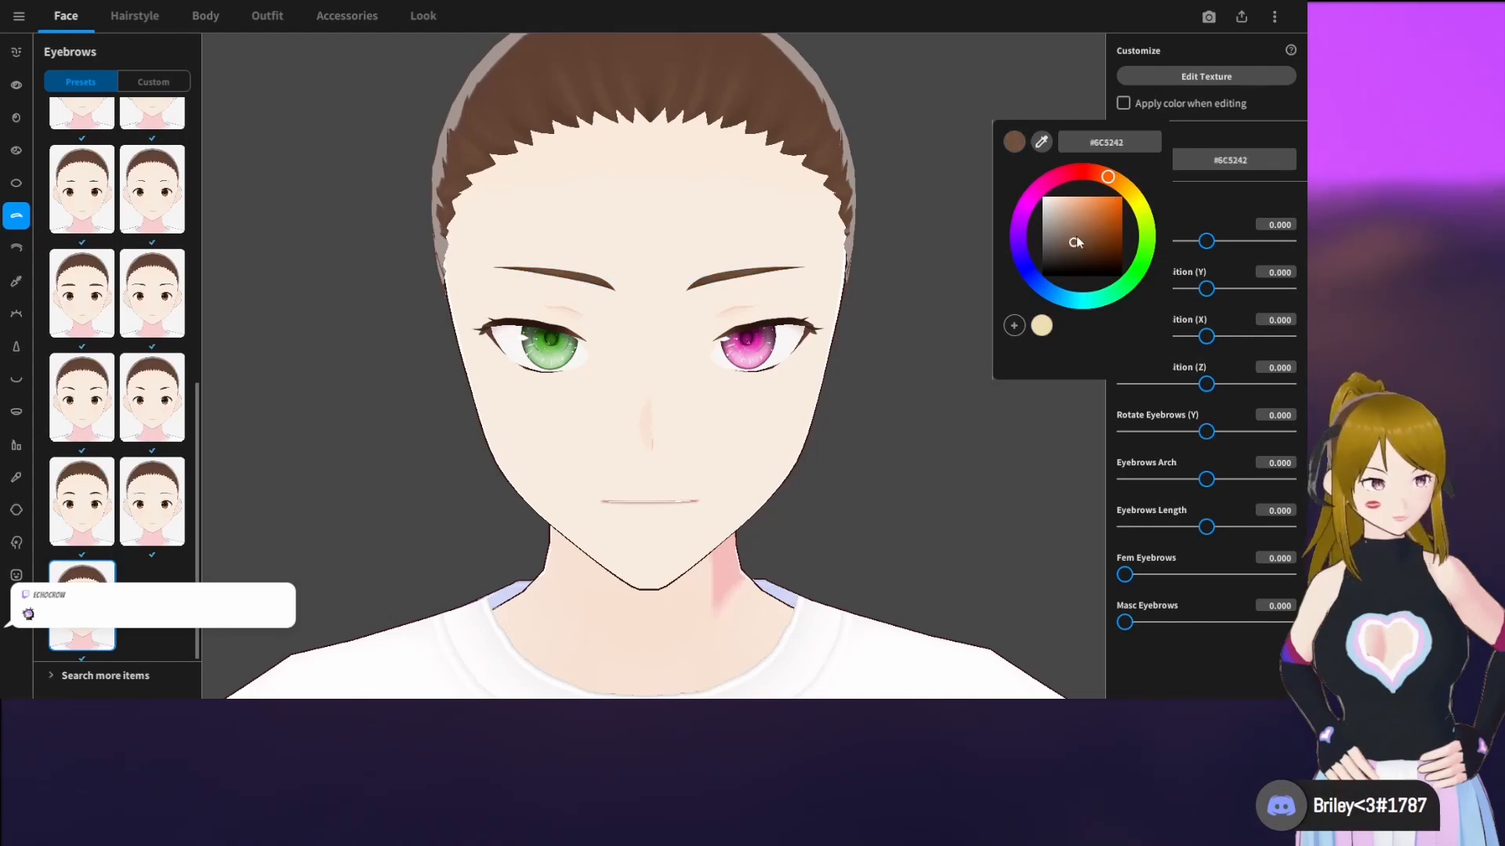
drag(1076, 251, 1066, 254)
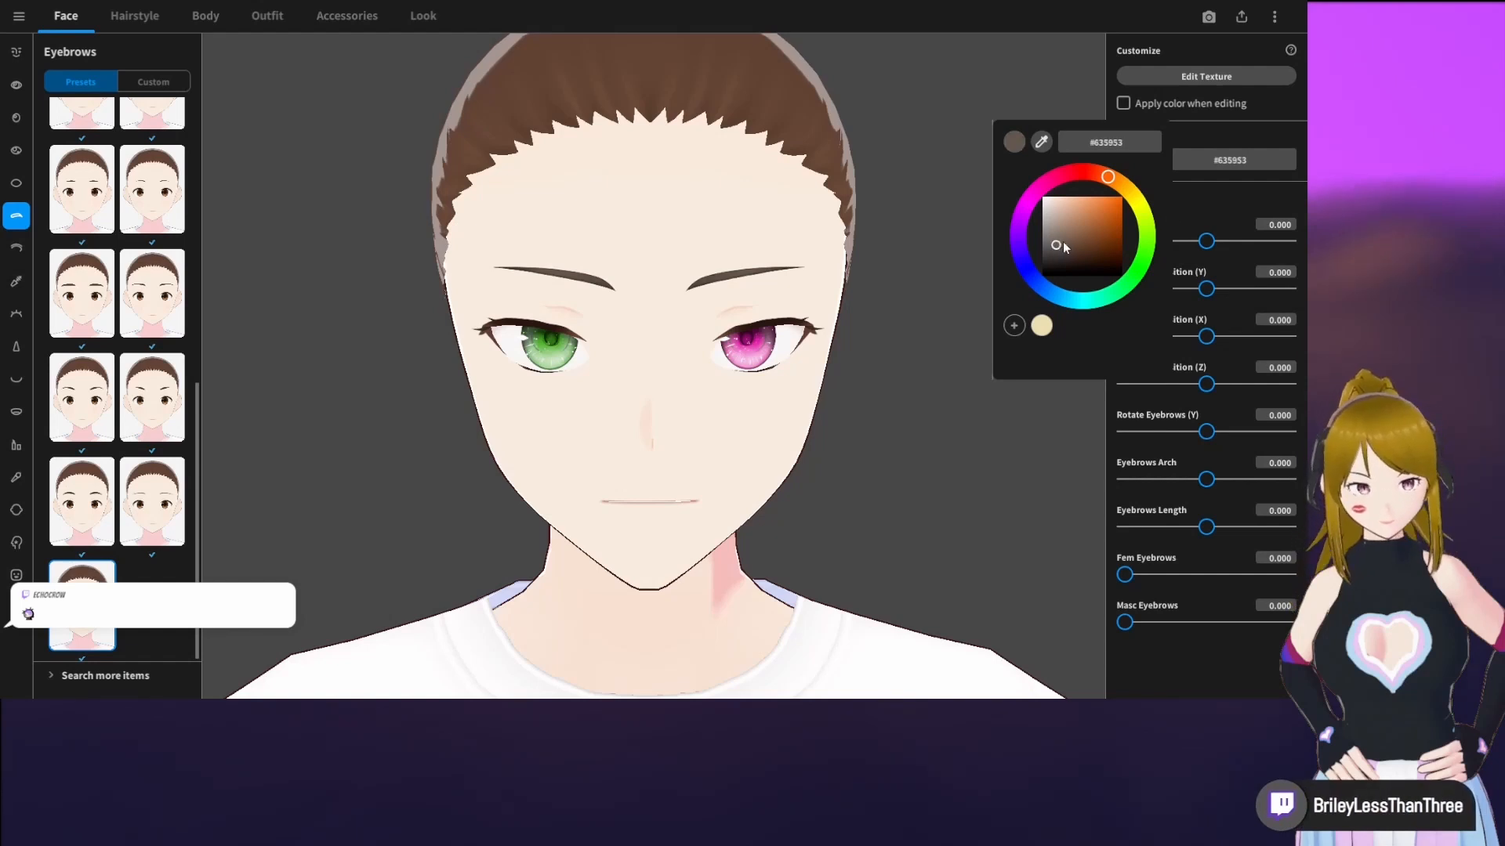
mouse_move(1085, 170)
mouse_down()
mouse_move(1129, 191)
mouse_move(1150, 235)
mouse_move(1136, 276)
mouse_move(1112, 177)
mouse_up()
click(1113, 249)
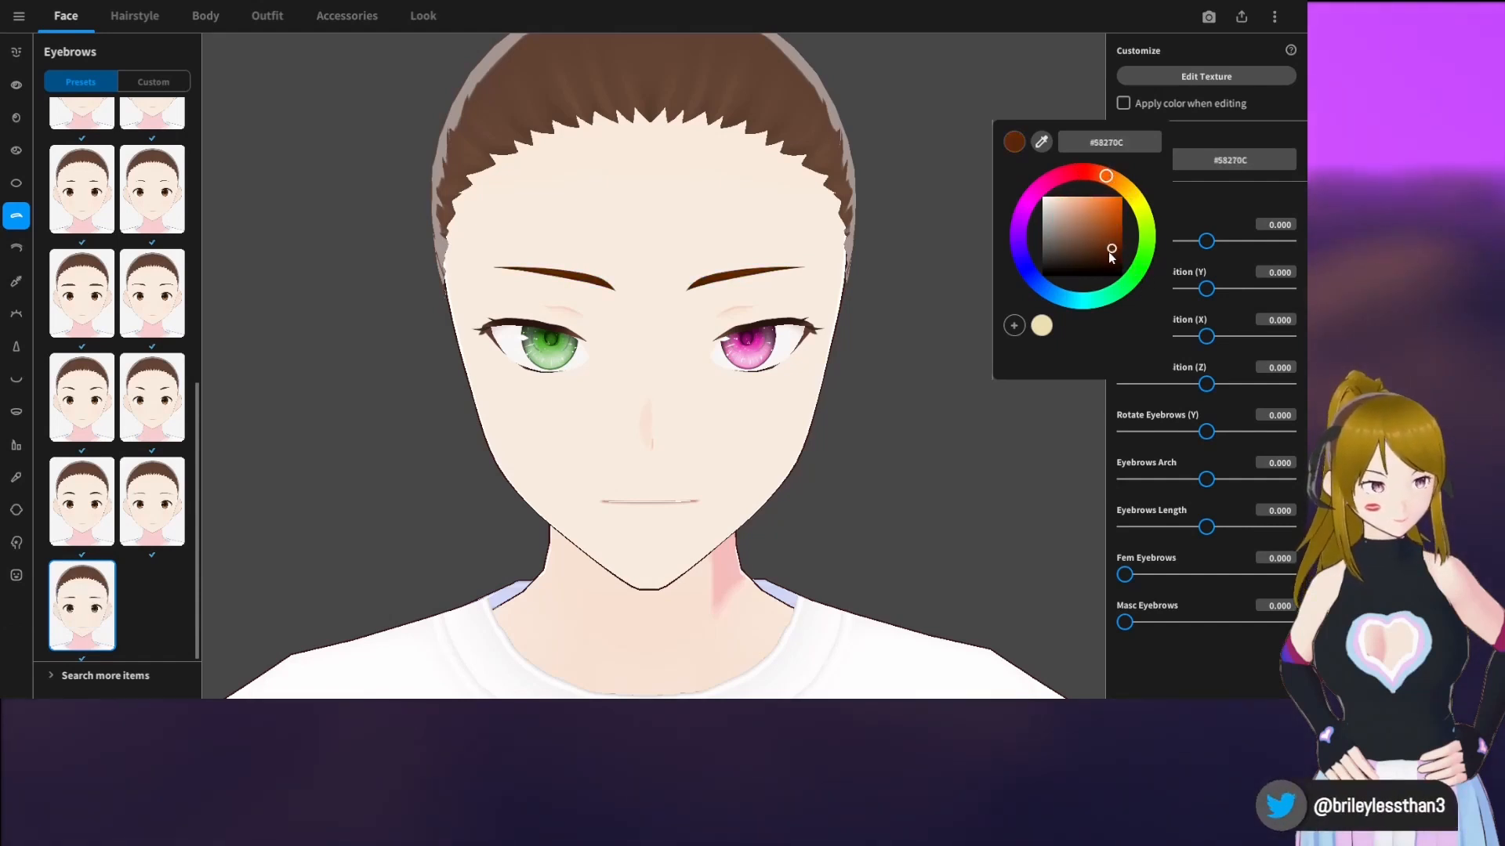
click(1020, 460)
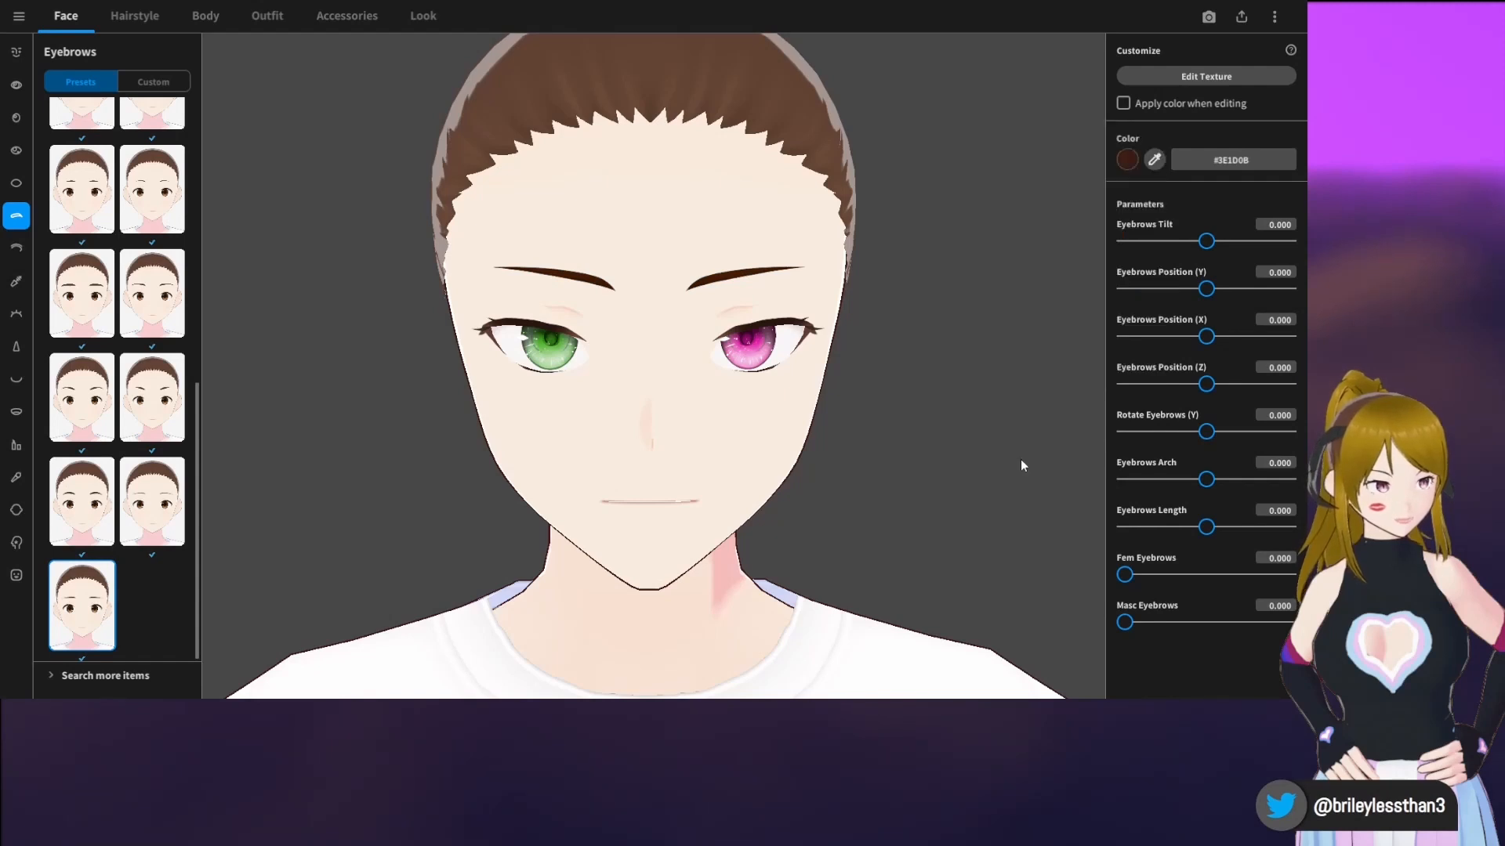
Set Eyebrows Tilt to -0.250, Eyebrows Position (Y) to -0.775, Eyebrows Arch to 0.083 and Eyebrows Length to -0.025
drag(1217, 245, 1145, 290)
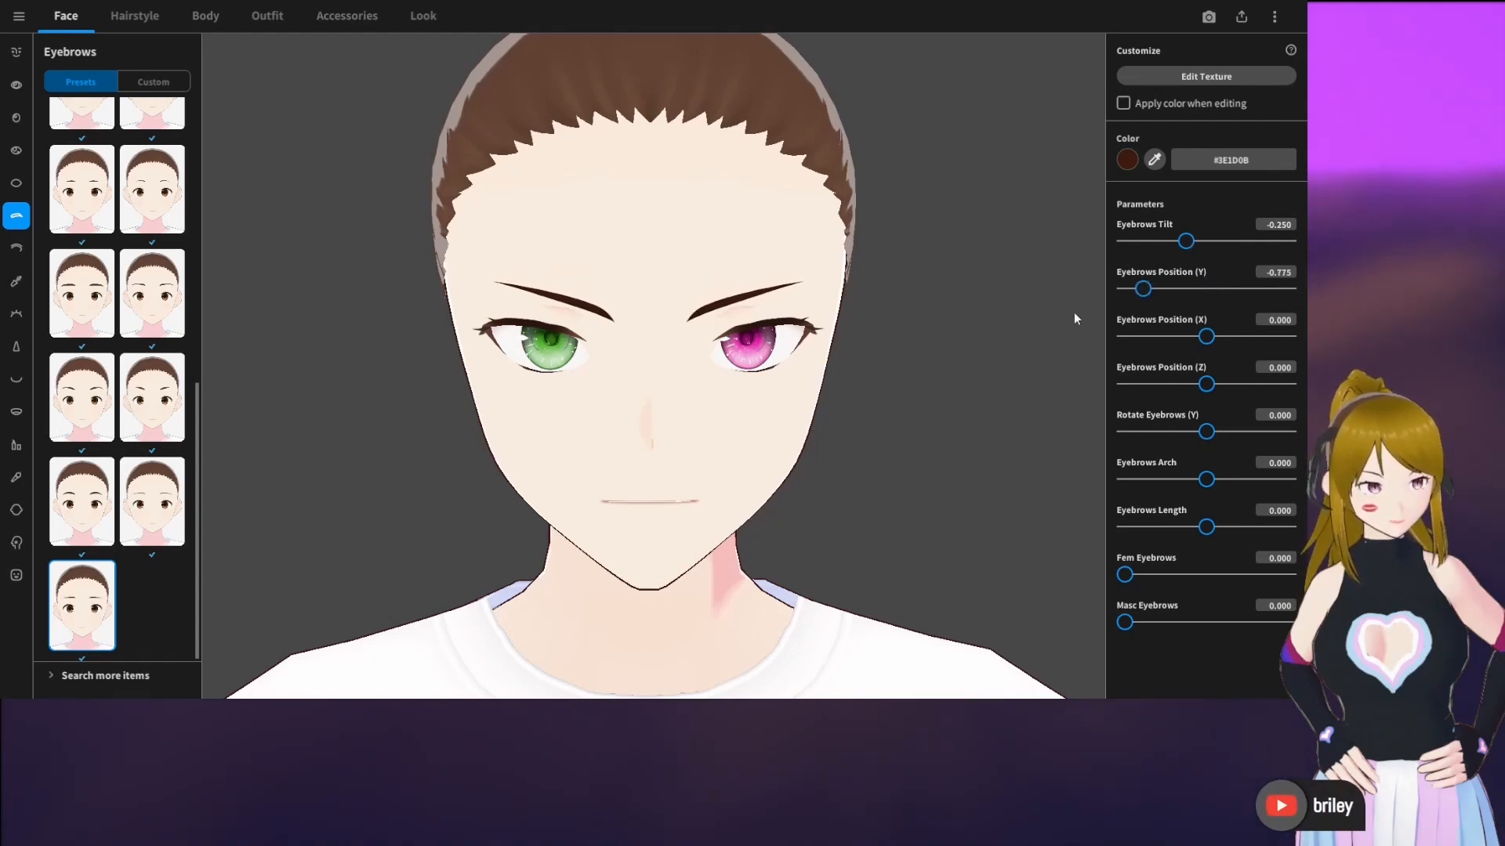
right_drag(1074, 314, 978, 322)
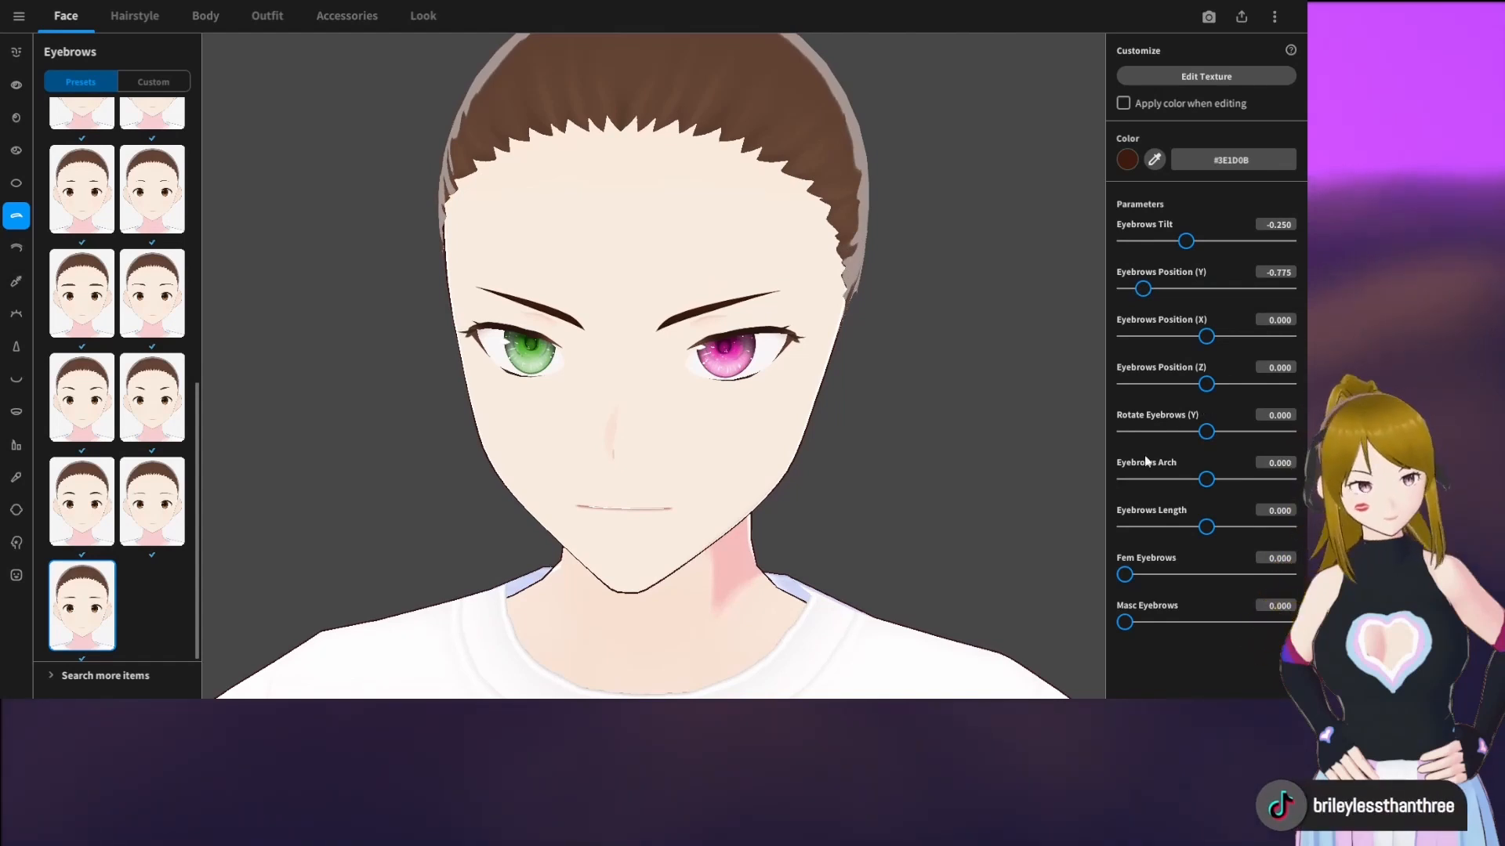
drag(1208, 480, 1292, 479)
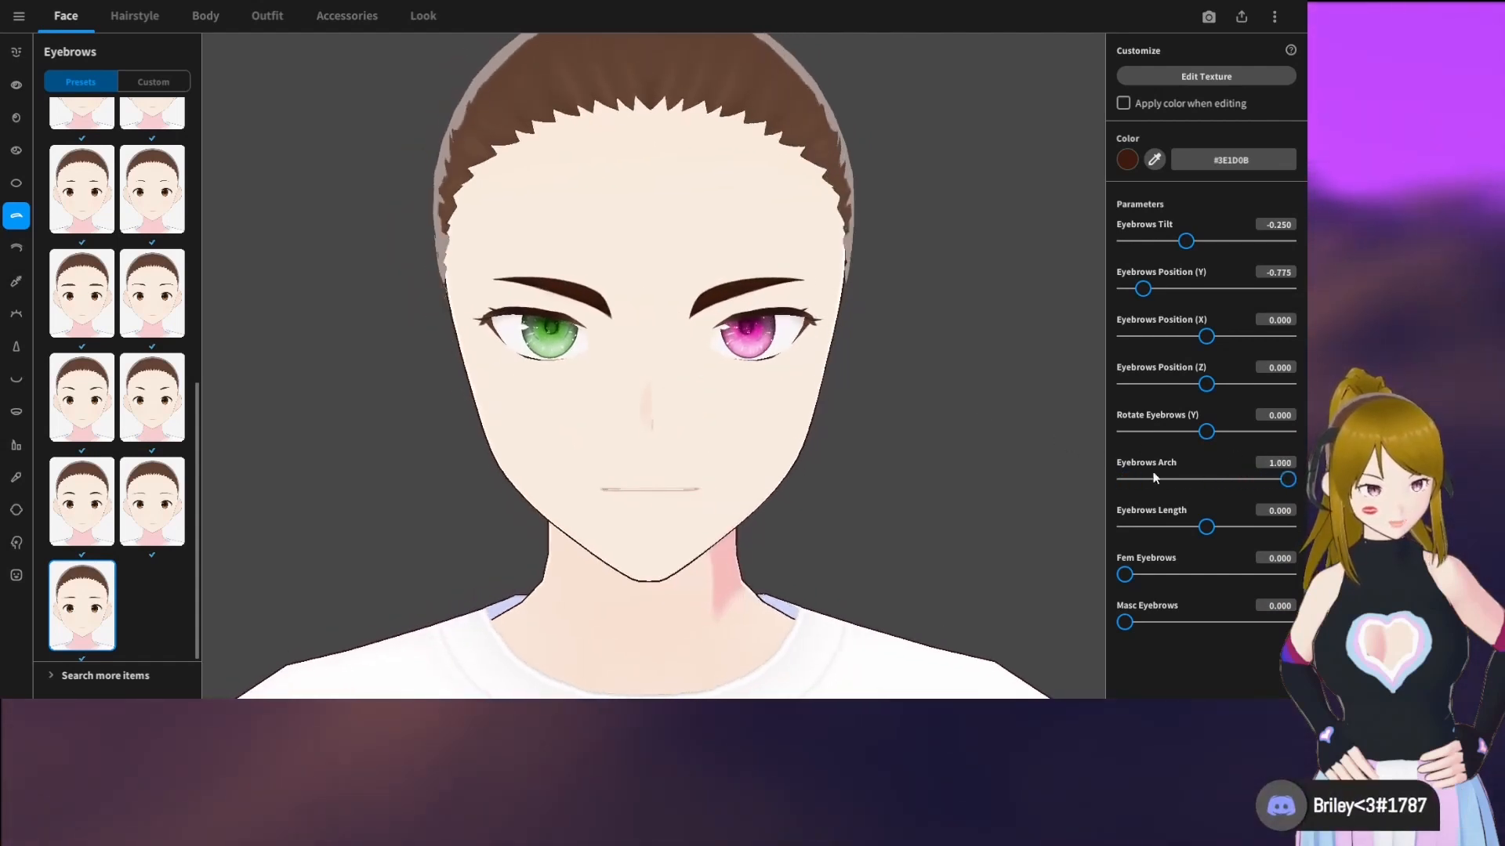
mouse_move(1206, 527)
mouse_down()
mouse_move(1166, 526)
mouse_move(1283, 528)
mouse_move(1157, 533)
mouse_move(1209, 531)
mouse_up()
drag(1290, 484, 1214, 490)
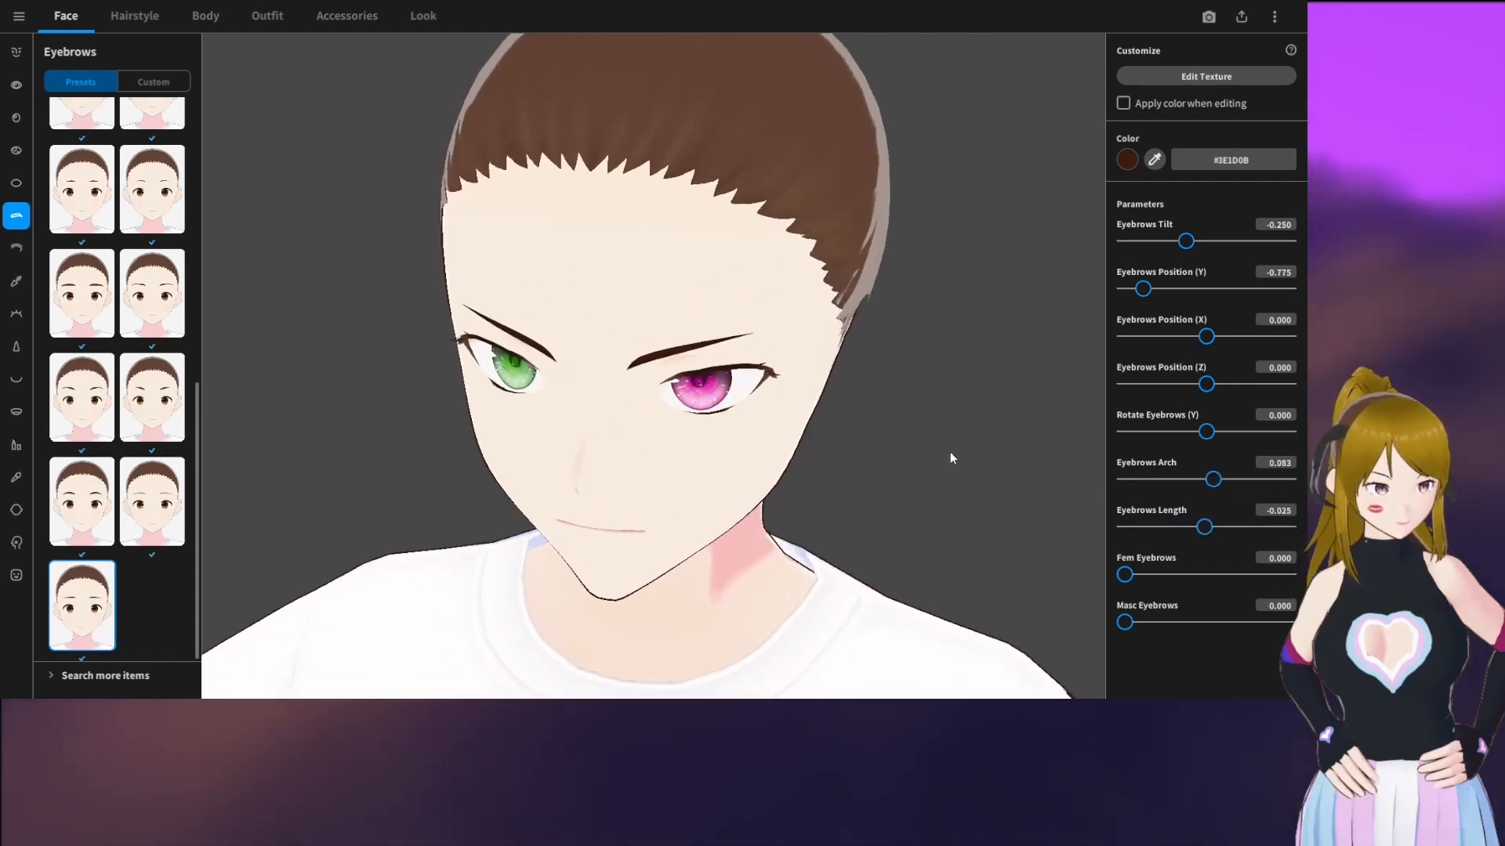
Try several eyelid presets on the face, comparing the crease above the eyes from a closer angle
click(15, 249)
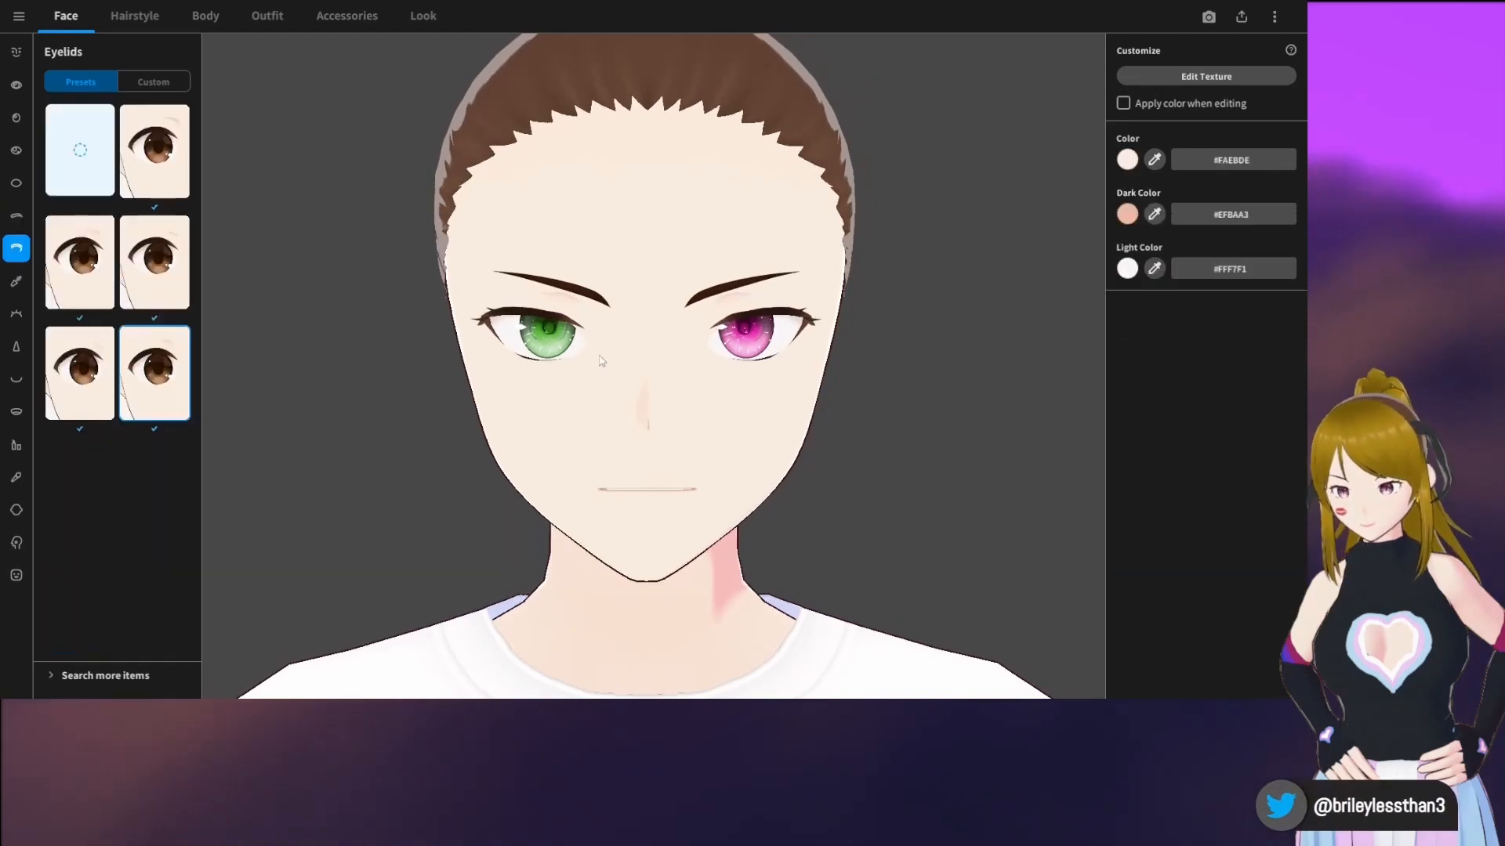
click(68, 360)
click(80, 266)
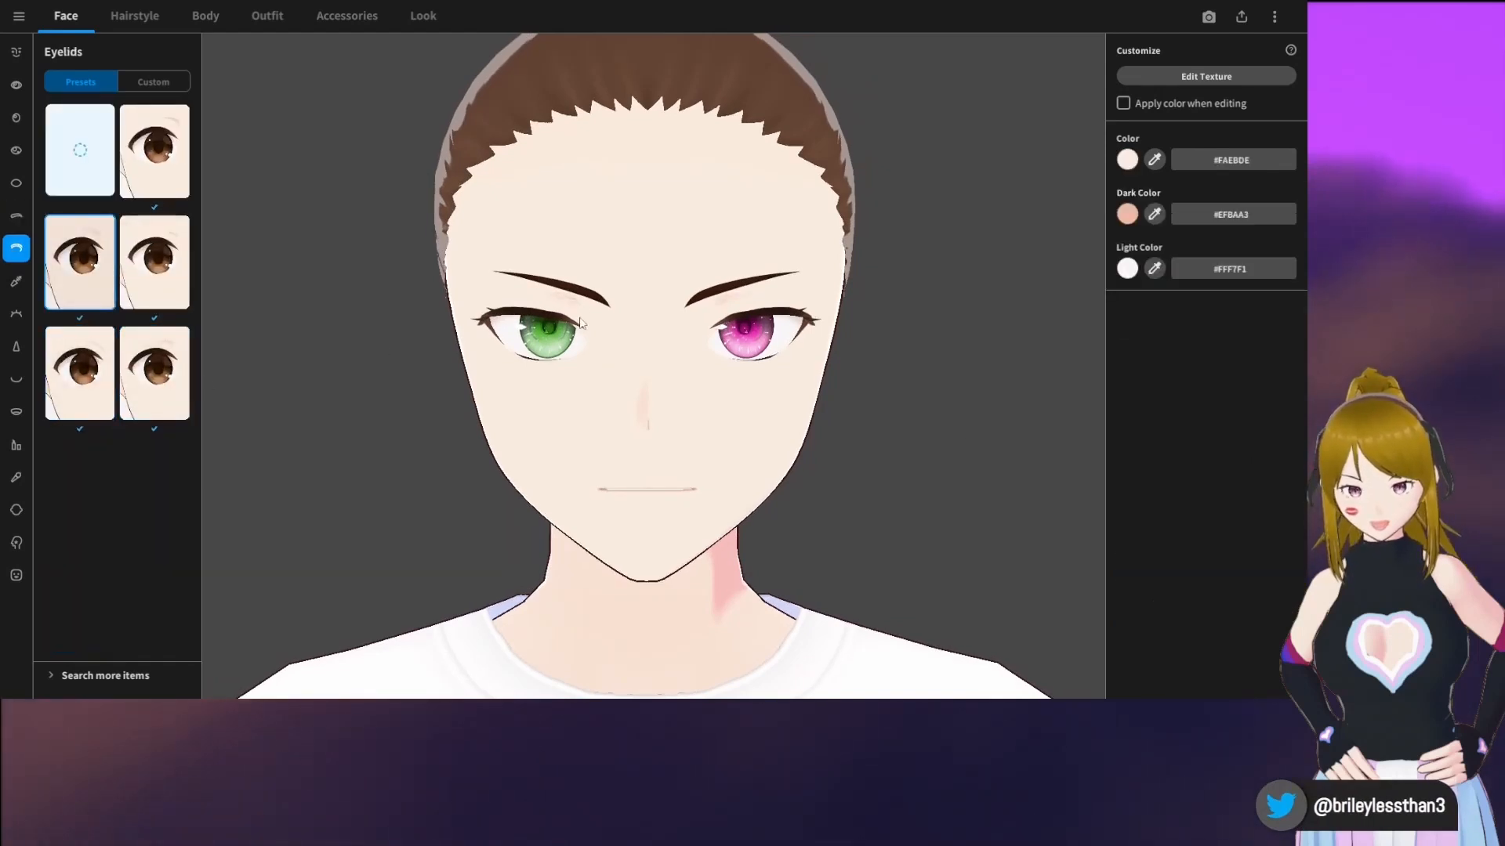
scroll(581, 318, up, 4)
right_drag(596, 306, 647, 308)
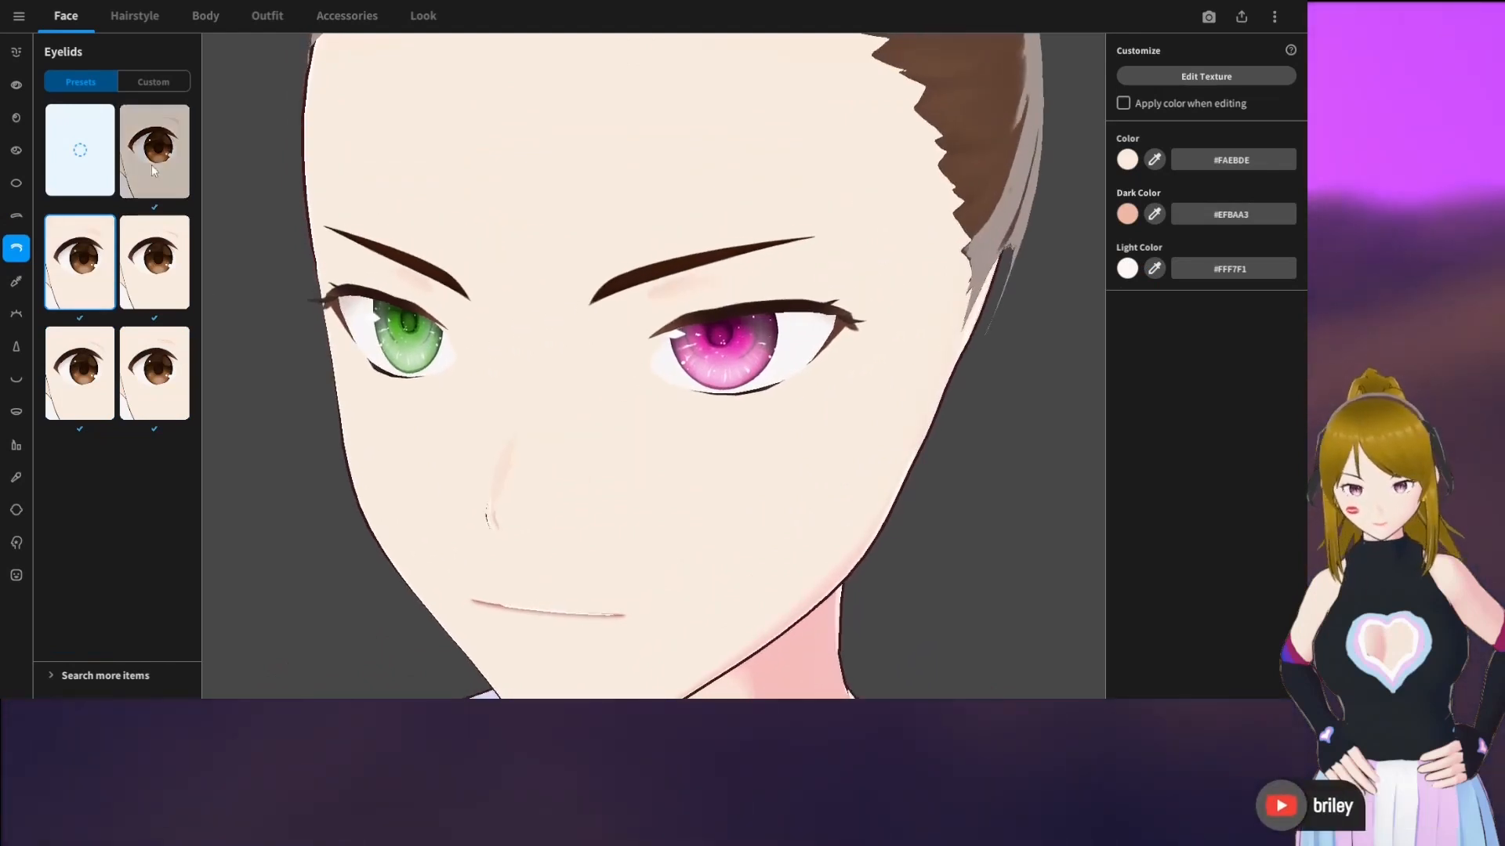
click(154, 261)
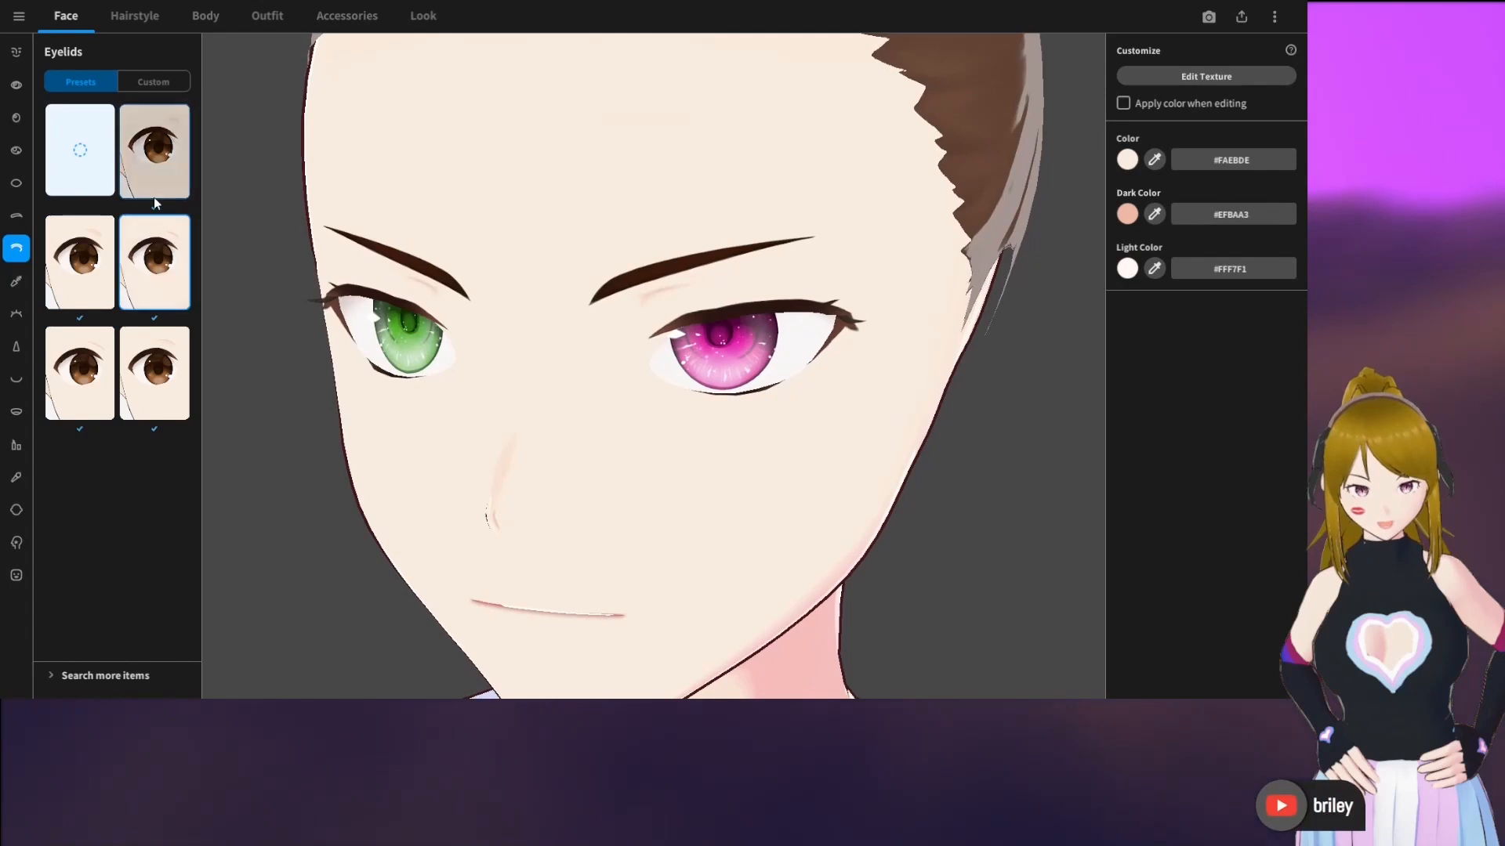
click(149, 285)
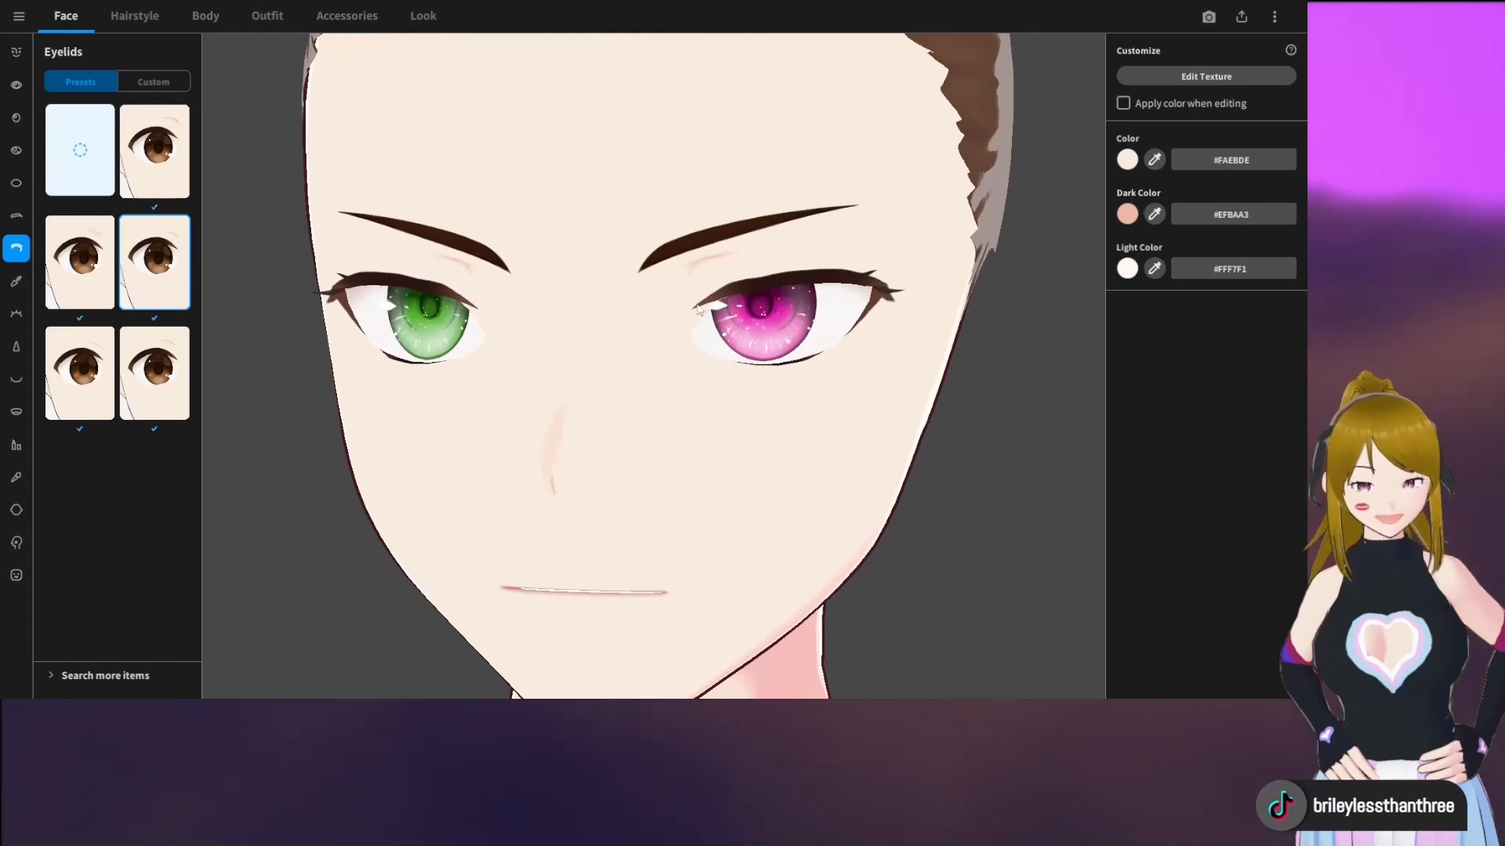
Try brown #884C18 as the skin color and undo it
click(1127, 160)
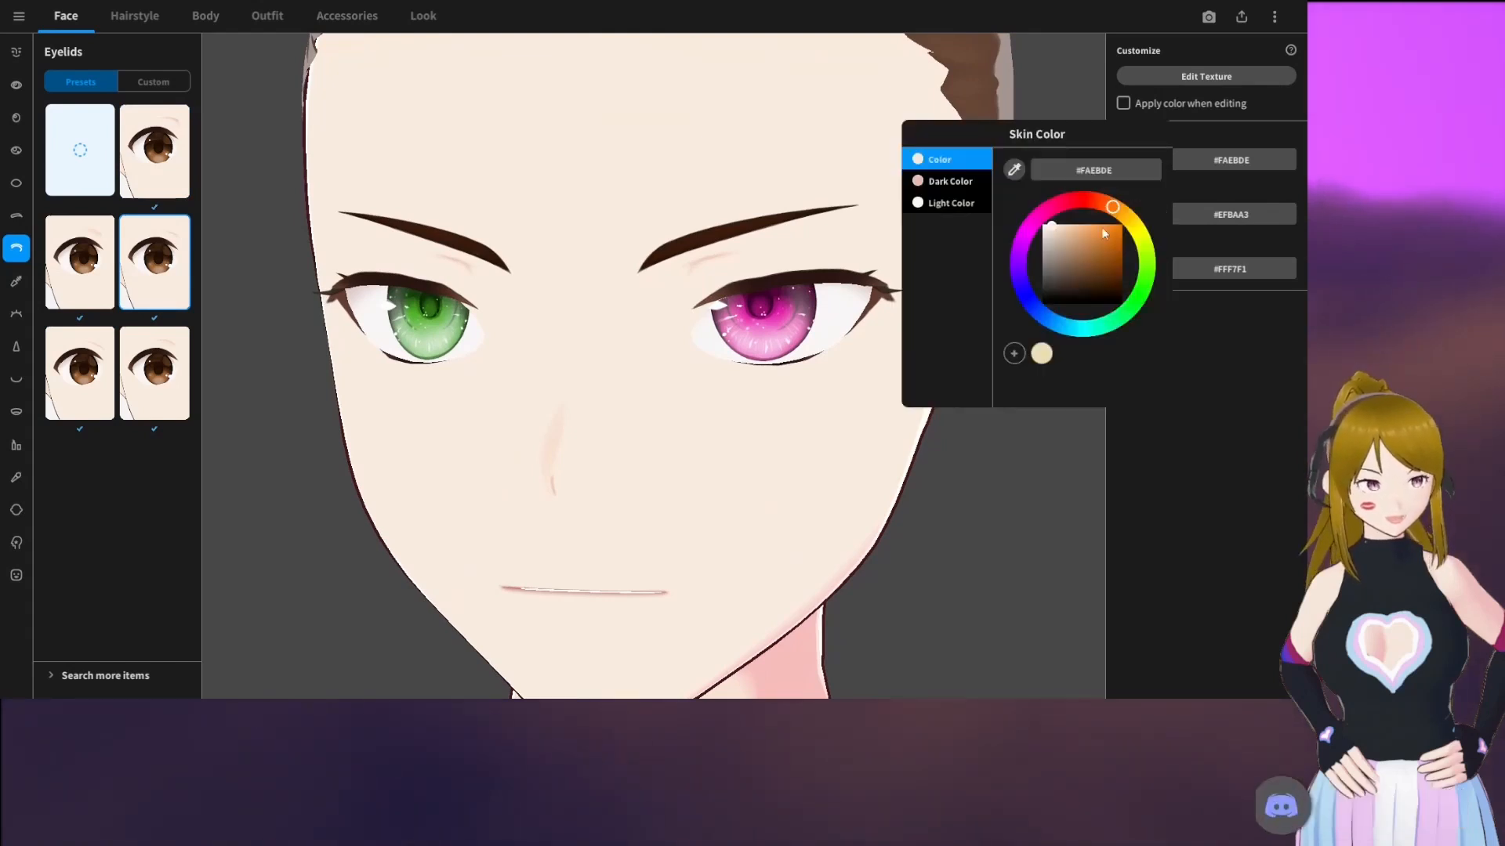
click(1109, 263)
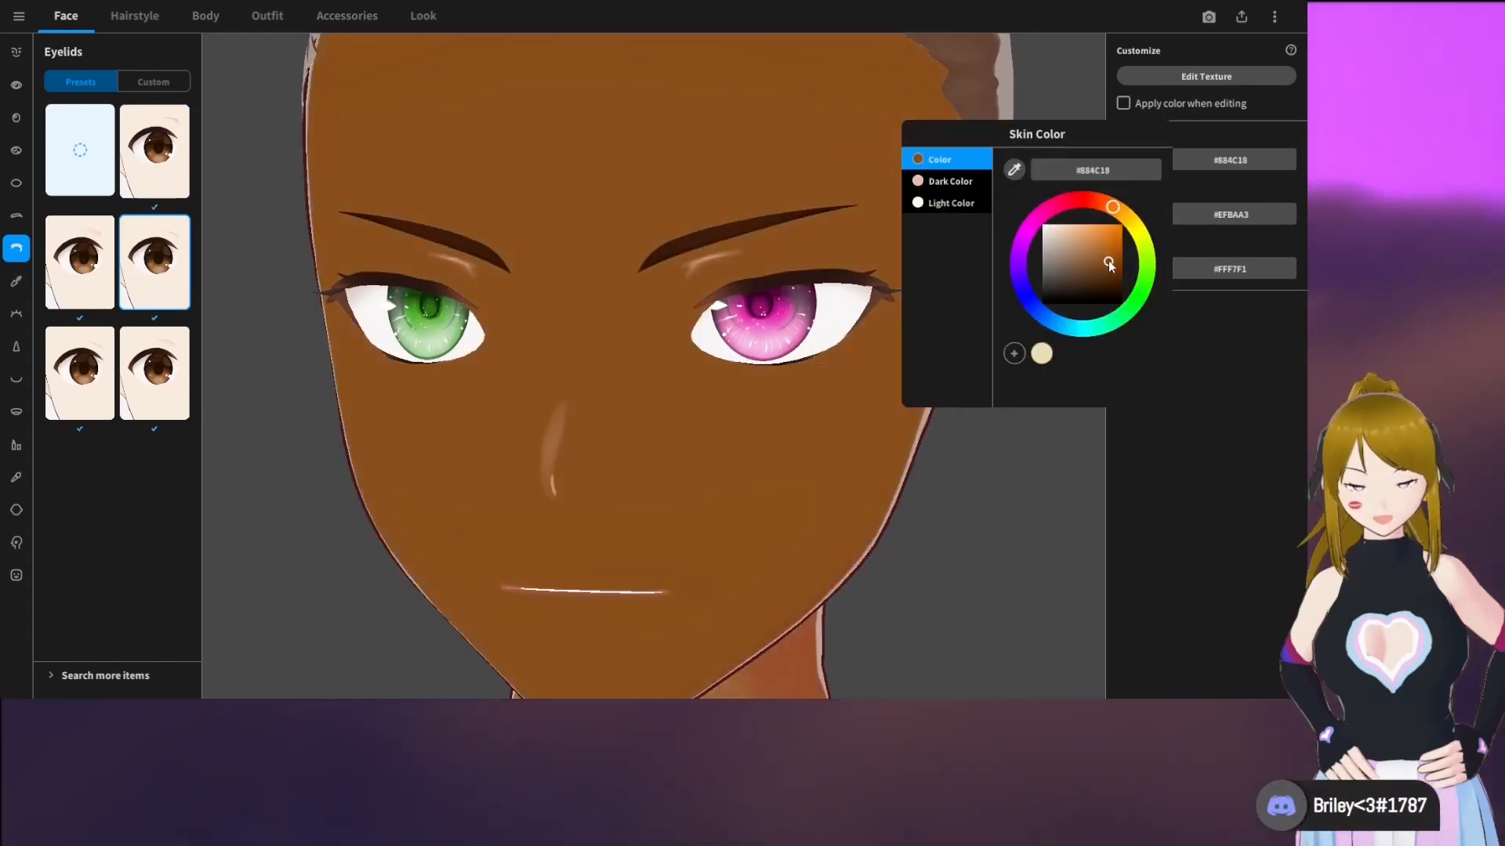
key(ctrl+z)
click(1228, 378)
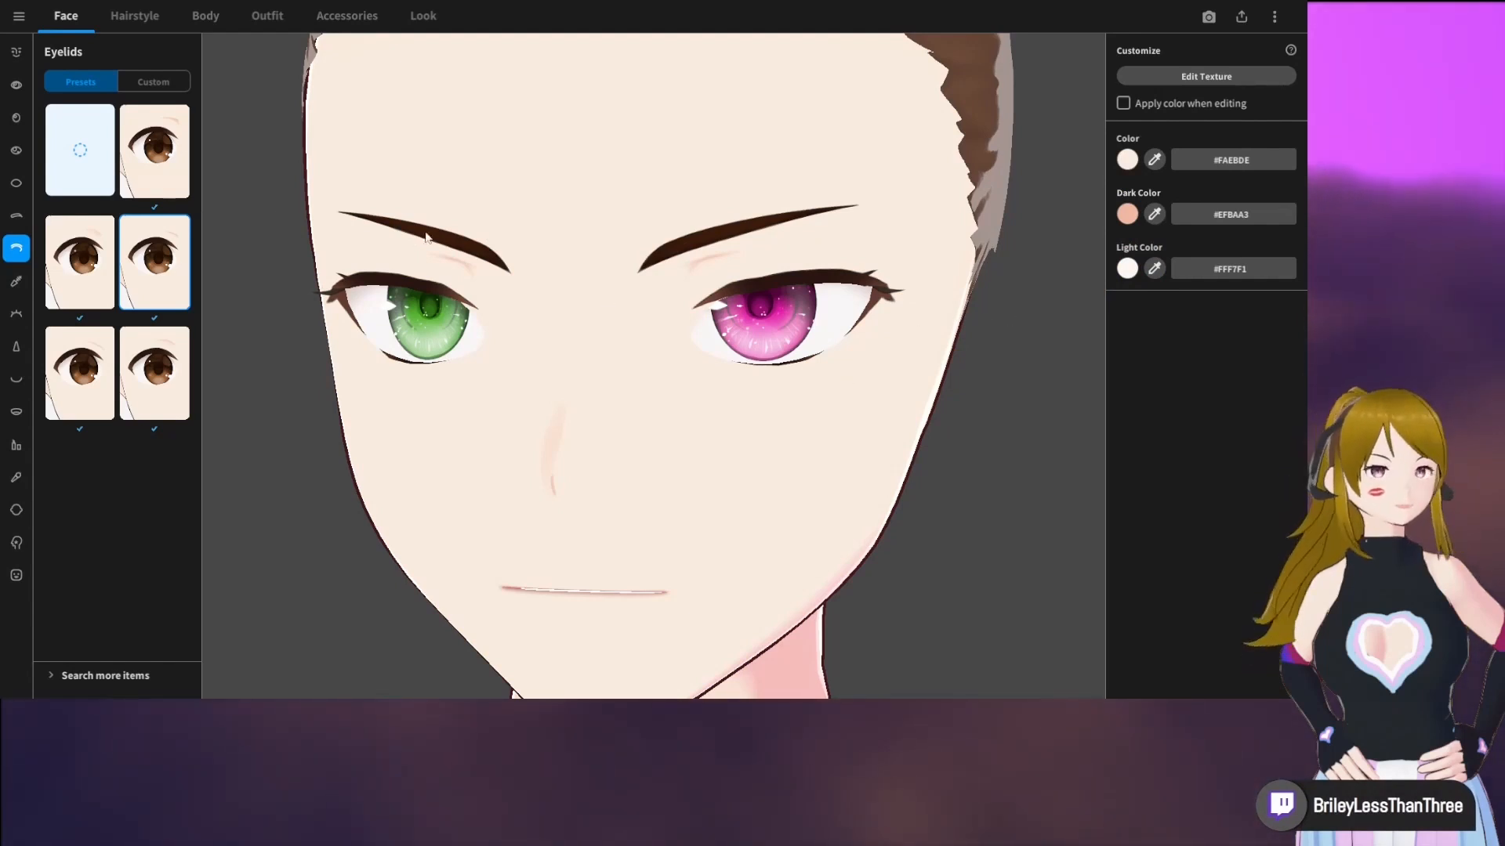
Remove the eyelid crease by choosing the empty eyelid preset
click(87, 154)
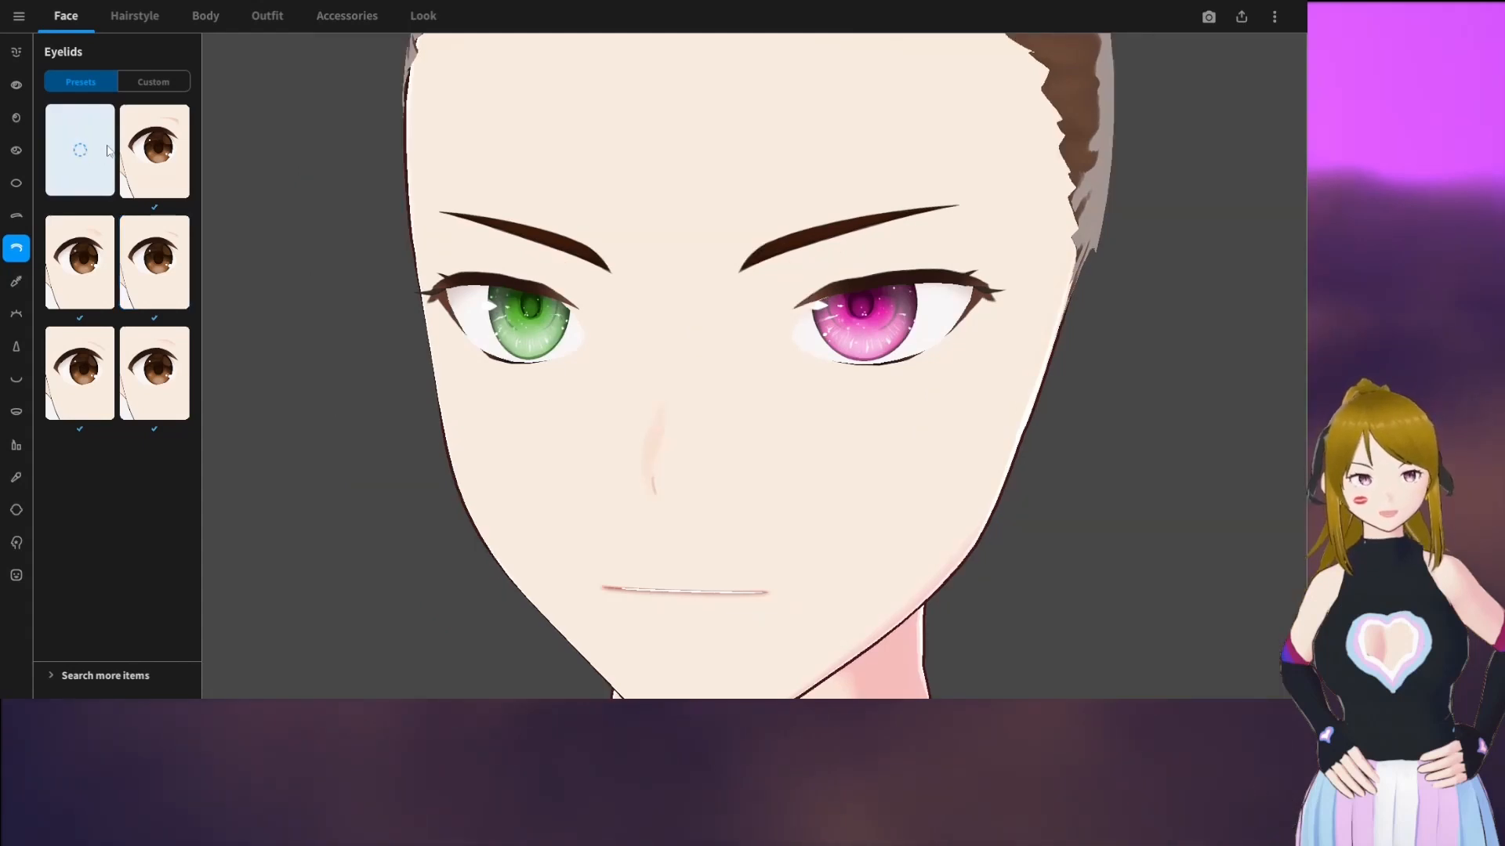
Try the eyeliner preset with curled upper lashes, and apply the thick one with small wings on the lower outer corners
click(17, 284)
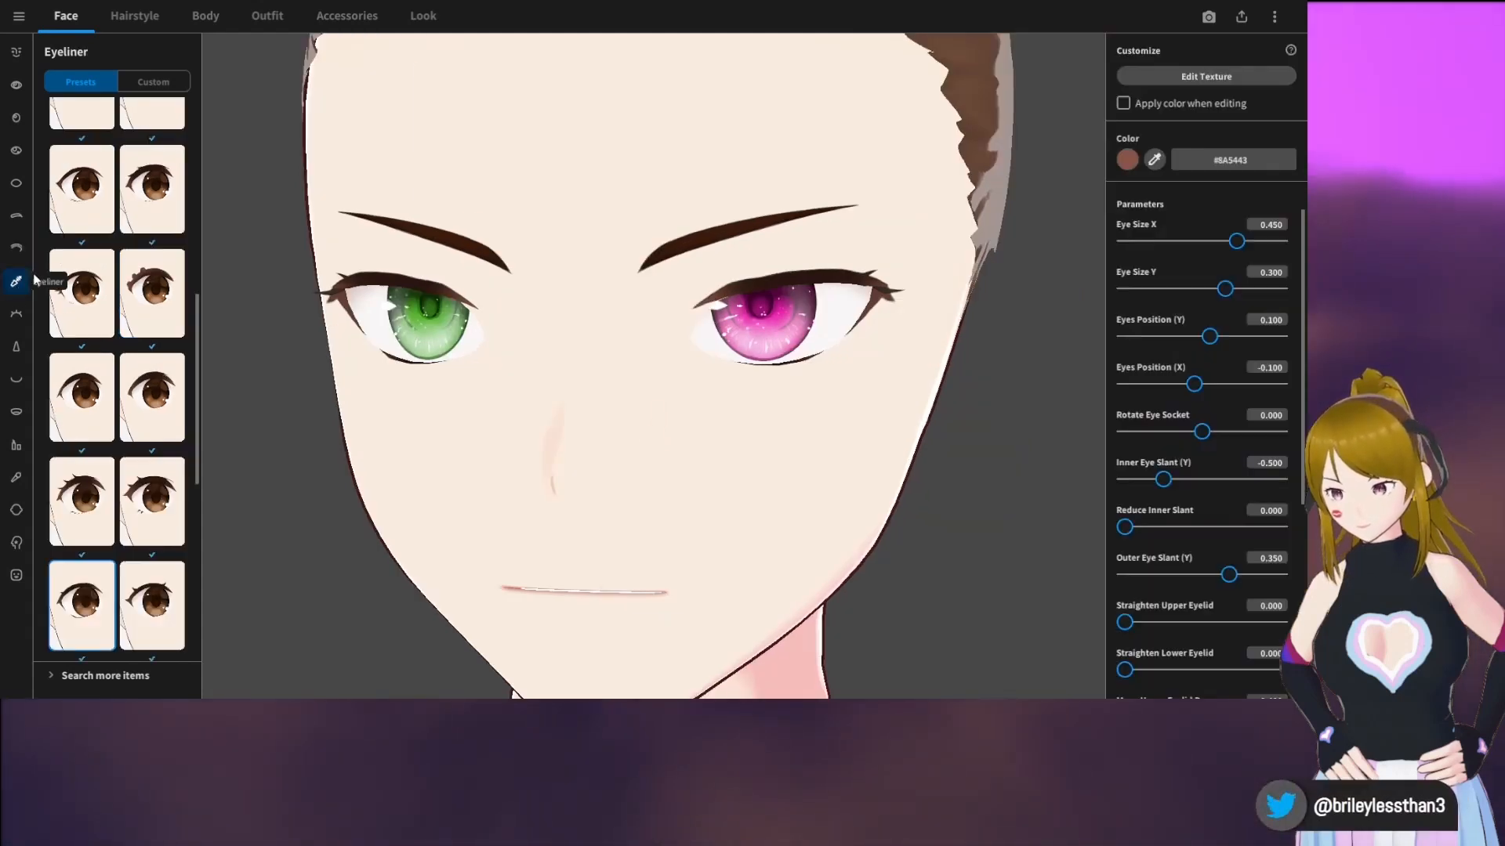
click(156, 282)
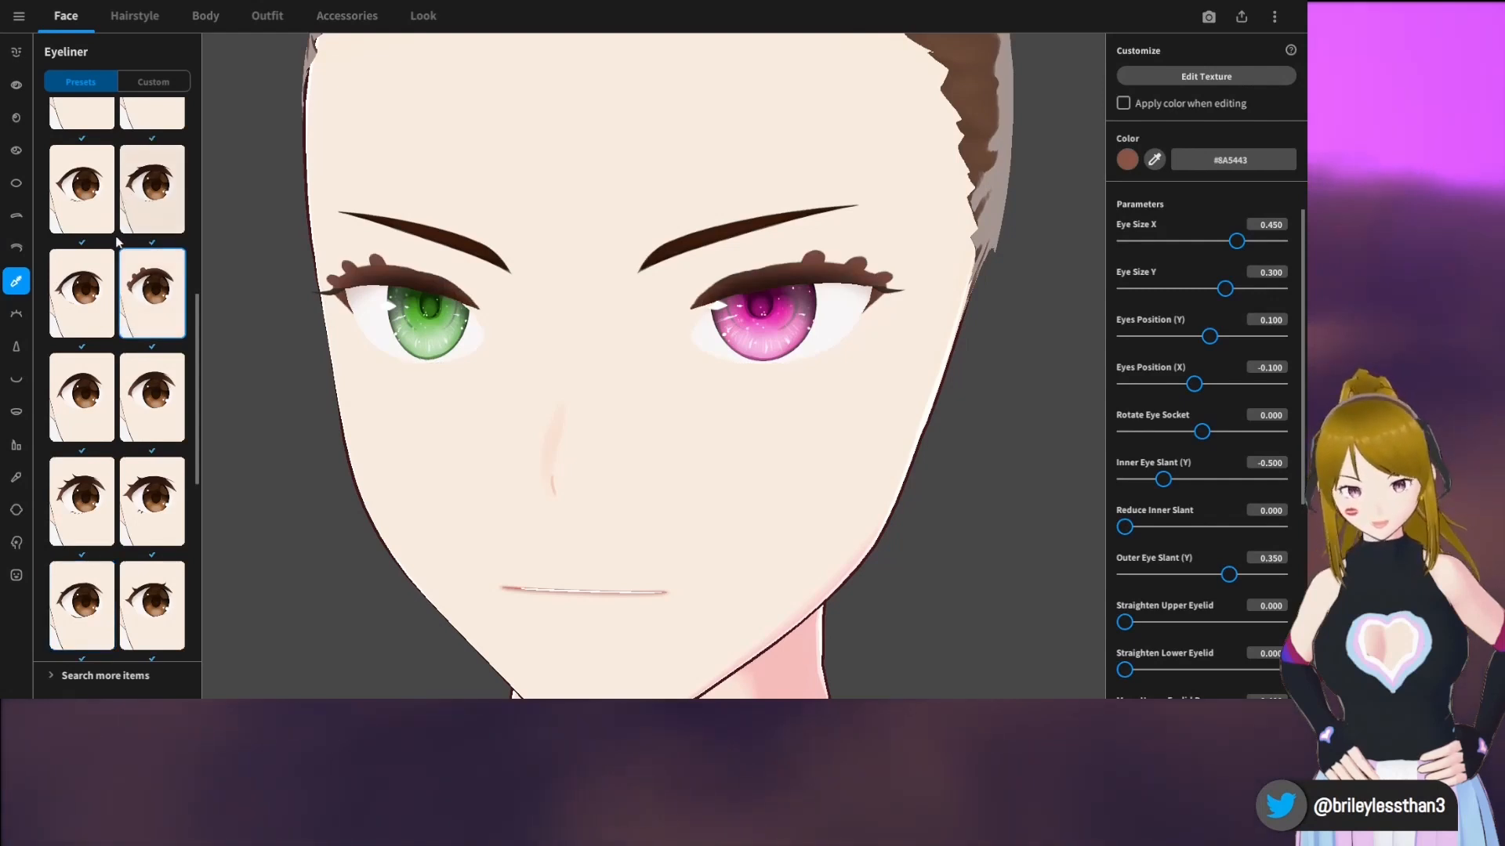
scroll(141, 392, down, 3)
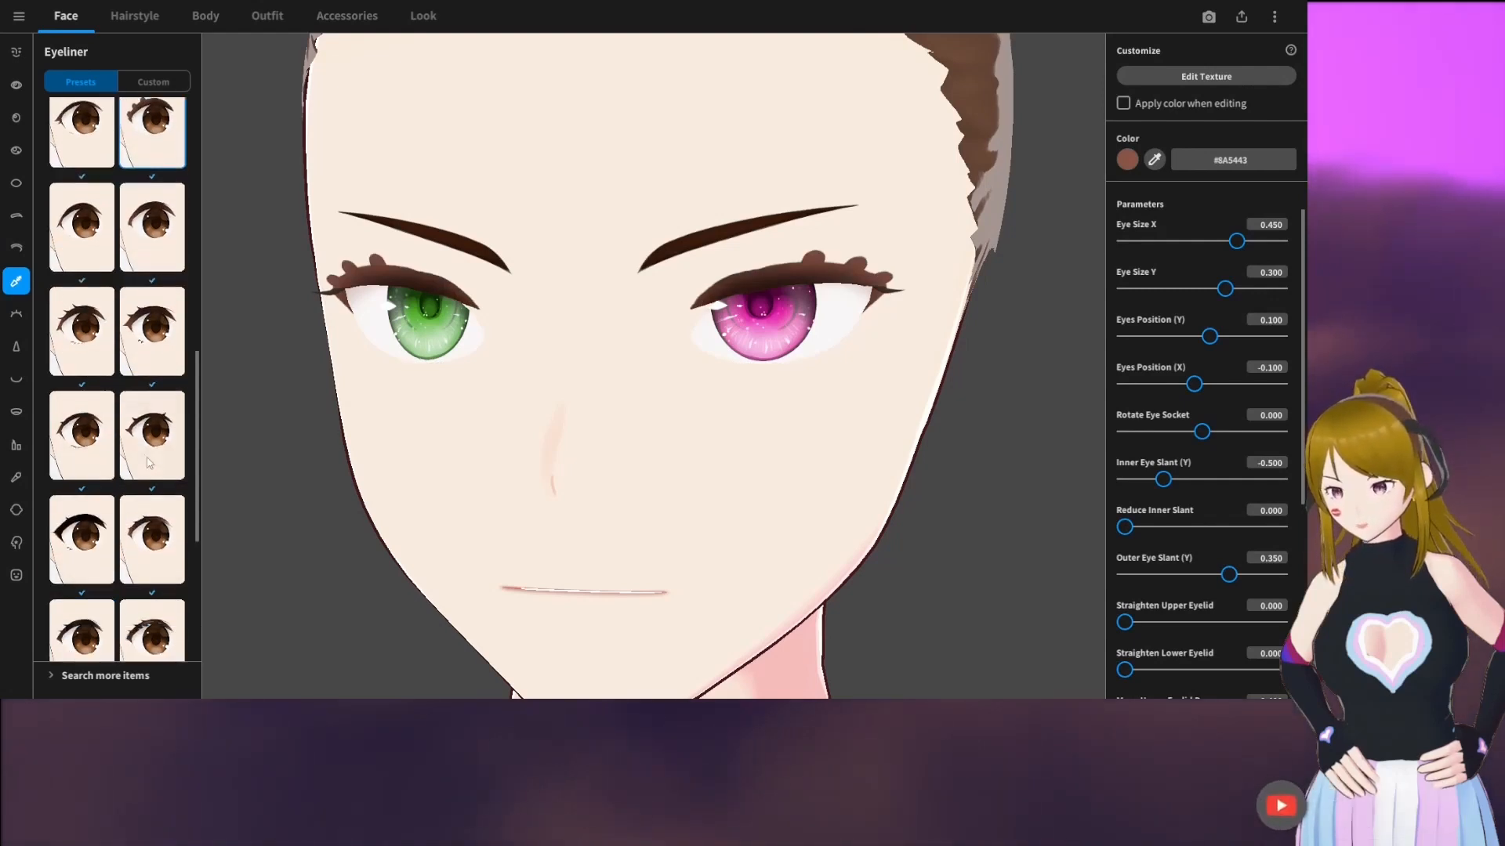
scroll(163, 496, down, 3)
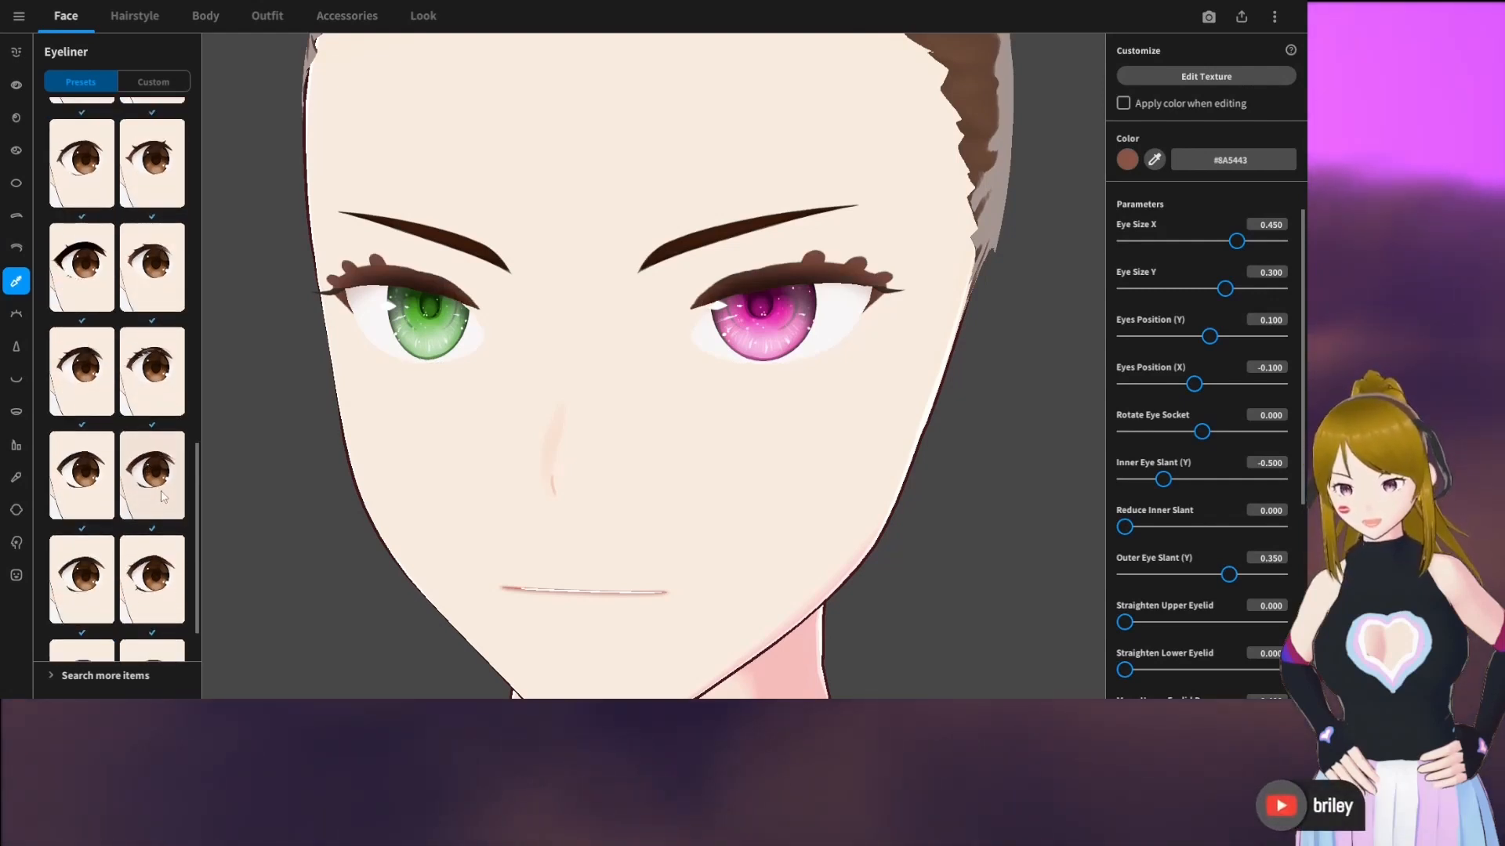
scroll(138, 535, down, 1)
click(145, 538)
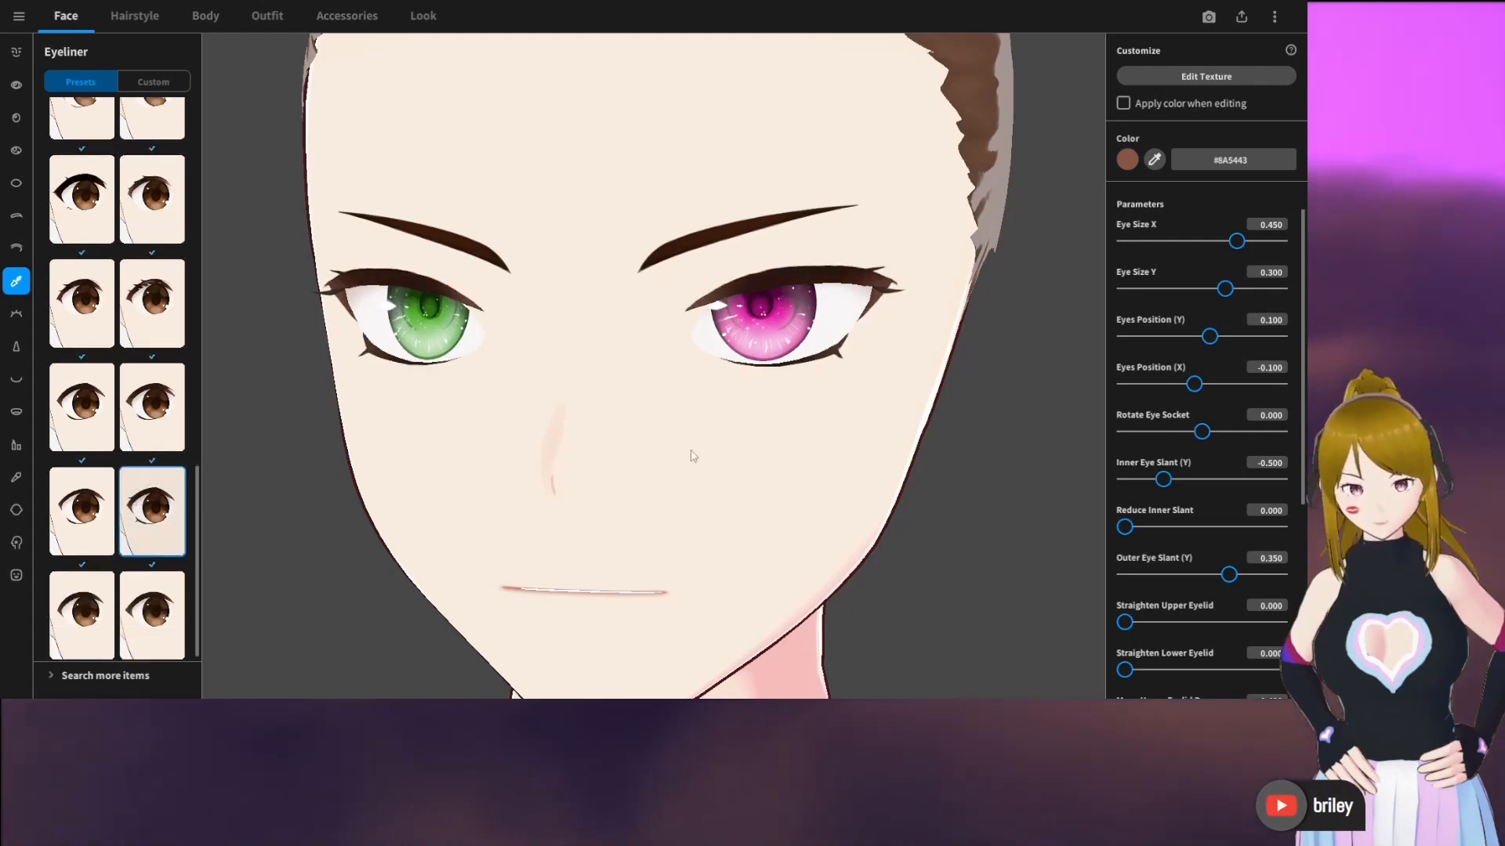
mouse_move(691, 451)
right_down()
mouse_move(647, 447)
mouse_move(705, 459)
mouse_move(686, 451)
right_up()
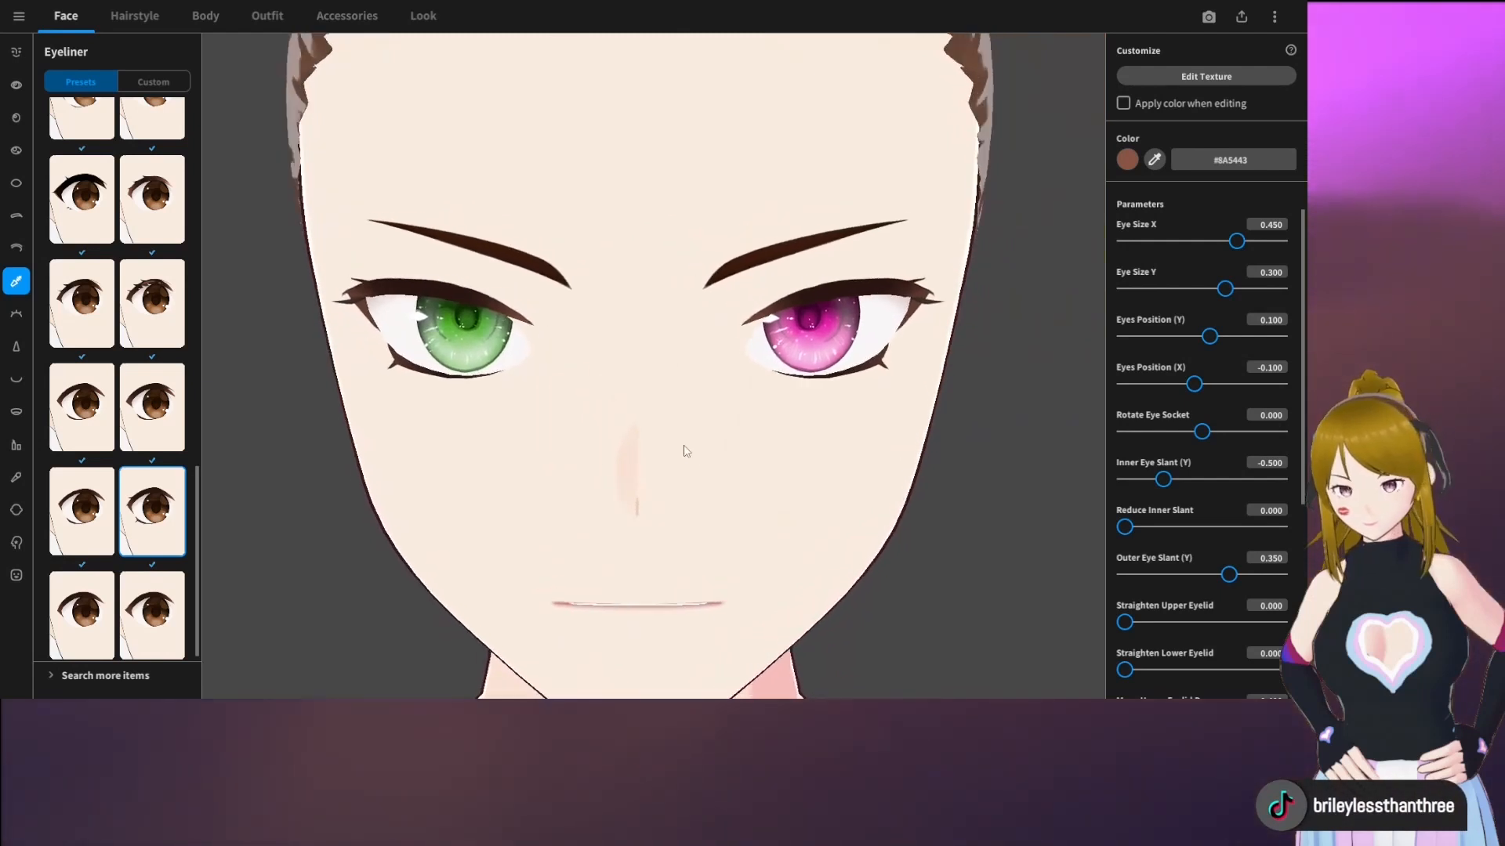
Set the iris color of the left eye only to light pink #FAAEE3
click(16, 119)
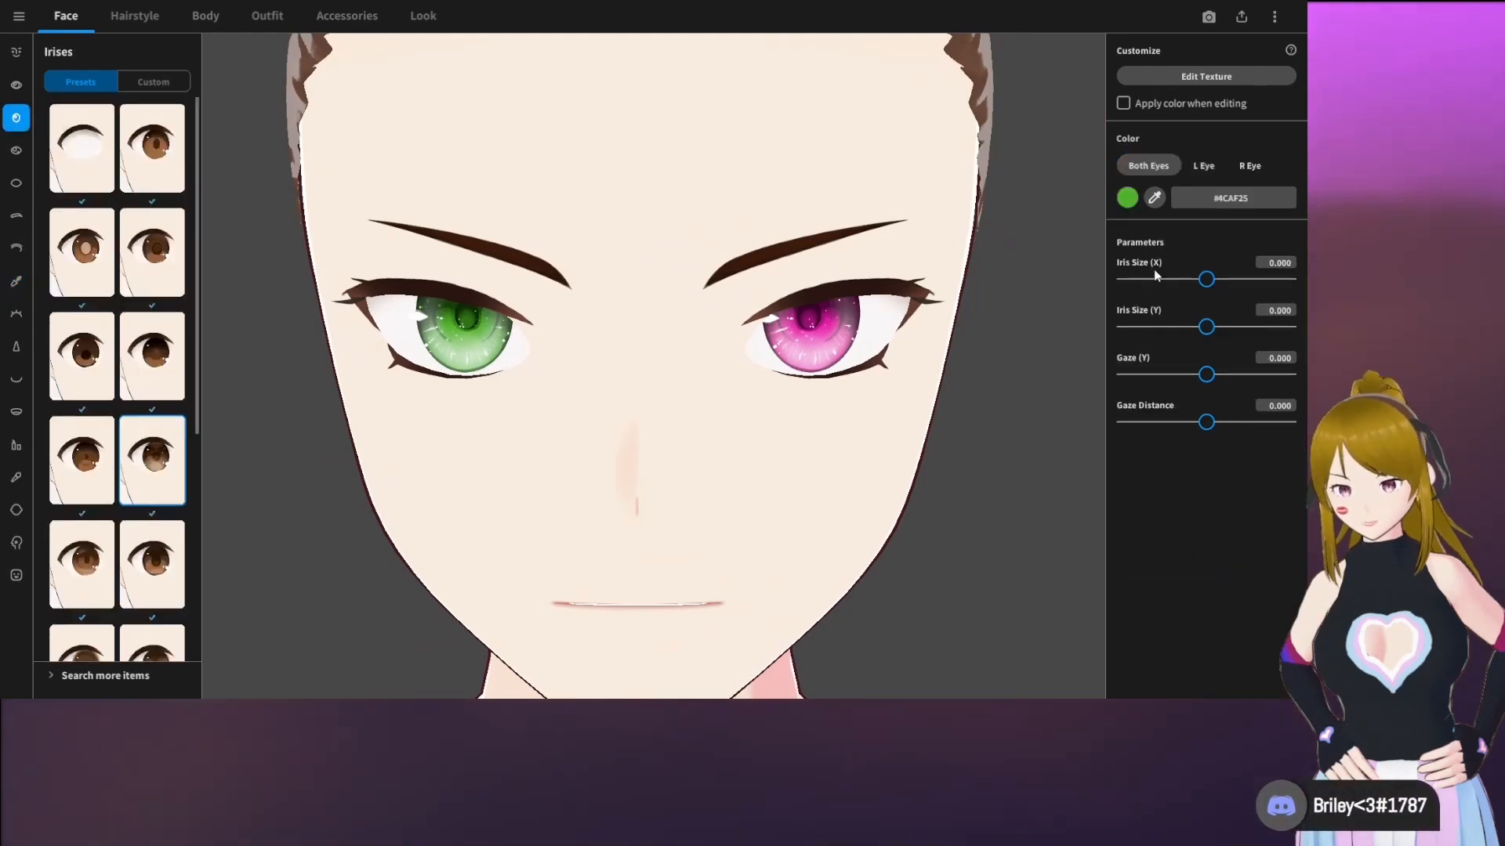
click(1199, 167)
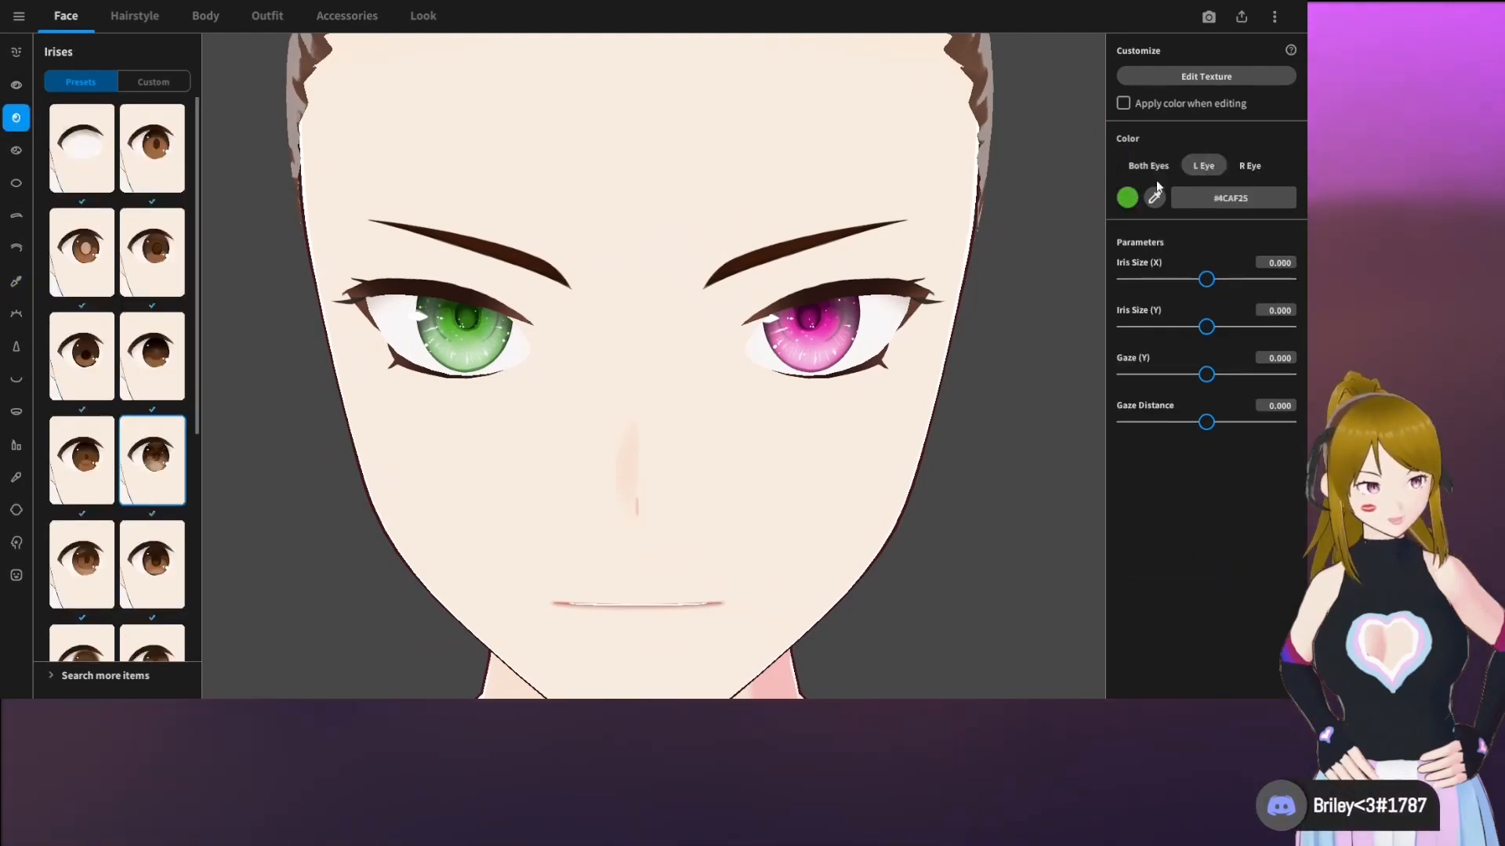
click(1128, 198)
click(1040, 208)
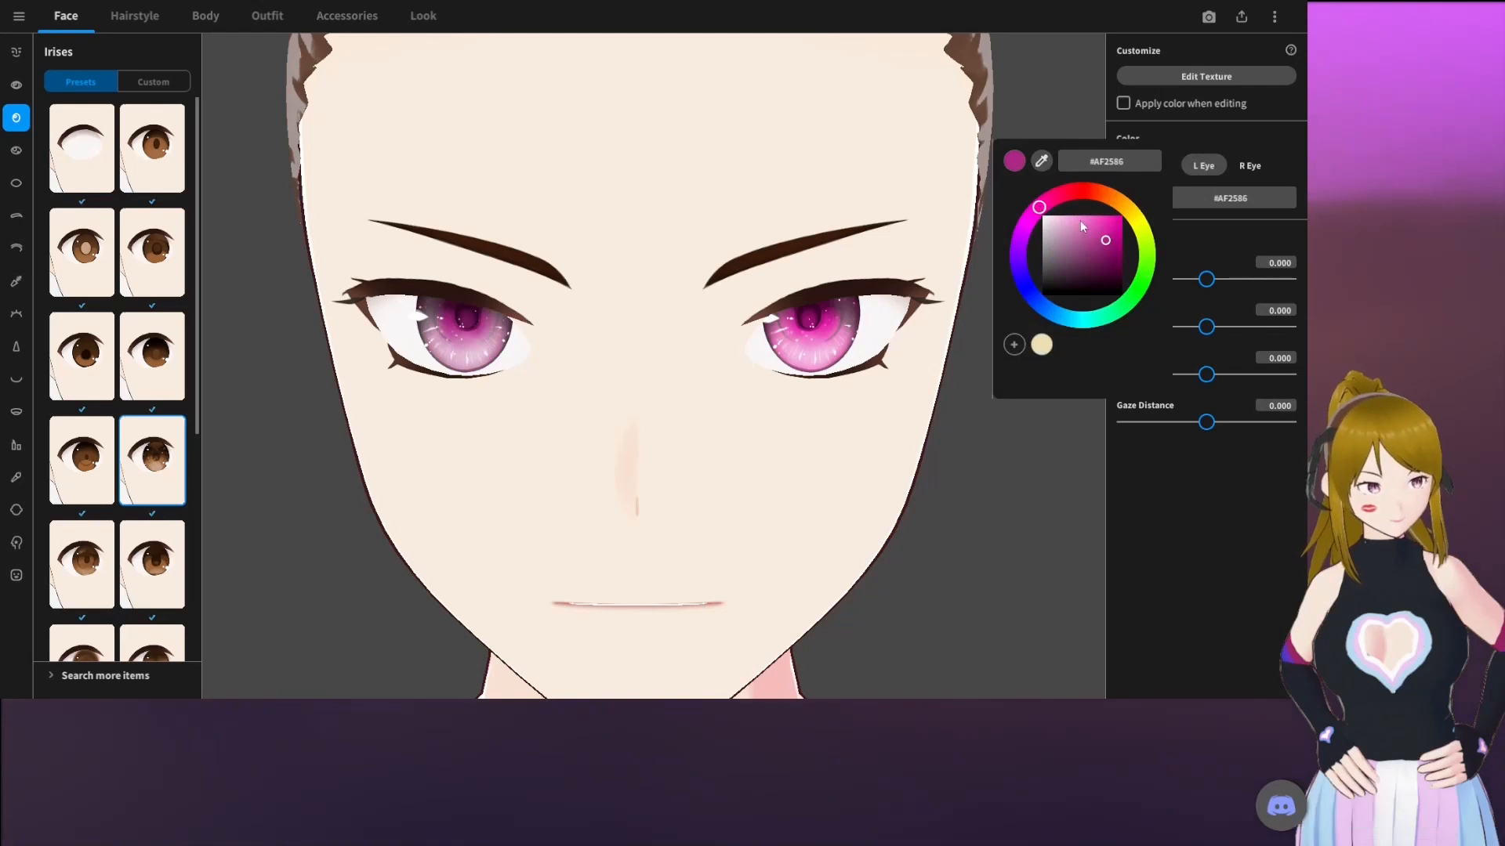
drag(1086, 223, 1072, 218)
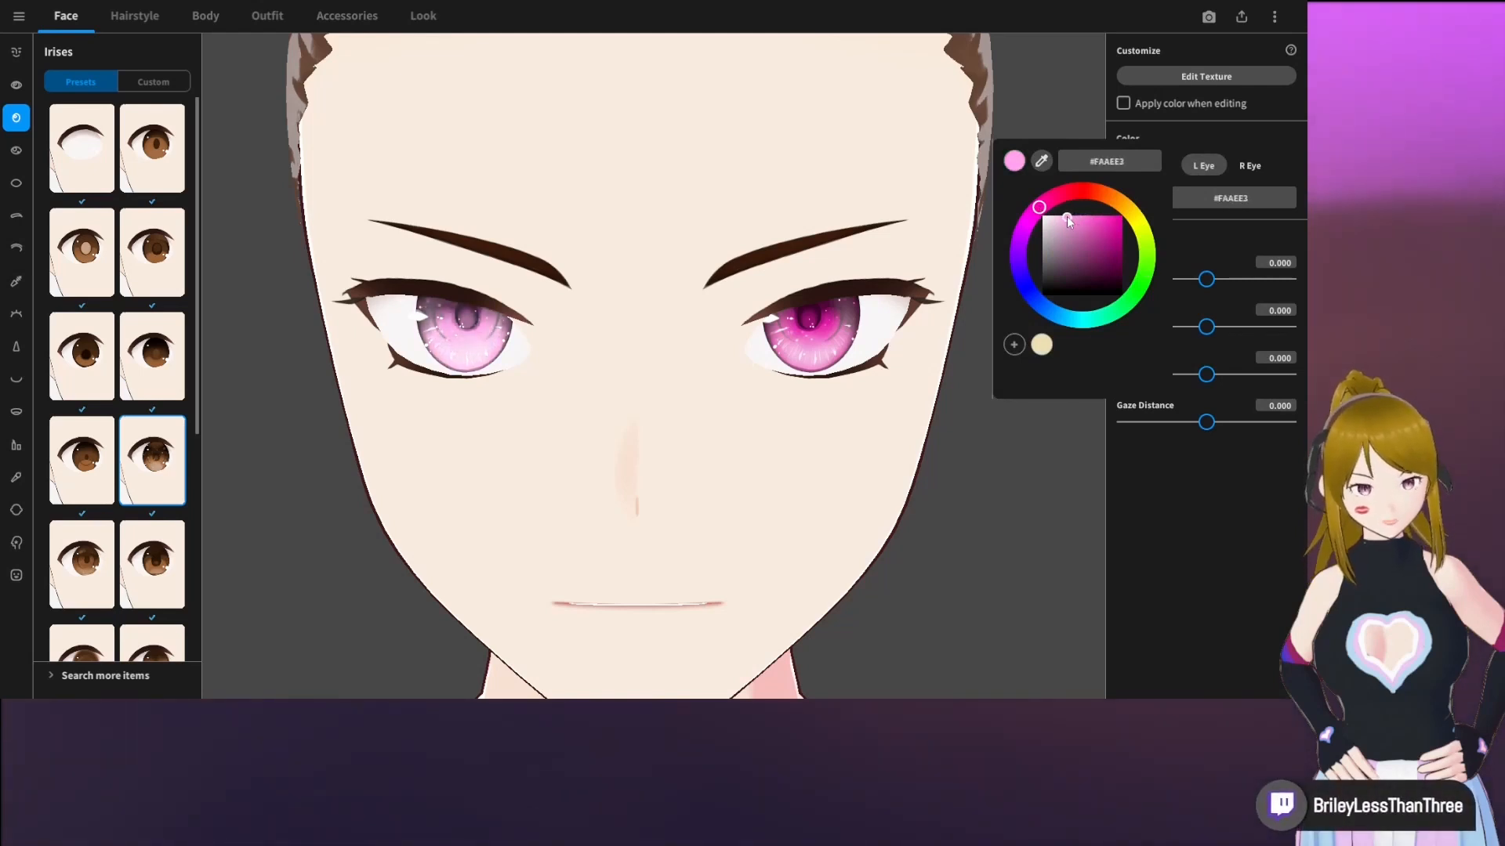
click(1238, 502)
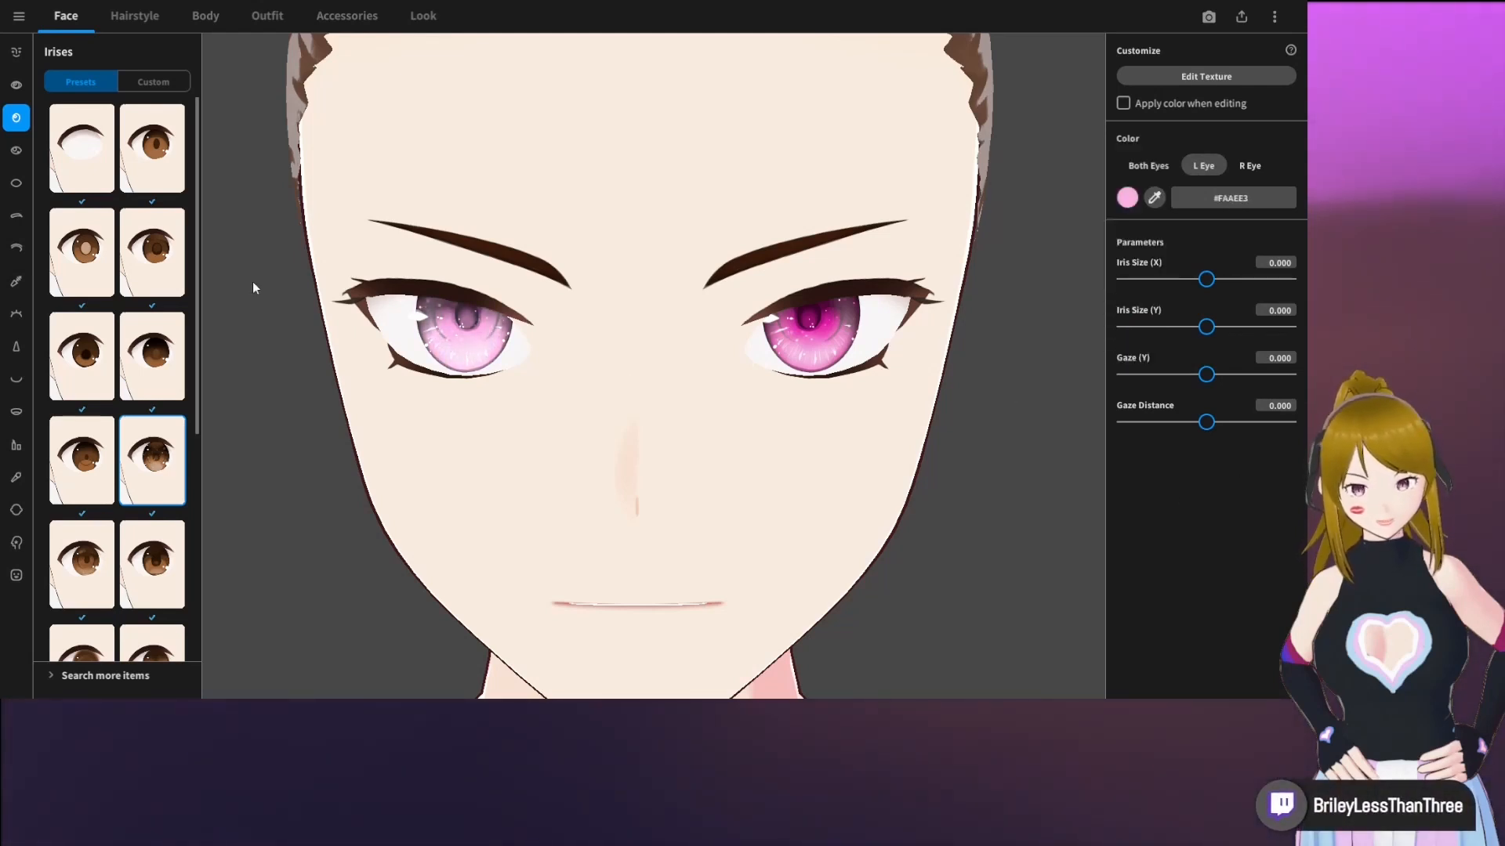
Set the eyeliner color to near-black #0C0C0C
click(15, 284)
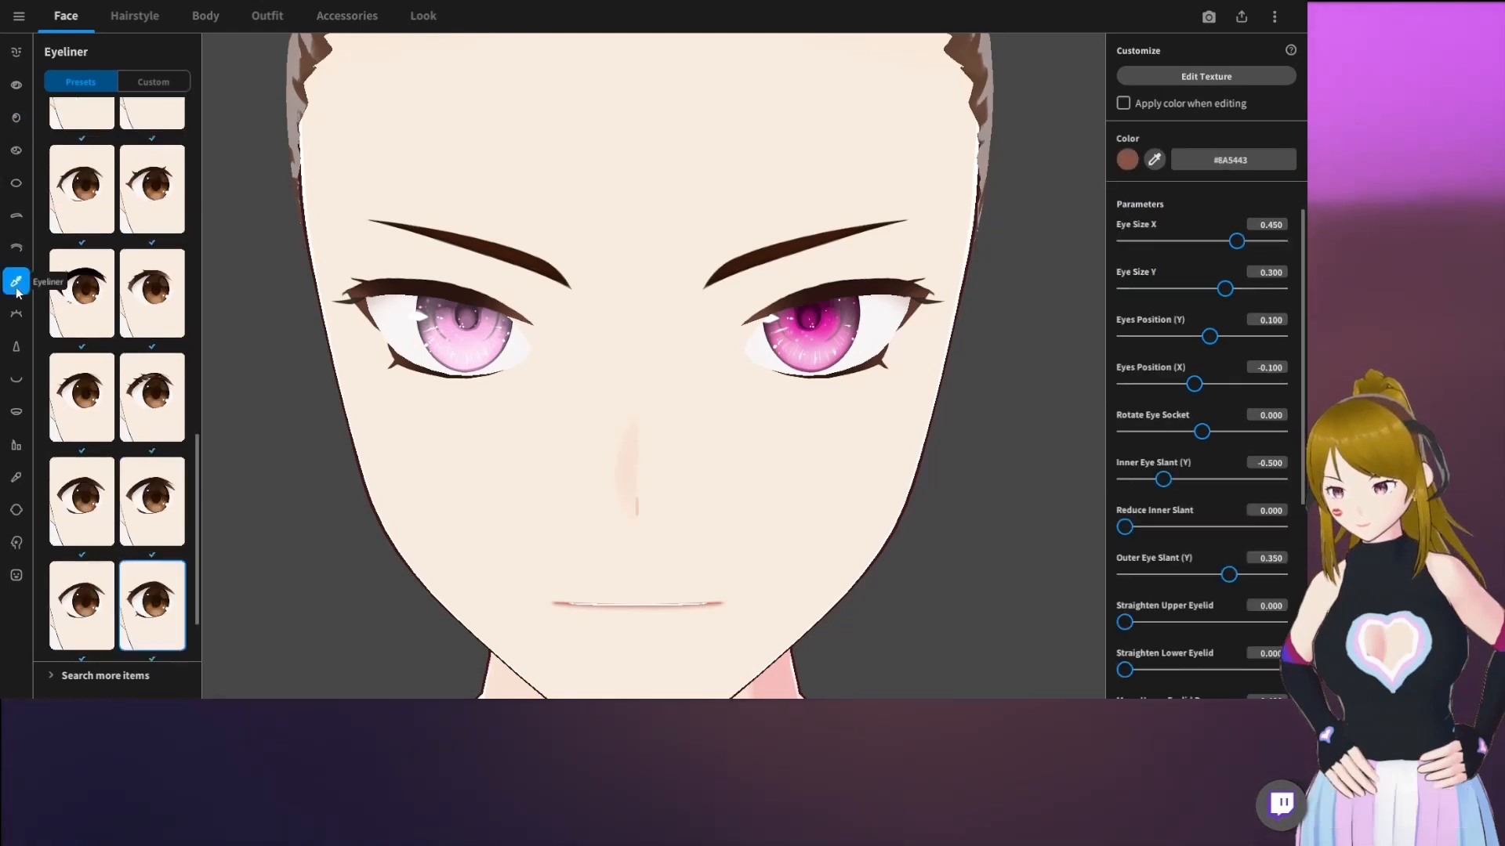
click(1127, 159)
click(1044, 259)
drag(1045, 259, 1043, 272)
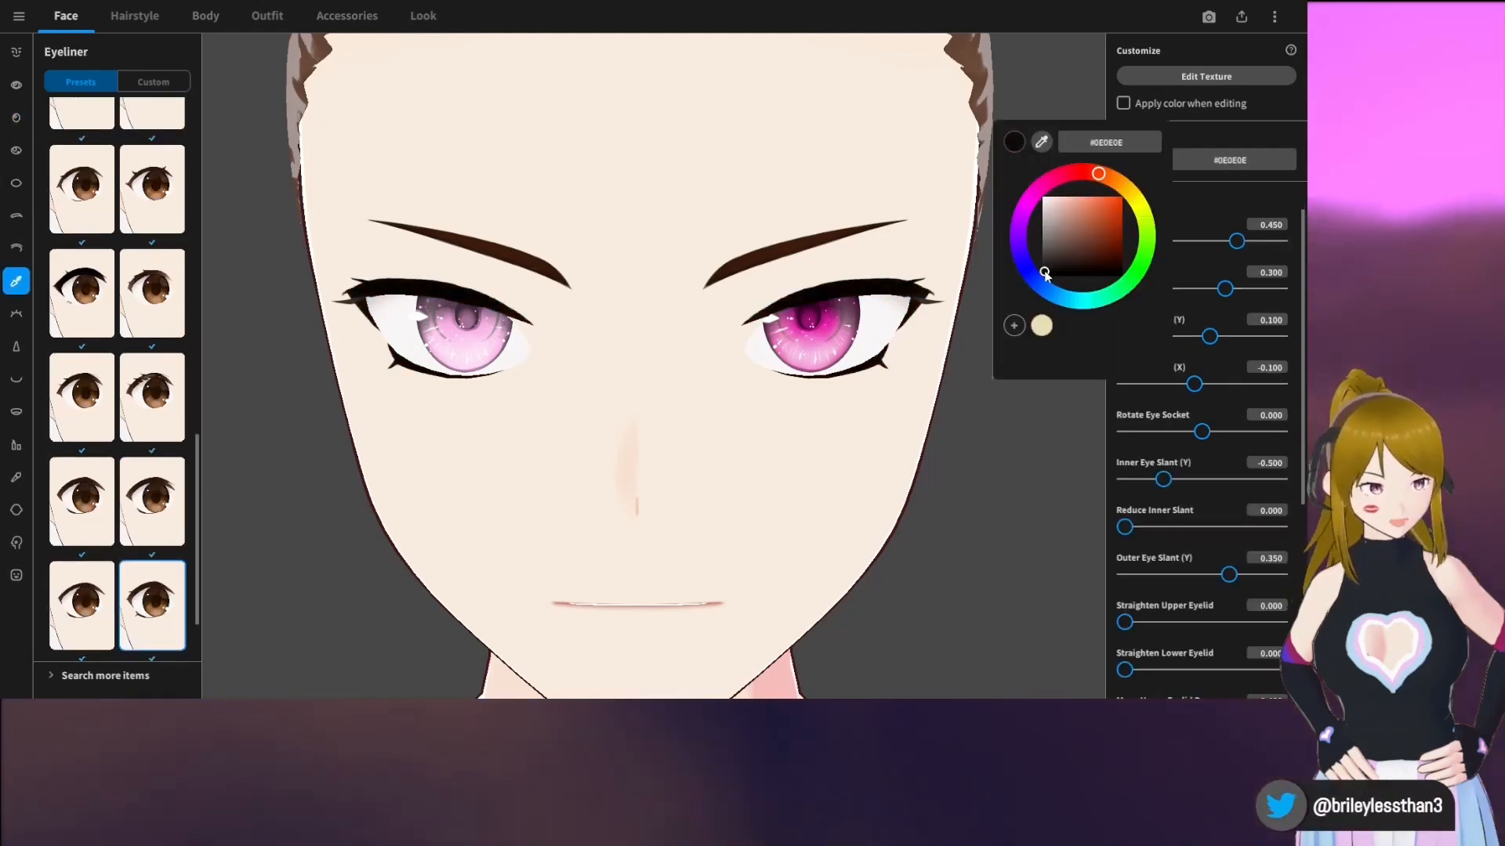
click(999, 455)
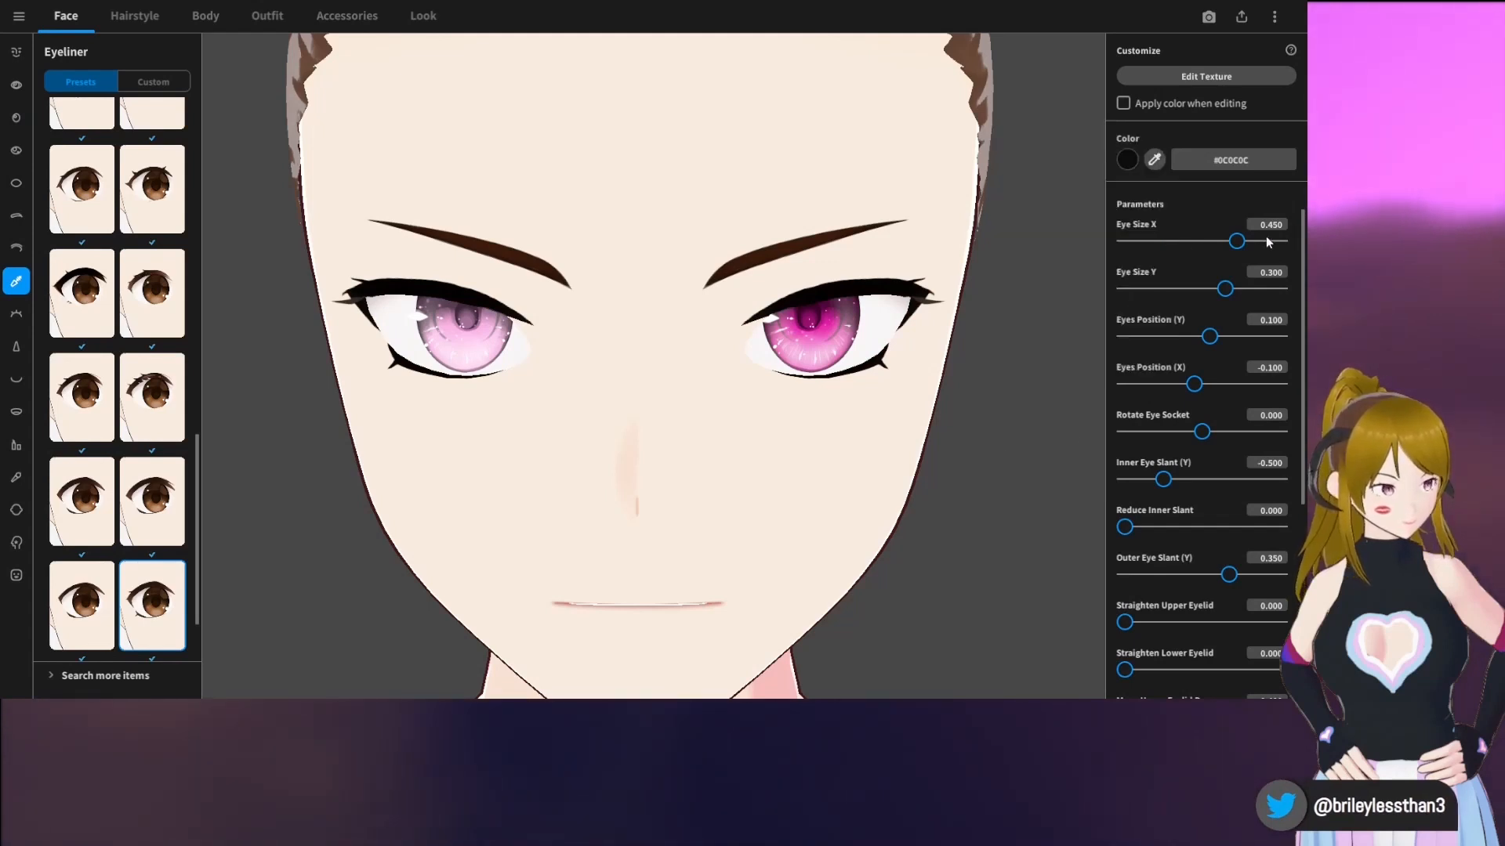
Set Eye Size X to 0.441, Scornful Look to 0.362 and Fem Eyes to 0.727 for the eyeliner
mouse_move(1240, 243)
mouse_down()
mouse_move(1261, 244)
mouse_move(1239, 244)
mouse_up()
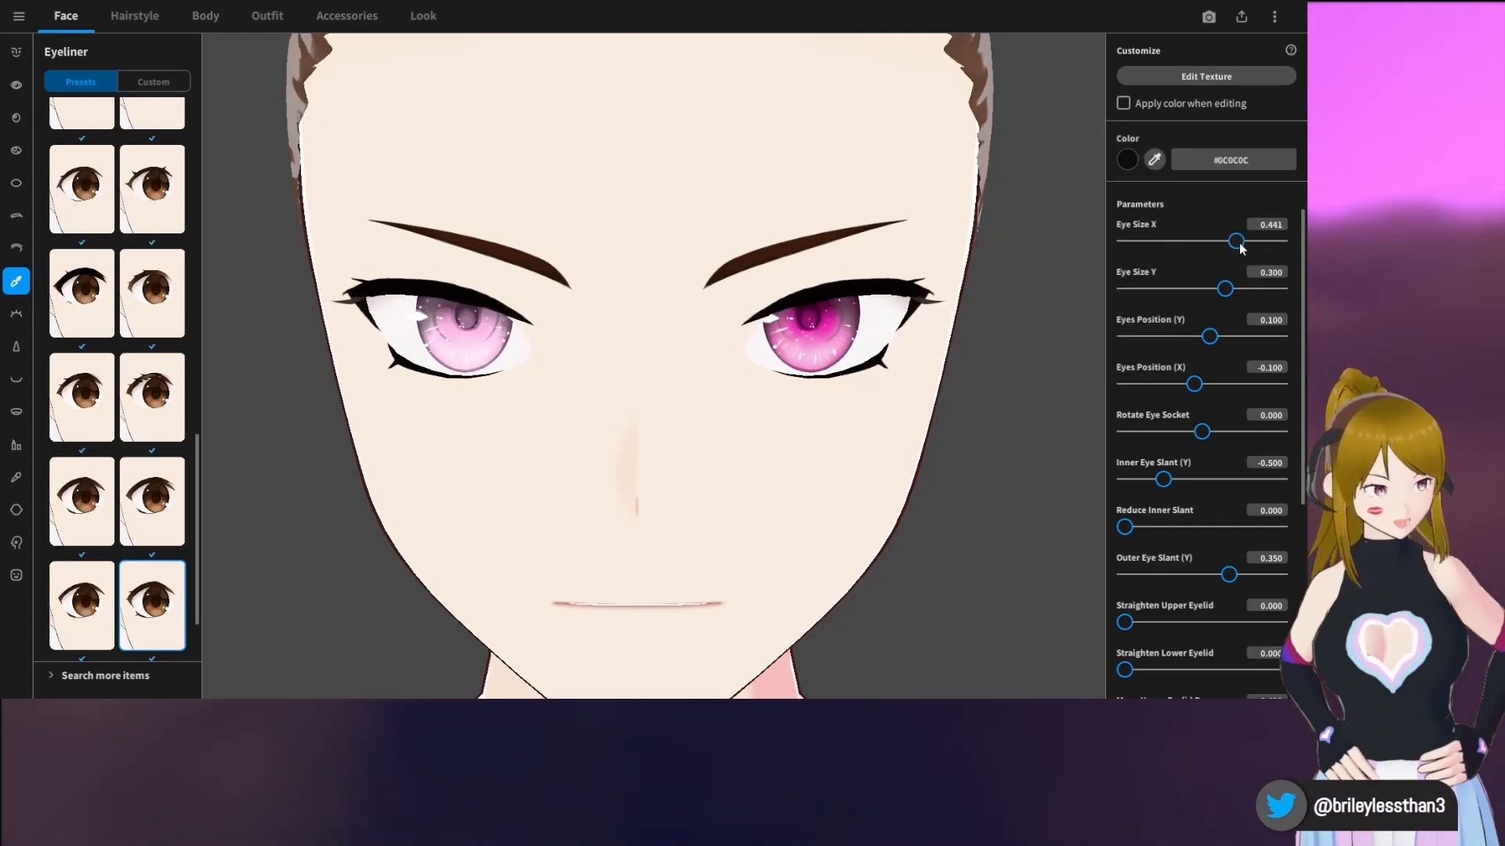
scroll(1229, 254, down, 5)
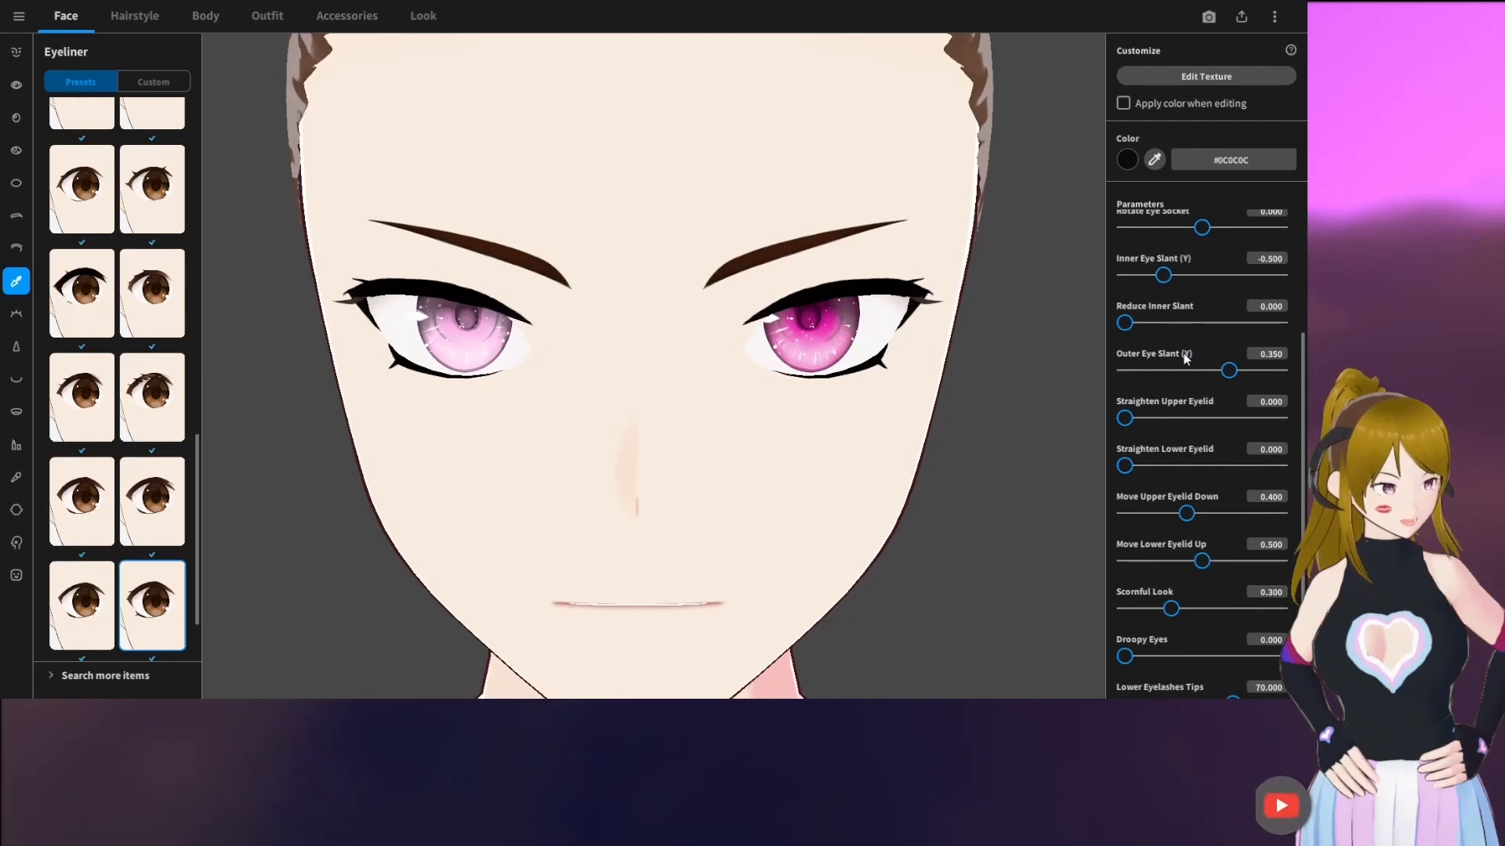
scroll(1185, 357, down, 3)
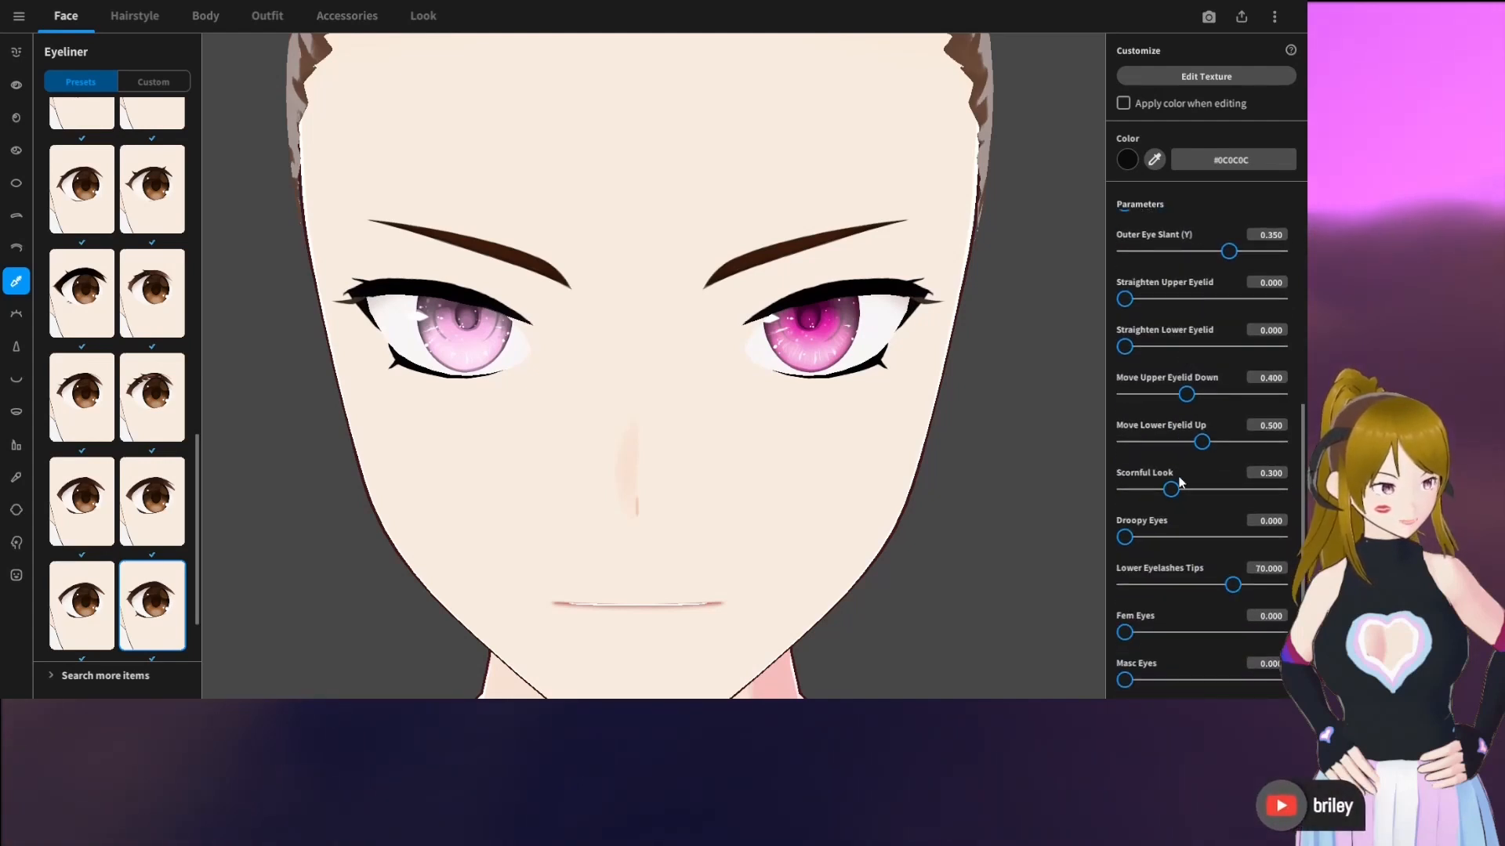
mouse_move(1171, 489)
mouse_down()
mouse_move(1143, 491)
mouse_move(1181, 491)
mouse_up()
drag(1124, 636, 1239, 633)
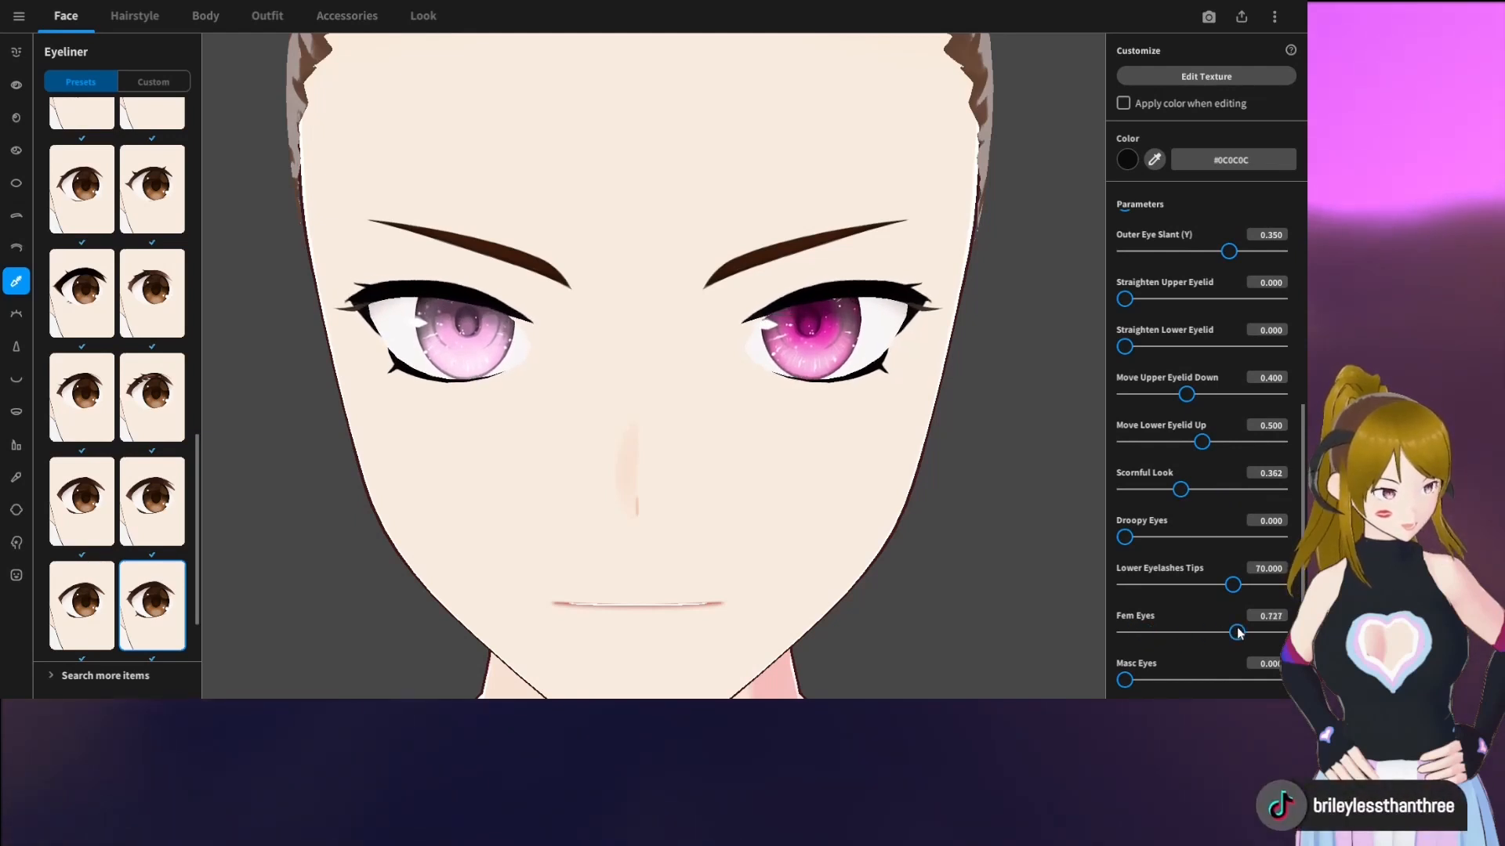
Set Straighten Upper Eyelid to 0.053 and Straighten Lower Eyelid to 0.185
scroll(1189, 341, up, 2)
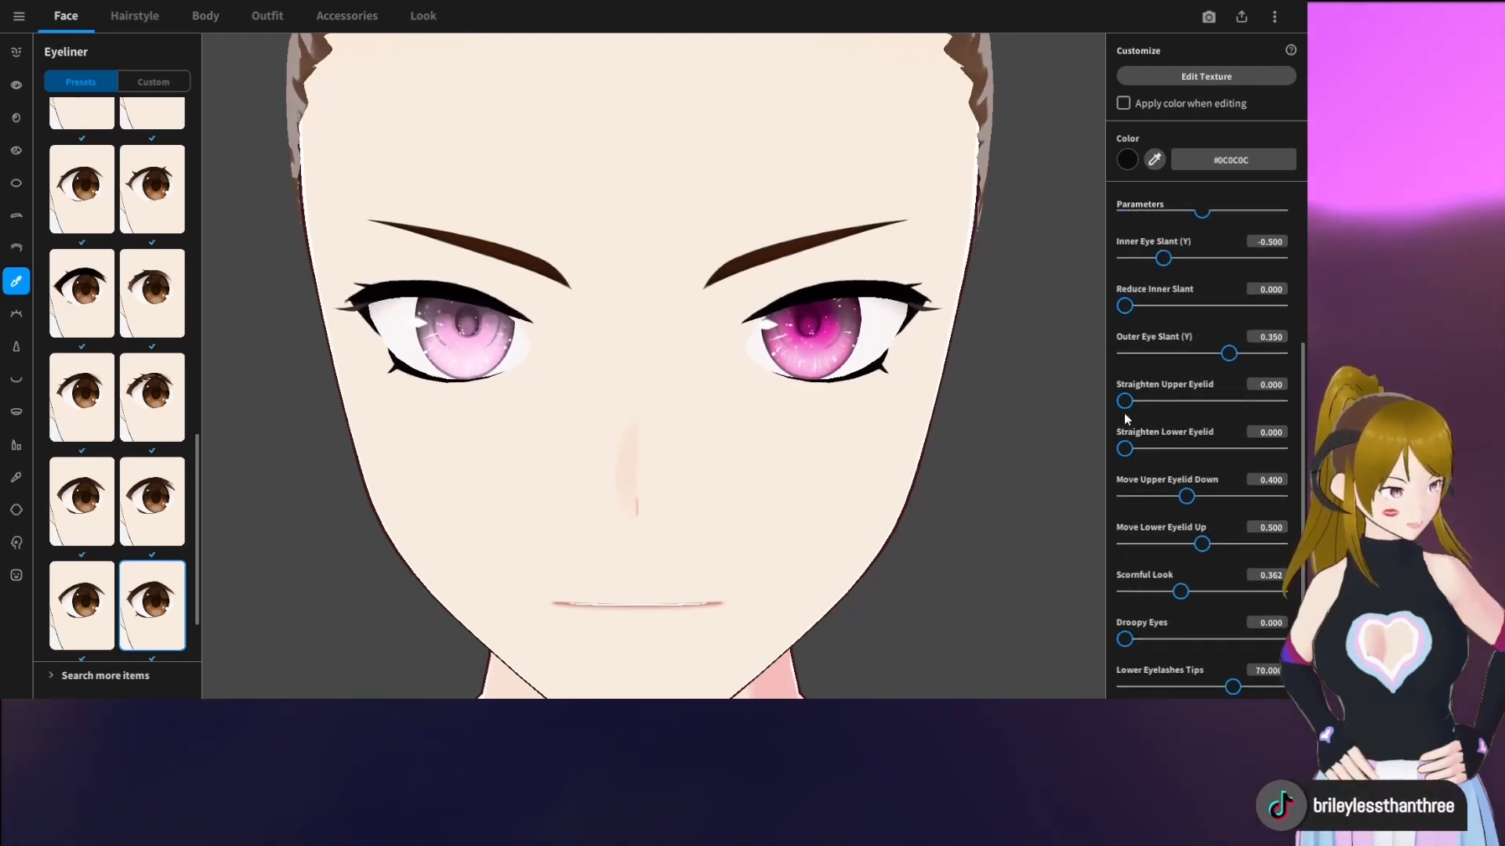
drag(1127, 407, 1158, 476)
scroll(1155, 471, down, 1)
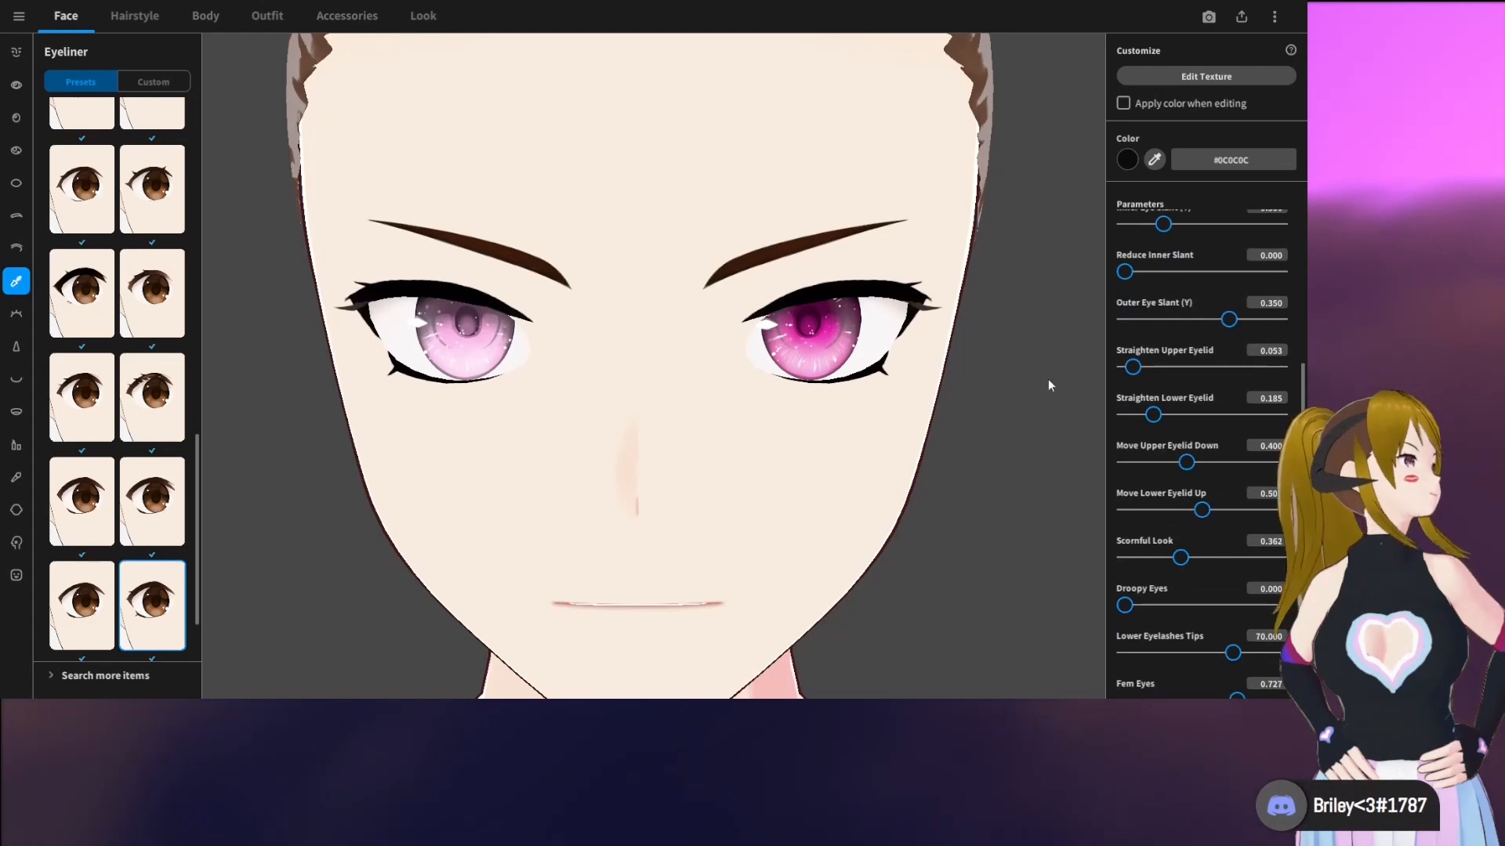
Apply the eyelash preset with a long wing at the outer corner and set the eyelash color to black #000000
click(16, 313)
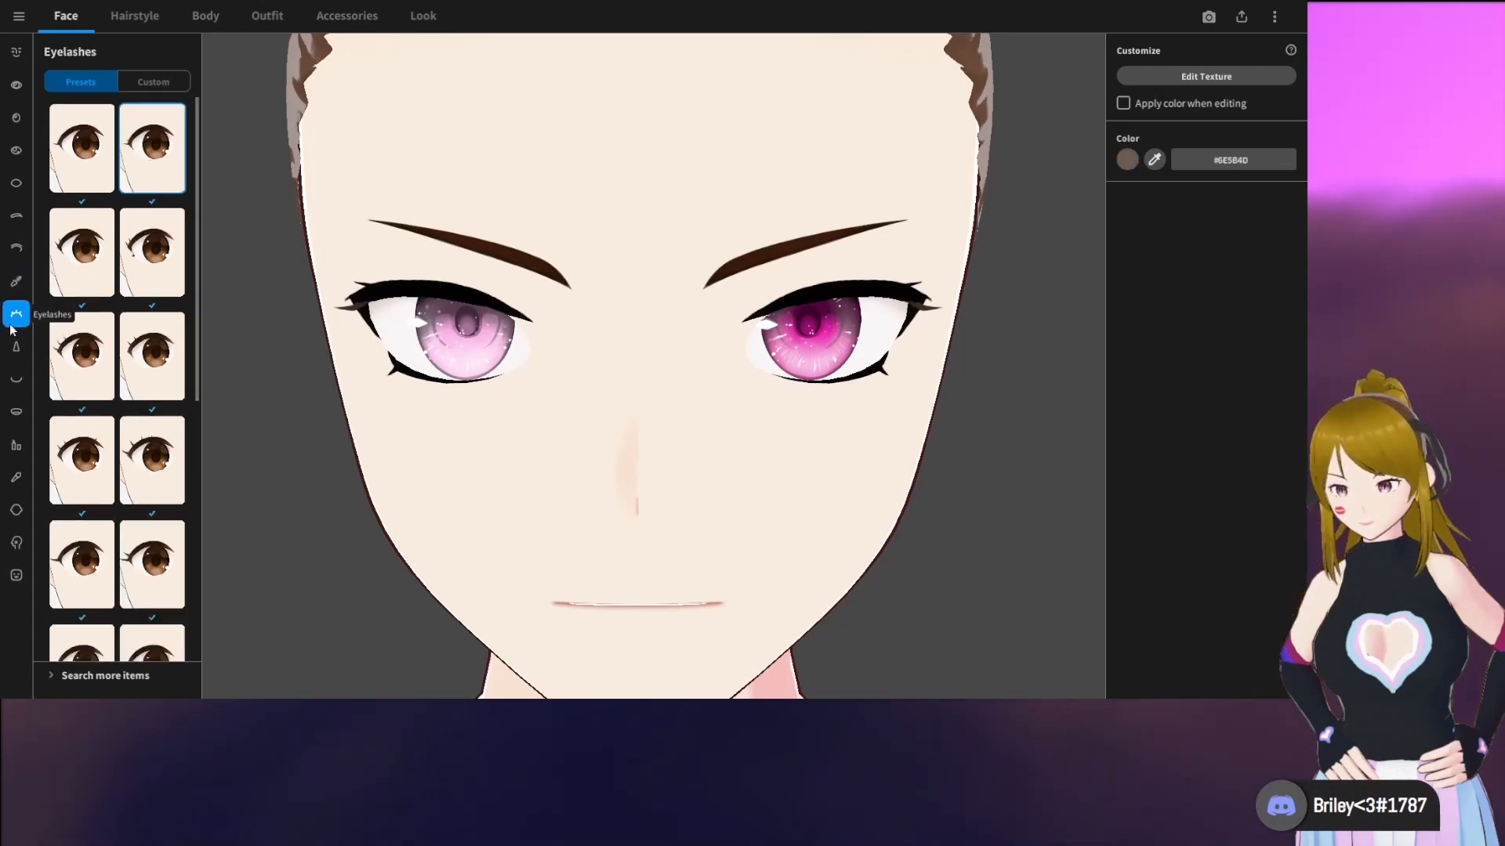
scroll(117, 376, down, 5)
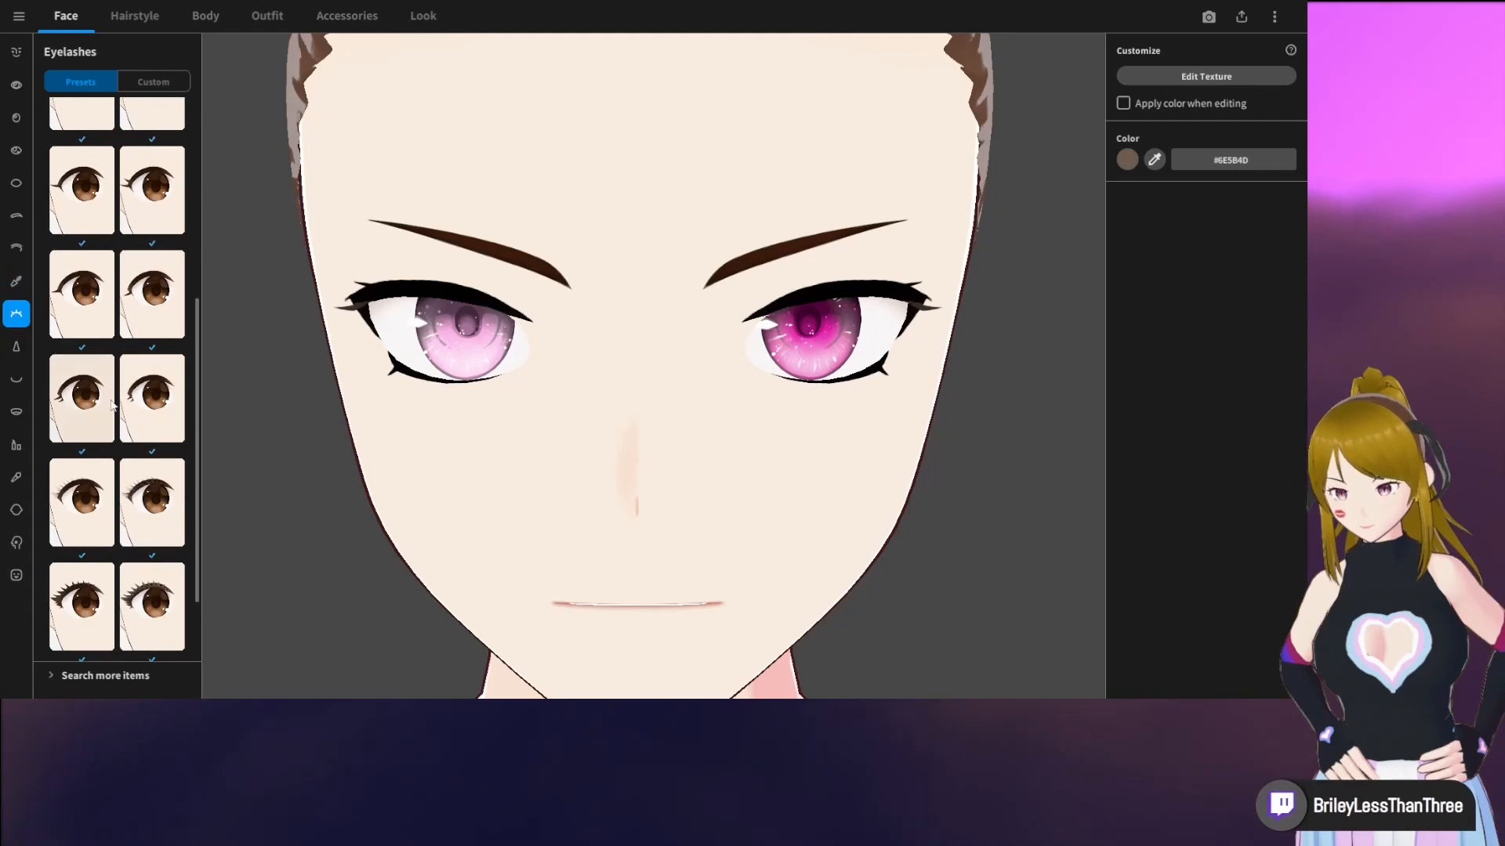
click(144, 190)
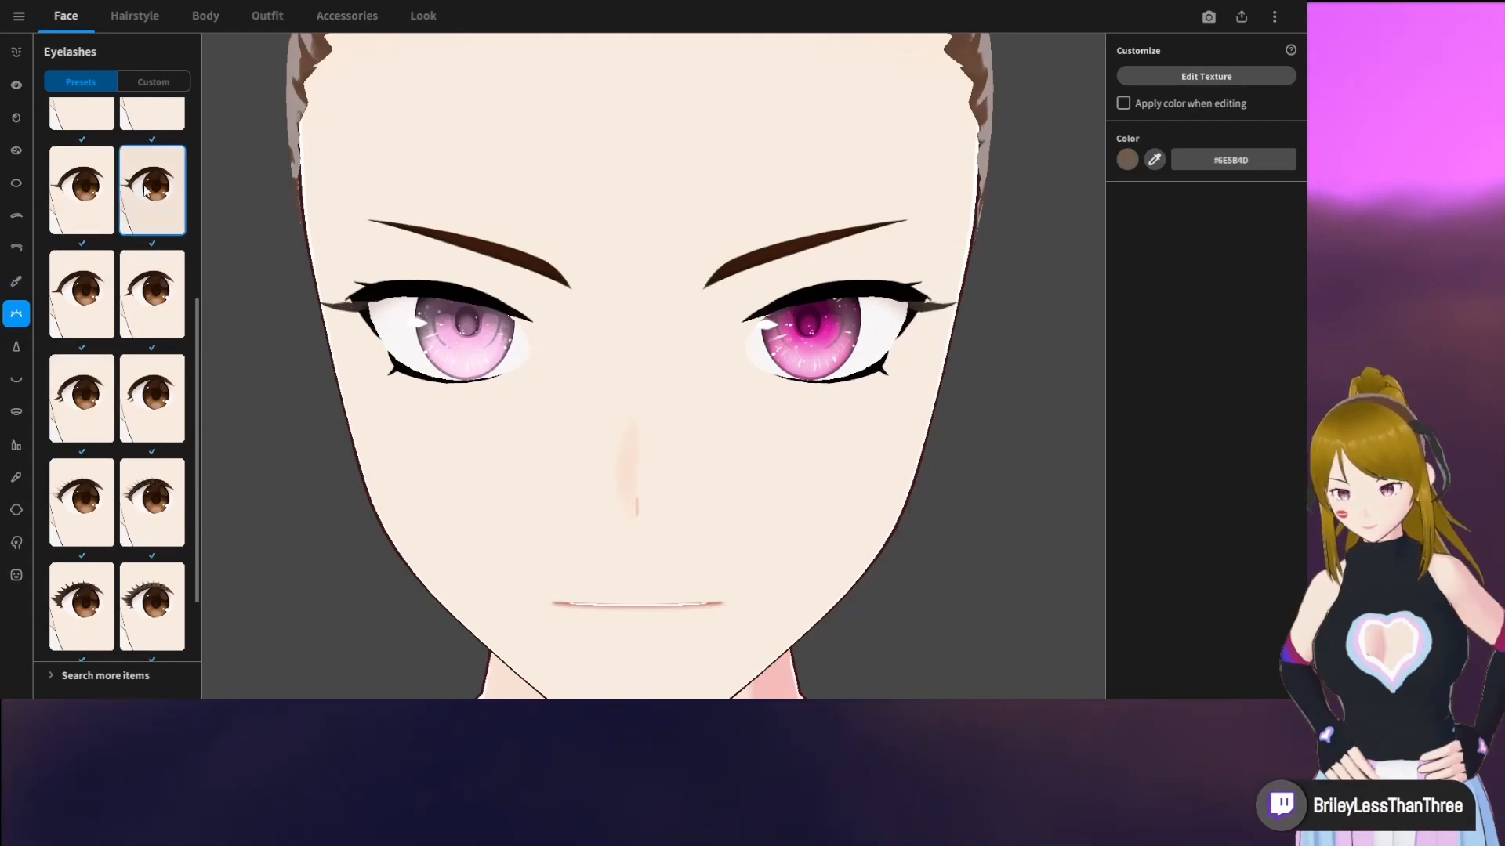
click(1128, 163)
drag(1067, 215, 1022, 280)
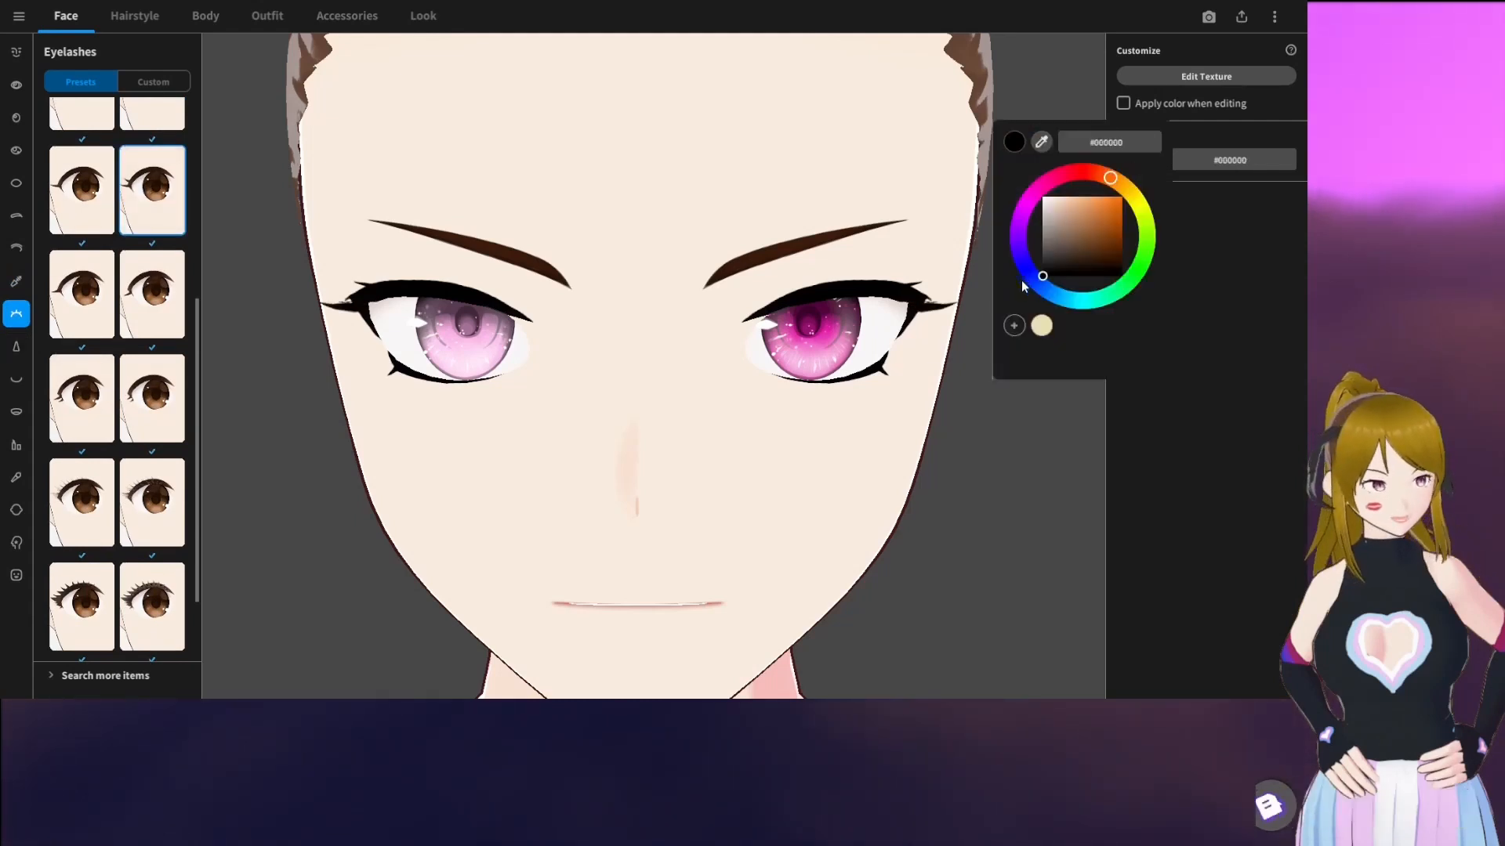
click(1180, 499)
right_drag(1058, 455, 1026, 415)
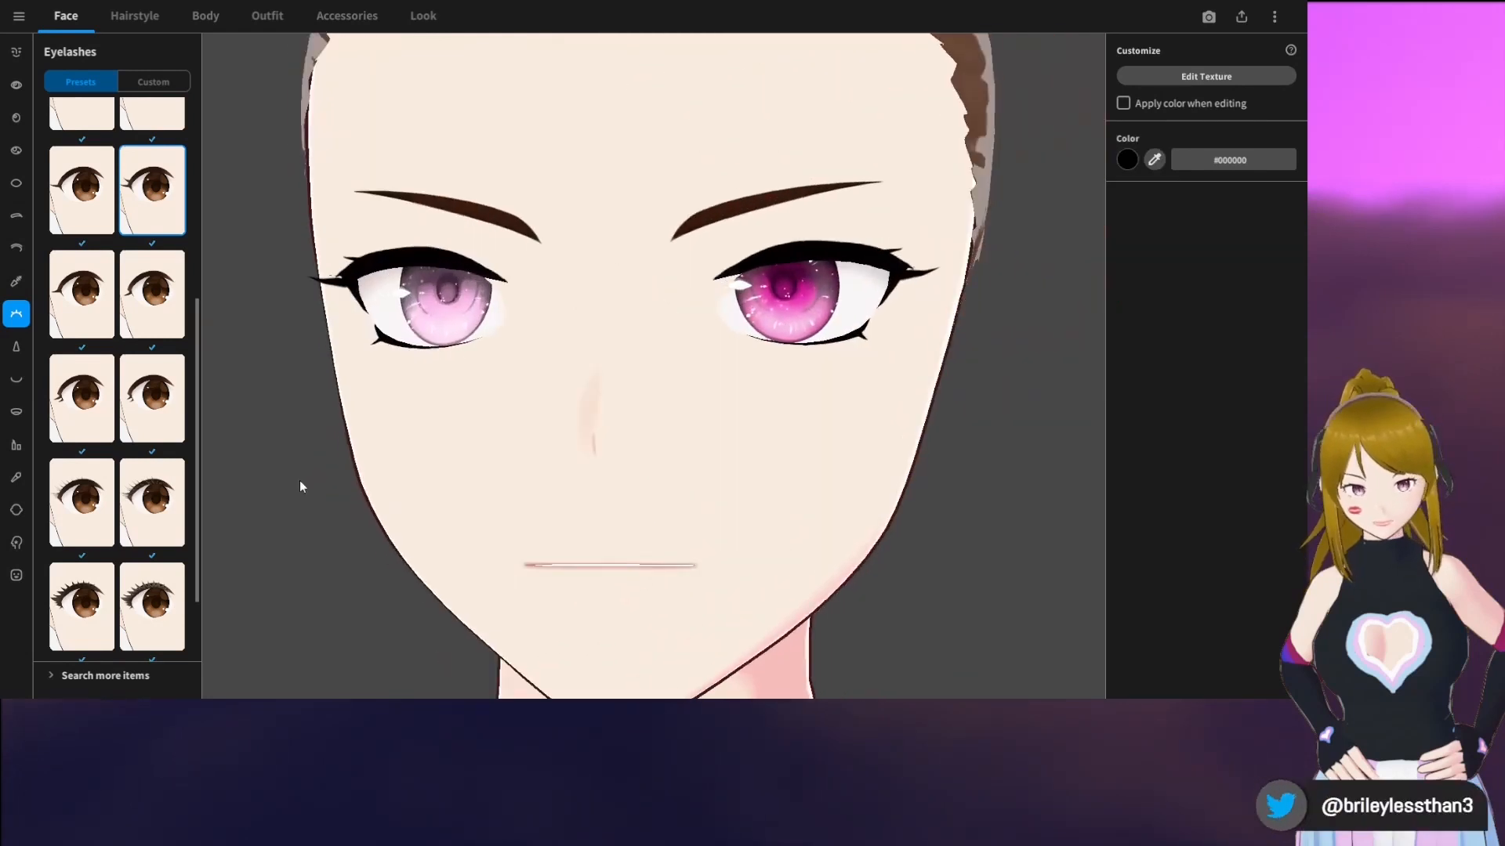
Compare the blank and several built-in nose presets from the side and front, and apply the one with a soft rosy oval on the nose
click(16, 353)
scroll(139, 427, up, 3)
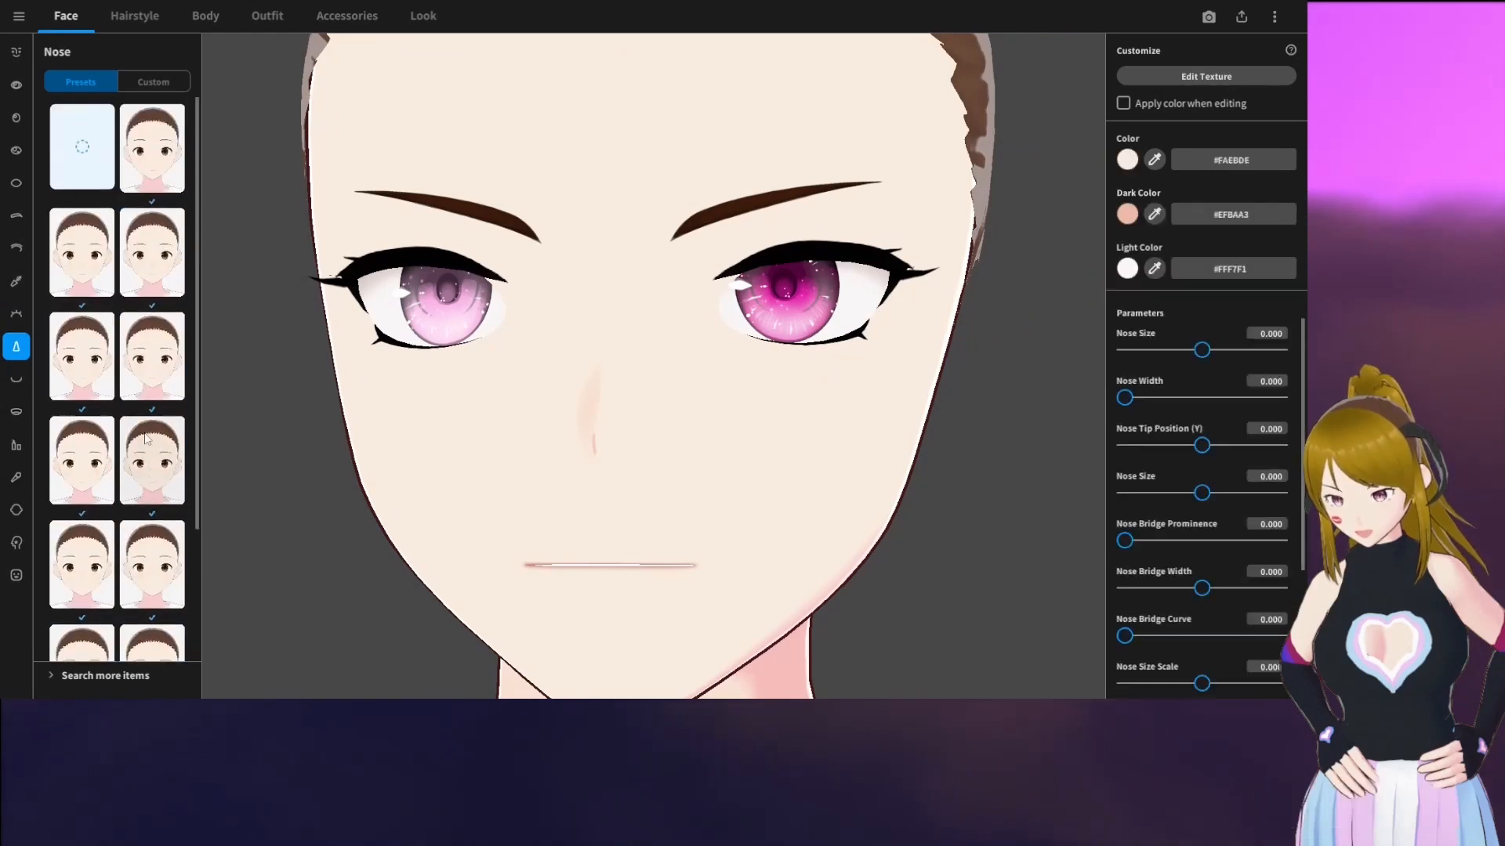
right_drag(807, 400, 603, 402)
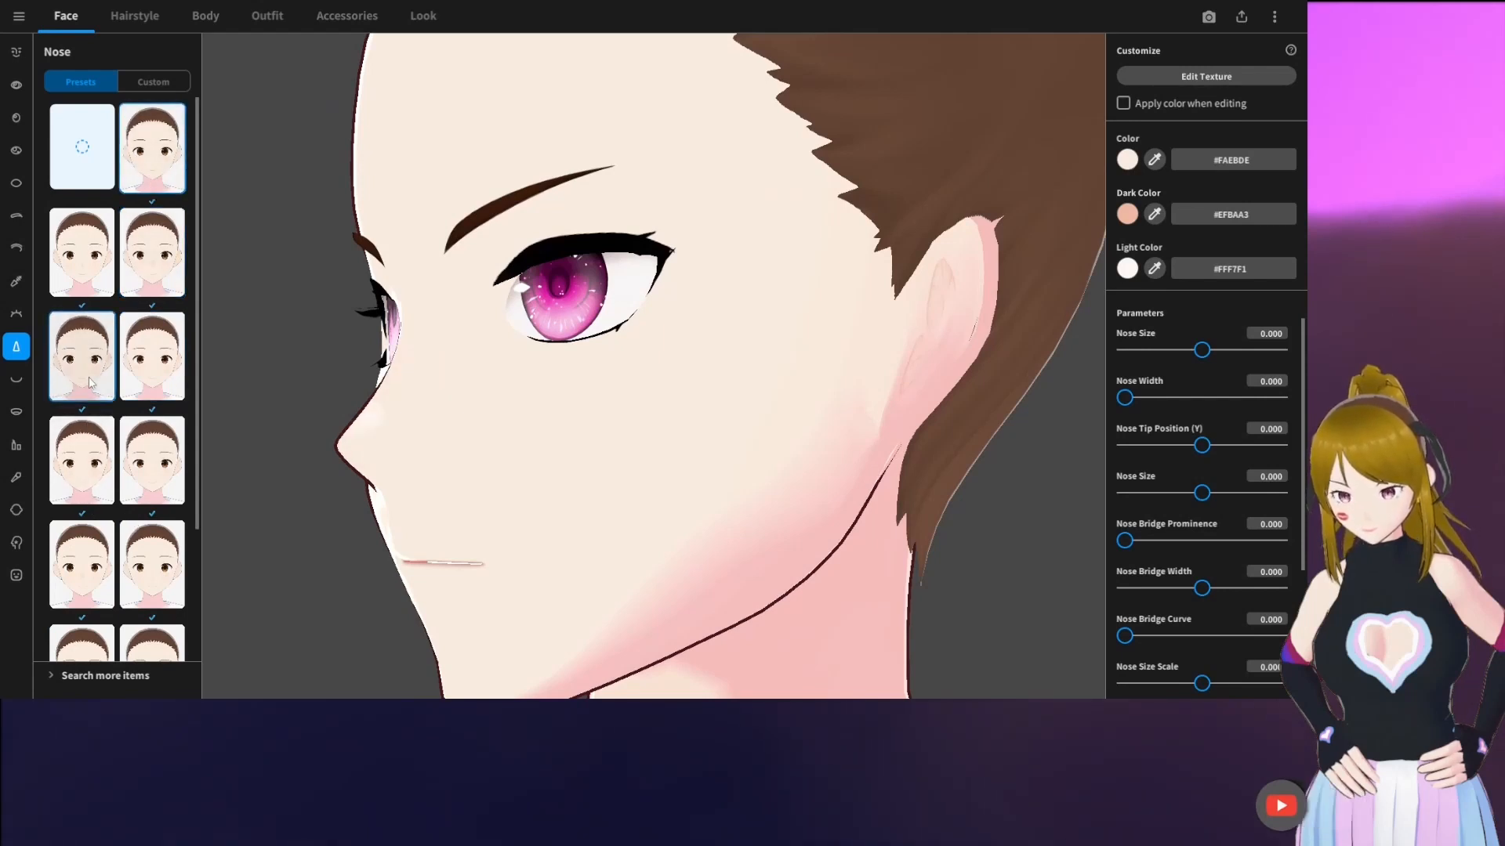
click(107, 161)
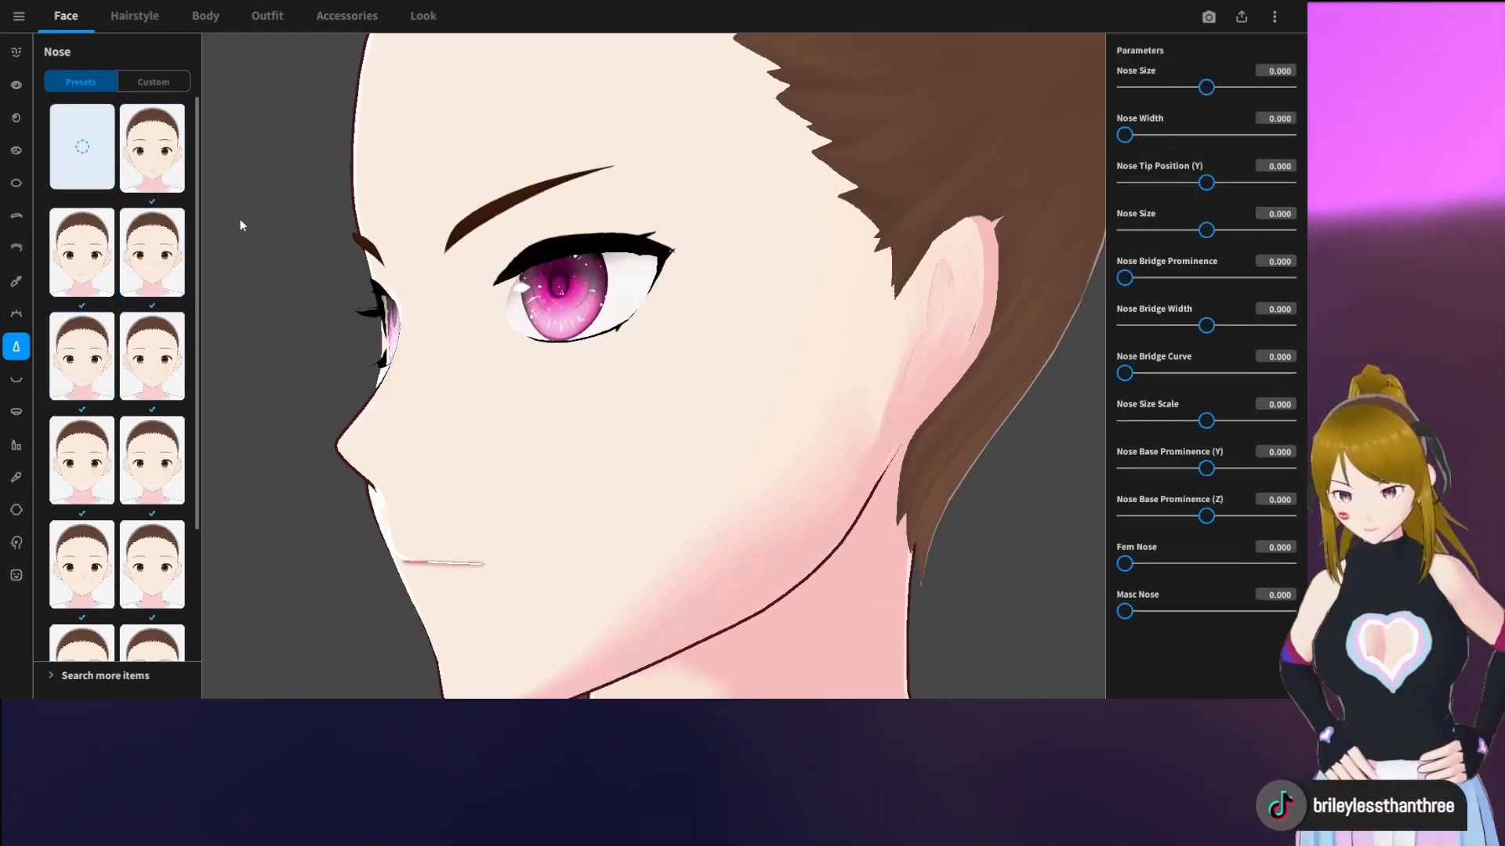
mouse_move(378, 311)
right_down()
mouse_move(392, 310)
mouse_move(348, 311)
mouse_move(400, 314)
right_up()
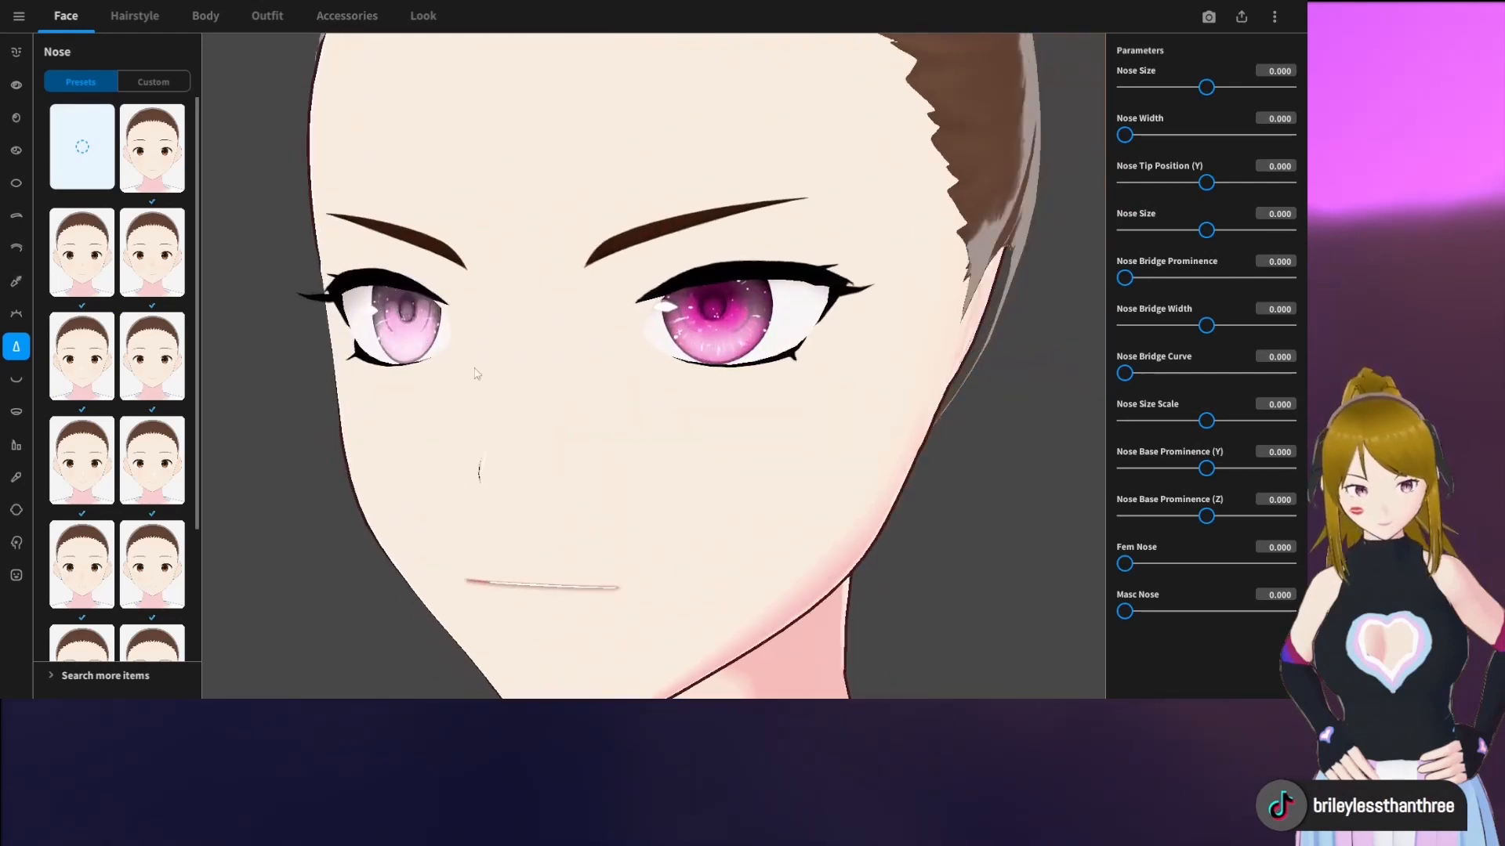
right_drag(476, 374, 290, 470)
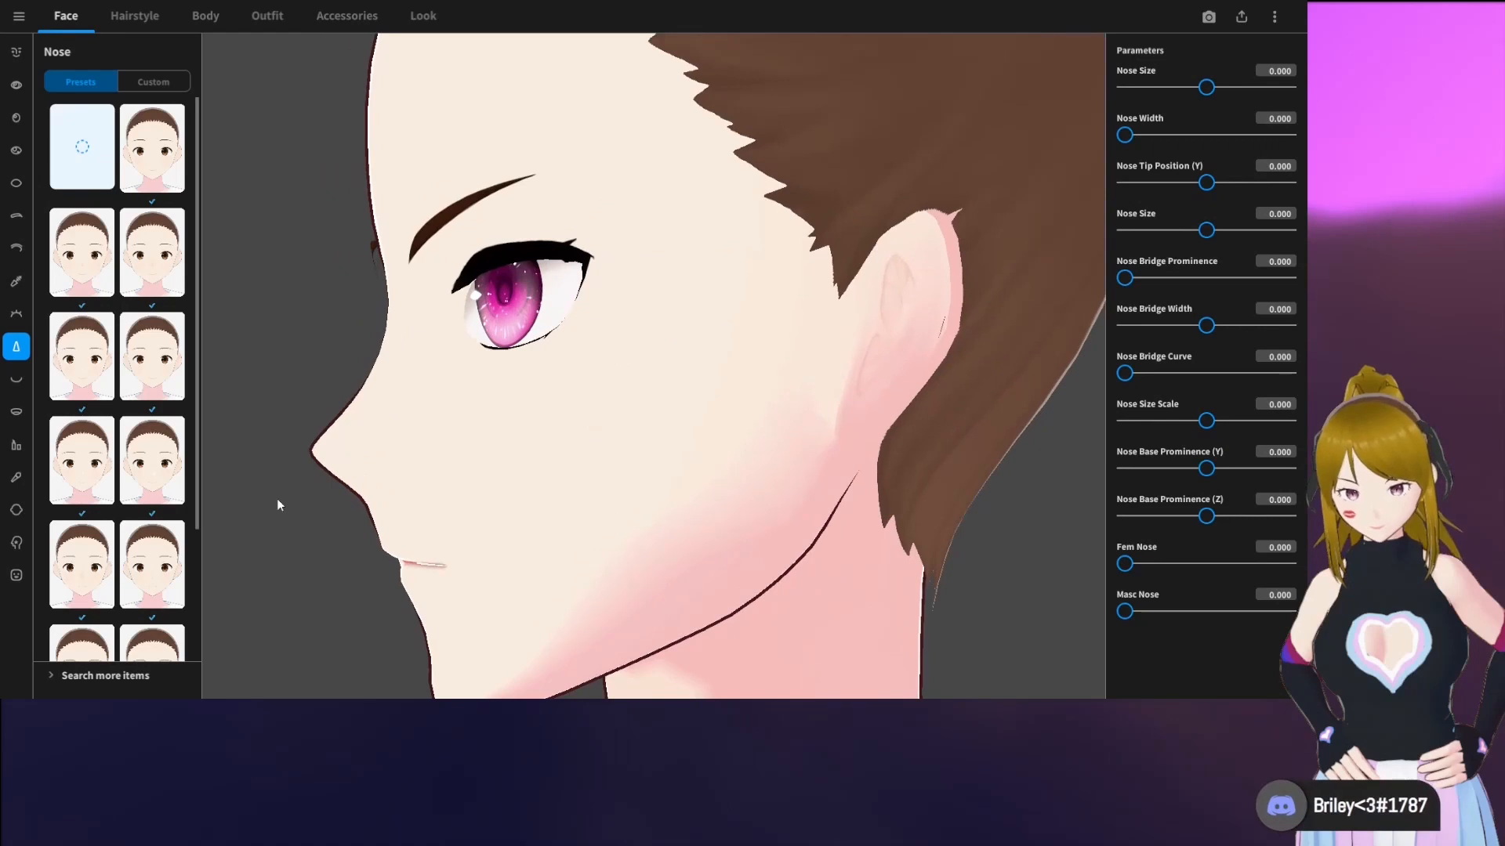
scroll(125, 531, down, 2)
click(106, 576)
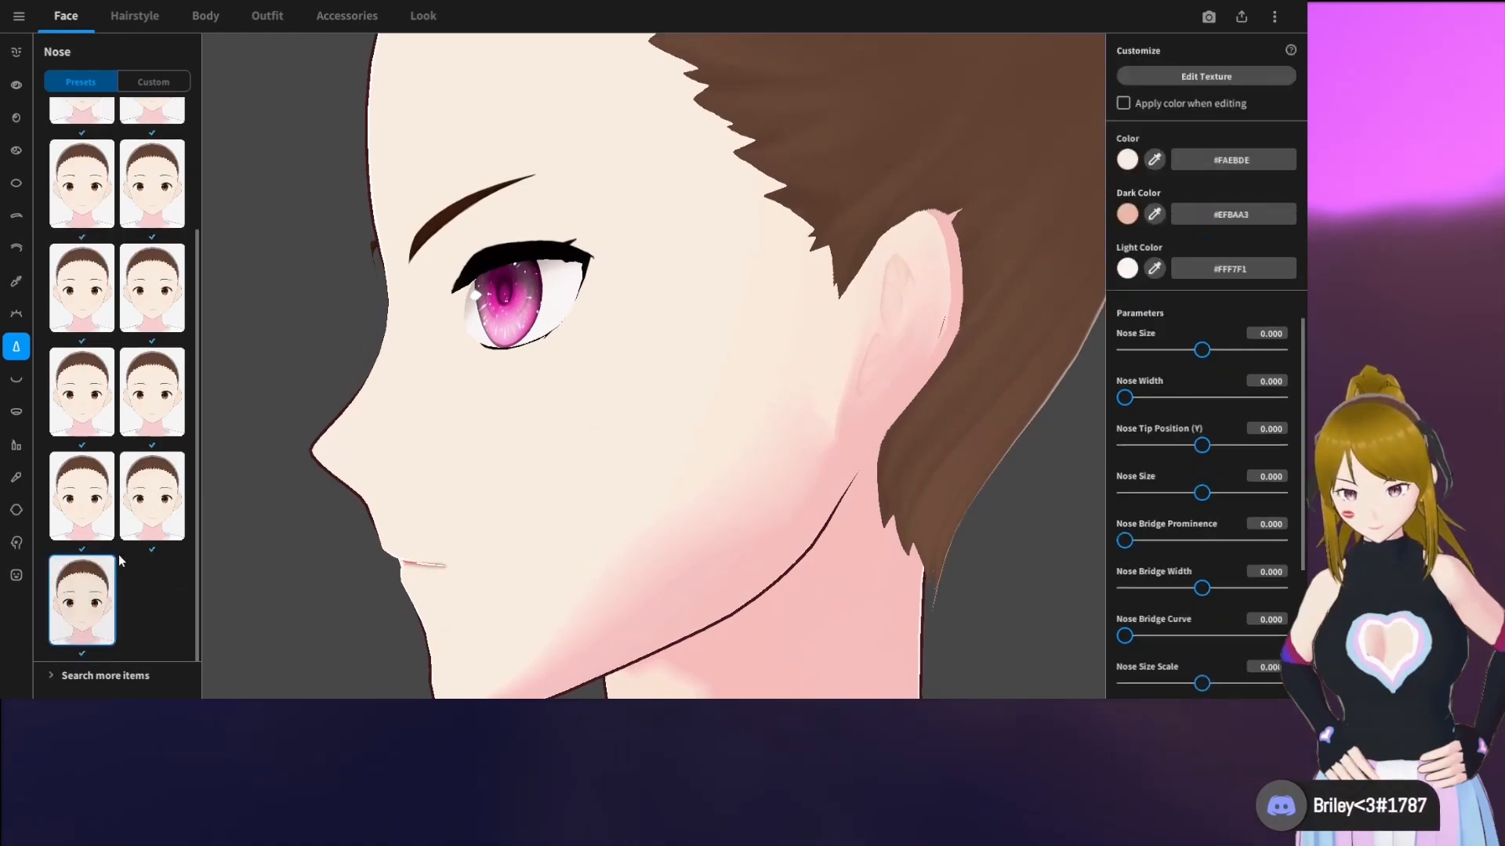
click(158, 501)
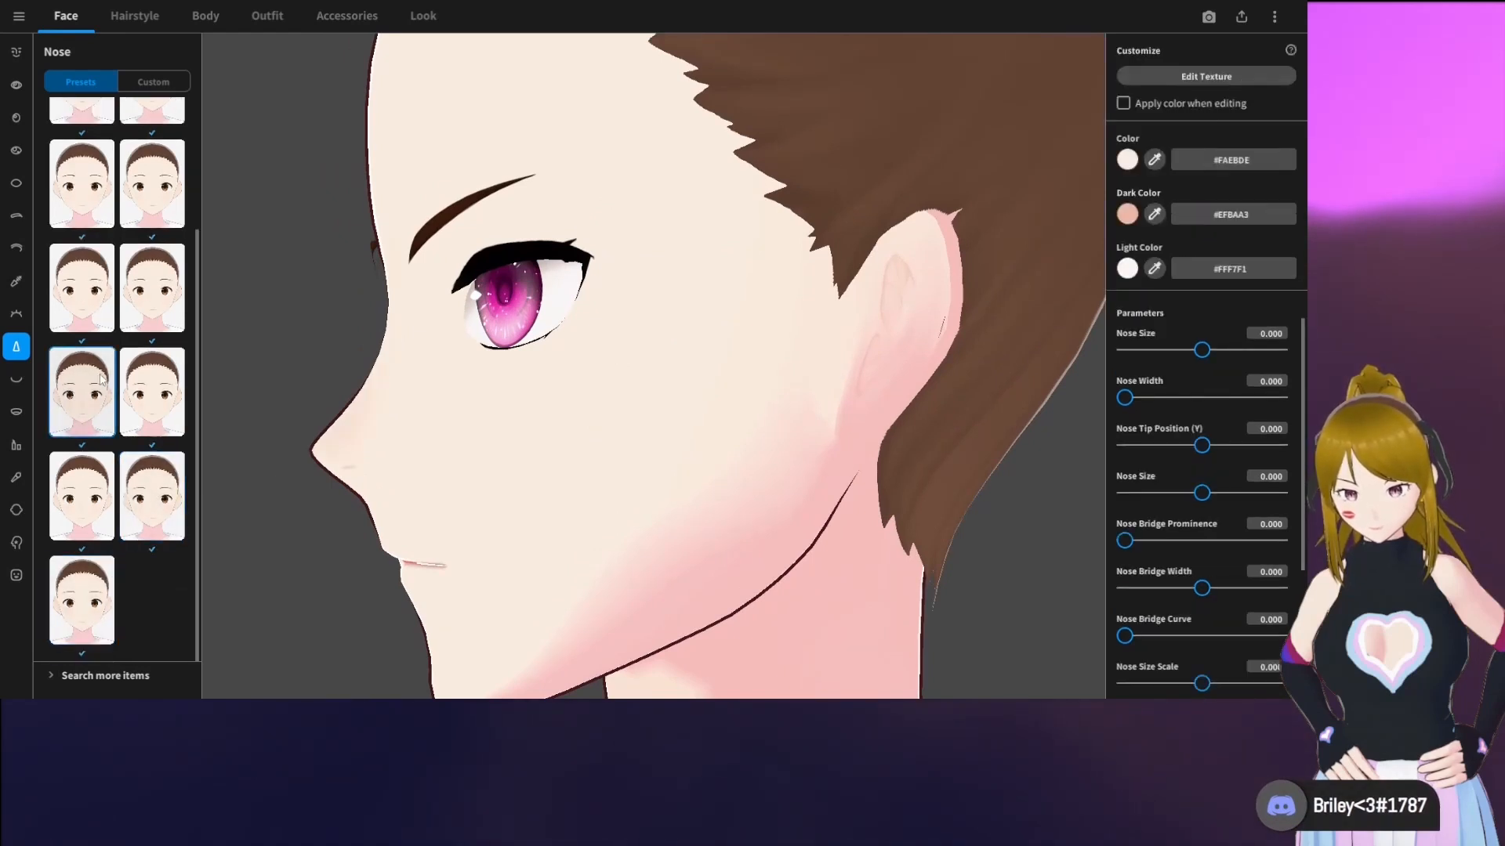
click(166, 305)
right_drag(286, 301, 486, 301)
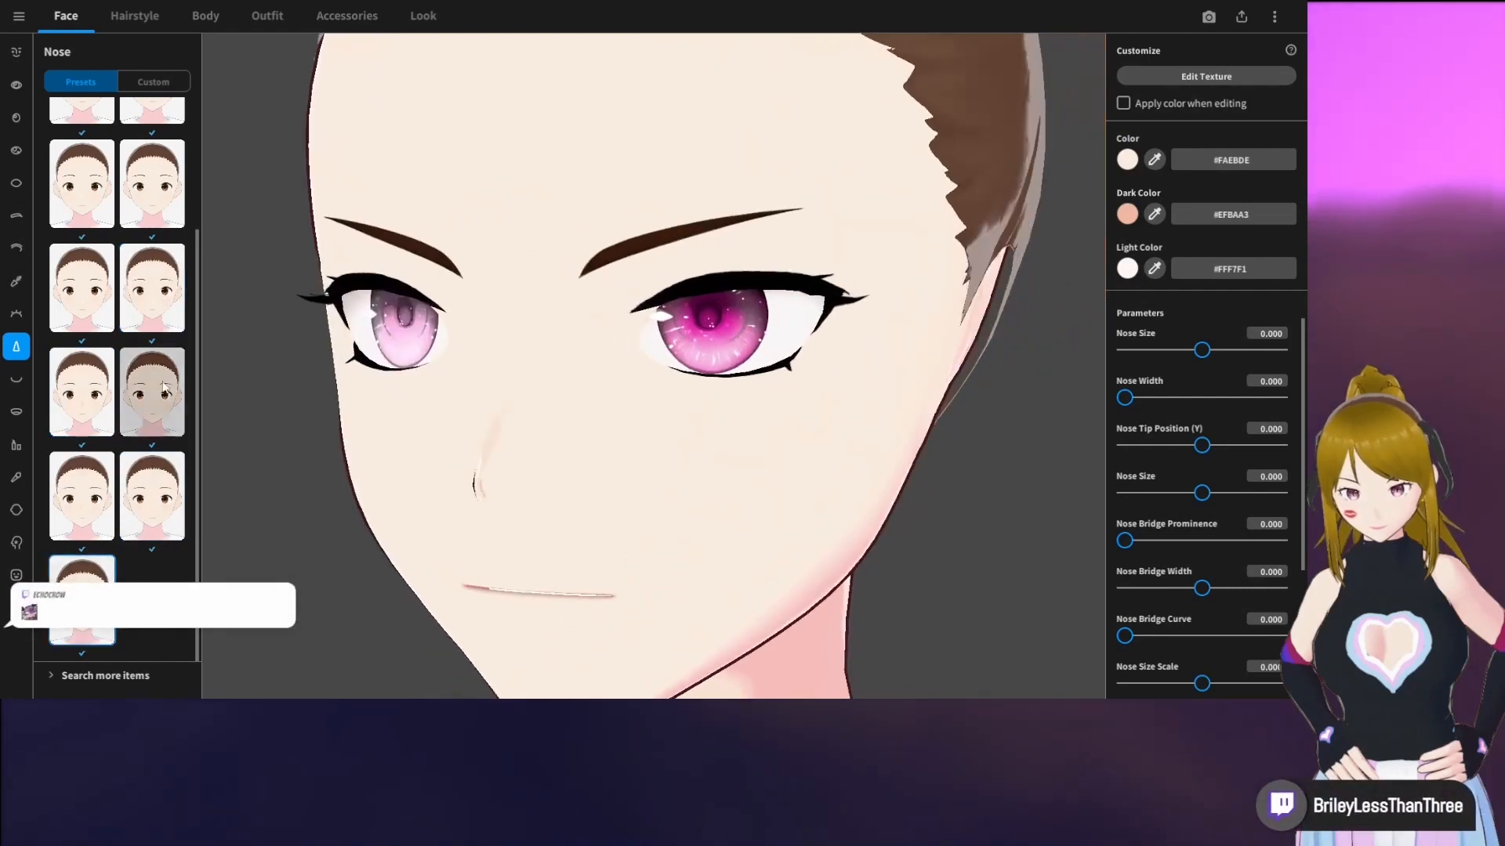
click(100, 314)
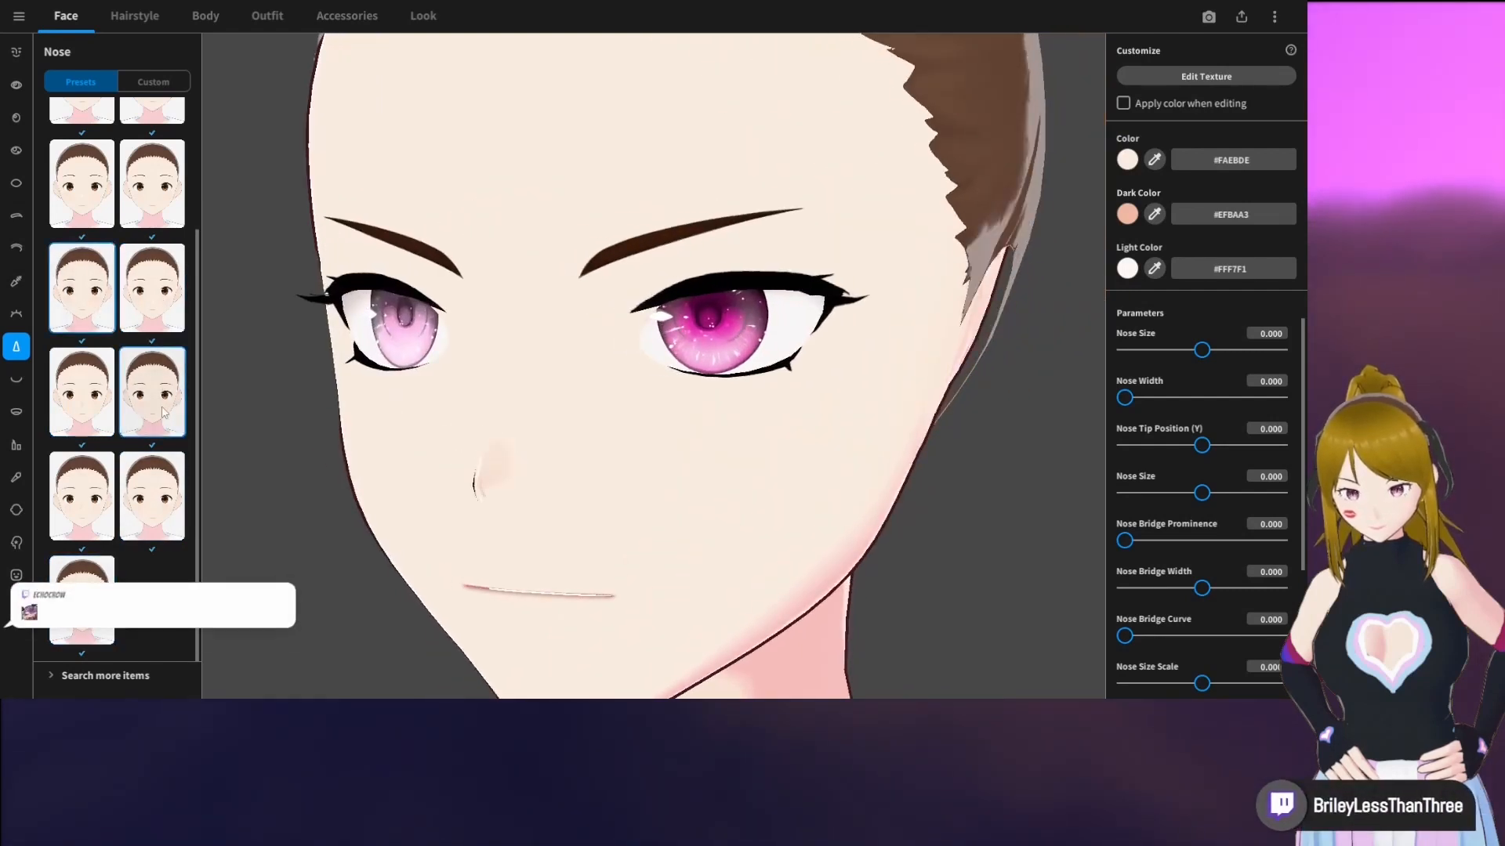
right_drag(407, 450, 480, 450)
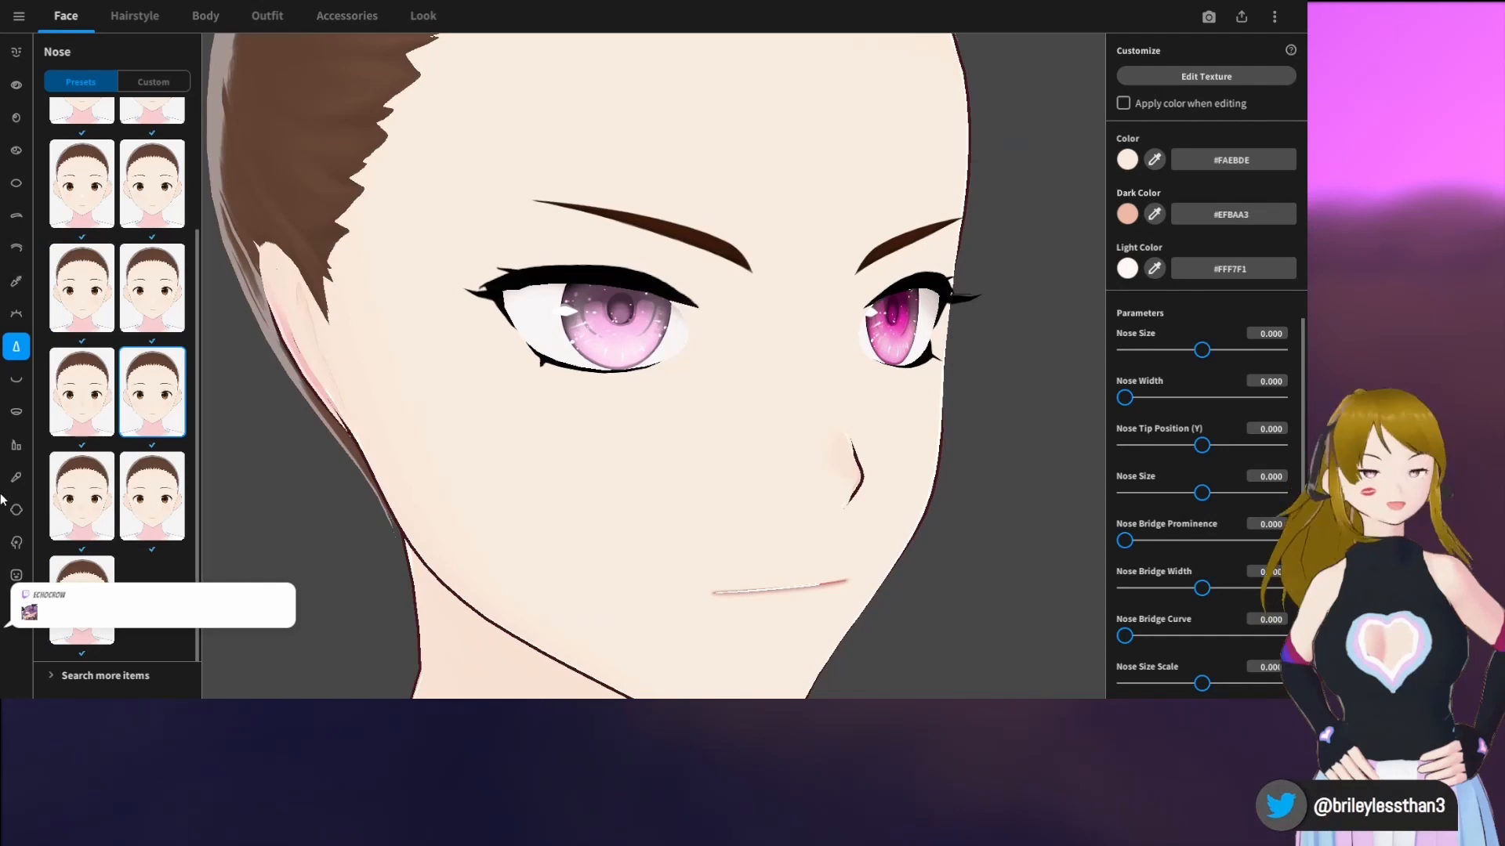
Set the mouth color to dark red #6E0809
click(16, 383)
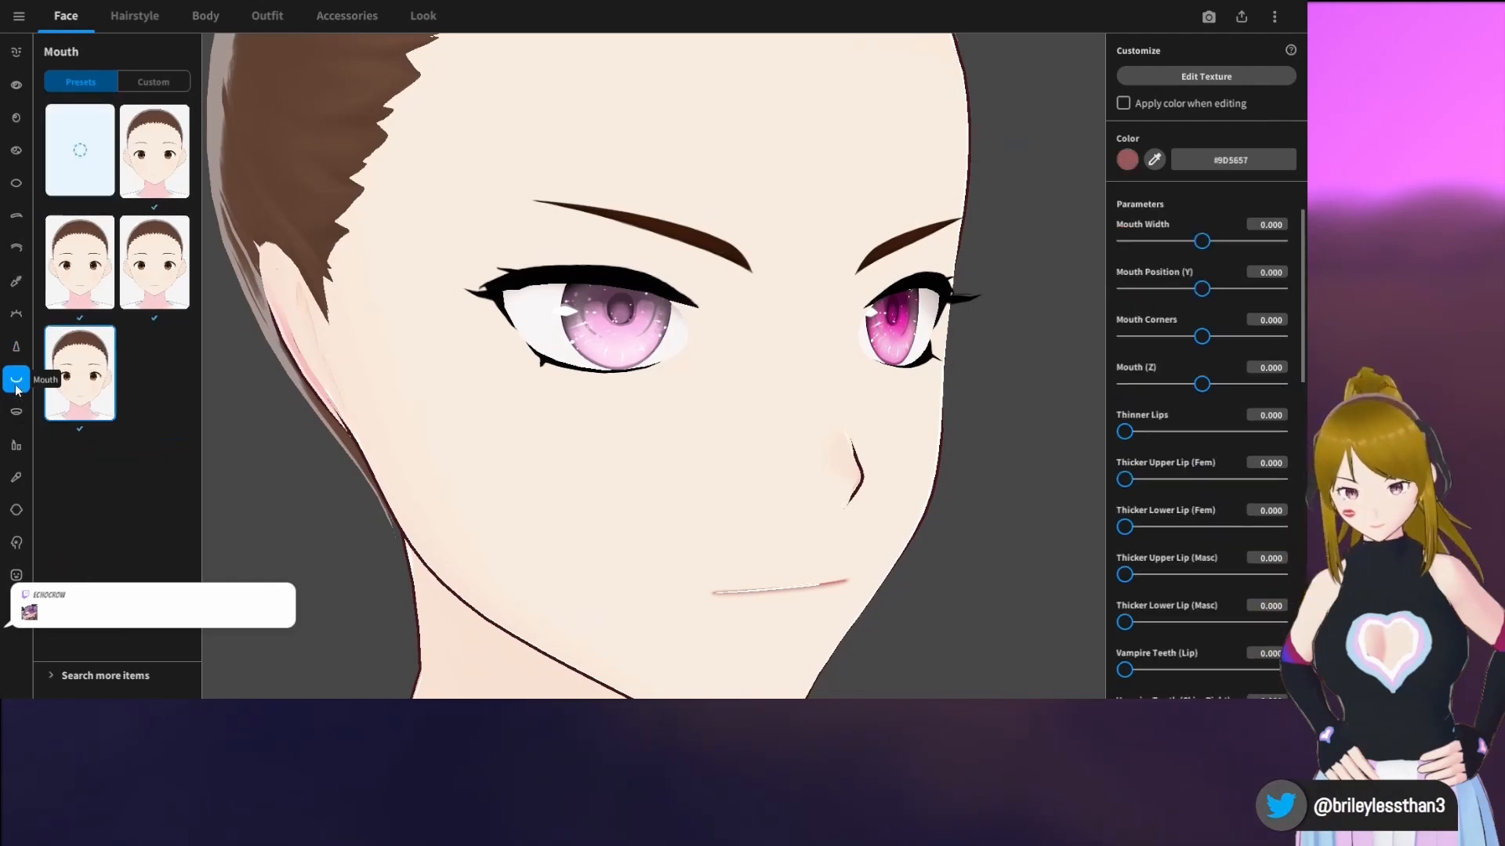
right_drag(833, 584, 827, 586)
click(1127, 160)
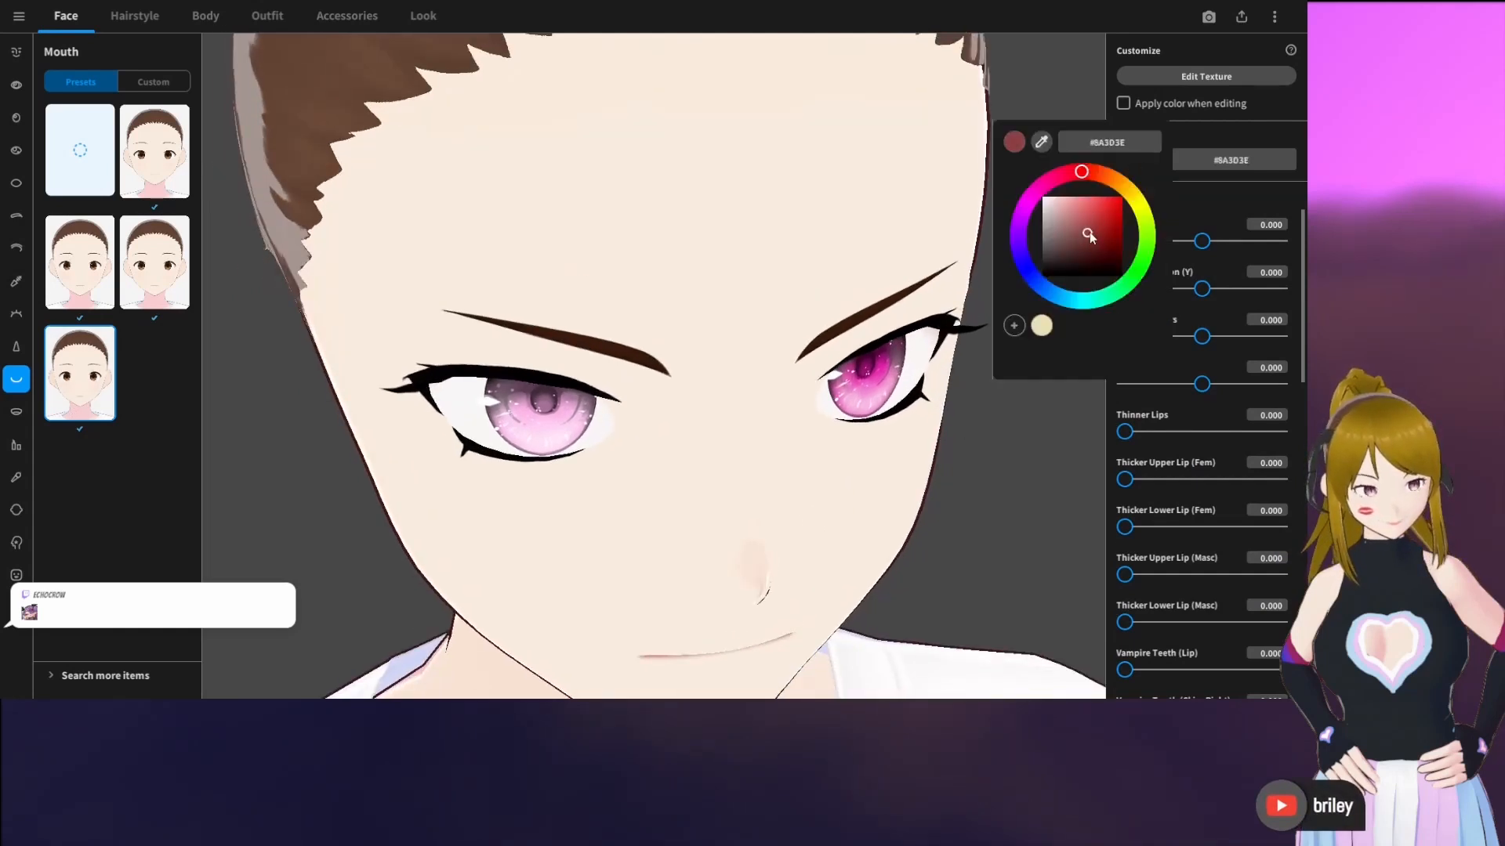
click(836, 451)
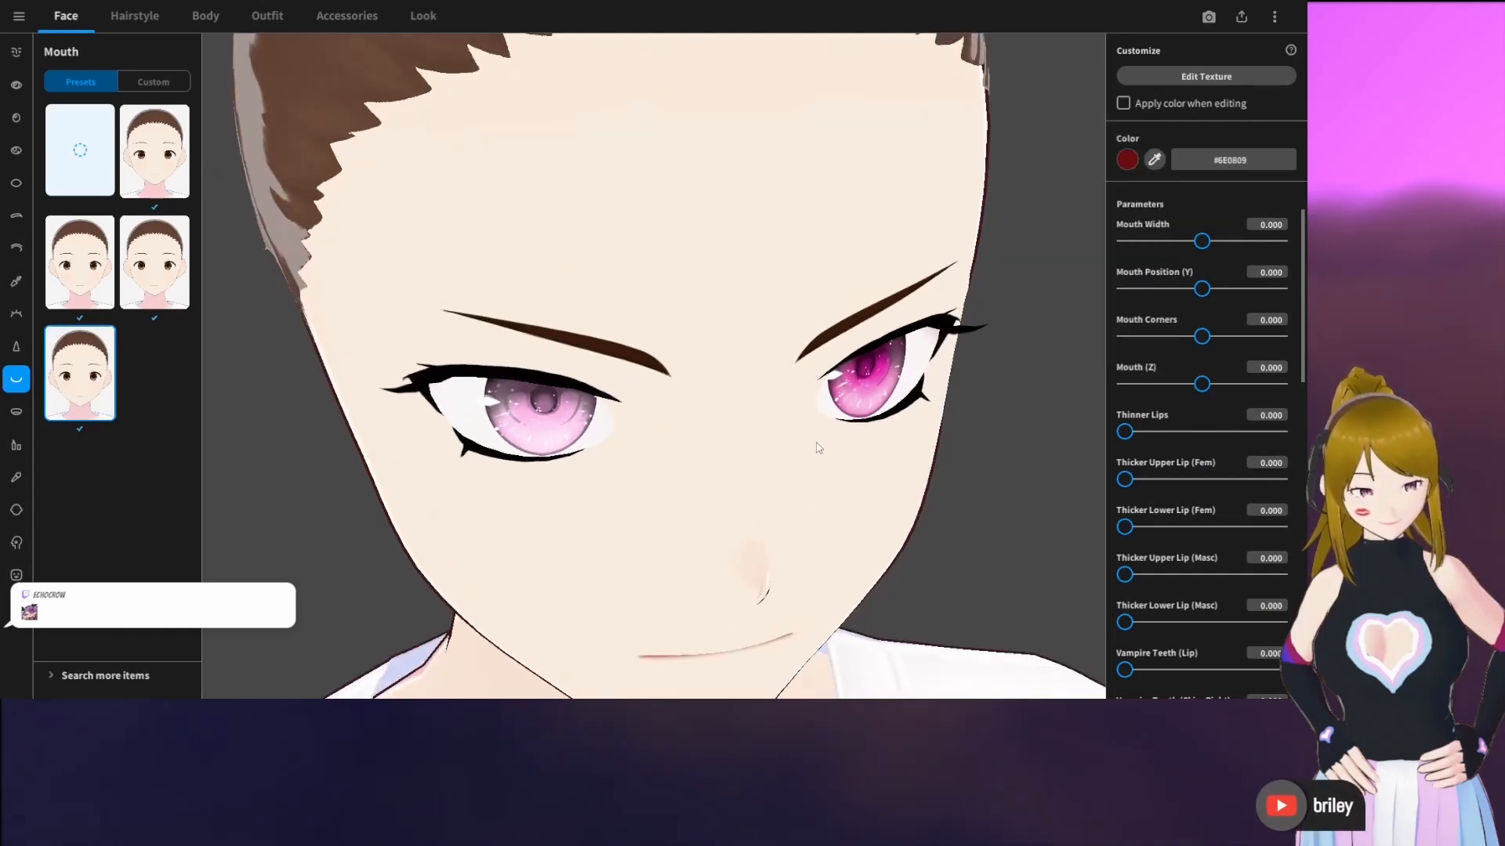
right_drag(835, 539, 797, 508)
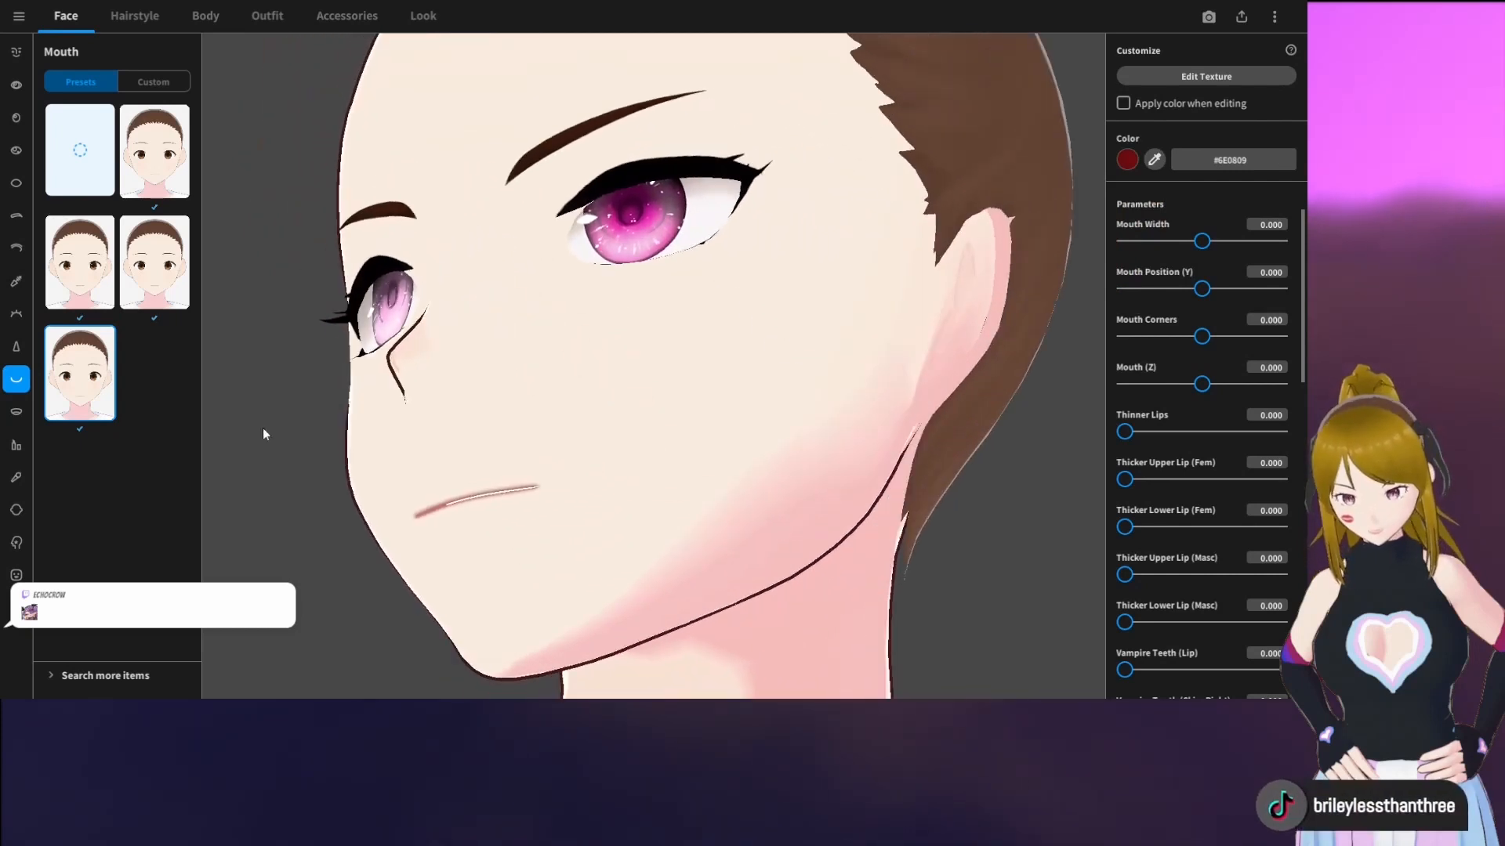
Apply the last lips preset and set its color to black #000000
click(16, 447)
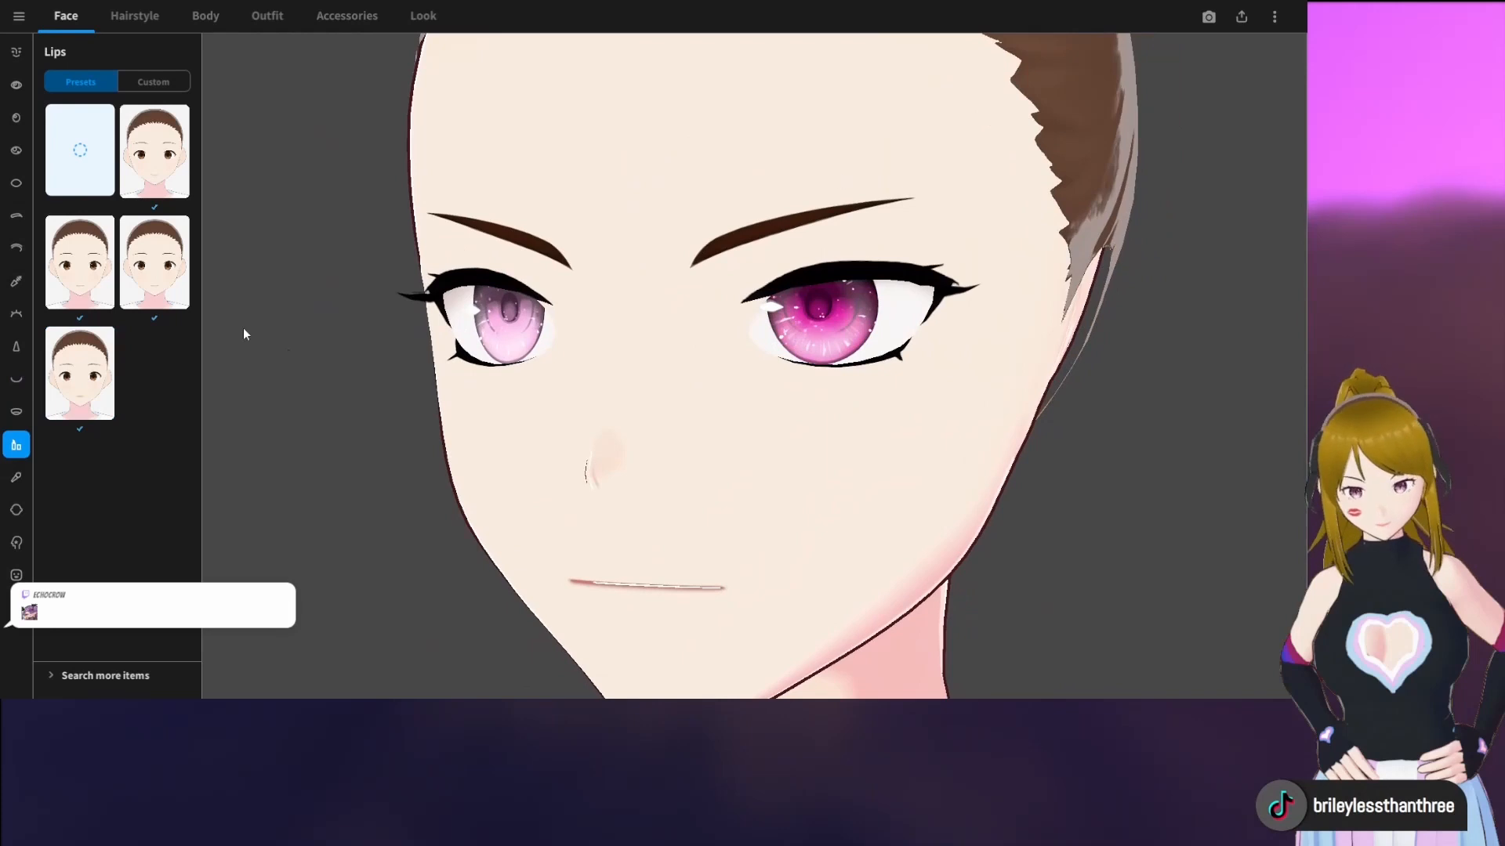
click(85, 351)
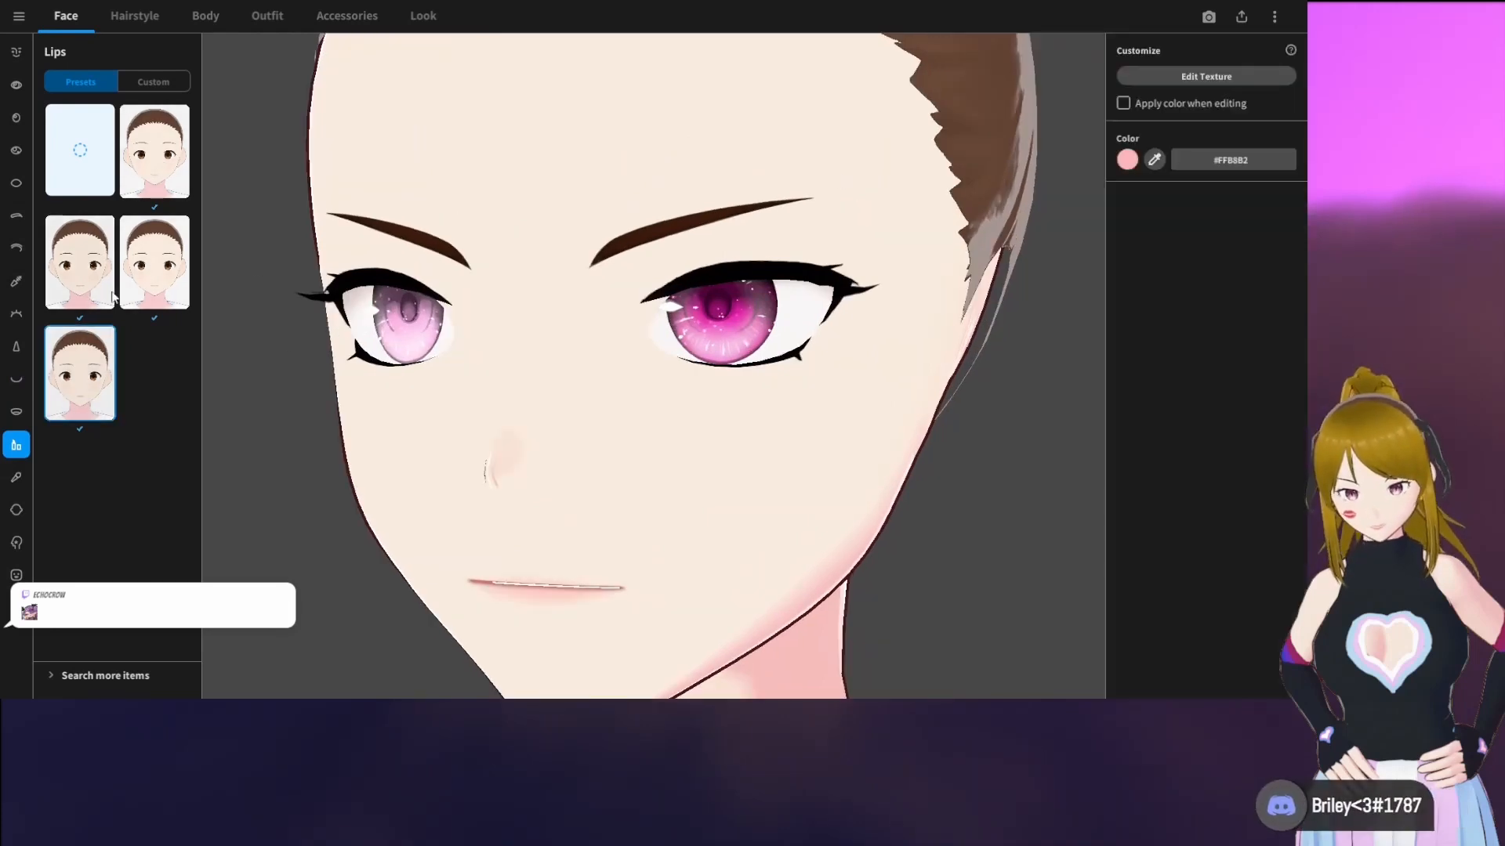
click(1127, 160)
click(1091, 244)
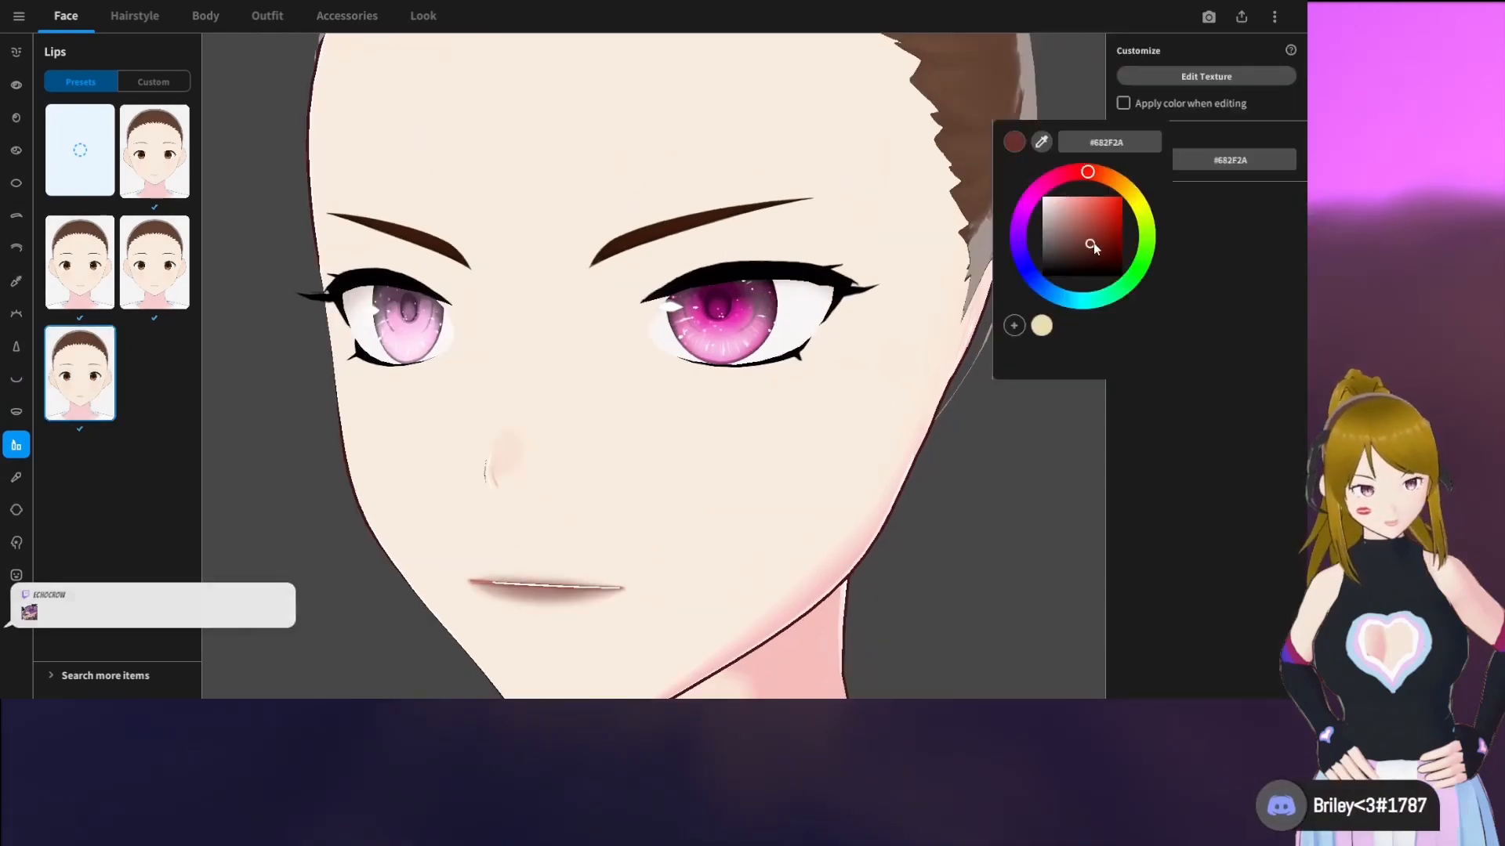
drag(1051, 269, 1043, 281)
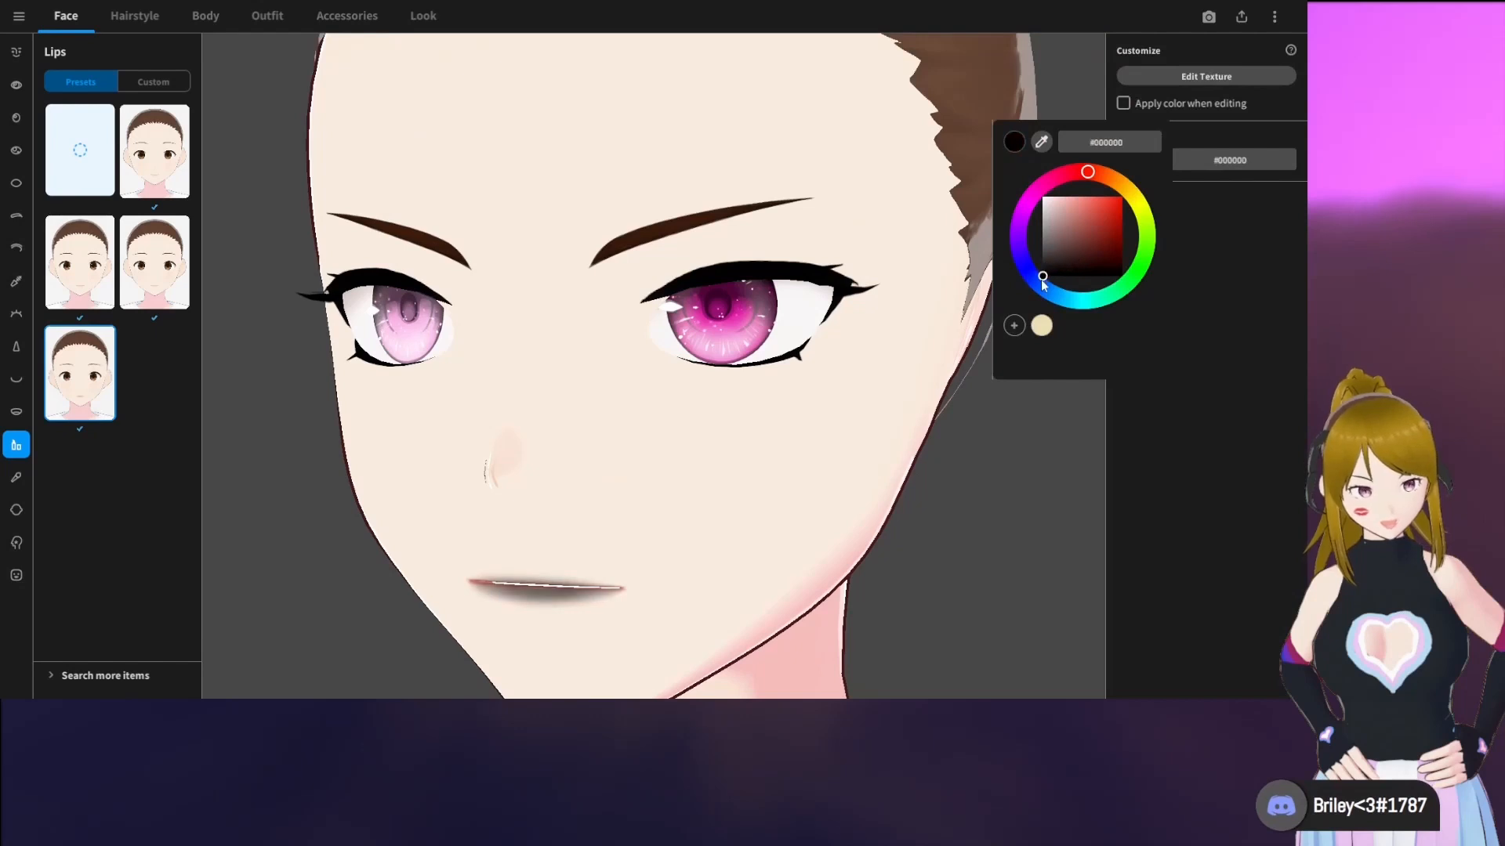
click(1141, 453)
mouse_move(967, 474)
right_down()
mouse_move(953, 477)
mouse_move(979, 475)
right_up()
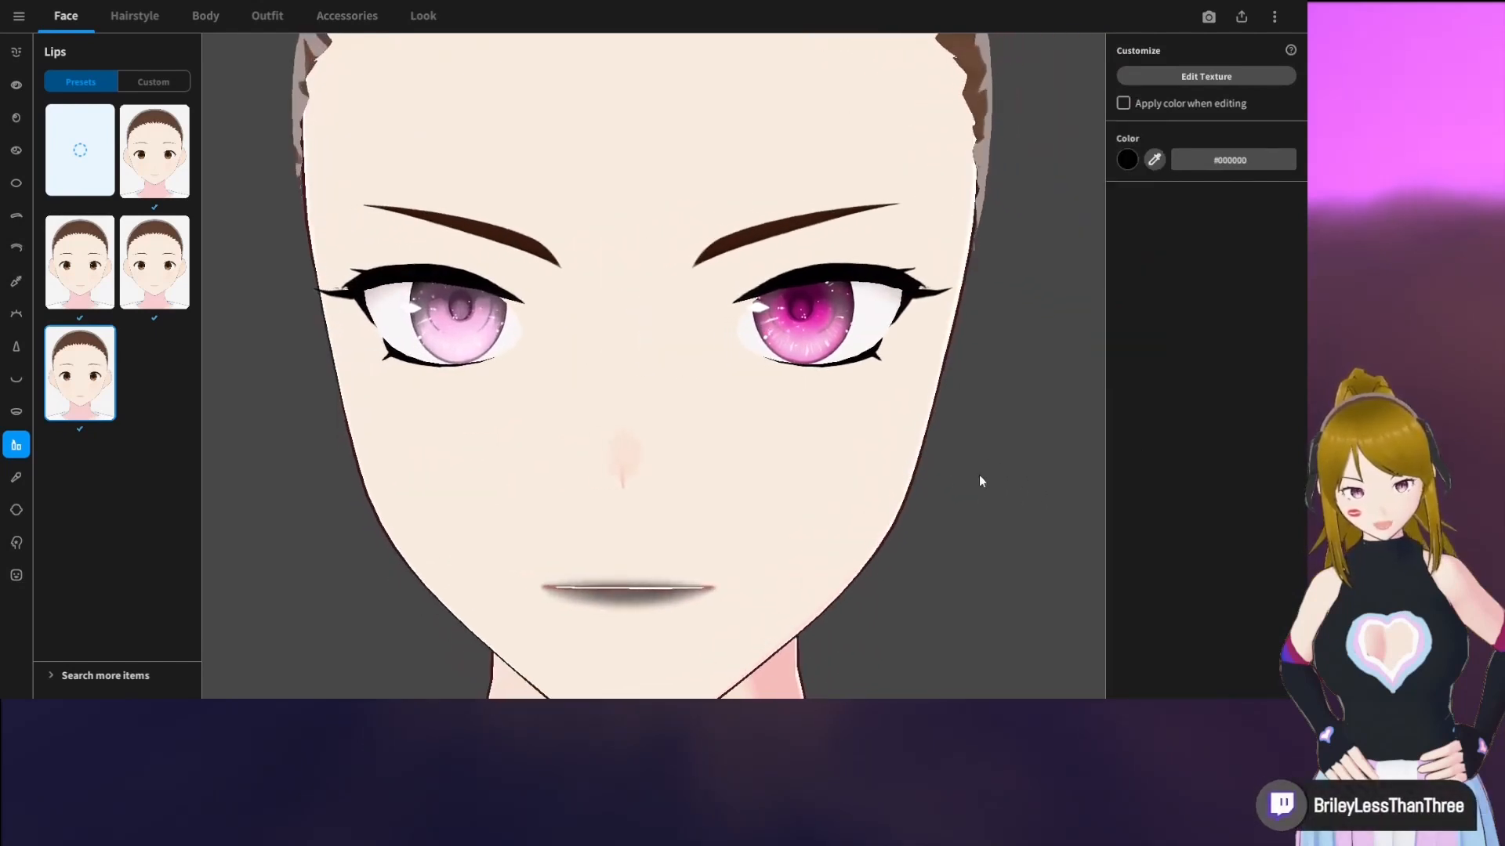
Browse the cheek and face paint presets, and try the custom goatee and ear-mark face paints on the head from several angles
click(17, 478)
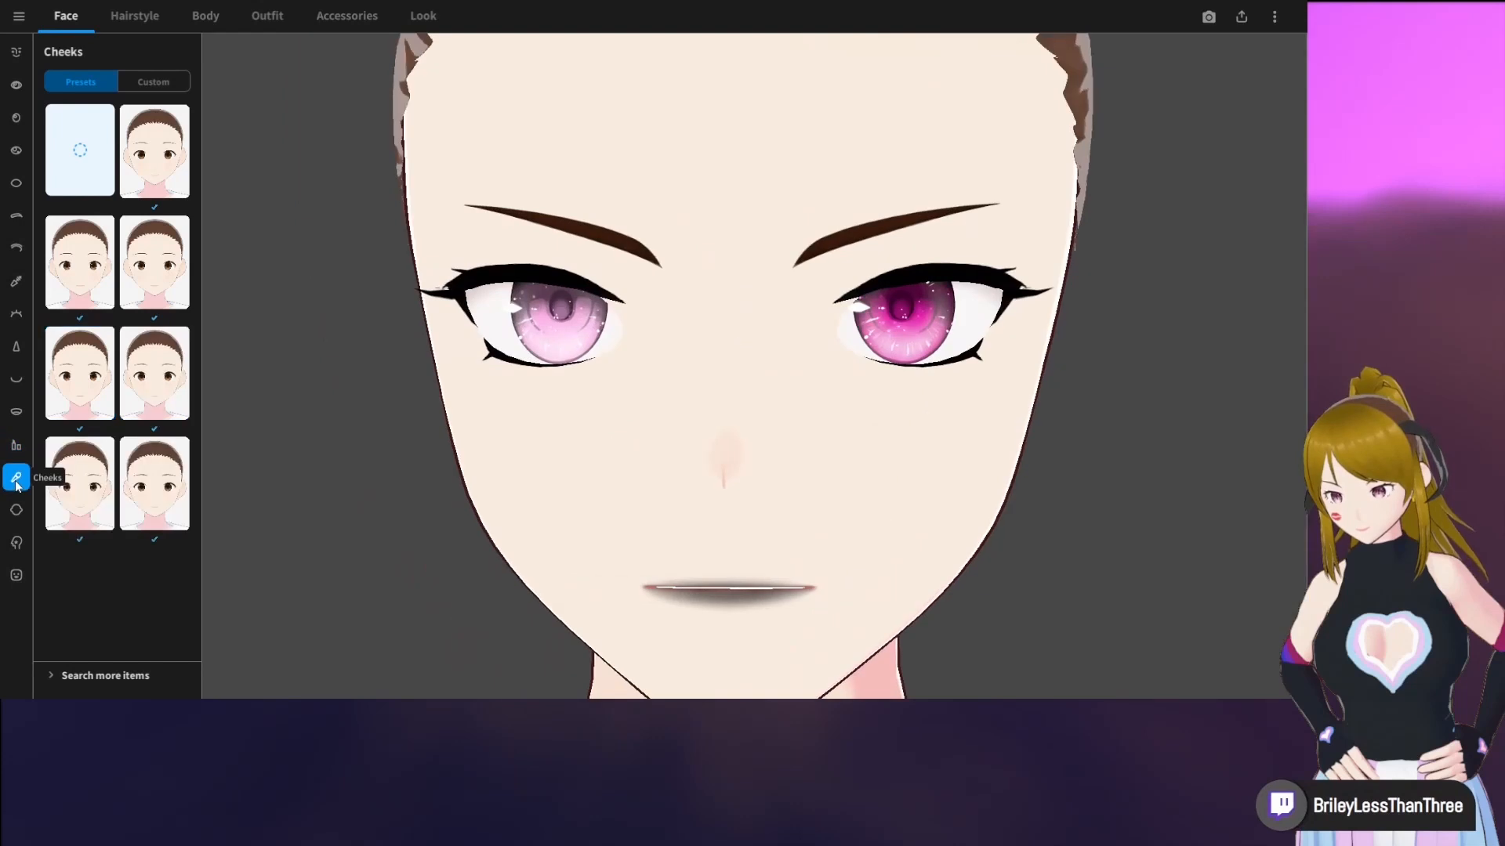
click(17, 544)
scroll(133, 415, down, 2)
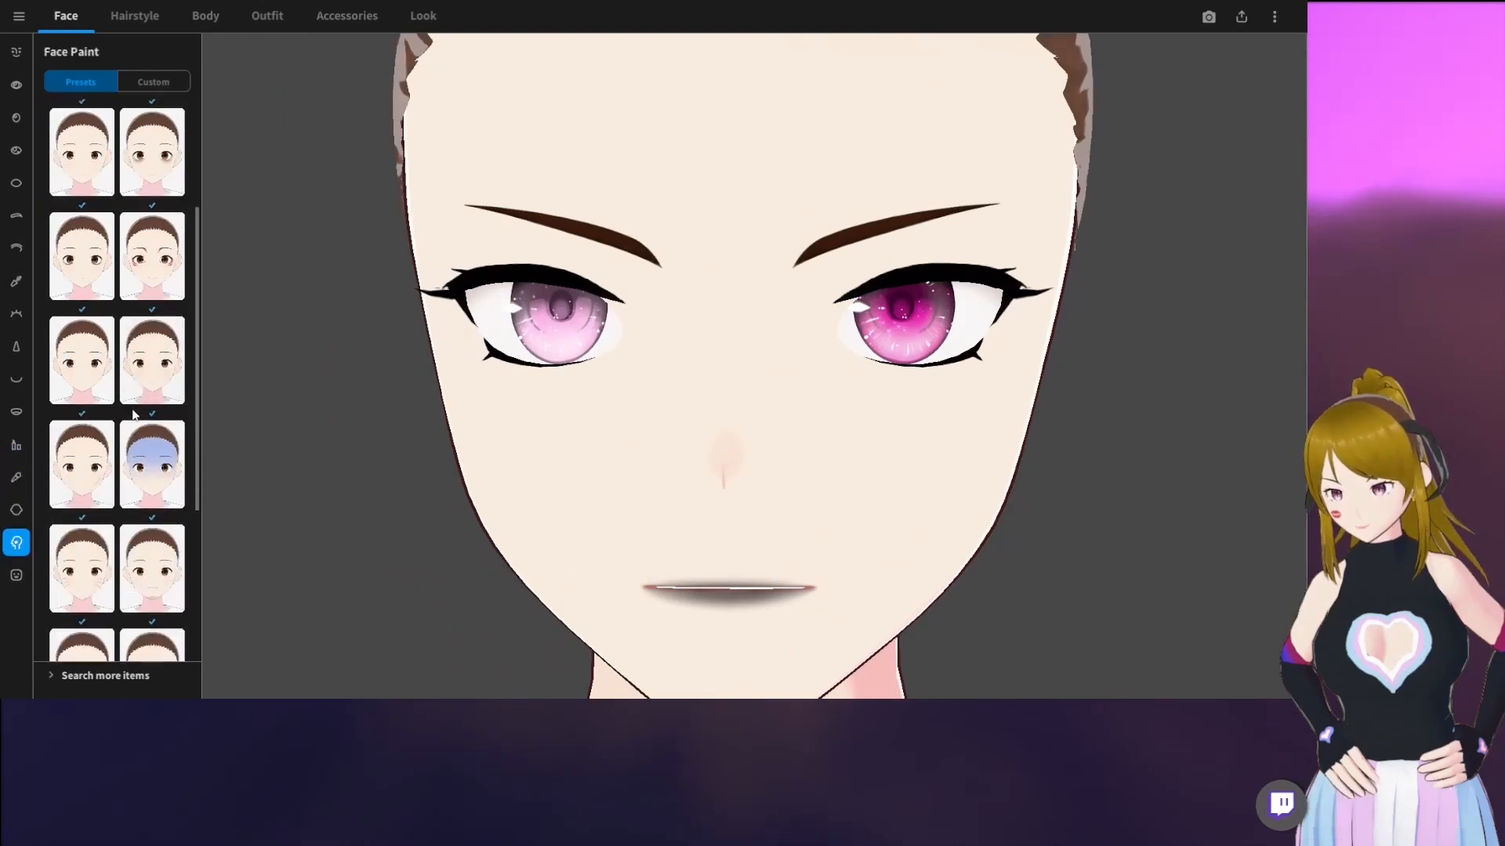
scroll(158, 431, up, 3)
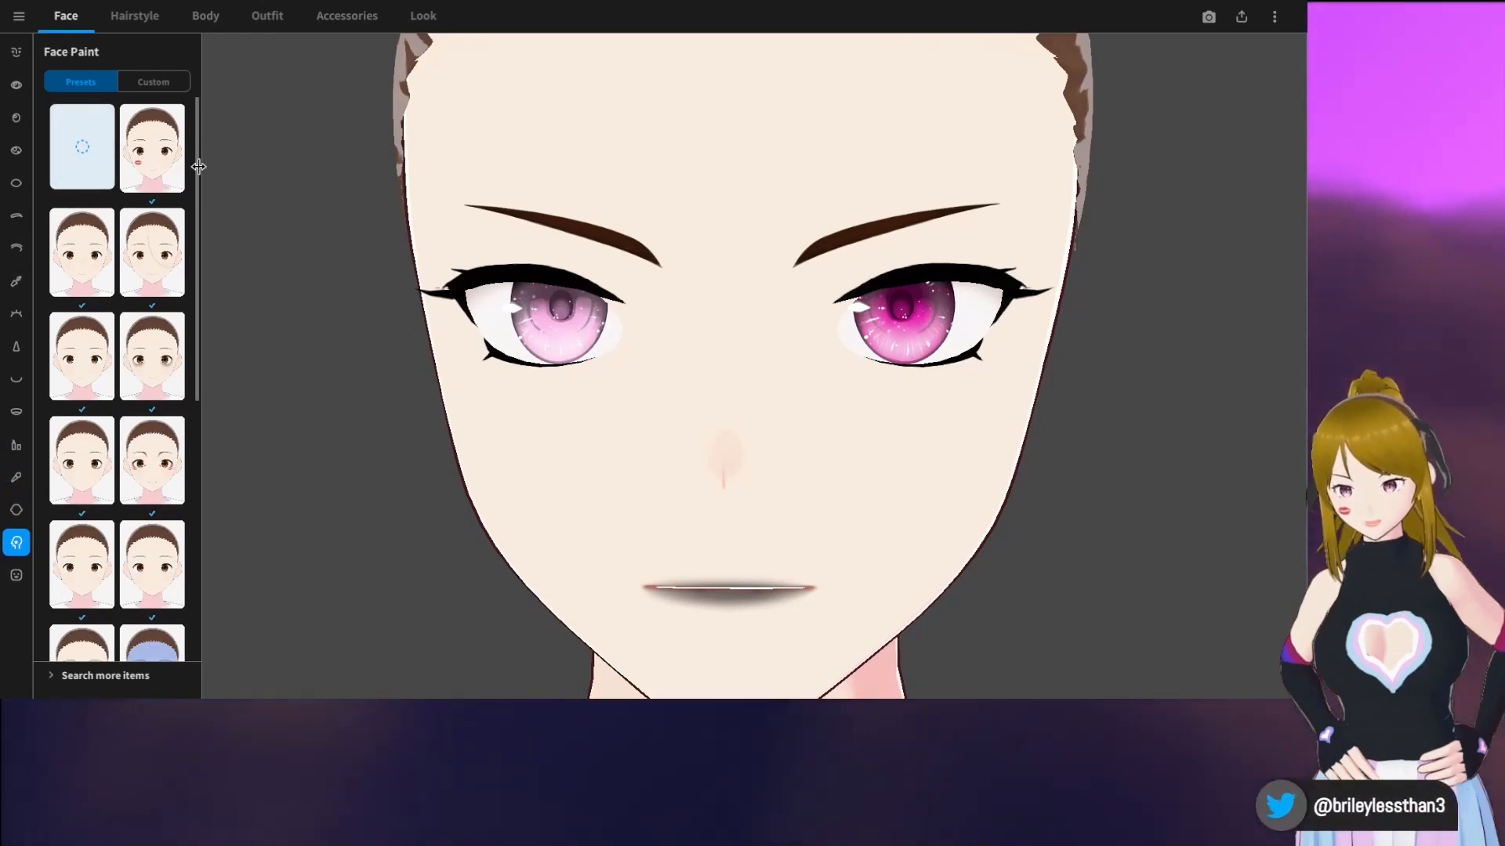
click(149, 80)
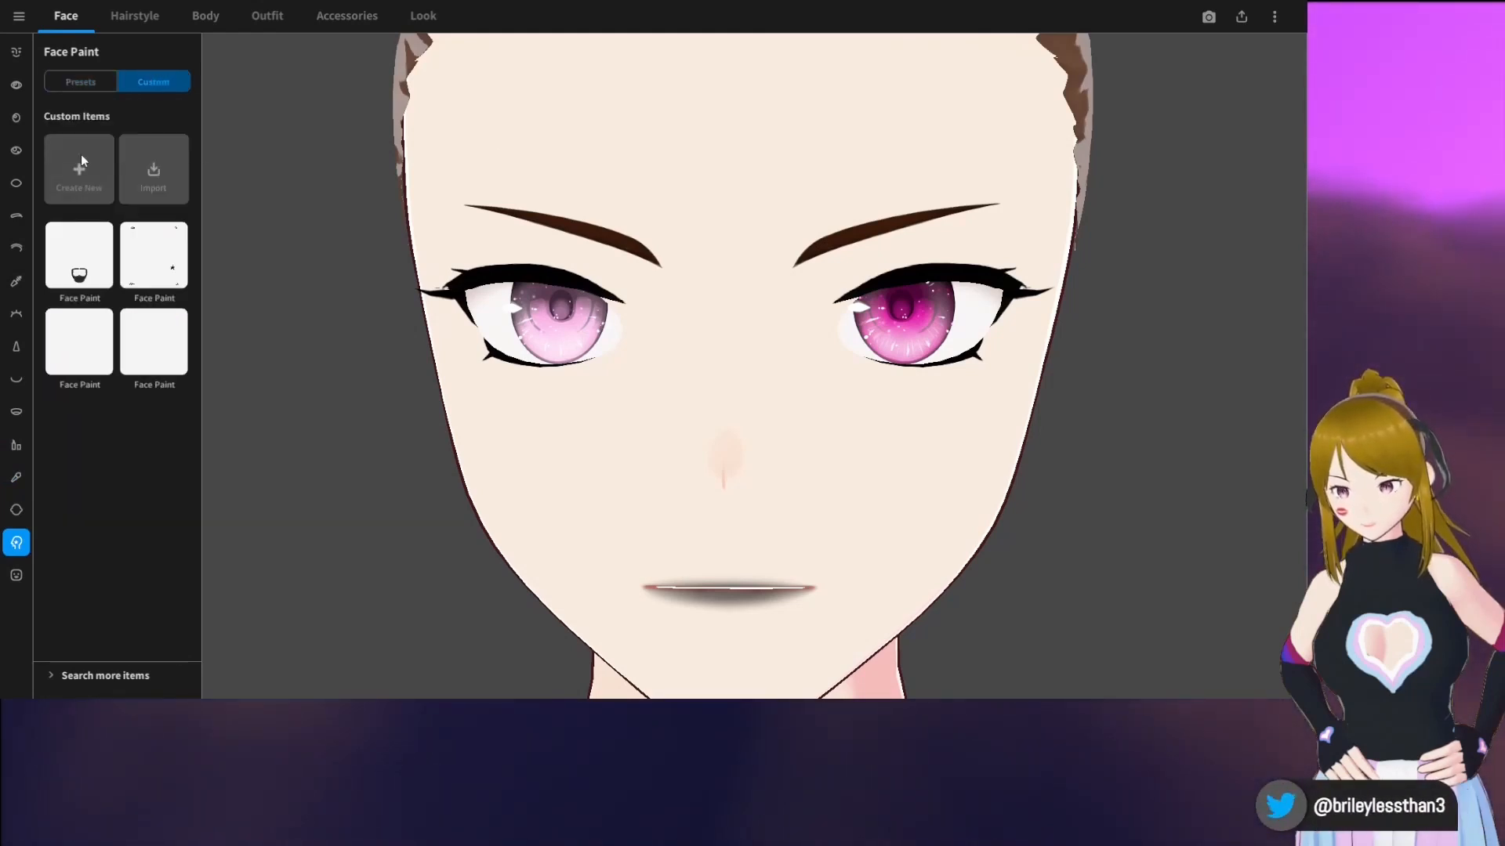
click(79, 255)
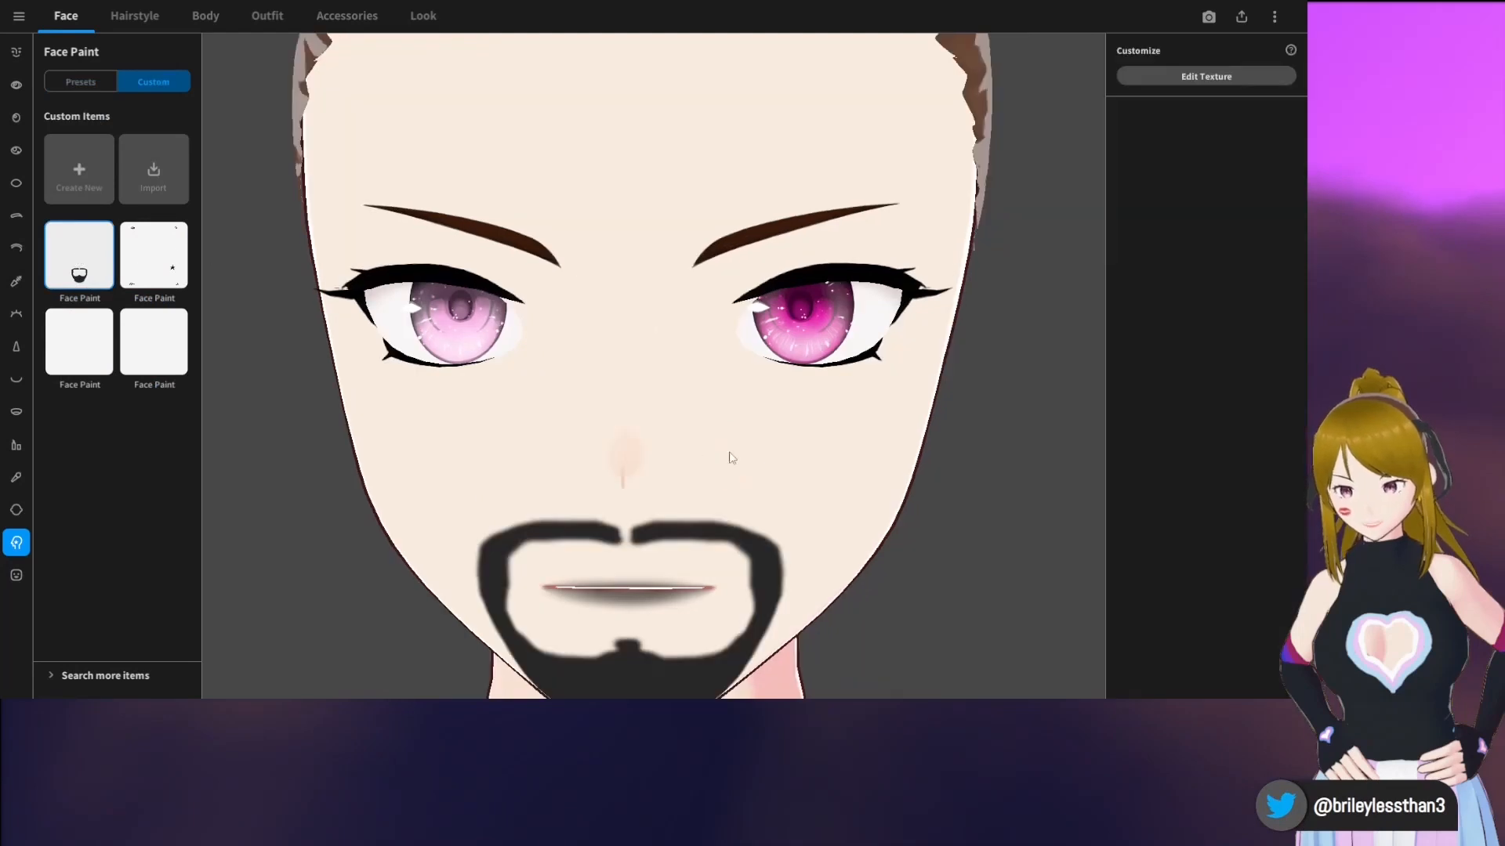
scroll(732, 458, down, 5)
scroll(801, 466, up, 3)
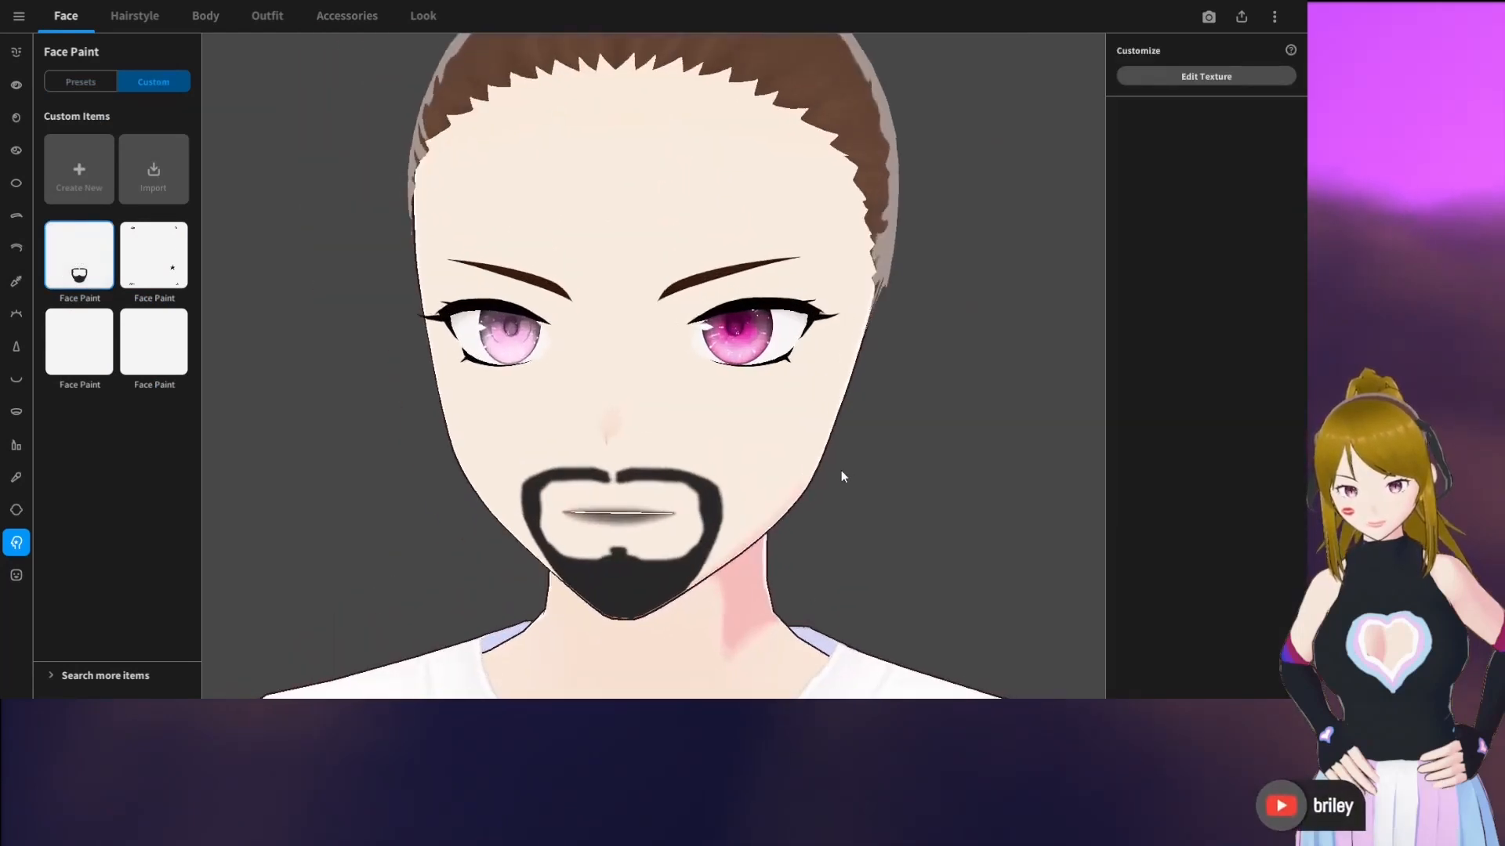
mouse_move(841, 476)
mouse_down()
mouse_move(760, 466)
mouse_move(826, 456)
mouse_move(869, 470)
mouse_up()
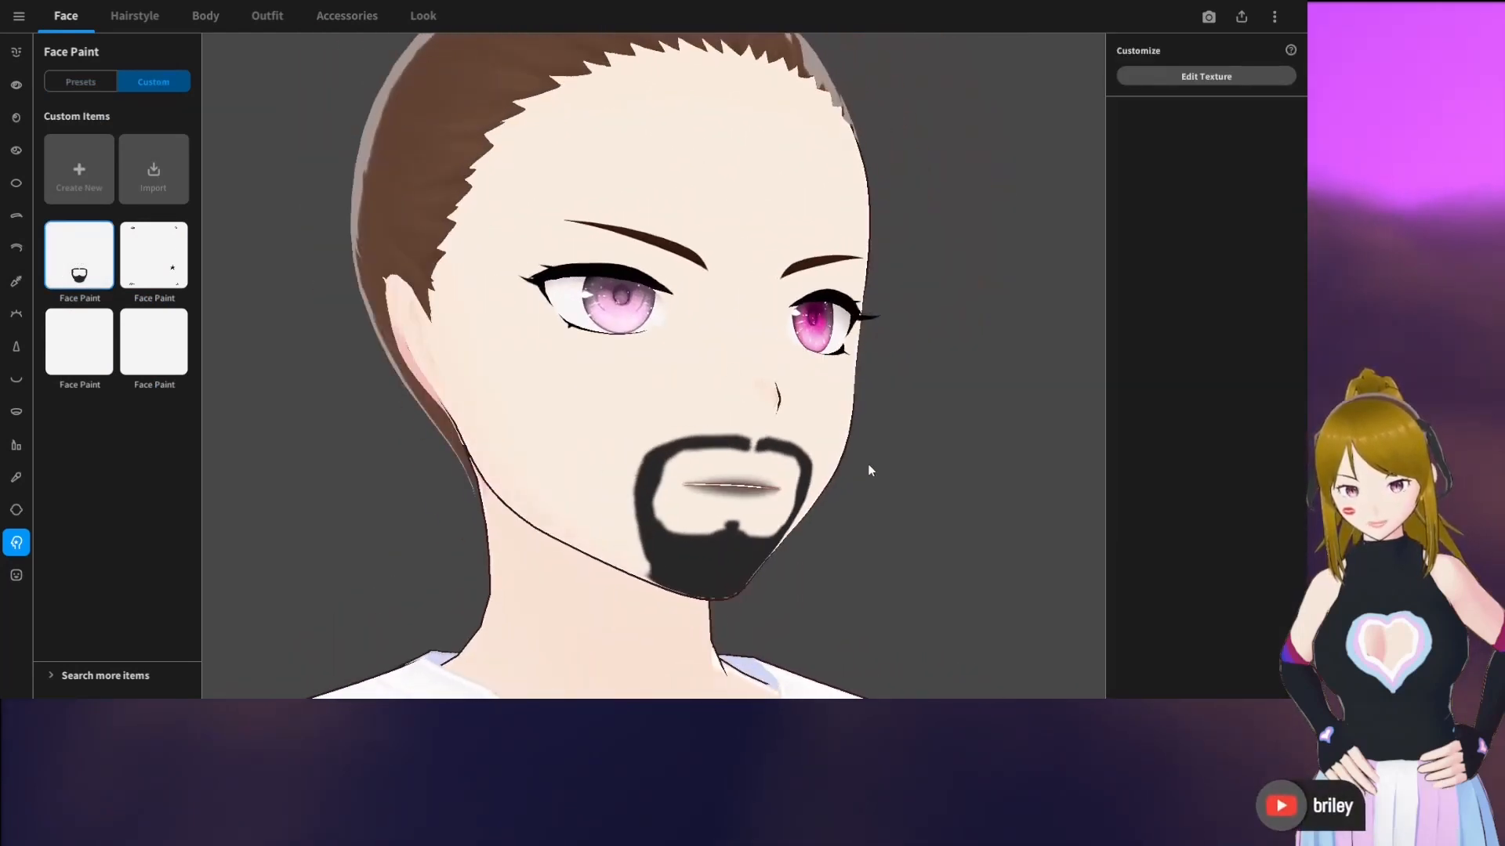
click(153, 255)
mouse_move(792, 368)
mouse_down()
mouse_move(666, 364)
mouse_move(803, 364)
mouse_up()
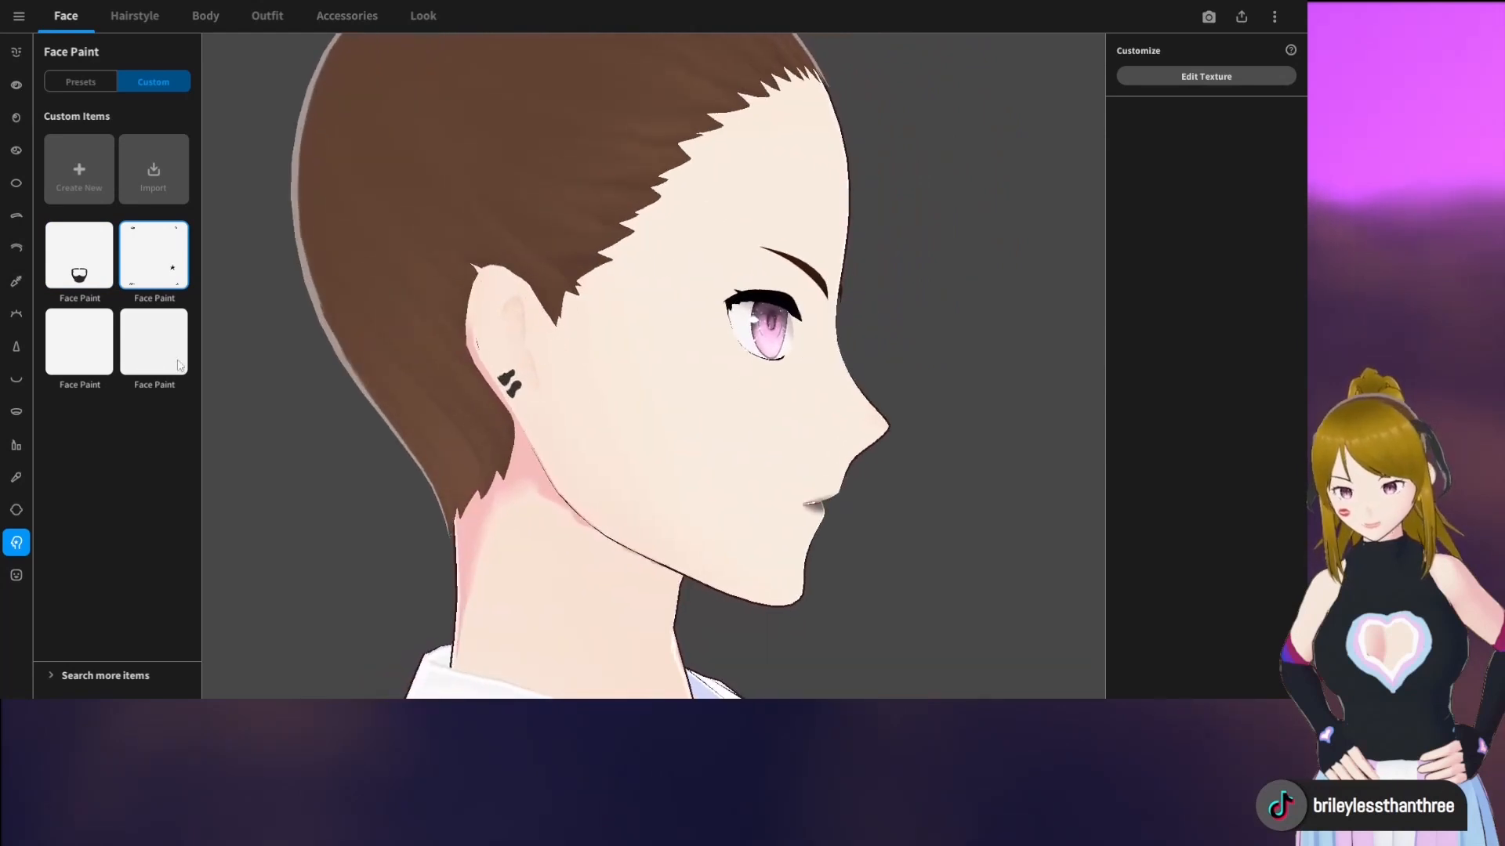
click(107, 351)
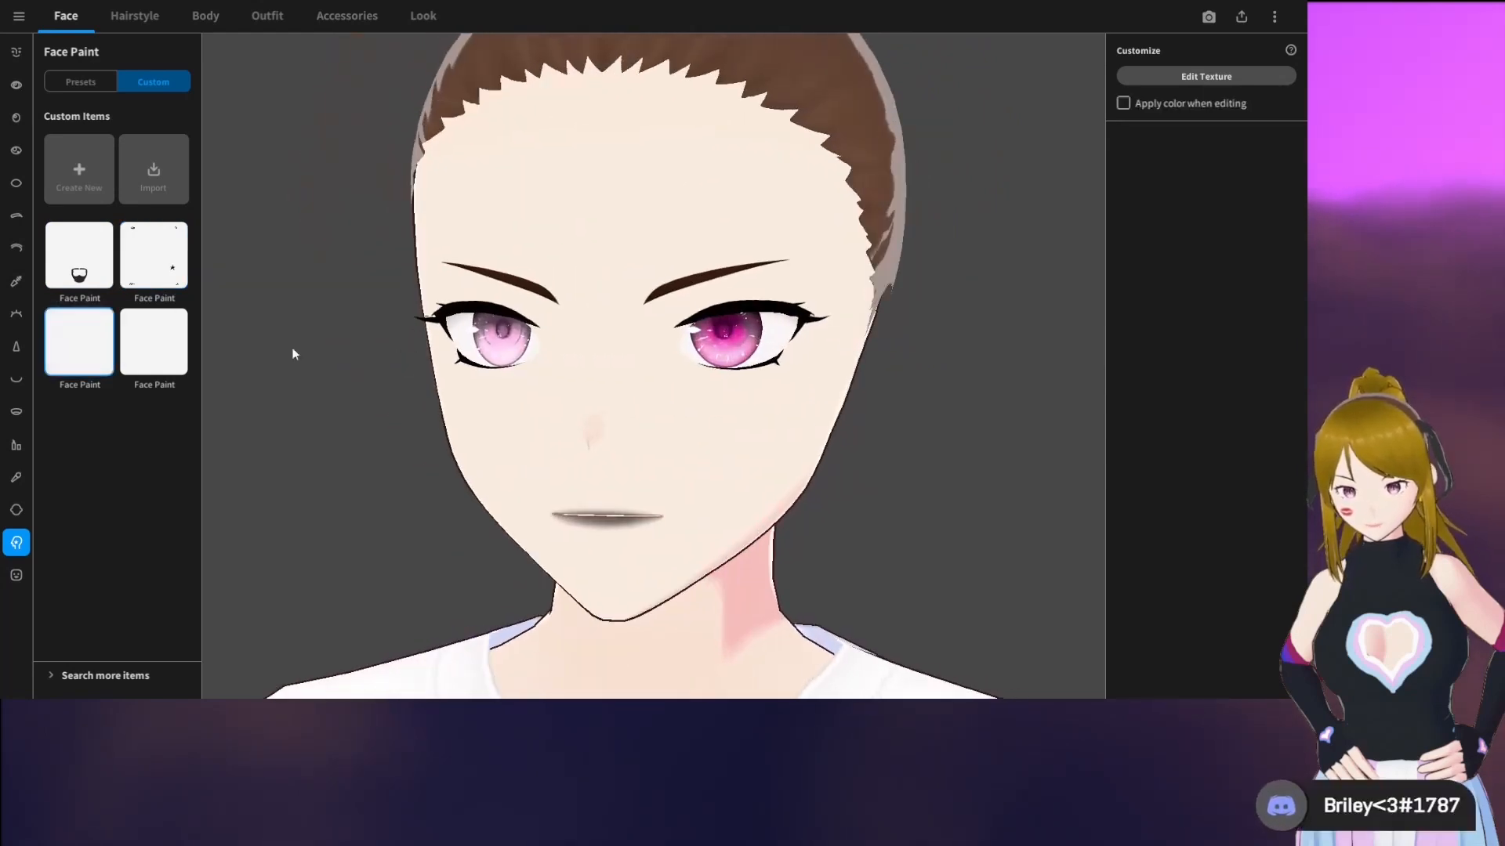
Create a new blank custom face paint and open its texture for editing
click(151, 347)
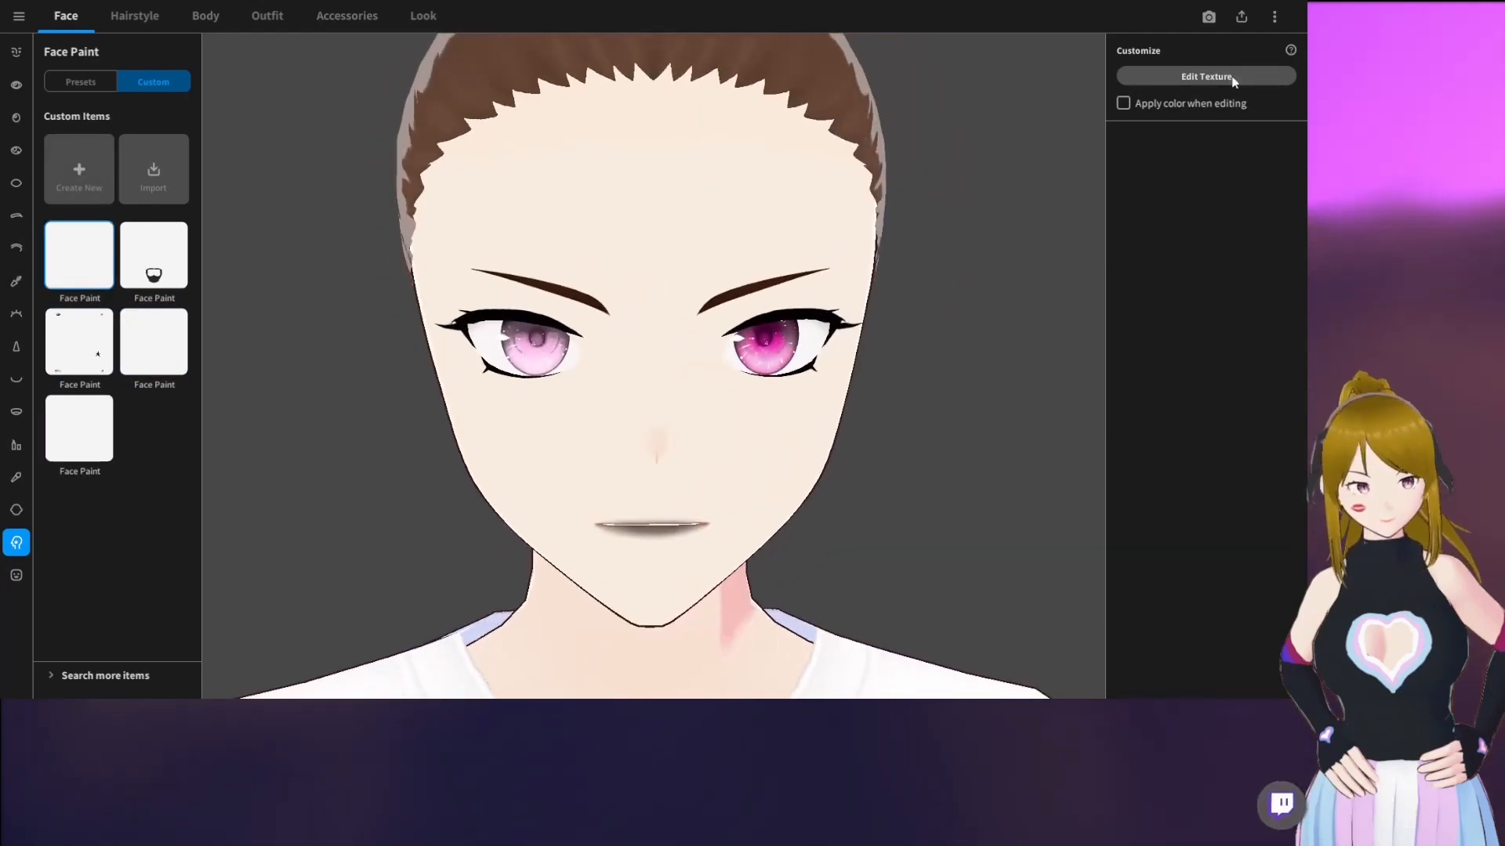
click(1197, 78)
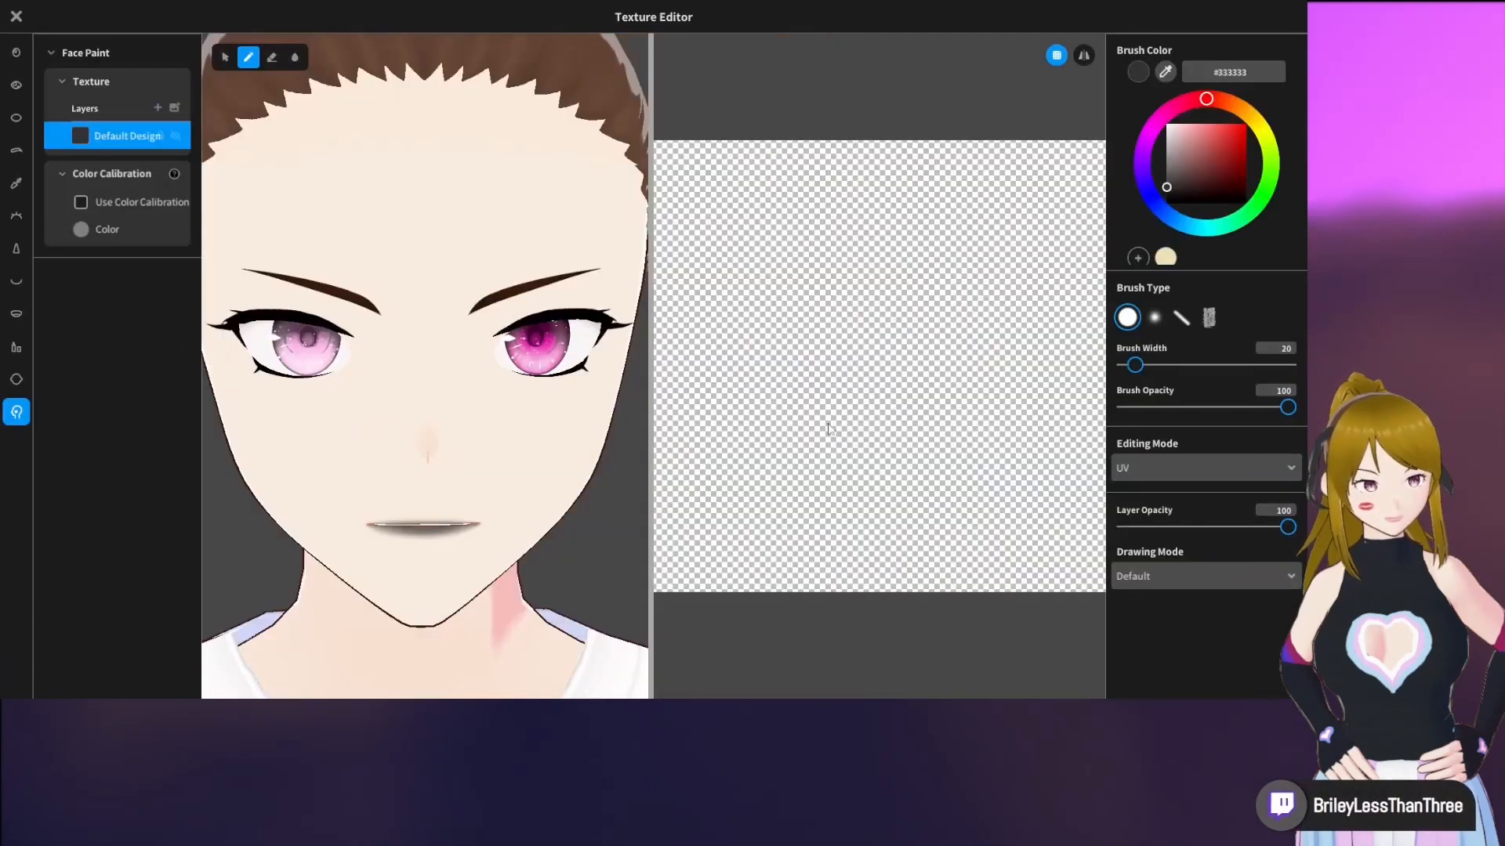
scroll(556, 313, up, 2)
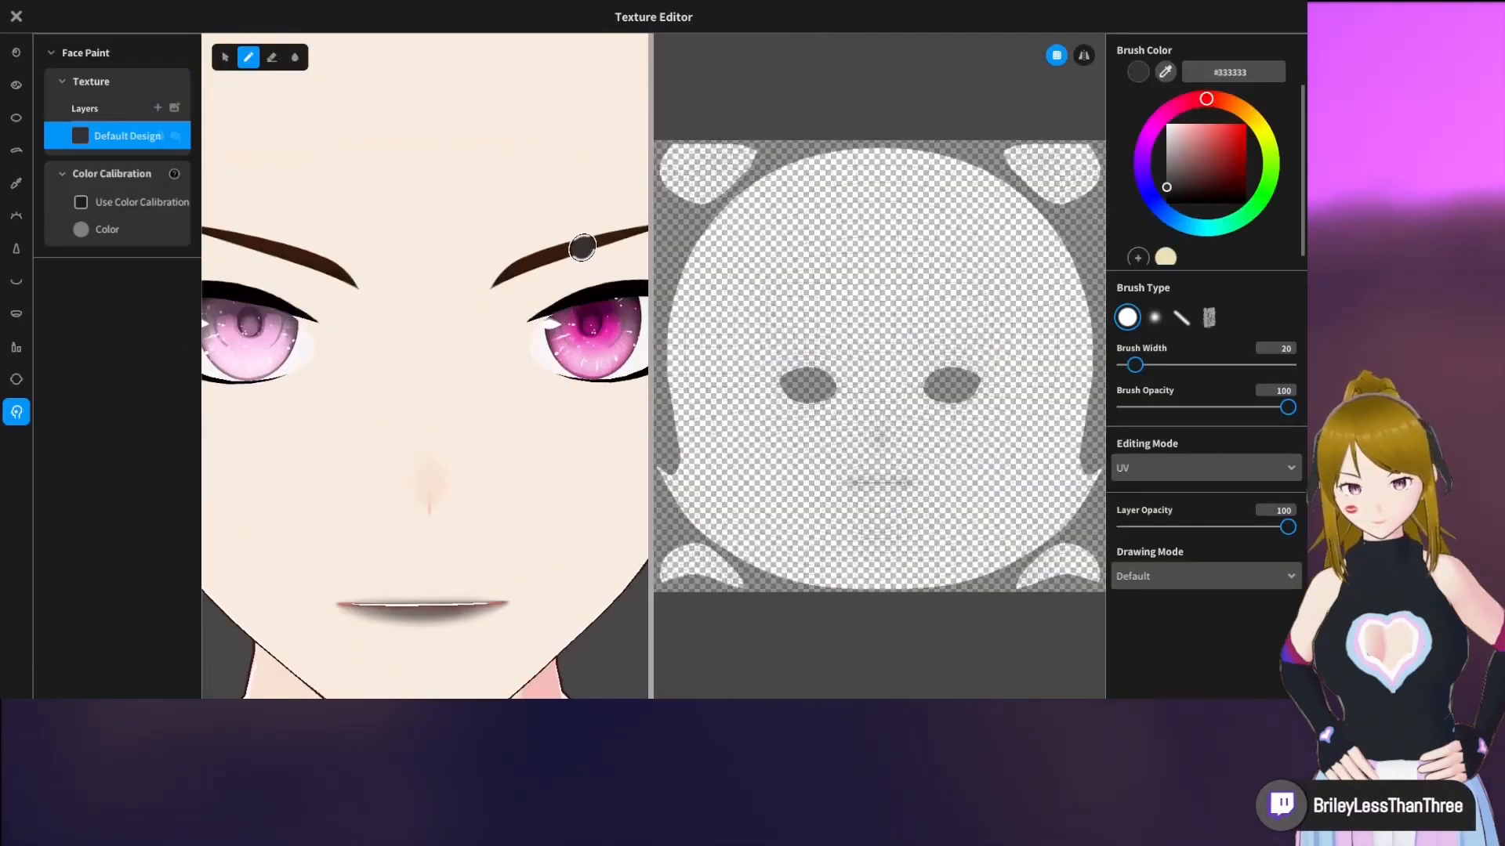
Try painting a #333333 stroke along the eyebrow on the 3D face with the round brush at width 20
middle_drag(585, 243, 455, 312)
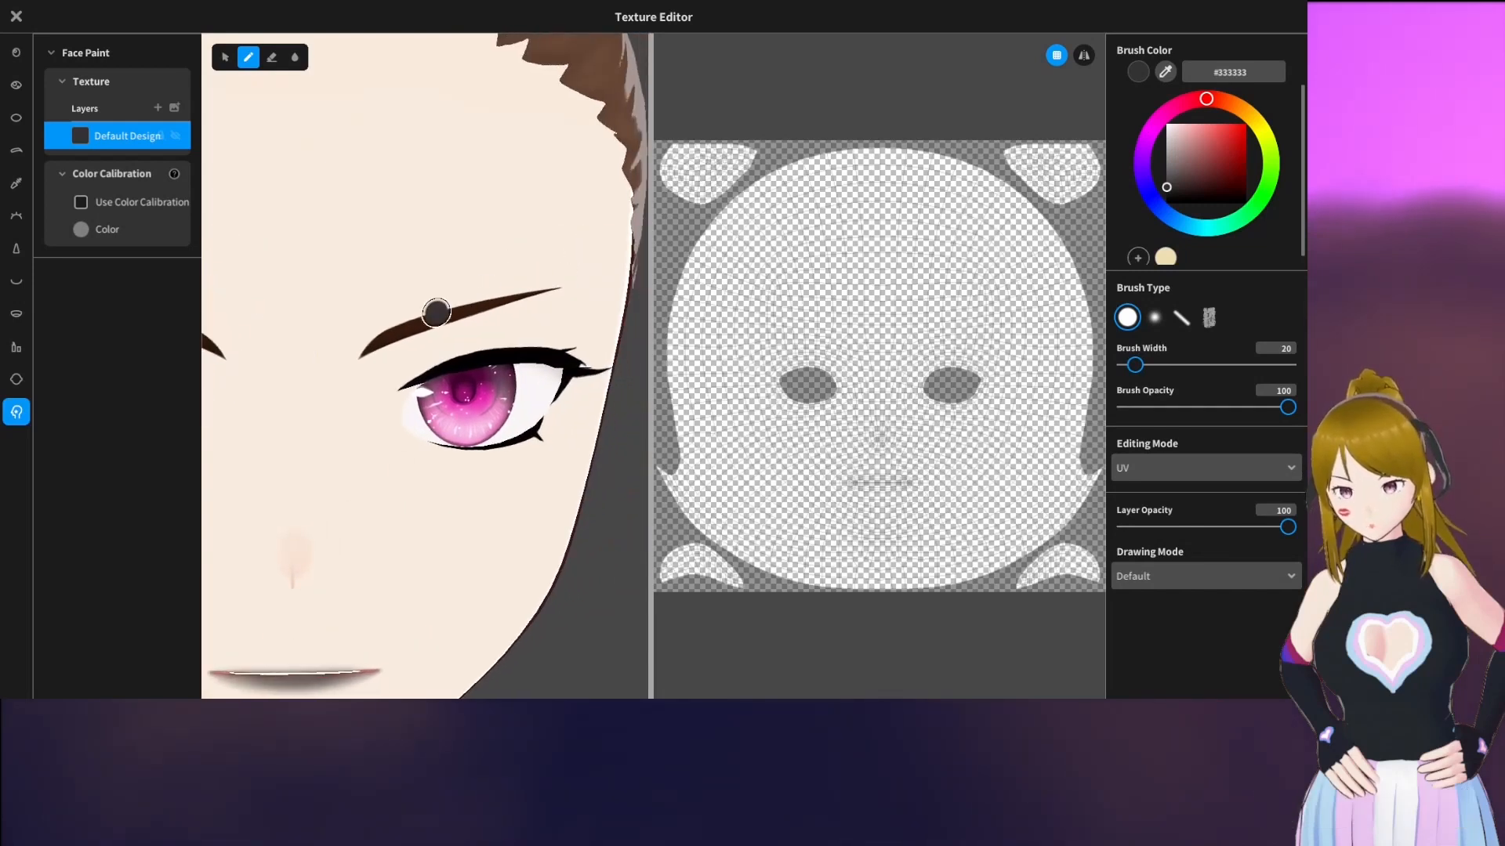
drag(437, 313, 383, 316)
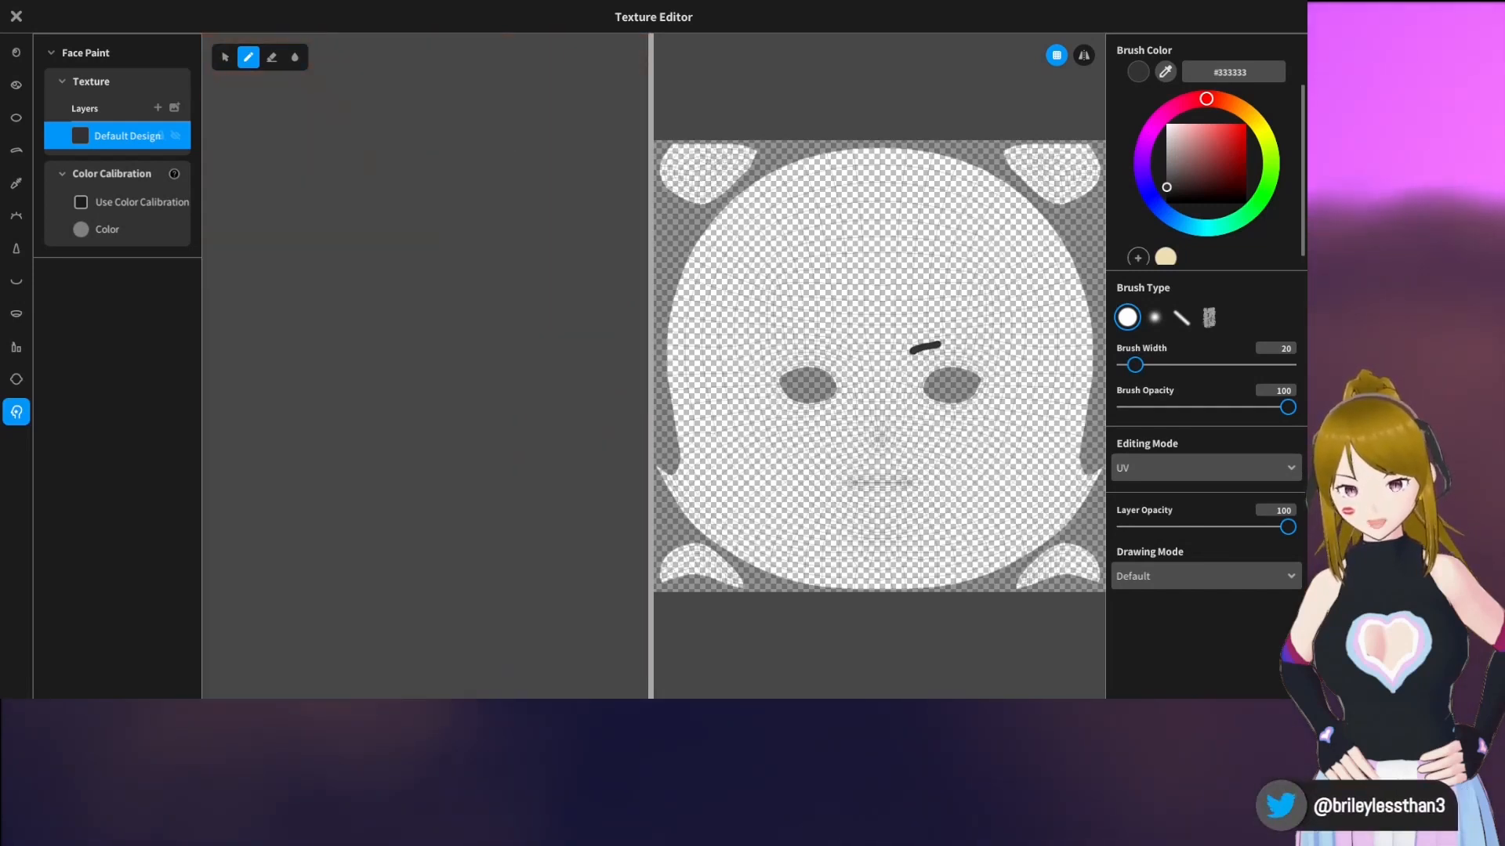
right_drag(565, 280, 371, 231)
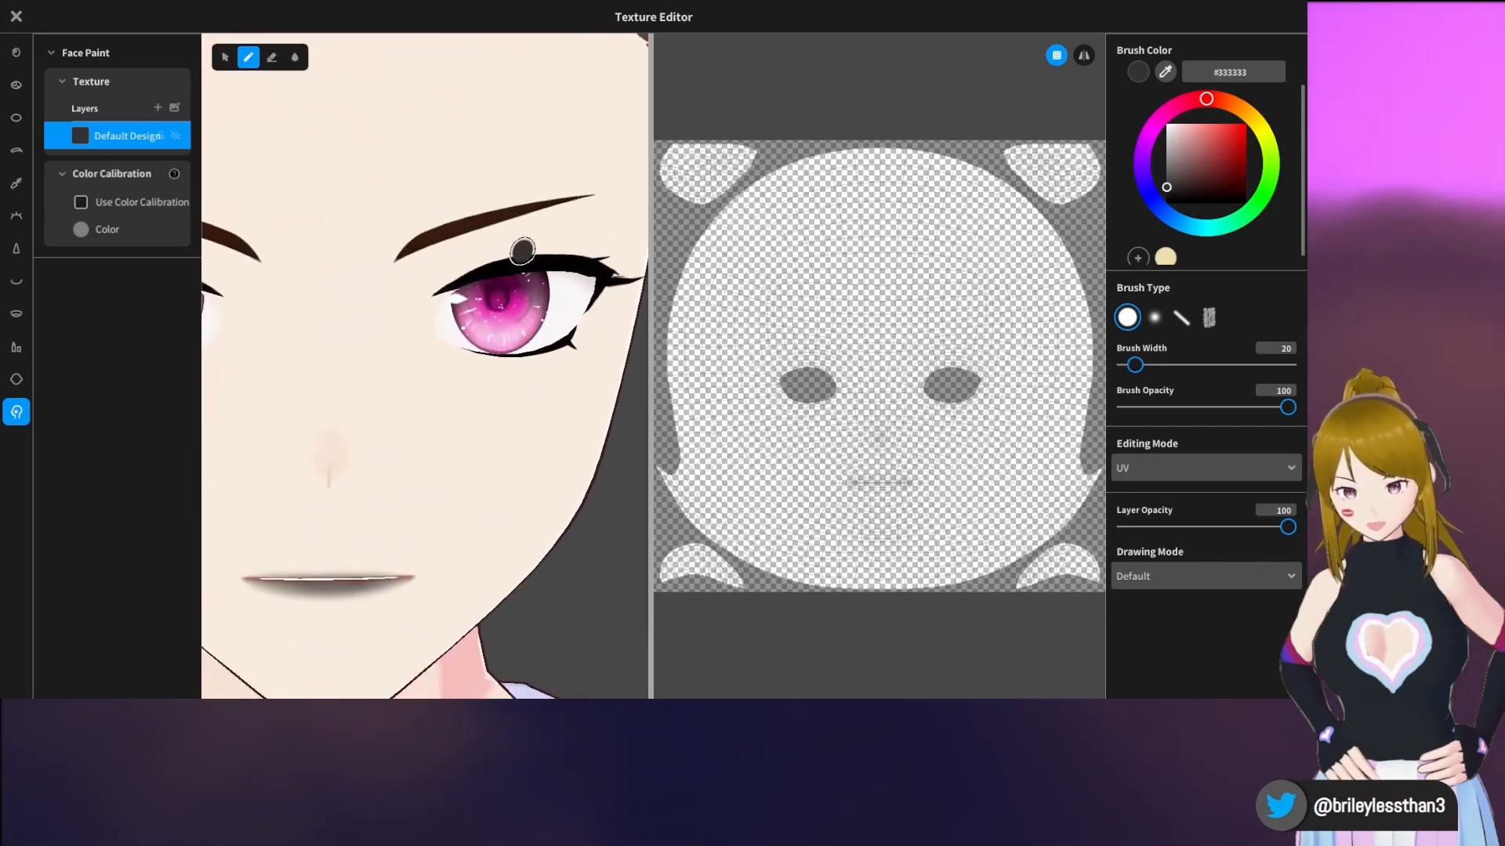
Paint small #333333 dots above and below the eyebrow and a mark at the lip's corner with the round brush at width 8
drag(1132, 366, 1125, 367)
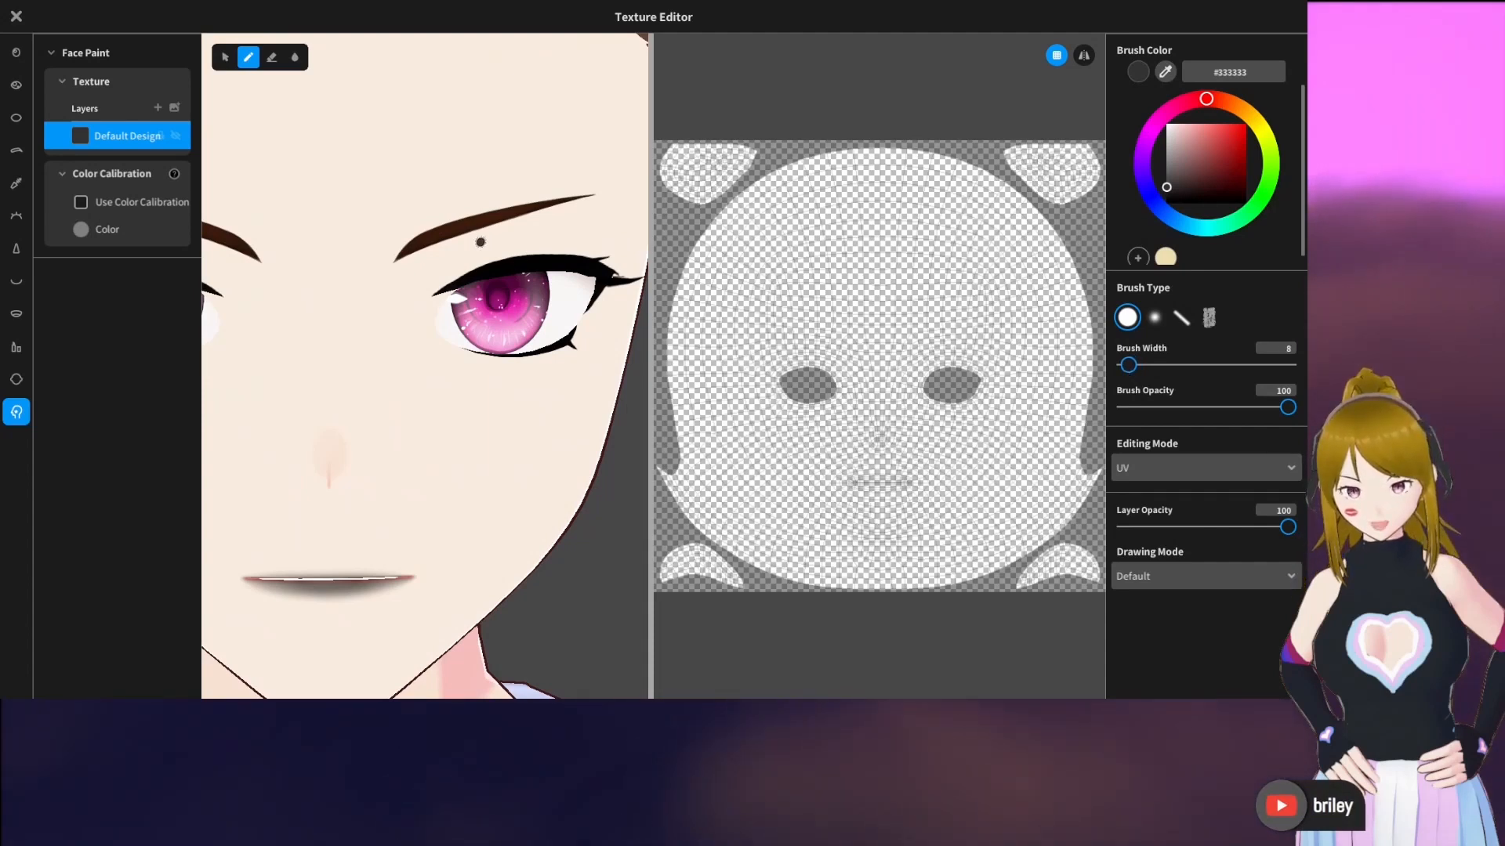
click(469, 205)
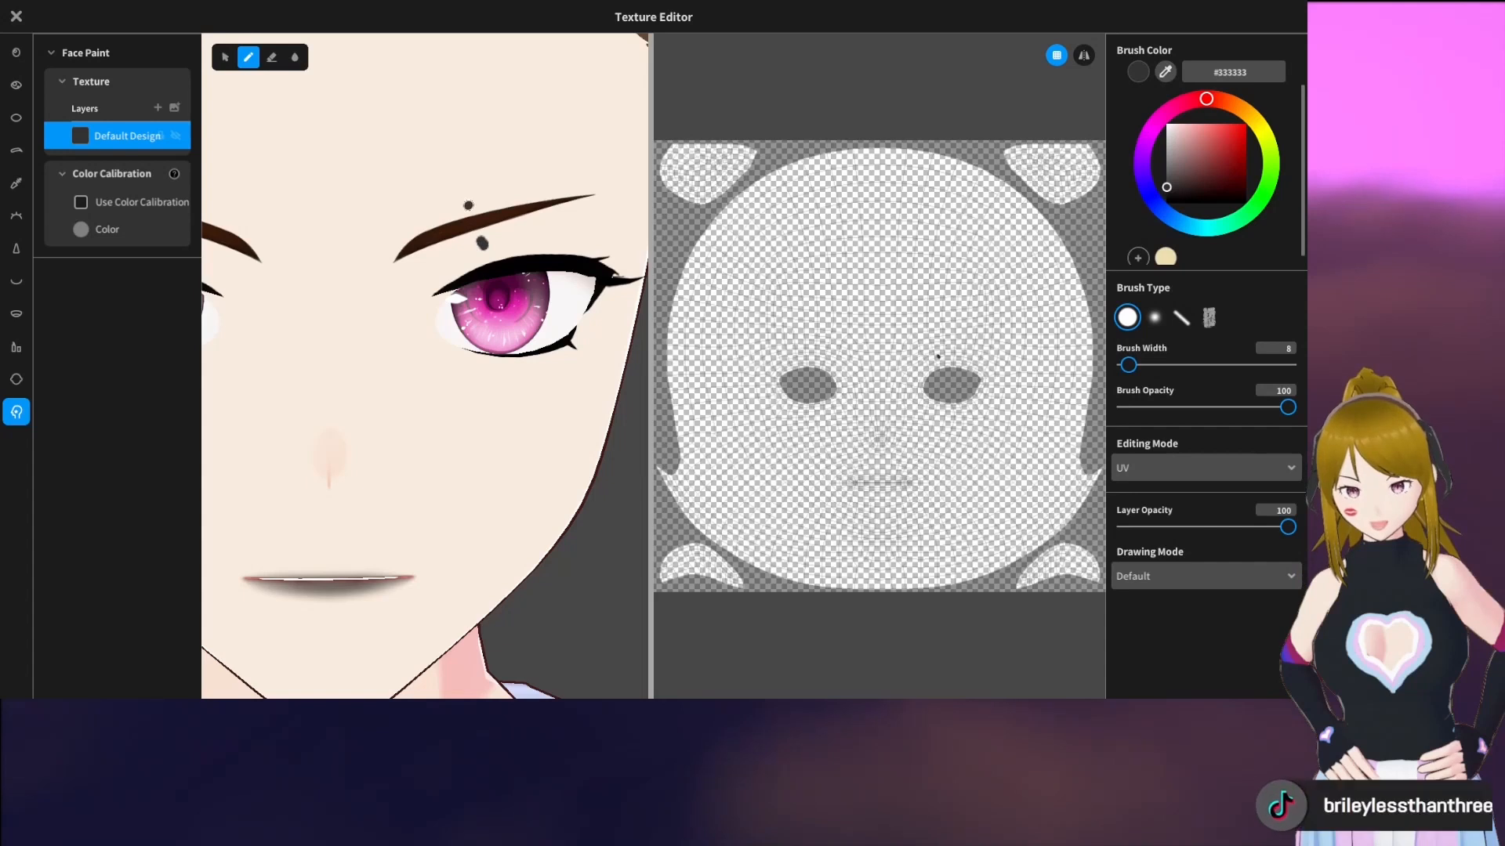
click(467, 203)
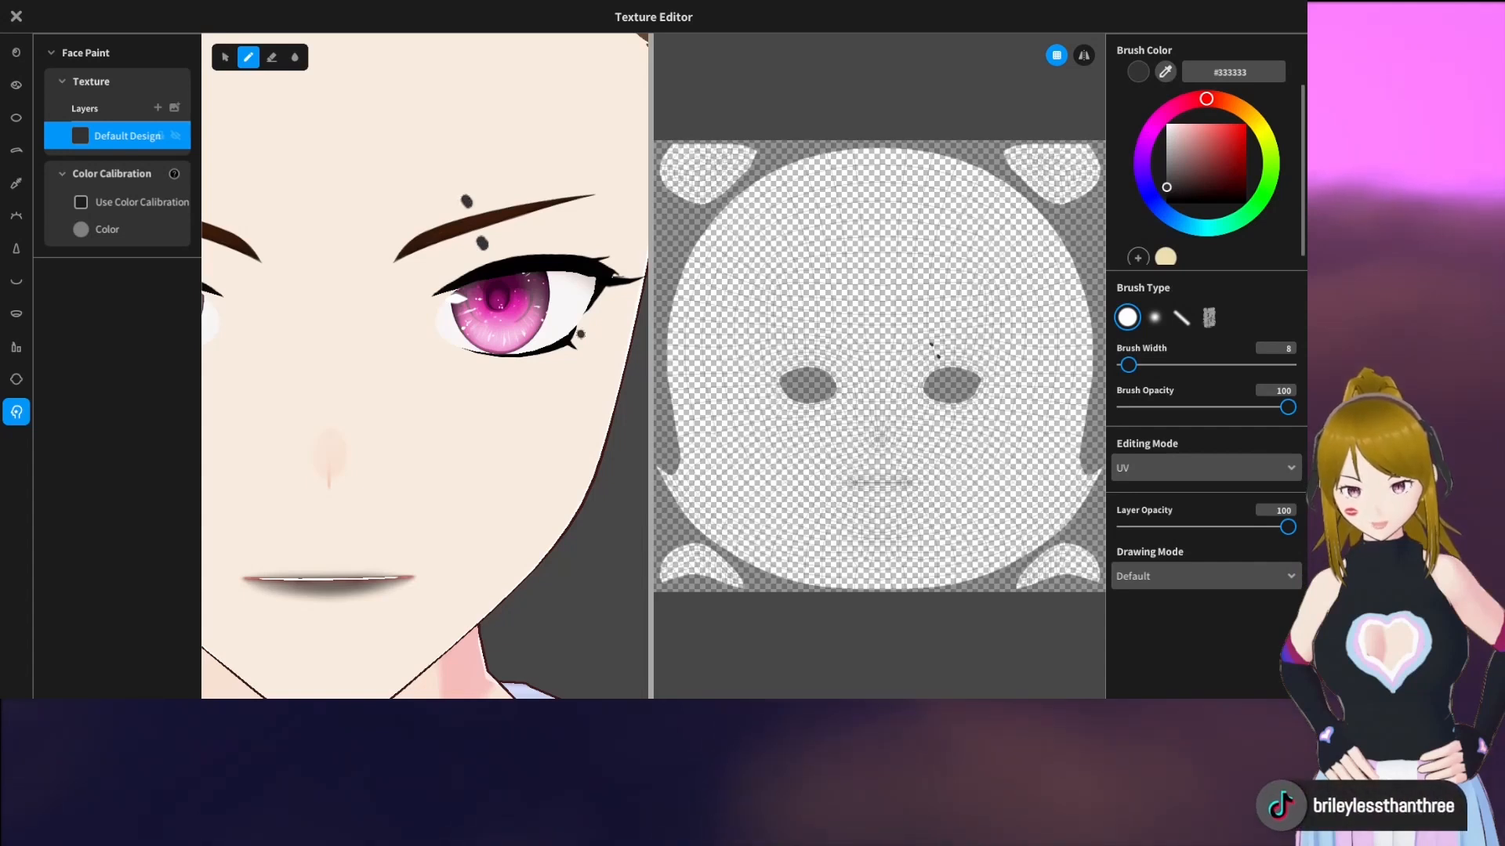
scroll(527, 364, down, 2)
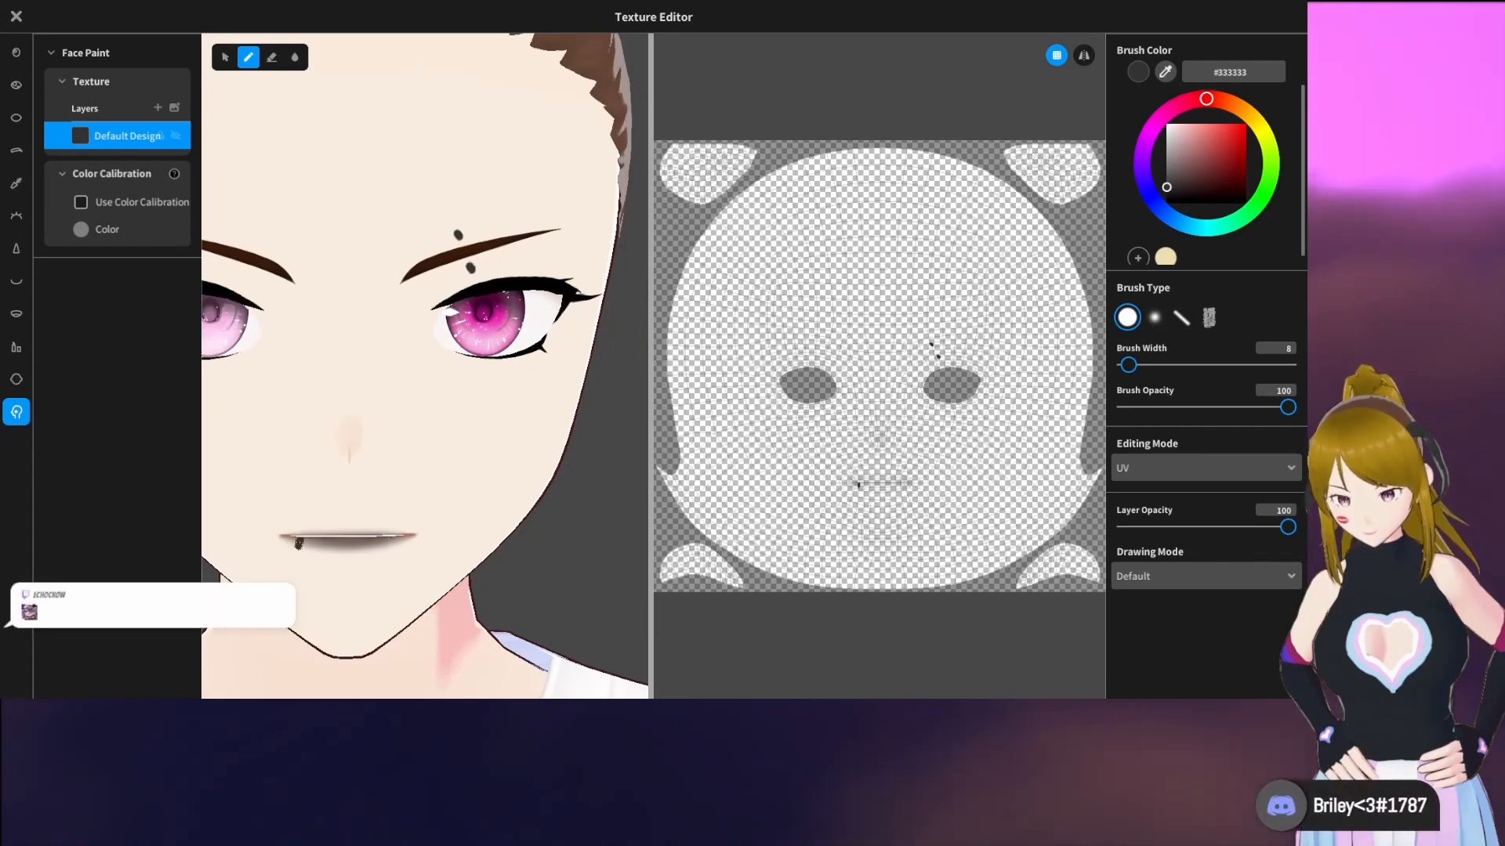
Save the edited face paint and close its texture for editing
scroll(470, 510, down, 3)
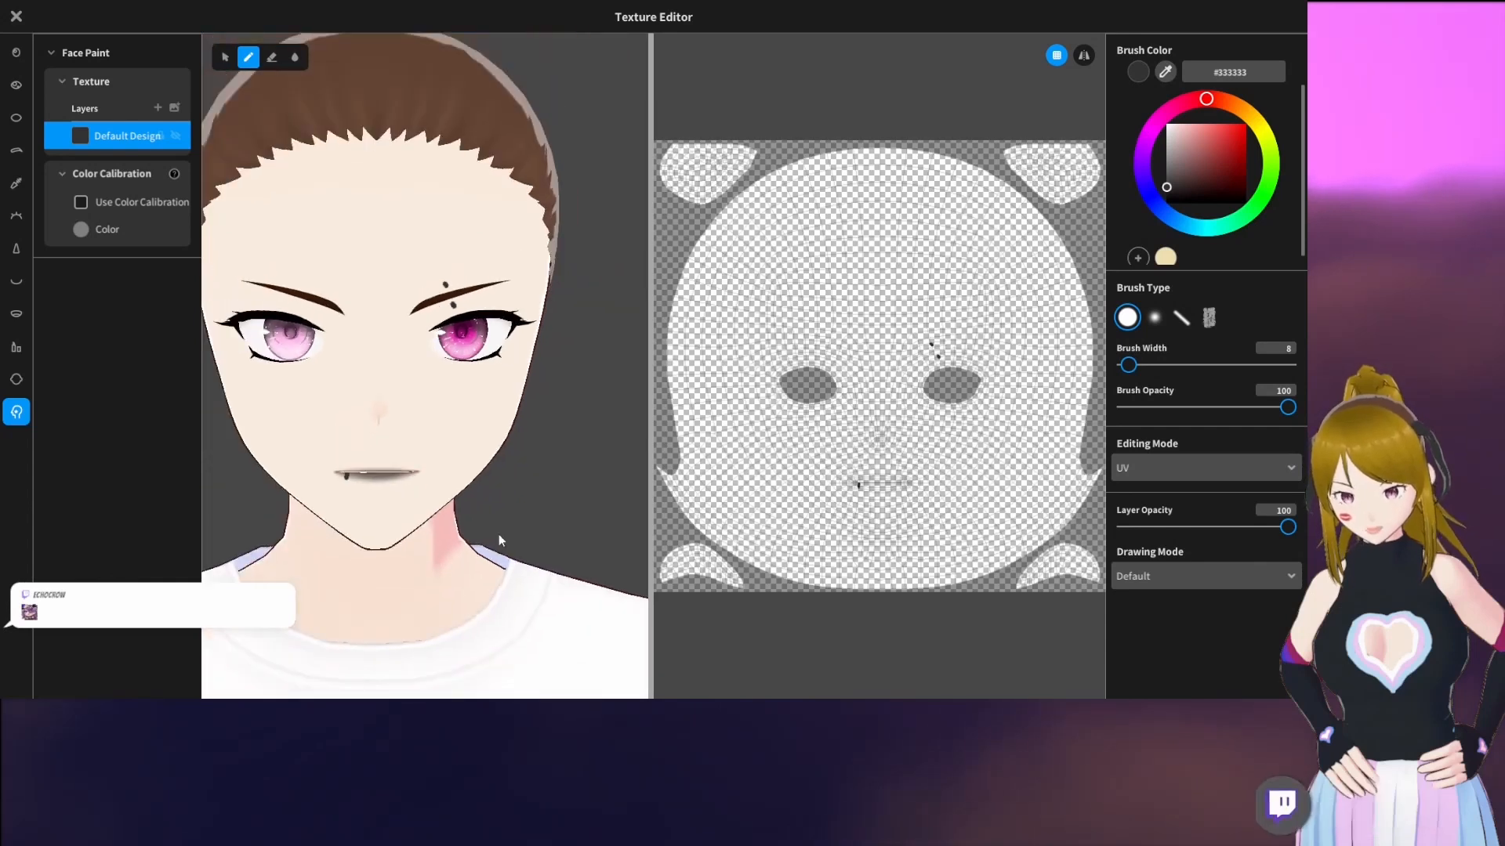
scroll(569, 472, down, 1)
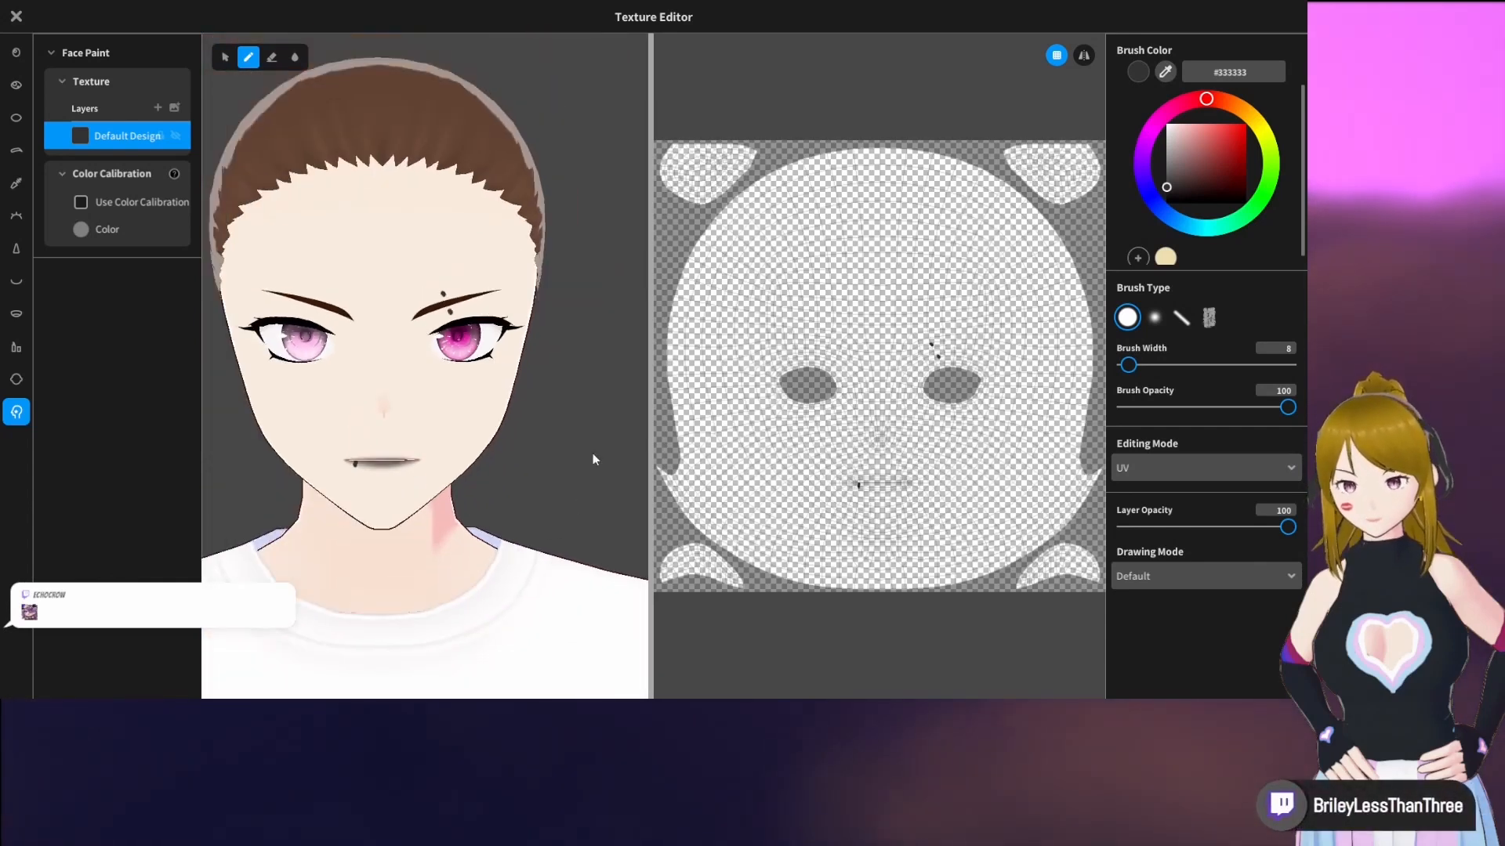
click(16, 15)
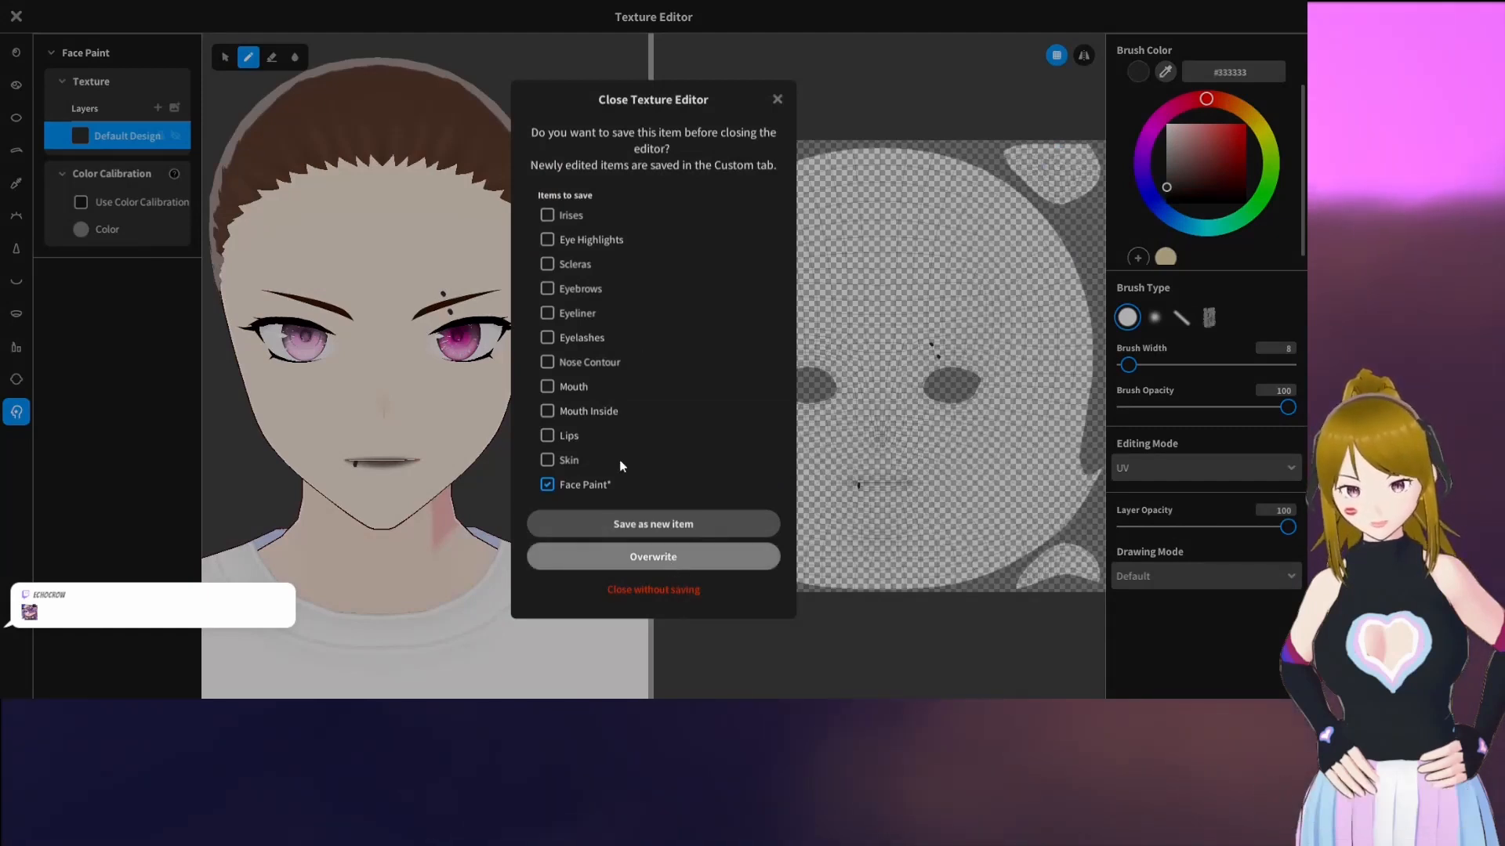
scroll(771, 534, down, 3)
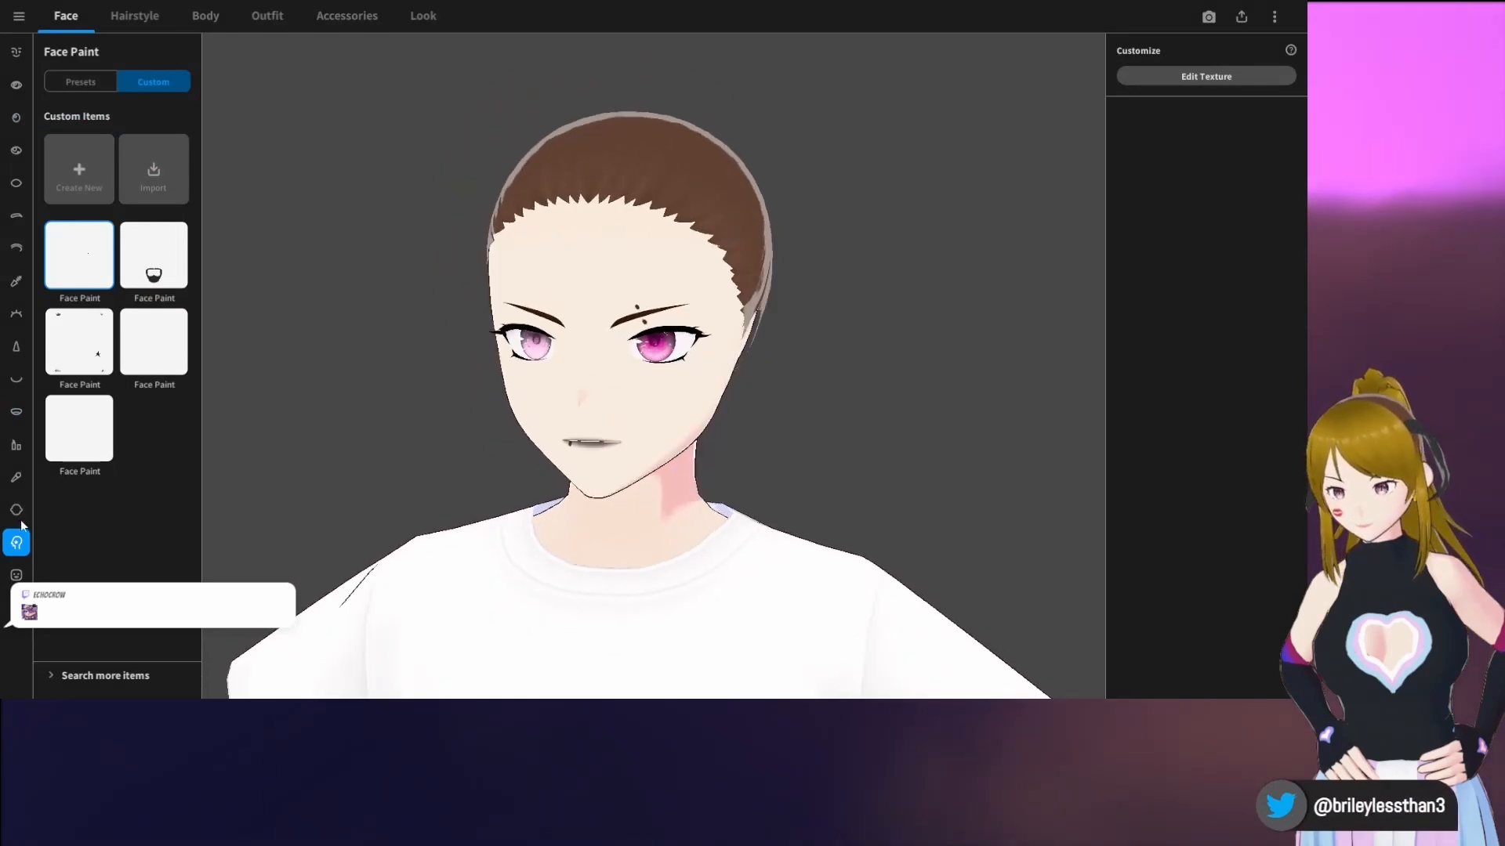
Preview the Angry, Happy, Surprised and Sad expressions on the face, and return it to Neutral
click(14, 577)
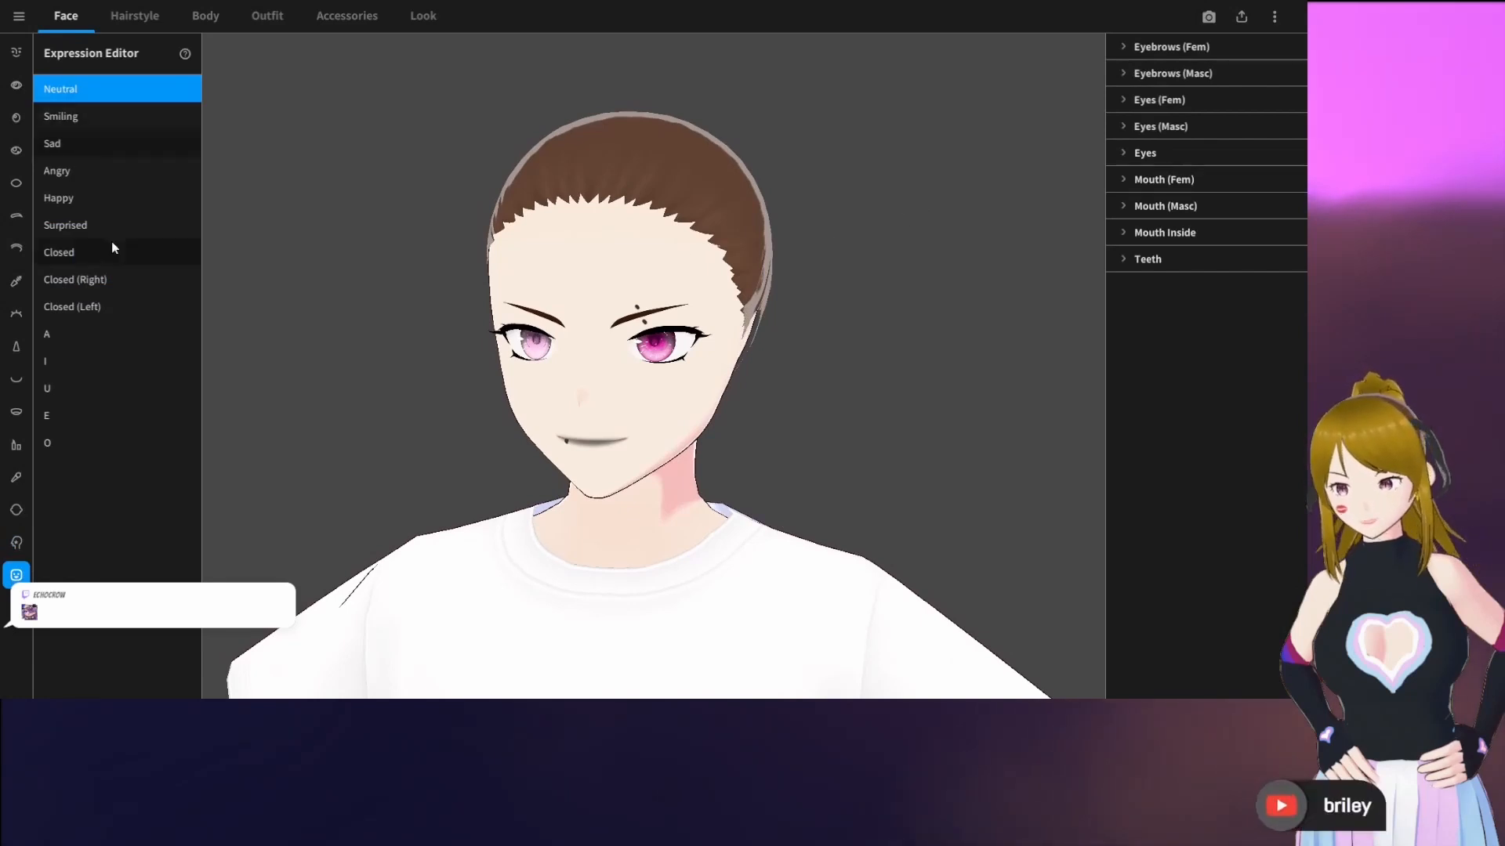
click(85, 170)
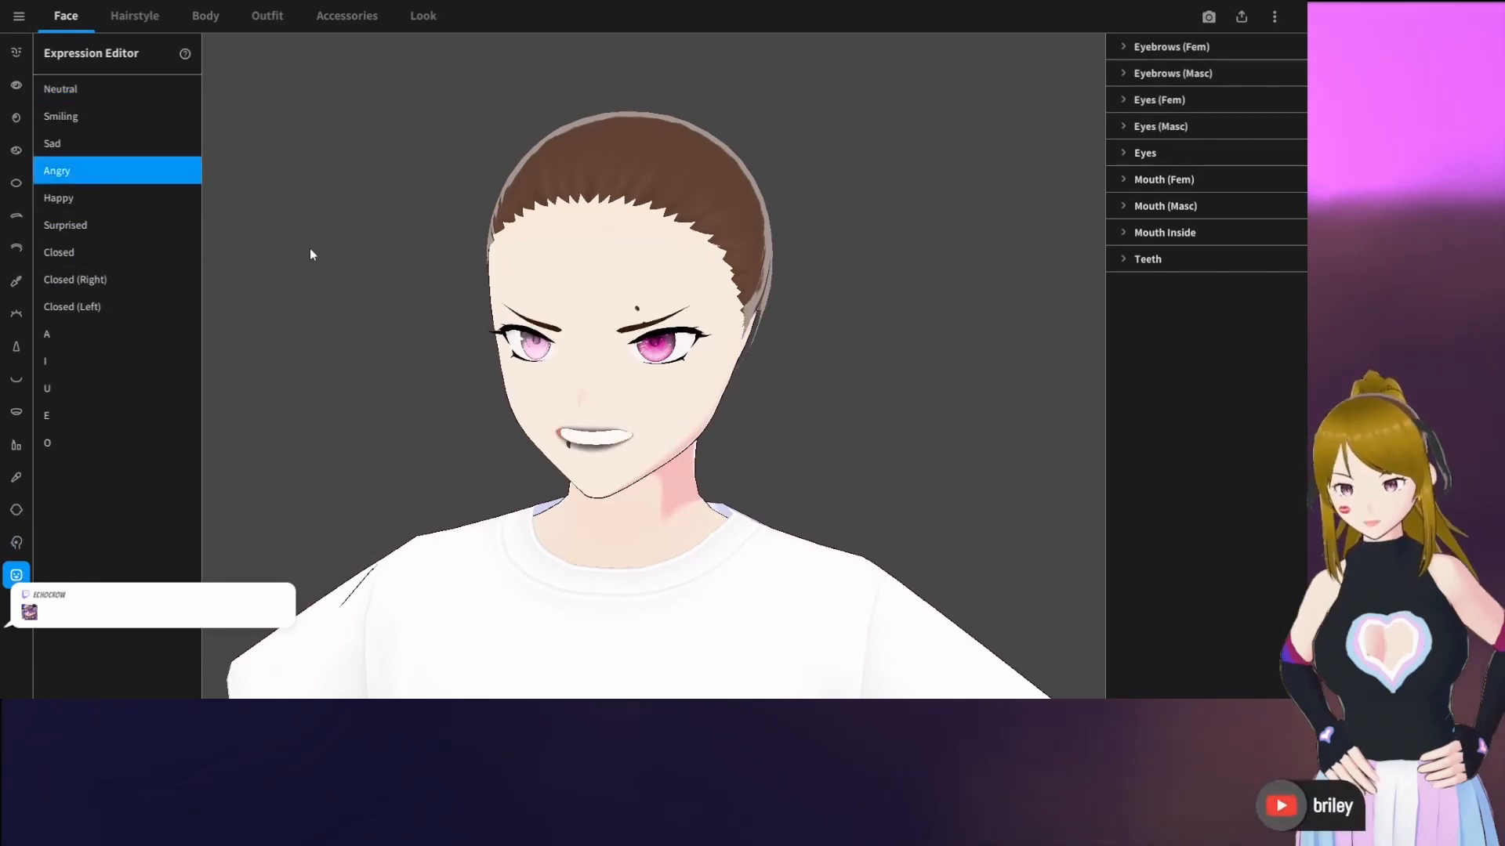
click(98, 200)
click(94, 228)
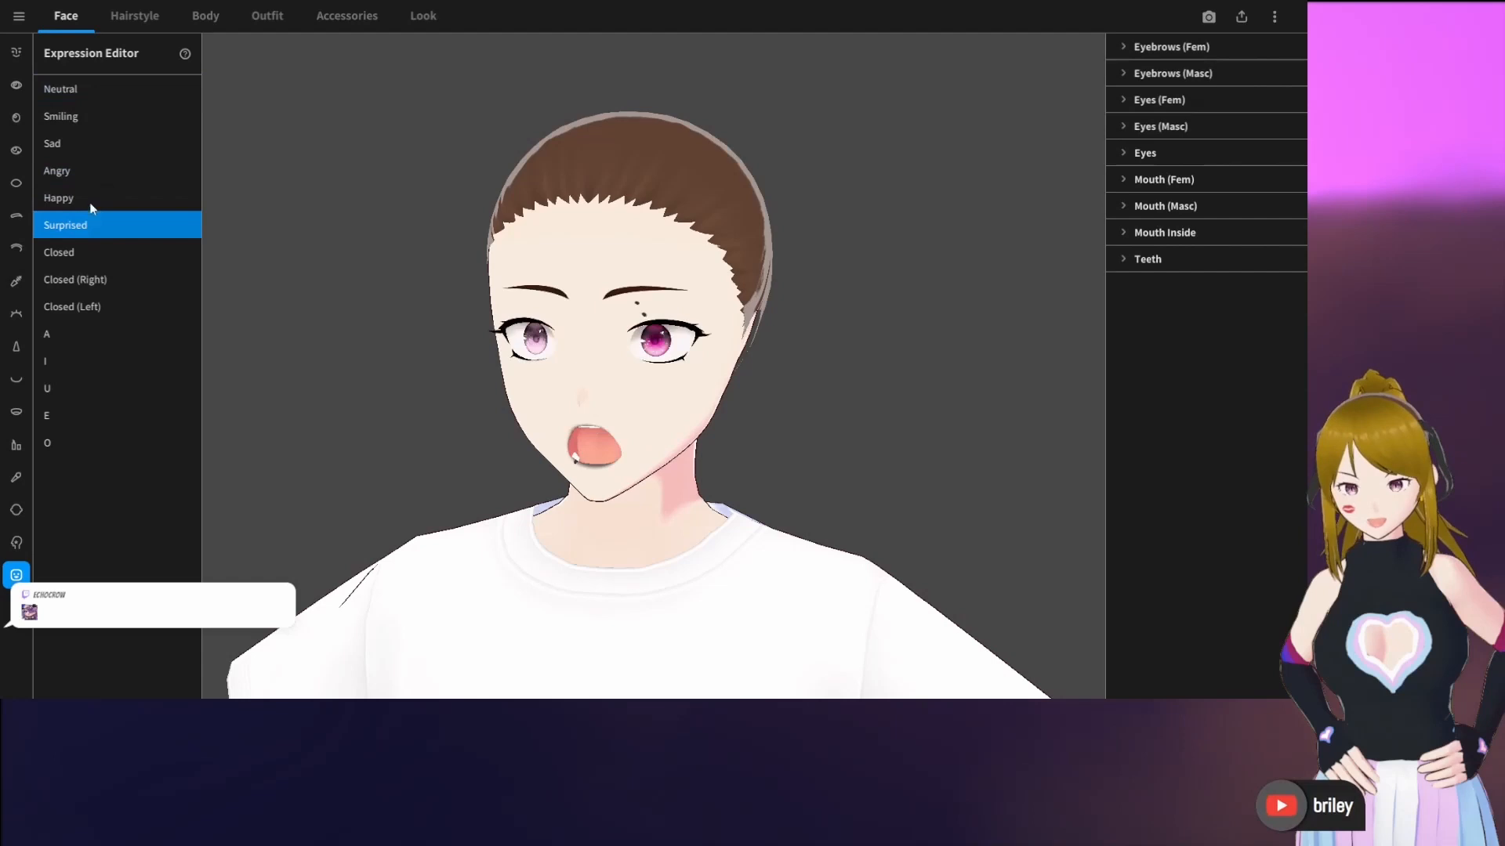
click(91, 143)
click(94, 95)
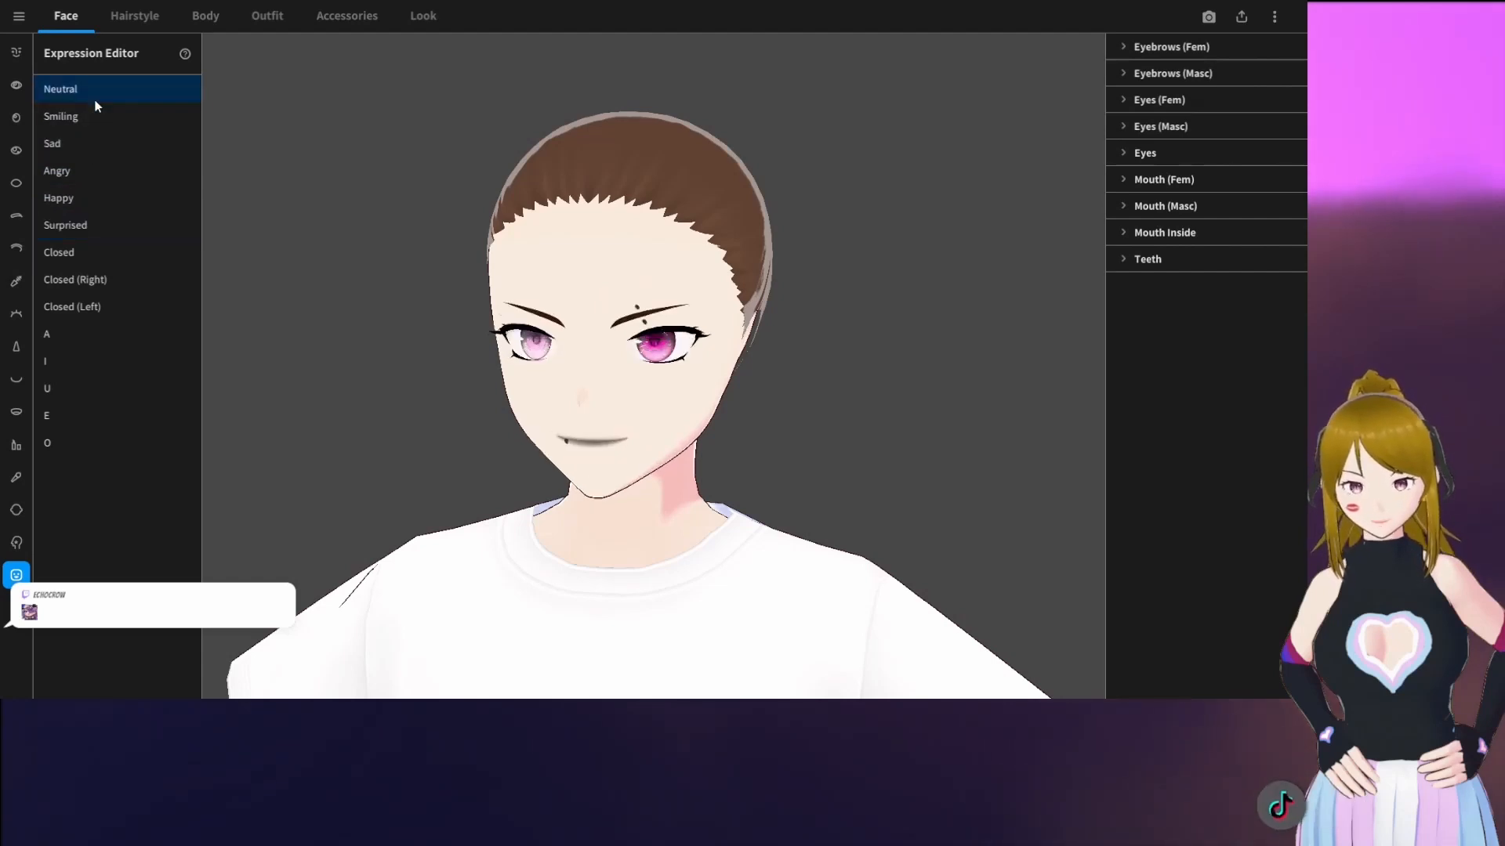
Preview the Closed, Closed (Right), Closed (Left), Happy, Angry and Smiling expressions to examine the painted marks, and return to Neutral
click(113, 259)
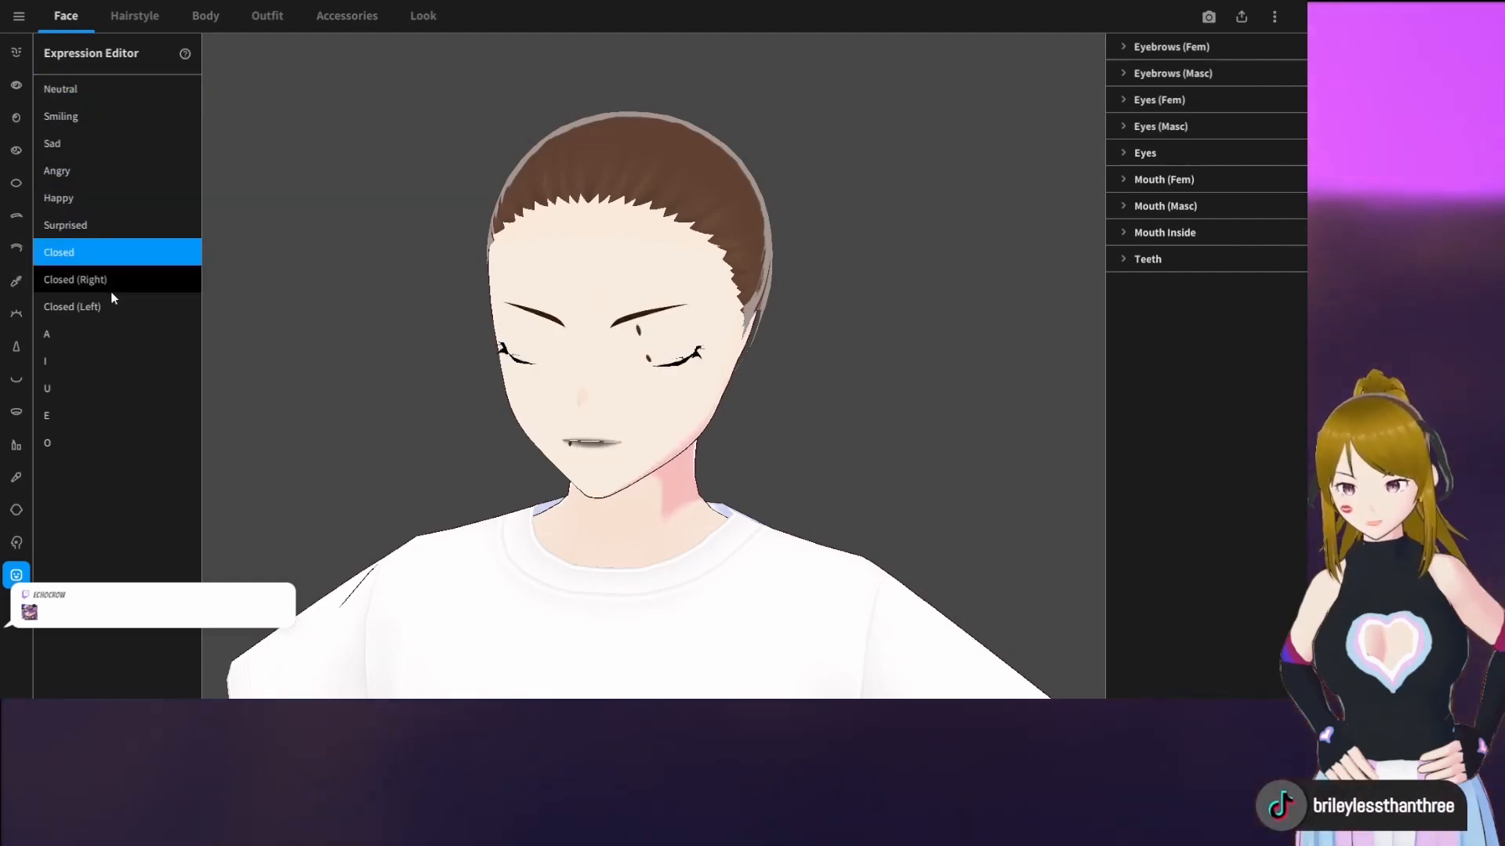
click(110, 289)
click(110, 311)
click(115, 169)
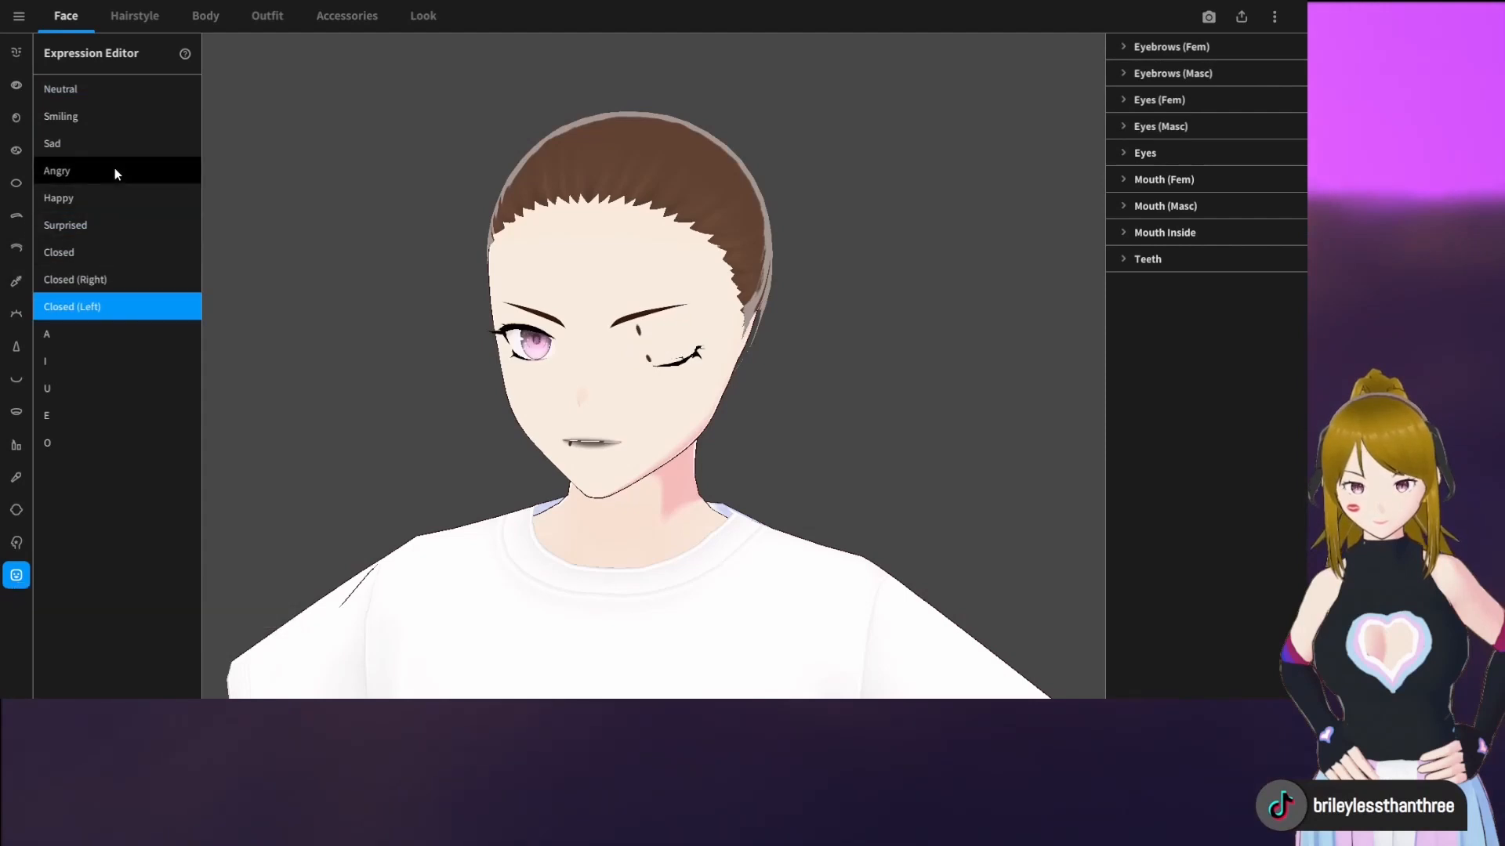
click(108, 301)
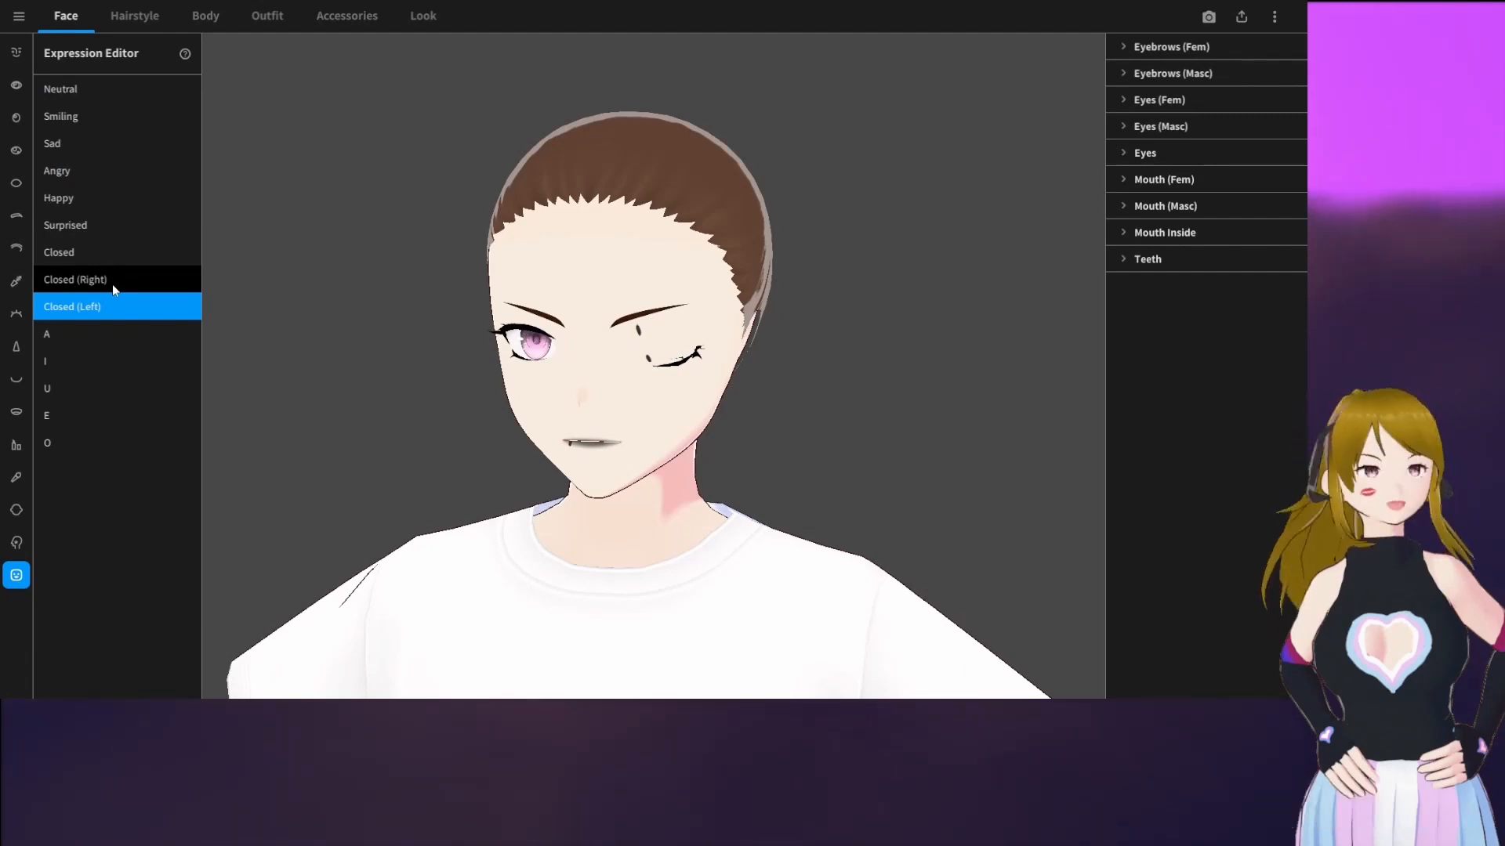
click(111, 284)
click(113, 261)
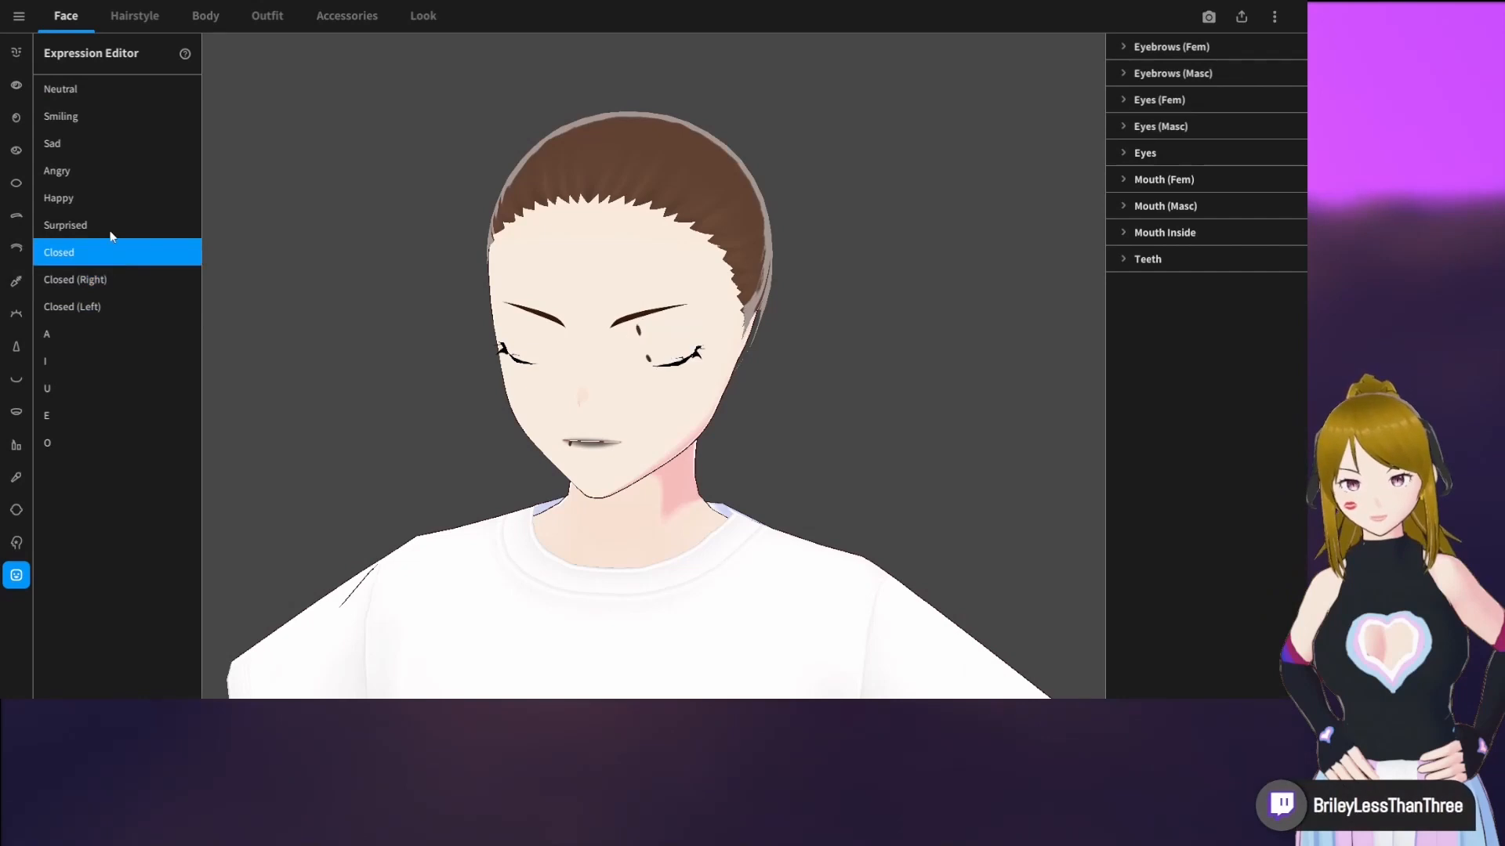
click(105, 209)
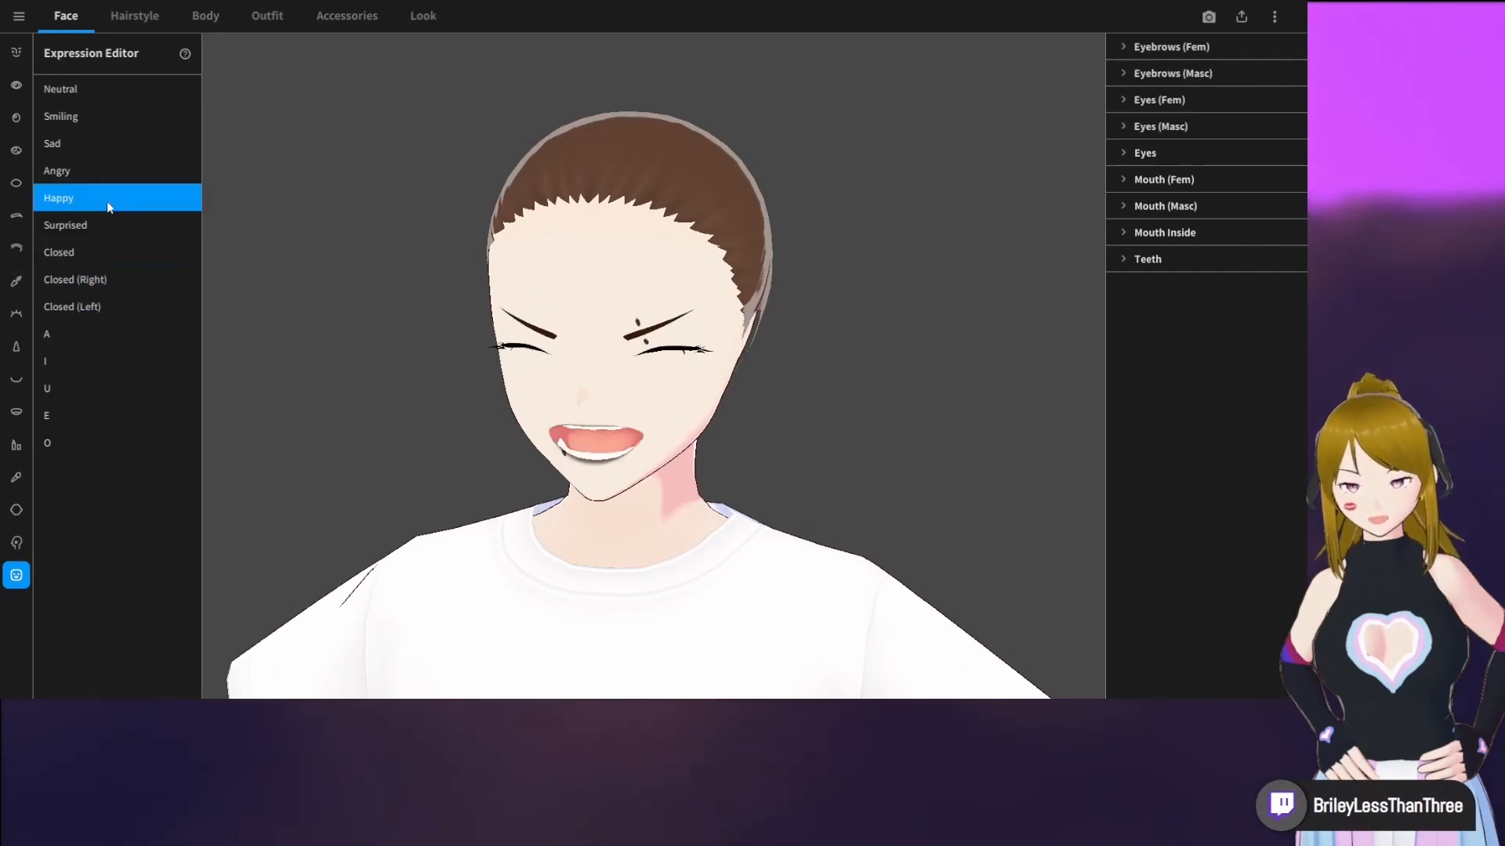
click(109, 176)
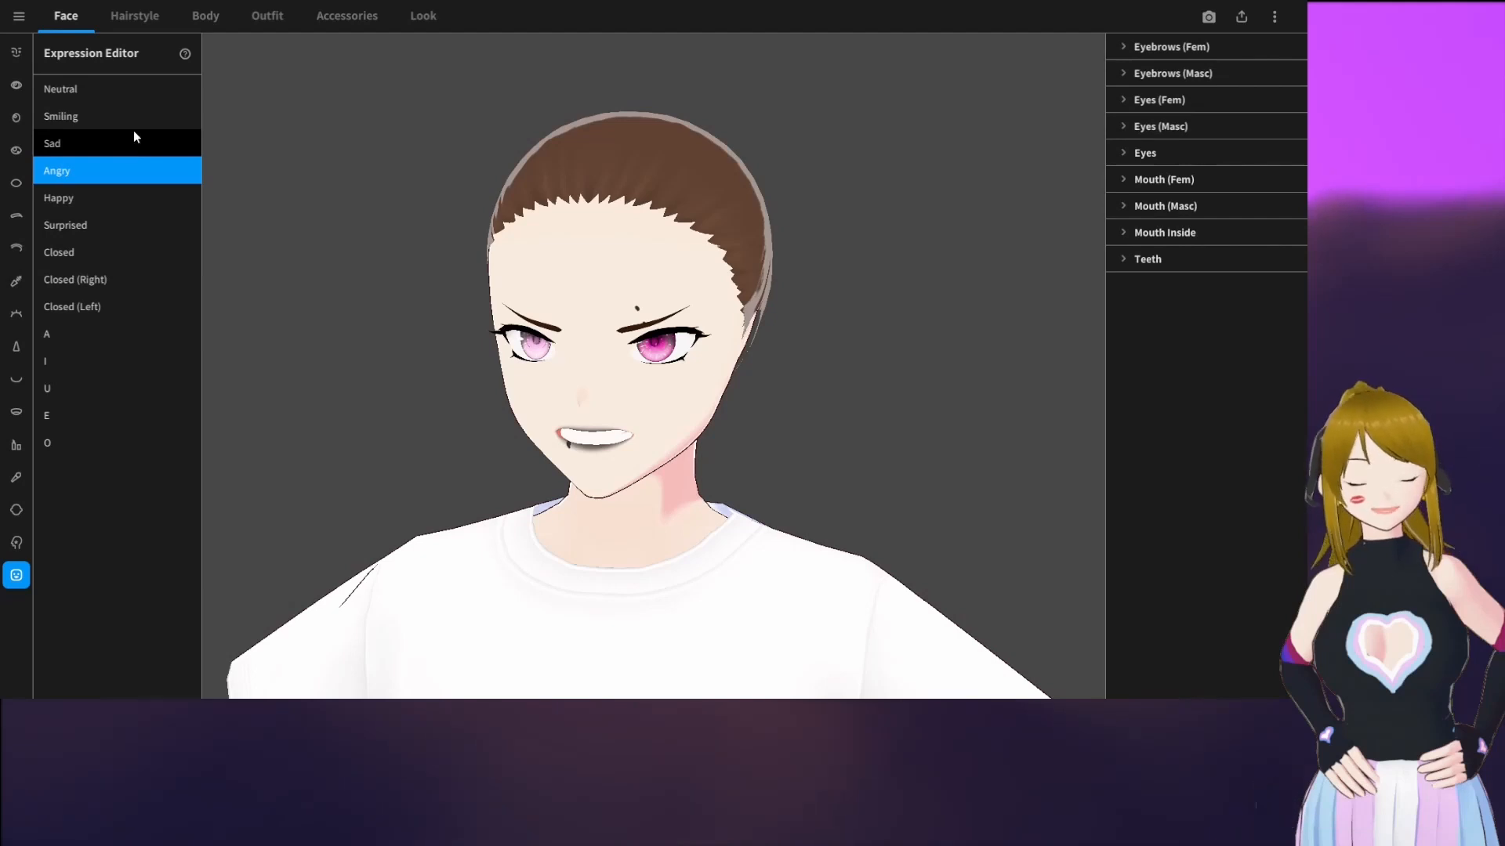
click(119, 104)
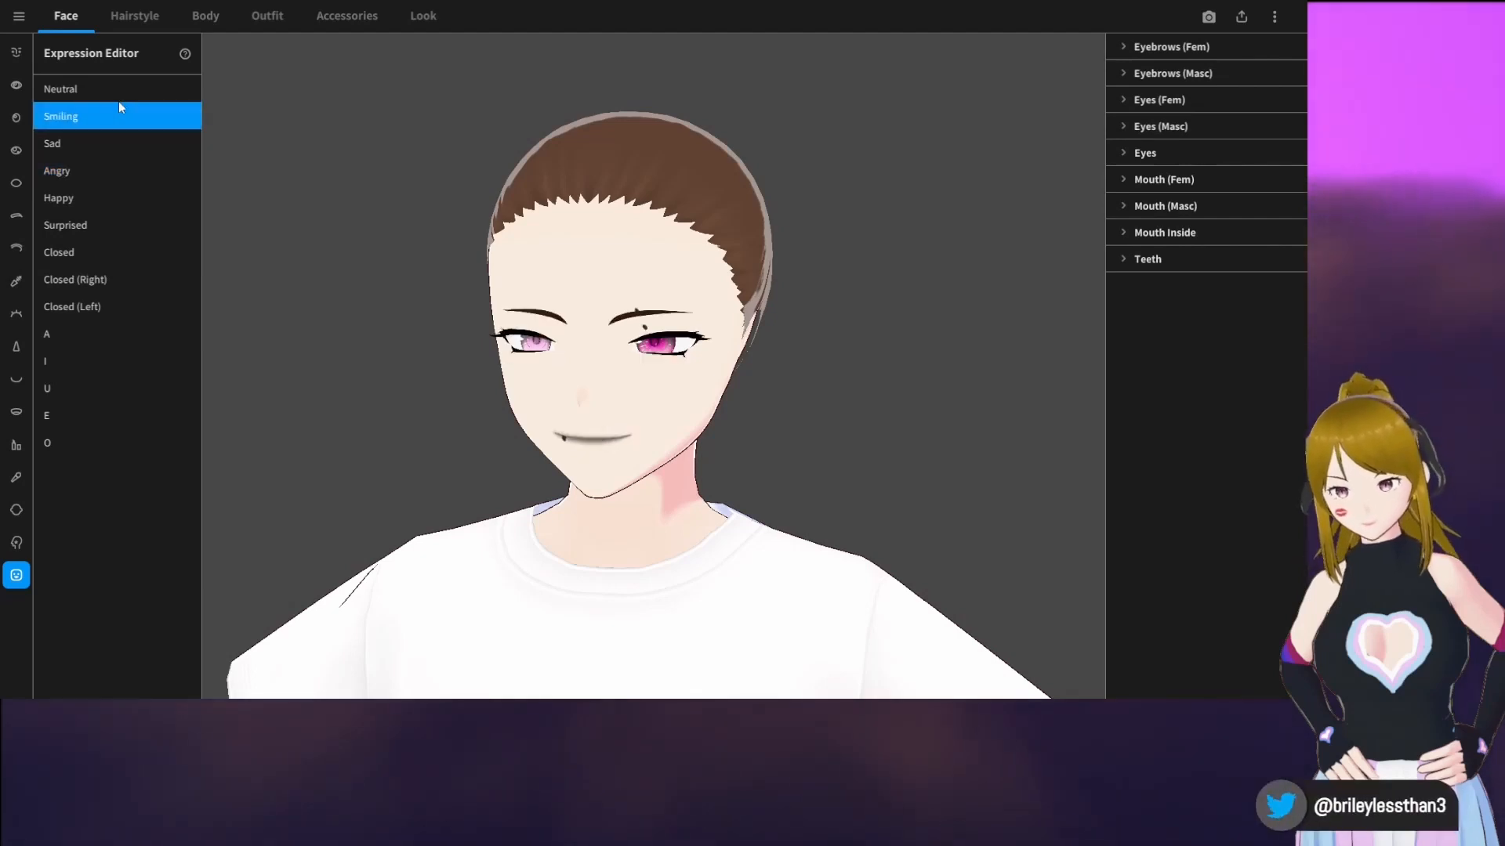
click(122, 86)
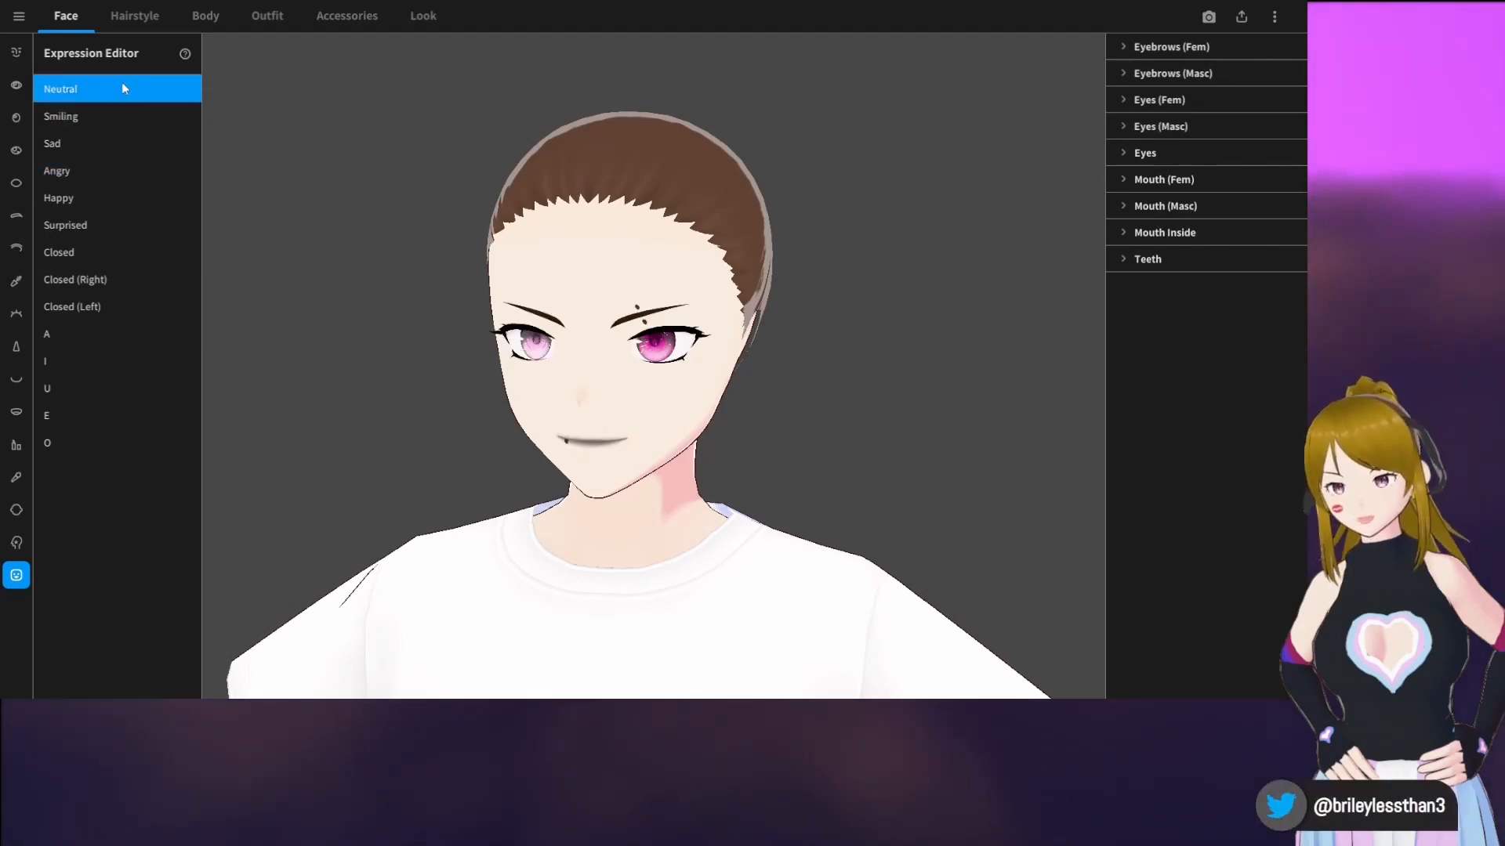
Browse the hairstyle sets and the front hair presets
click(134, 19)
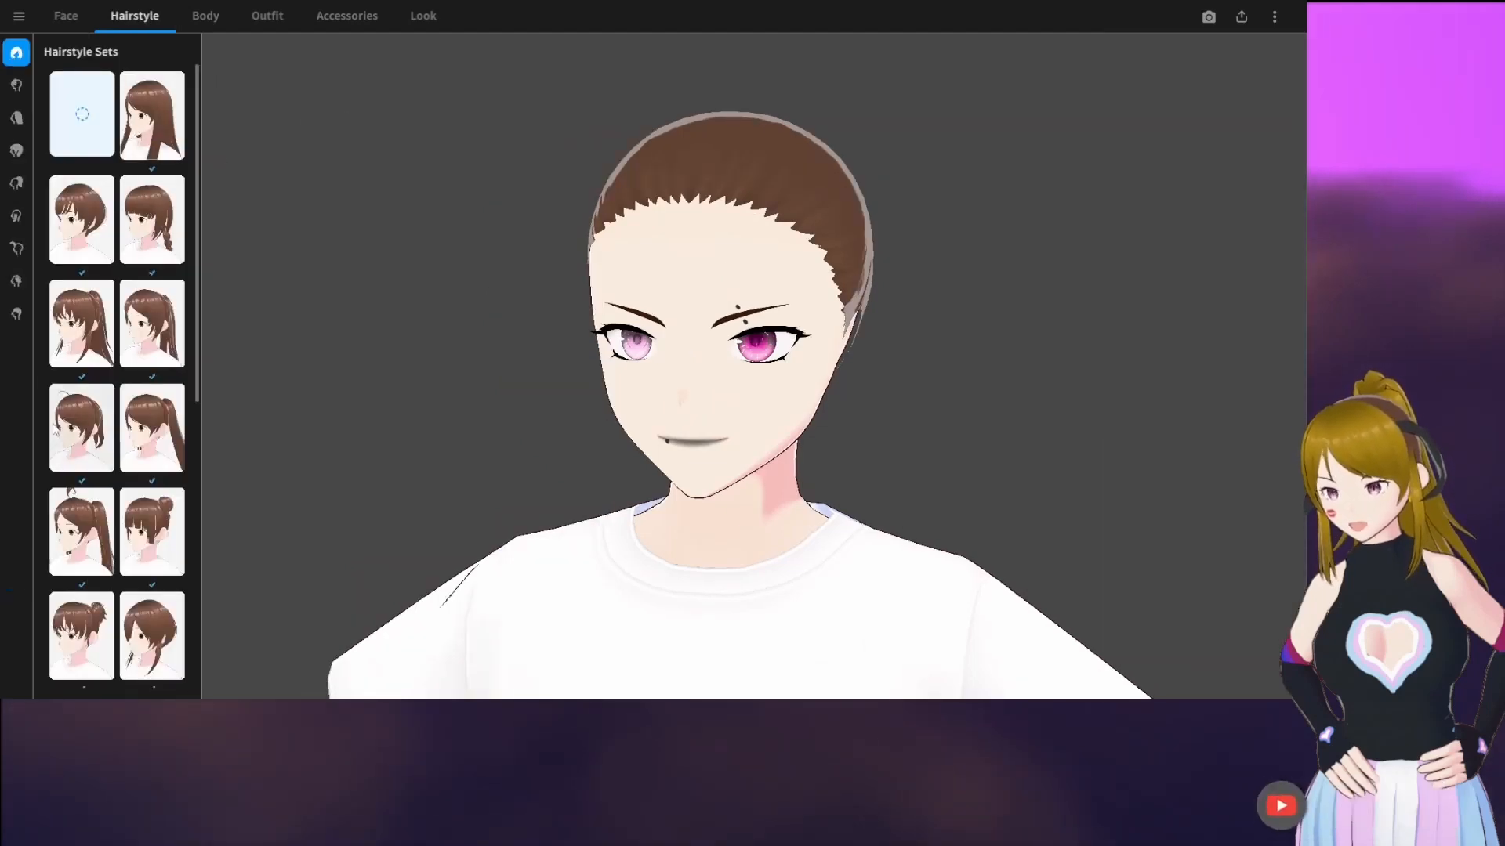
scroll(89, 399, down, 3)
scroll(88, 392, down, 4)
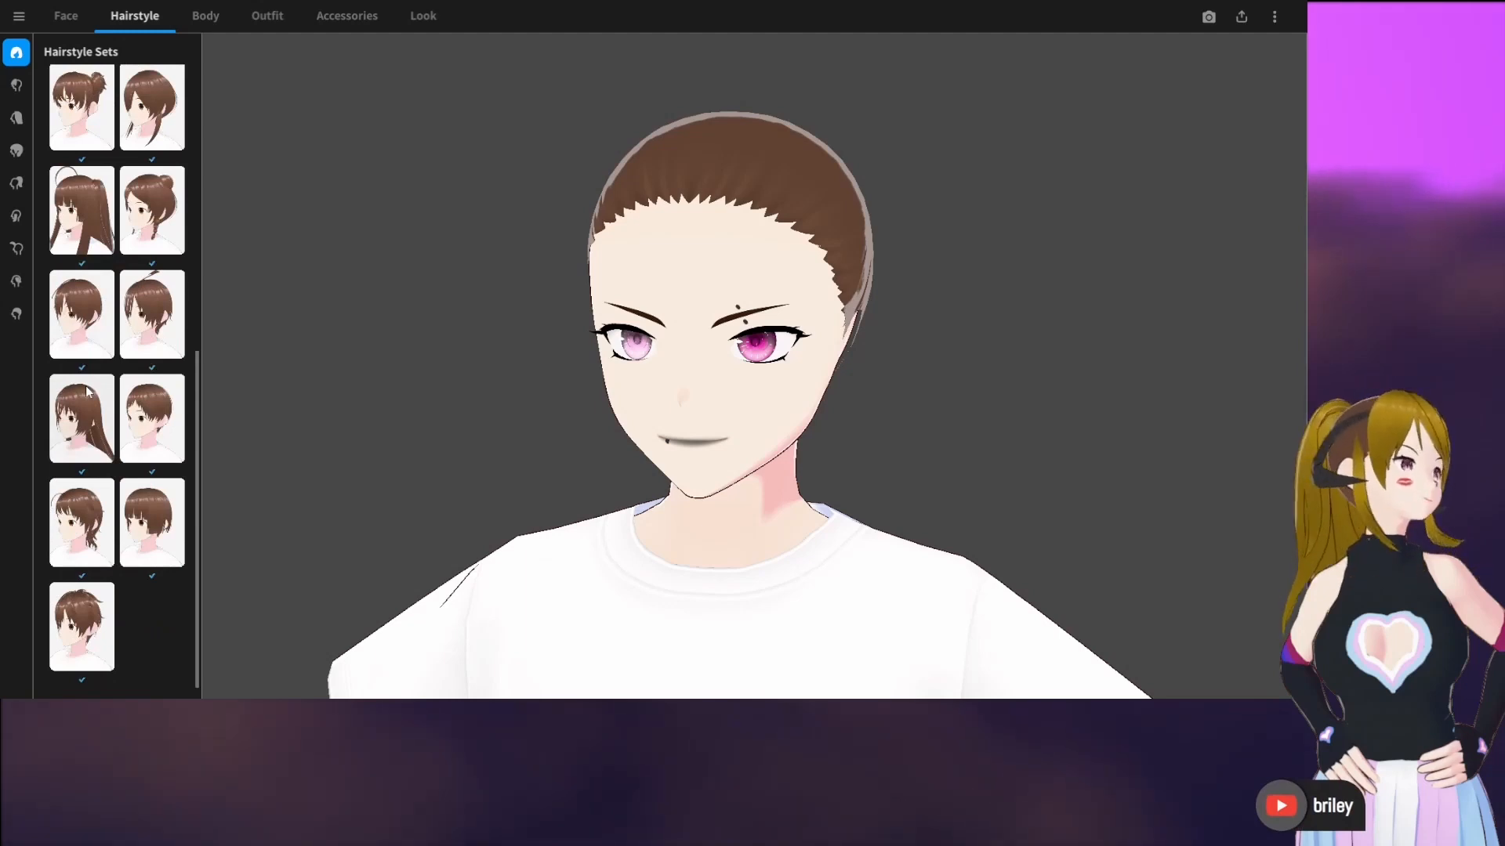
click(15, 85)
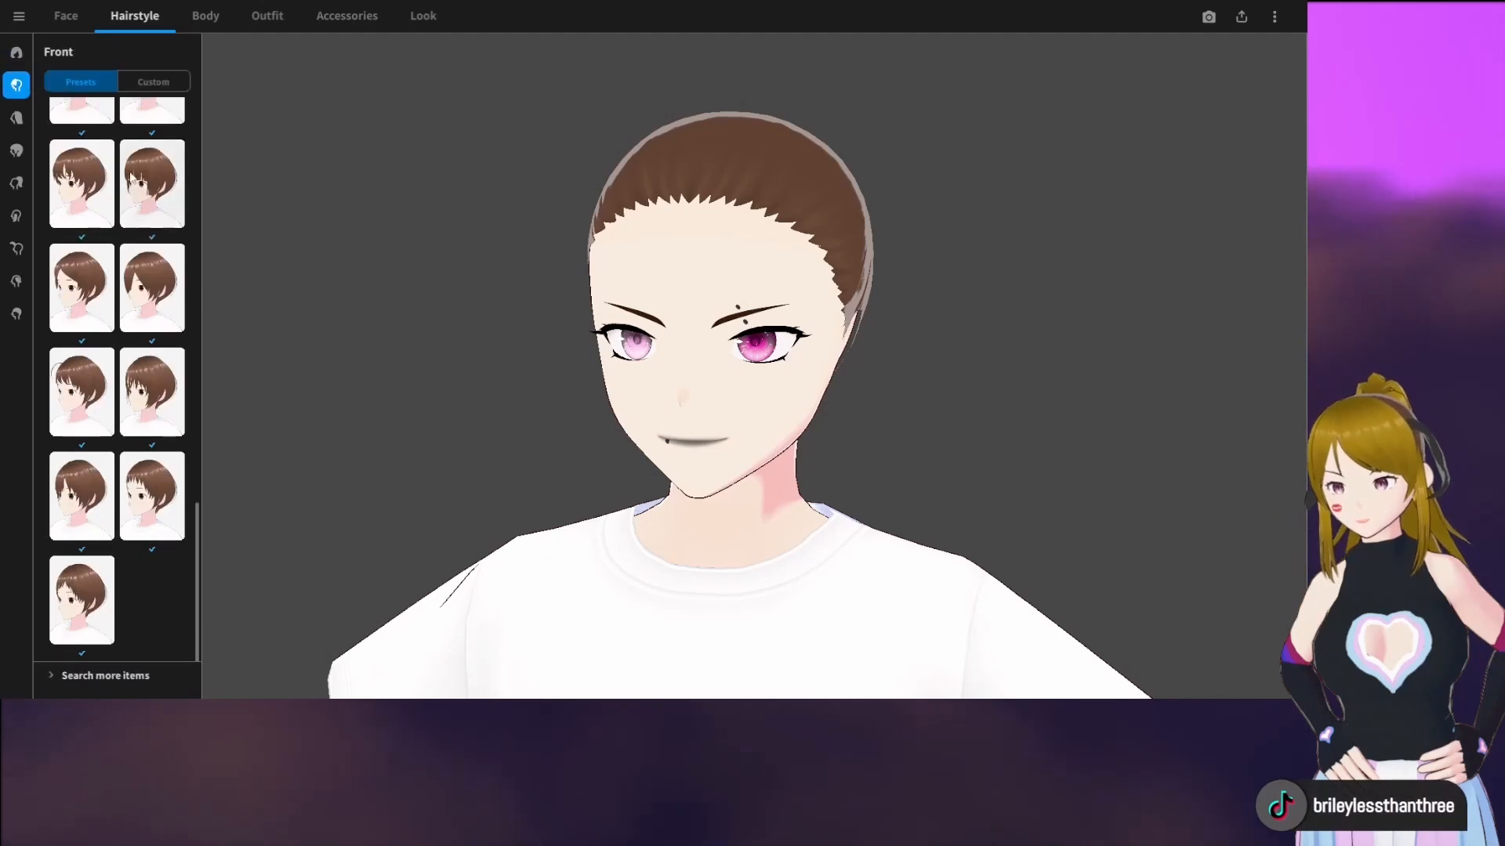
Add the Rabbit Ears from the Furry Ears accessories to the avatar
click(346, 16)
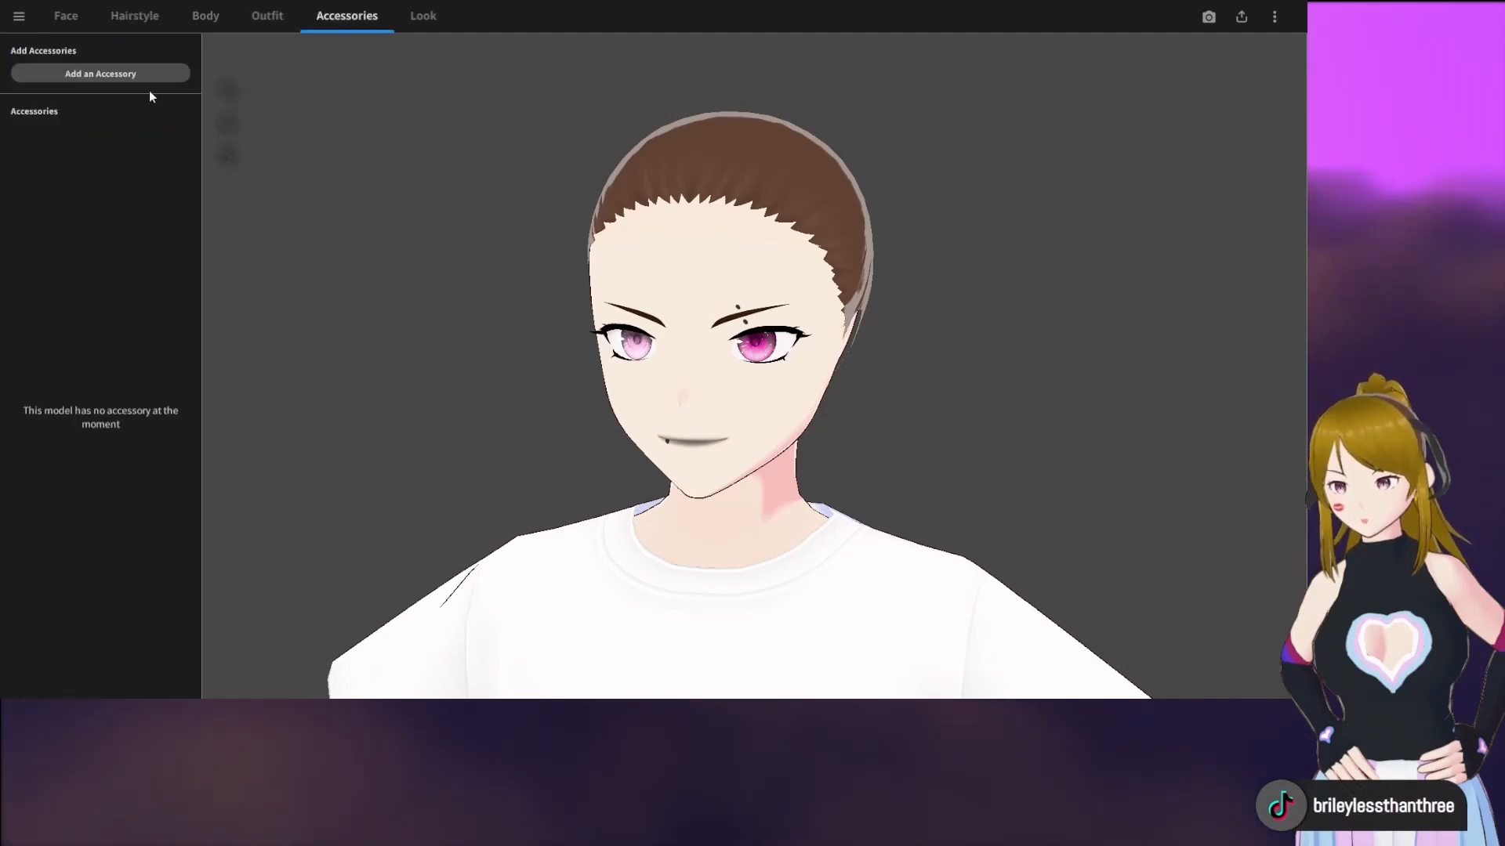
click(133, 77)
click(227, 100)
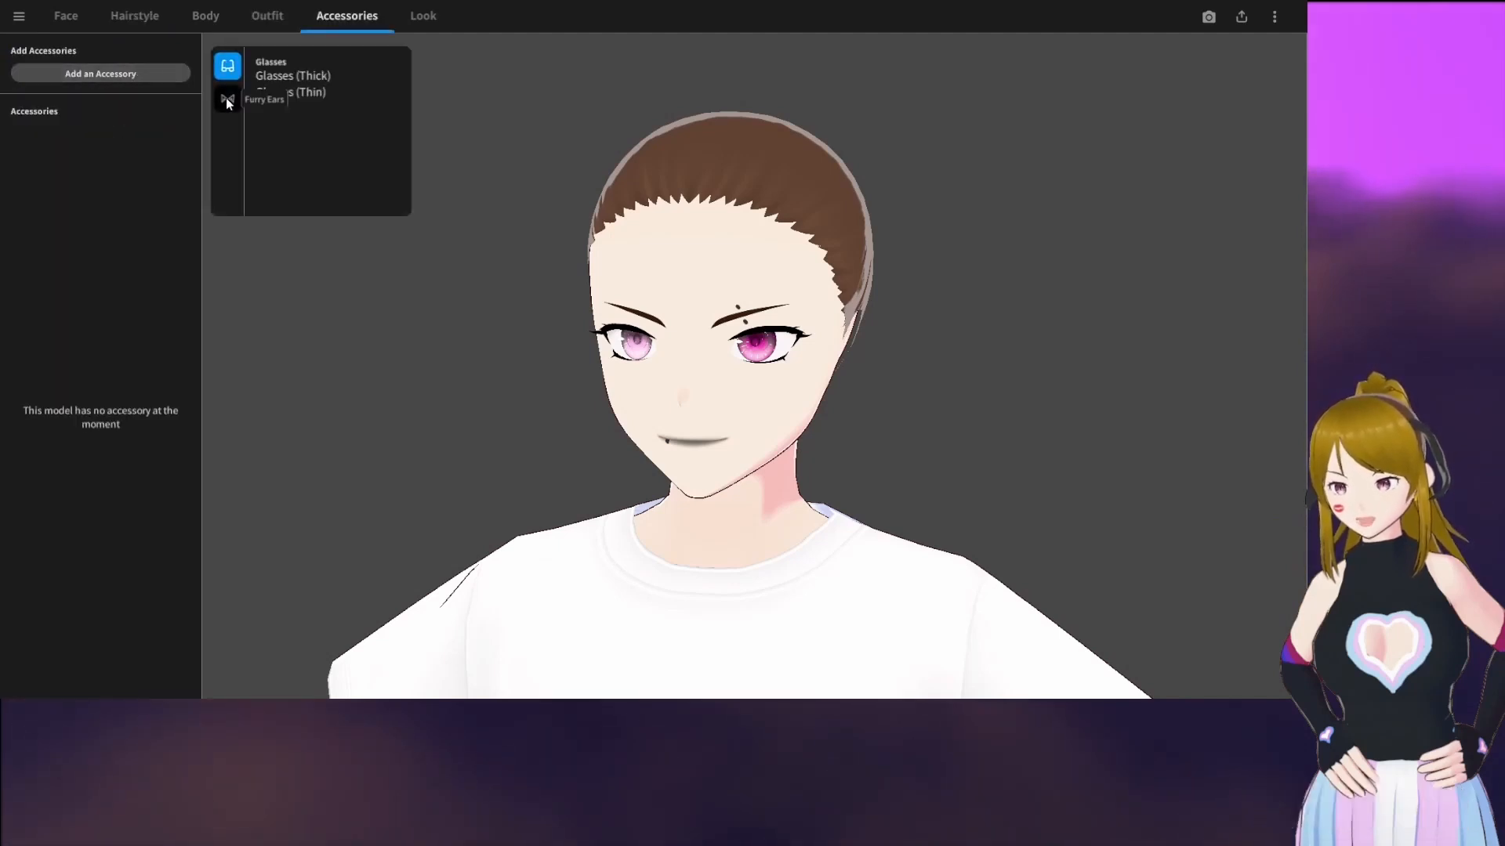
click(278, 95)
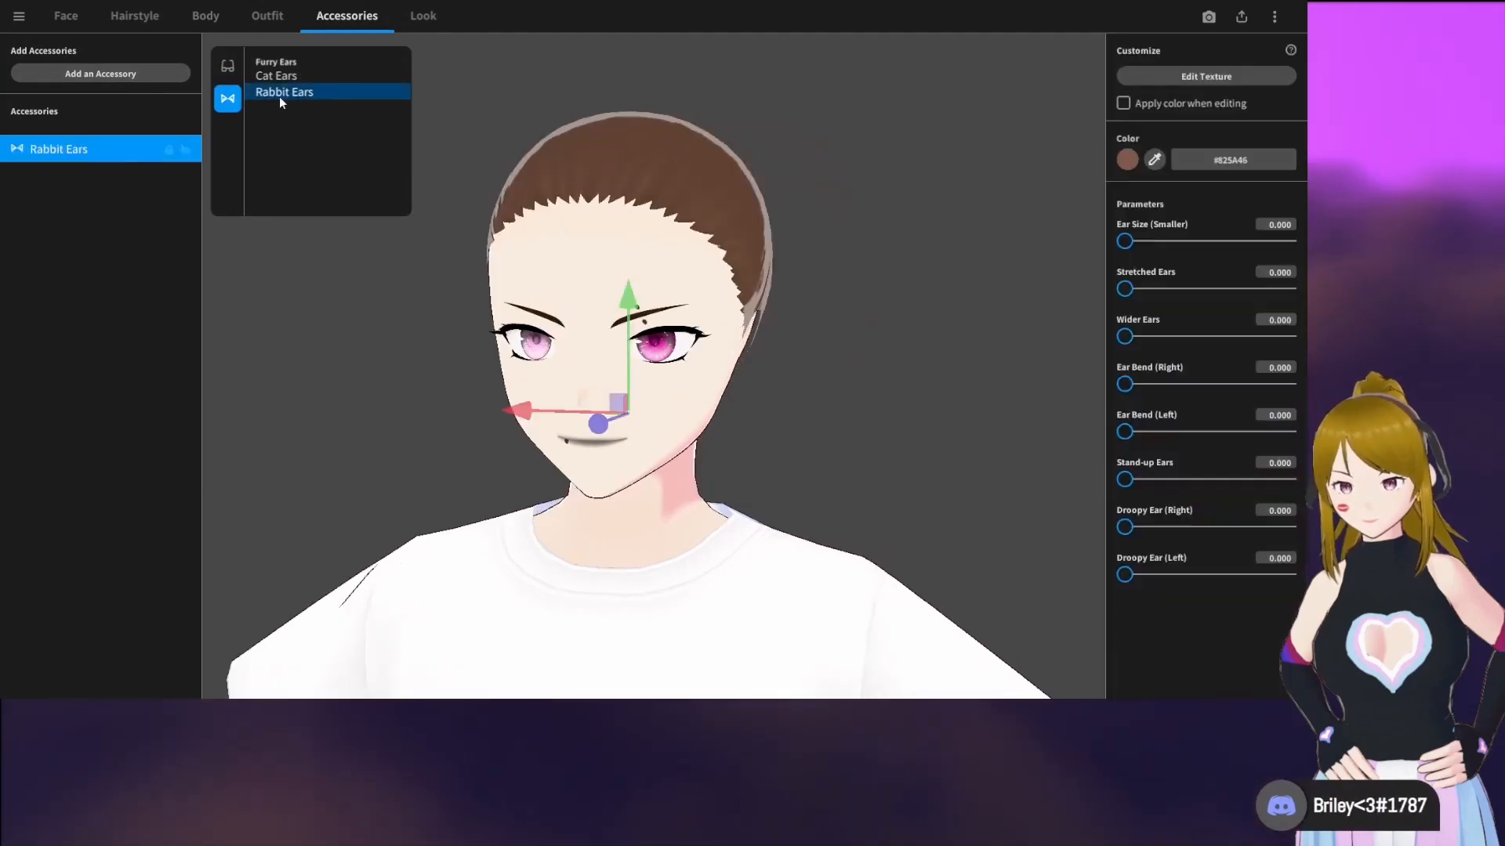
click(755, 235)
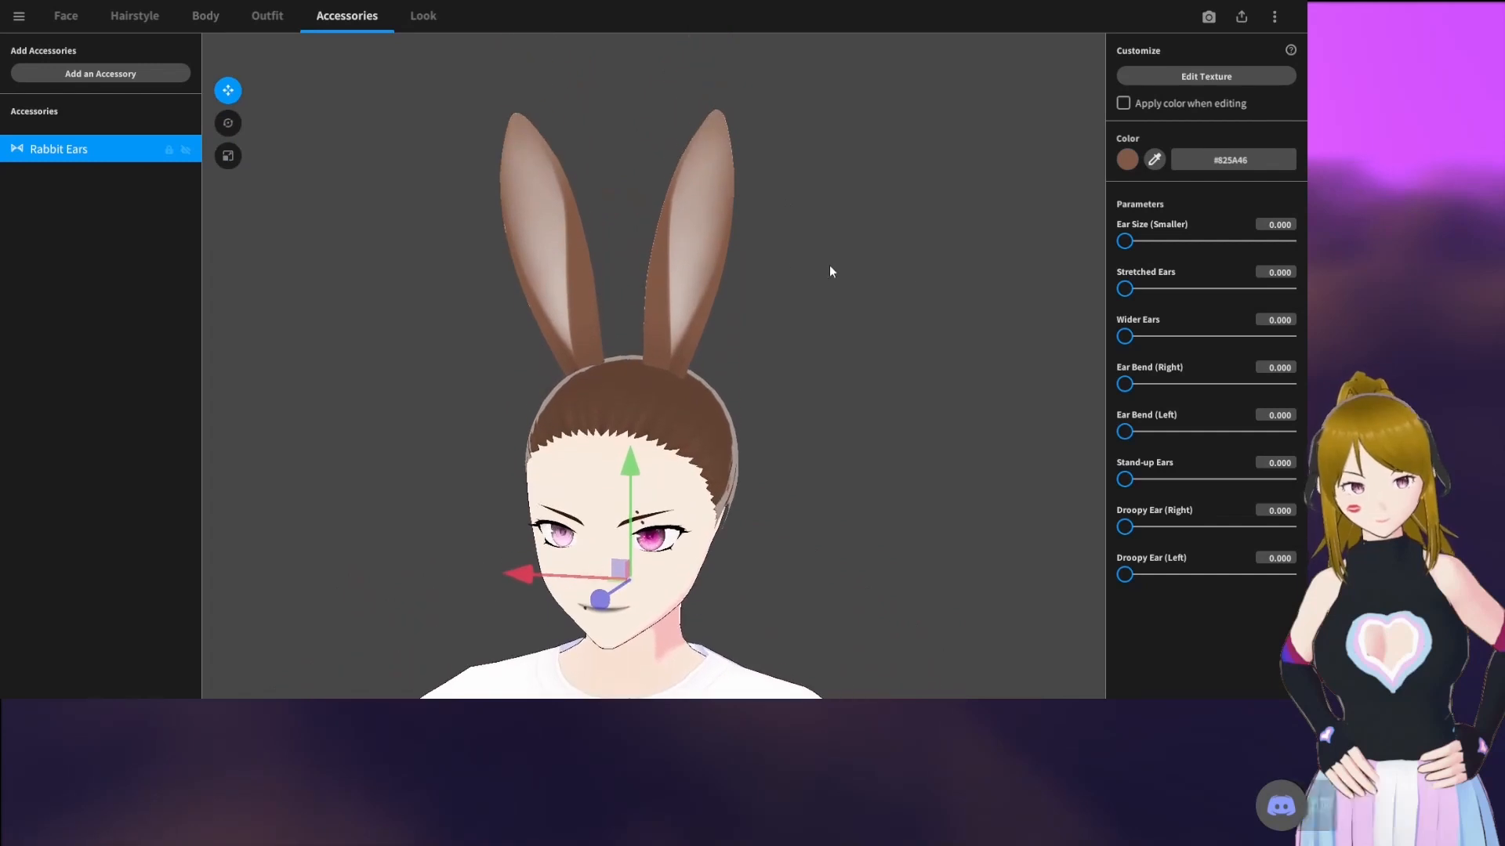
Set the rabbit ears' color to dark brown #240C00 and Ear Size (Smaller) to 5.833
click(1128, 160)
drag(1062, 254, 1134, 249)
click(1055, 464)
Set both Ear Bend values to 100, Droopy Ear (Right) to 55.833 and Droopy Ear (Left) to 55.417, checking the ears from several angles
drag(1125, 384, 1288, 384)
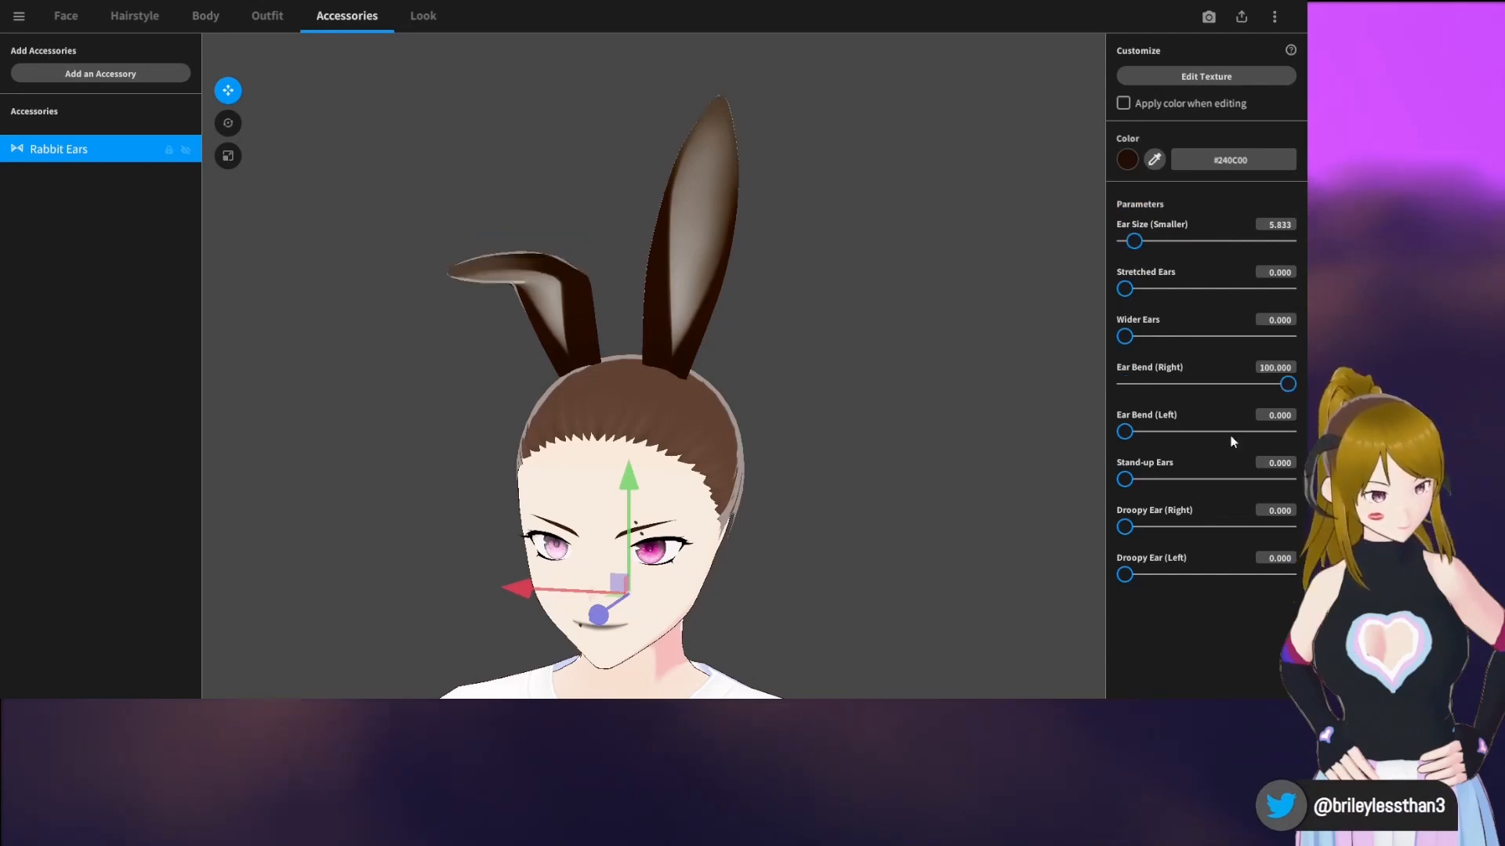
drag(1124, 431, 1289, 431)
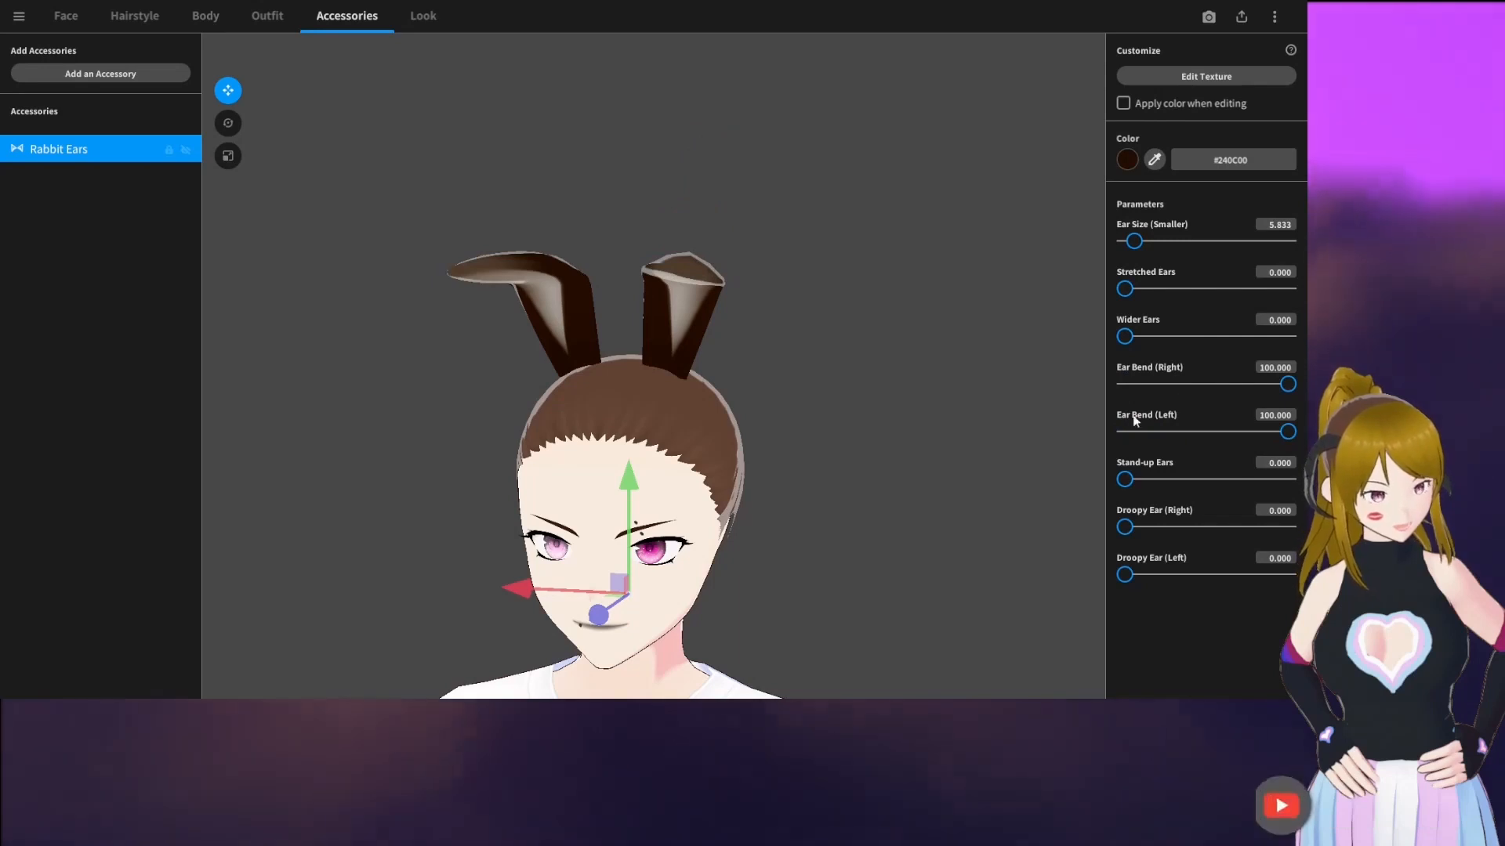
drag(1126, 478, 1056, 473)
drag(1140, 529, 1225, 538)
drag(1125, 575, 1216, 578)
right_drag(1075, 502, 1026, 497)
scroll(665, 562, down, 1)
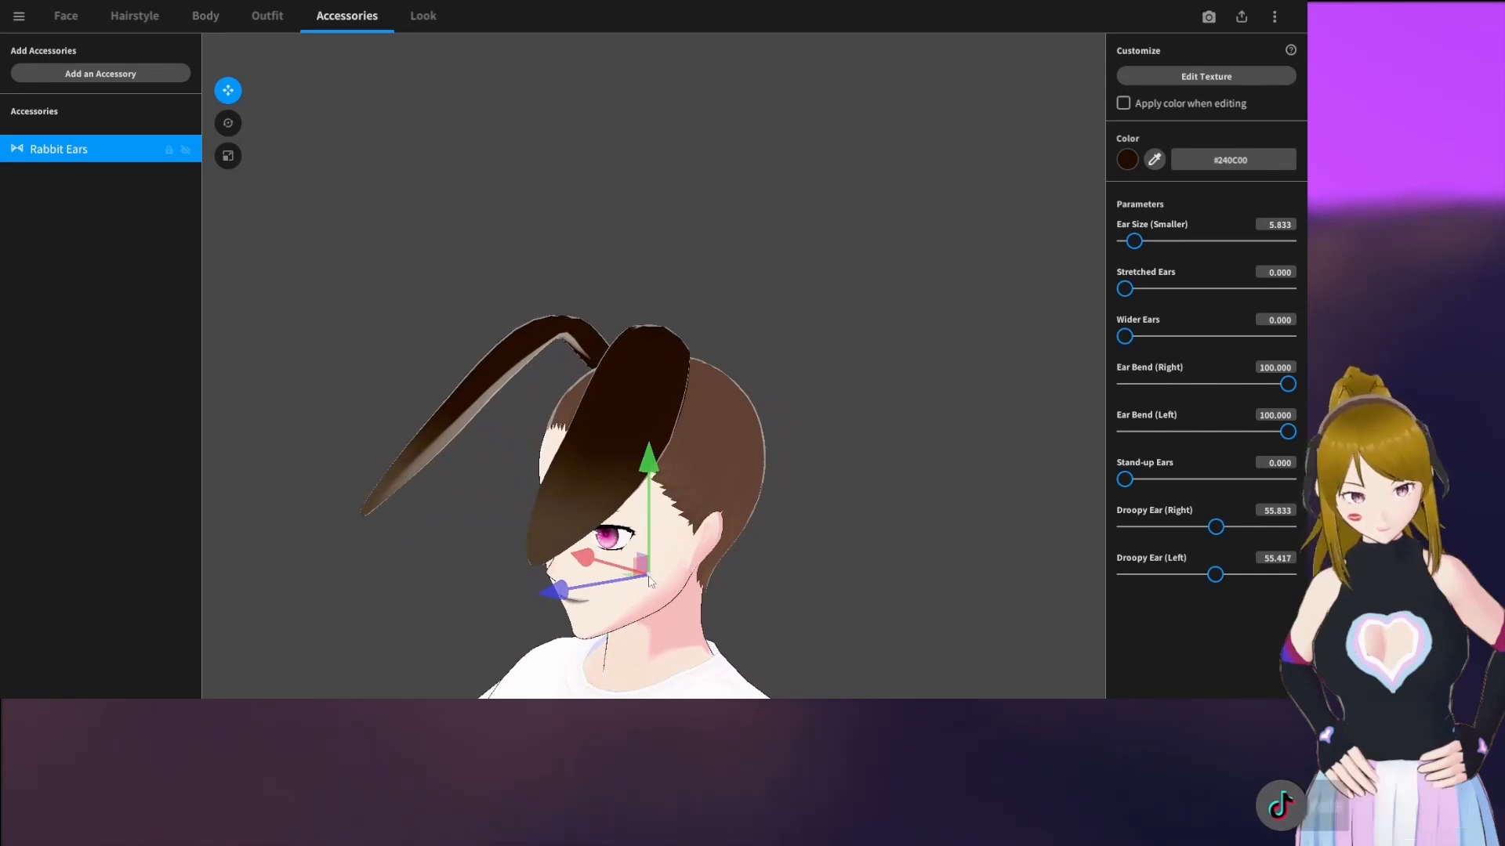
right_drag(556, 572, 658, 588)
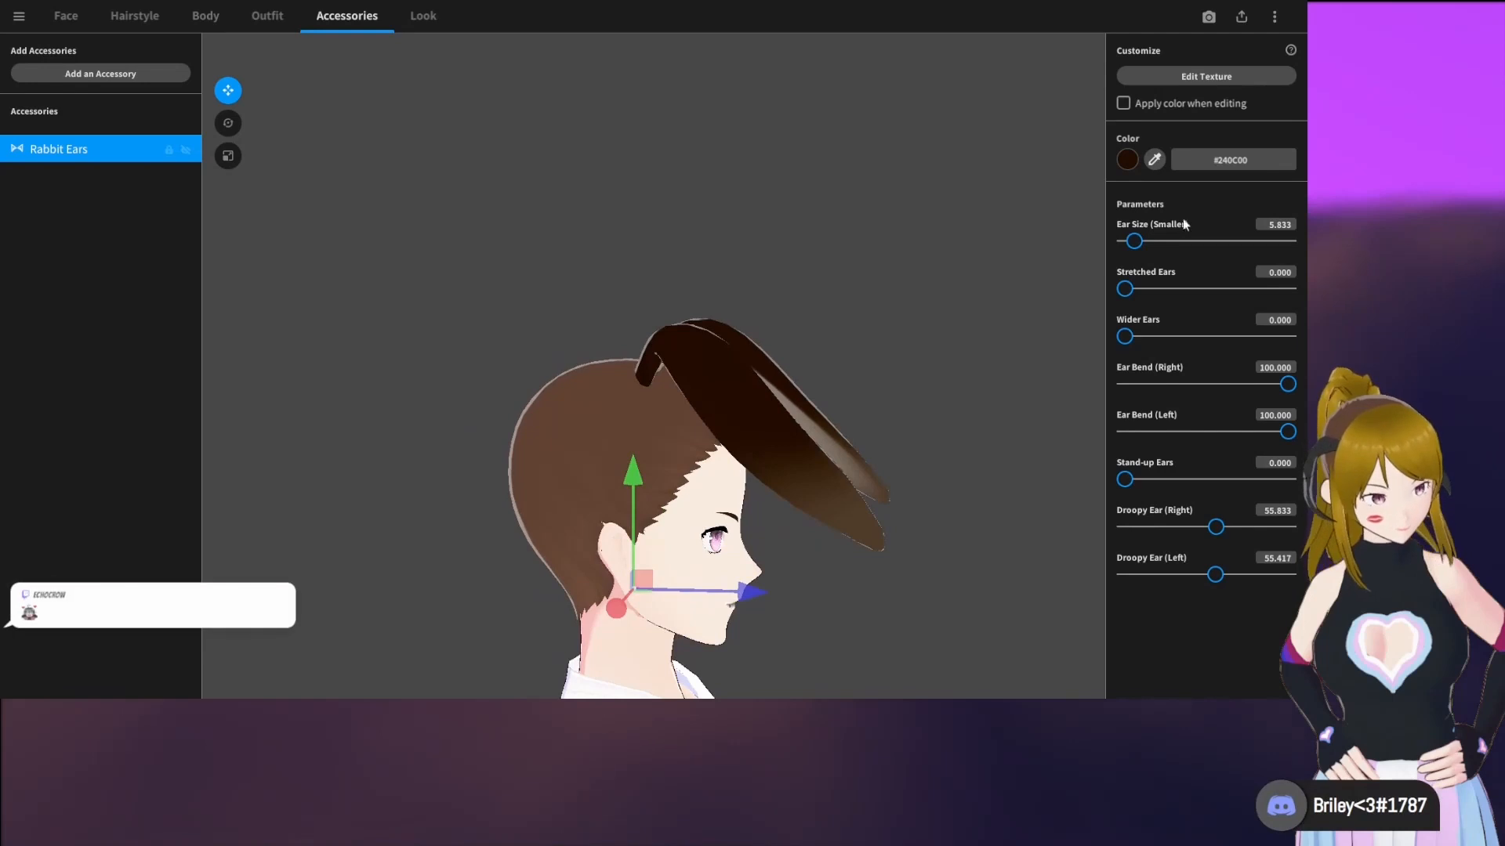
Examine the rabbit ears' texture in the texture editor and close it without painting
click(1187, 77)
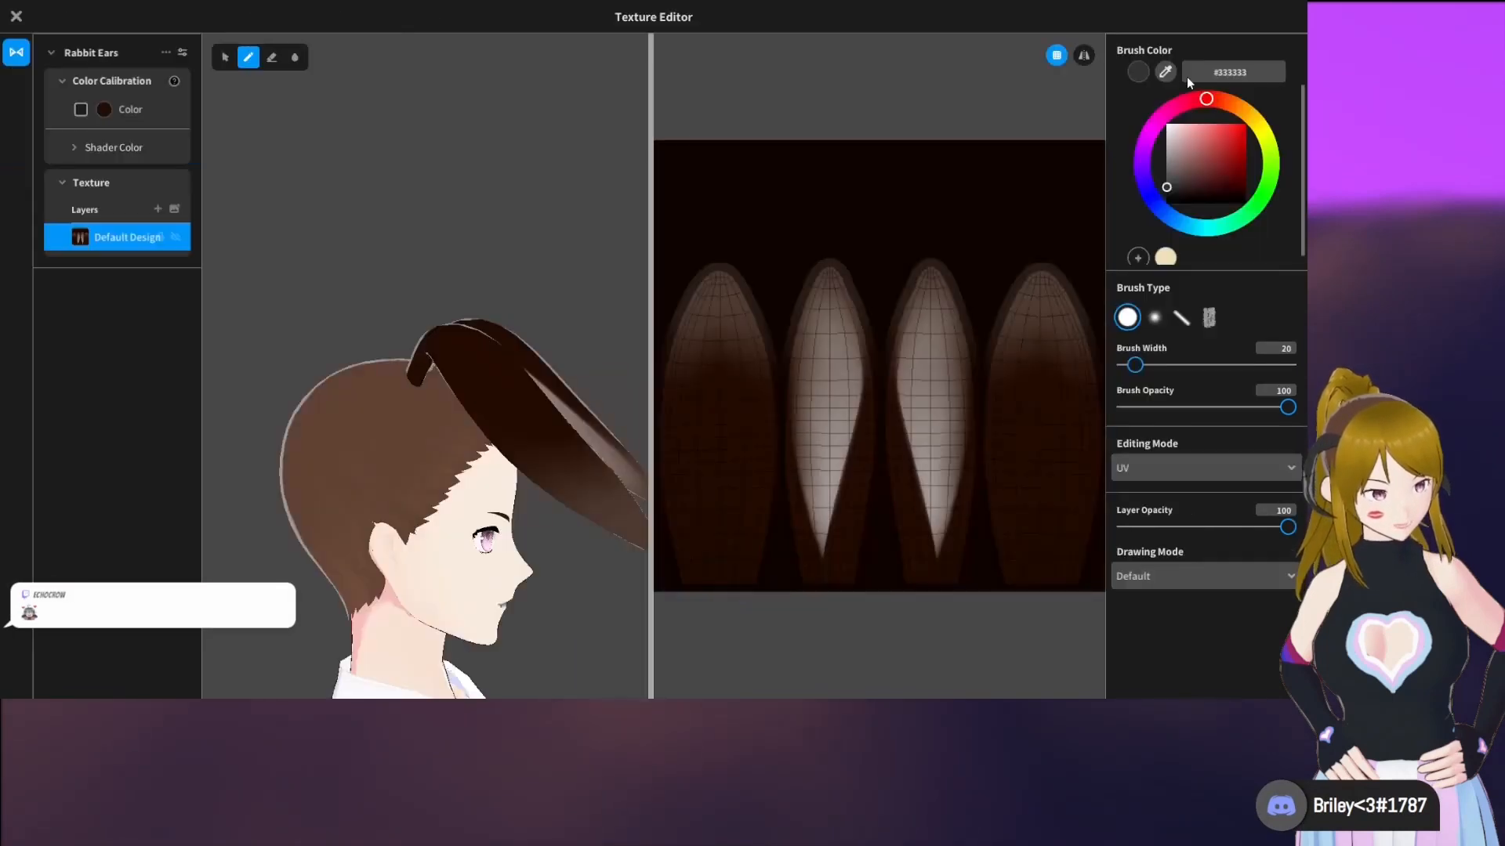
click(17, 18)
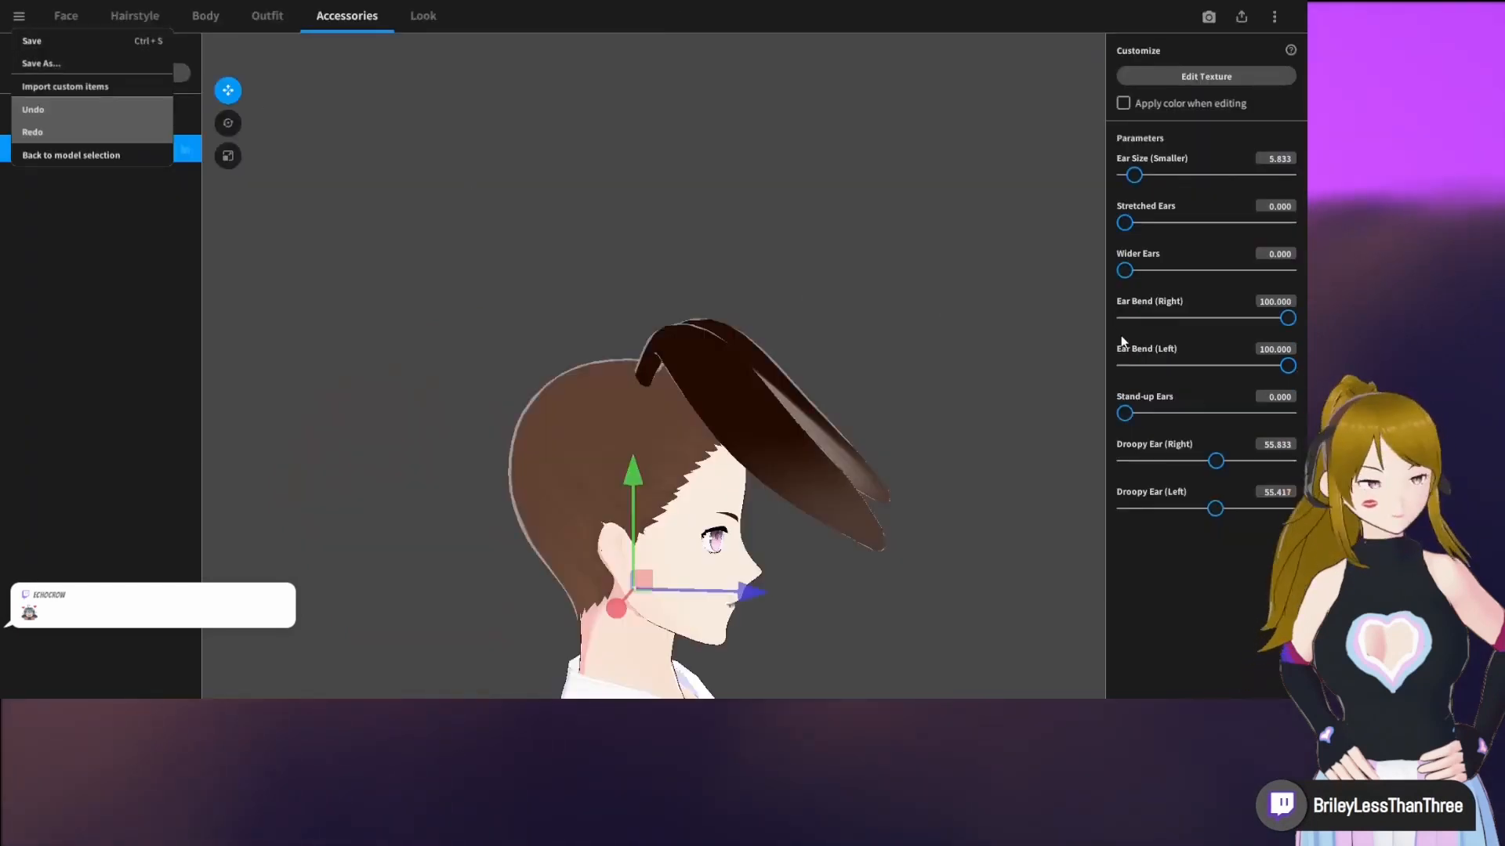
click(1062, 355)
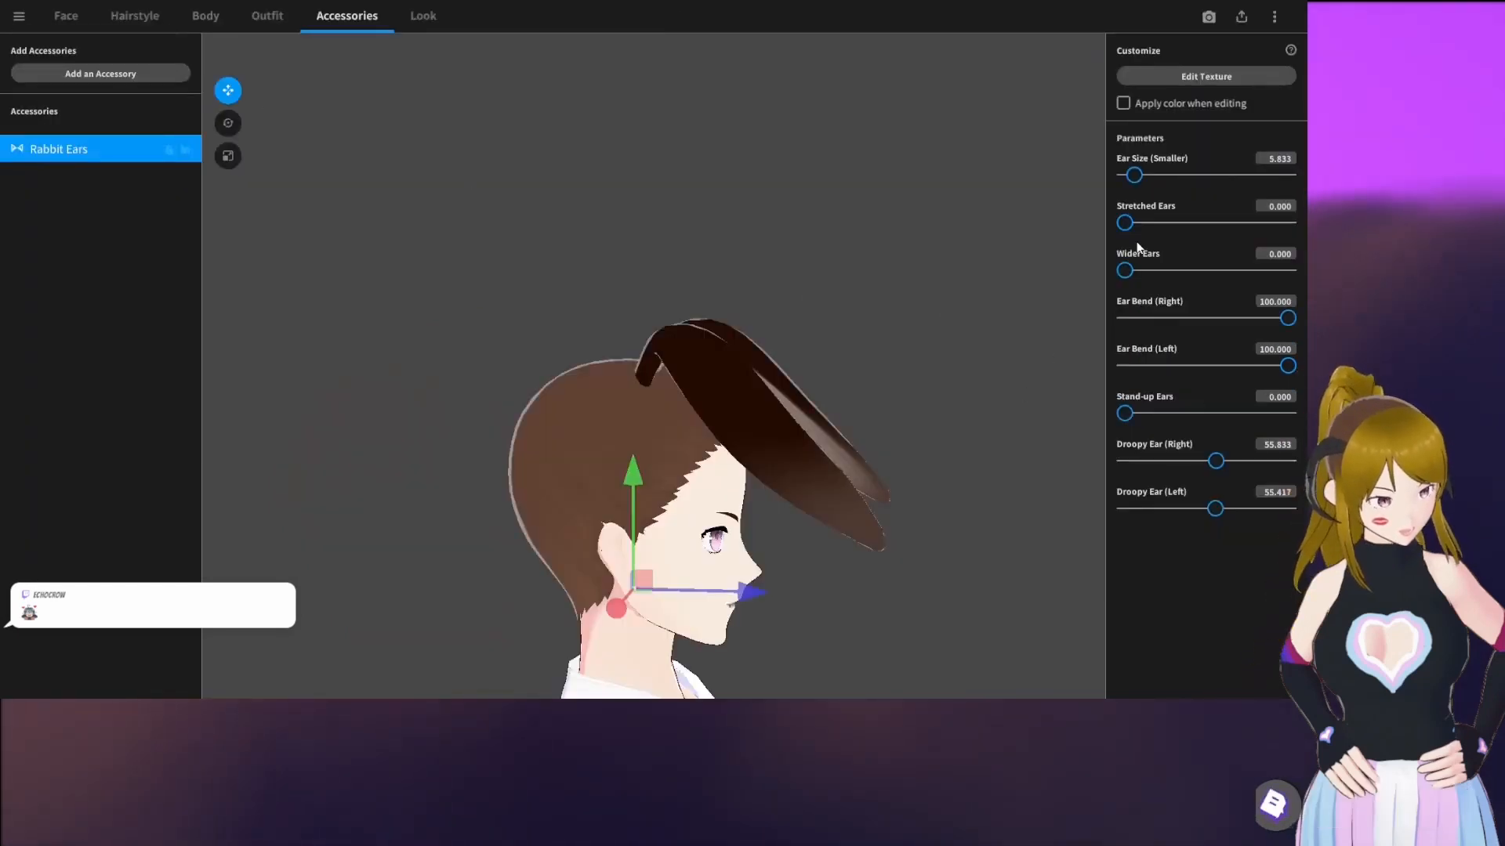
Set the rabbit ears' Stretched Ears to 9.167 and Wider Ears to 19.583
drag(1124, 223, 1189, 271)
drag(775, 352, 360, 147)
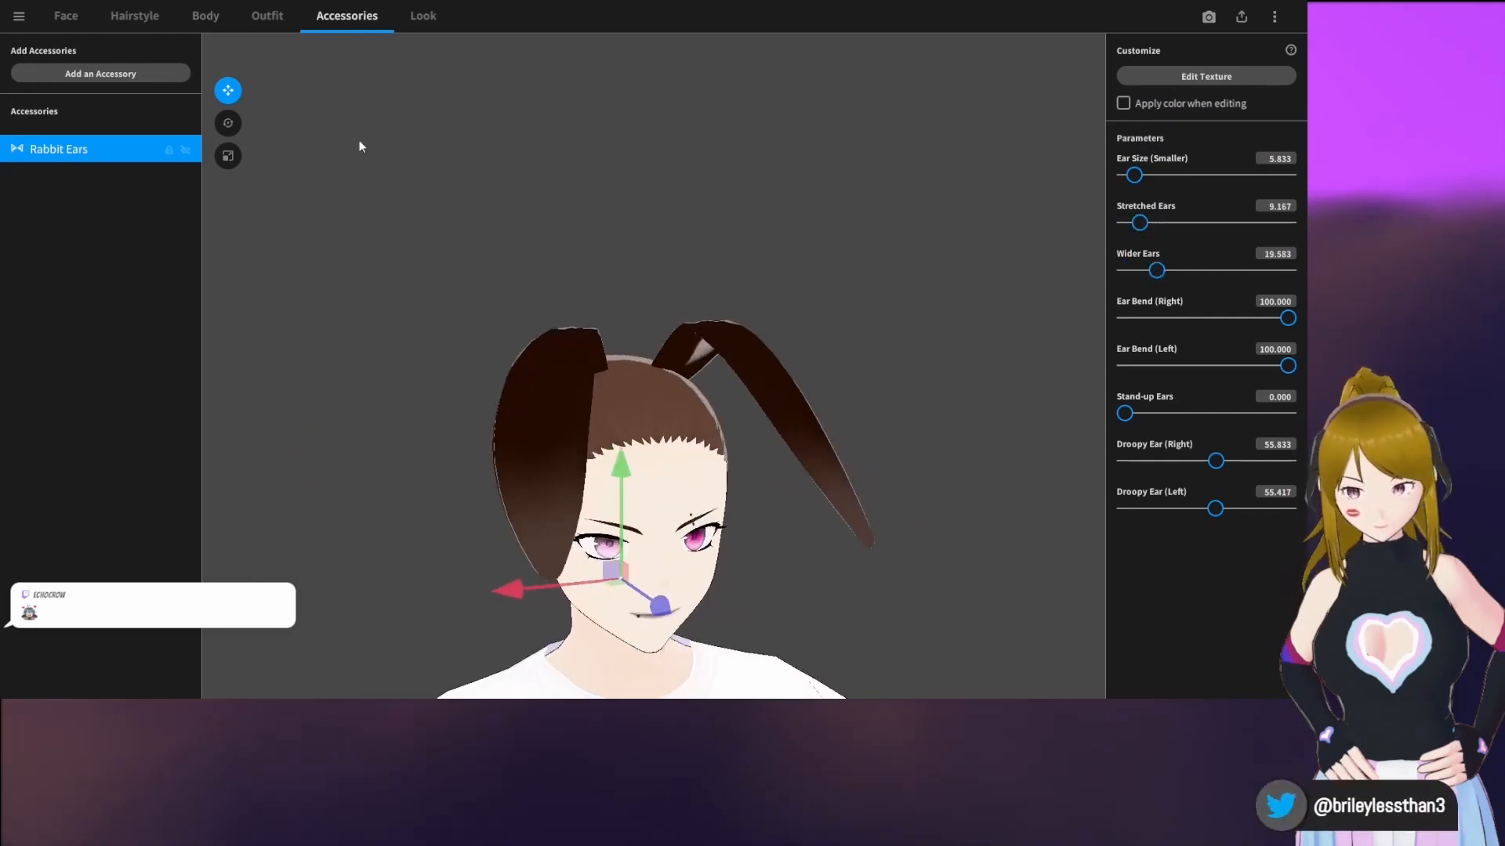
Rotate the rabbit ears around the head until their inner sides face forward and both ears sit symmetrically
click(225, 127)
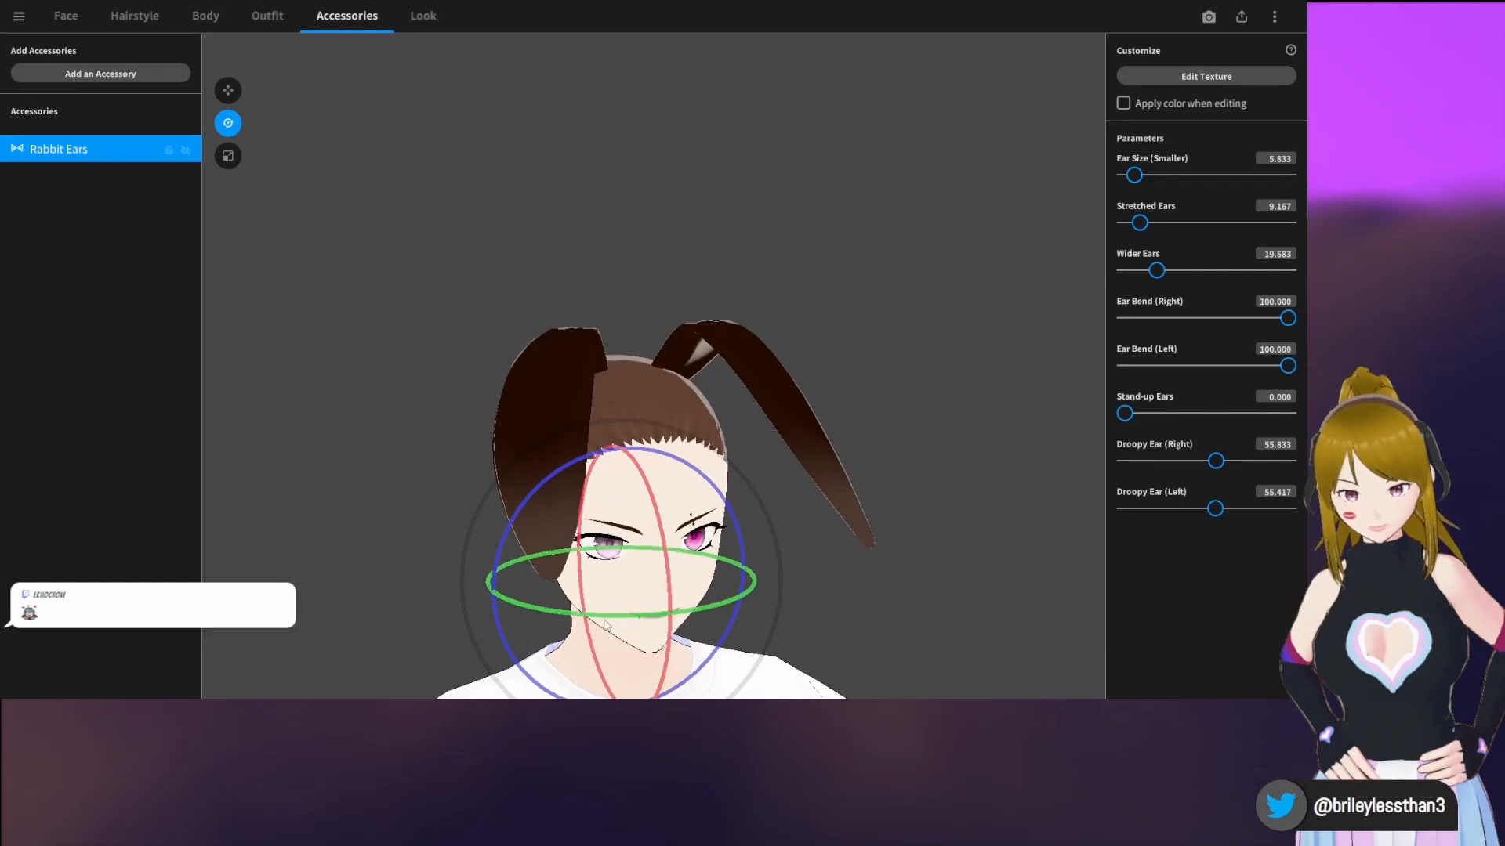
drag(605, 623, 1031, 571)
click(977, 538)
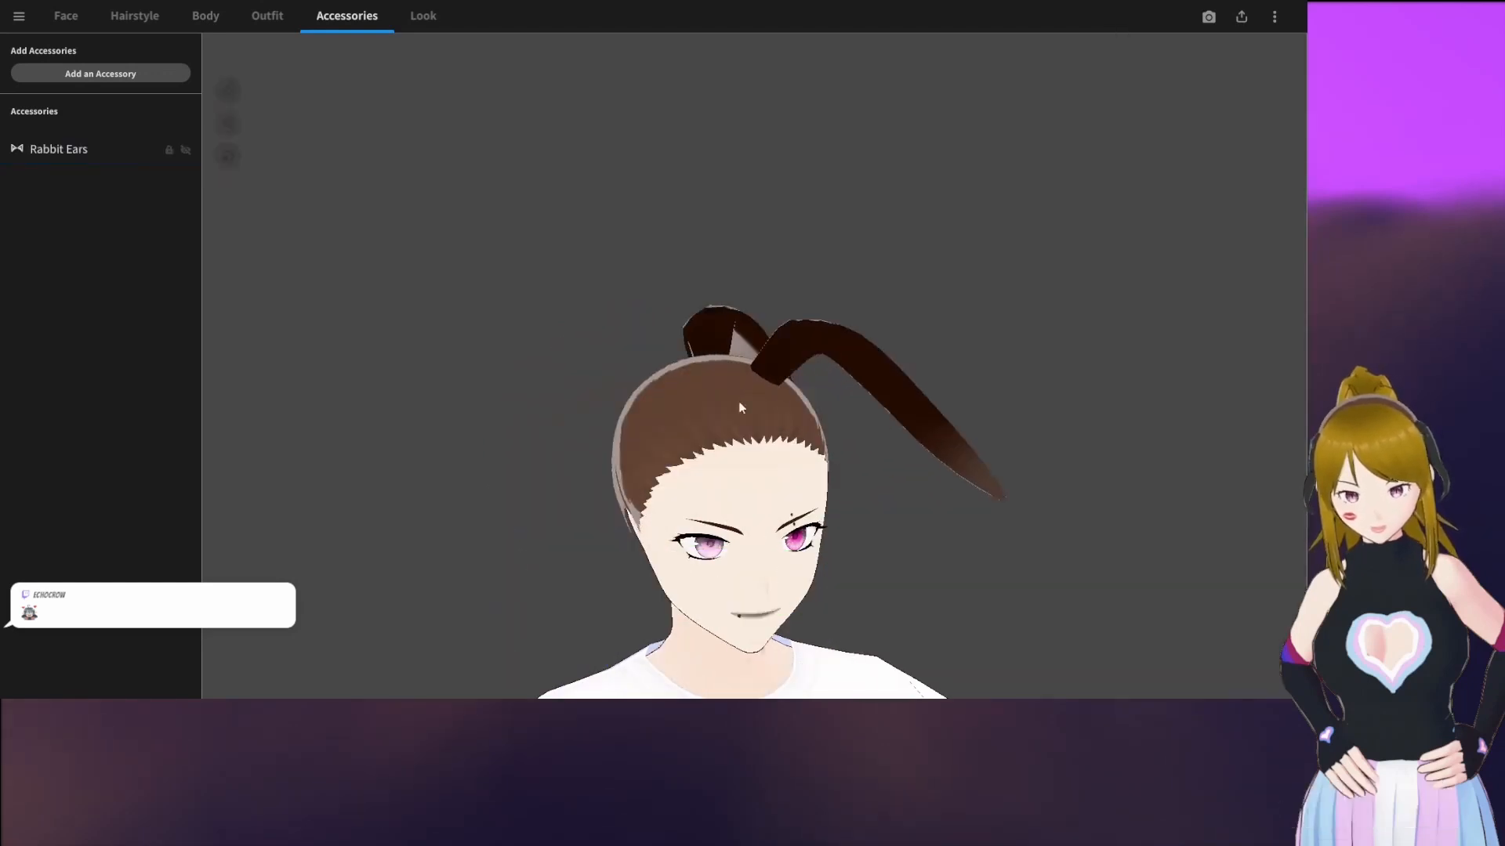
click(118, 149)
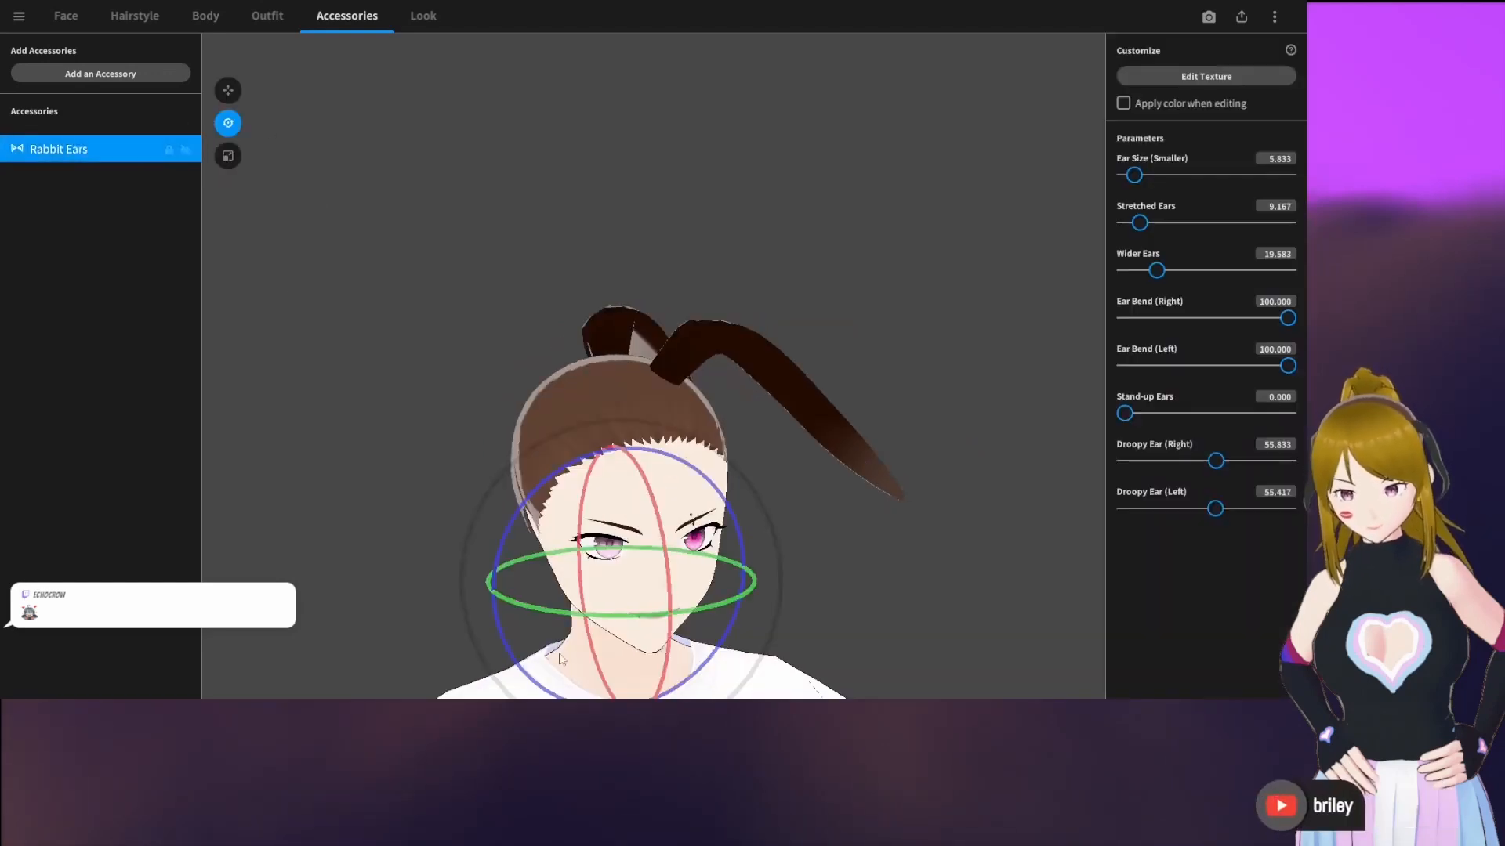
drag(545, 609, 980, 541)
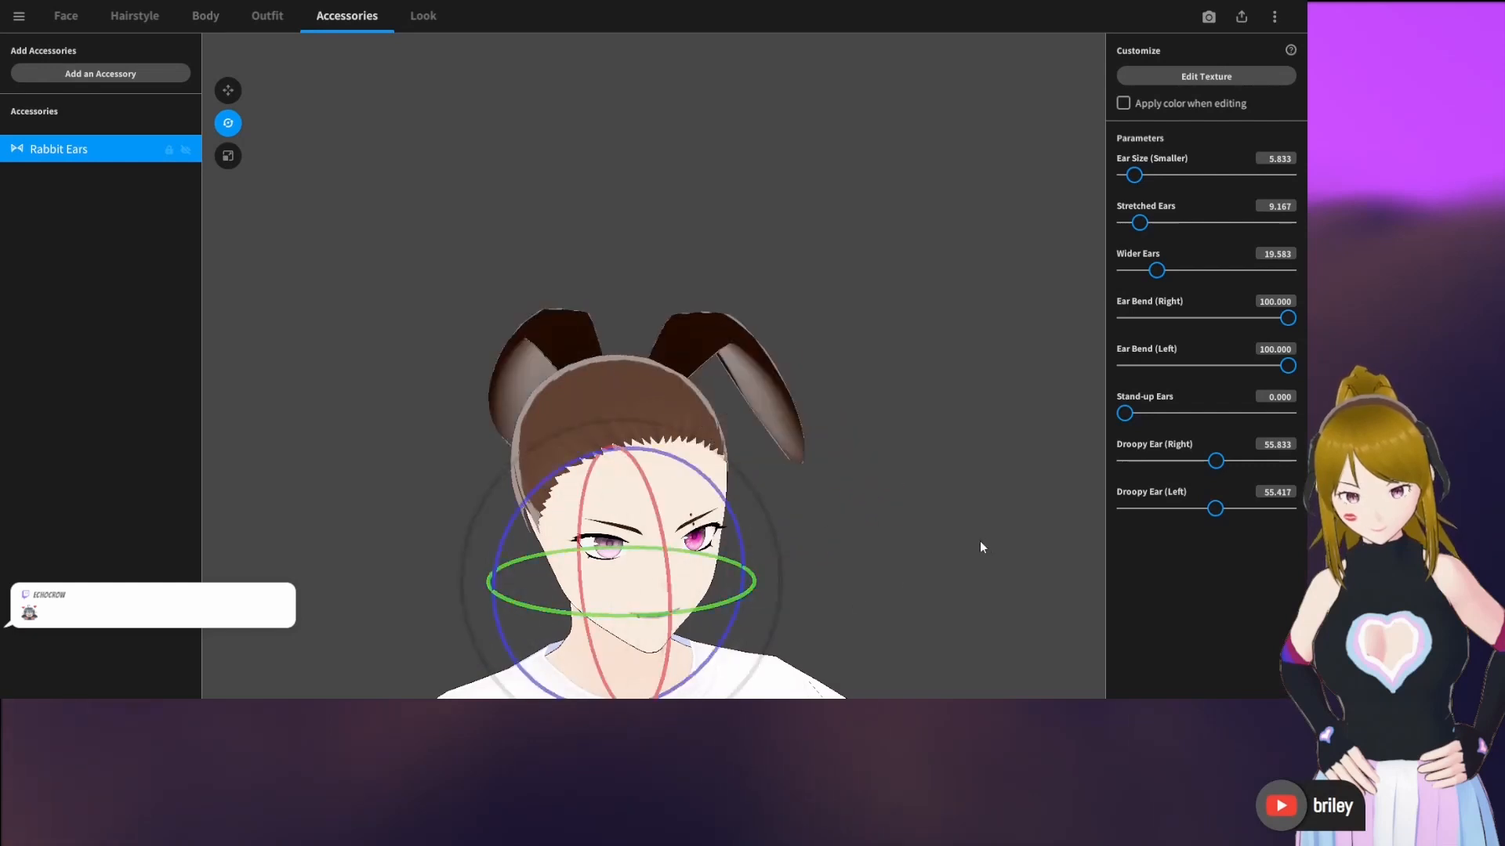
drag(528, 605, 702, 586)
mouse_move(701, 586)
right_down()
mouse_move(658, 586)
mouse_move(693, 578)
right_up()
click(859, 508)
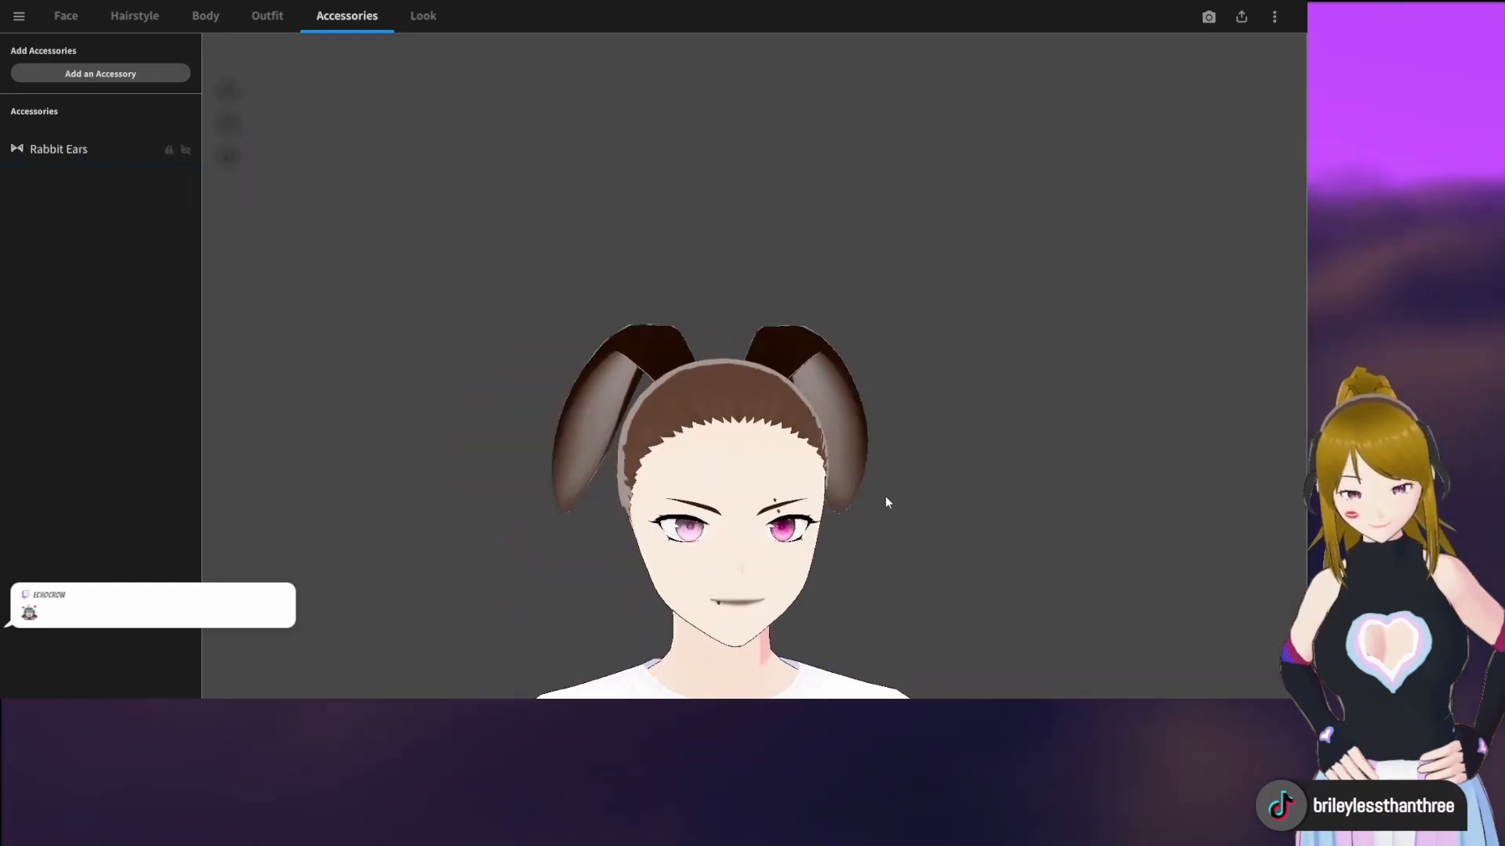
mouse_move(885, 500)
right_down()
mouse_move(825, 481)
mouse_move(868, 498)
right_up()
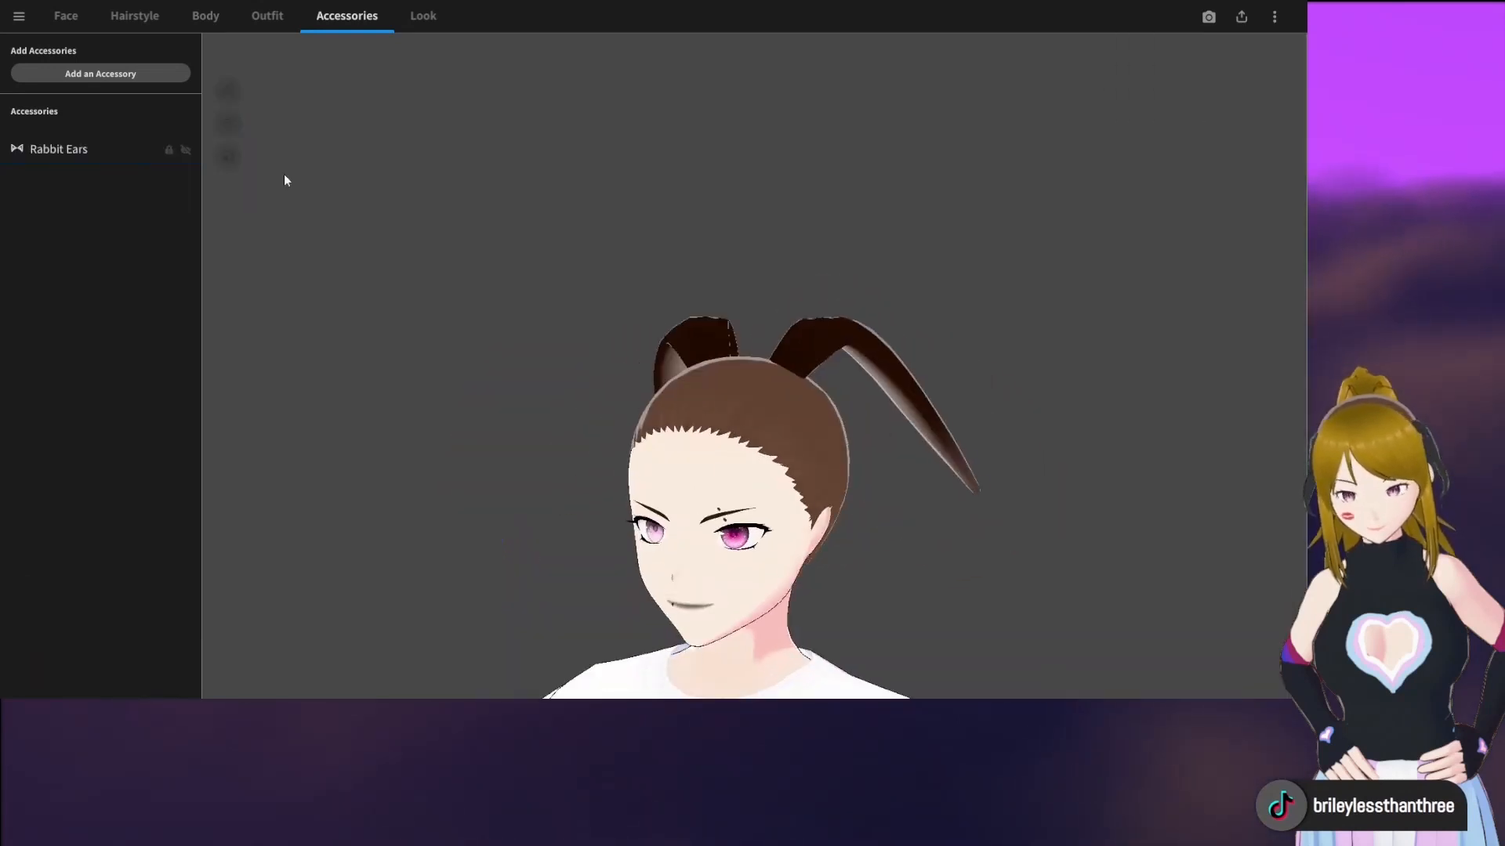
Apply the front hairstyle preset with long side-swept bangs that cover one eye
click(151, 19)
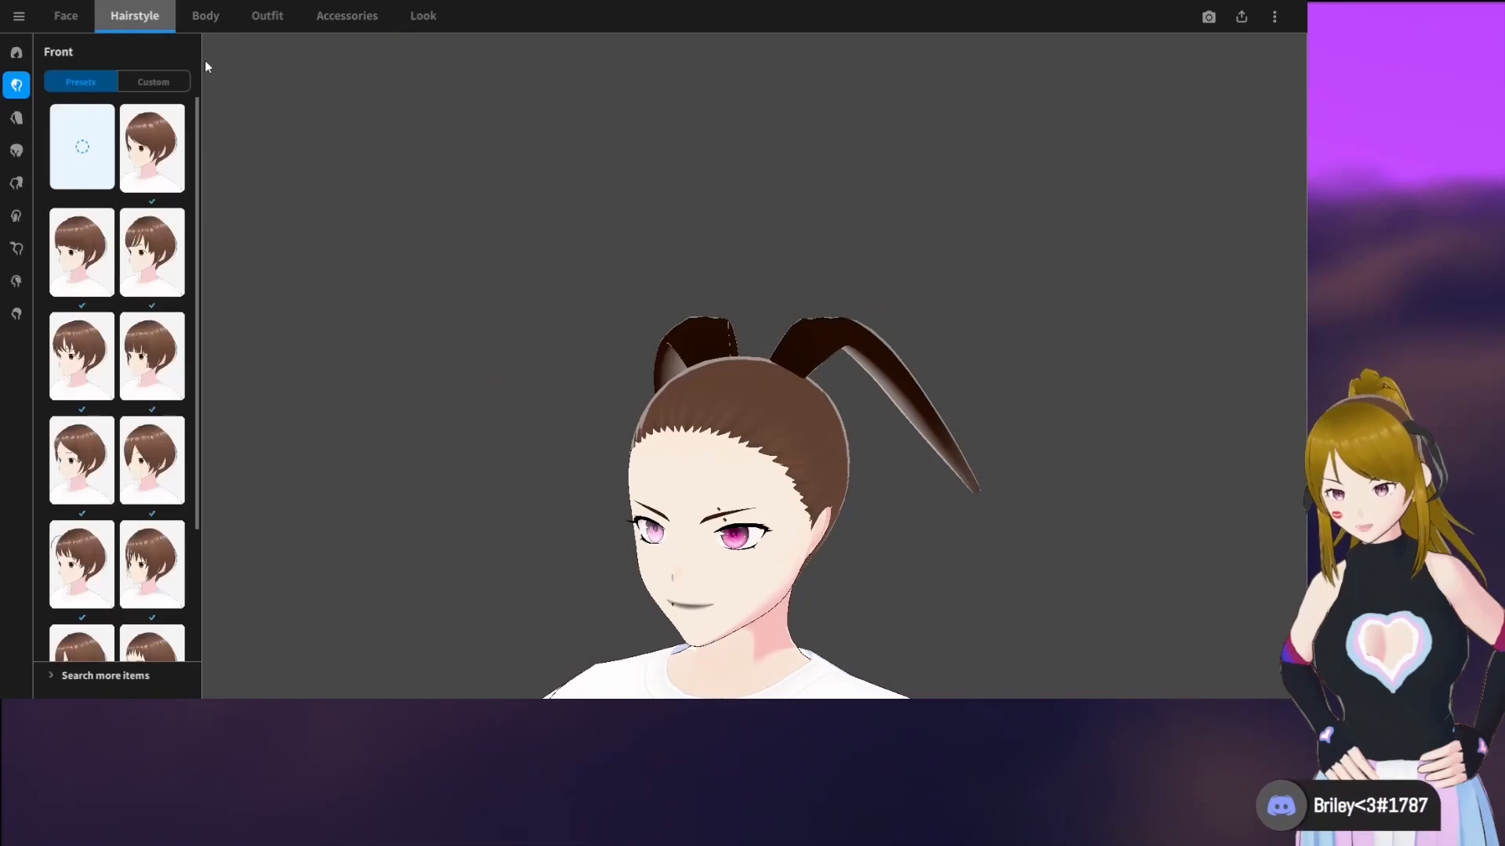
right_drag(525, 341, 567, 337)
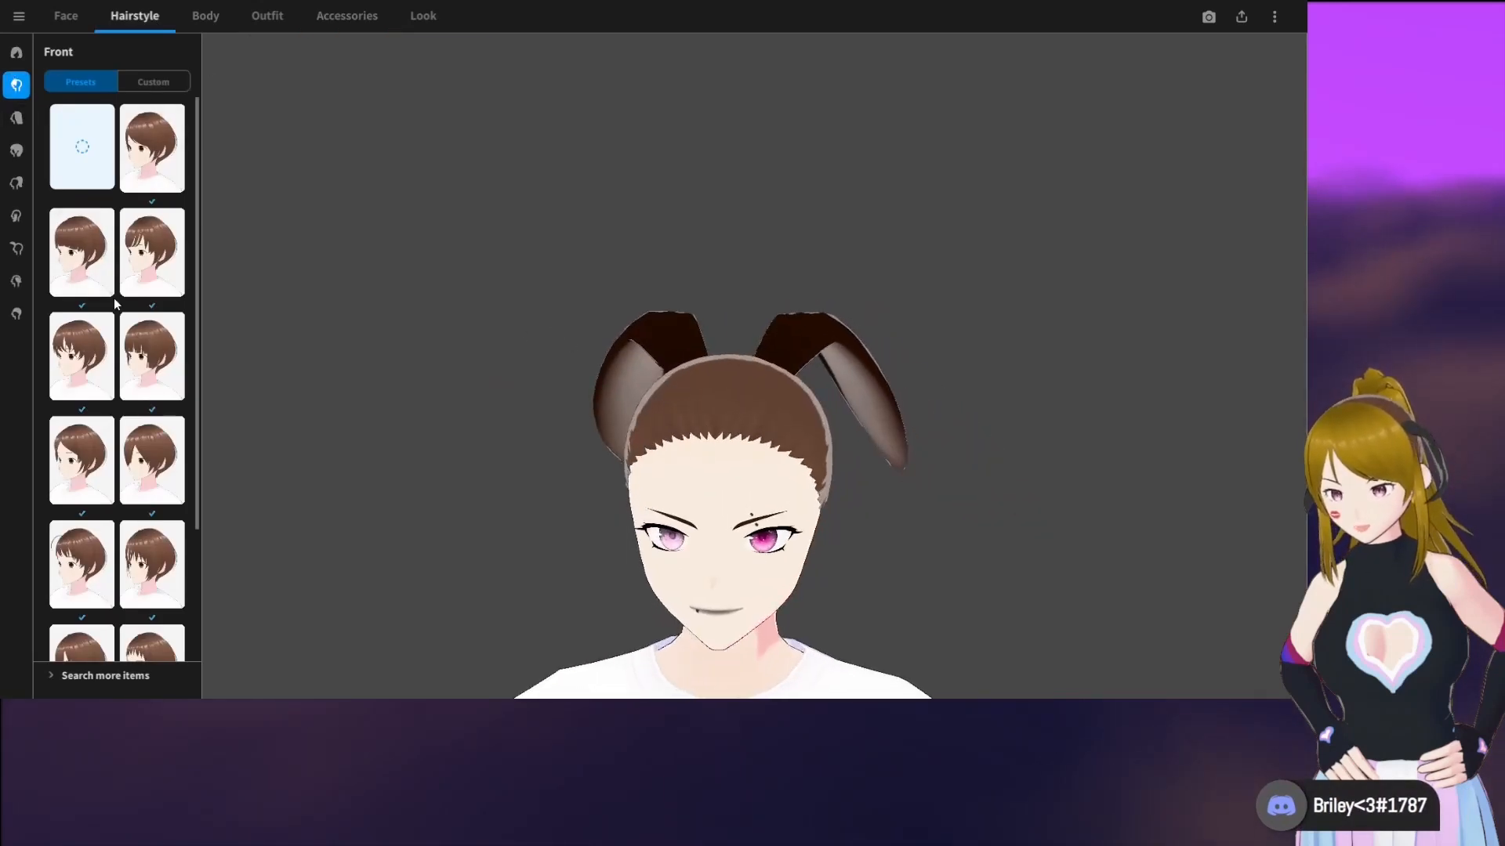
scroll(115, 304, down, 1)
click(150, 327)
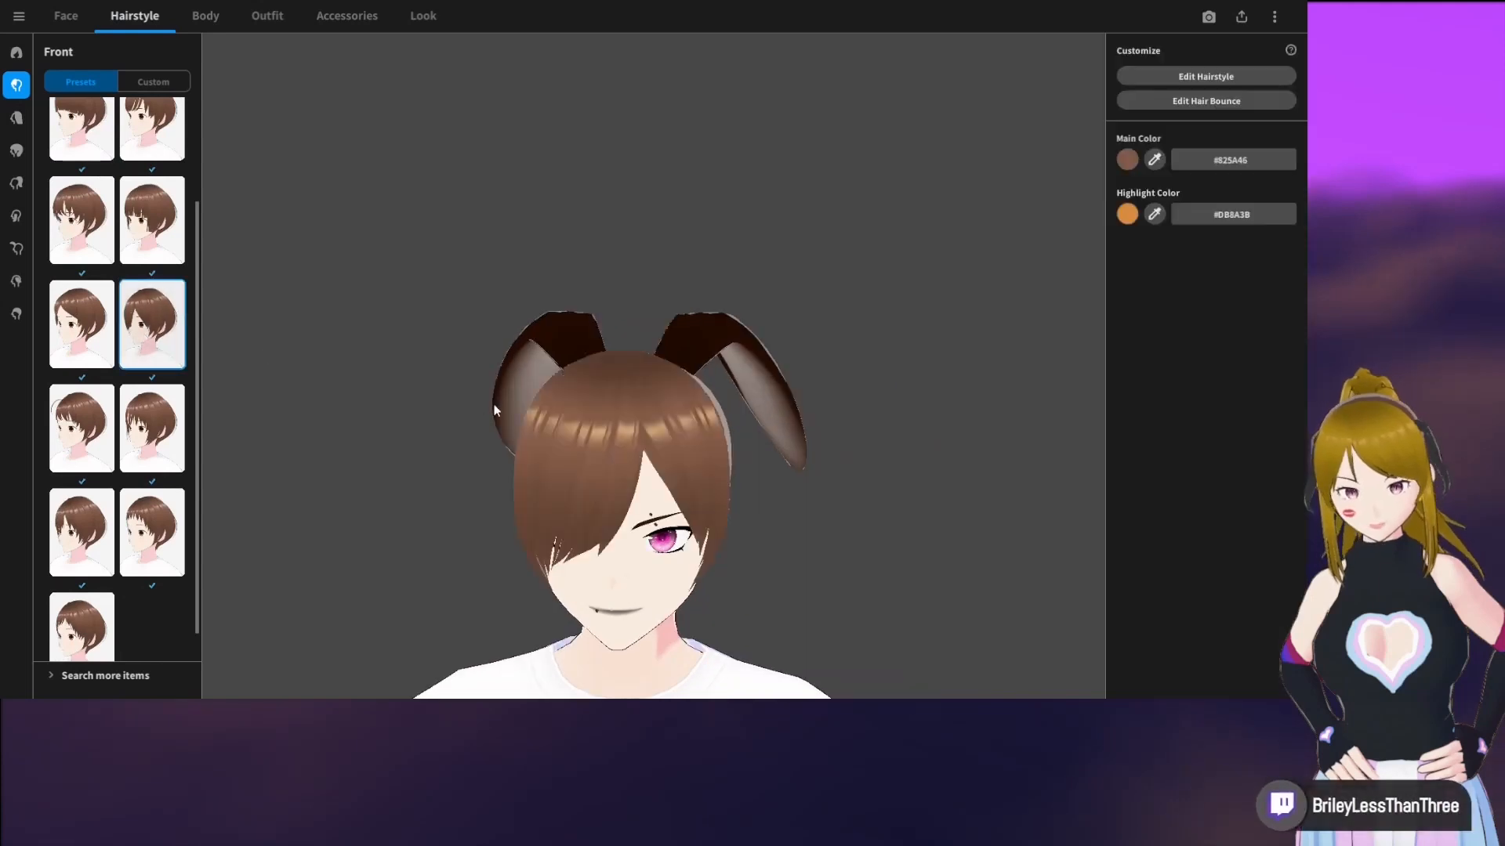
right_drag(493, 409, 525, 410)
Set the front hair's main color to near-black #15100D
click(1127, 160)
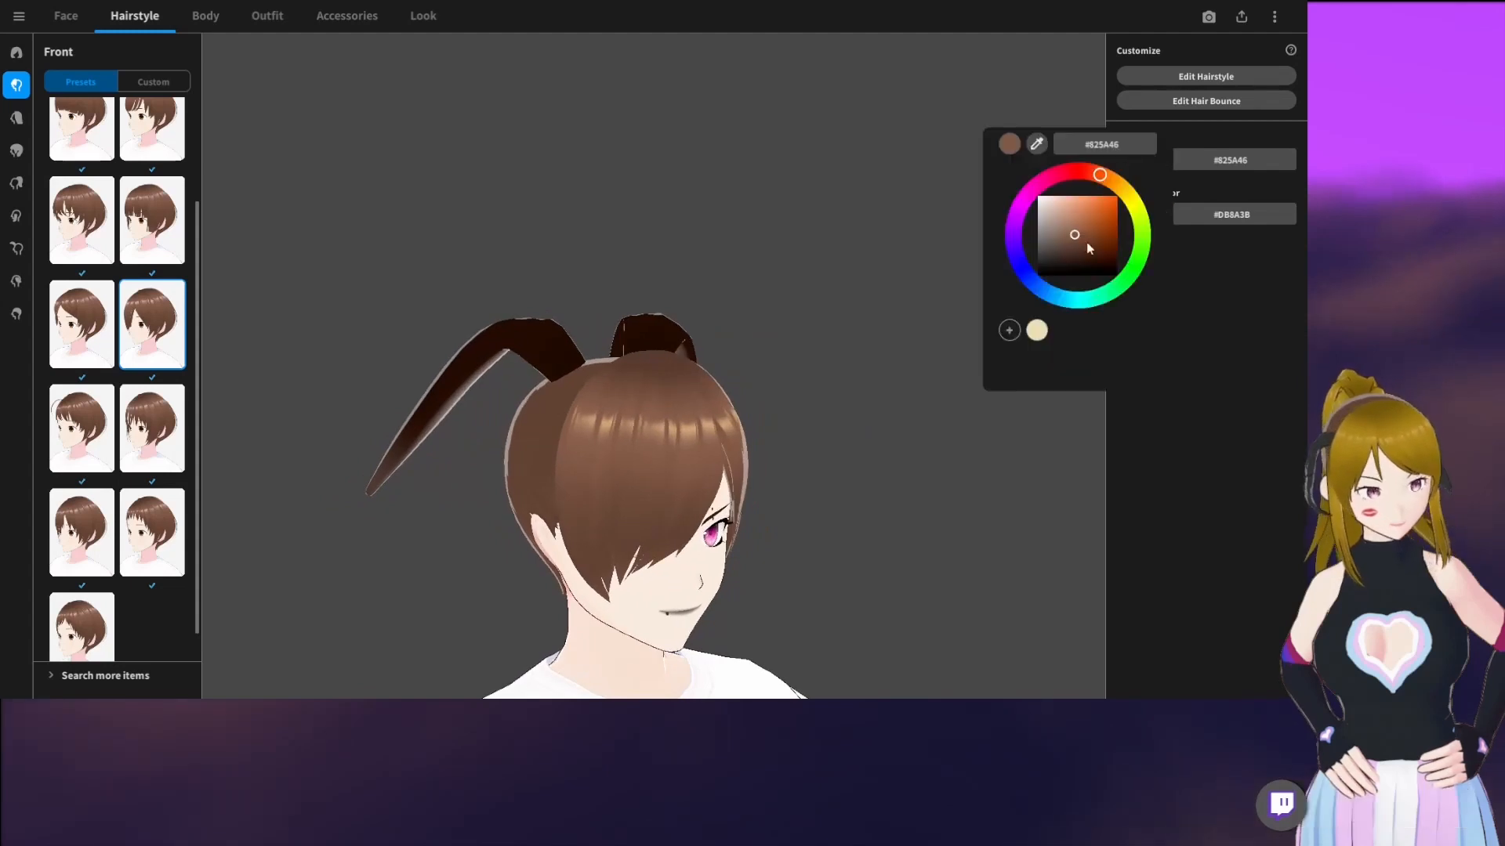
mouse_move(1087, 244)
mouse_down()
mouse_move(1117, 254)
mouse_move(1069, 270)
mouse_up()
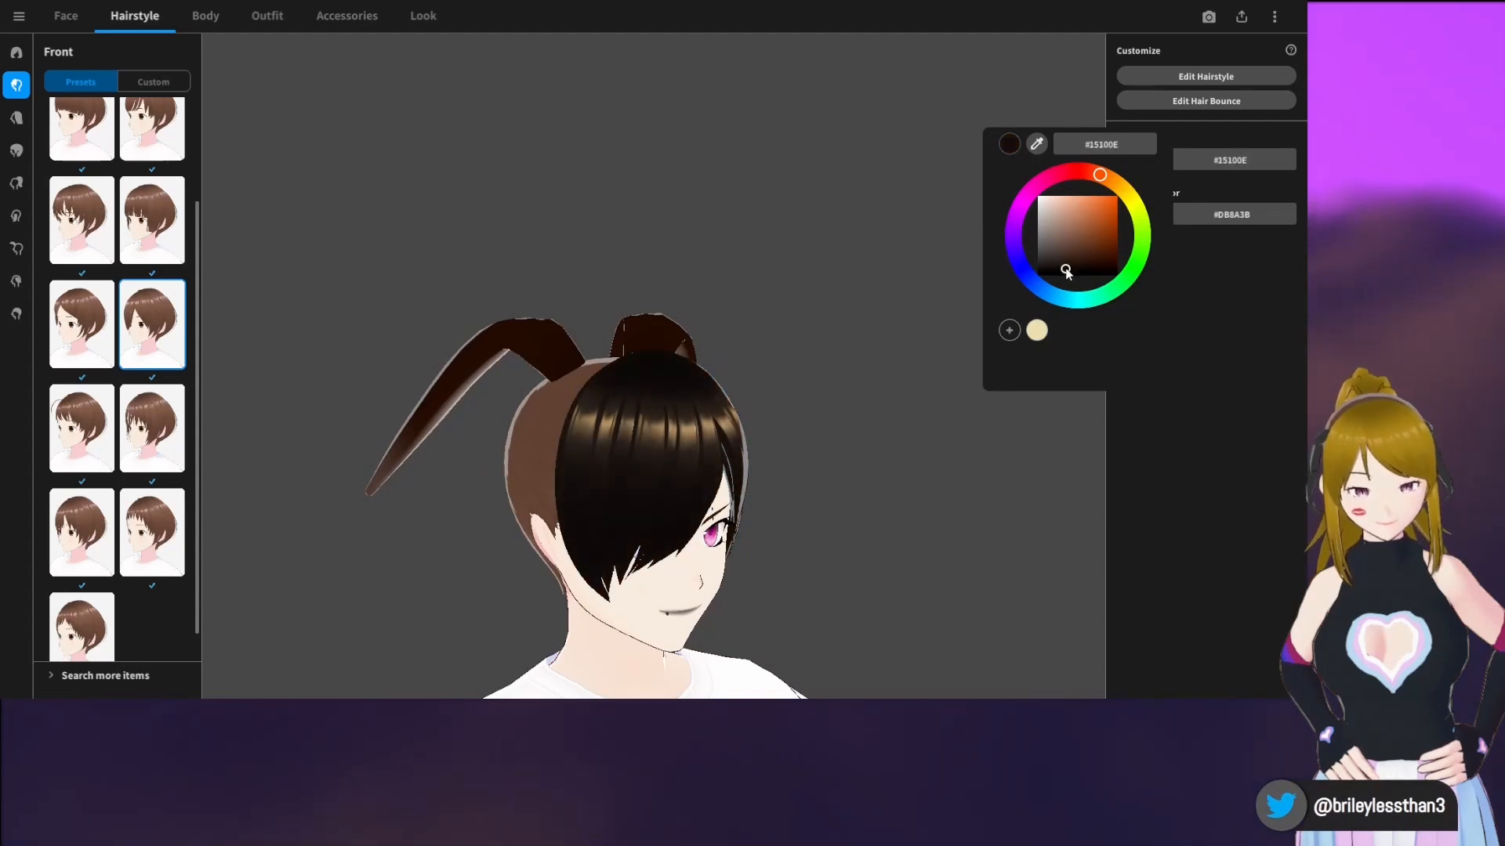
drag(1066, 270, 1068, 273)
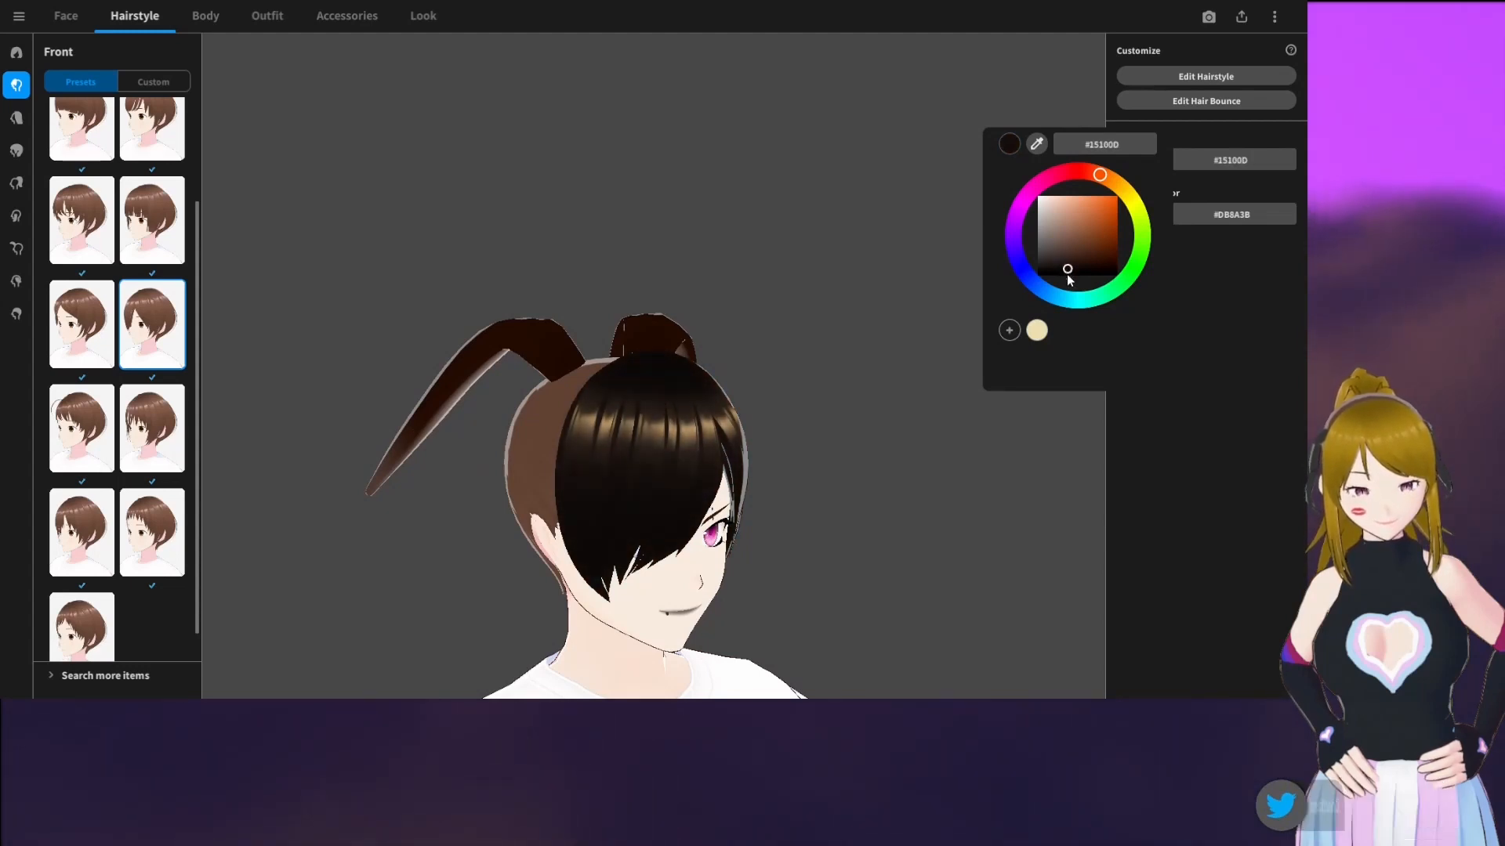
click(898, 455)
drag(896, 463, 851, 448)
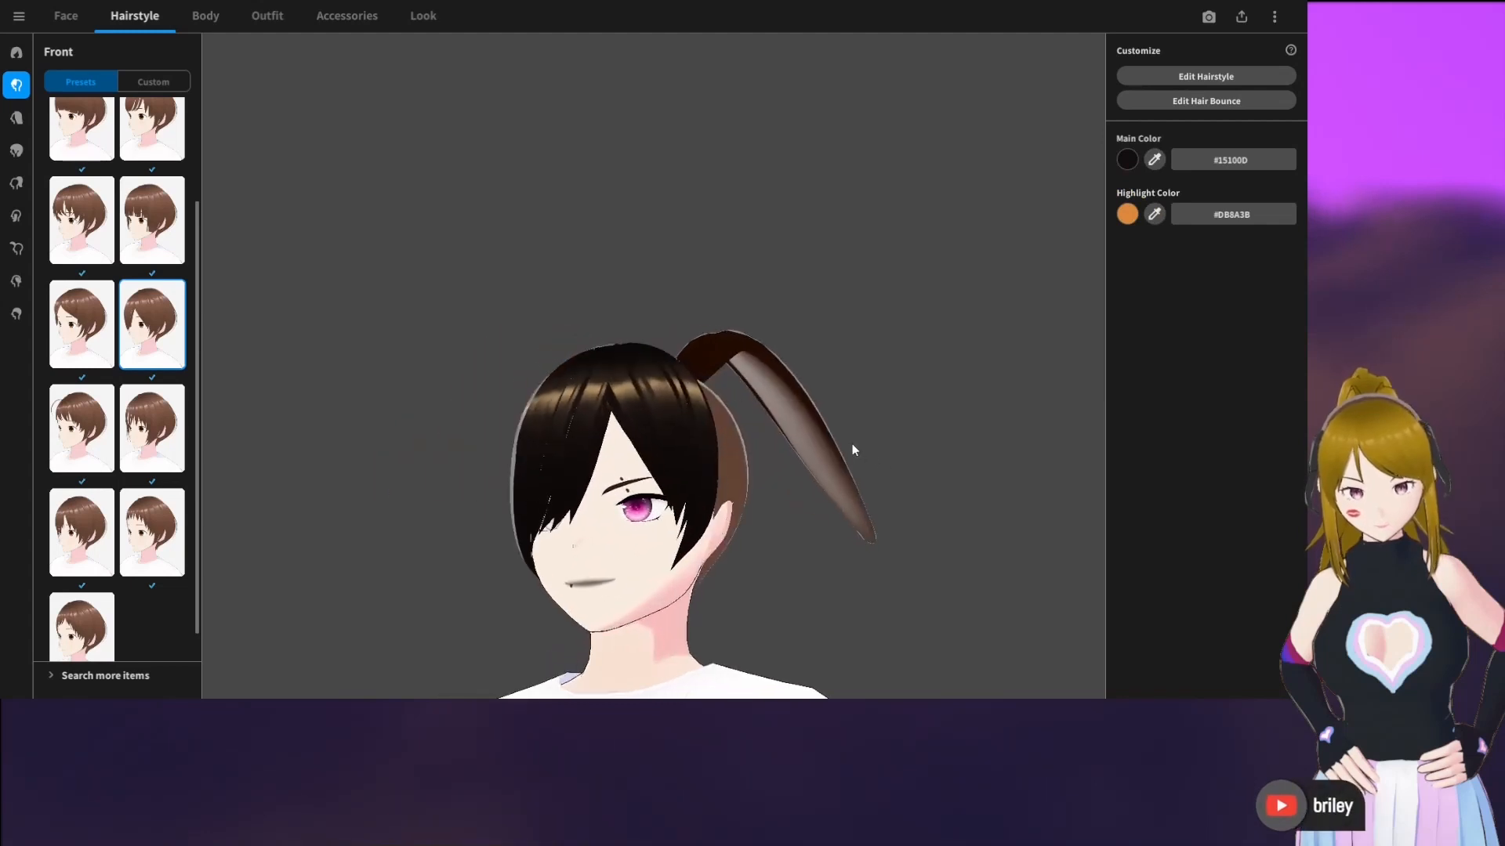
Try a short back hairstyle preset and settle on the shaggy, neck-length one, checking it from several angles
click(24, 126)
click(152, 333)
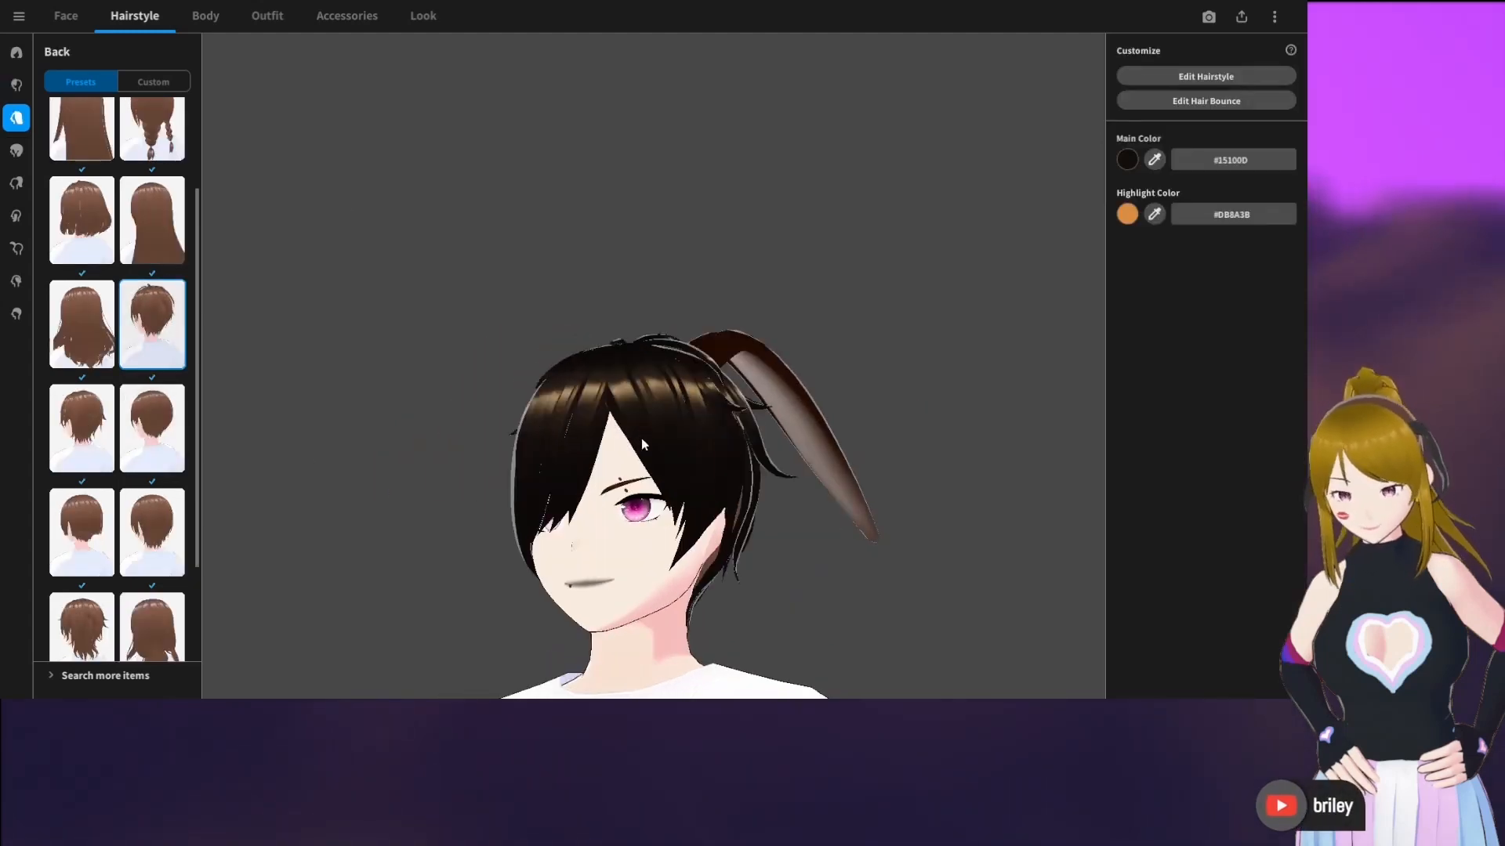
drag(641, 439, 492, 449)
scroll(120, 499, down, 2)
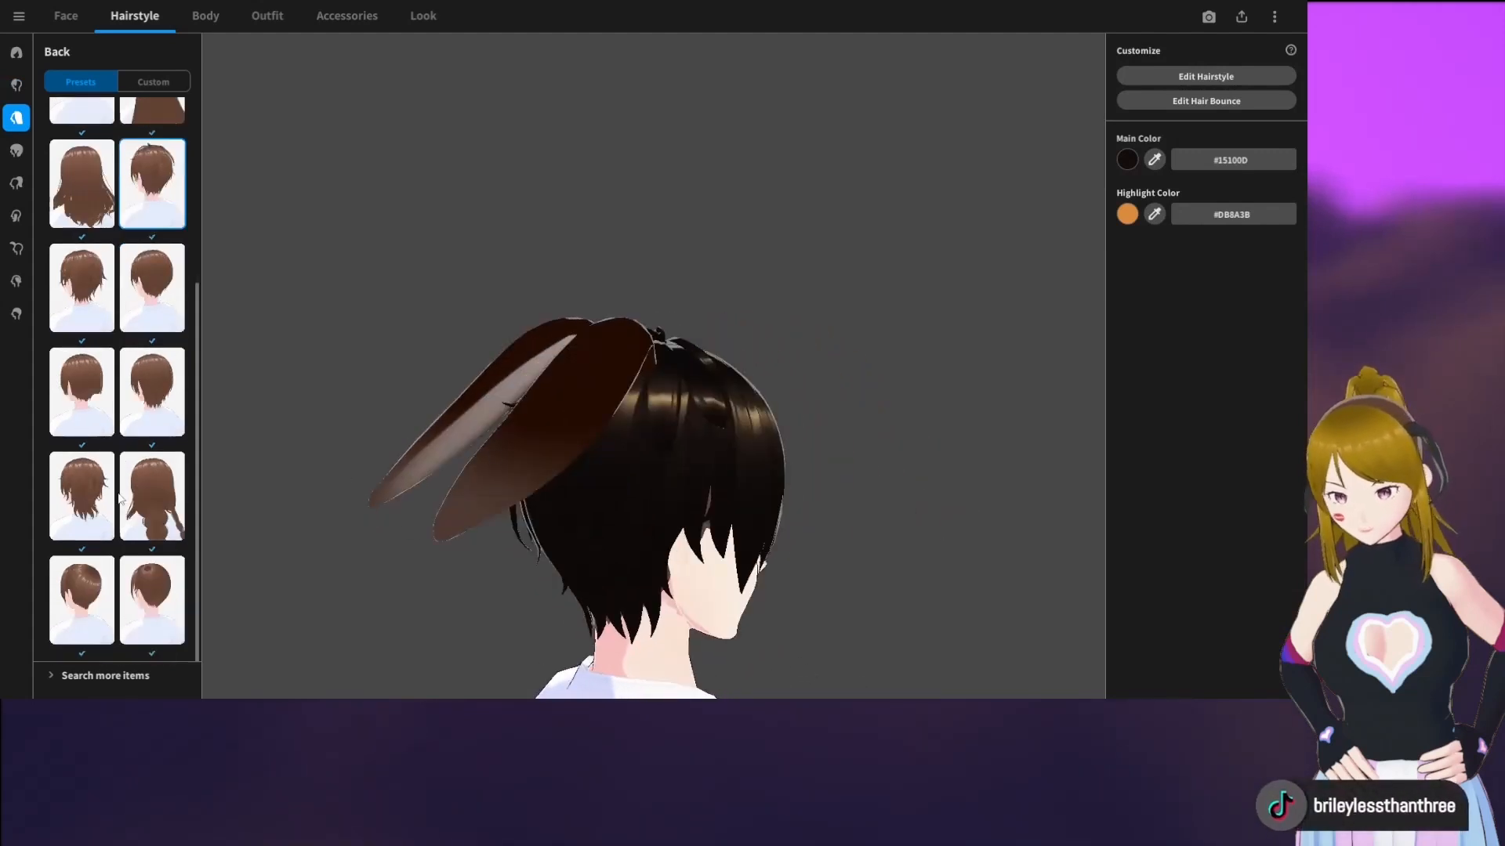
click(94, 501)
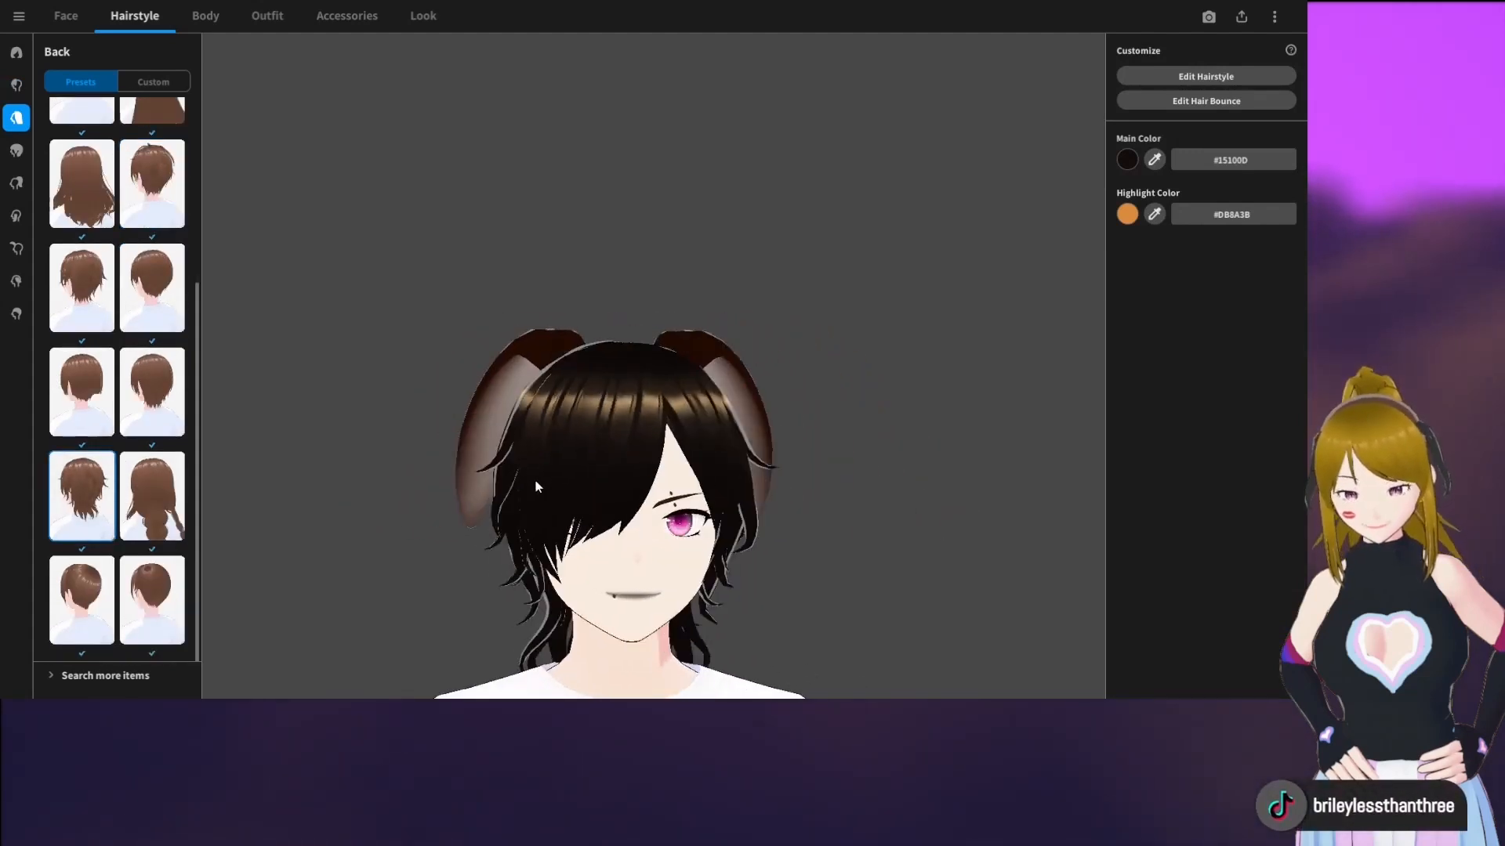
right_drag(540, 481, 792, 476)
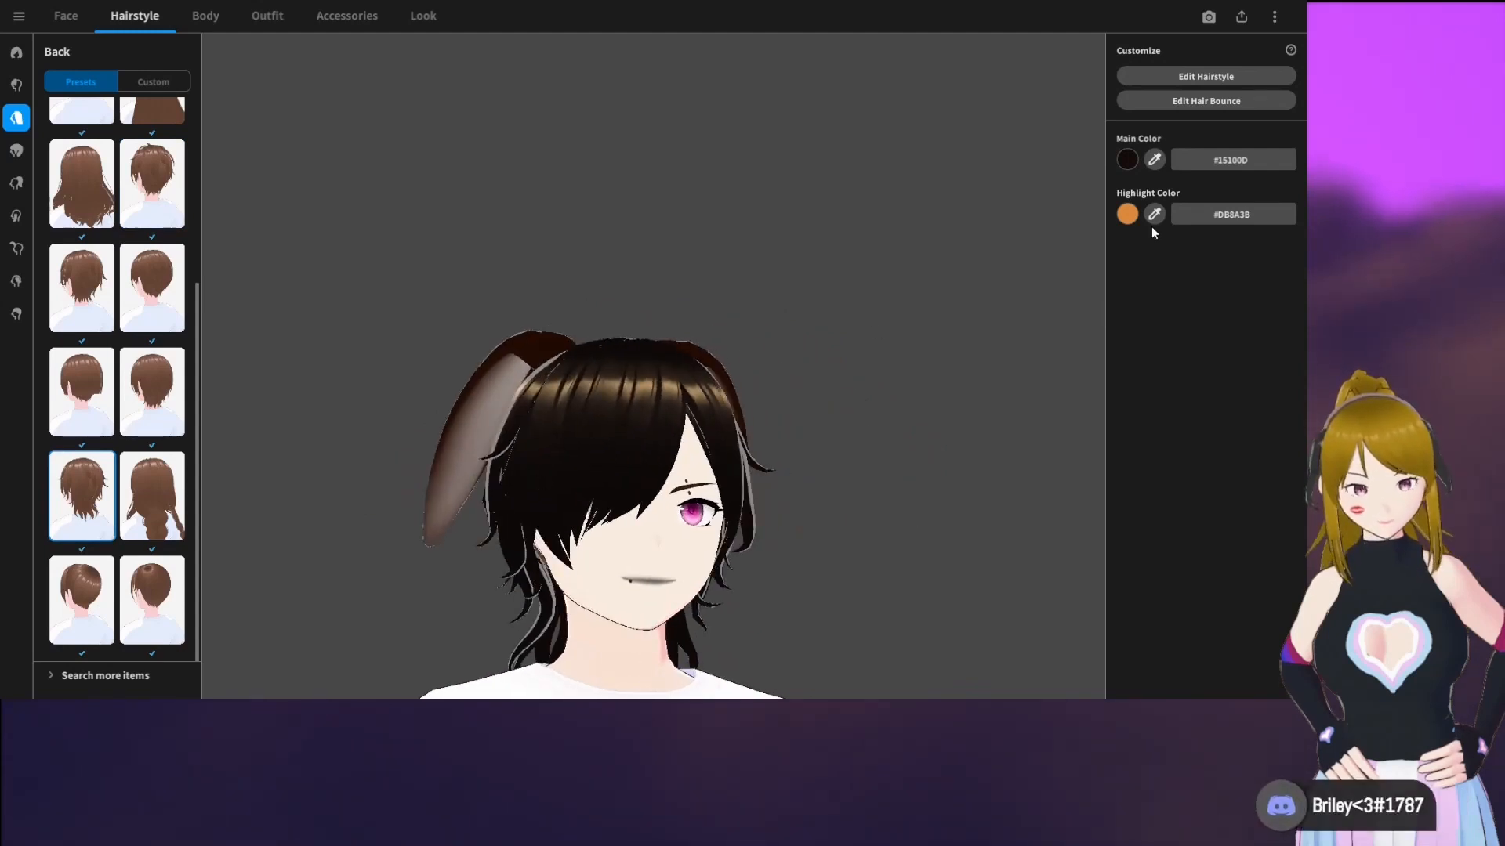
right_drag(873, 260, 835, 278)
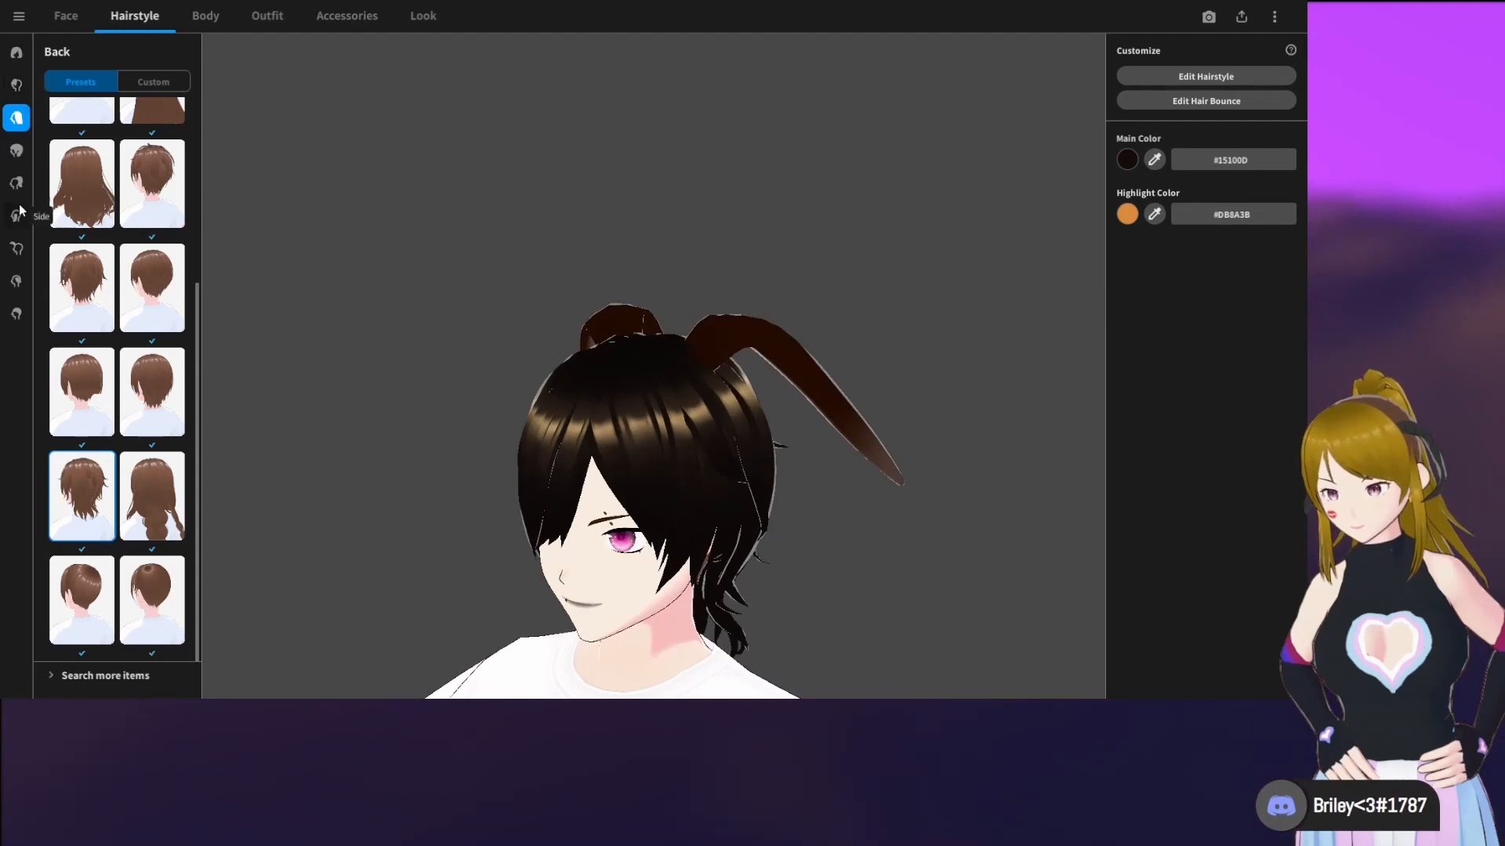
Create a new custom ahoge item and open it in the hairstyle editor
click(12, 247)
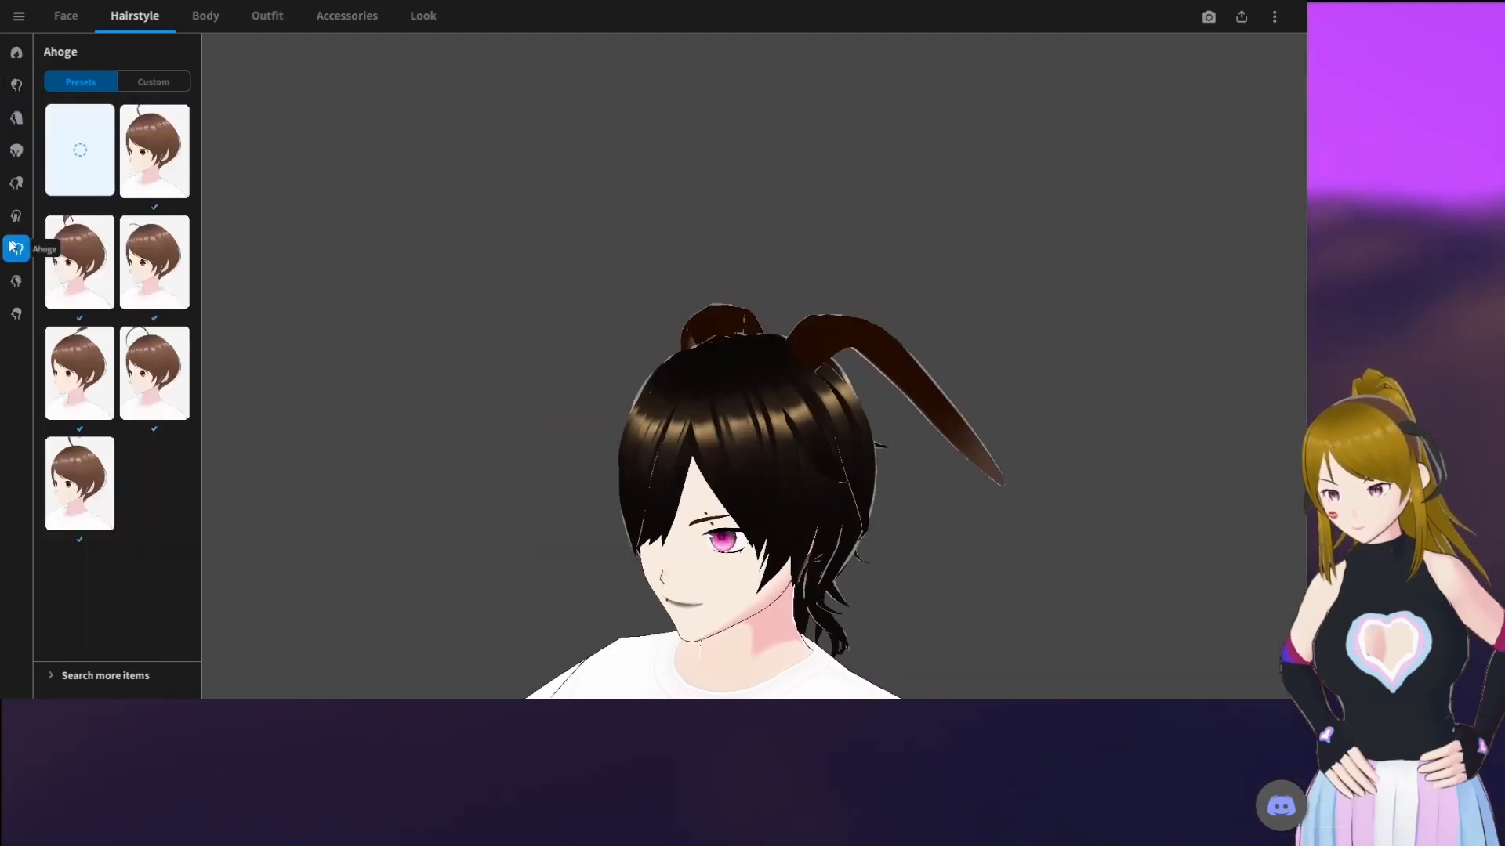
click(144, 83)
click(93, 174)
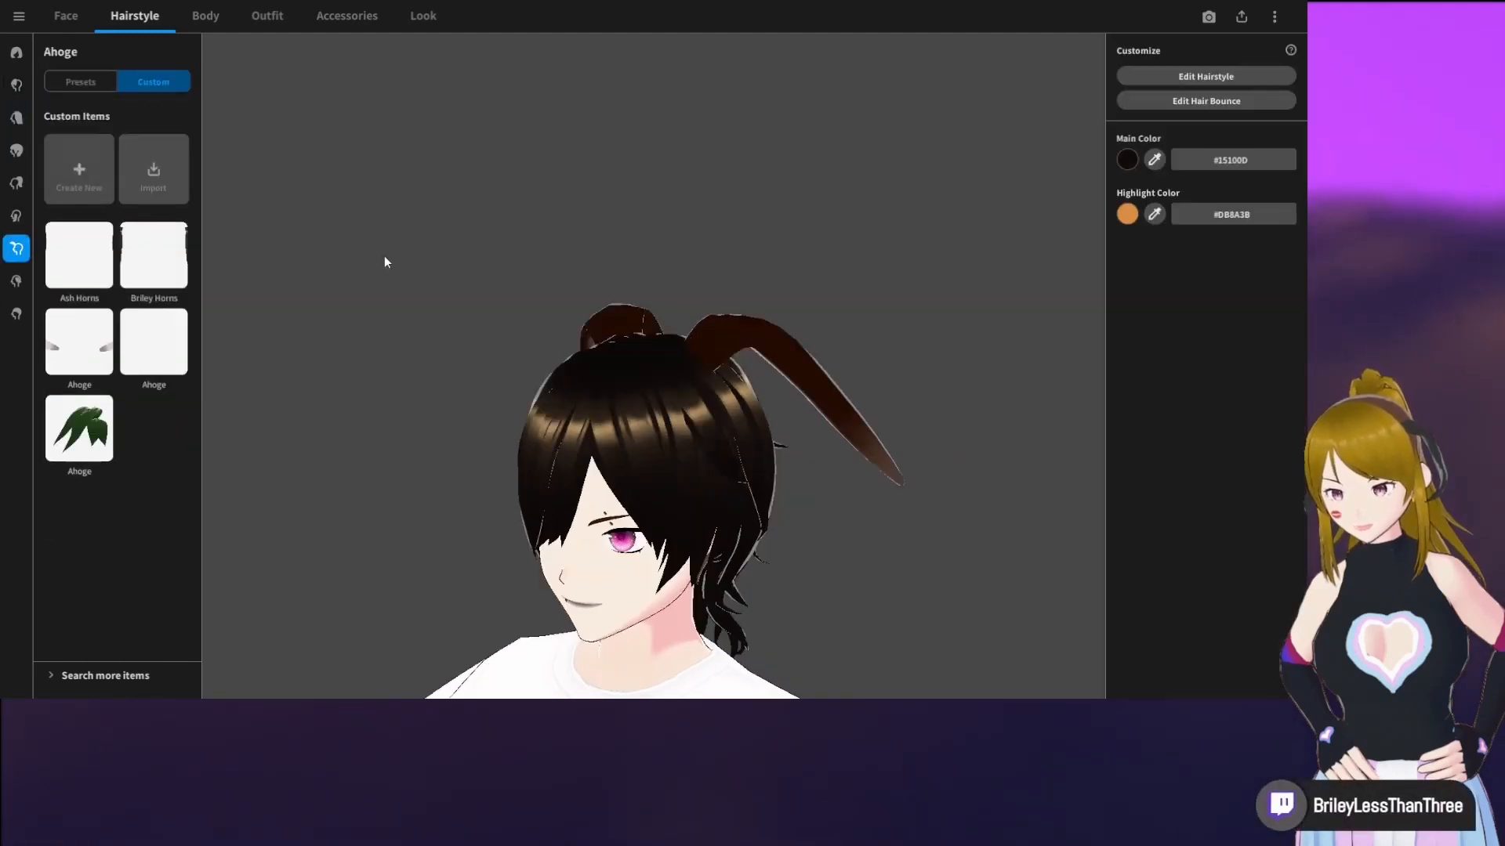
right_drag(688, 360, 736, 346)
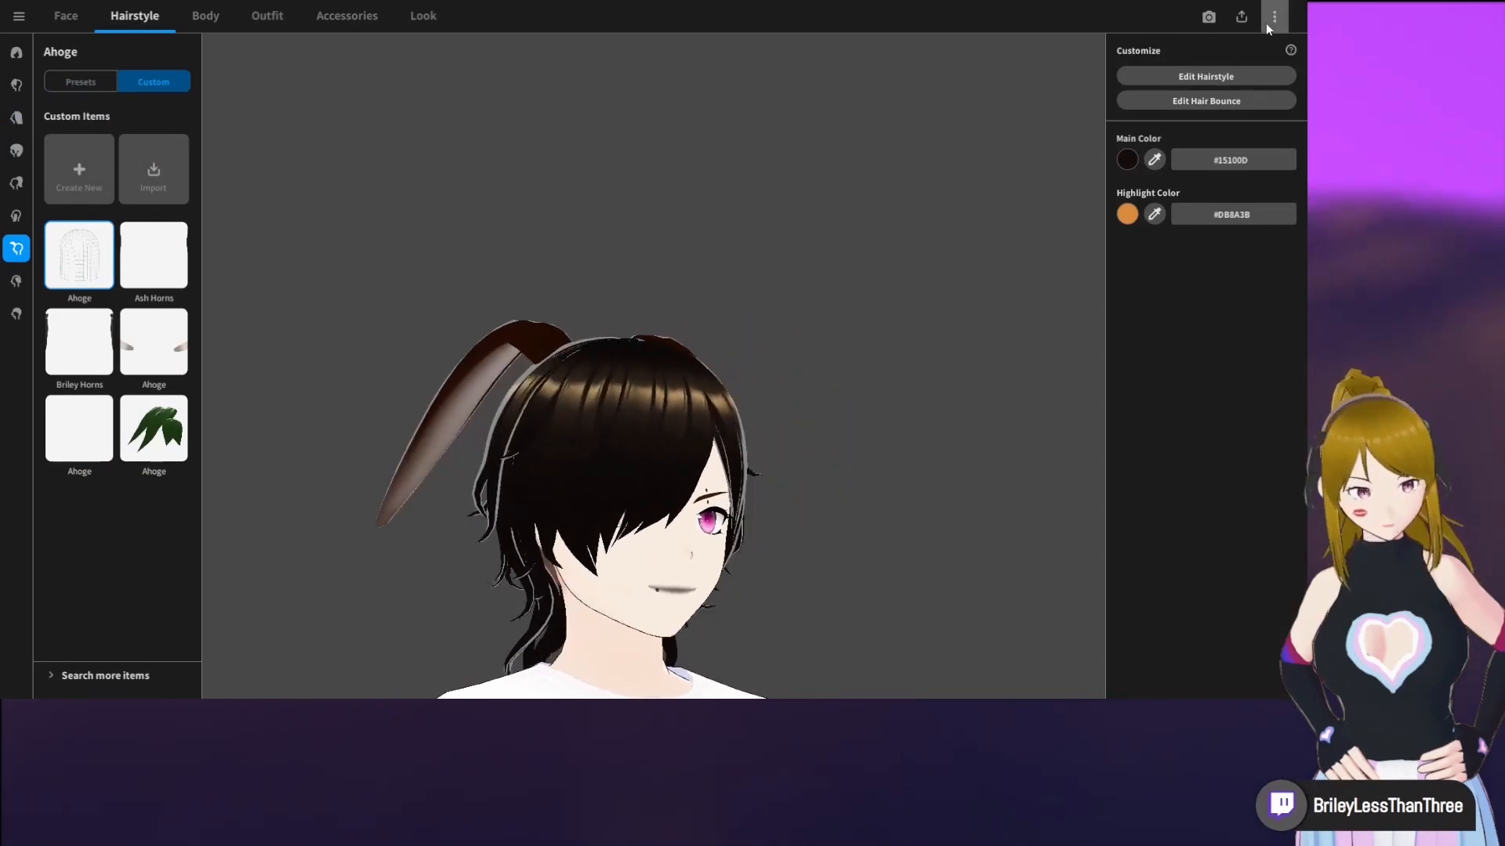
click(1215, 77)
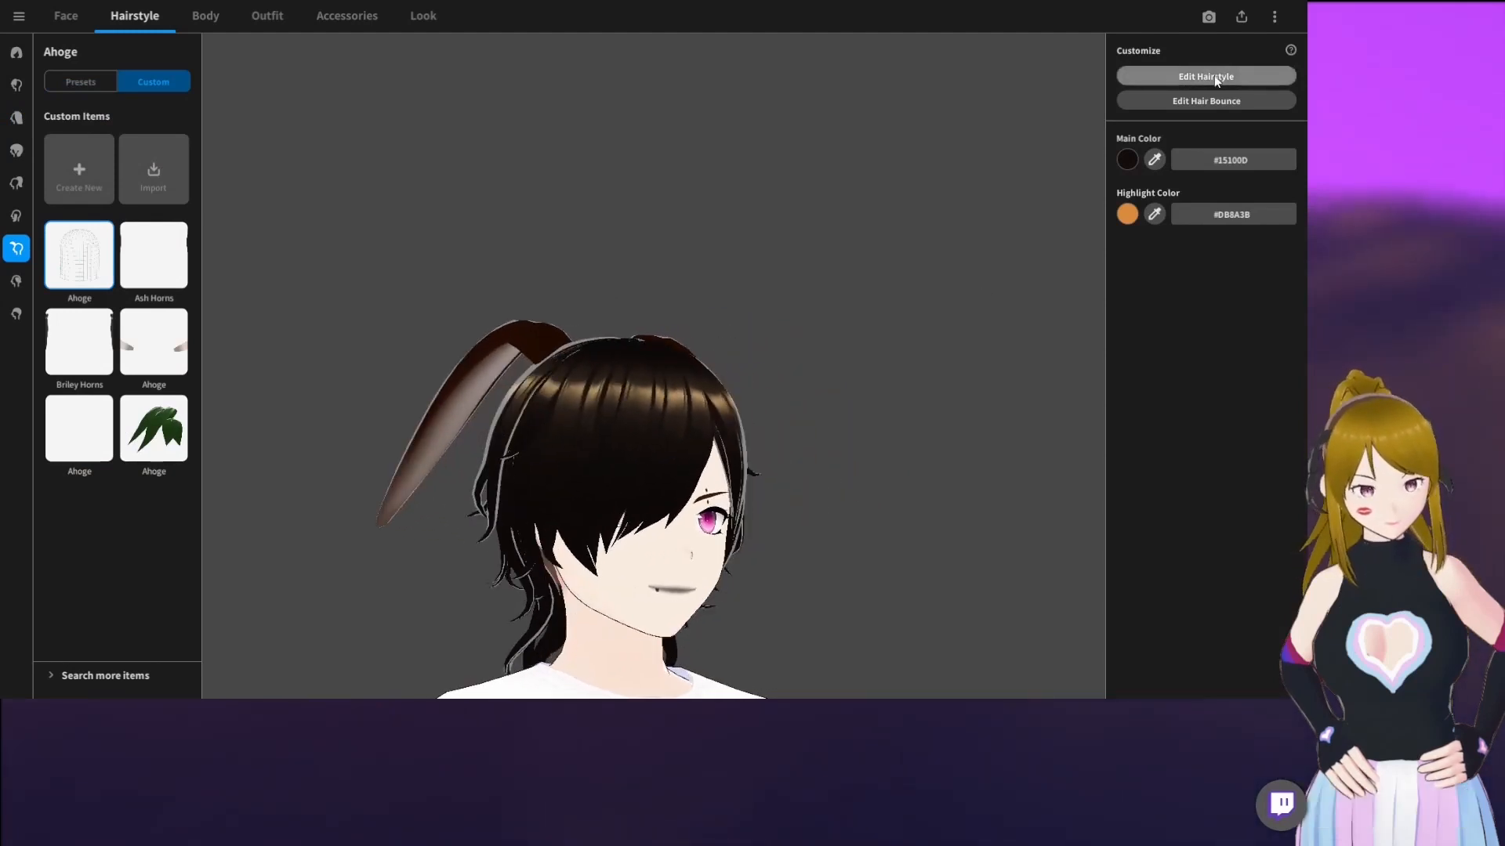
right_drag(759, 306, 740, 314)
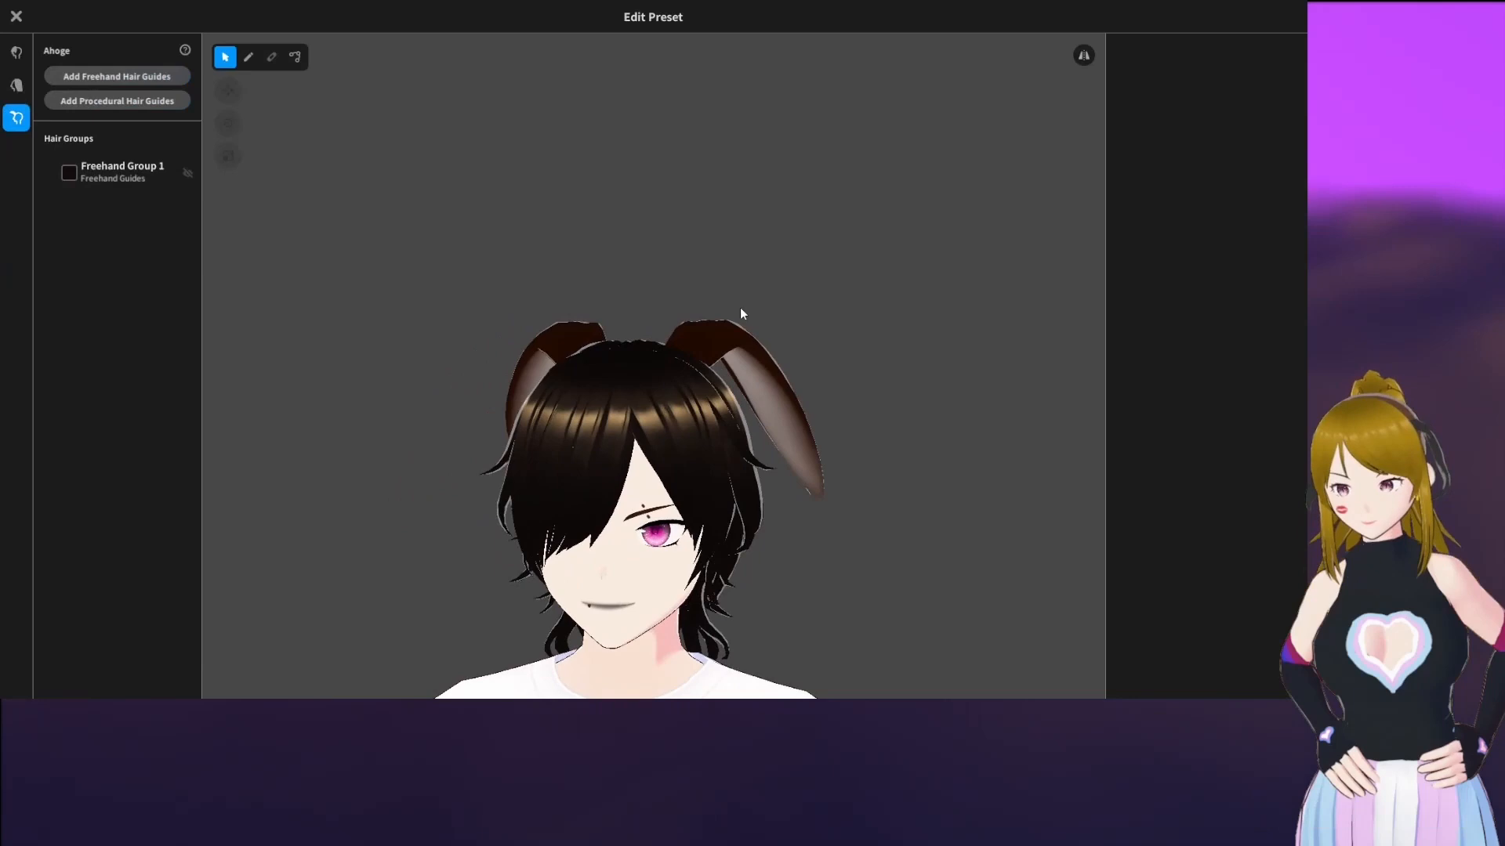
Add another freehand hair guide group and turn on mirrored editing with Freehand Group 1 selected
click(146, 81)
click(119, 174)
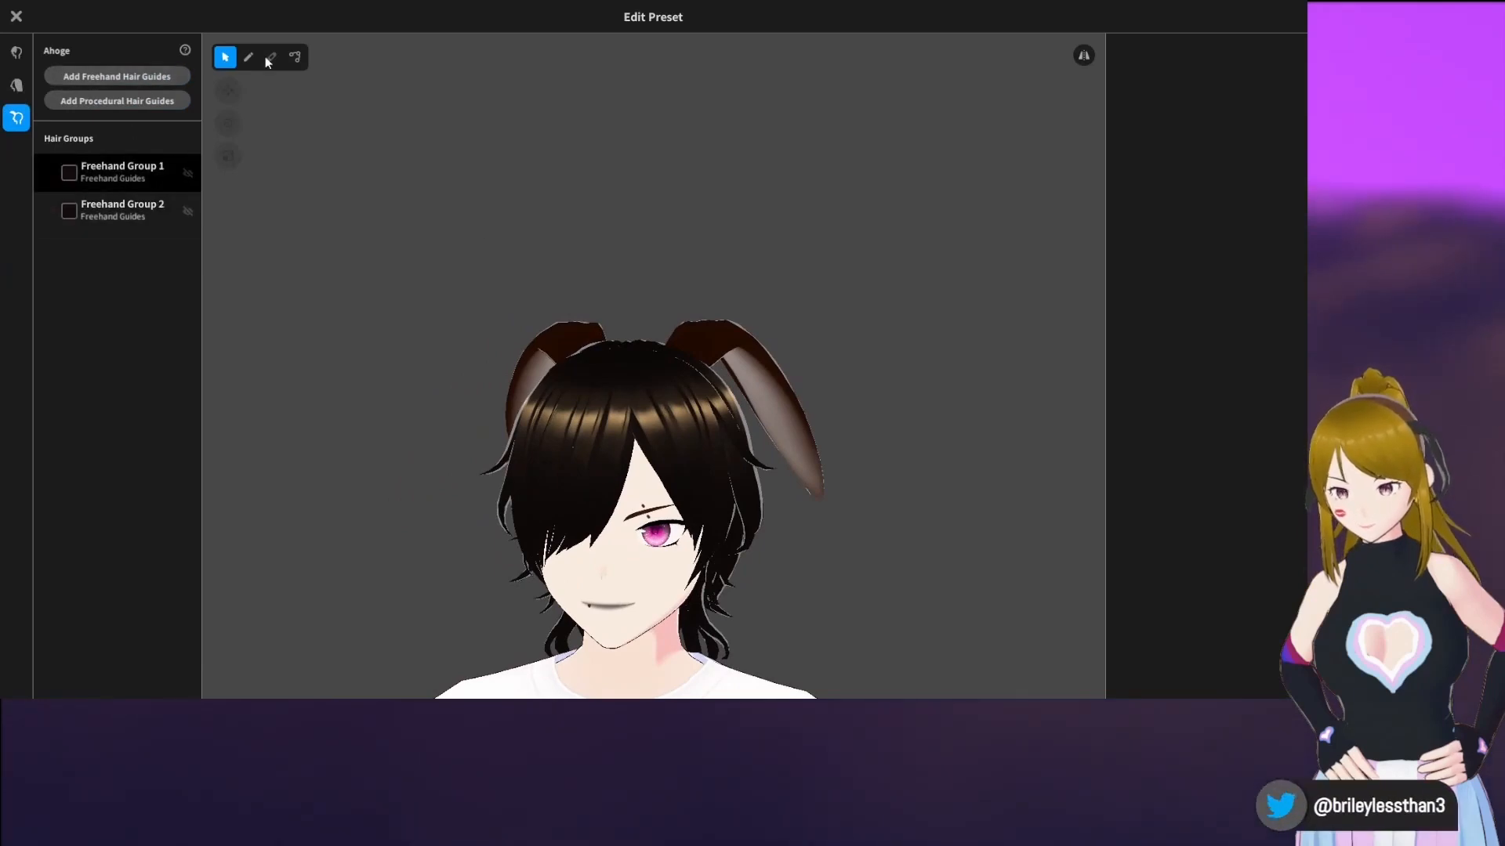
mouse_move(820, 243)
right_down()
mouse_move(781, 249)
mouse_move(756, 278)
mouse_move(810, 248)
right_up()
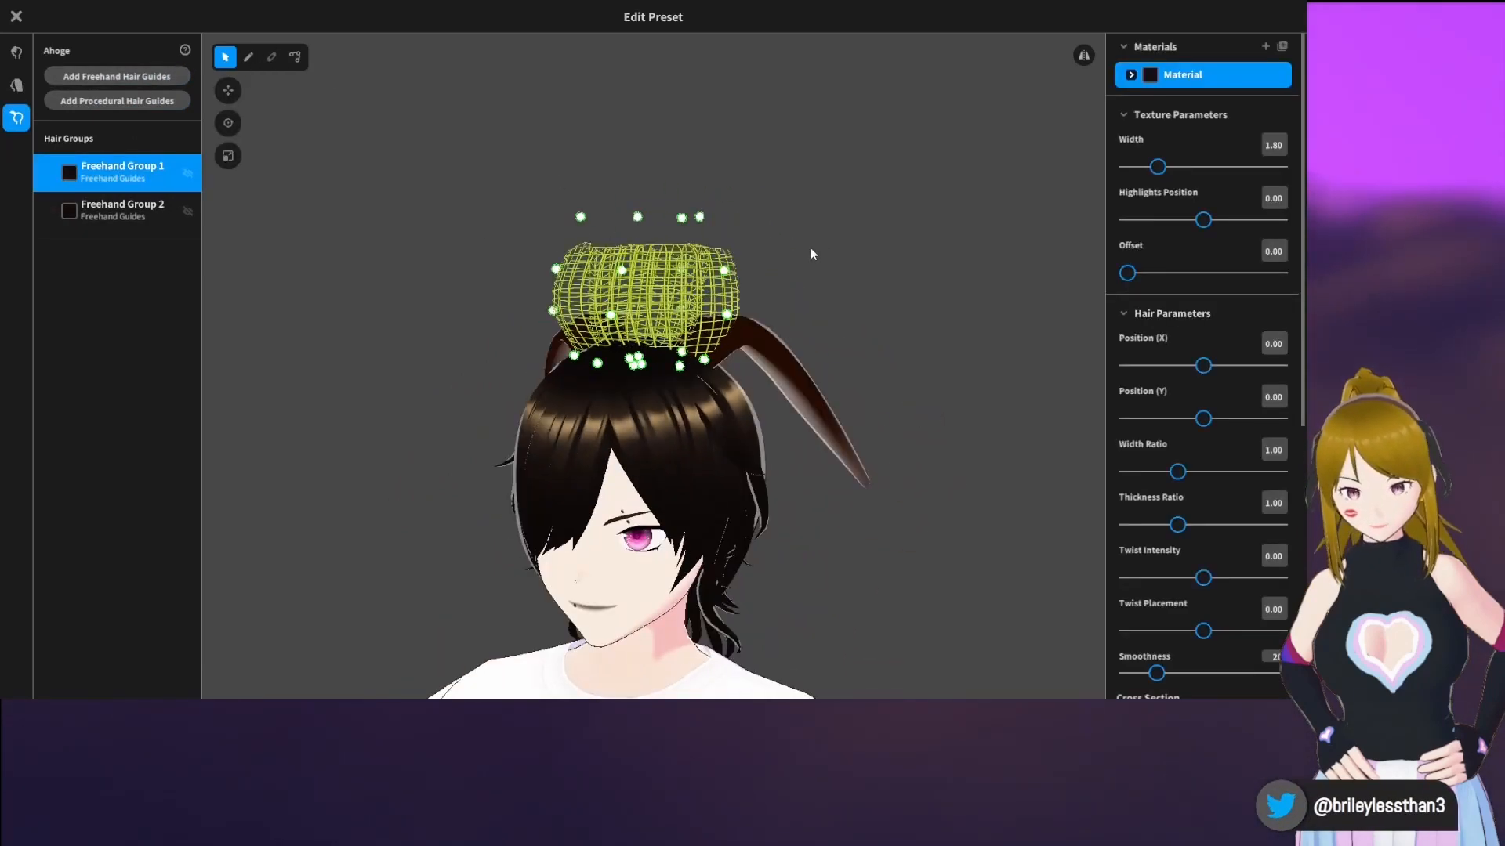
click(1082, 58)
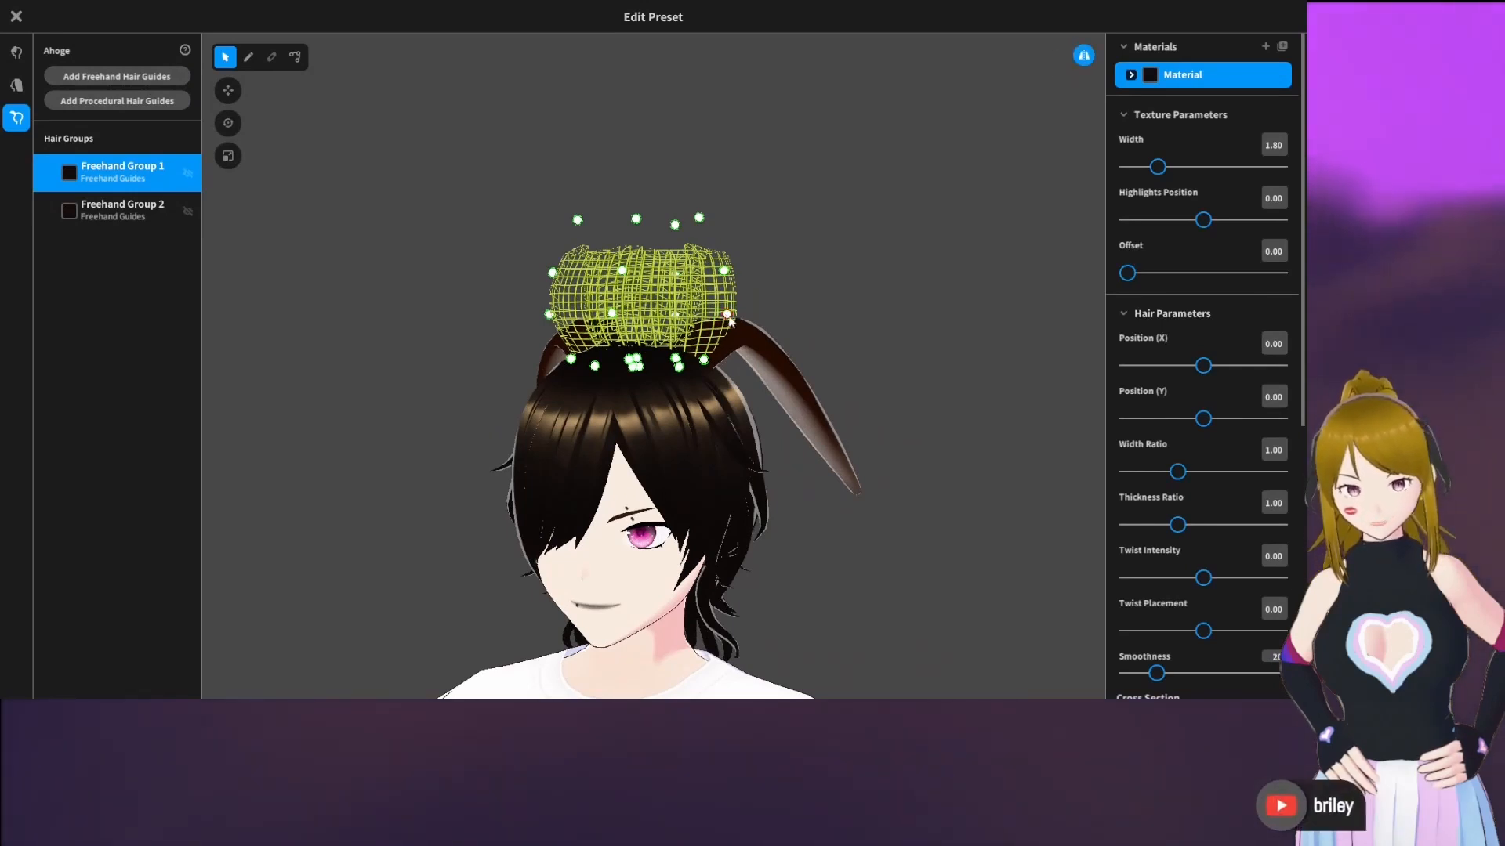
Pull the control points of Freehand Group 1's guide mesh down so it wraps around the head like a dome
drag(729, 320, 780, 422)
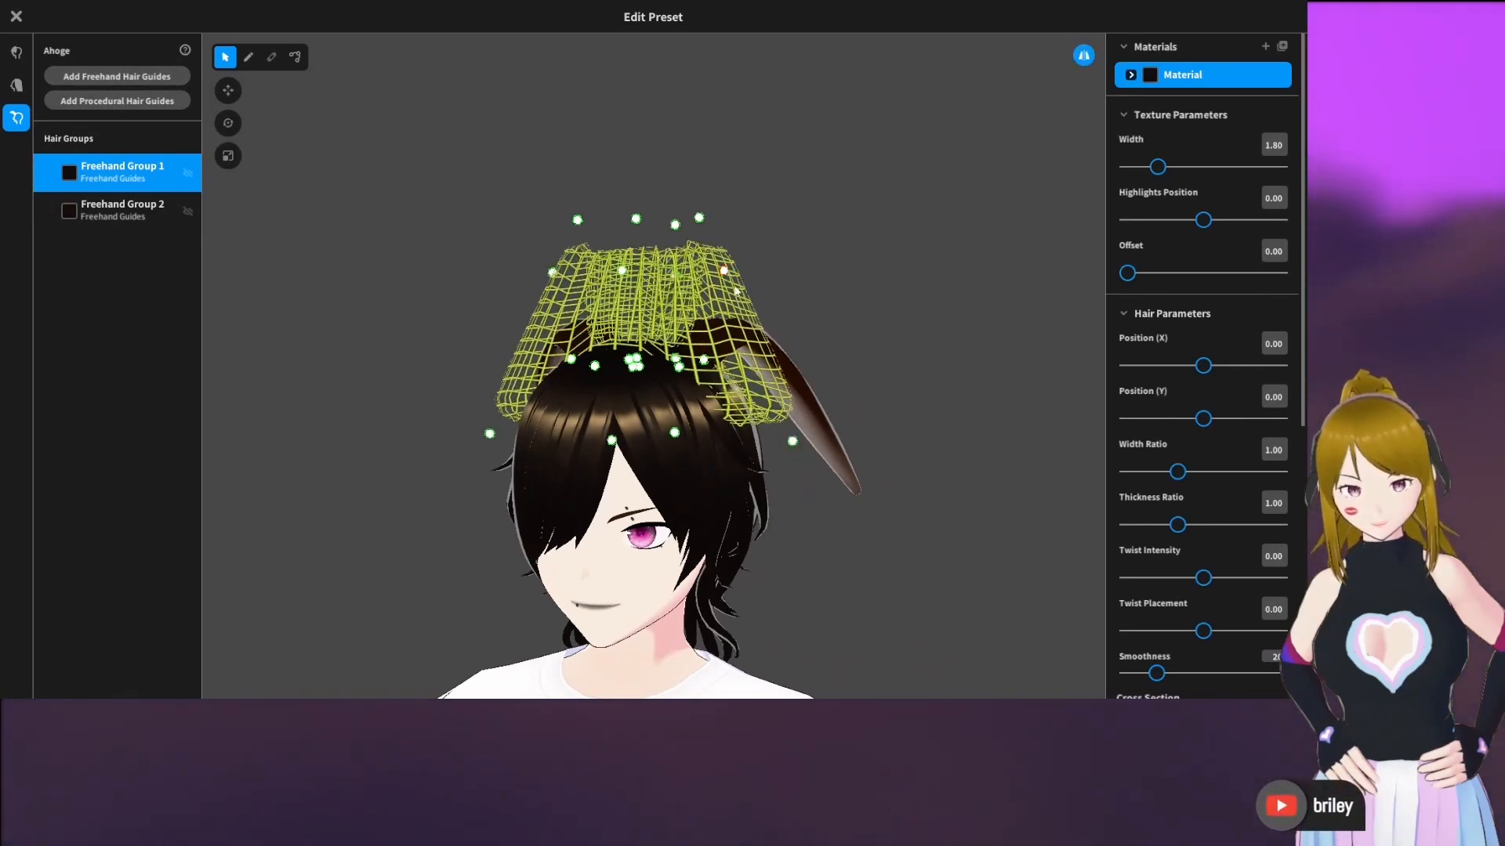
drag(735, 289, 858, 563)
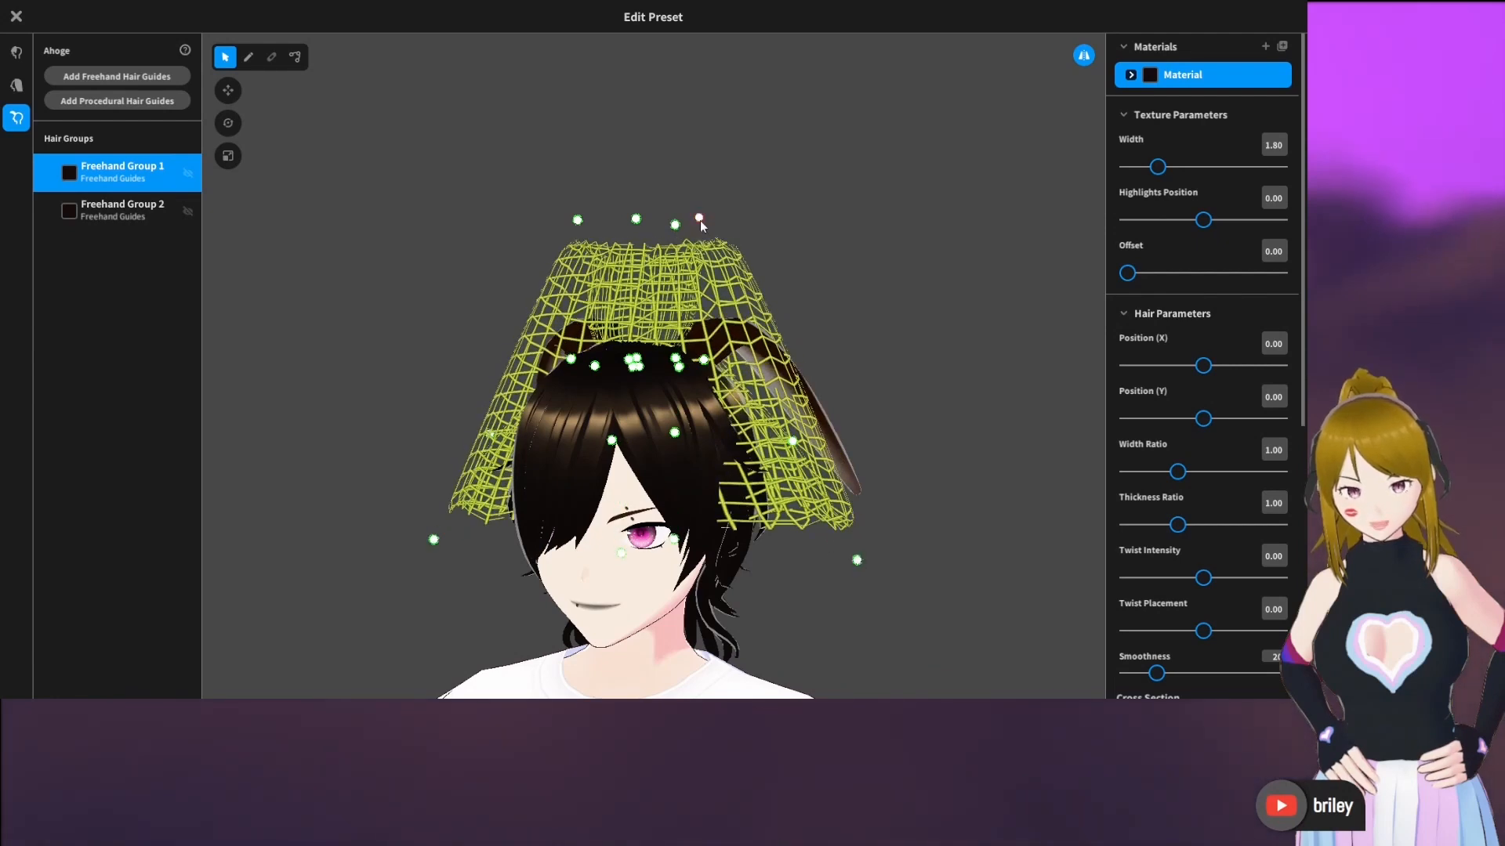
drag(699, 219, 747, 663)
right_drag(751, 571, 643, 529)
drag(643, 530, 552, 539)
right_drag(552, 539, 591, 554)
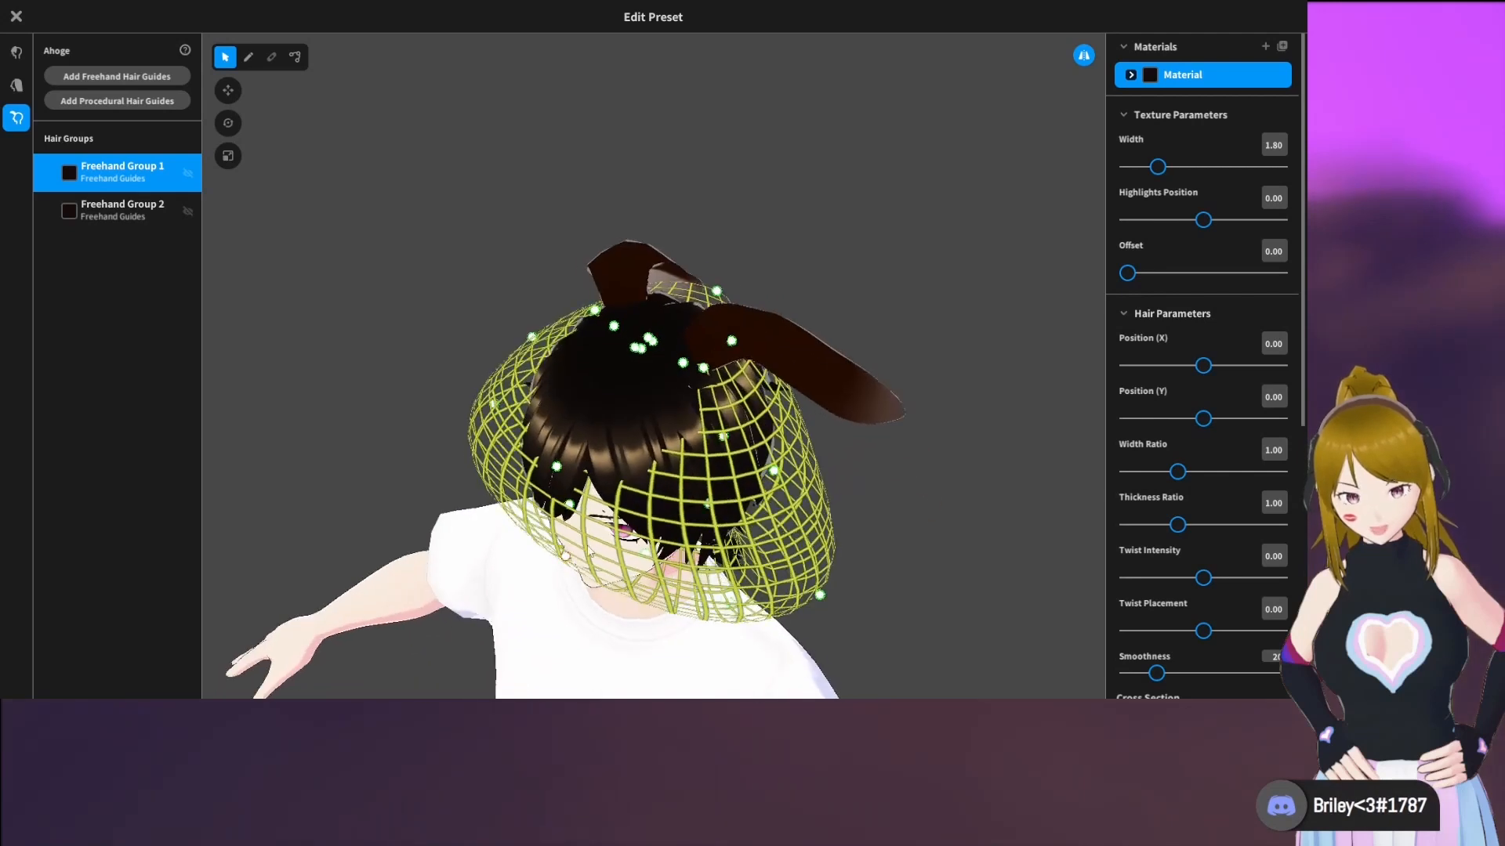
Reposition the guide mesh's control points around the crown to fit the mesh to the top of the head
drag(630, 349, 598, 425)
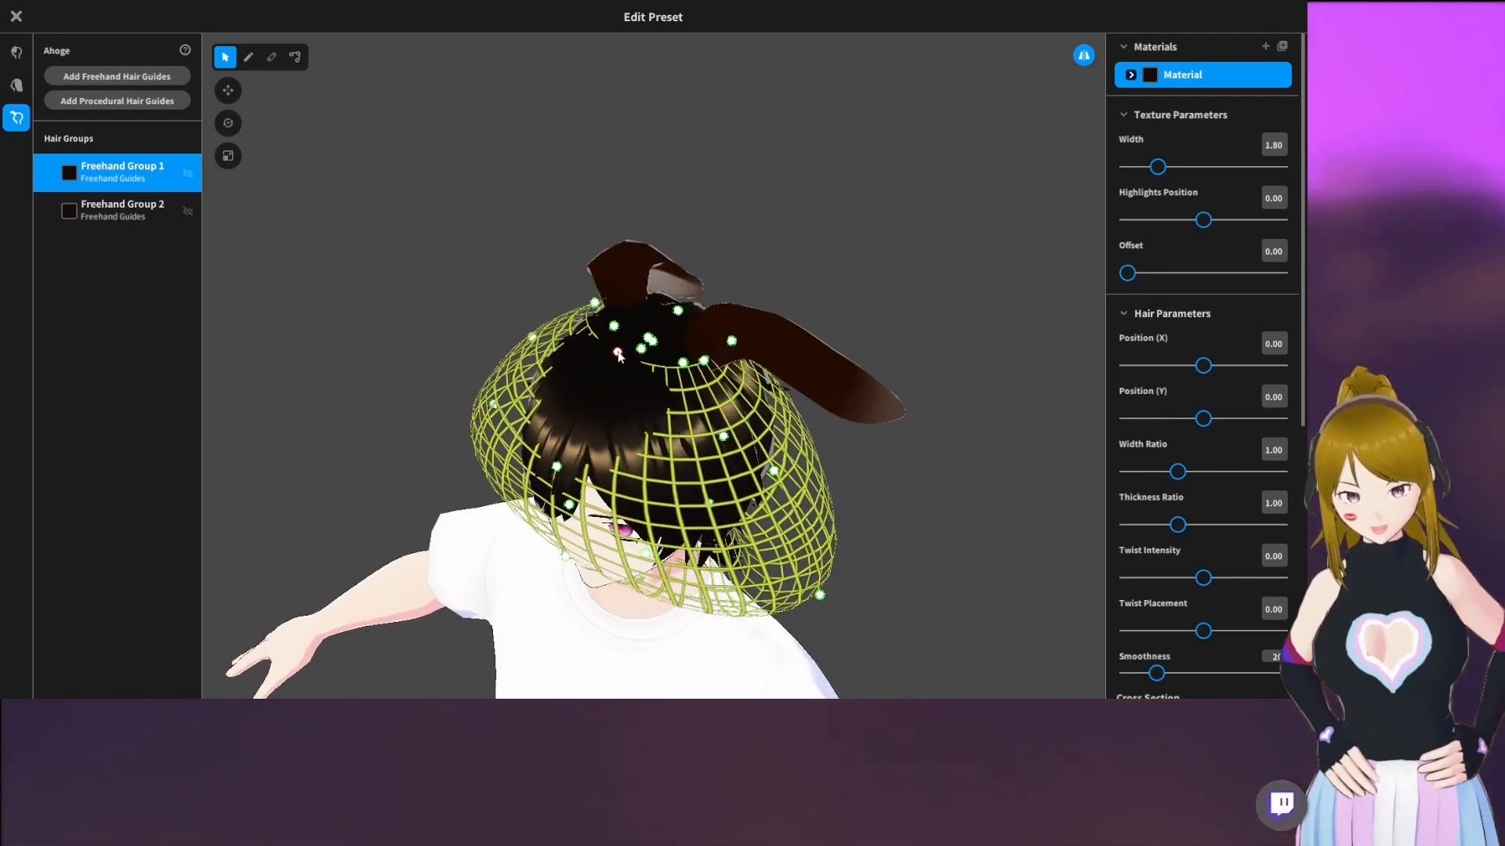
right_drag(598, 426, 577, 399)
drag(538, 434, 565, 401)
right_drag(562, 398, 562, 400)
Reshape the guide mesh's hem and sides to follow the head closely down to the shoulders, and deselect the group
drag(543, 573, 566, 617)
drag(651, 649, 607, 636)
right_drag(616, 594, 920, 571)
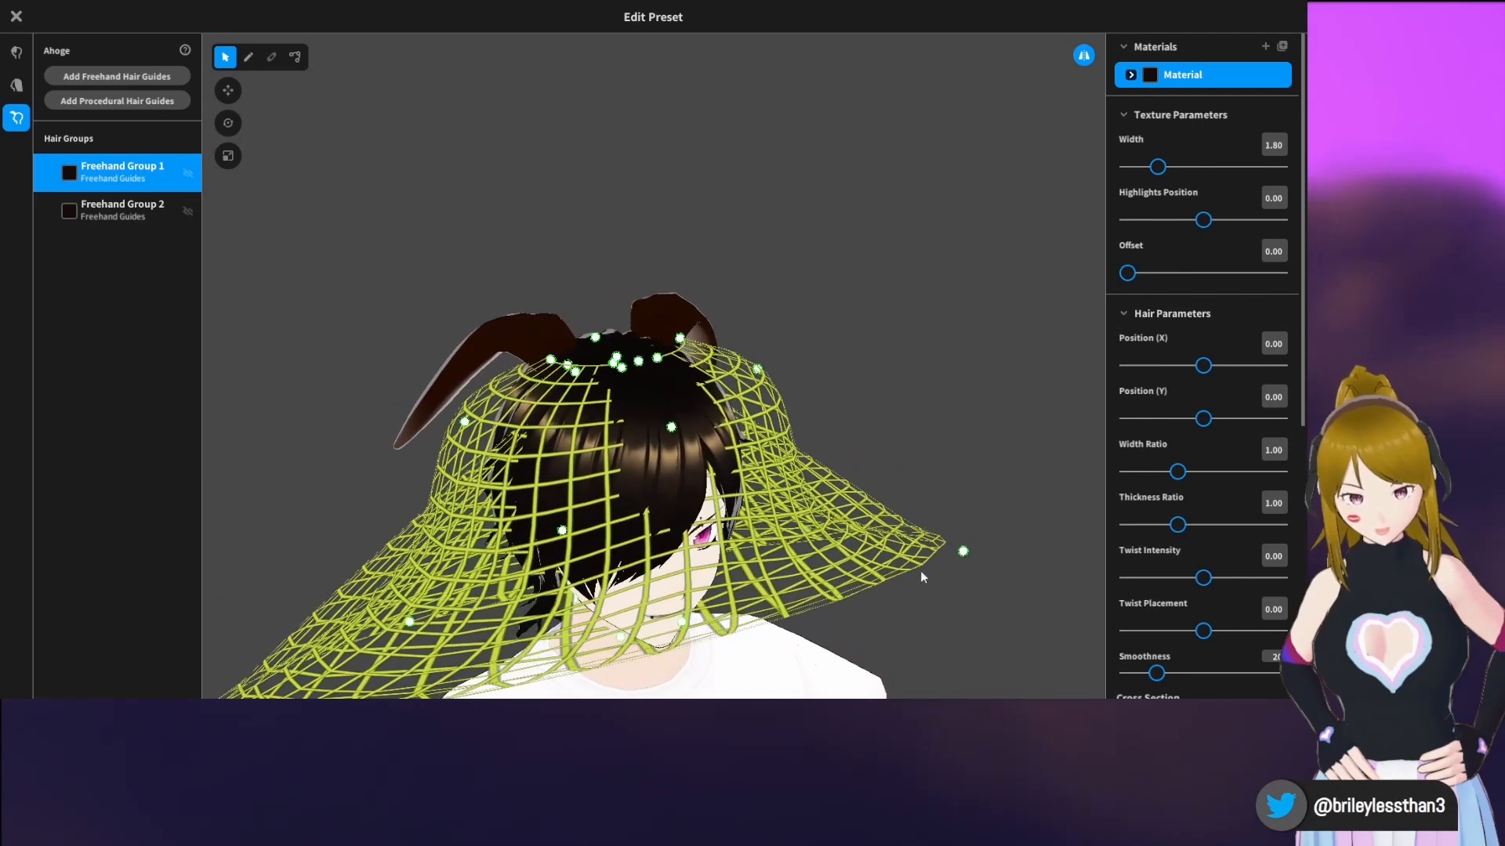
drag(954, 560, 734, 558)
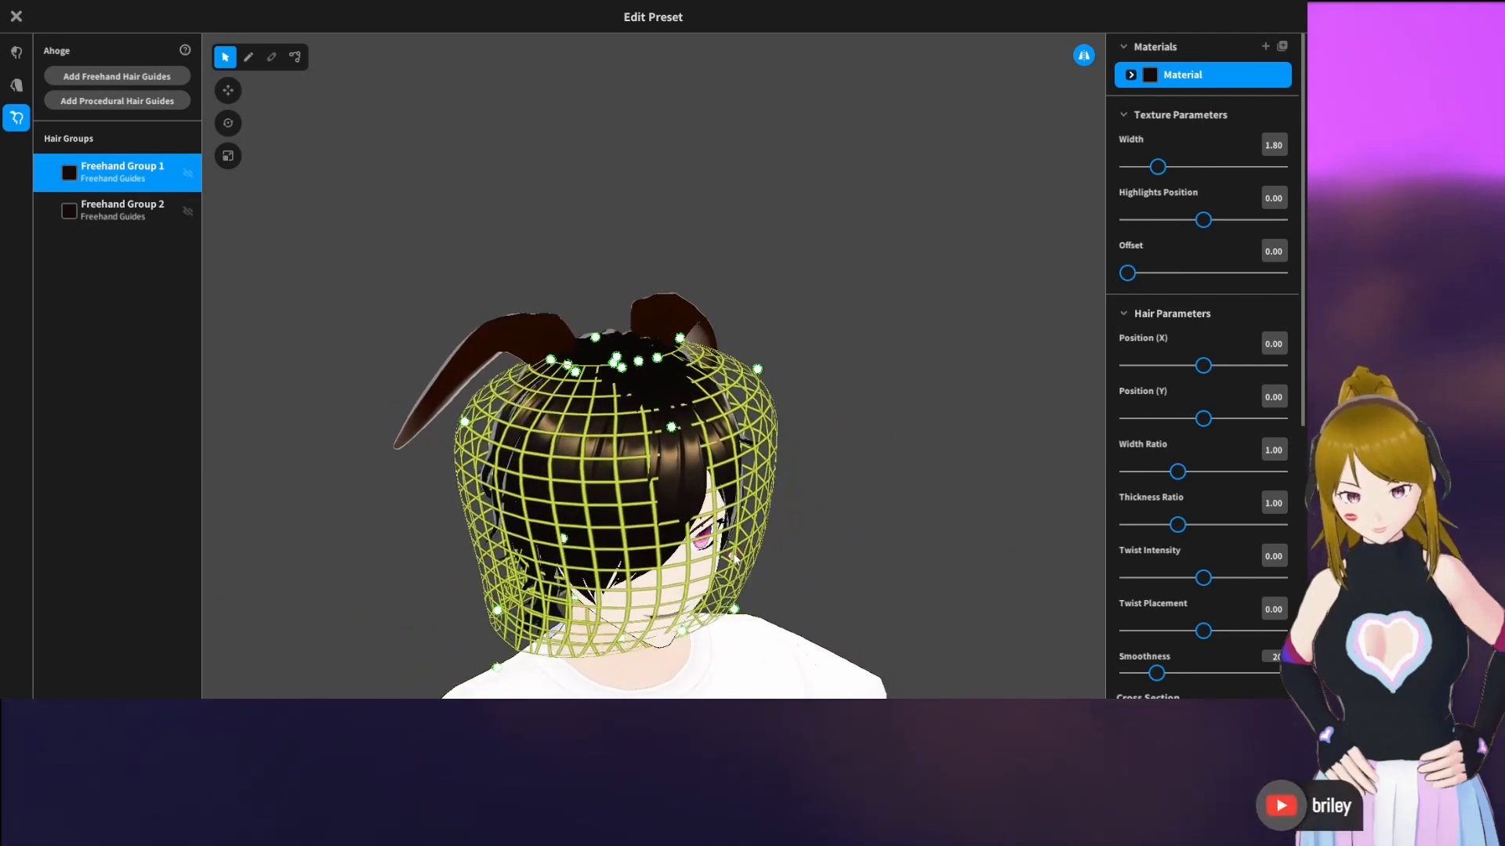
right_drag(783, 547, 721, 542)
drag(799, 395, 741, 406)
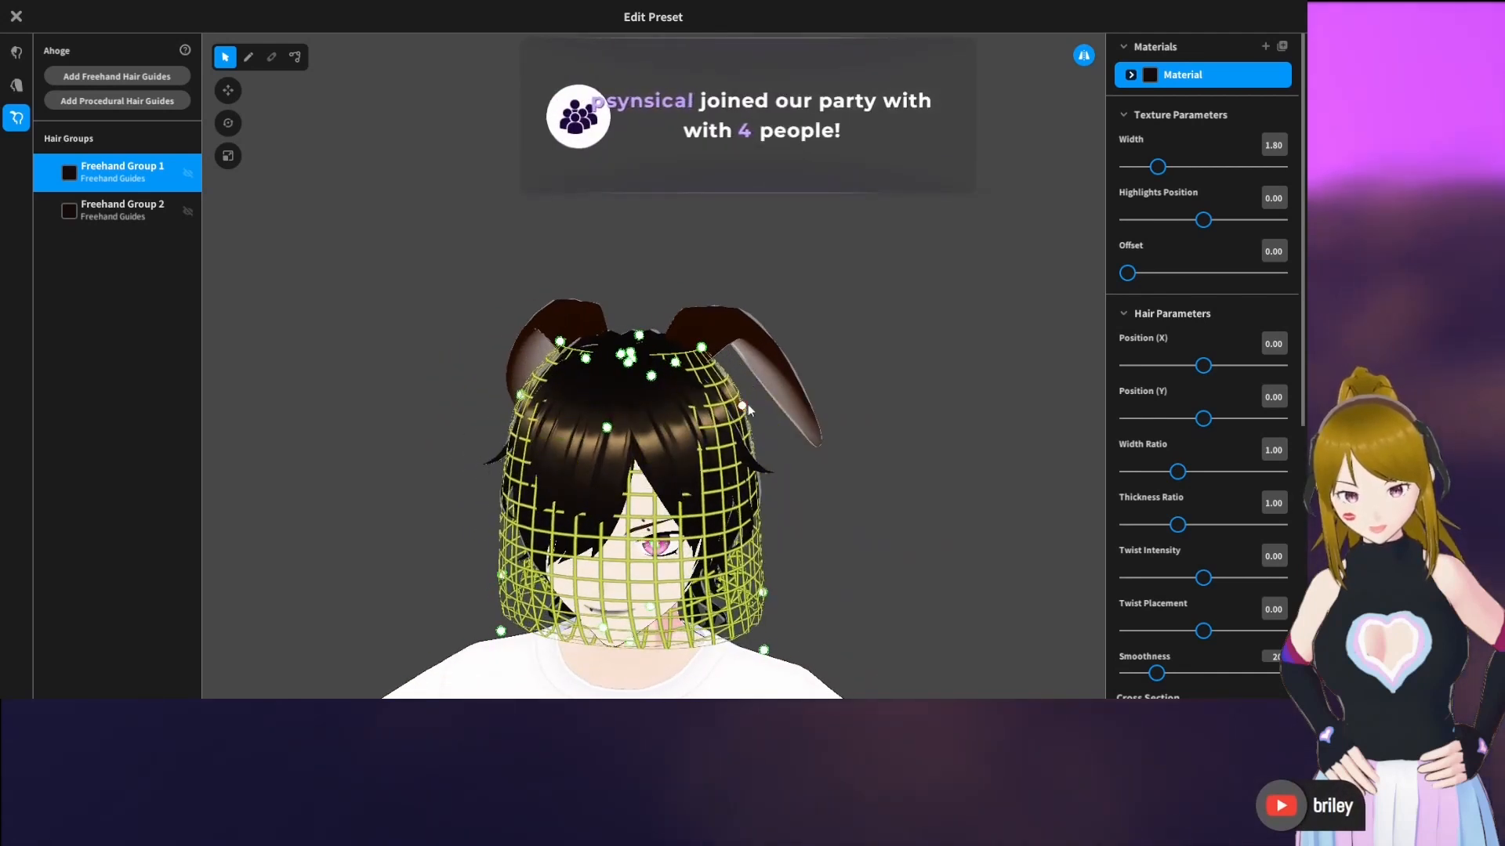
right_drag(747, 403, 776, 367)
click(924, 335)
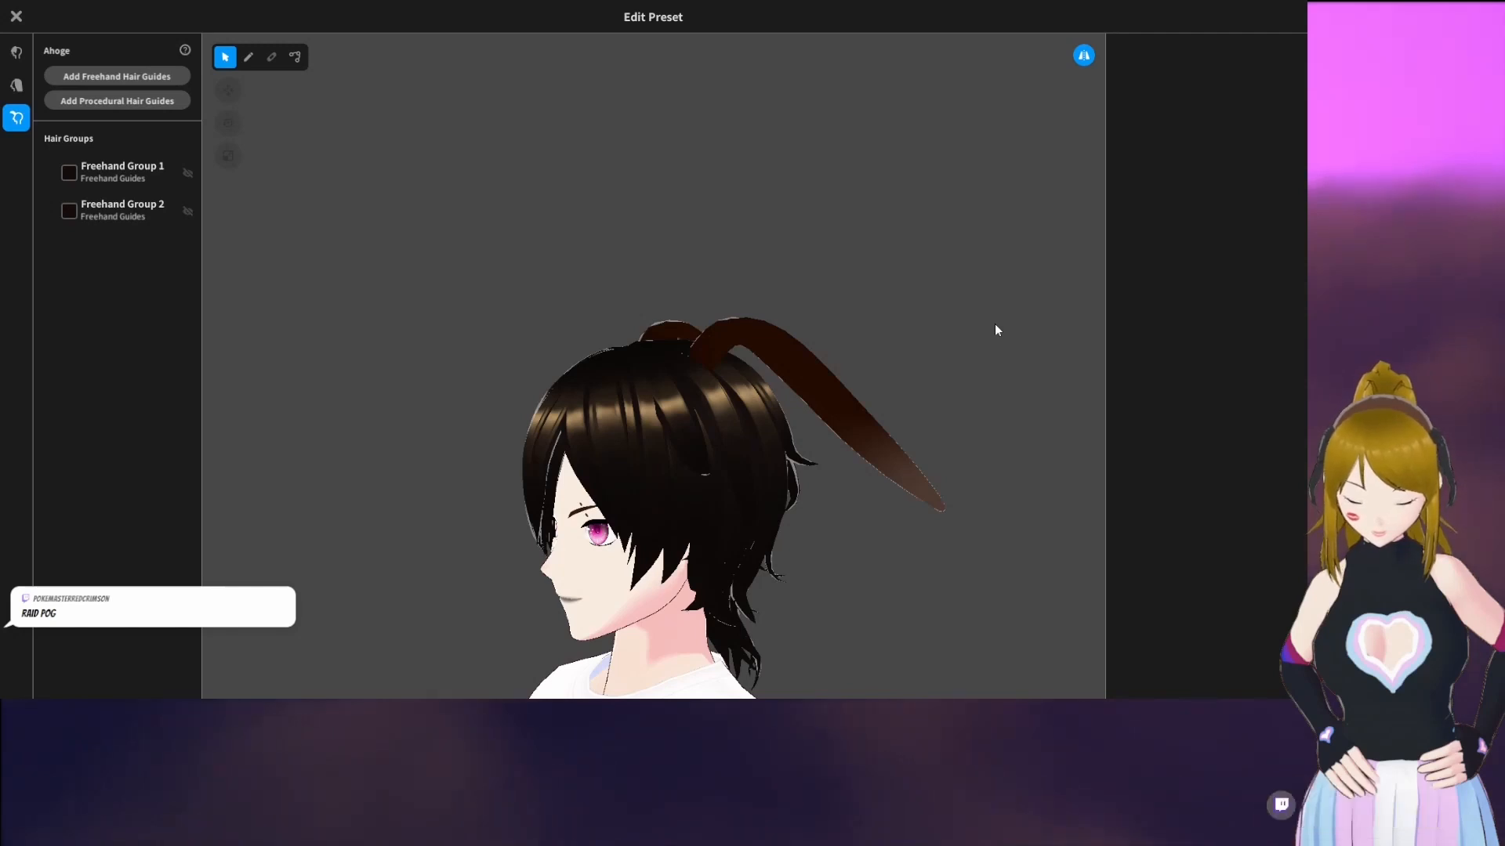
right_drag(905, 345, 836, 386)
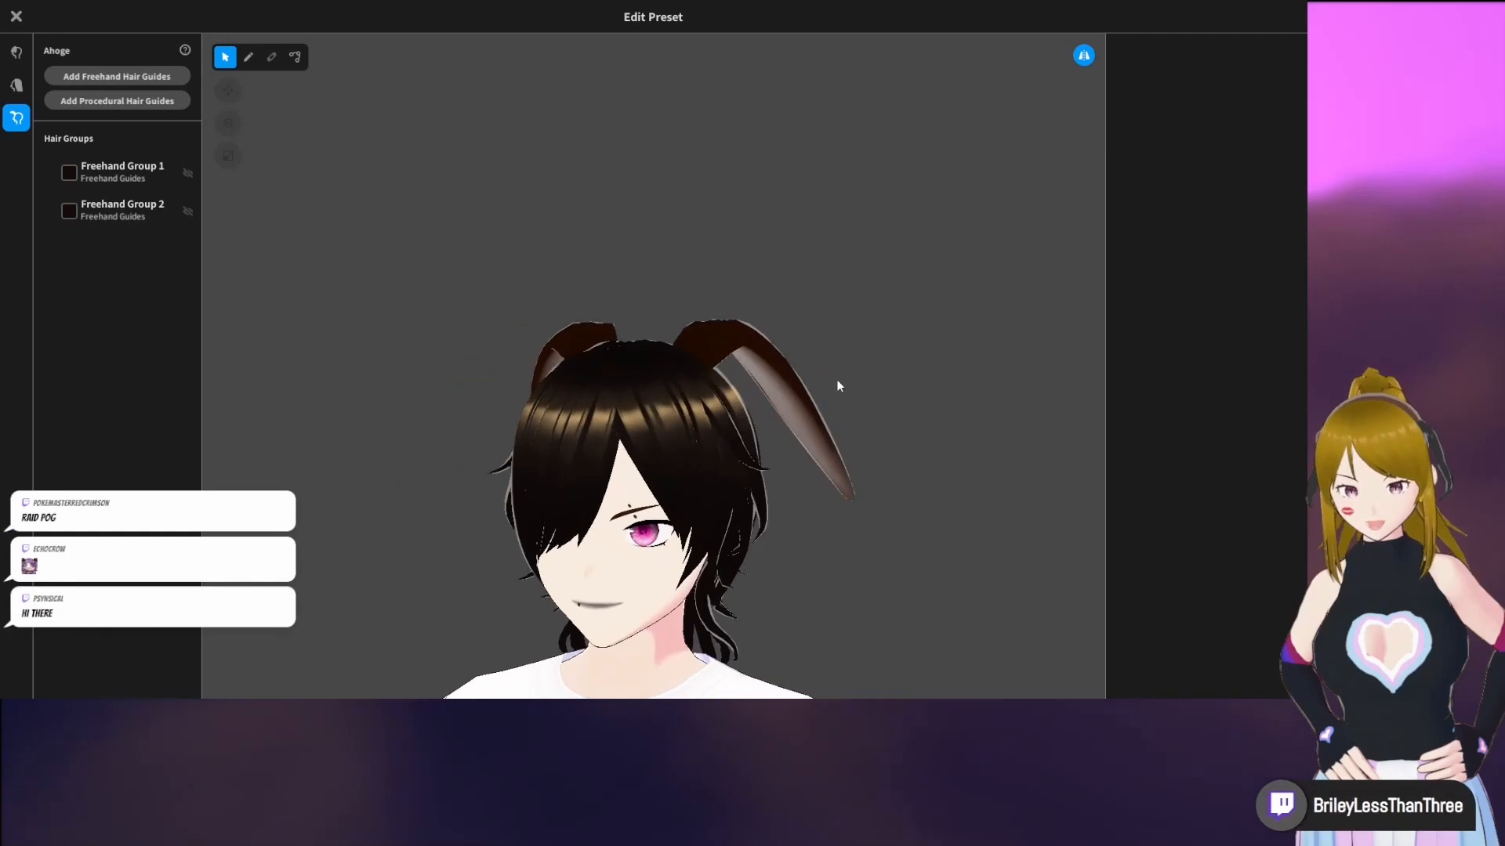
With the Brush and Freehand Group 1 chosen, add a second hair material and set its main color to pink #F352C7
click(246, 58)
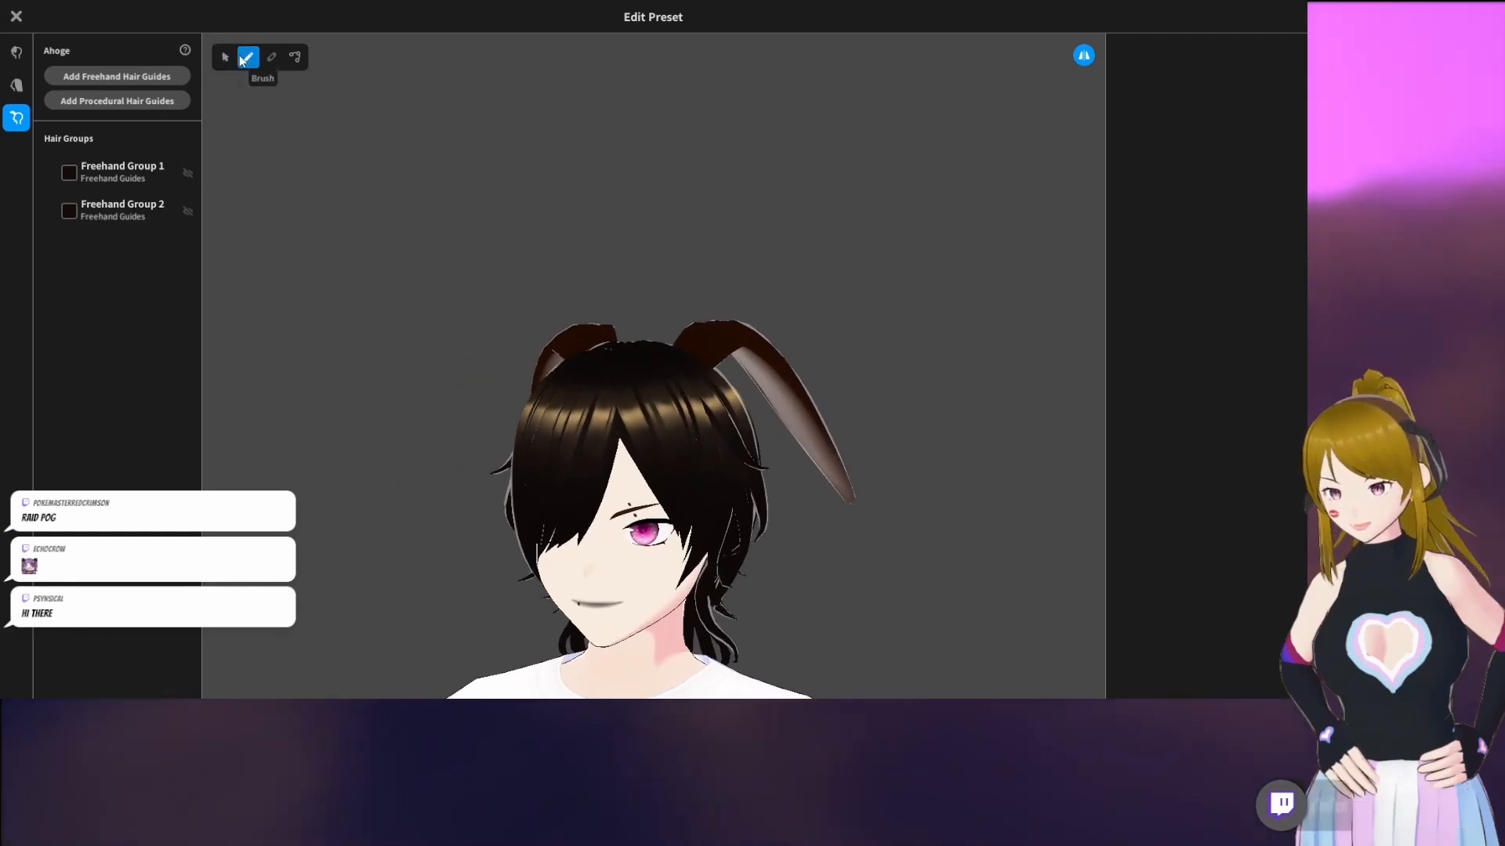
click(119, 170)
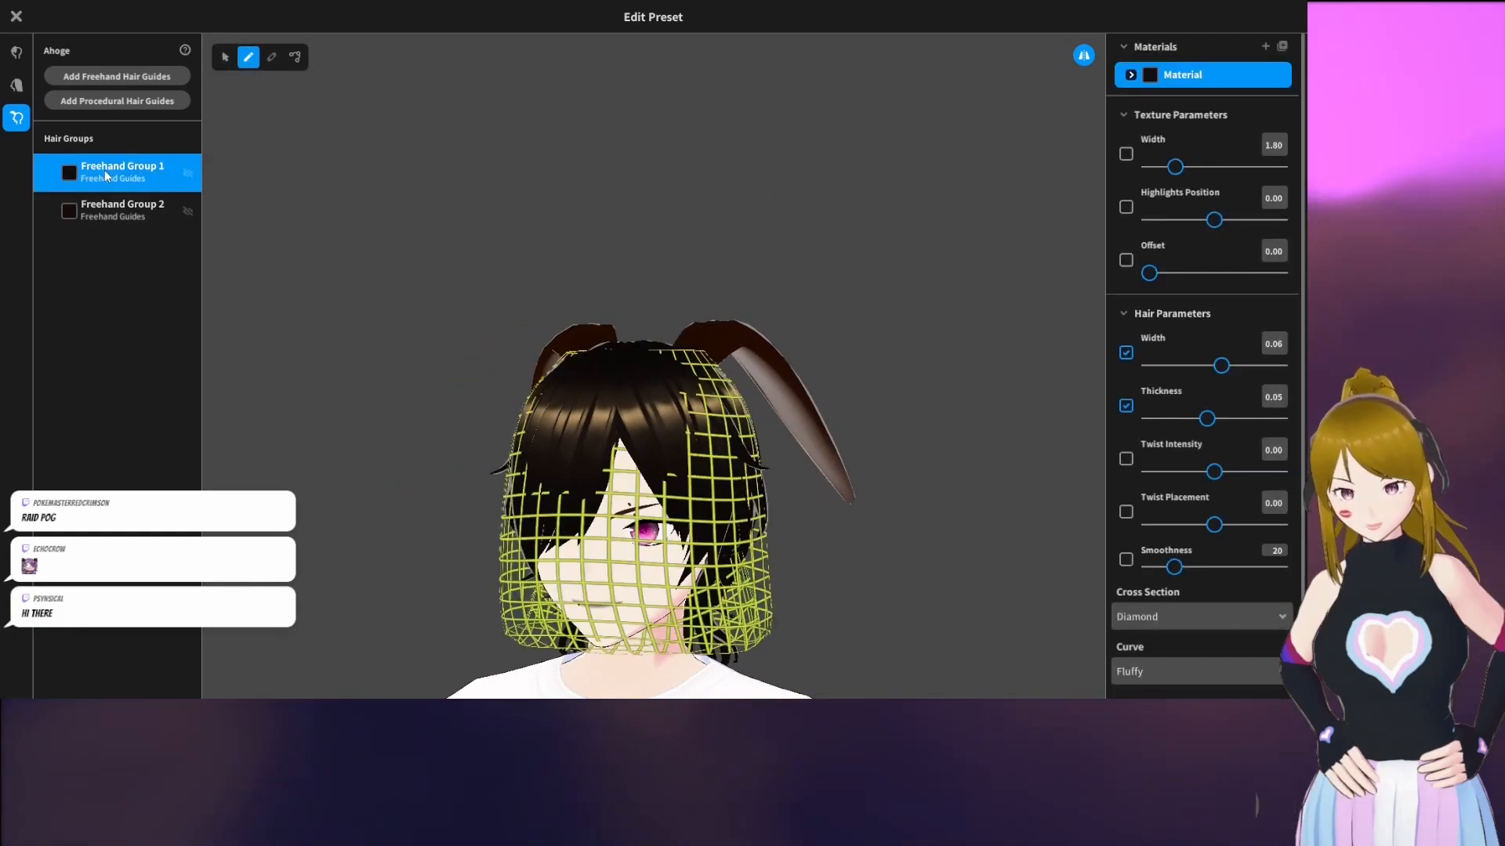
click(1265, 46)
click(1165, 107)
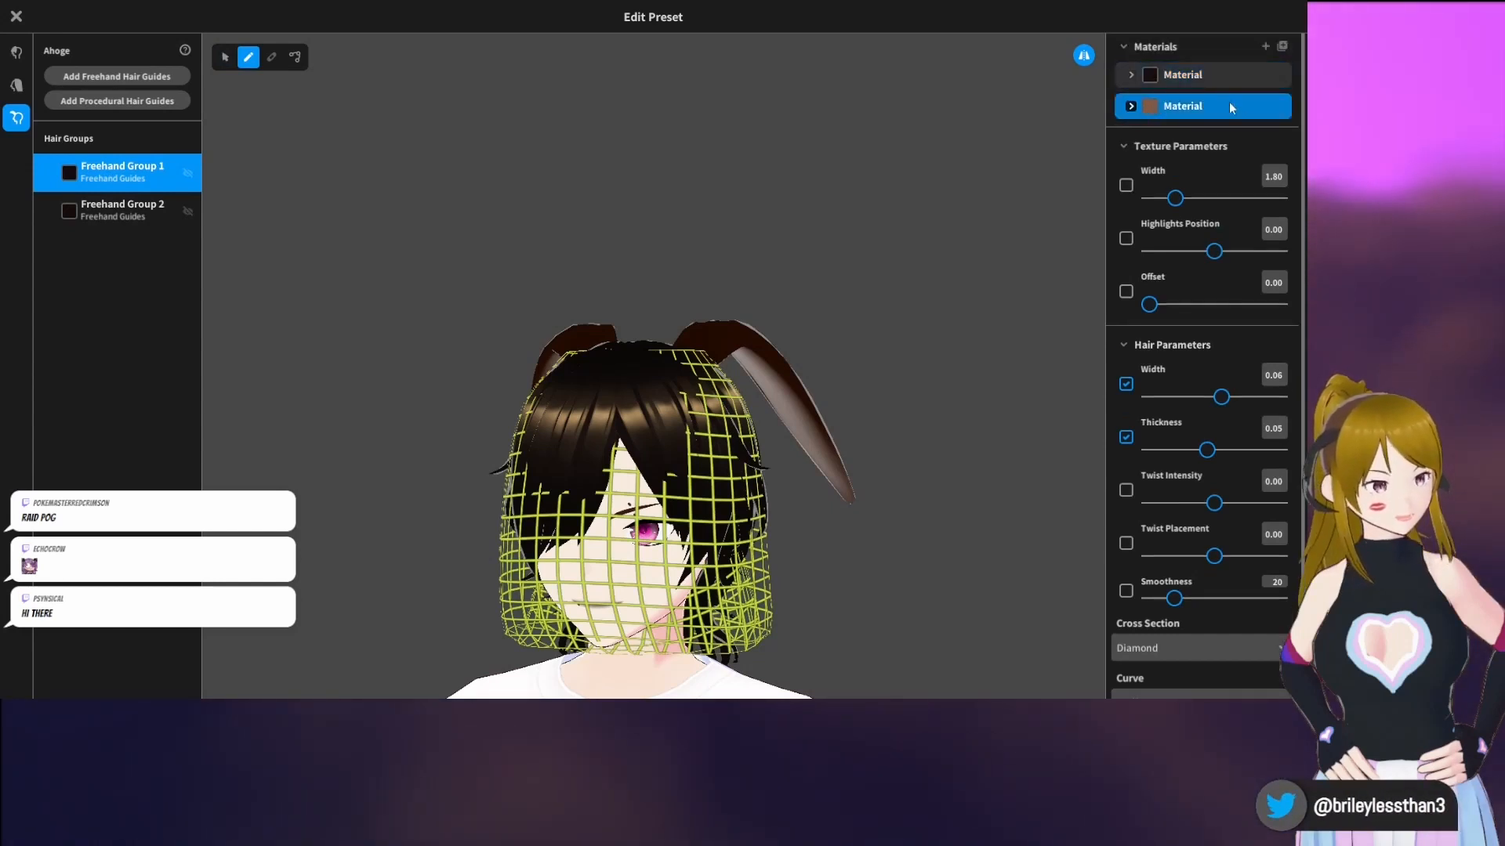
click(1131, 107)
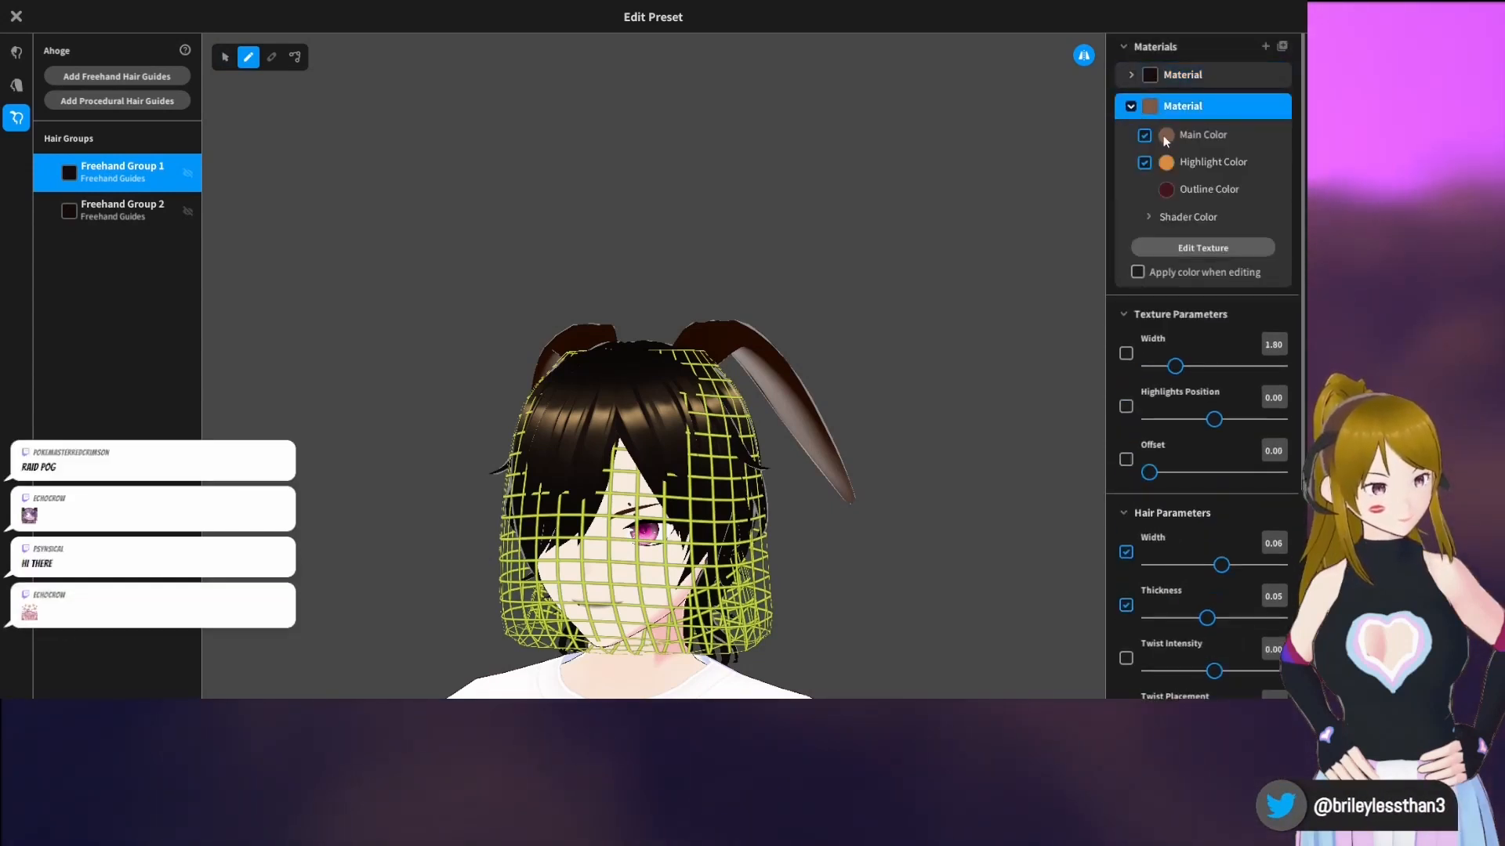
click(1167, 136)
click(1018, 190)
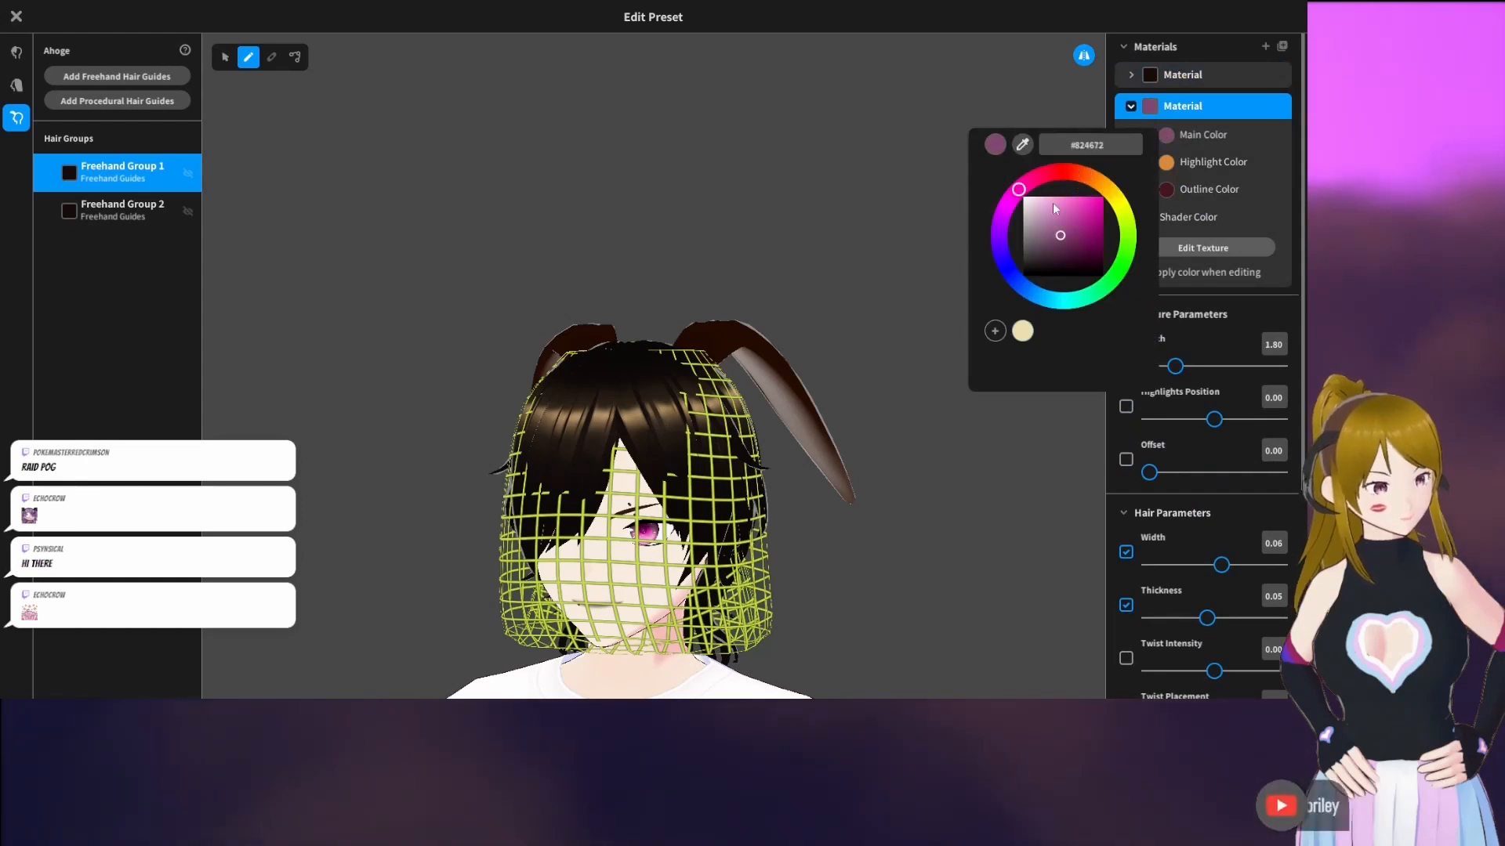
click(1095, 203)
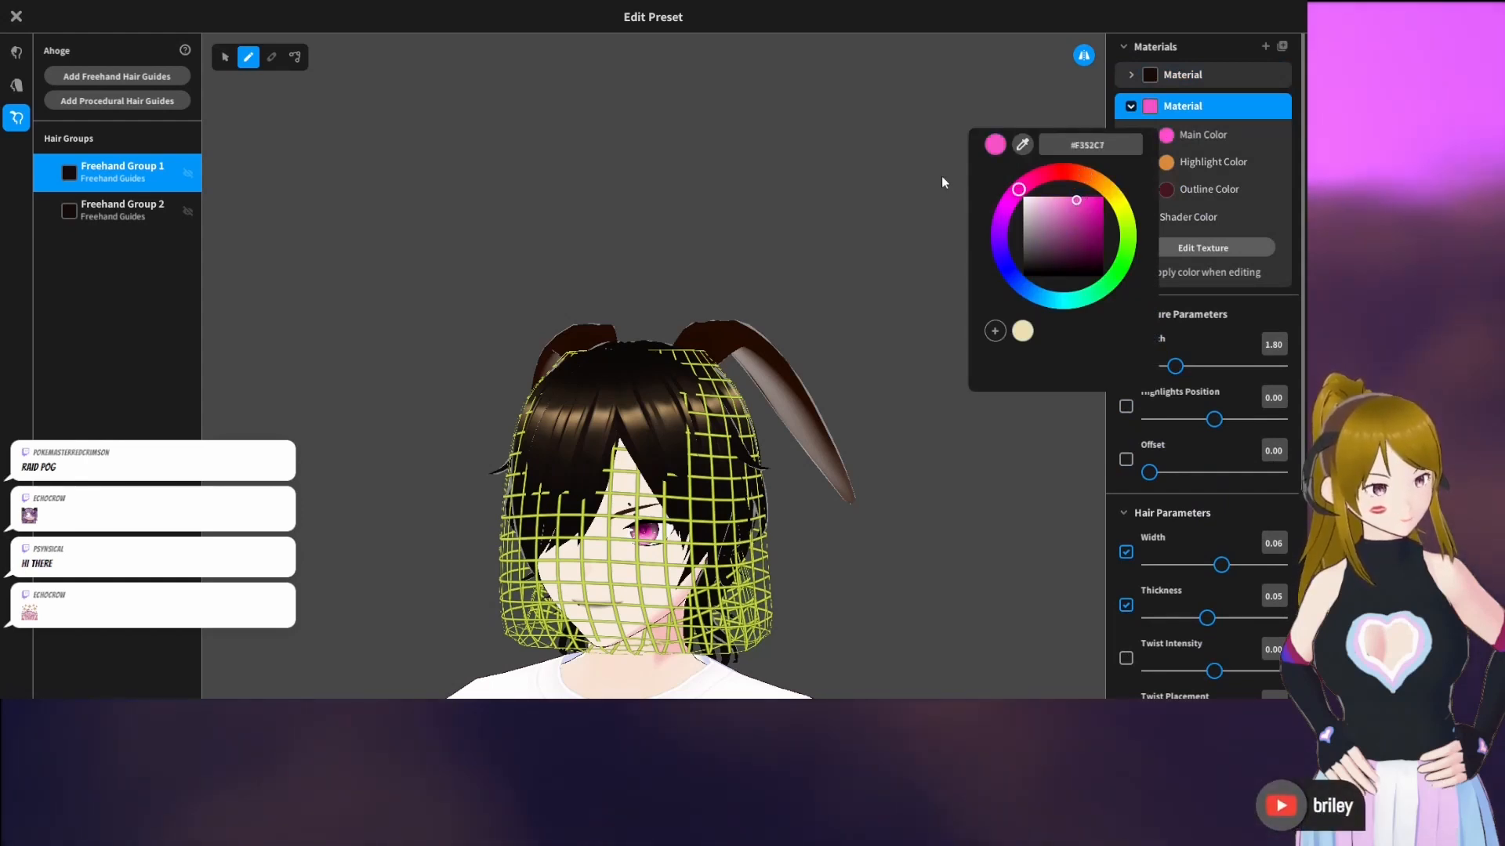
click(933, 145)
Draw a mirrored pair of pink strands down the side of the head on Freehand Group 1's guide mesh
right_drag(712, 382, 695, 390)
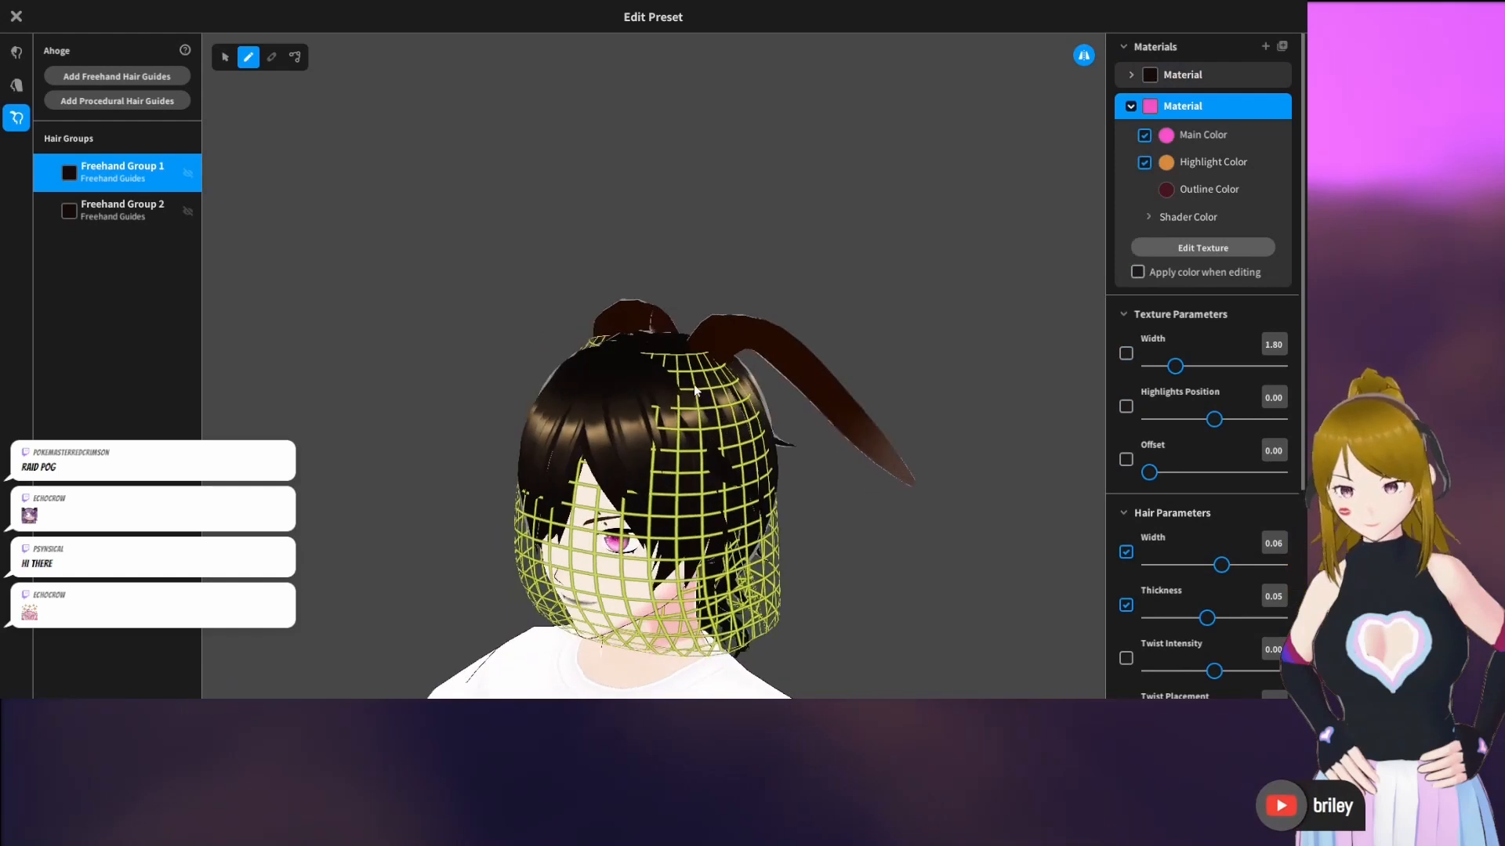
drag(670, 392, 726, 463)
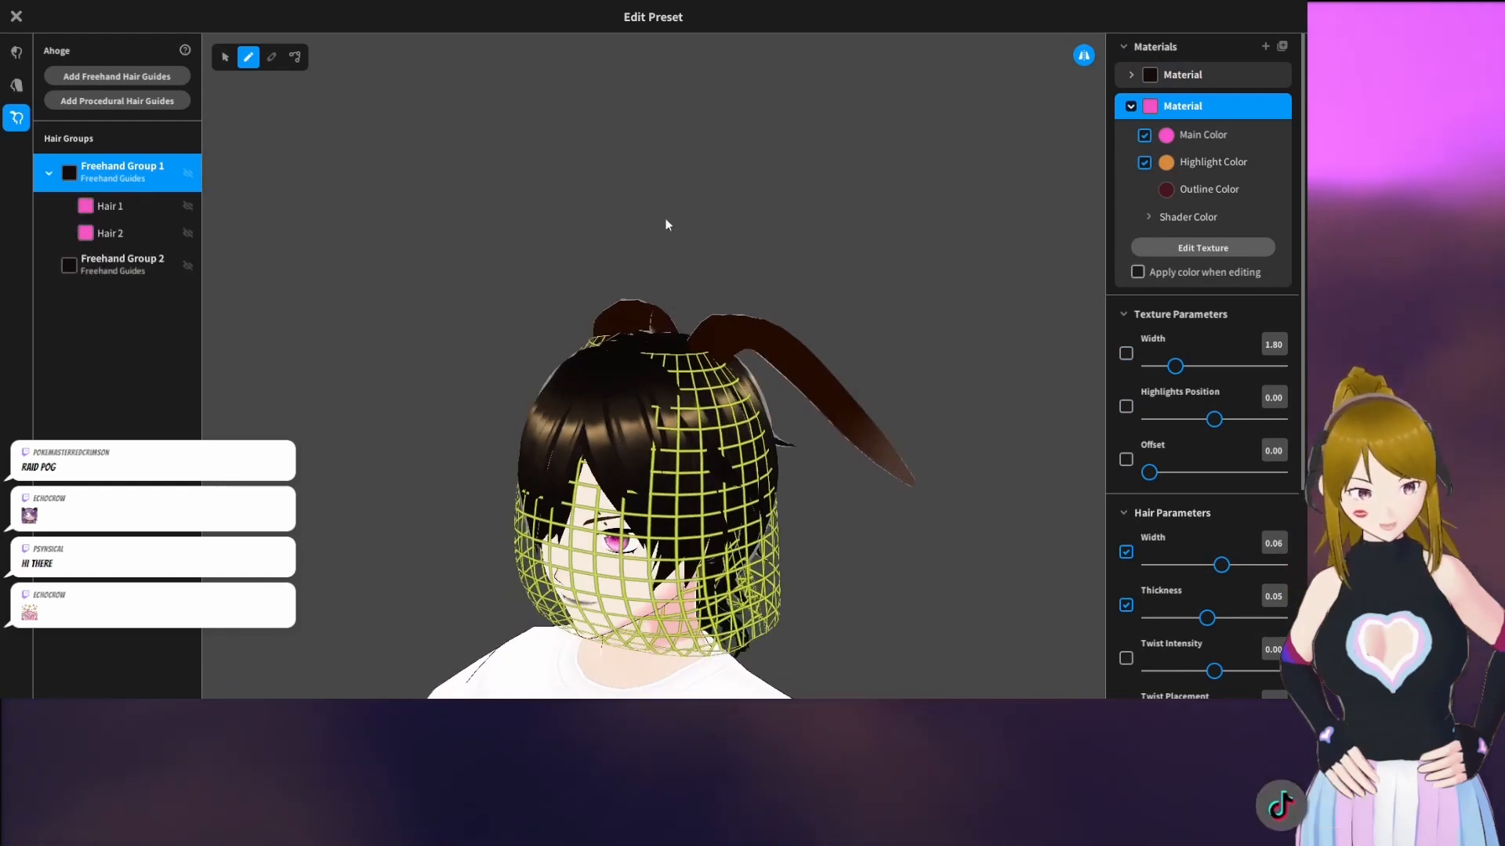
click(120, 205)
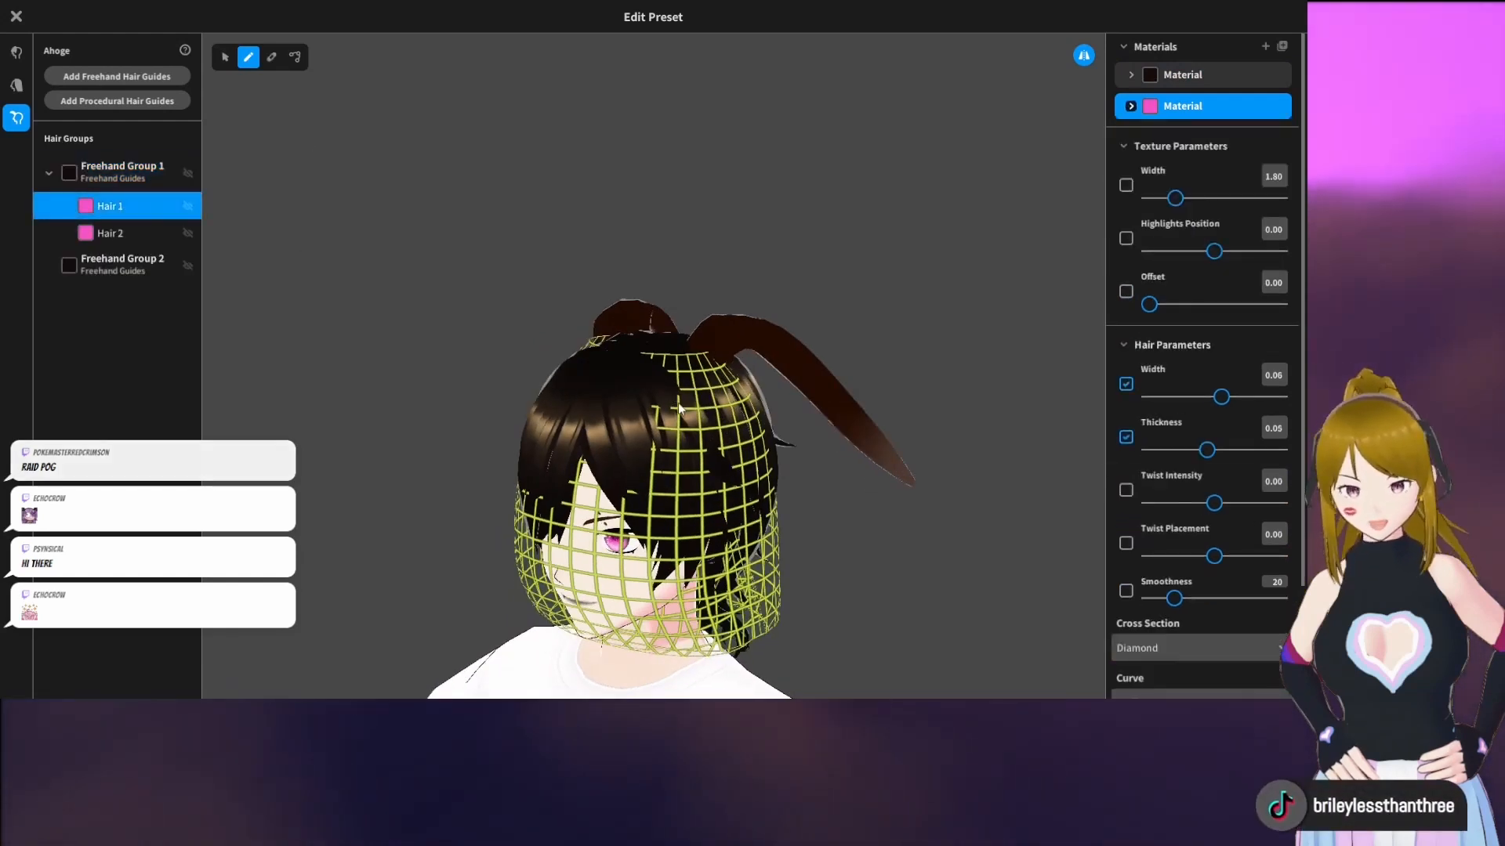
drag(679, 409, 693, 393)
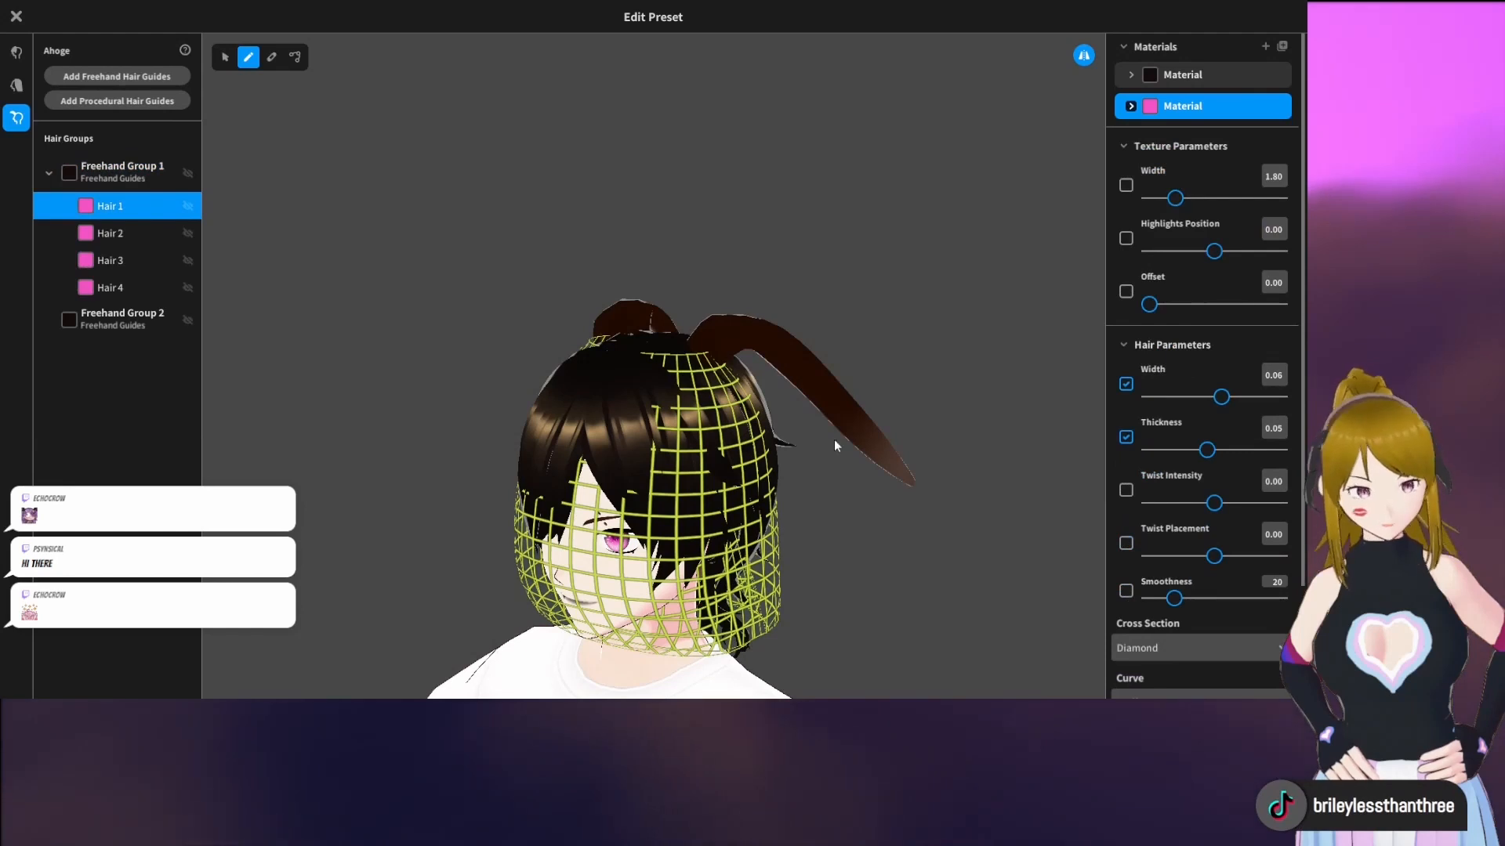
mouse_move(976, 282)
right_down()
mouse_move(936, 285)
mouse_move(961, 282)
right_up()
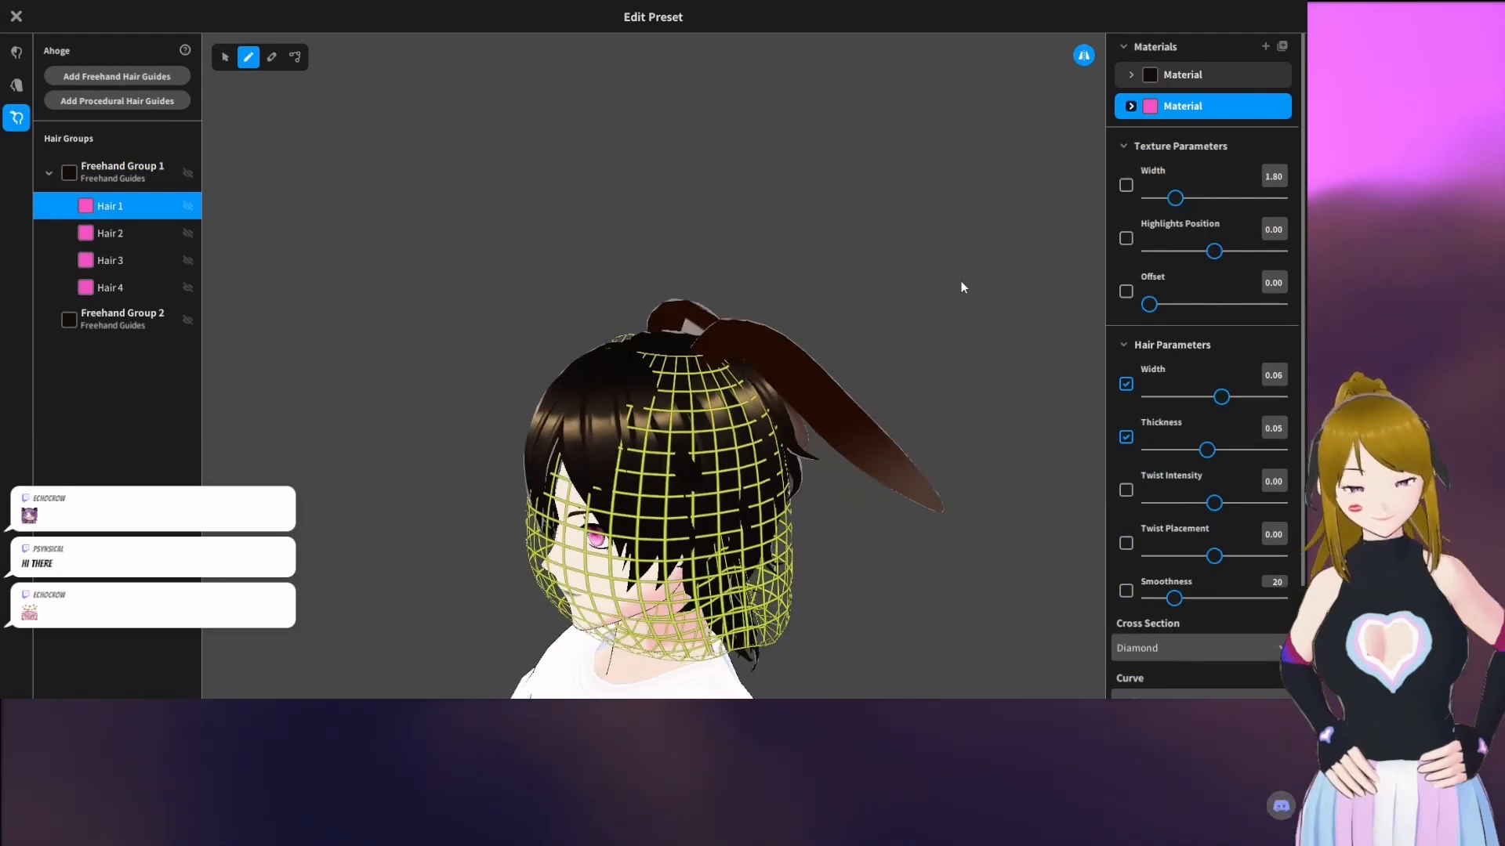
key(ctrl+z)
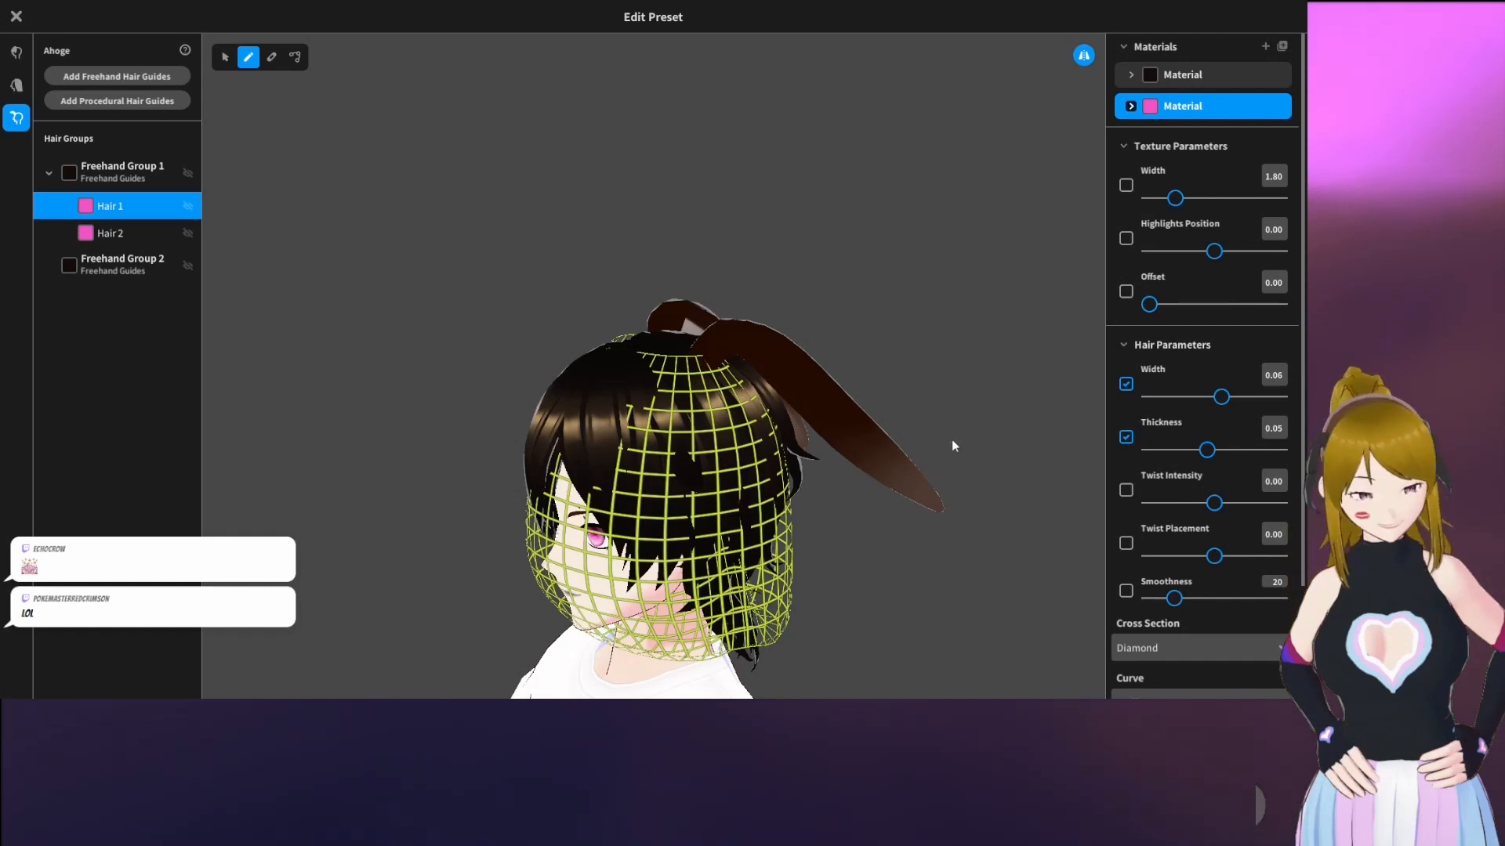
right_drag(952, 446, 972, 436)
right_drag(561, 462, 594, 450)
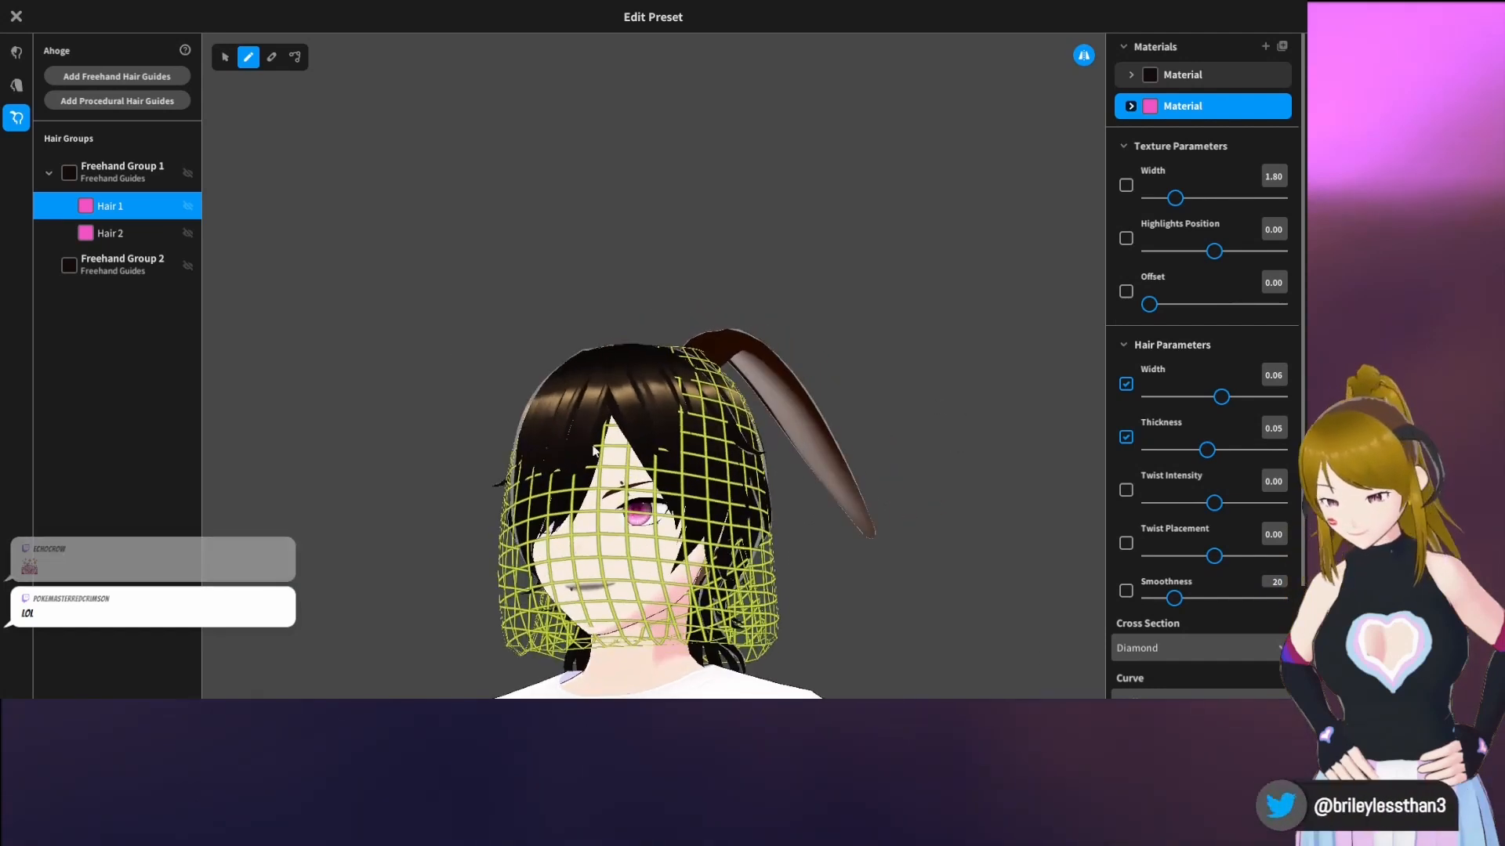
click(114, 278)
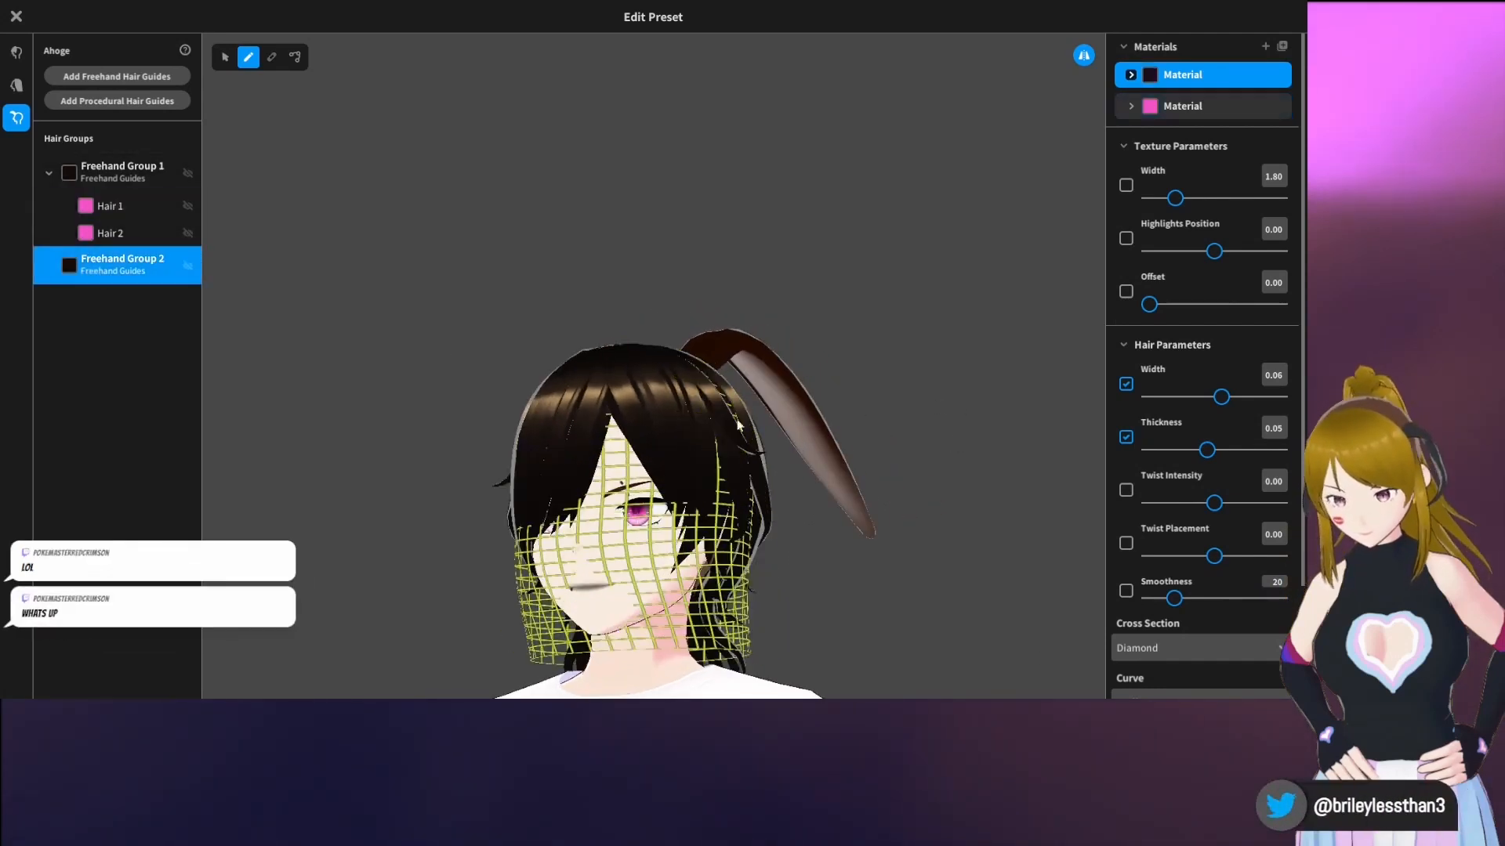
right_drag(738, 424, 783, 411)
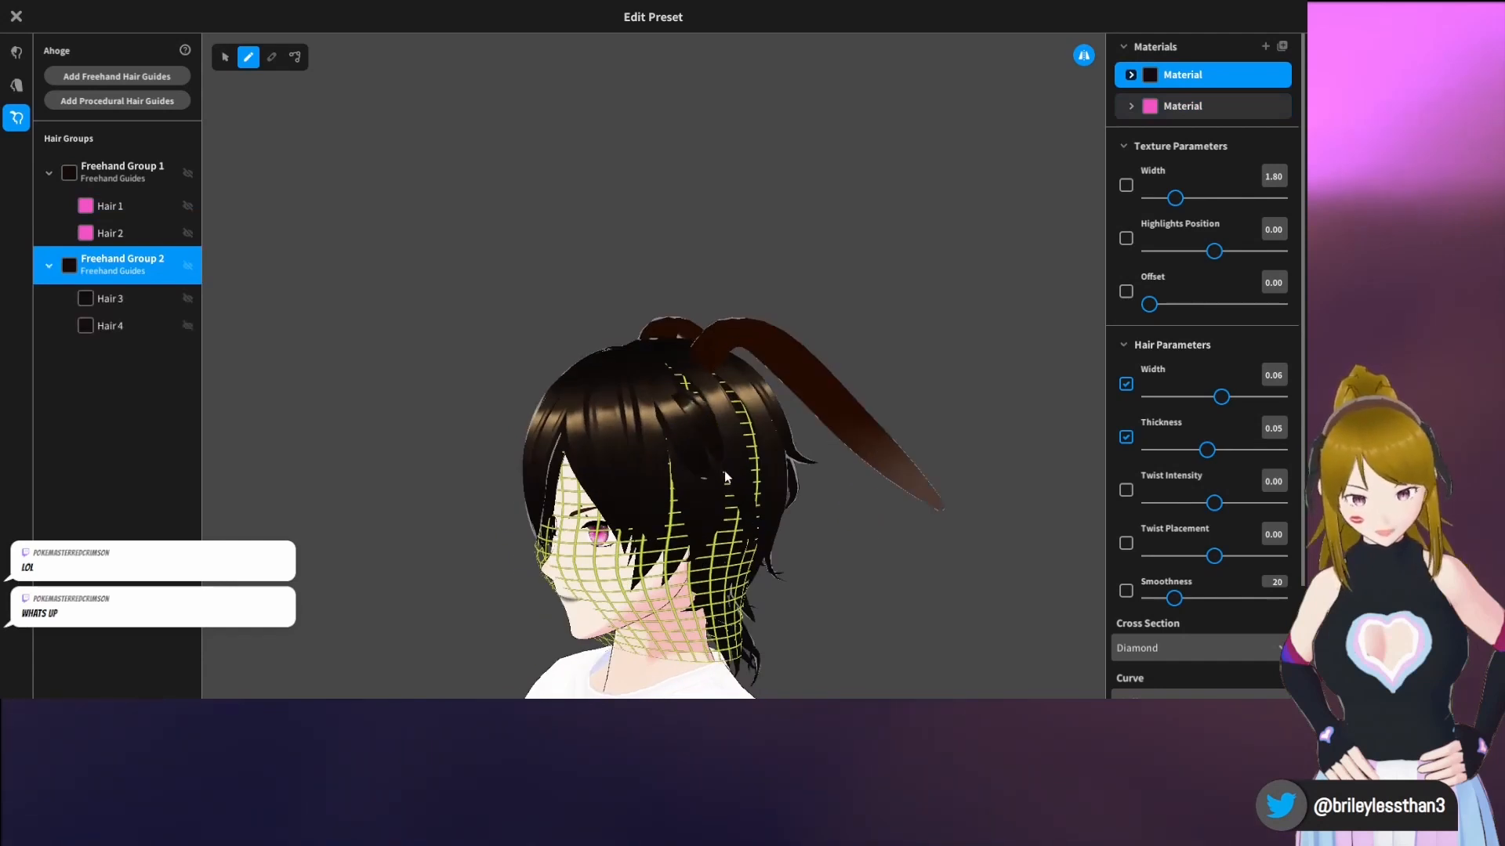
Hide Freehand Group 1 and draw a mirrored pair of long pink strands down the sides of the head on Freehand Group 2
click(186, 174)
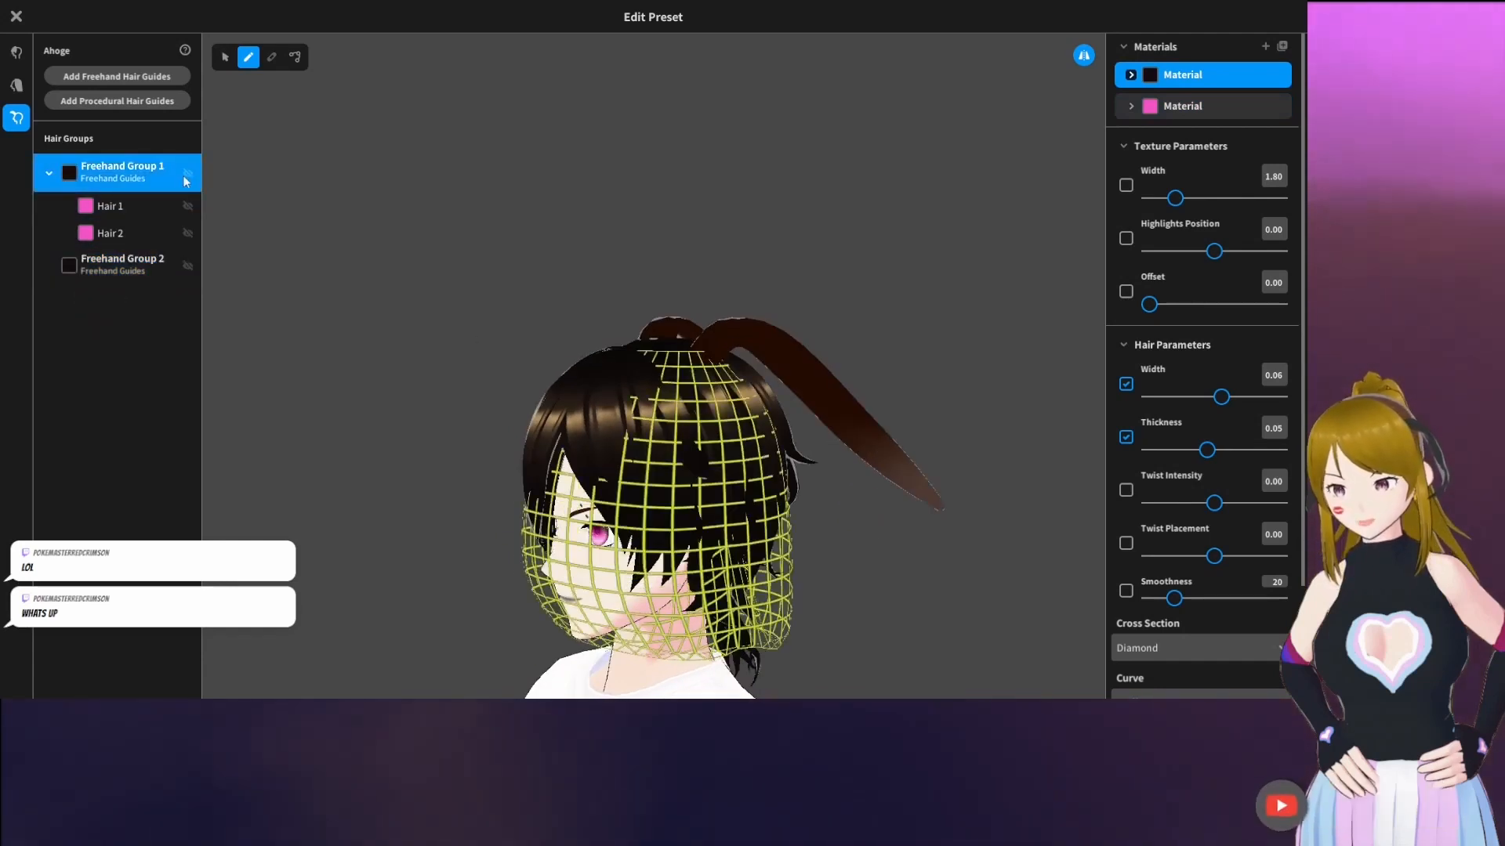
click(45, 174)
click(76, 214)
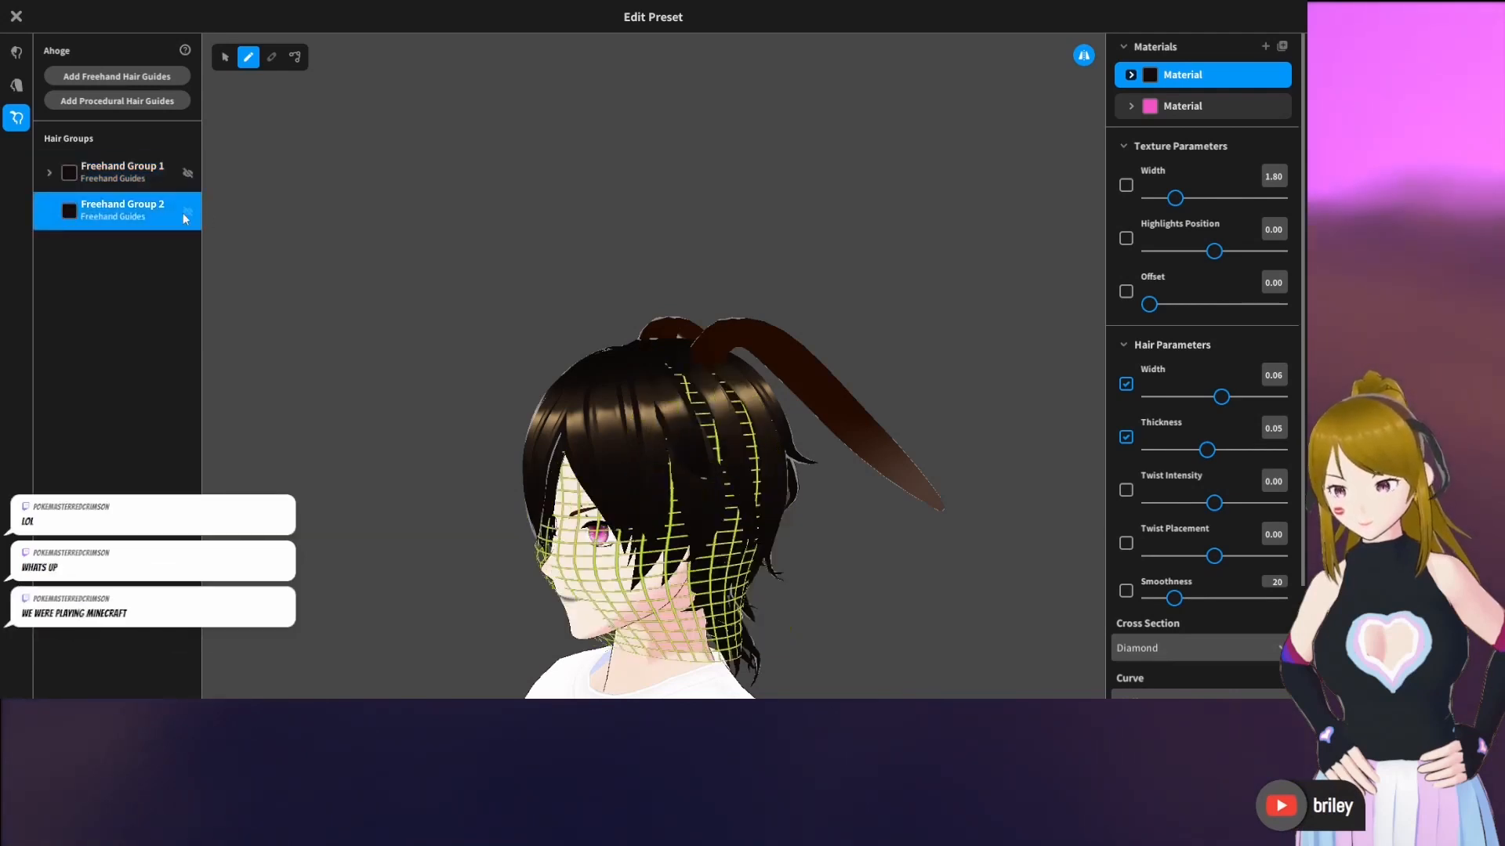
click(1216, 101)
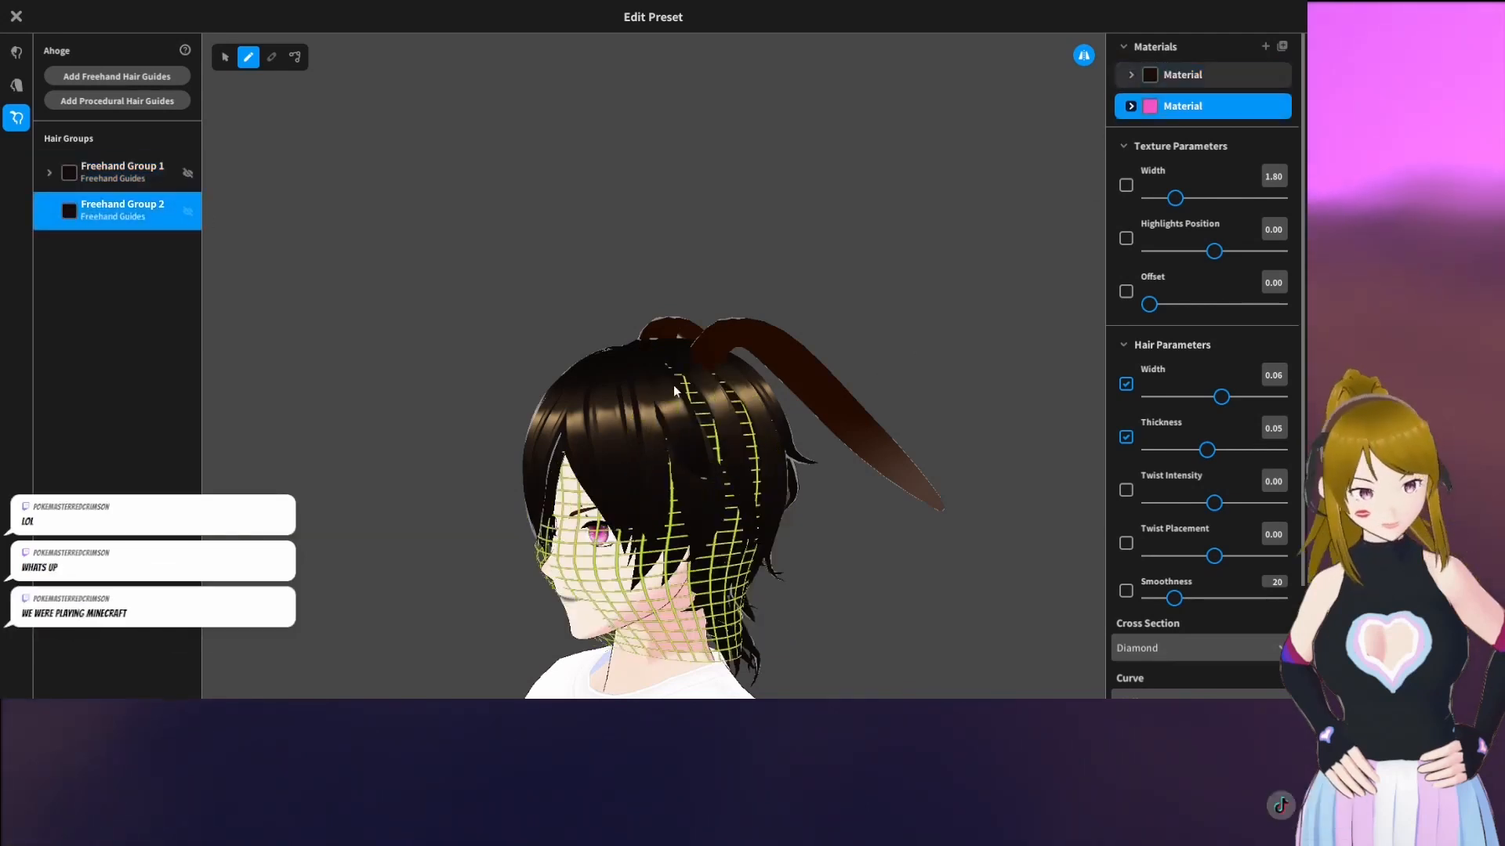
mouse_move(663, 366)
mouse_down()
mouse_move(723, 470)
mouse_move(723, 672)
mouse_up()
key(ctrl+z)
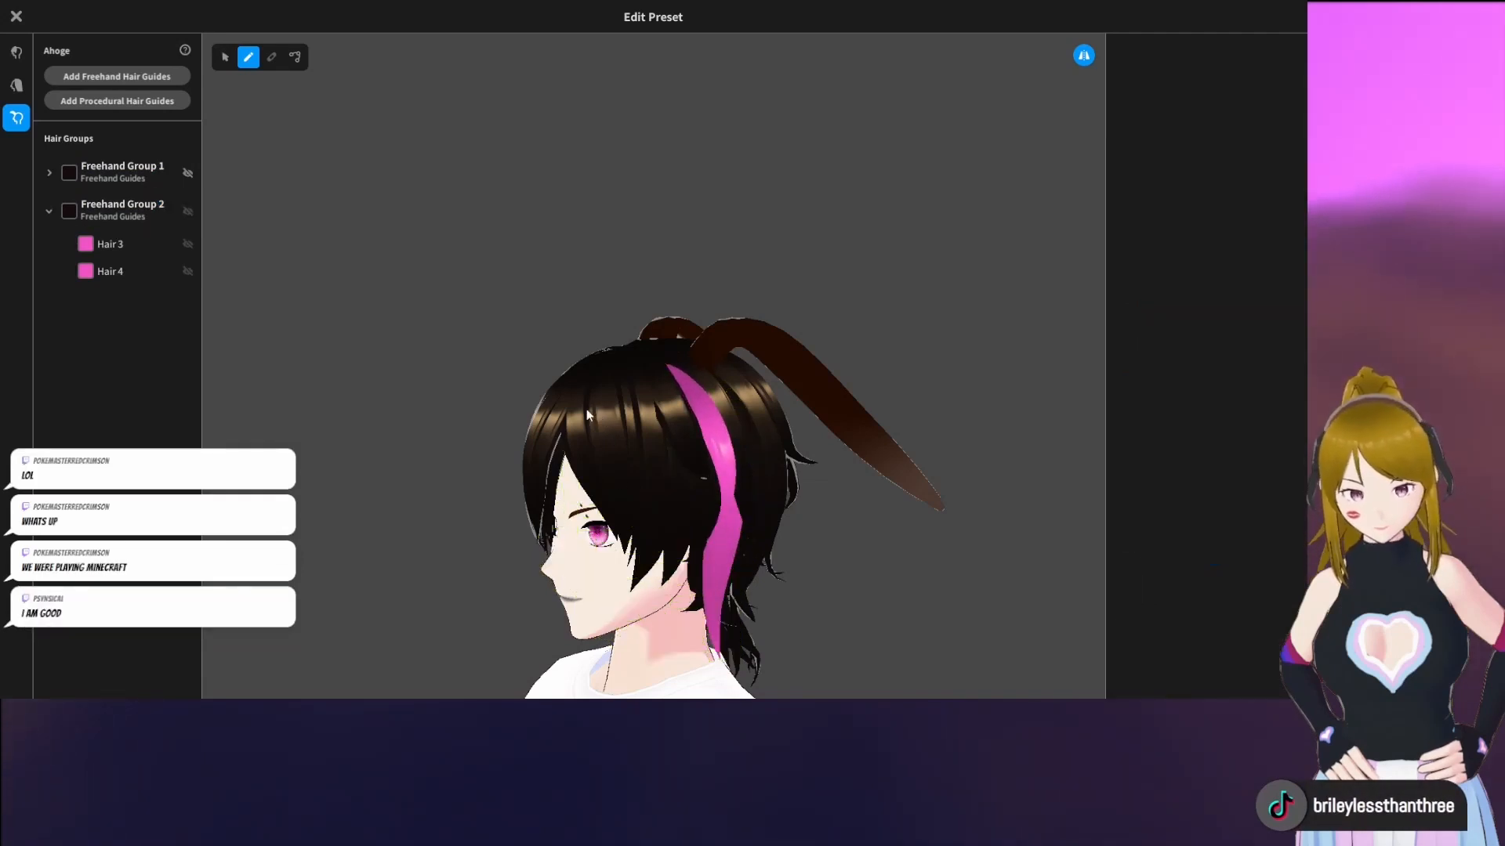
right_drag(605, 462, 807, 467)
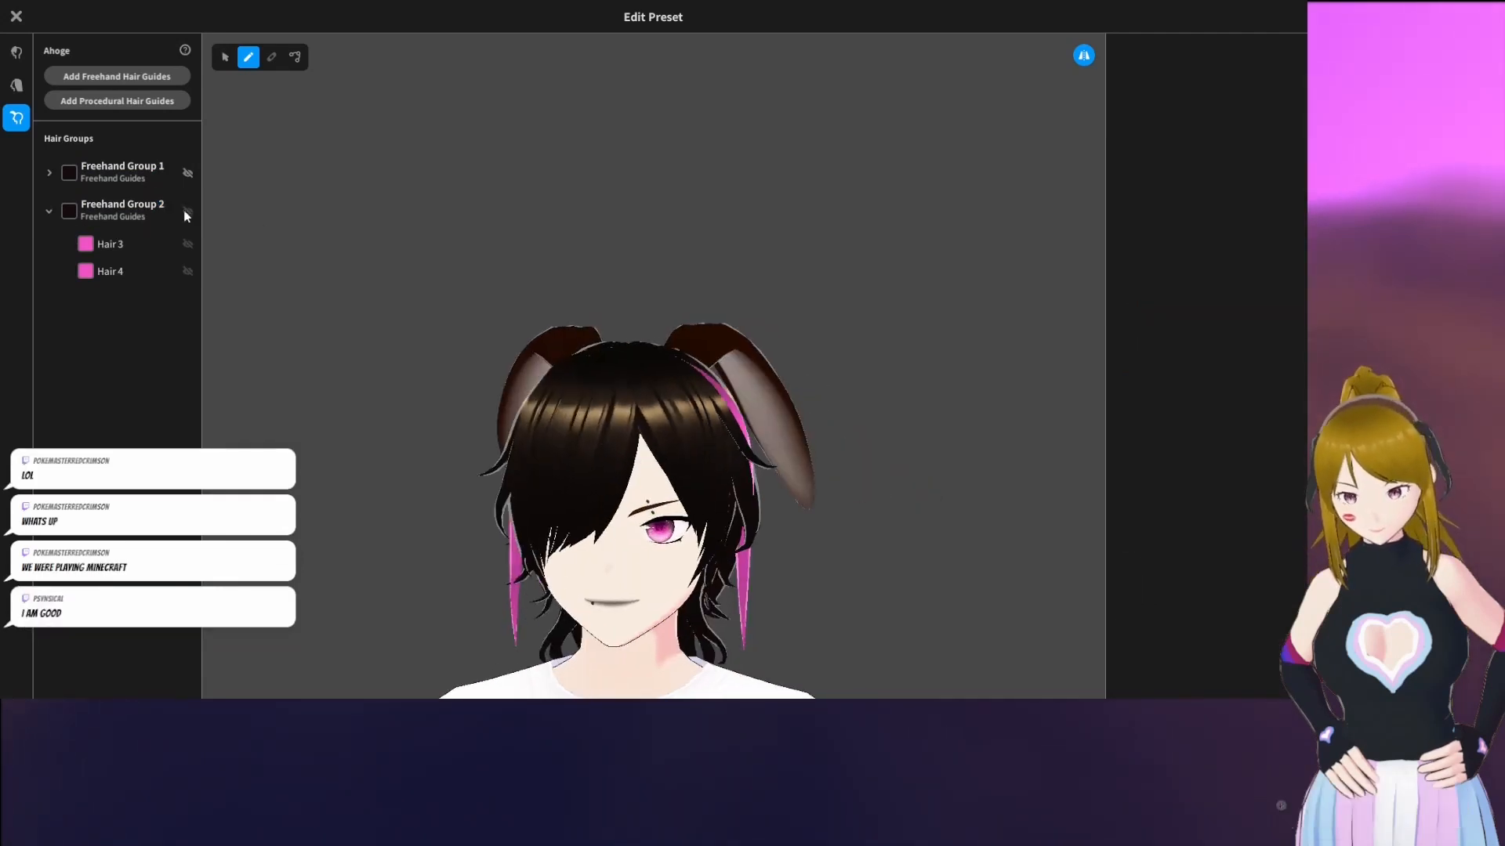
Turn off mirrored editing and draw a single pink strand on the avatar's fringe-covered side in Freehand Group 2
click(187, 213)
mouse_move(394, 306)
right_down()
mouse_move(897, 147)
mouse_move(903, 204)
mouse_move(881, 208)
right_up()
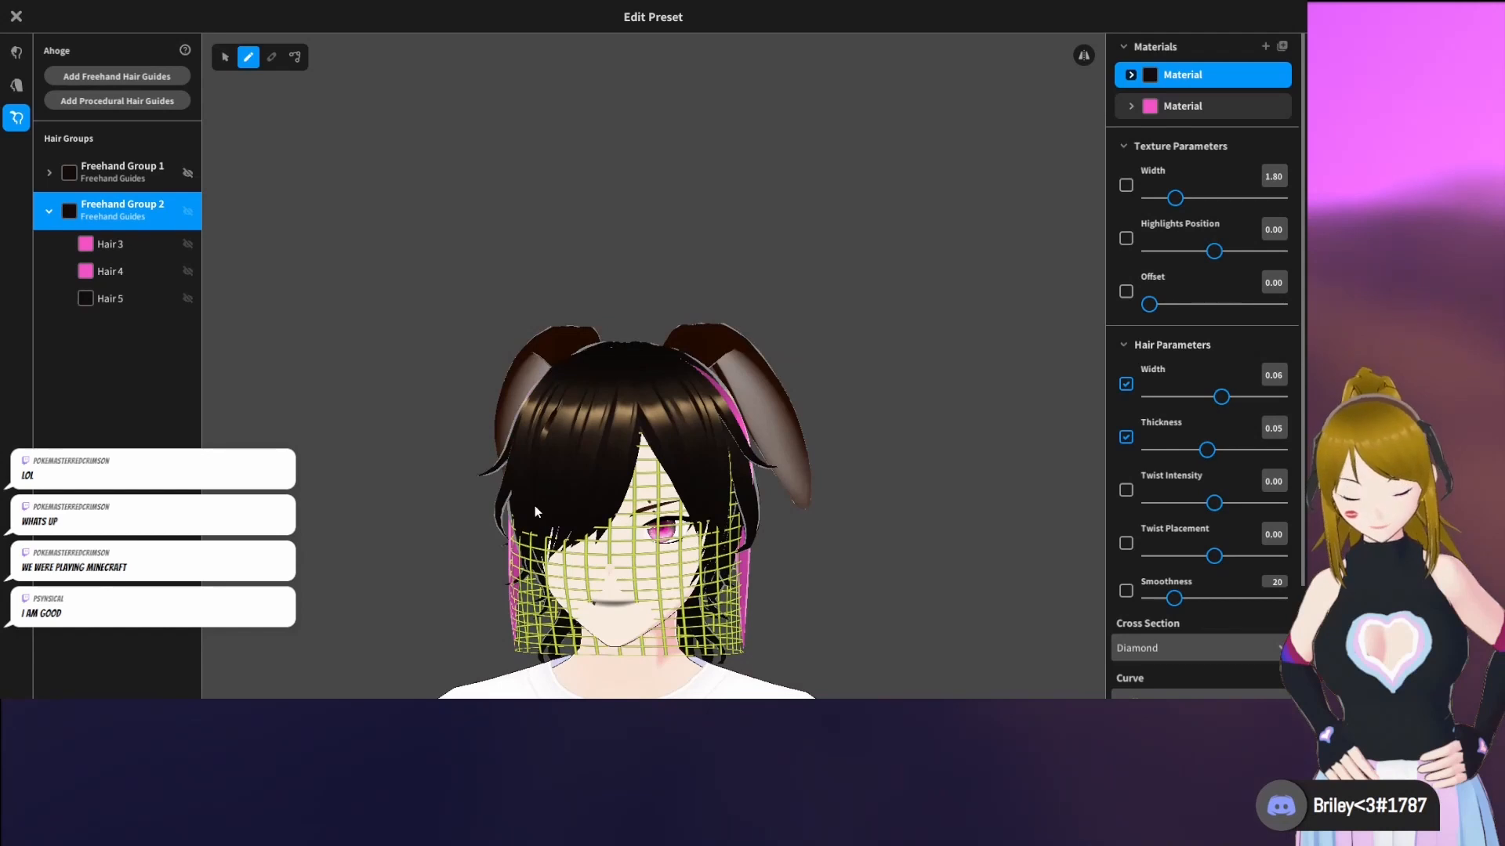
click(1233, 107)
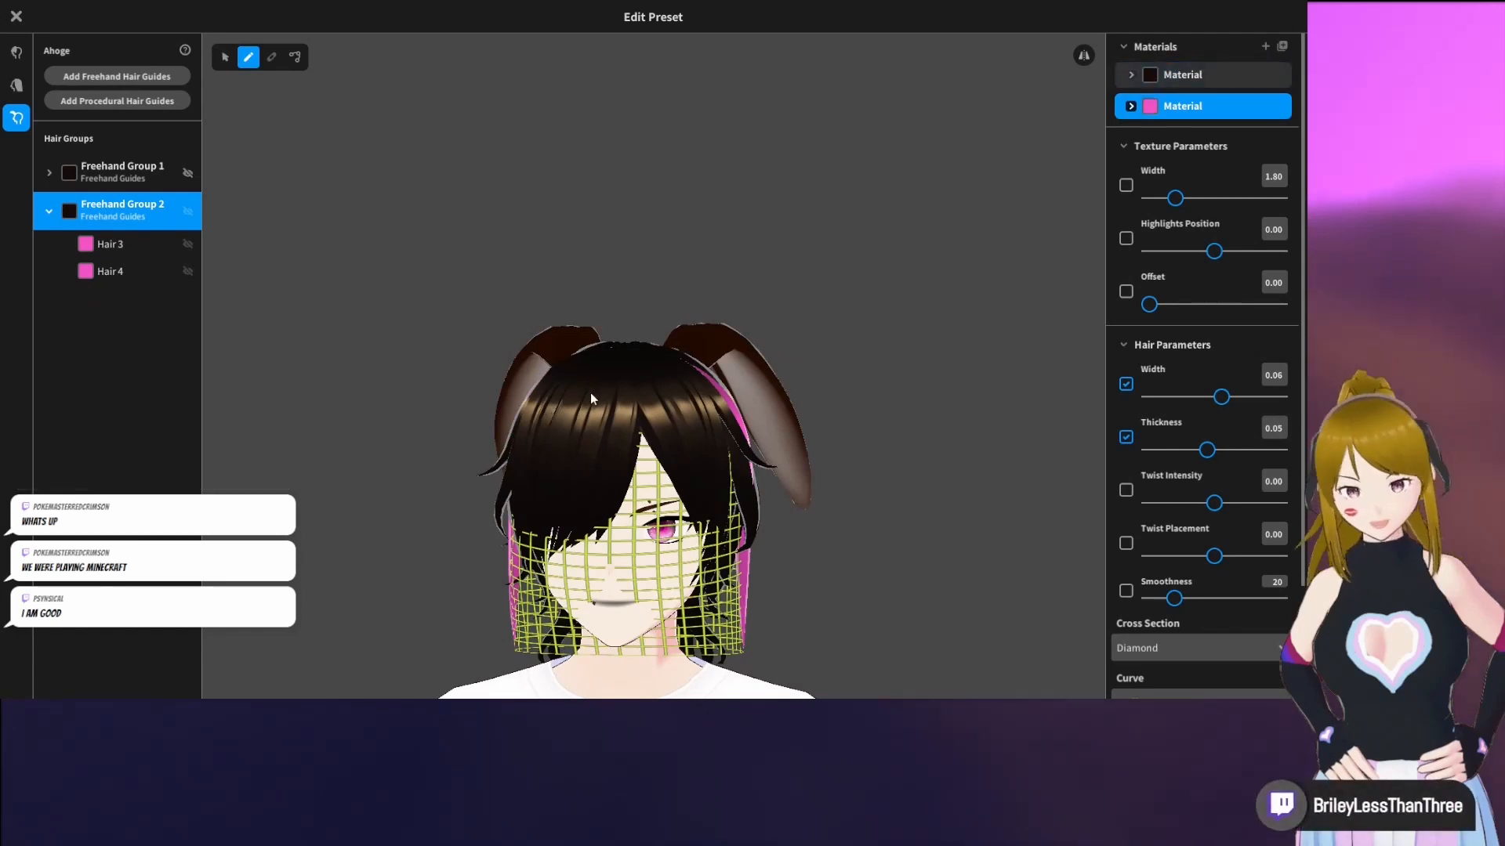
mouse_move(592, 593)
right_down()
mouse_move(792, 580)
mouse_move(590, 584)
mouse_move(592, 571)
right_up()
scroll(592, 571, down, 2)
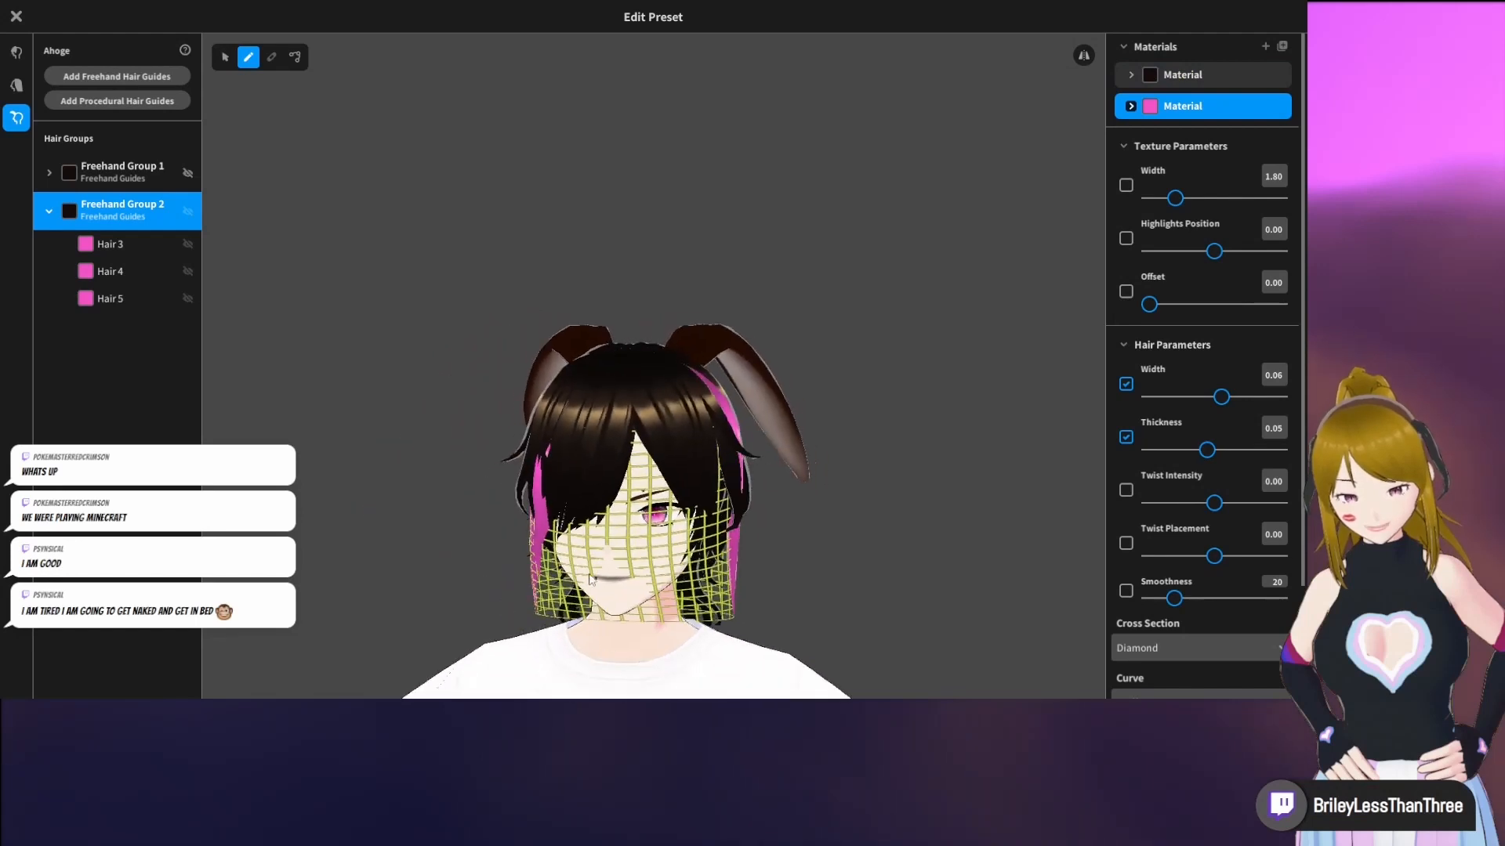
Close the hairstyle editor and save the ahoge by overwriting the existing item
right_drag(630, 404, 604, 404)
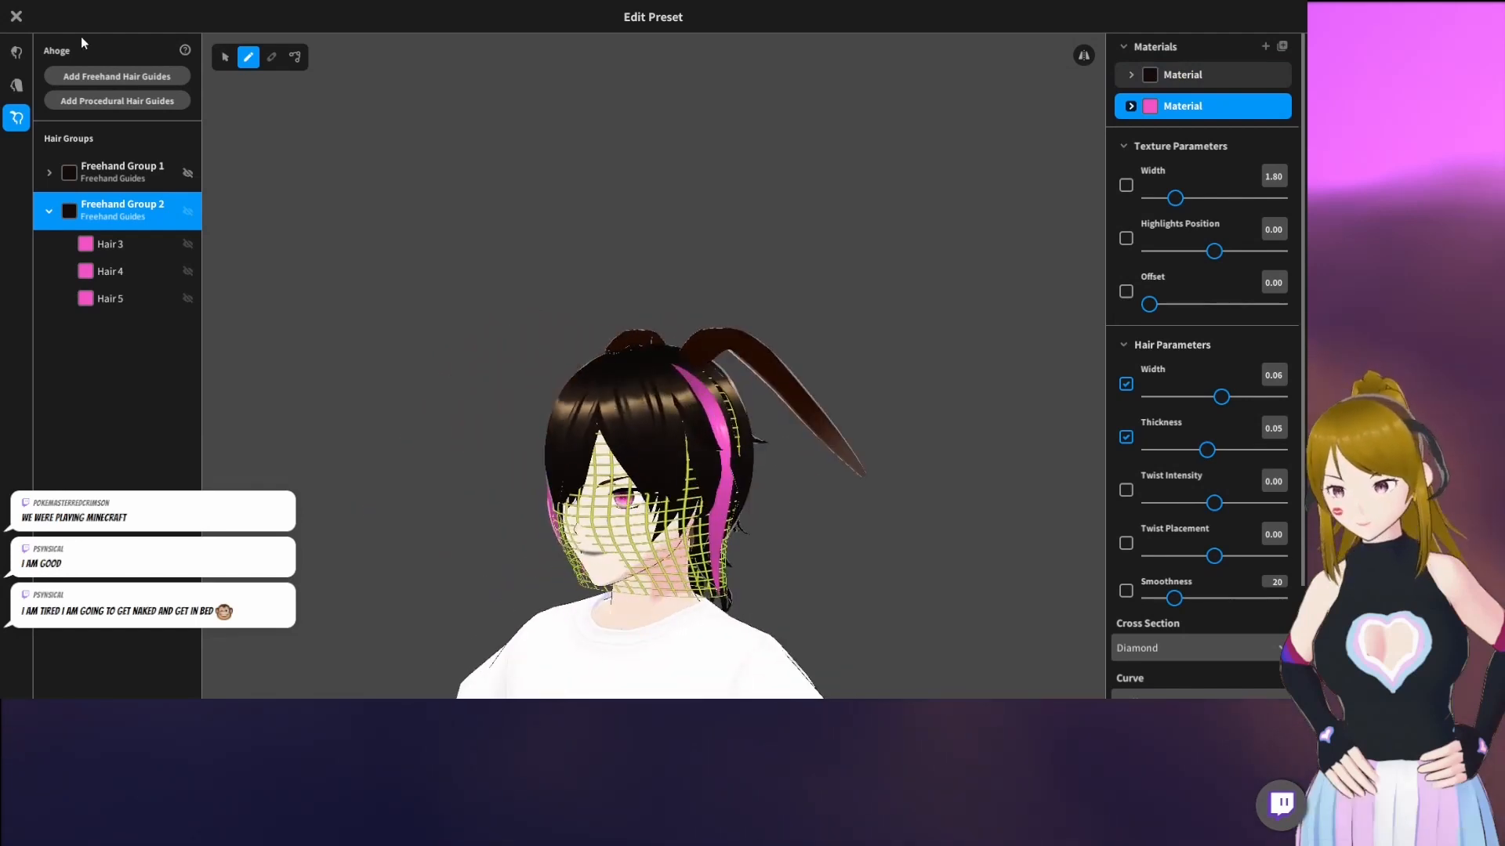
click(15, 16)
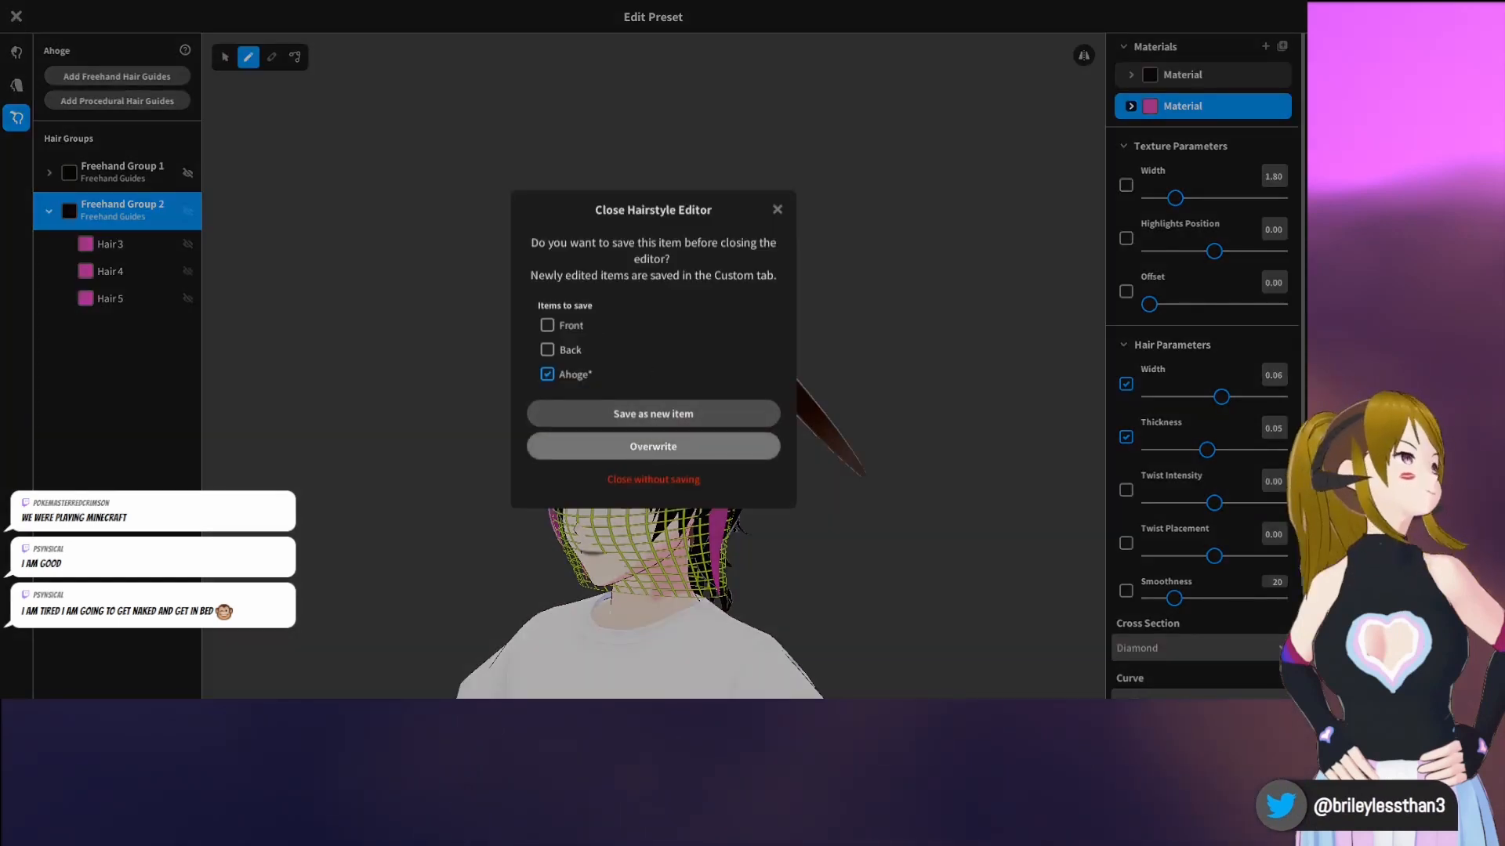
click(653, 447)
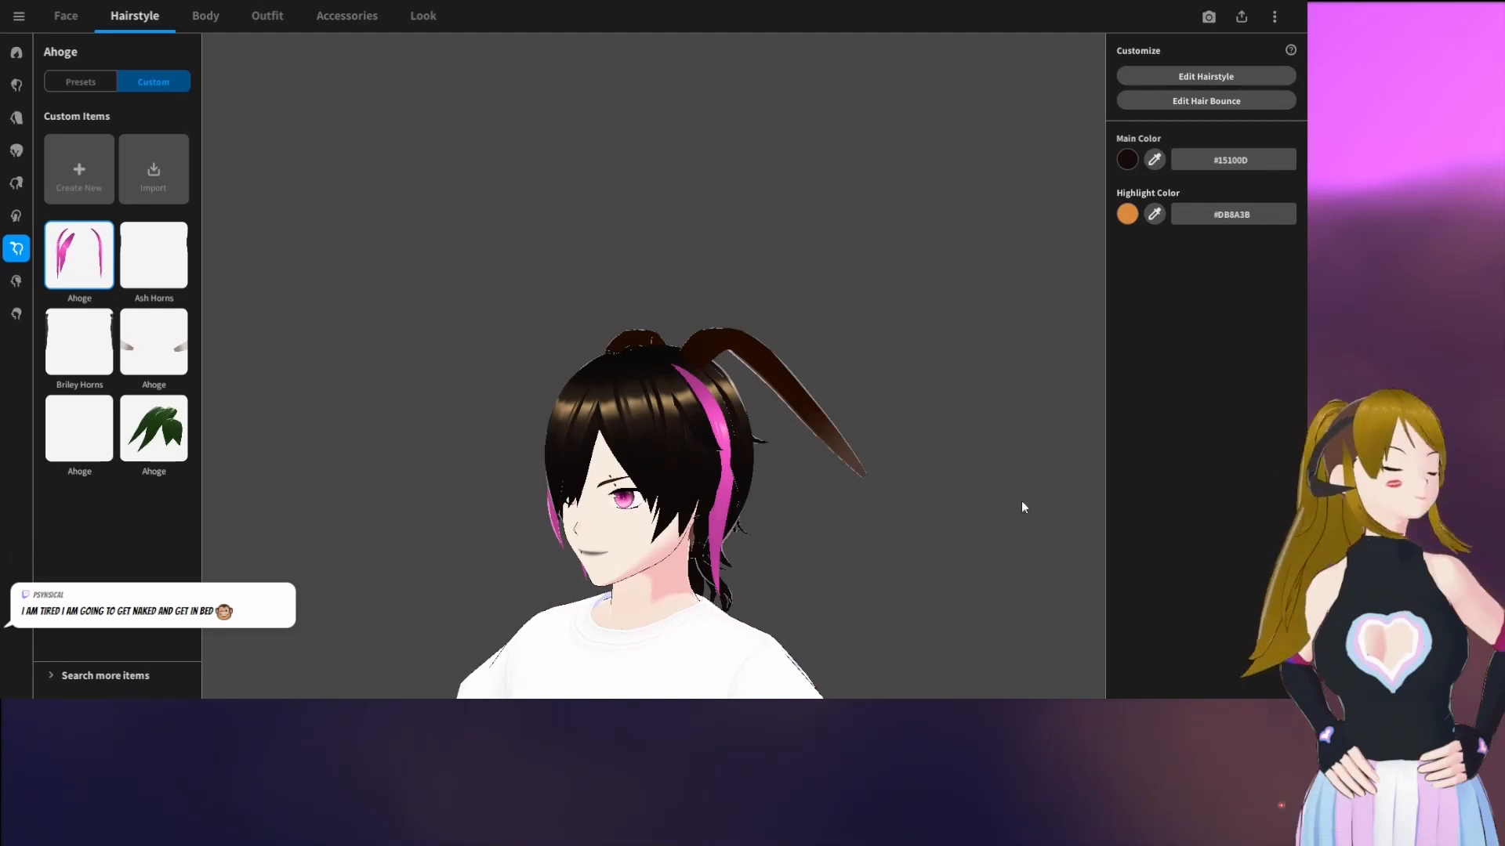
Try the two purple-and-black wing items from the custom Extra hairs, keep the second one, and inspect it from behind
click(21, 282)
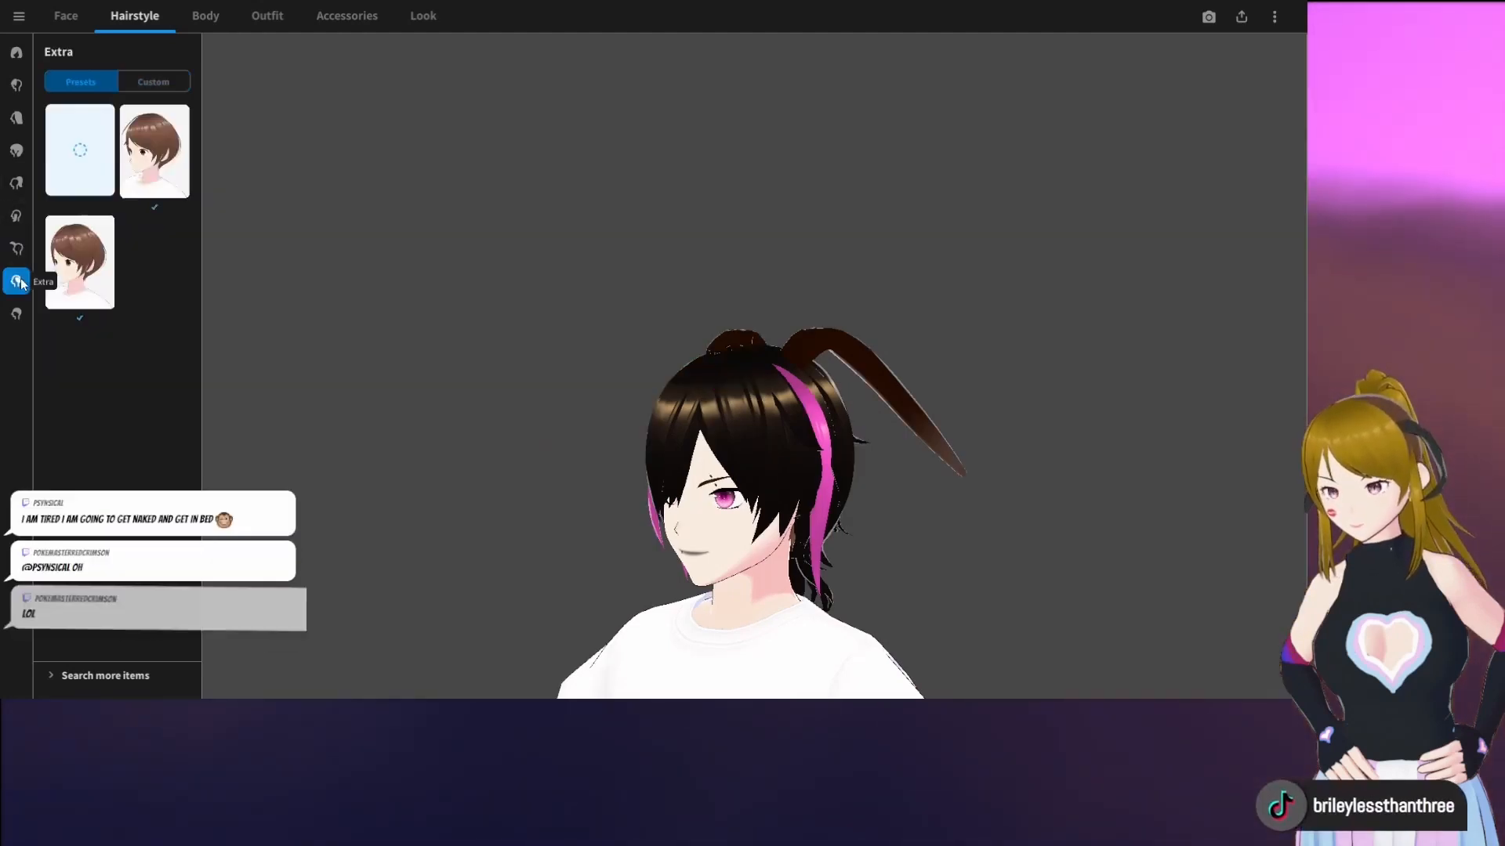
click(138, 82)
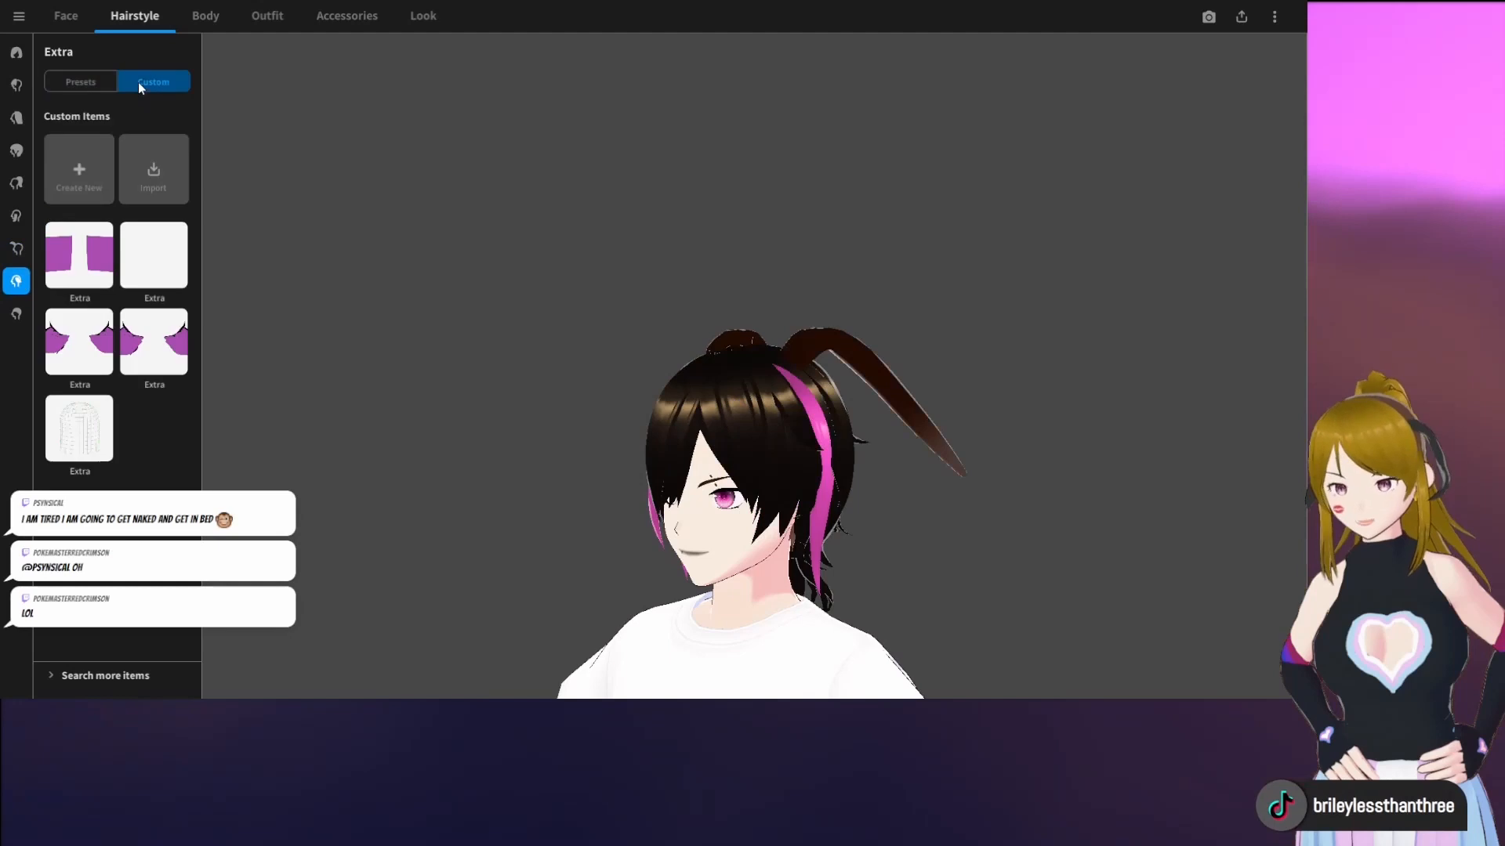
click(86, 344)
right_drag(672, 438, 702, 486)
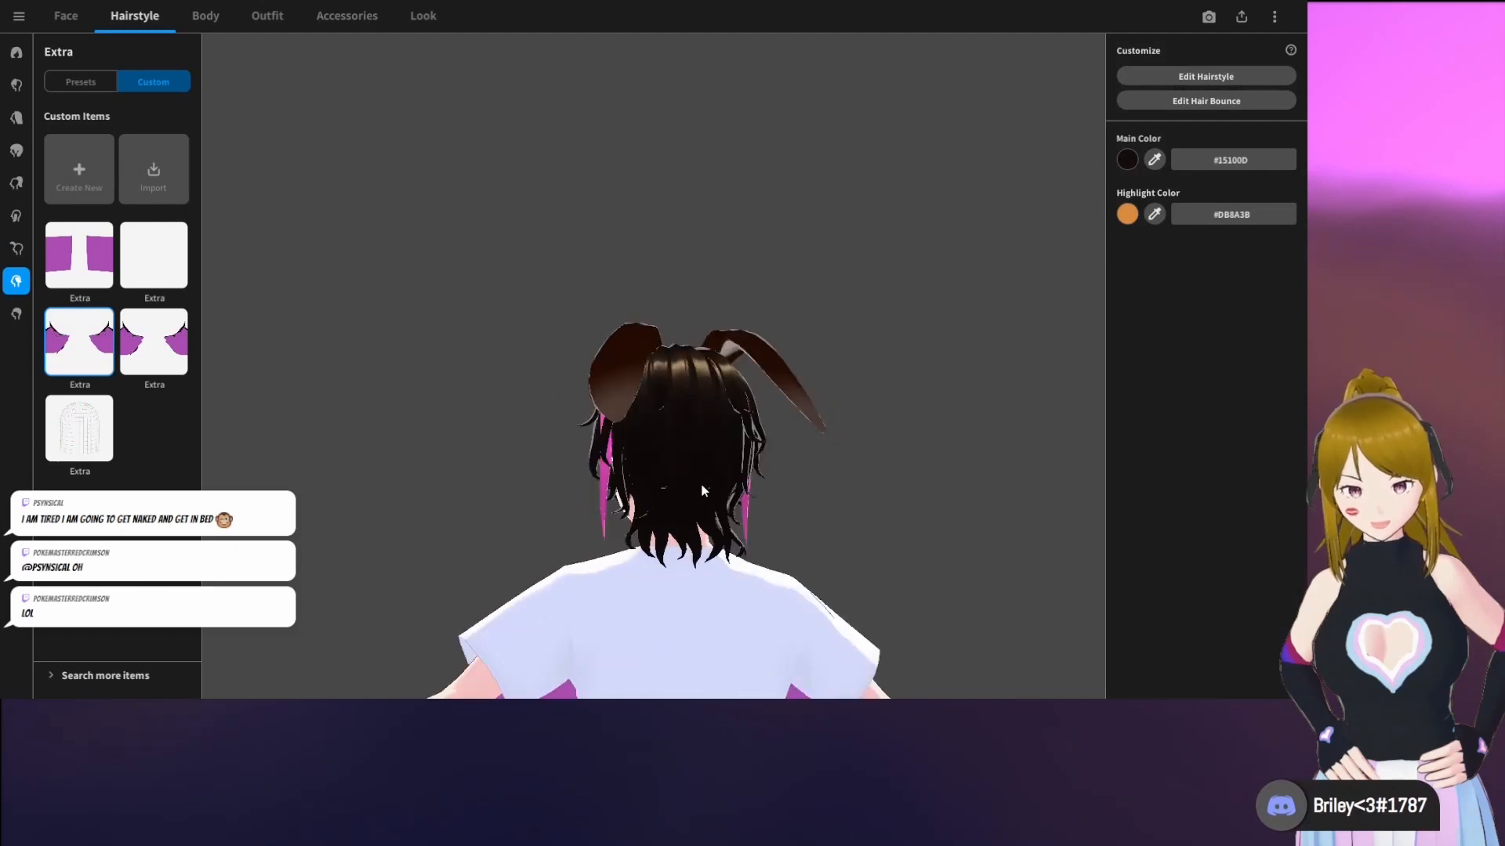
scroll(703, 492, down, 2)
click(153, 359)
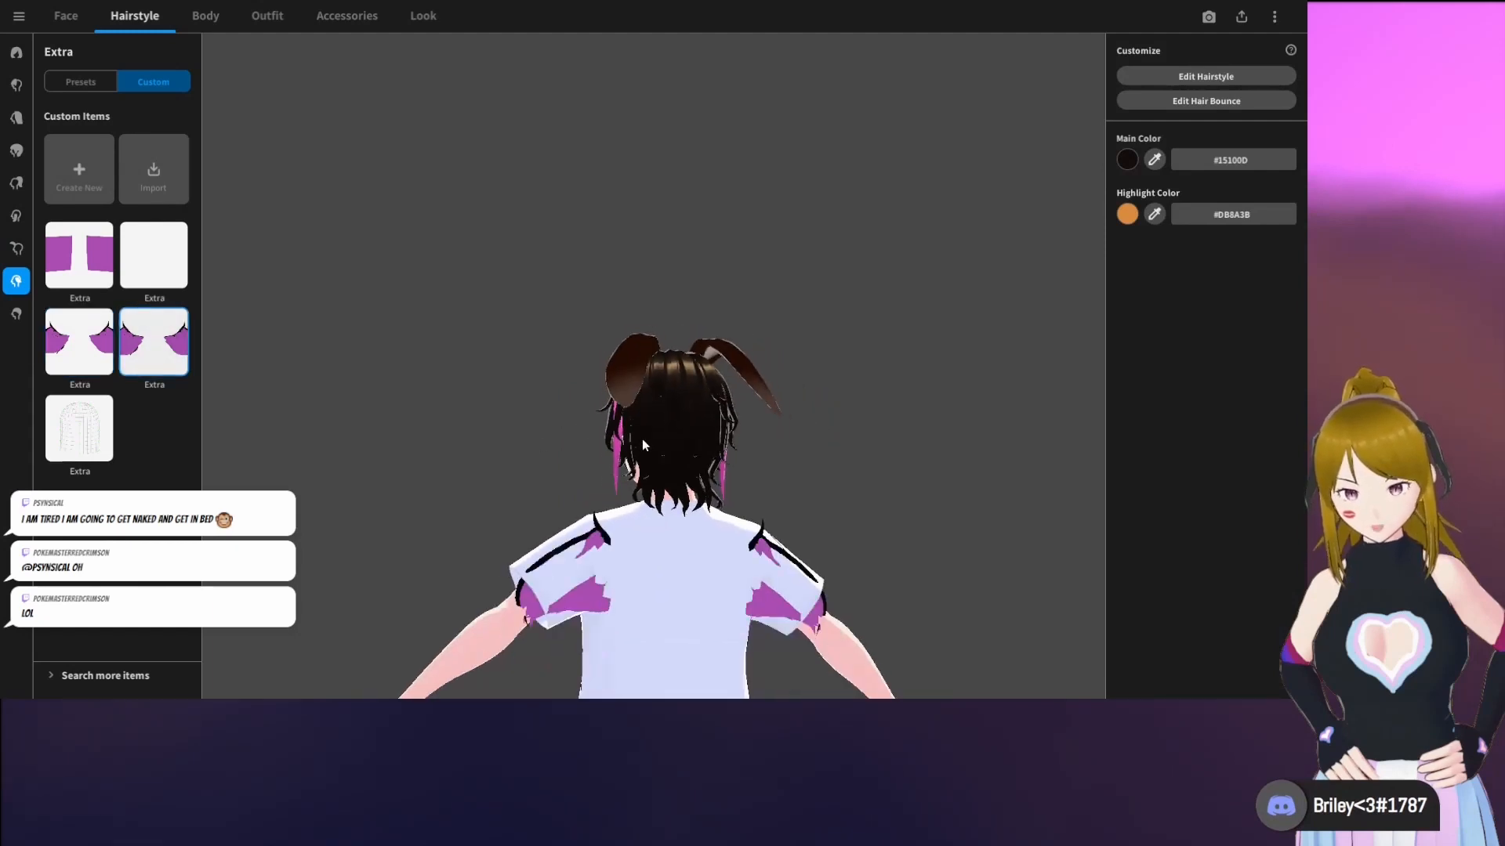
mouse_move(642, 438)
right_down()
mouse_move(759, 441)
mouse_move(664, 437)
right_up()
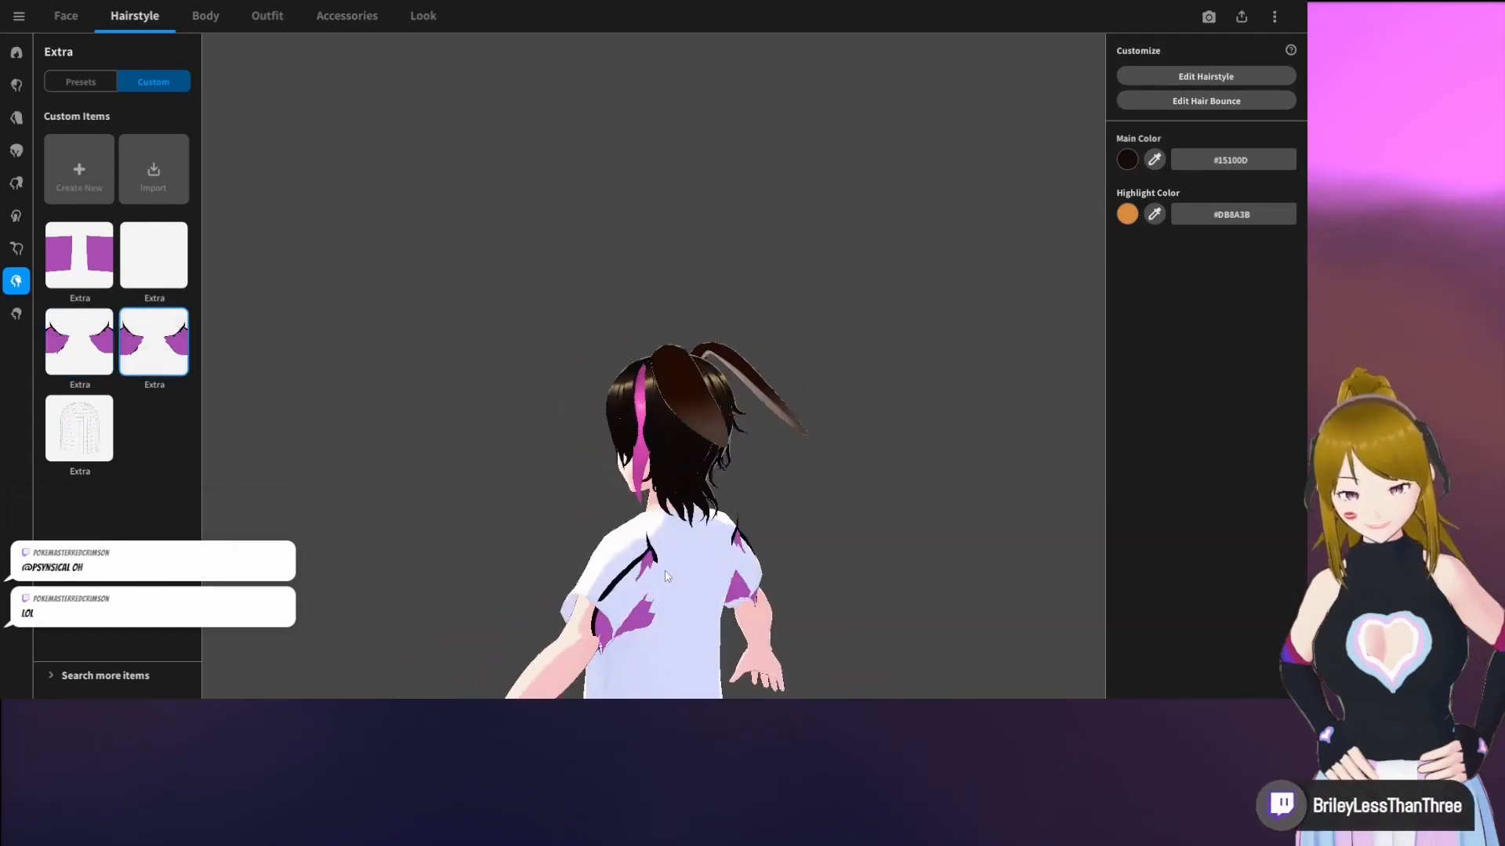
middle_drag(689, 586, 611, 390)
right_drag(661, 428, 626, 421)
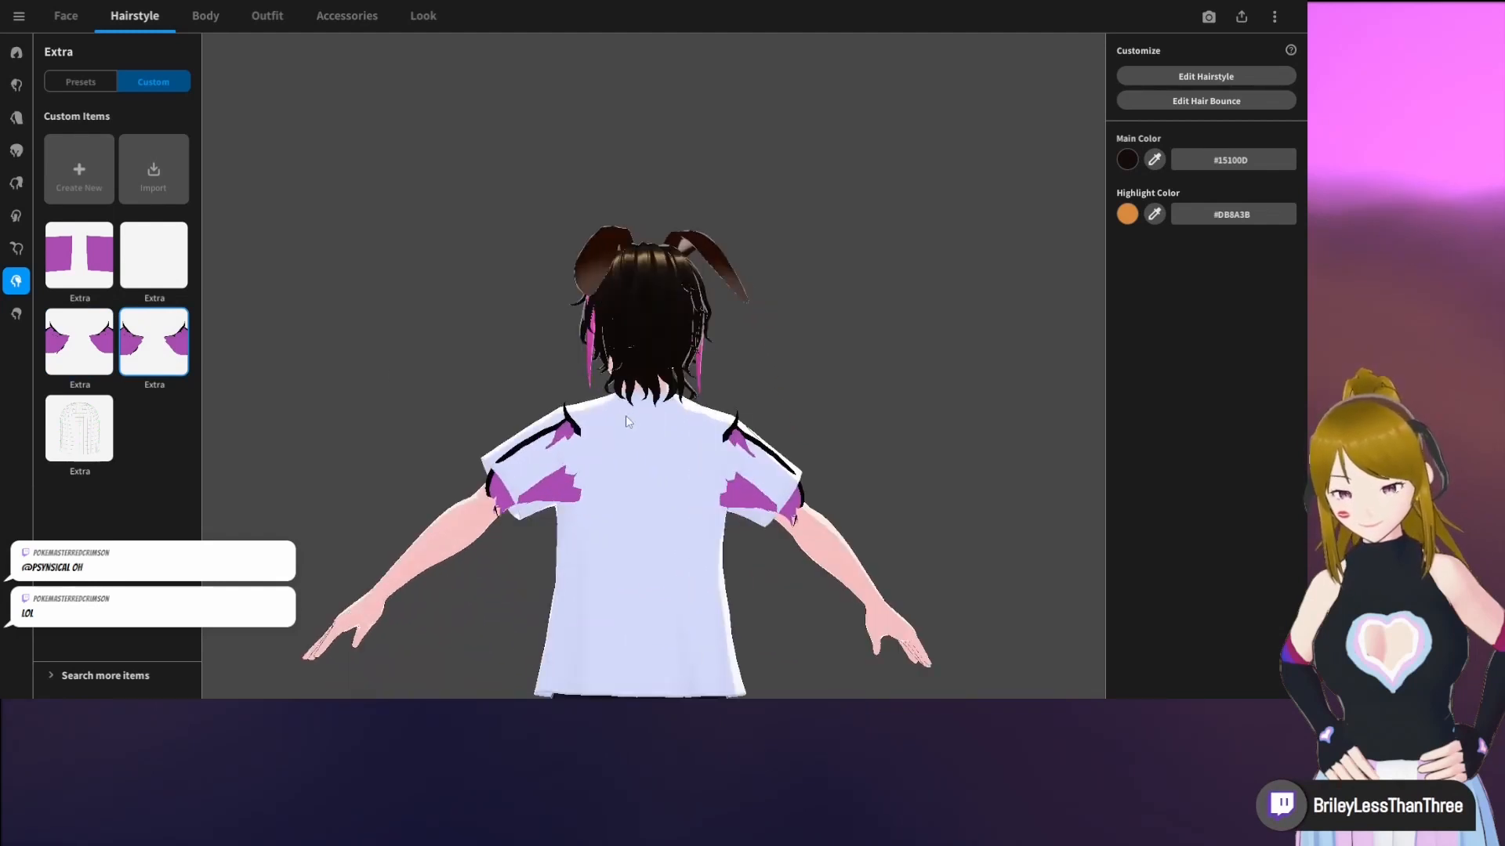
right_drag(648, 302, 104, 255)
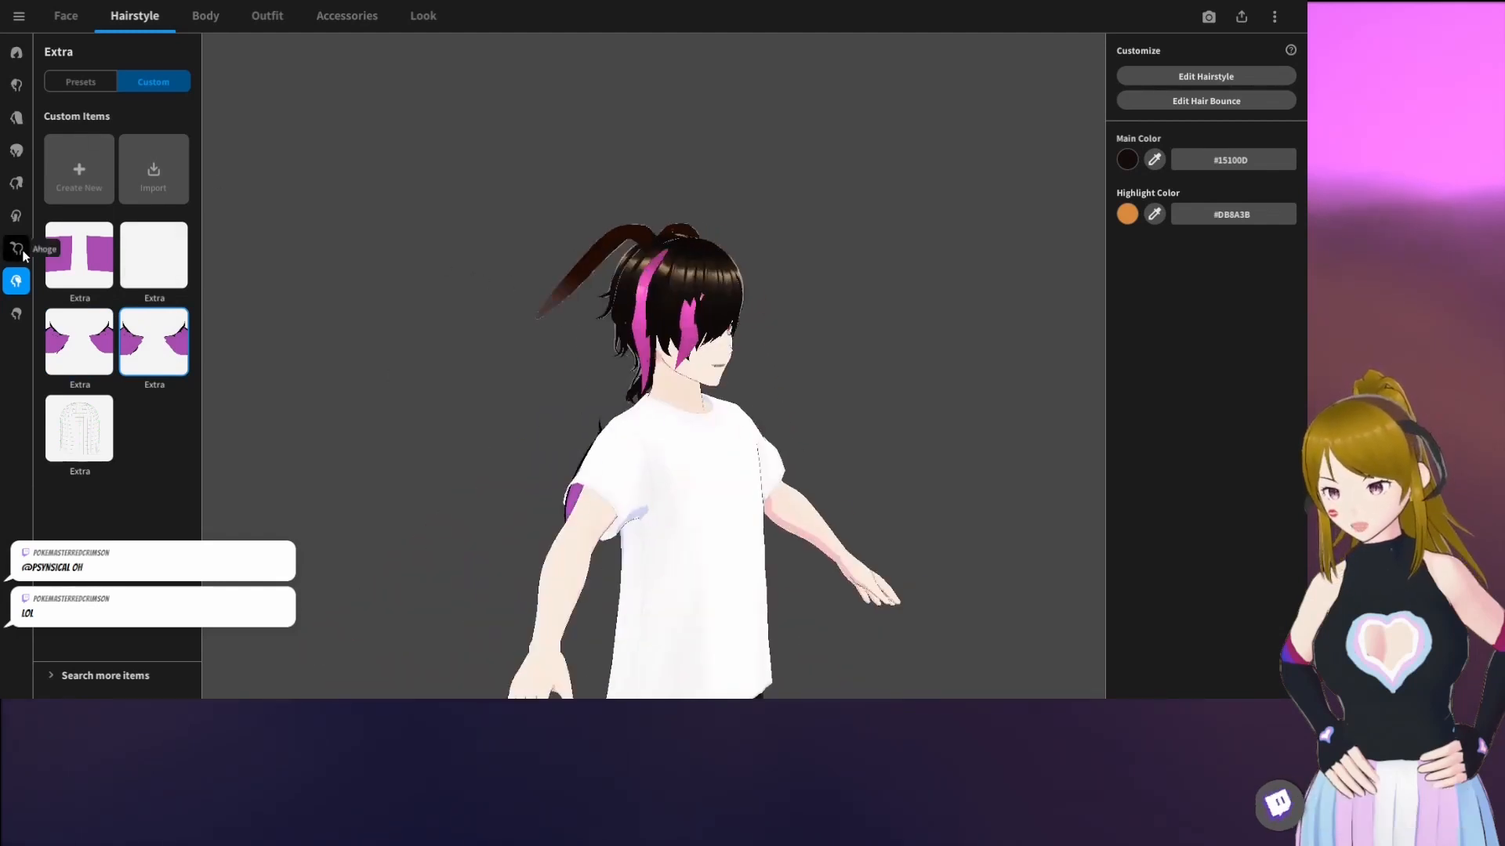
click(18, 249)
right_drag(732, 354, 772, 342)
click(16, 281)
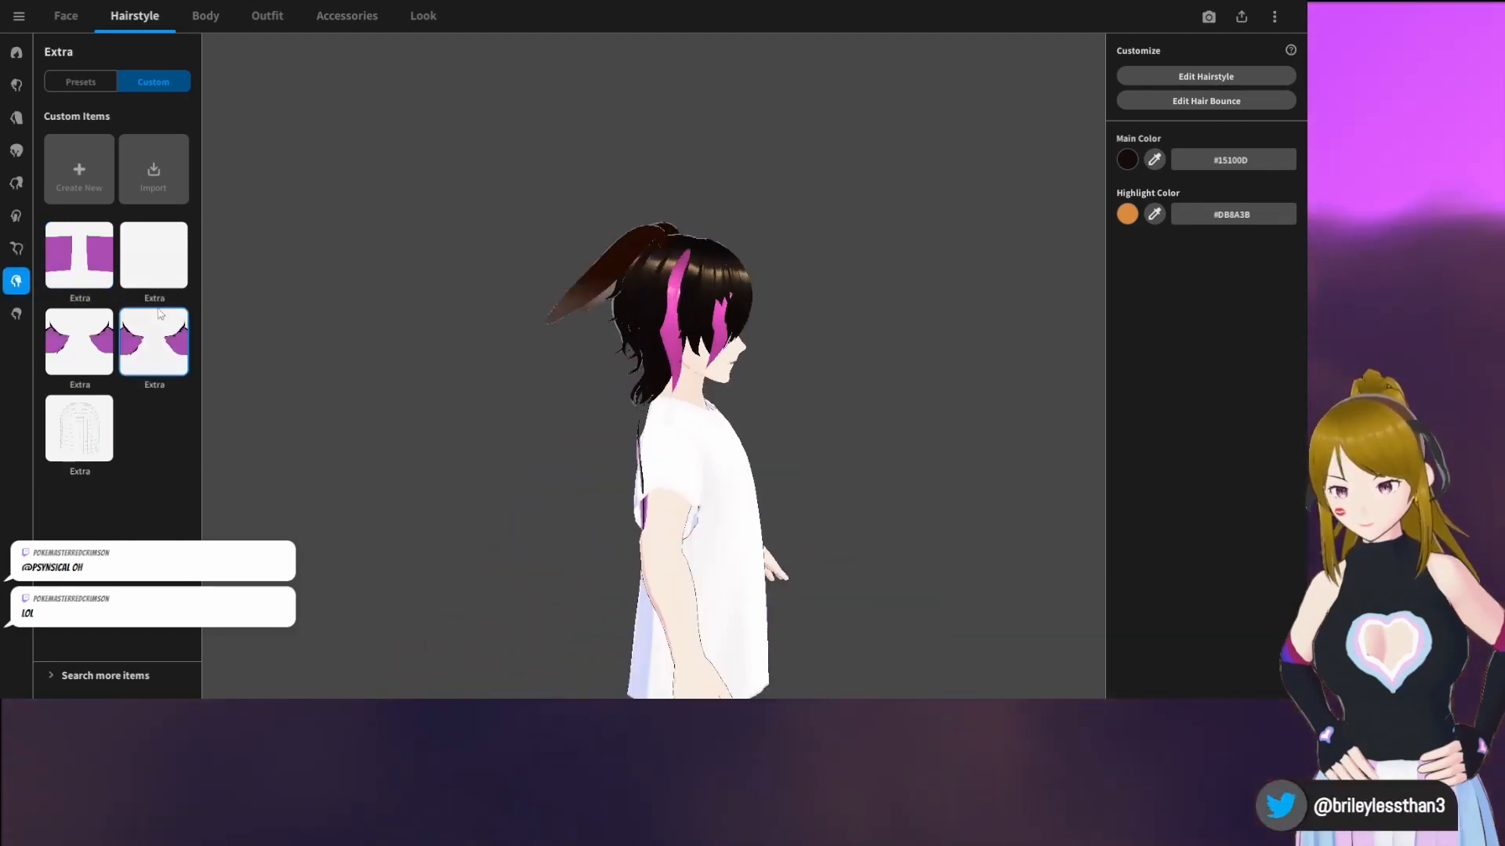
click(83, 78)
click(134, 76)
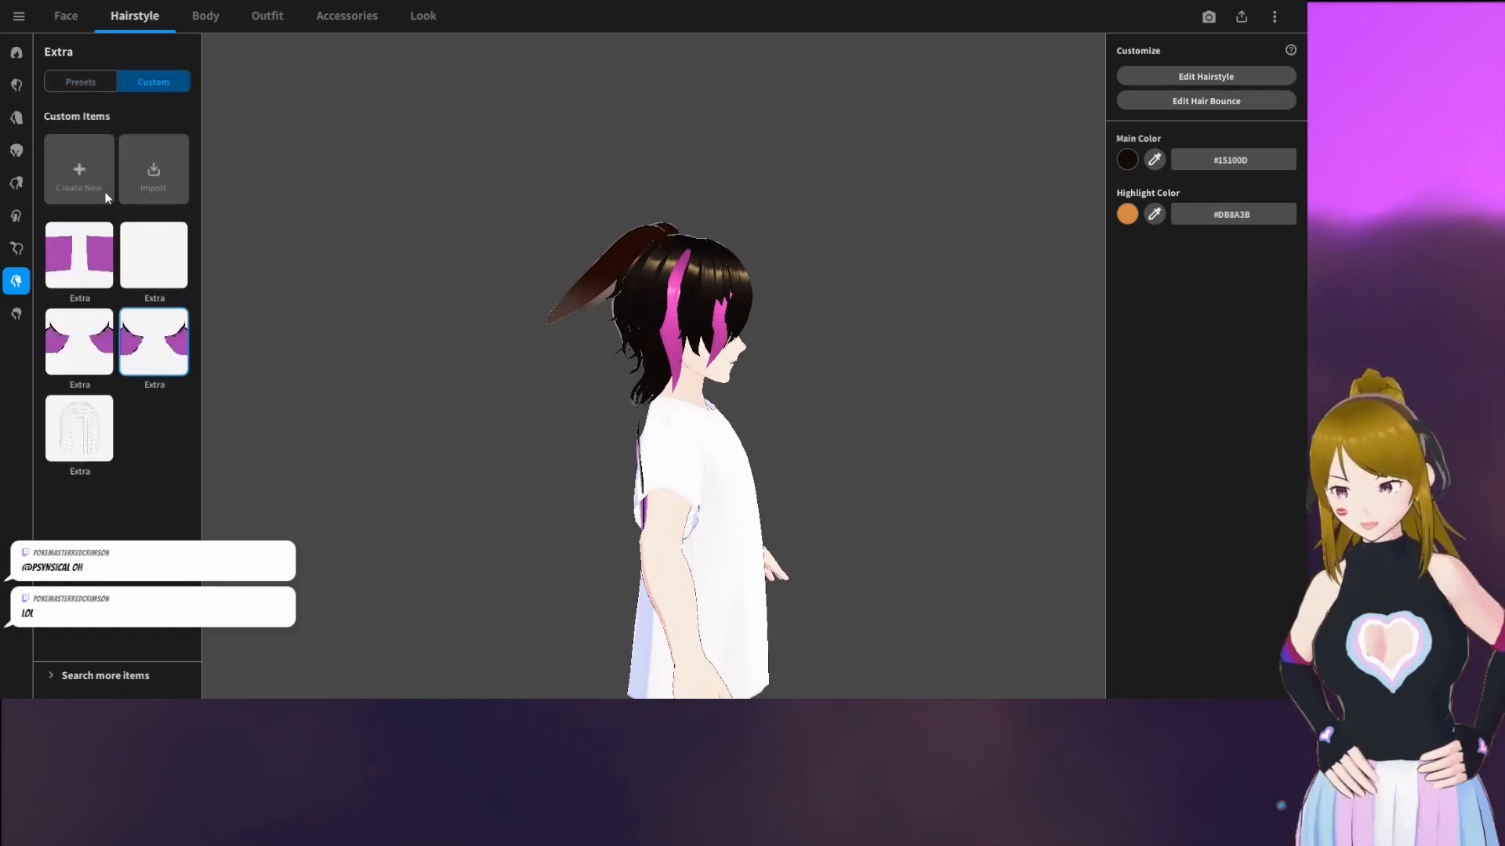
Create a new custom Extra hair item, open it in the hairstyle editor, and select Freehand Group 1
click(85, 163)
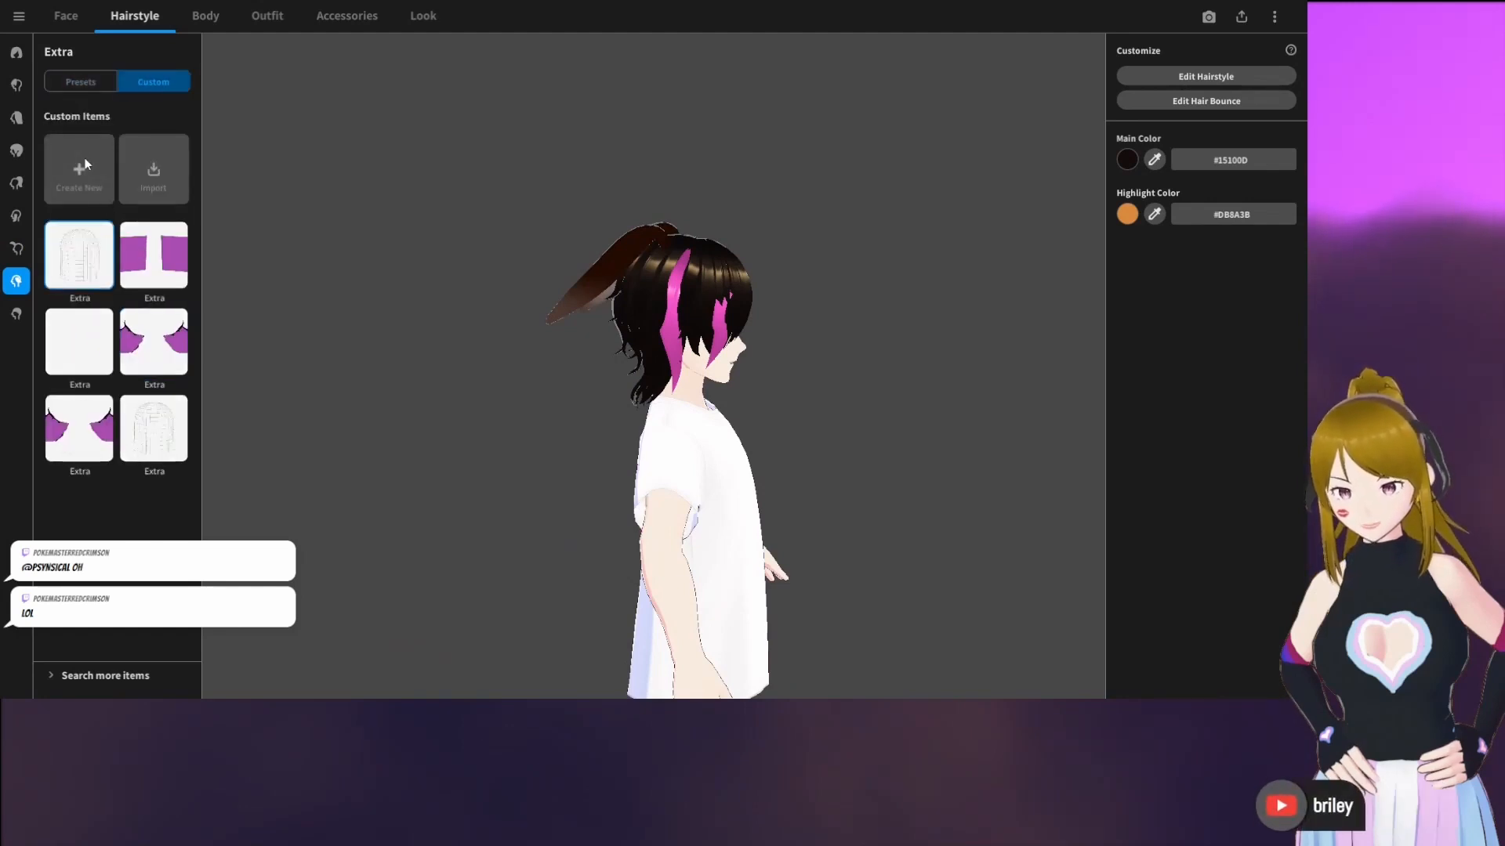
drag(522, 219, 607, 230)
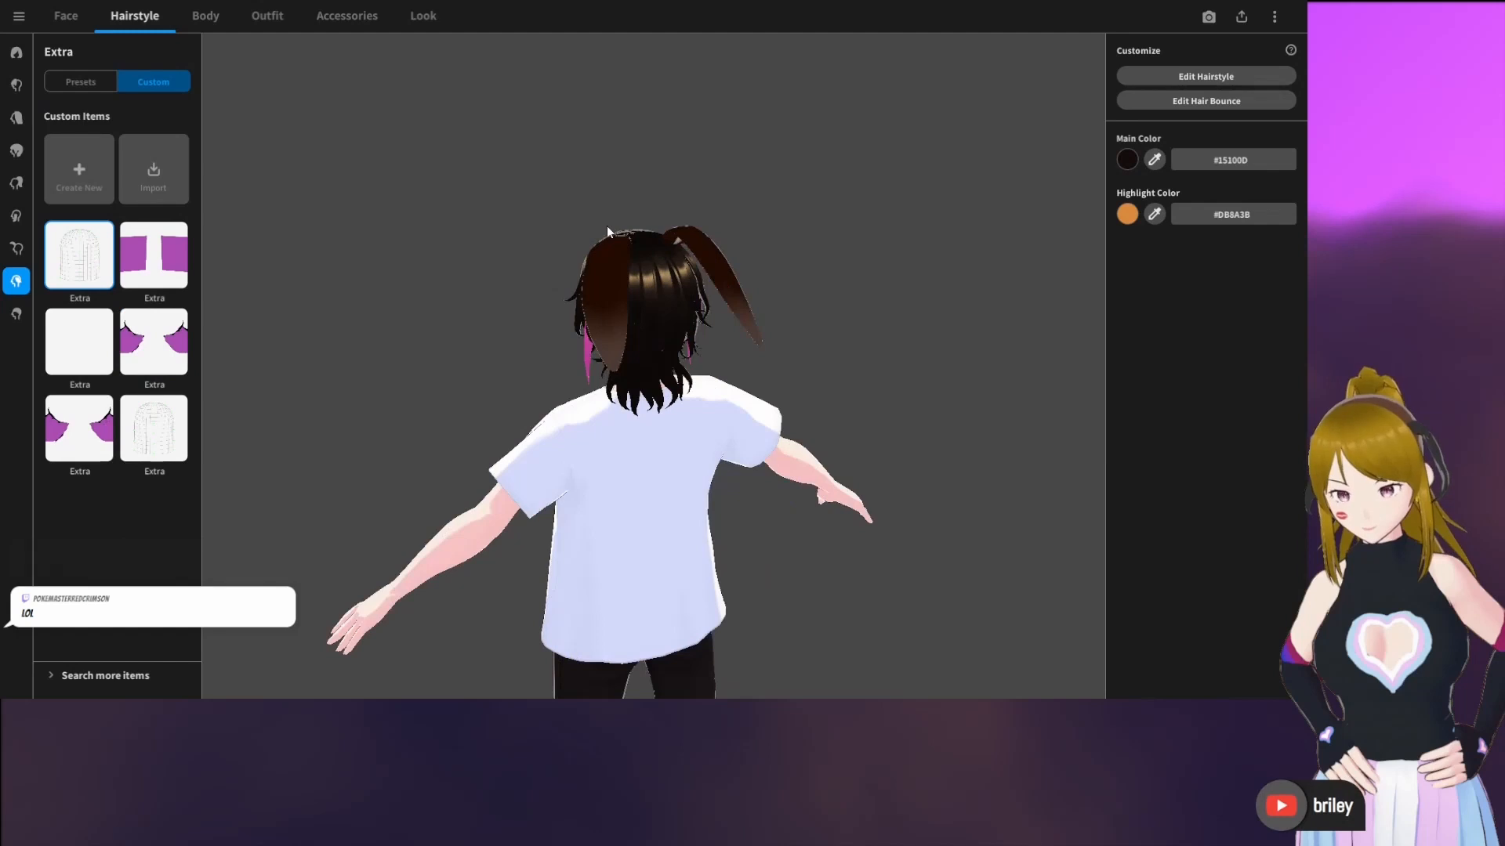
click(1170, 76)
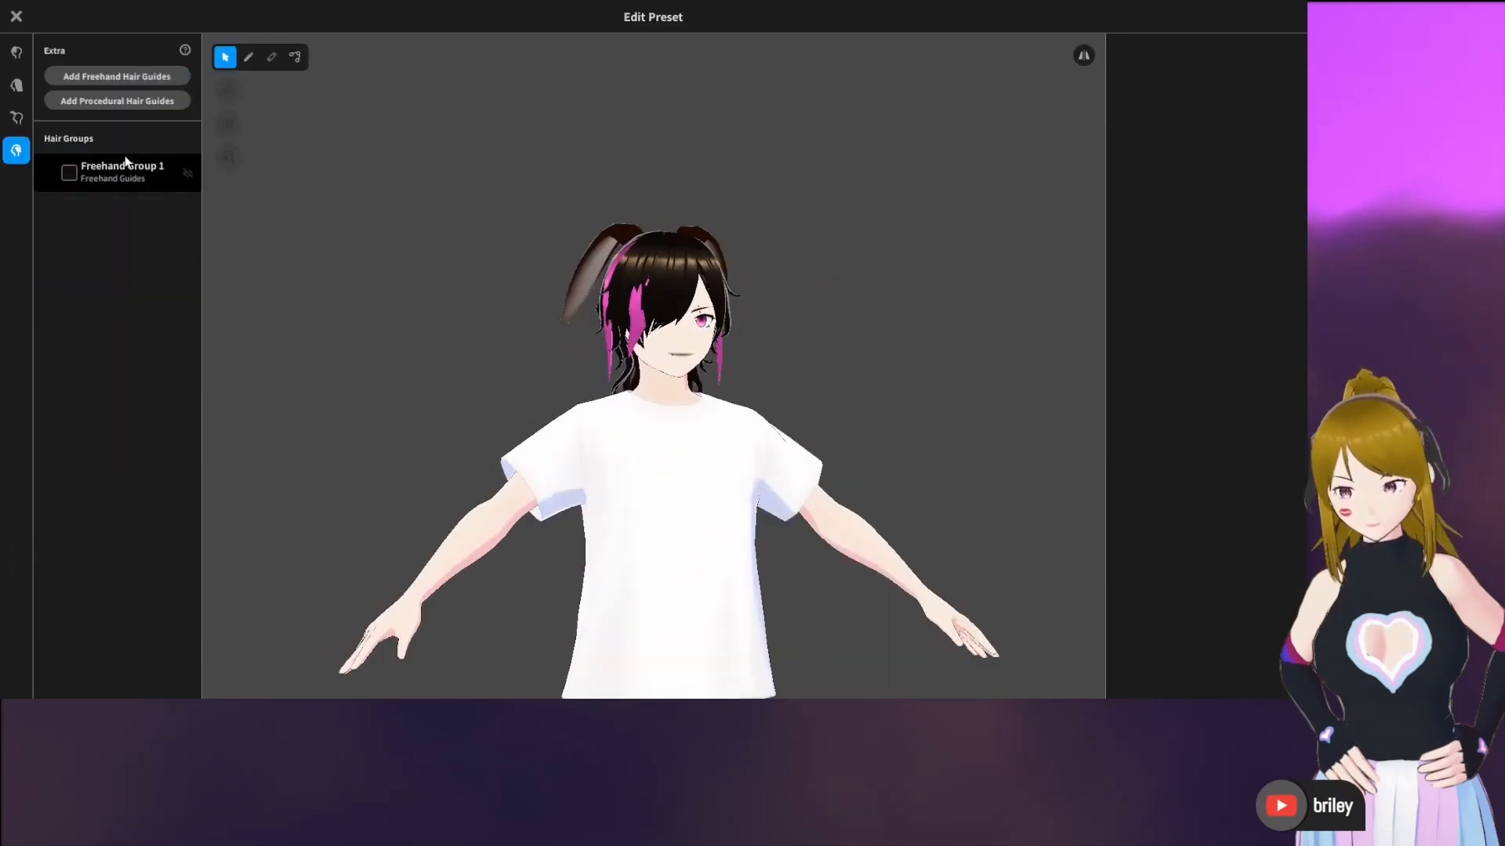
click(125, 163)
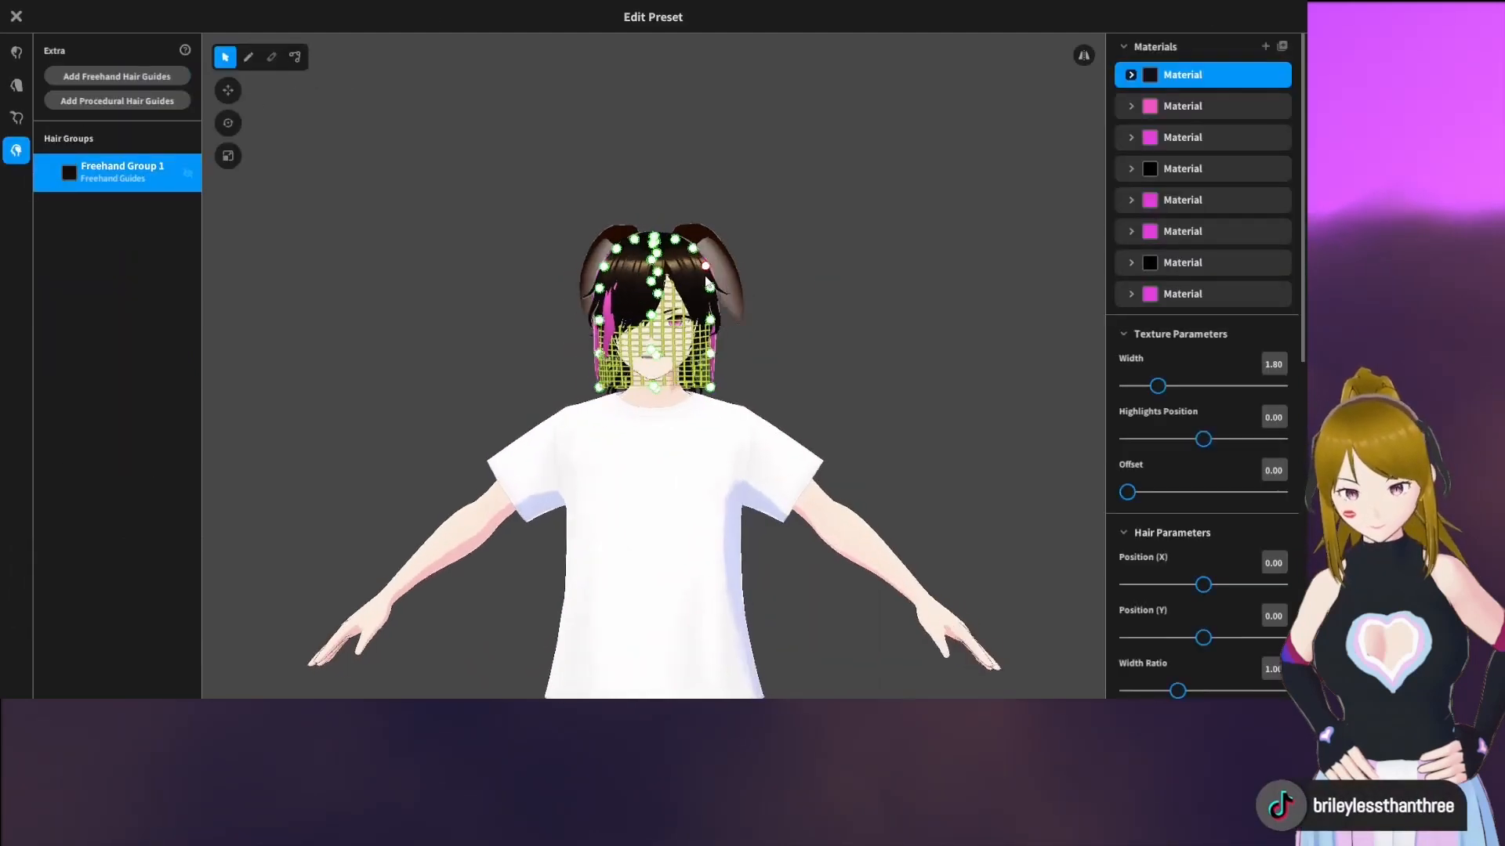
Turn on mirrored editing and raise the guide mesh's lower control points above the head into a tall flared shape
scroll(708, 284, up, 2)
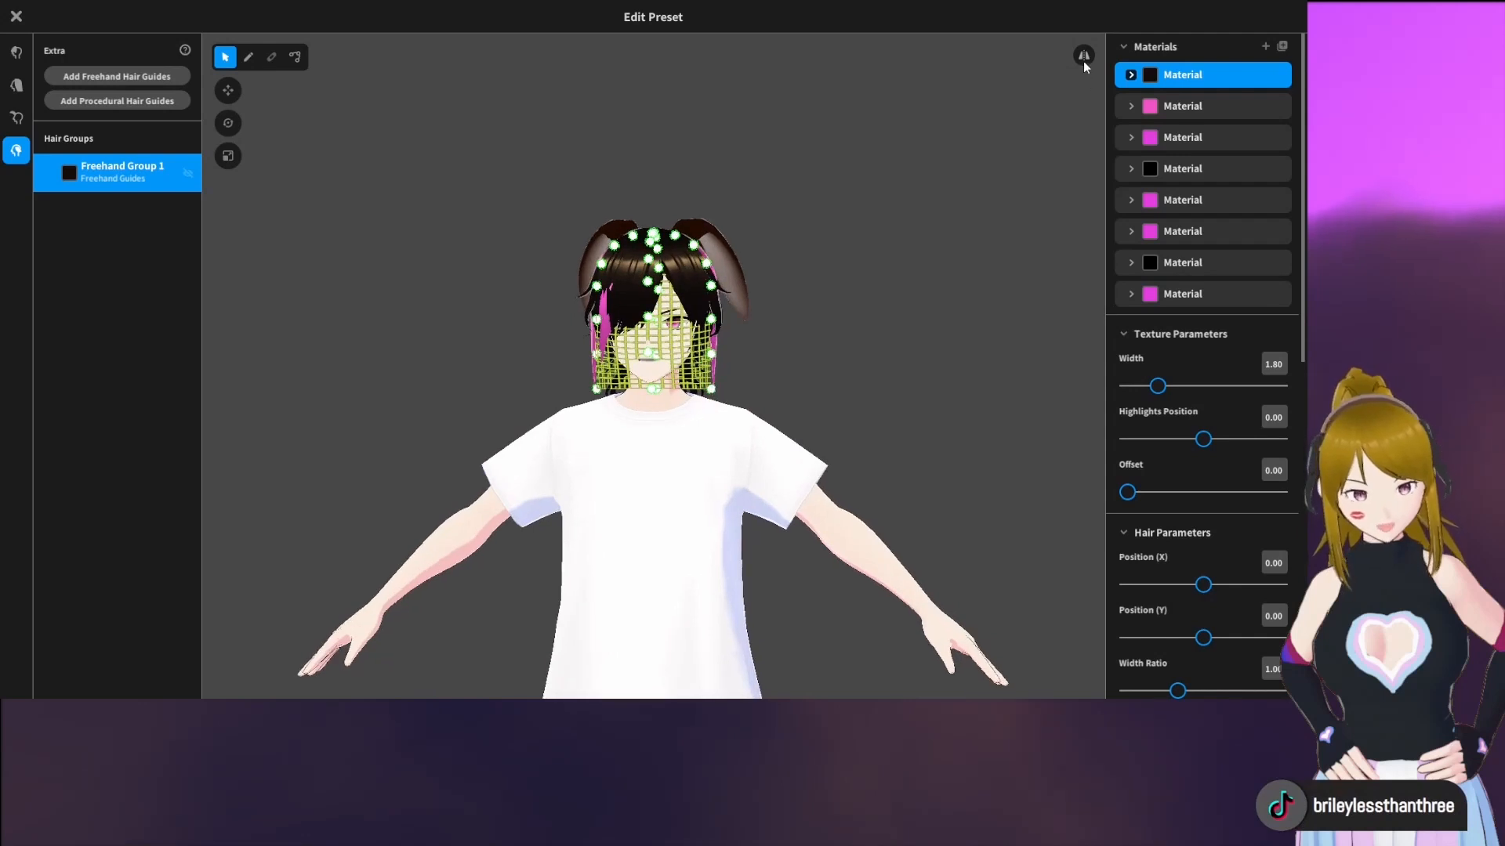
drag(721, 374, 773, 160)
drag(714, 354, 746, 205)
drag(712, 319, 731, 233)
drag(771, 162, 735, 152)
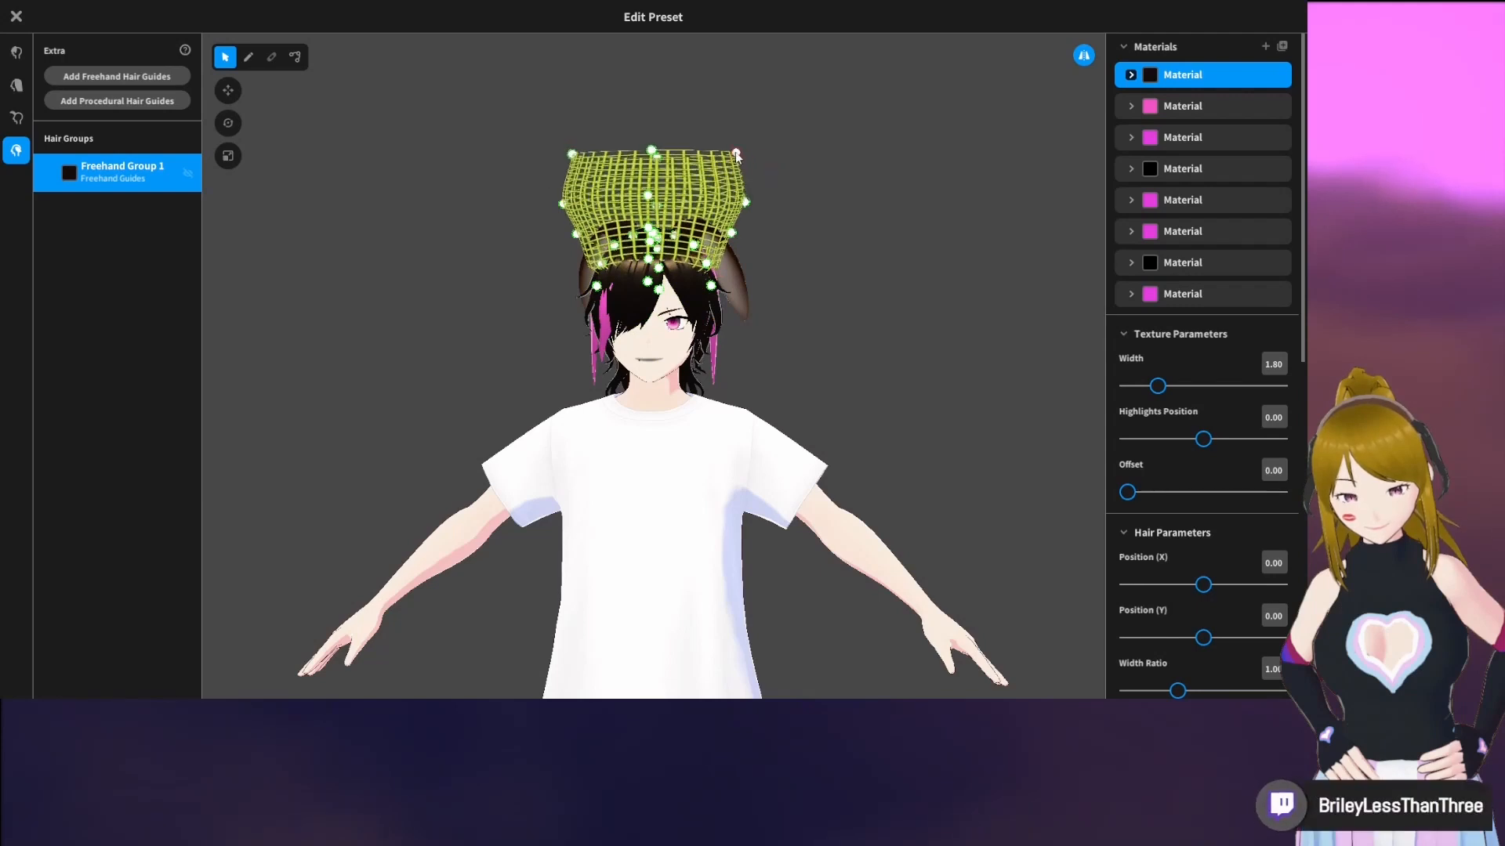
drag(726, 242, 746, 125)
Refine the guide mesh around the crown, adjusting its front and lower control points so that it wraps the top of the head
scroll(768, 228, up, 2)
middle_drag(768, 228, 724, 343)
scroll(724, 344, up, 2)
drag(656, 403, 677, 338)
right_drag(681, 370, 556, 391)
drag(538, 374, 504, 460)
right_drag(501, 457, 518, 350)
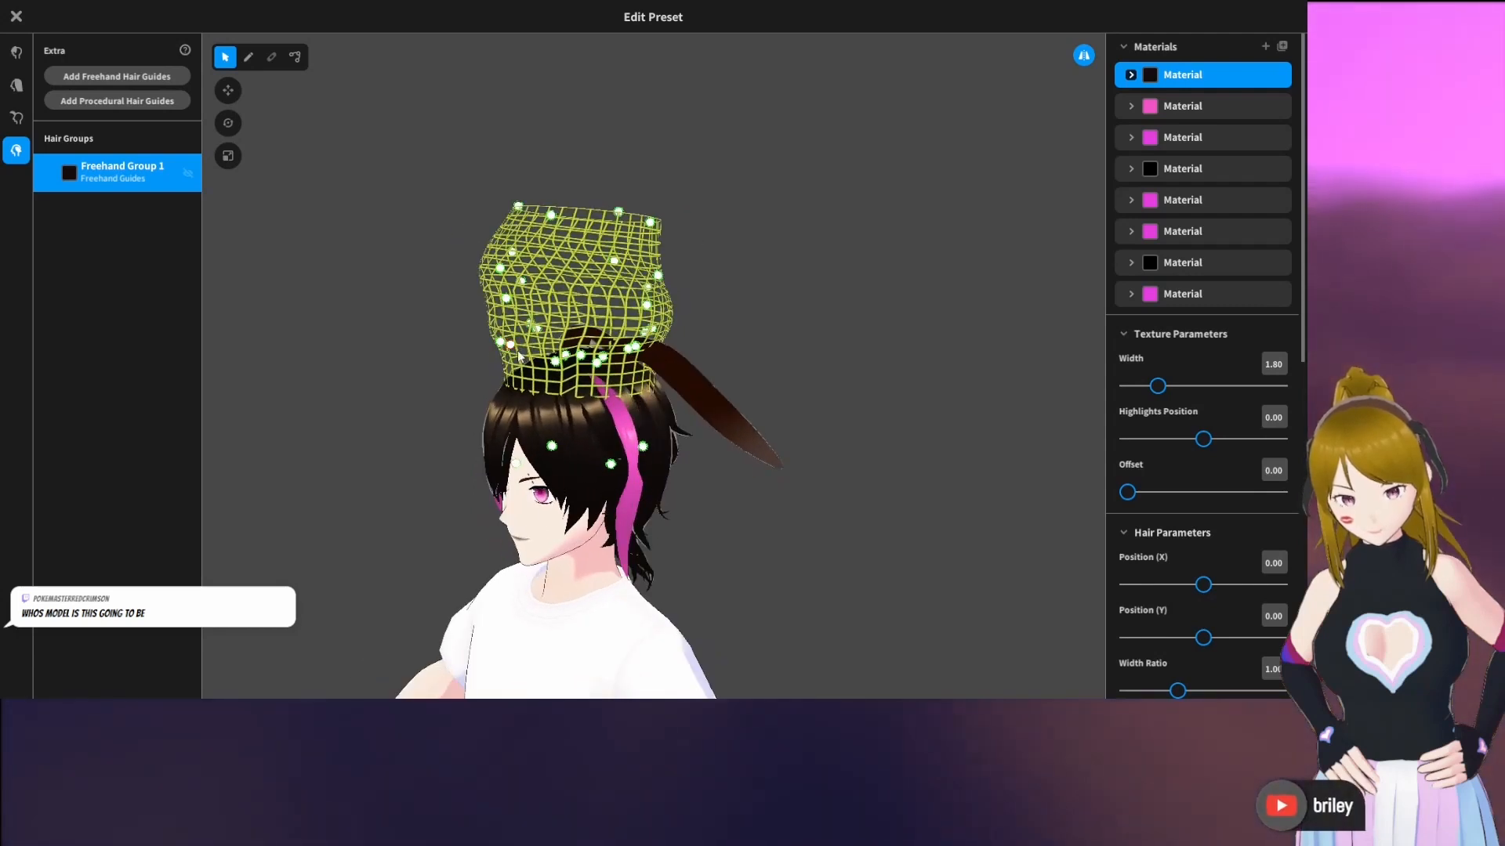
drag(517, 350, 477, 450)
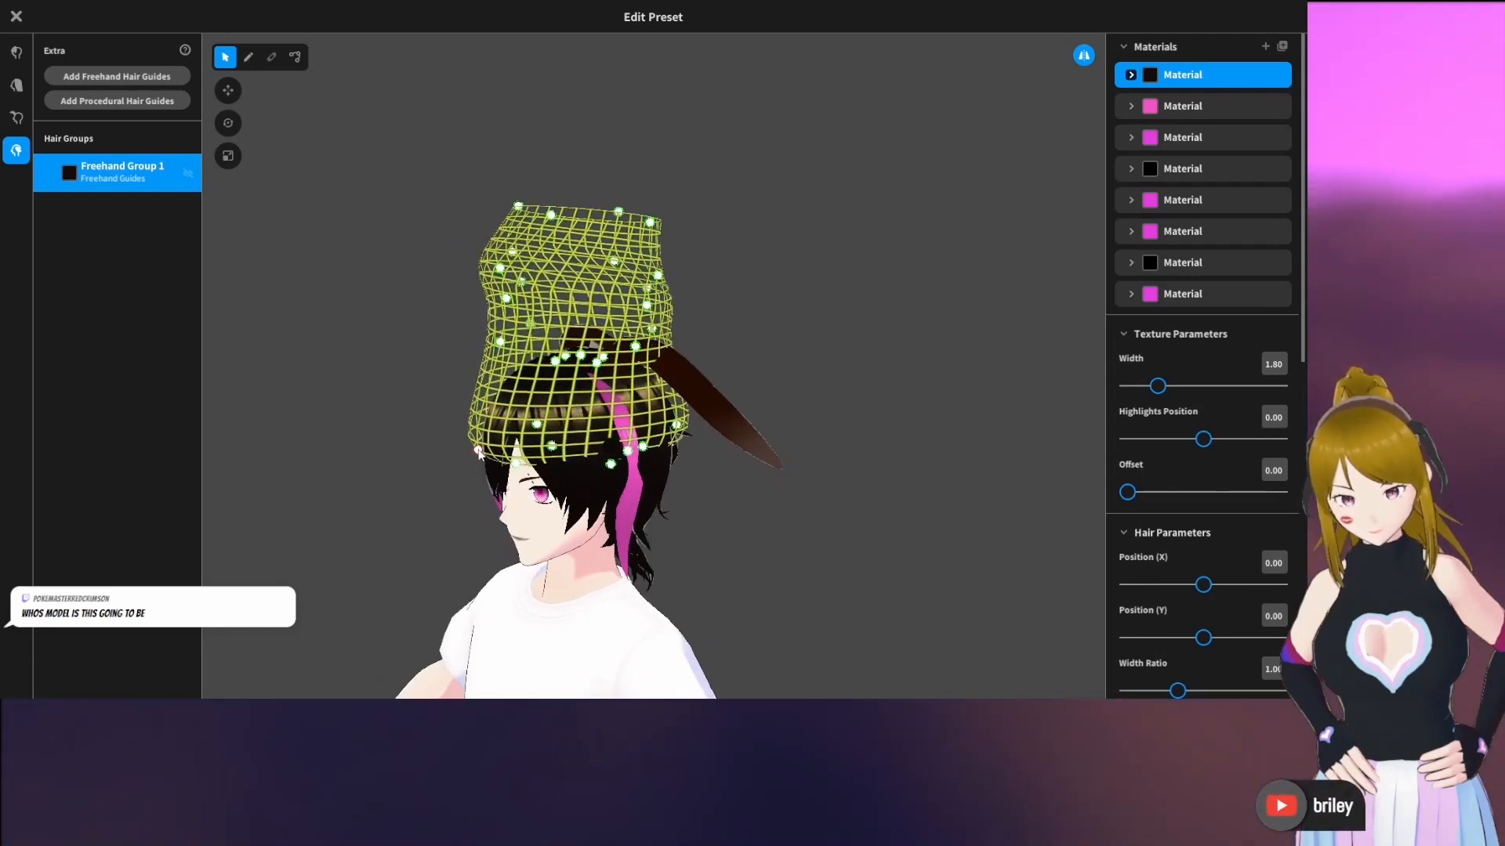
drag(502, 350, 468, 390)
right_drag(468, 391, 503, 369)
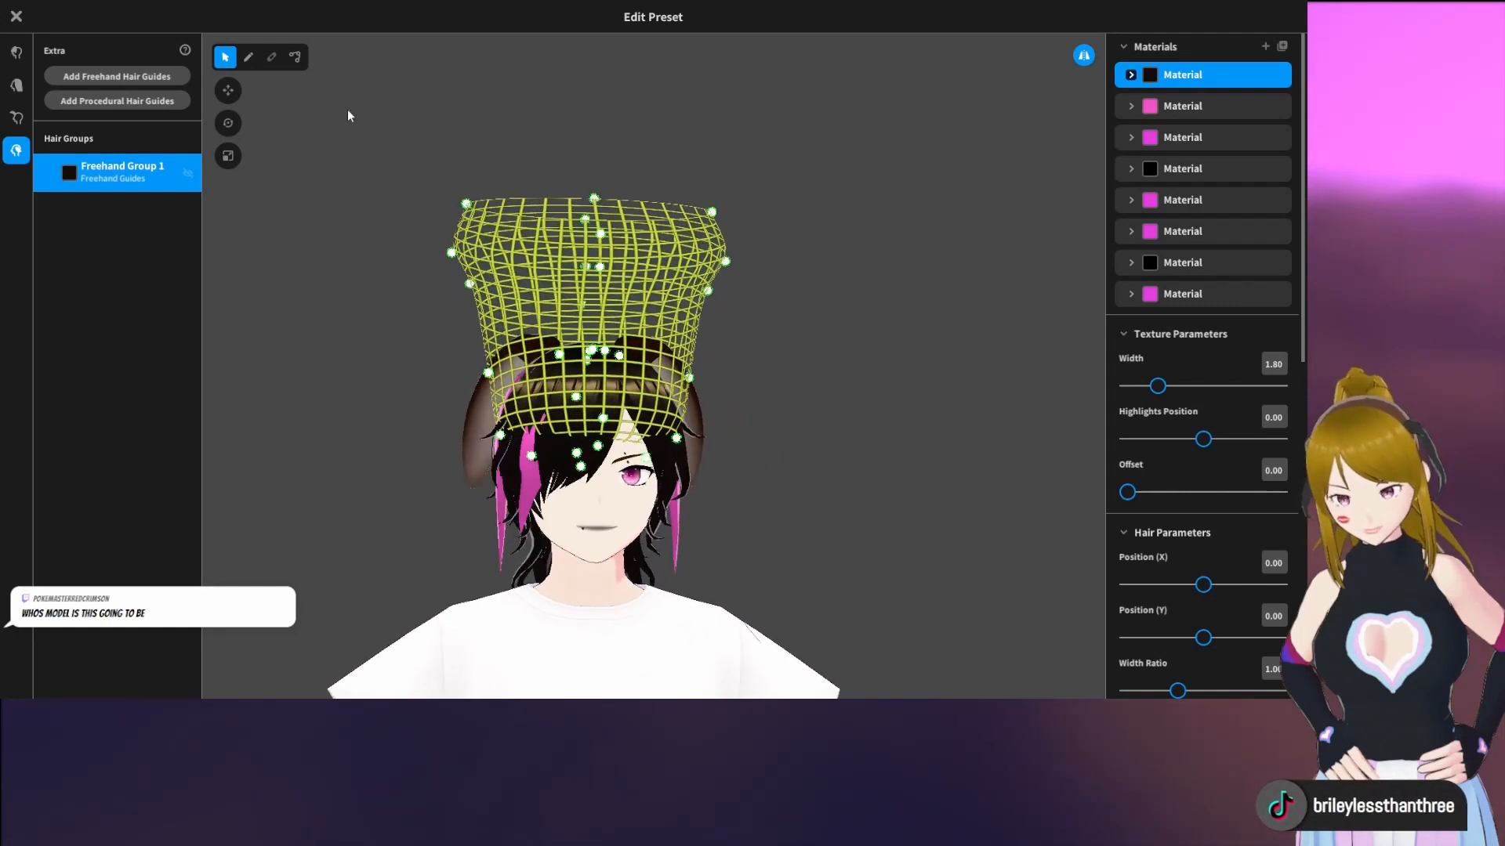
Choose the Brush tool and add a new hair material with the main color set to #282828
click(248, 57)
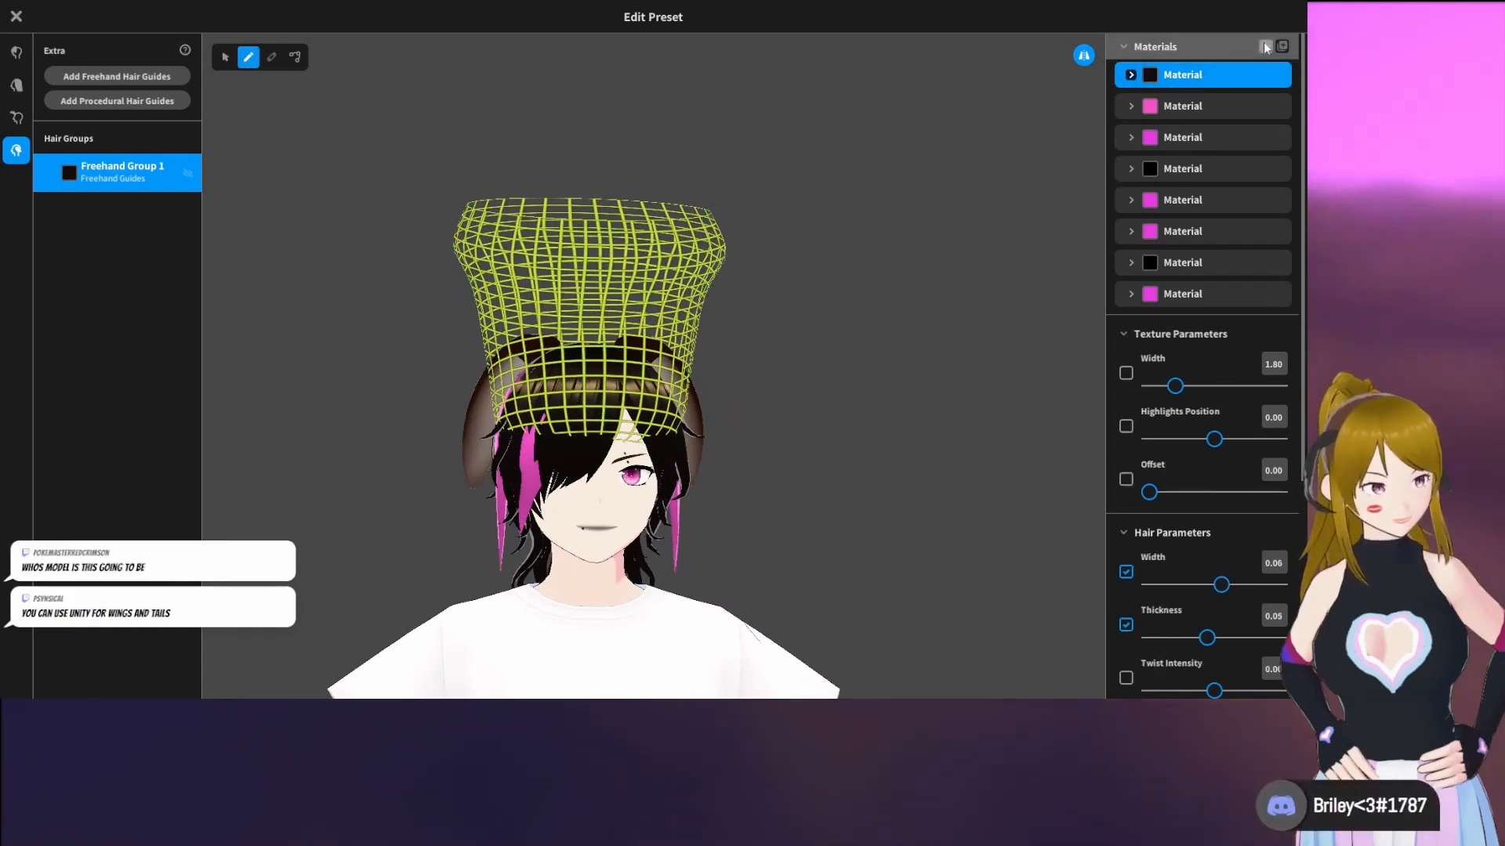
click(1265, 47)
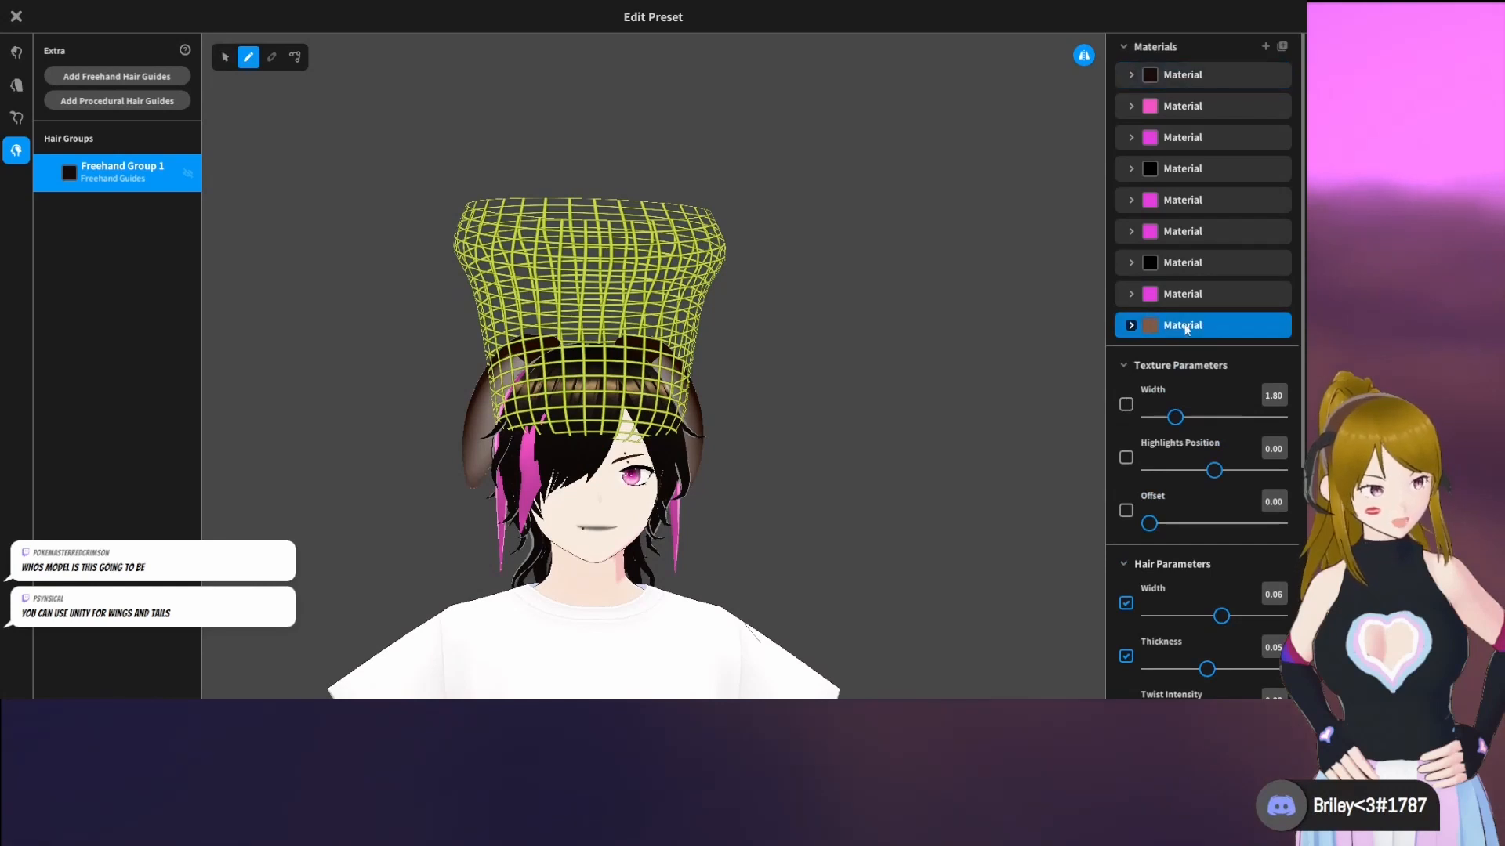
click(1131, 325)
click(1167, 355)
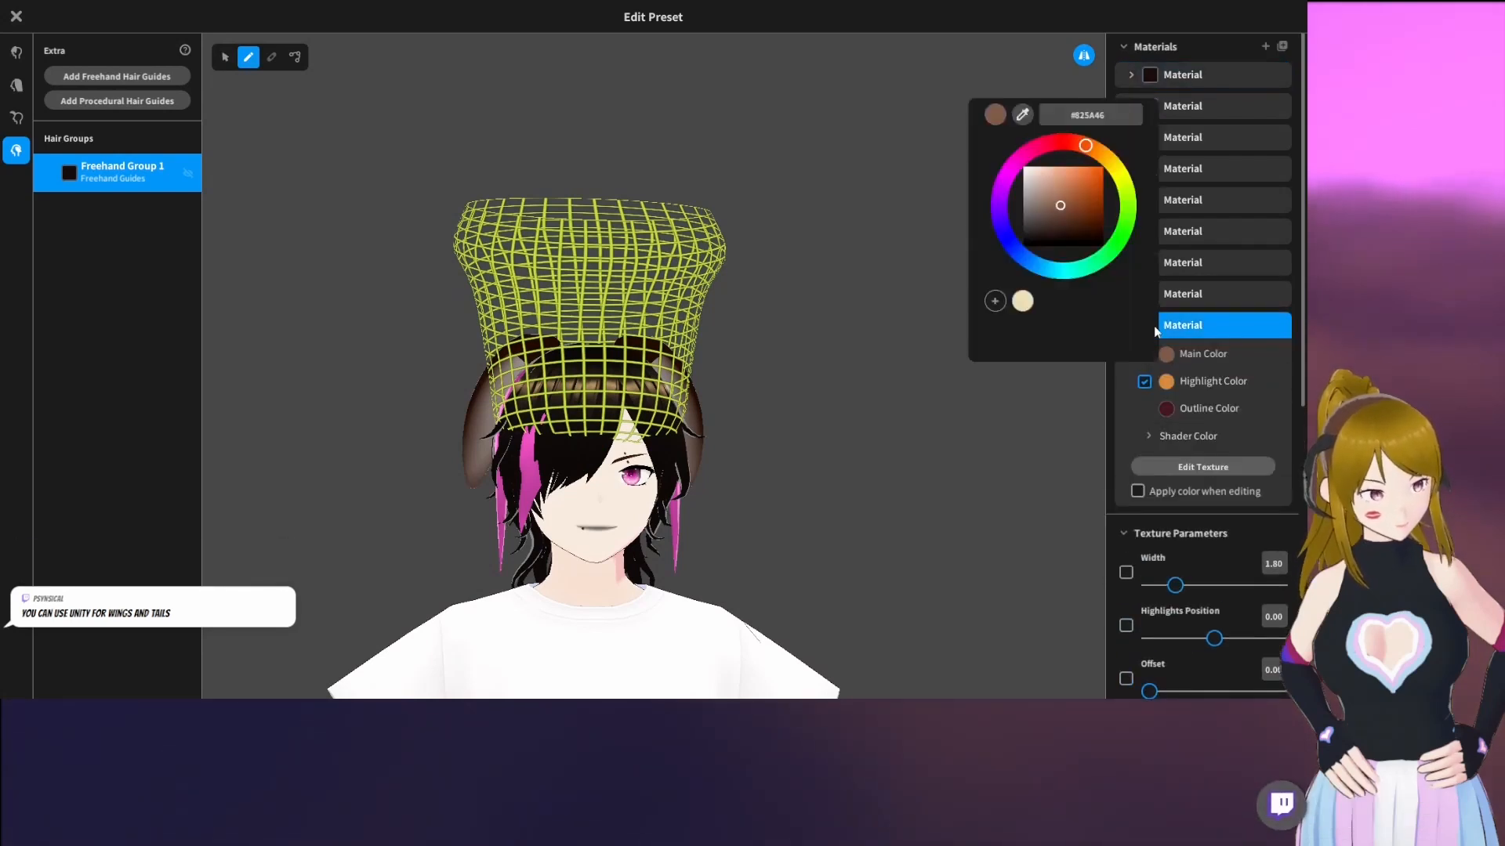
drag(1044, 217, 1024, 235)
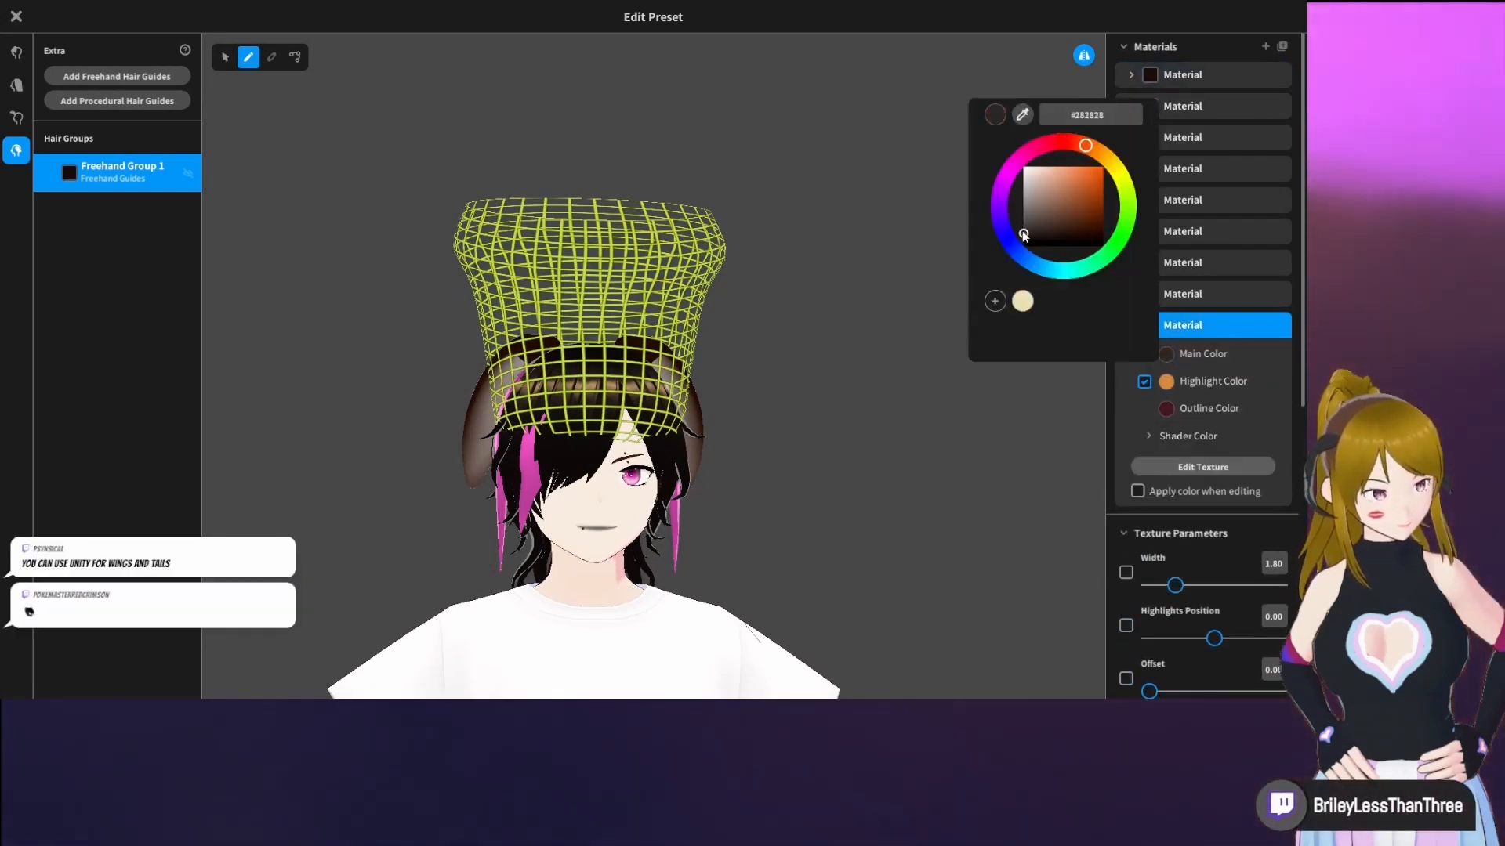
click(1024, 463)
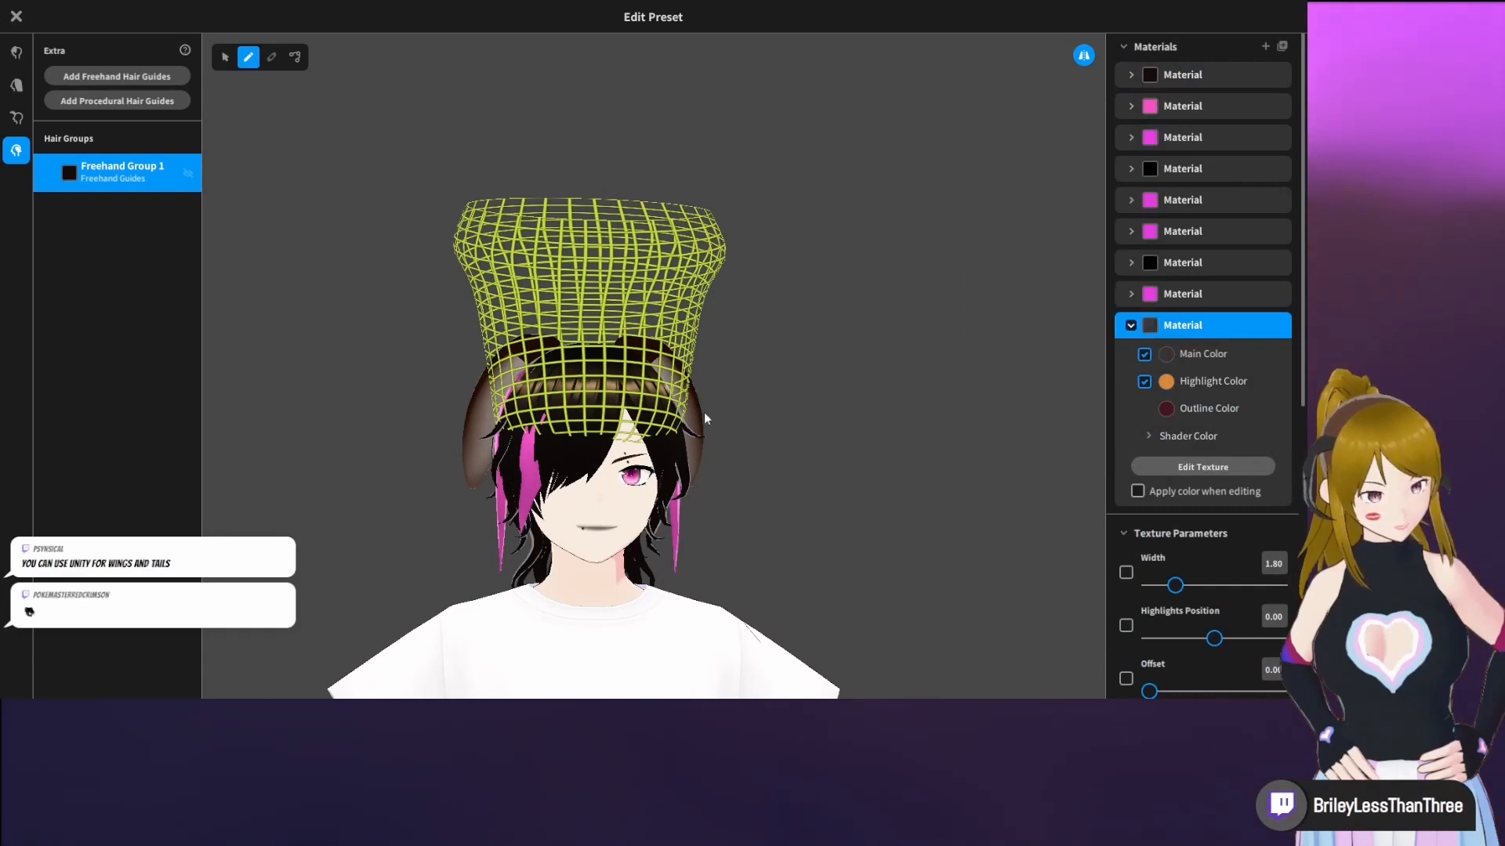
Draw a mirrored pair of dark grey strands on the guide and add a dip to Hair 1's Fluffy curve
right_drag(705, 420, 769, 406)
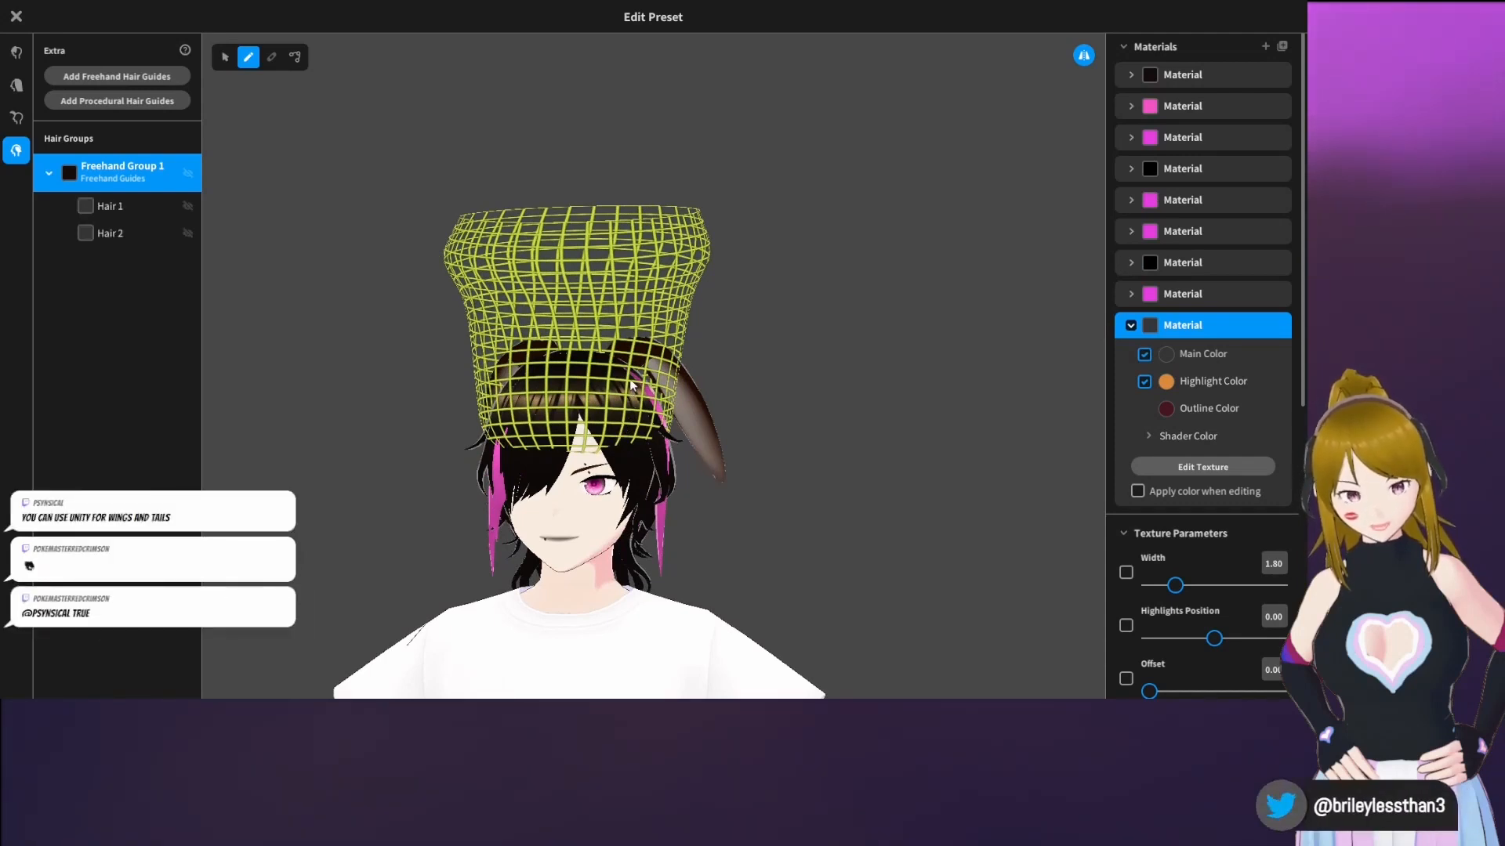
scroll(1207, 538, down, 5)
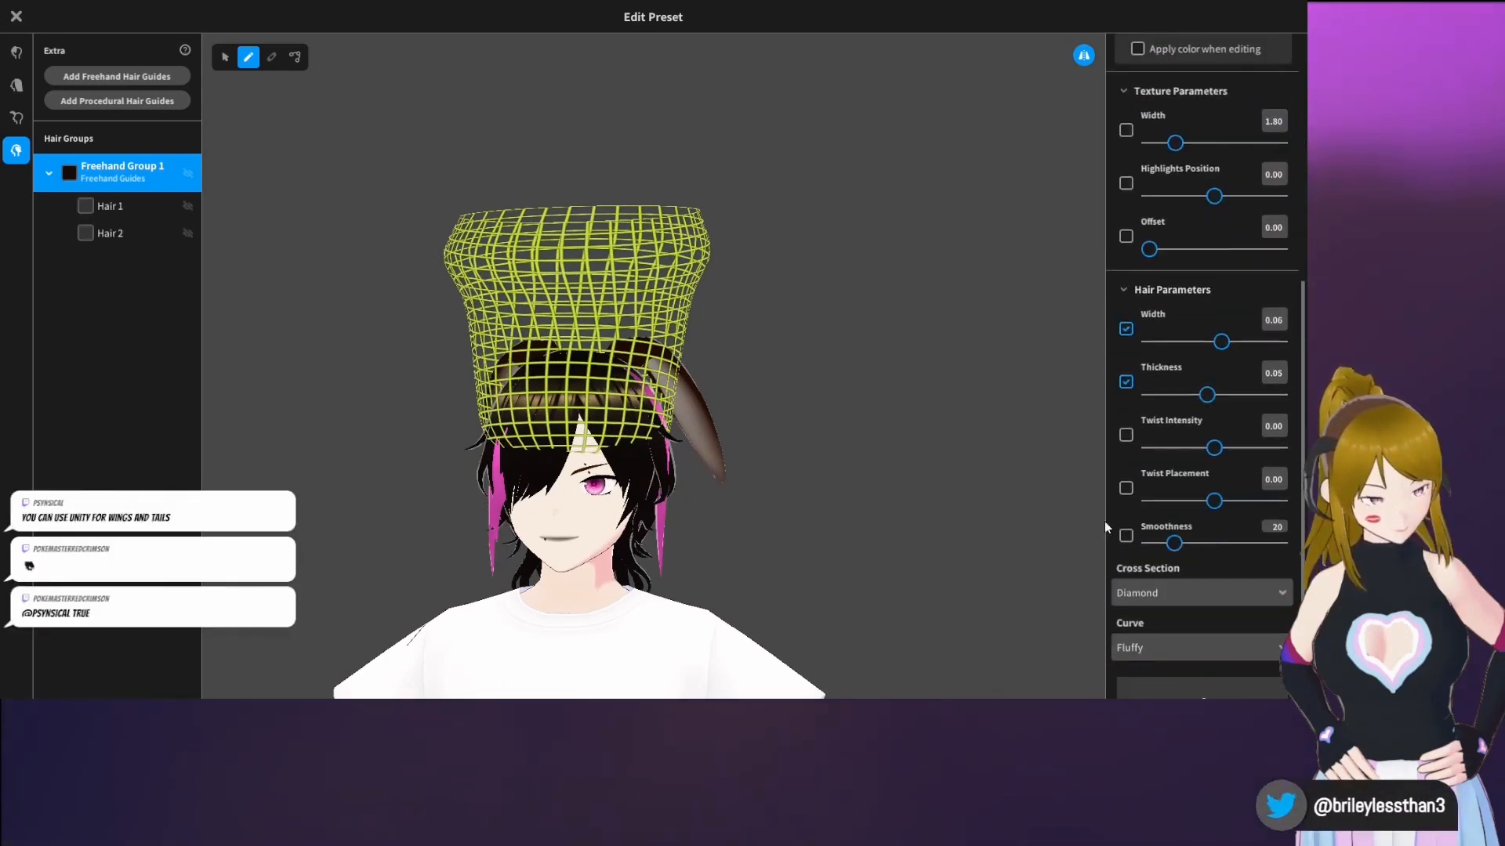
right_drag(1097, 520, 461, 347)
click(112, 204)
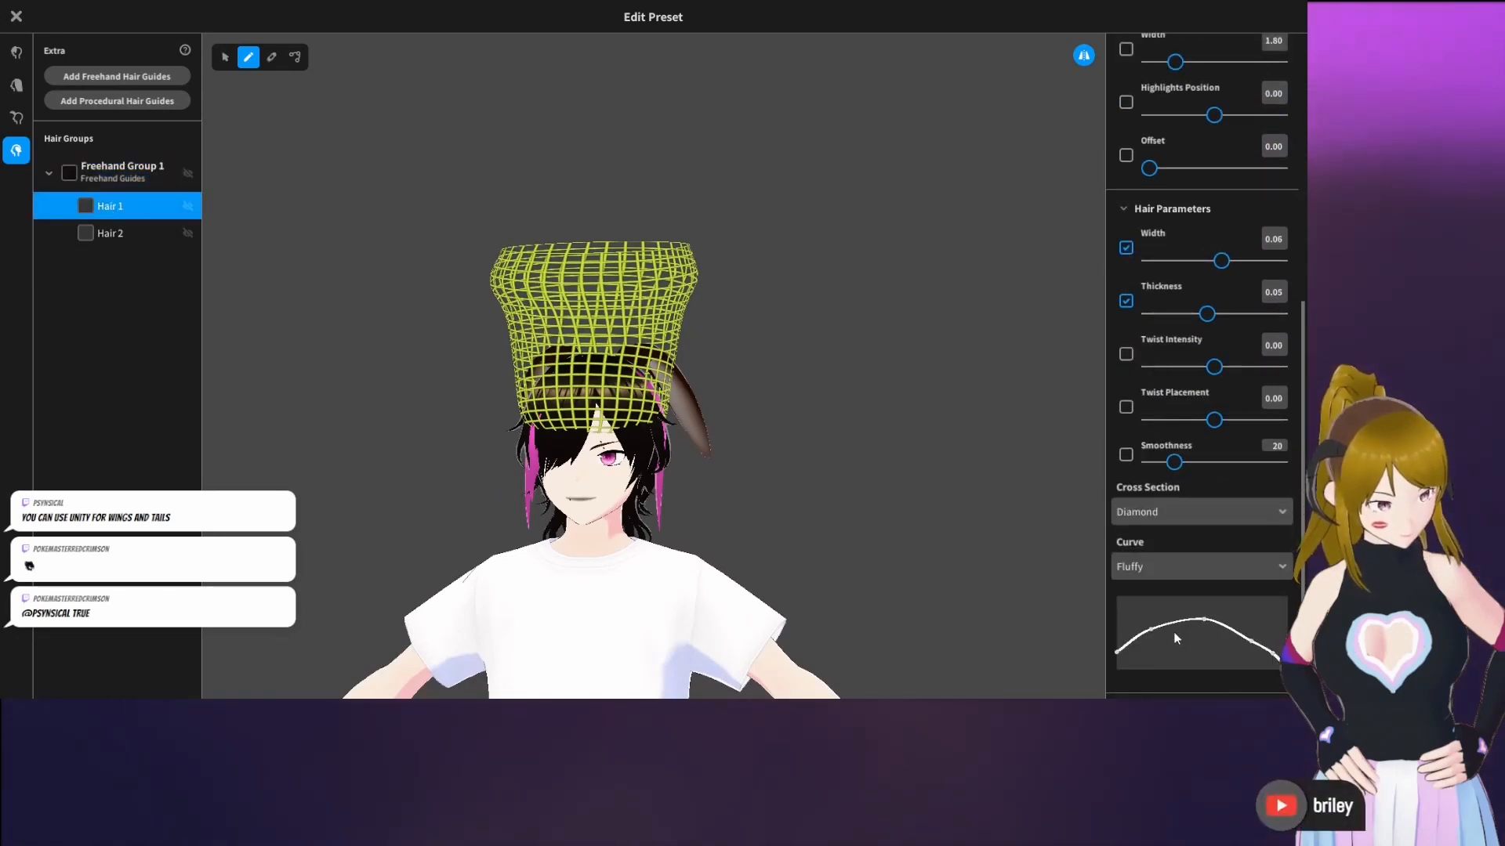
drag(1177, 629, 1177, 631)
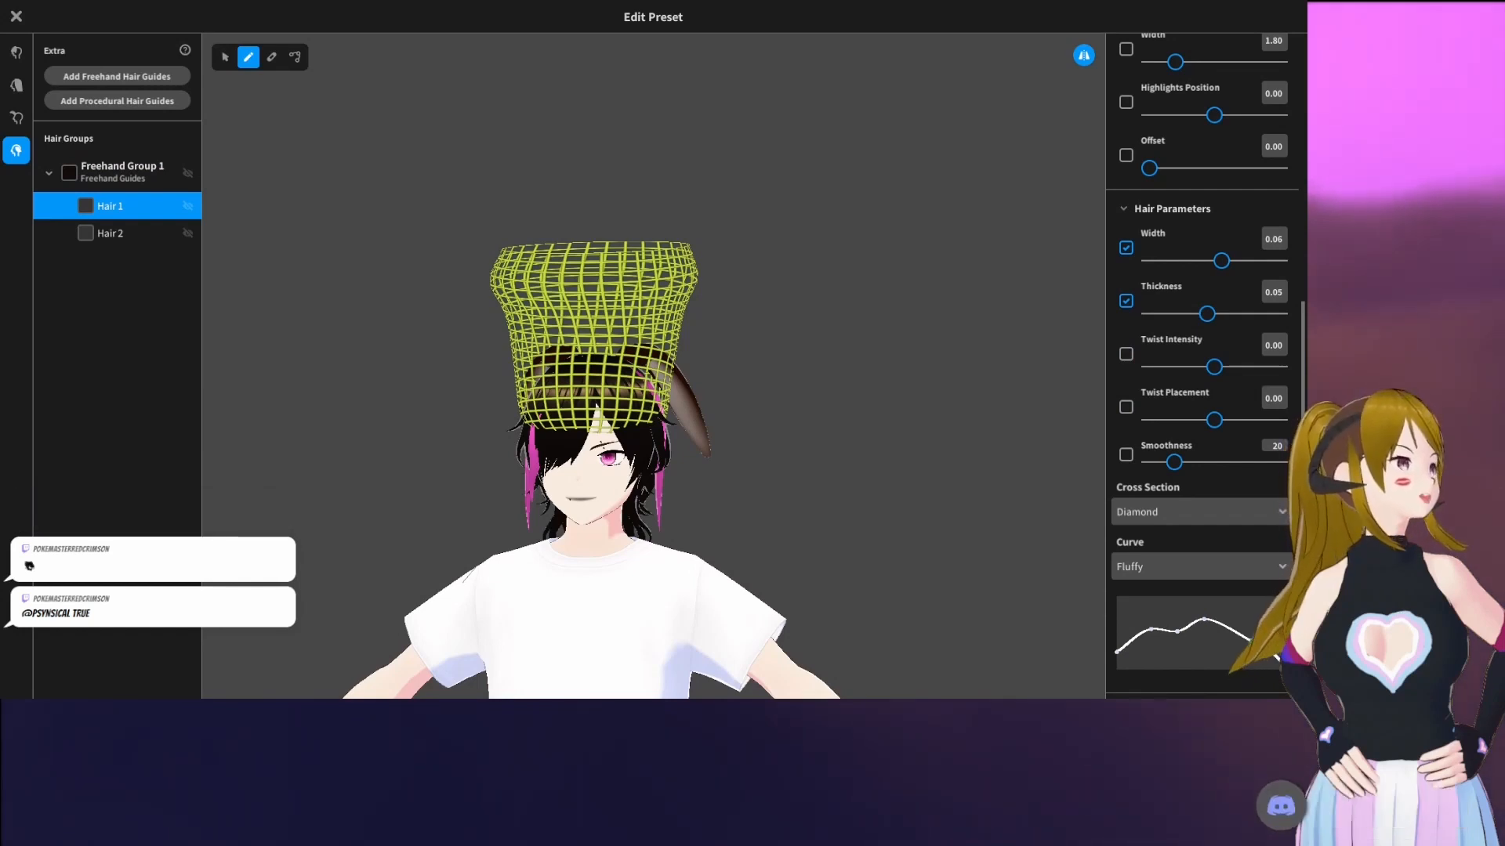
Reselect Freehand Group 1 and draw a mirrored pair of black, curved horn-like strands on the guide mesh
right_drag(878, 384, 538, 395)
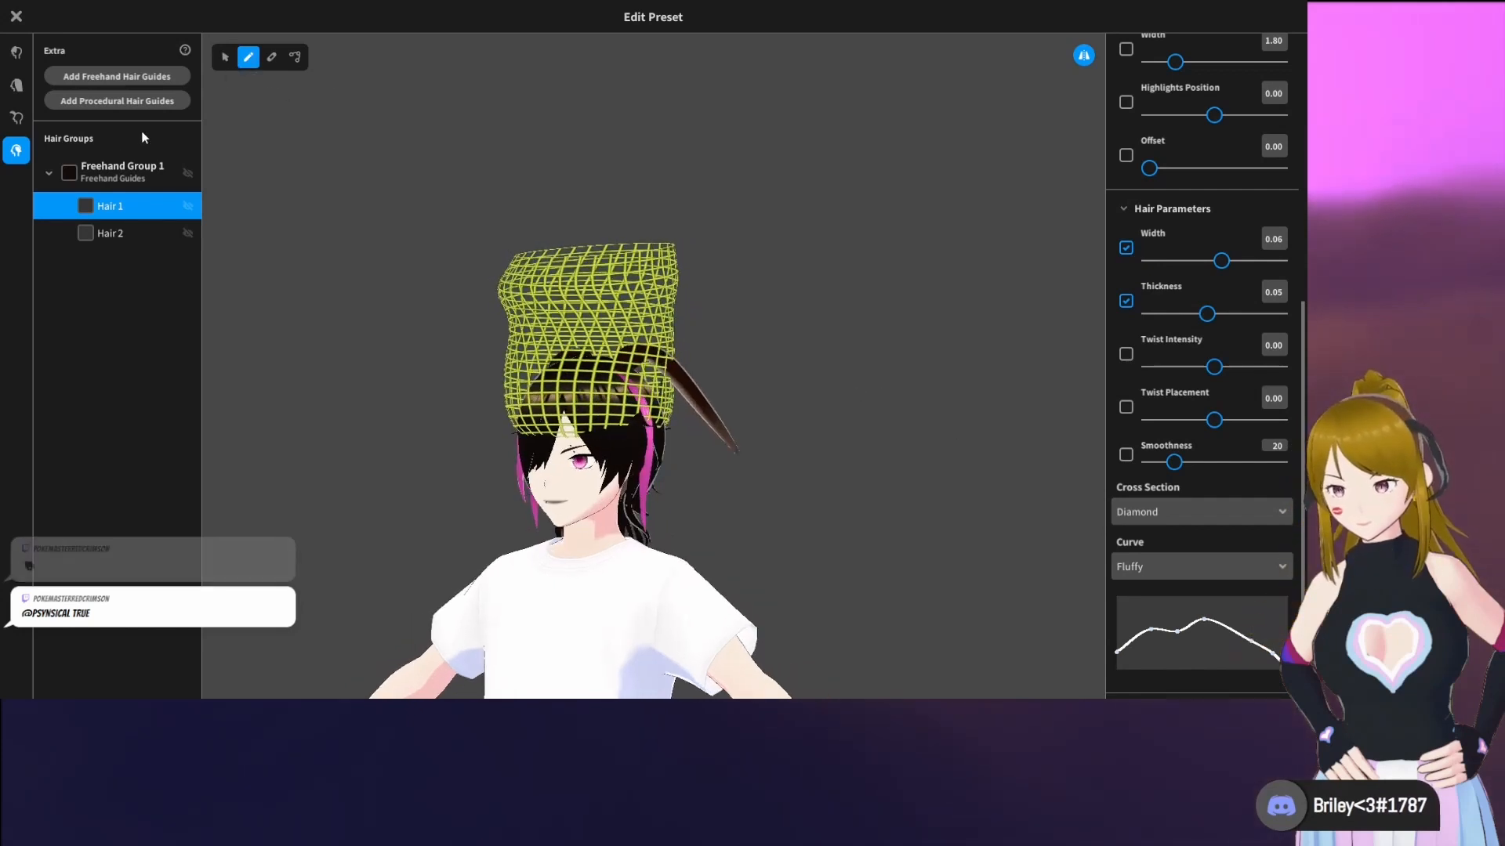
click(115, 166)
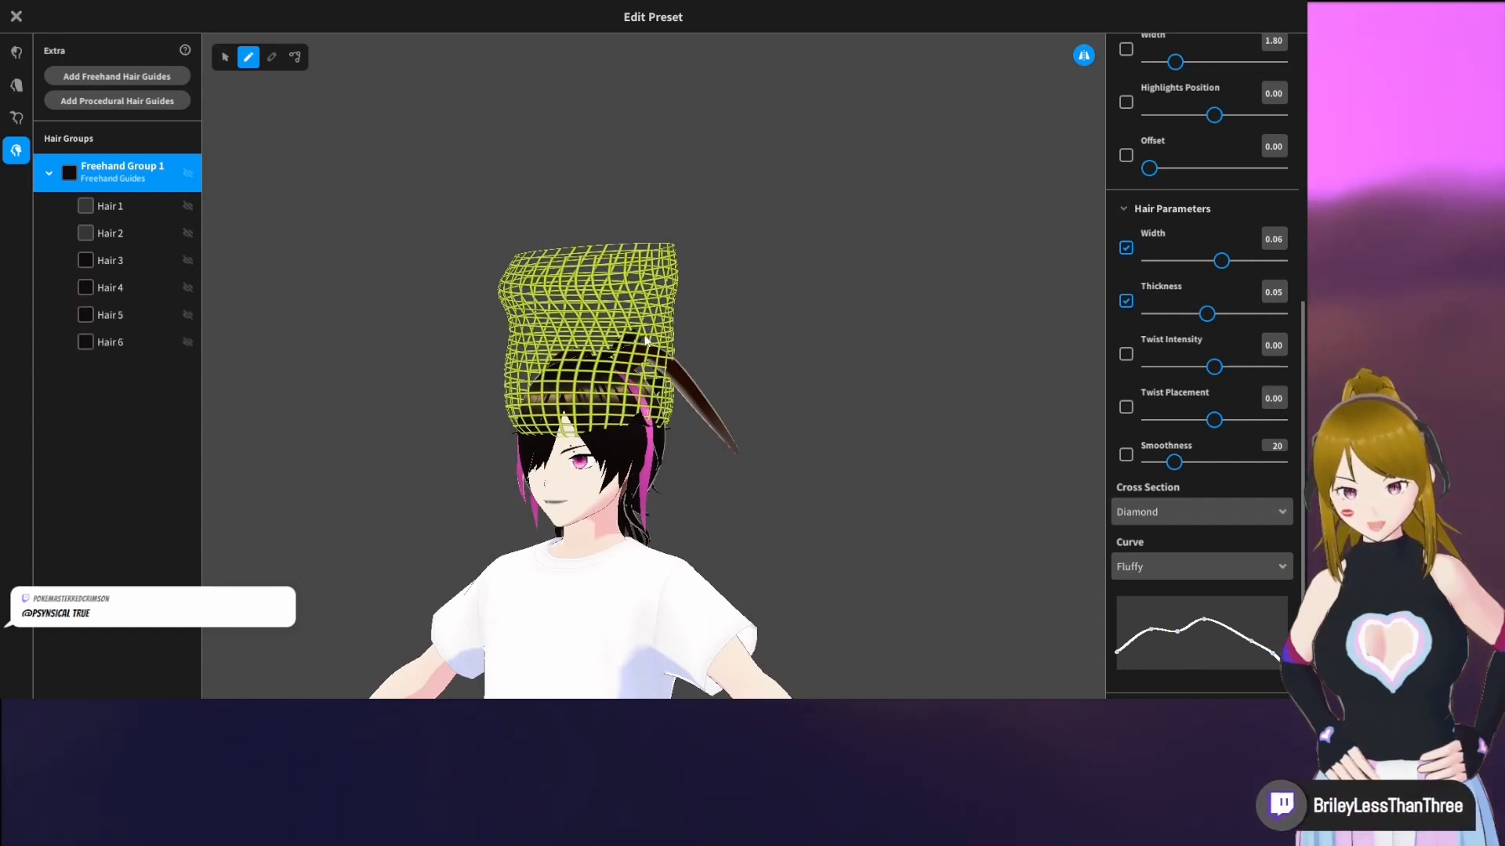
mouse_move(808, 359)
right_down()
mouse_move(711, 361)
mouse_move(782, 357)
right_up()
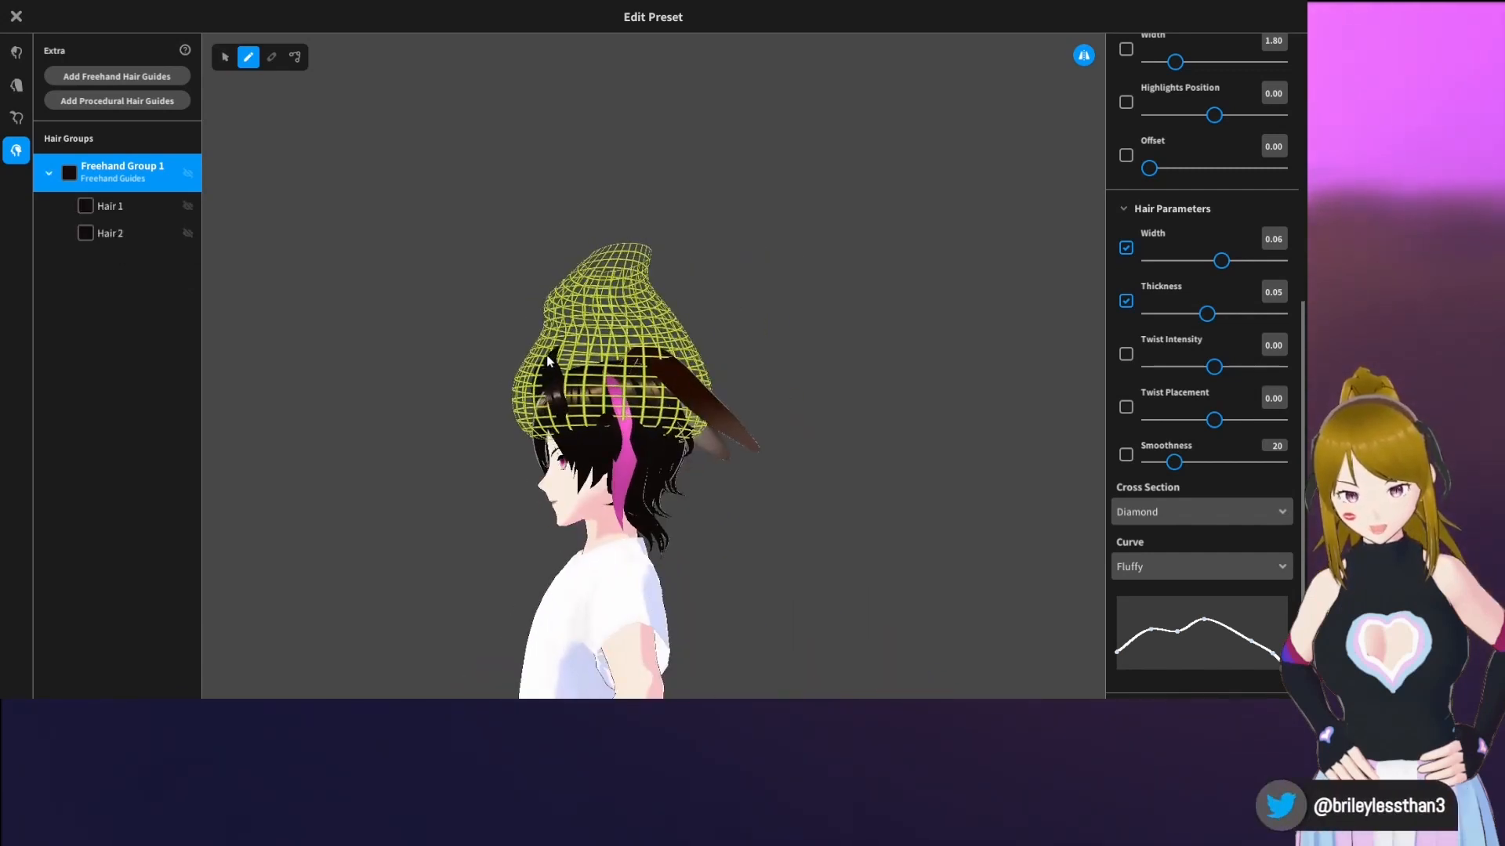
right_drag(539, 365, 616, 425)
scroll(616, 424, up, 4)
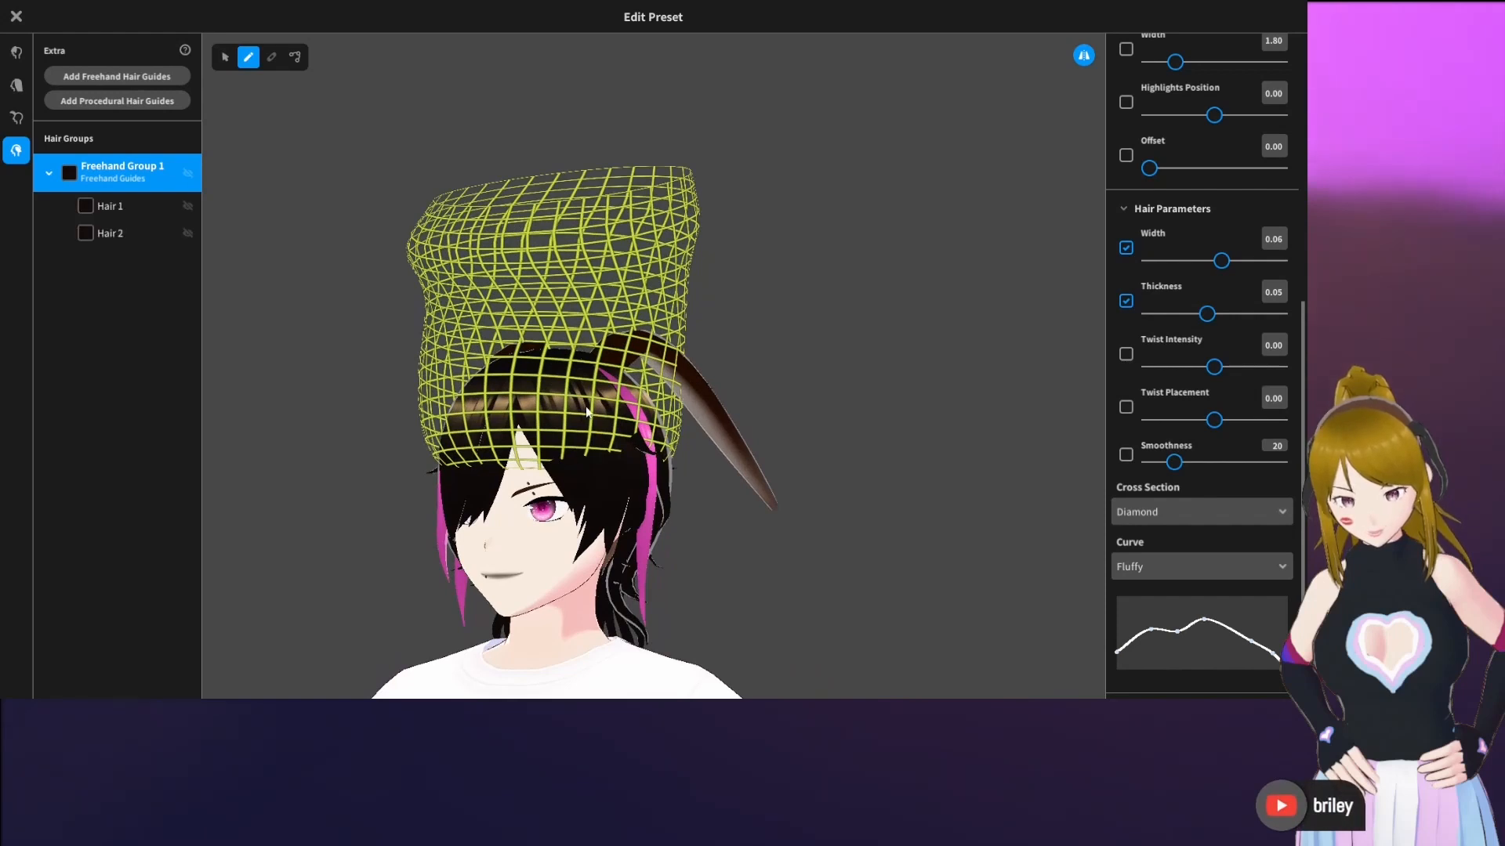
right_drag(586, 412, 556, 436)
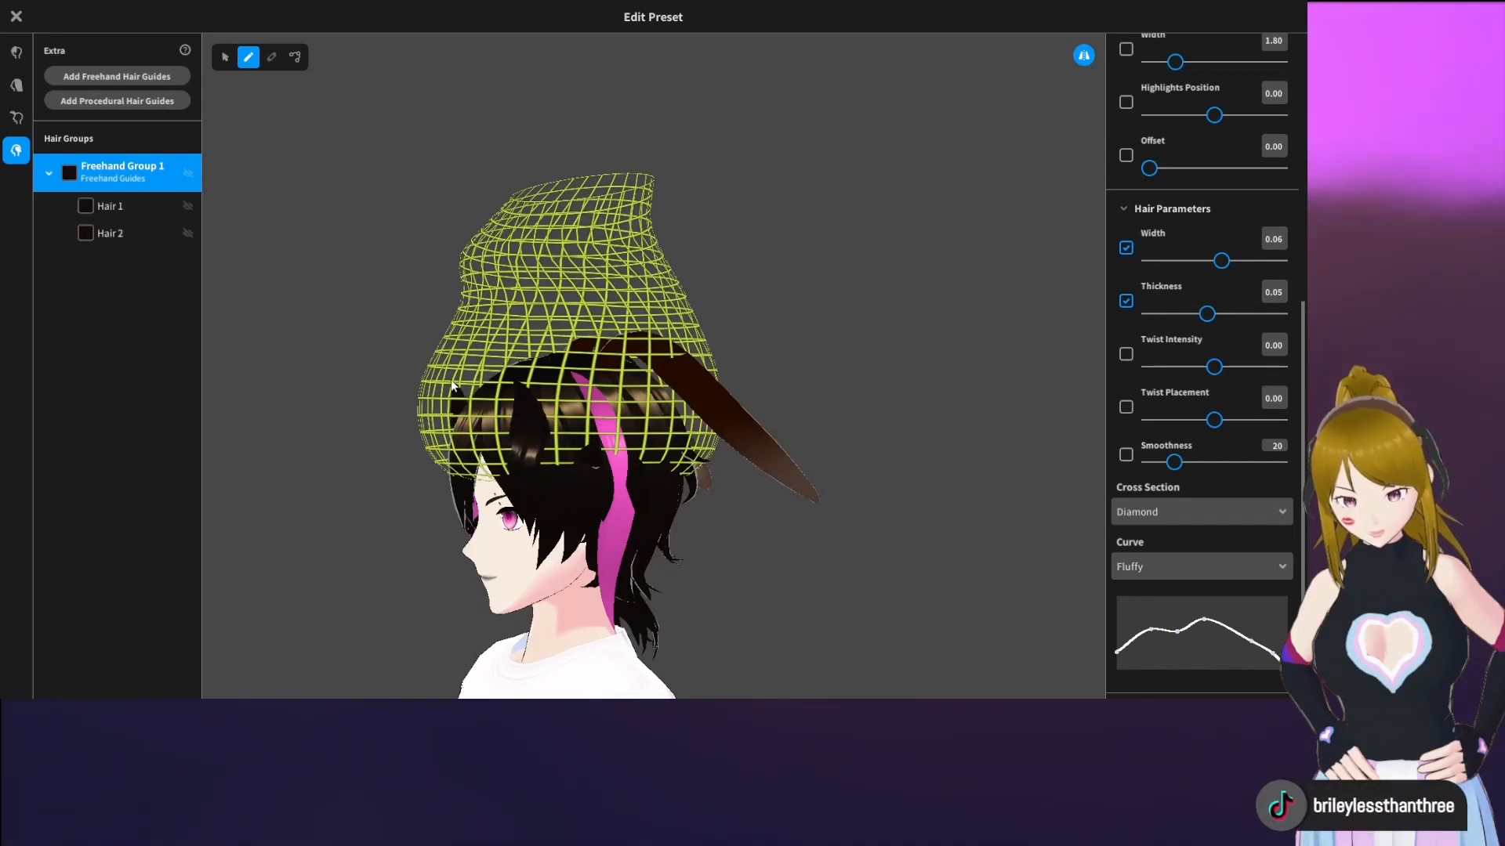
right_drag(432, 373, 662, 343)
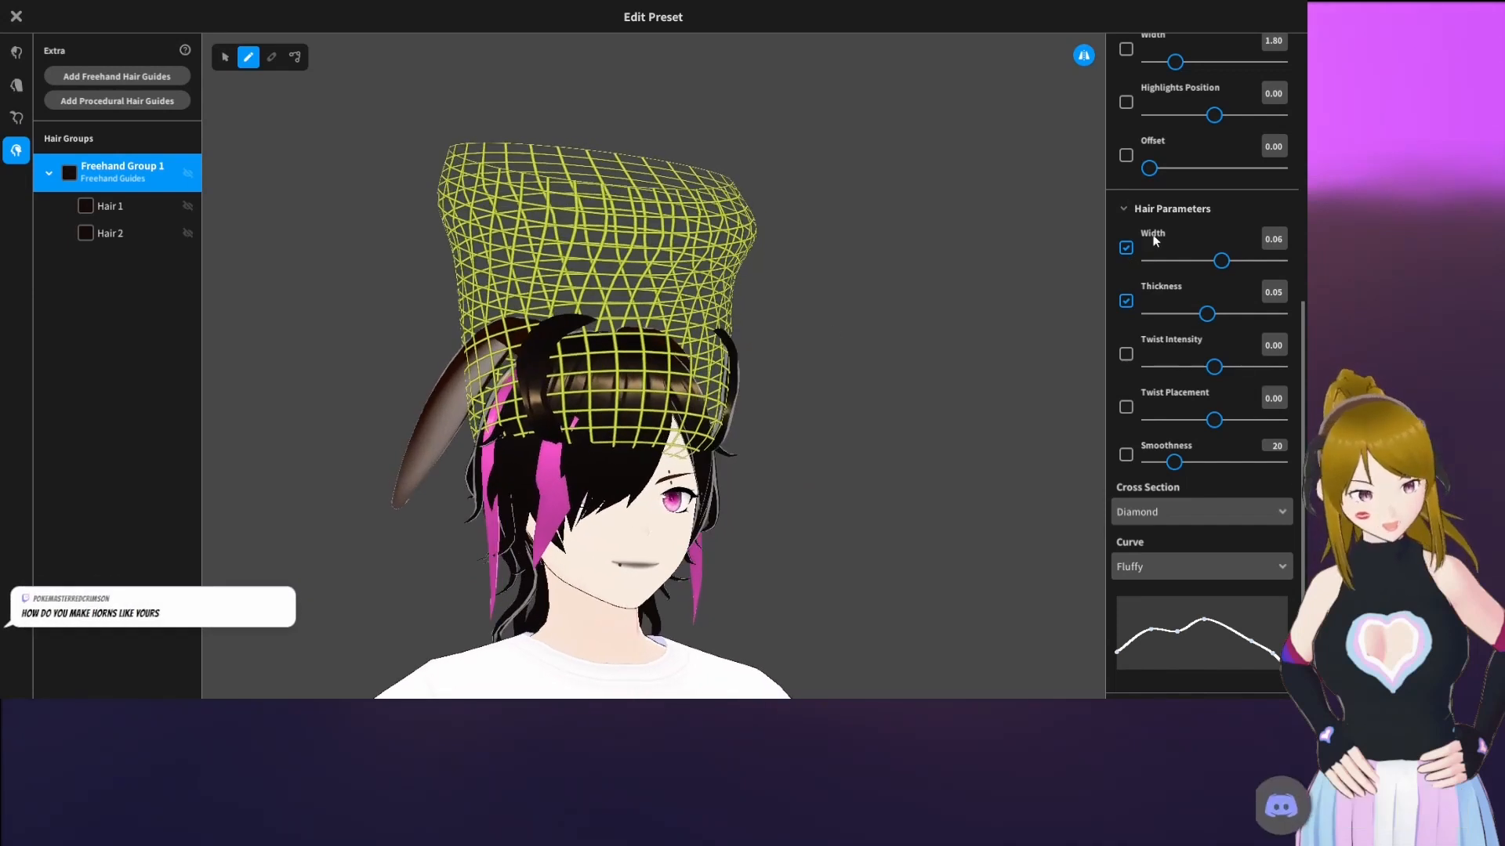
Select Hair 1 and choose the last, dark grey material for it
scroll(1166, 346, up, 5)
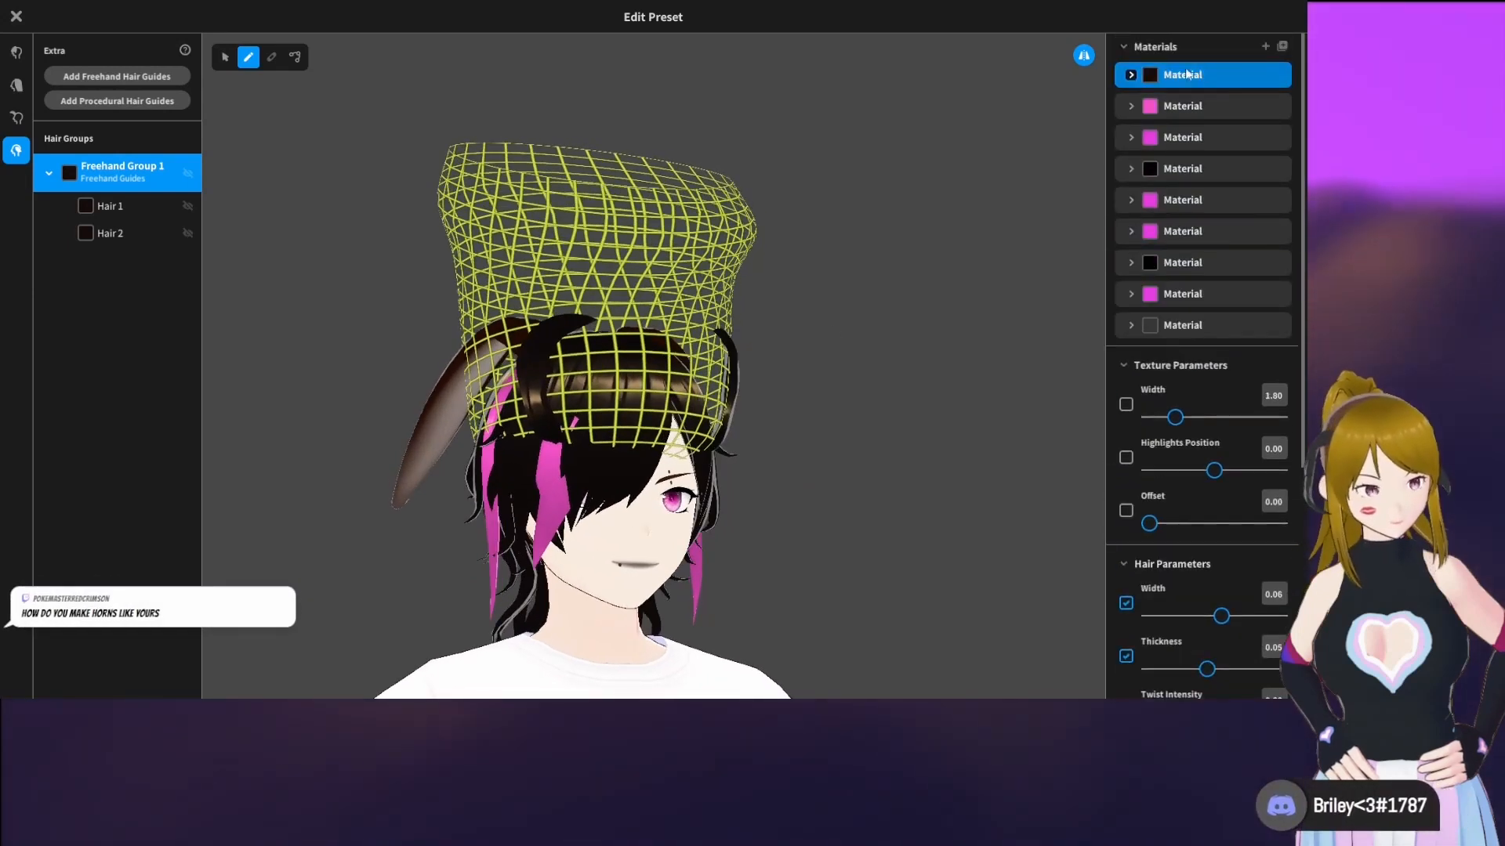
click(1204, 326)
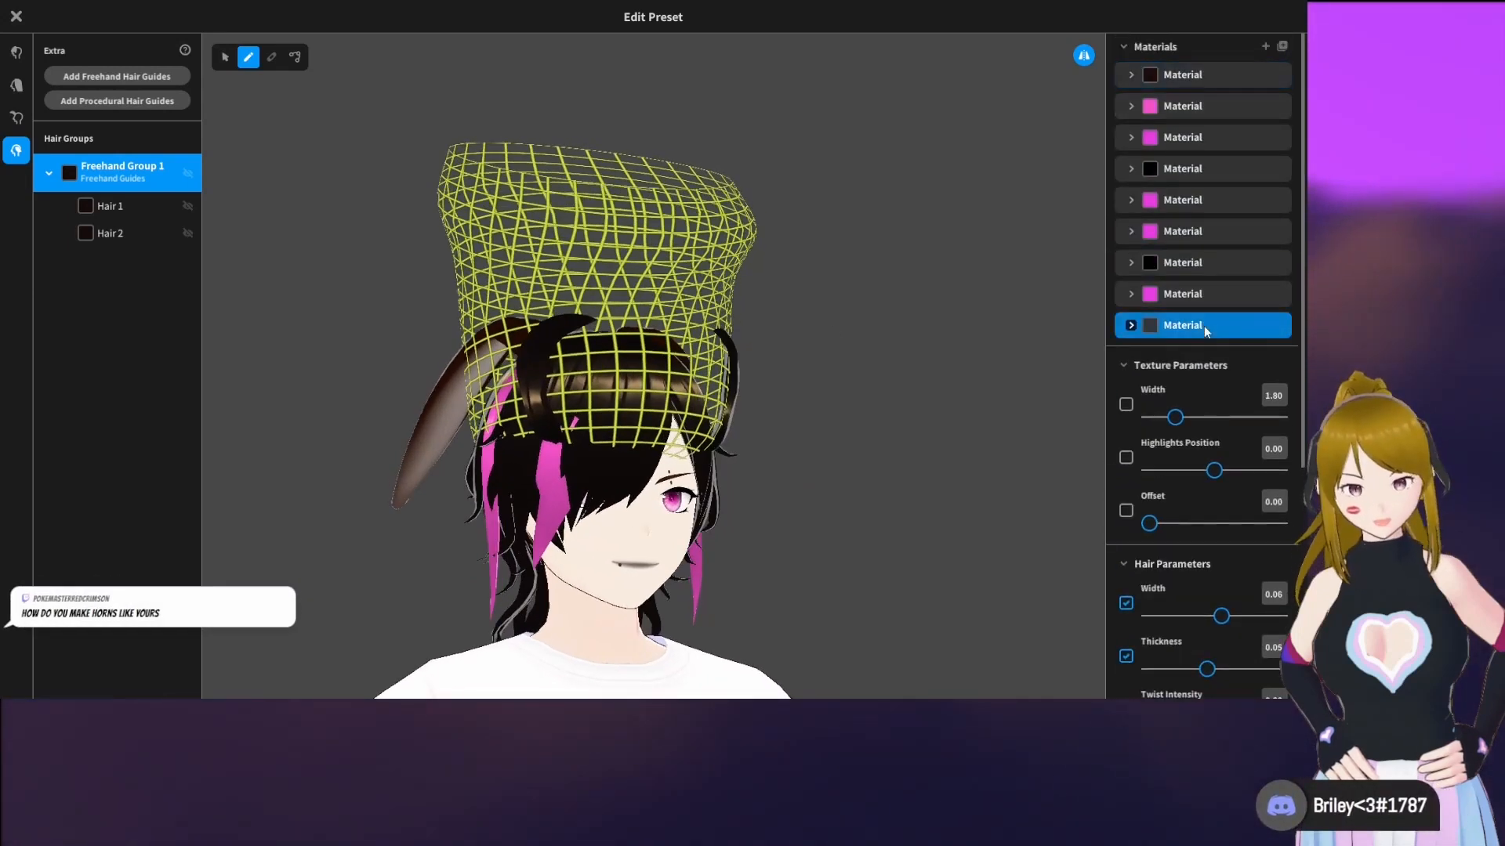
click(117, 205)
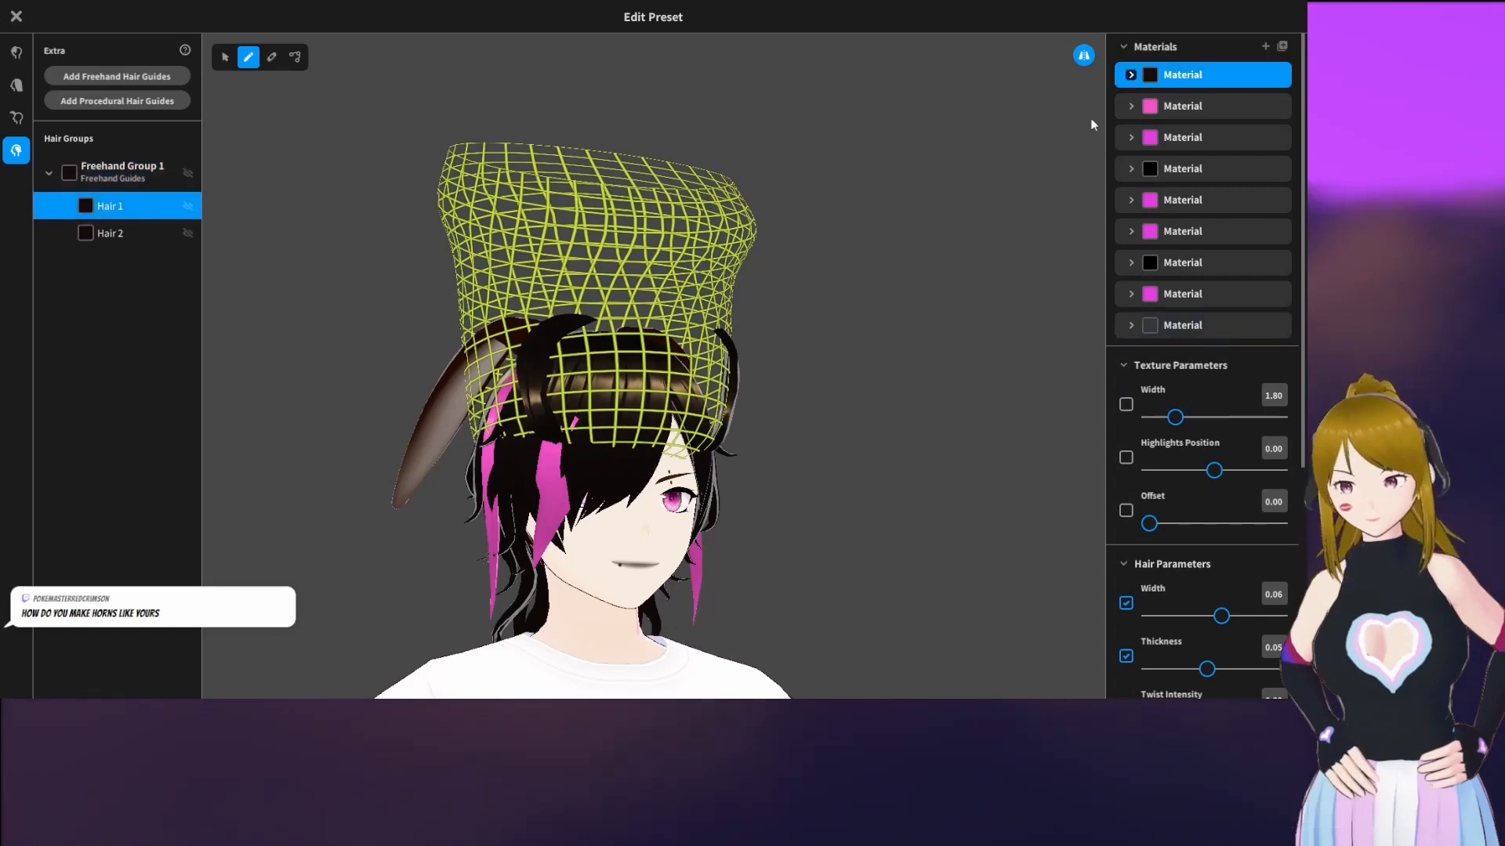
right_drag(888, 334, 837, 343)
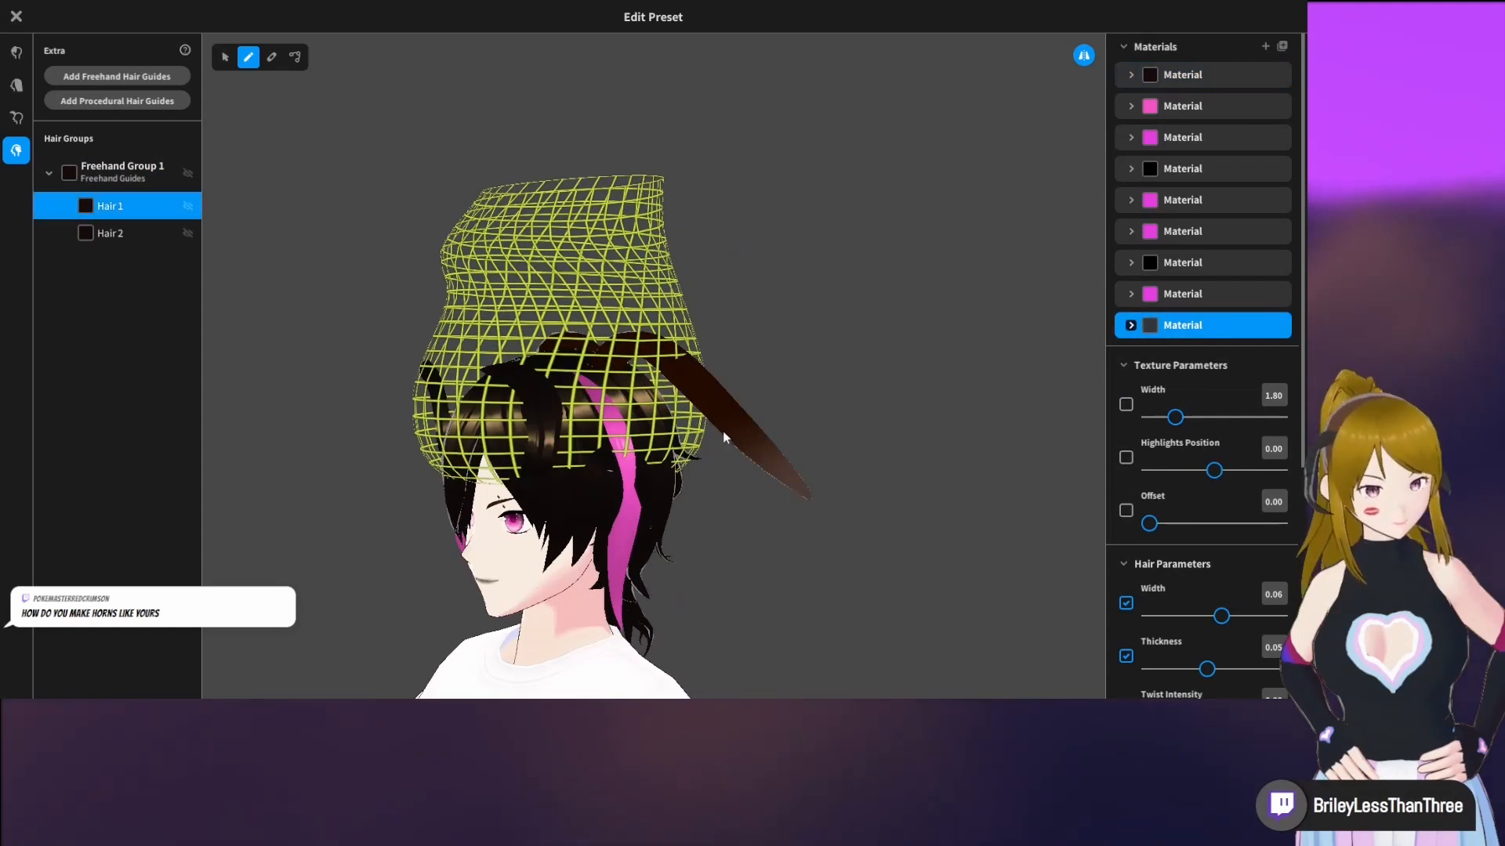
Reshape Hair 1's curve into a single early peak that tapers toward the tip
right_drag(723, 431, 764, 428)
scroll(1229, 453, down, 5)
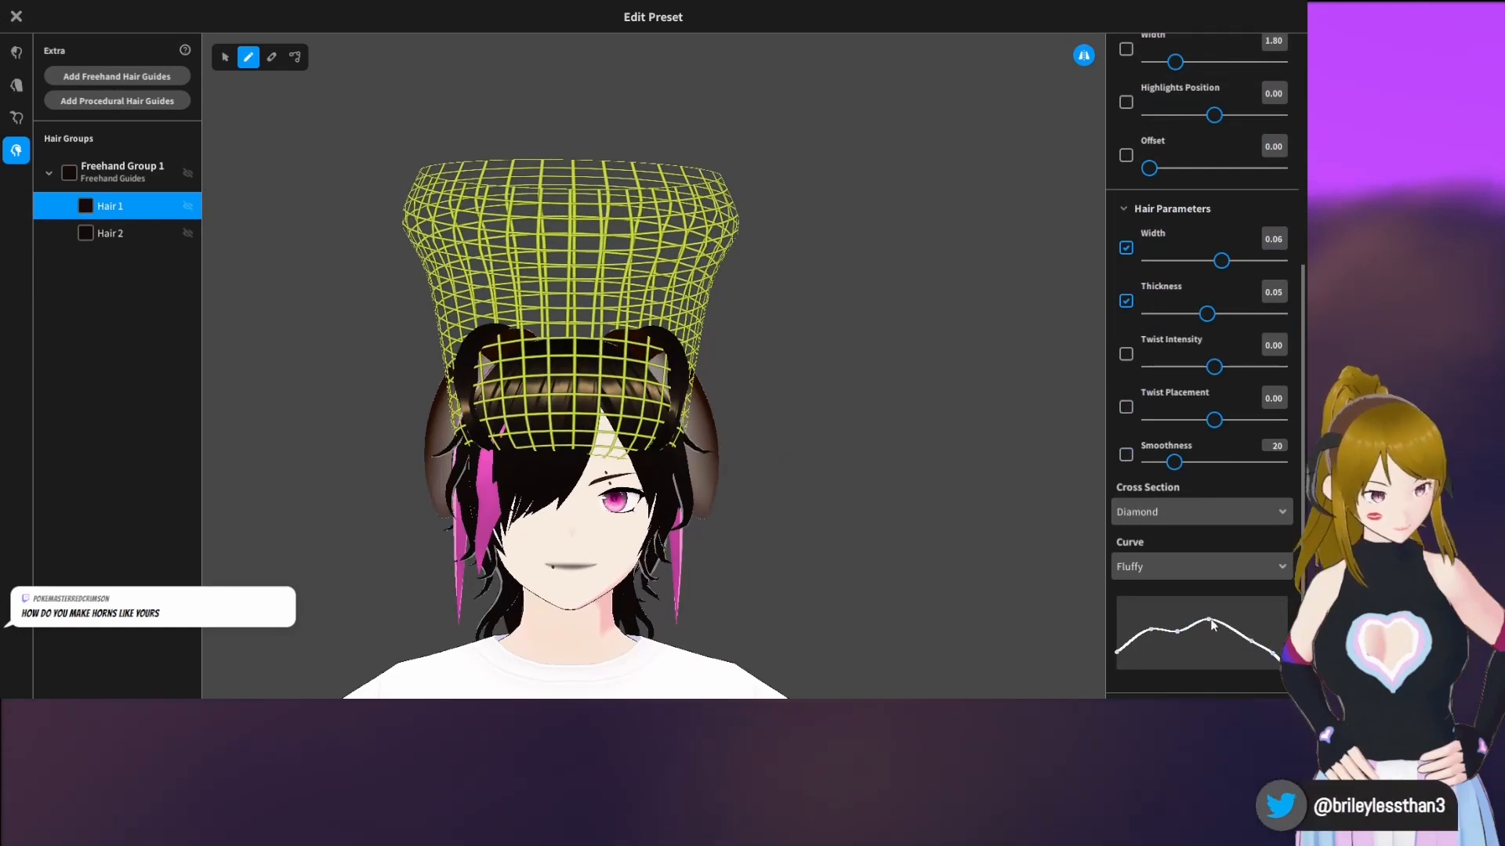
mouse_move(1204, 620)
mouse_down()
mouse_move(1224, 634)
mouse_move(1176, 631)
mouse_up()
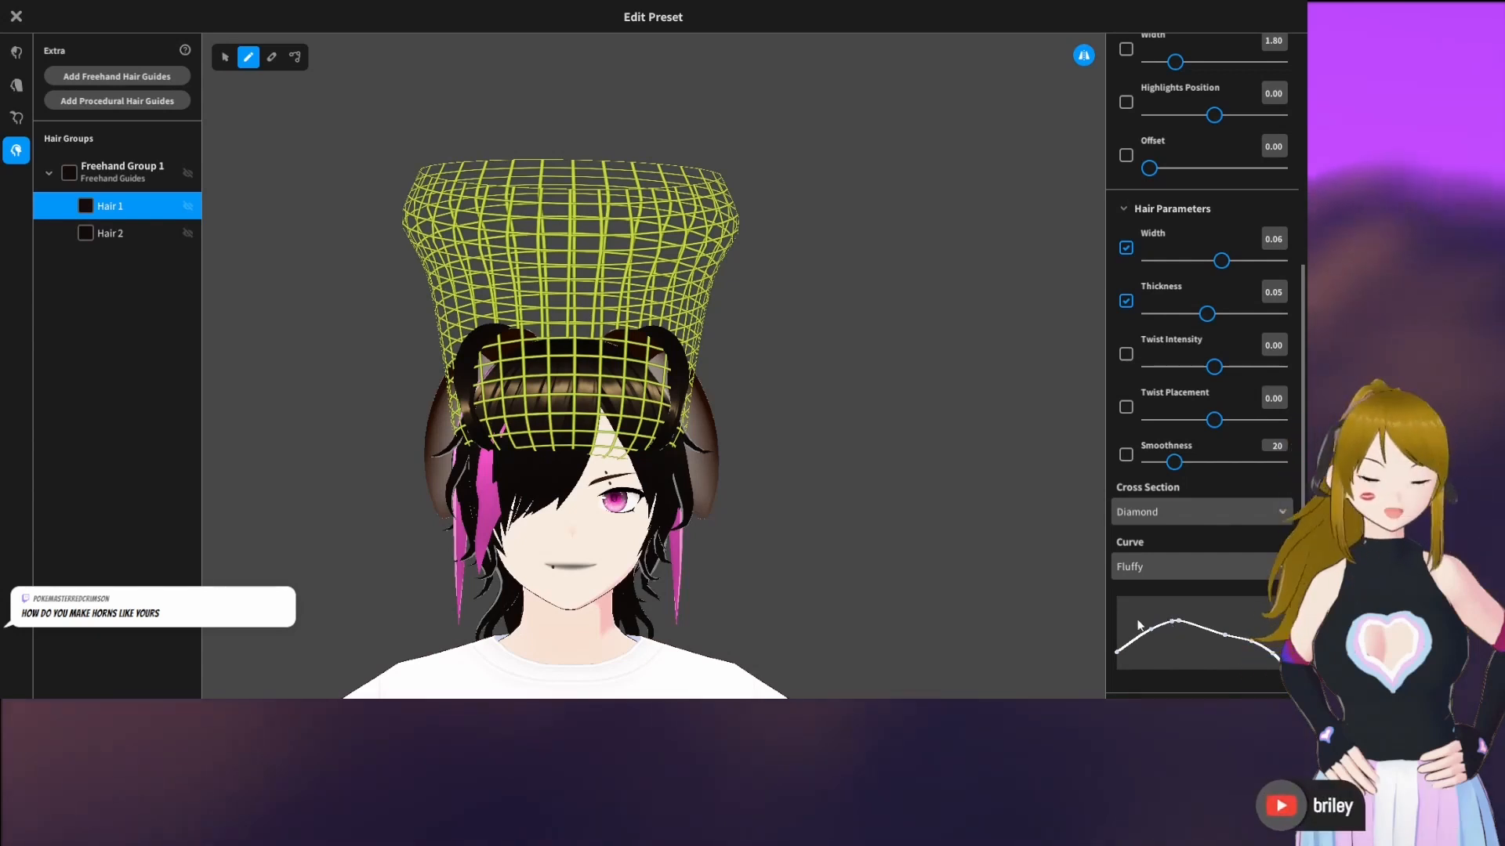
Close the hairstyle editor without saving the edited Extra item
click(17, 18)
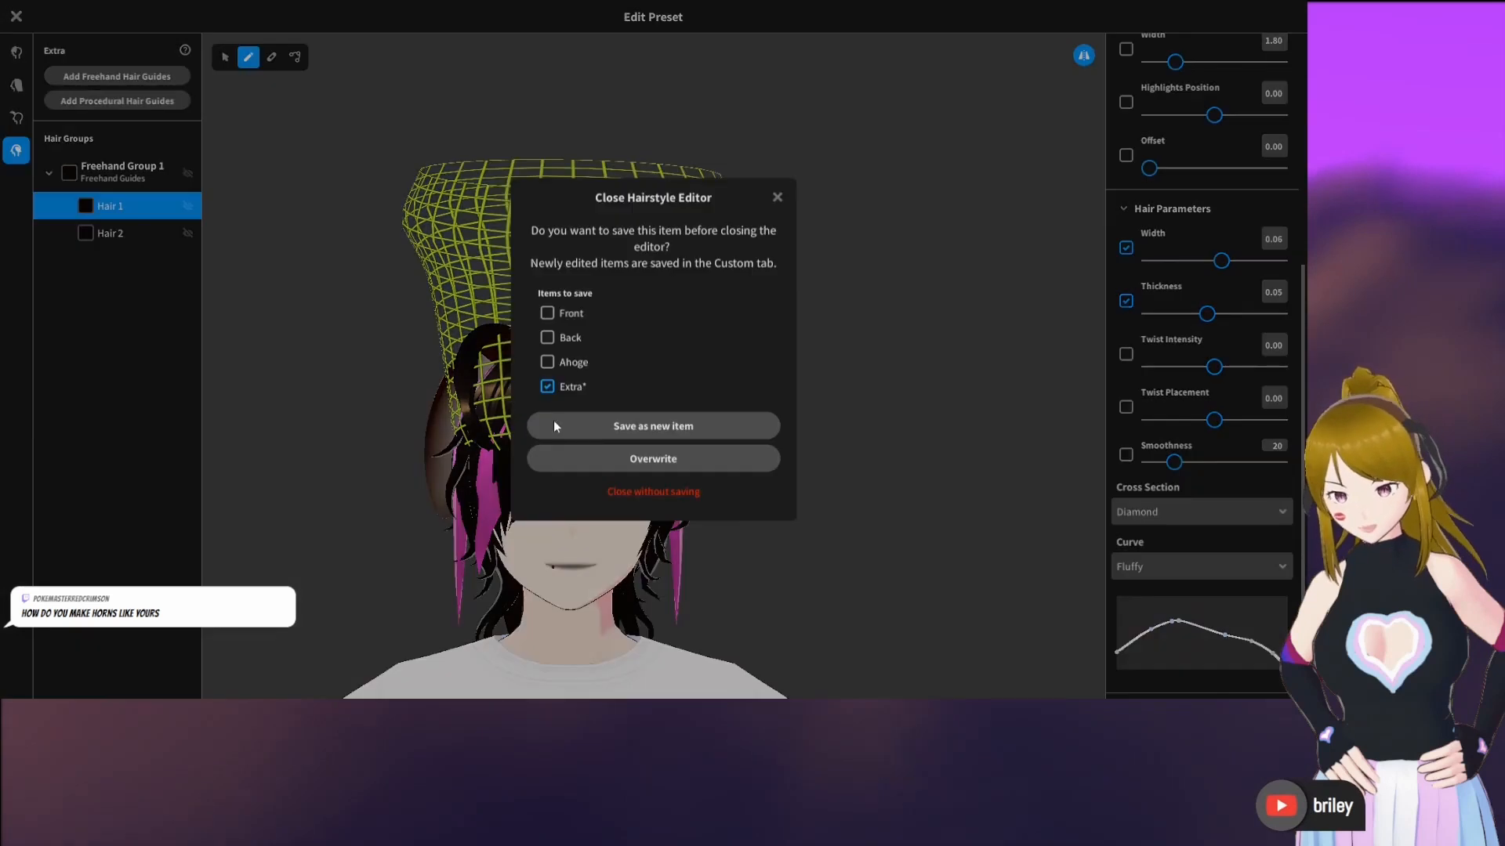
click(655, 492)
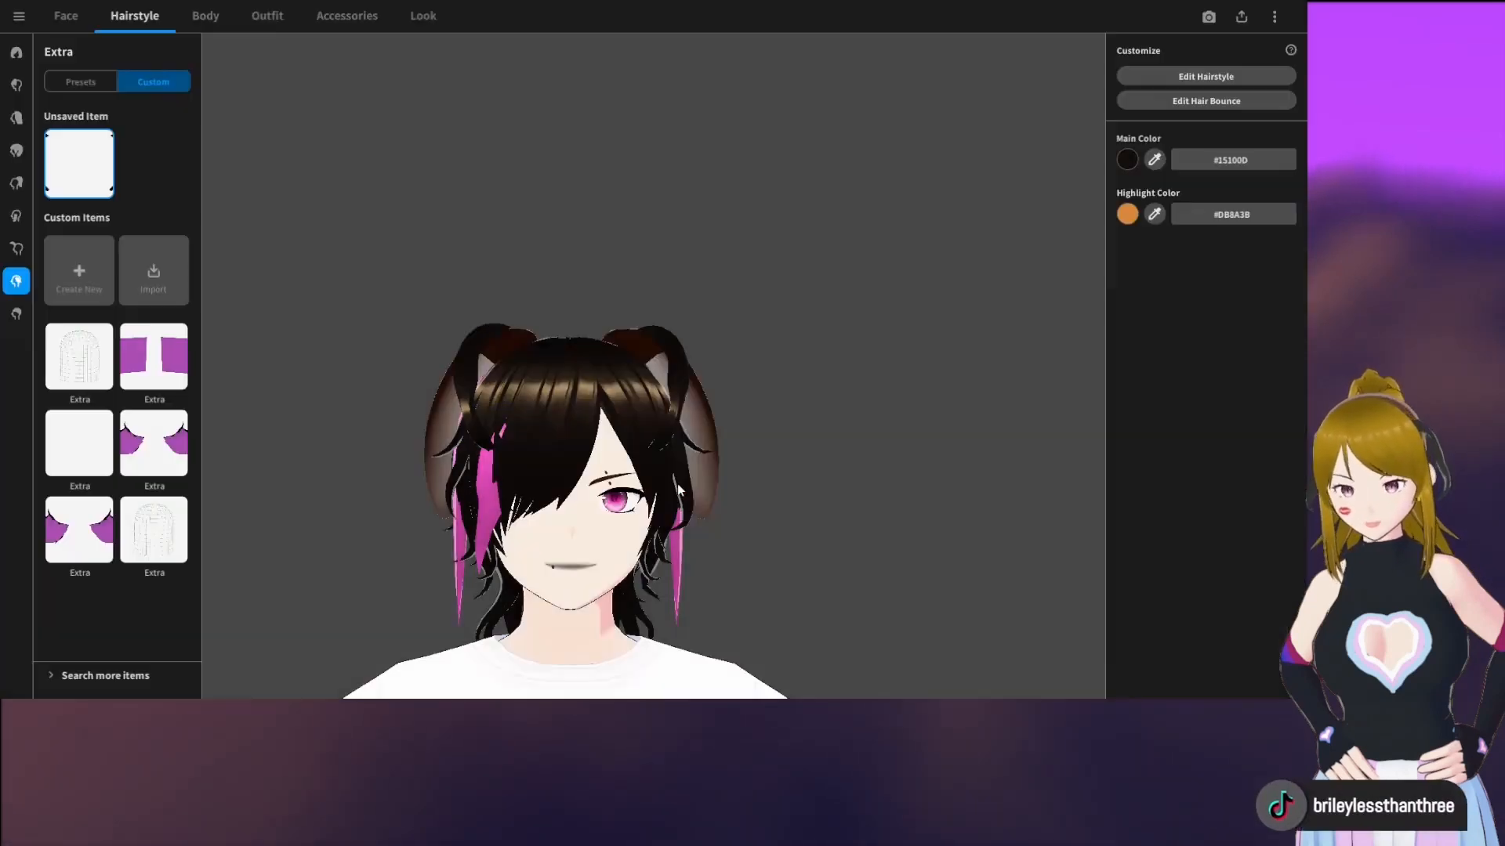
Apply the custom ahoge item with large curled ram horns, then open it in the hairstyle editor and select Freehand Group 1
click(16, 250)
click(79, 343)
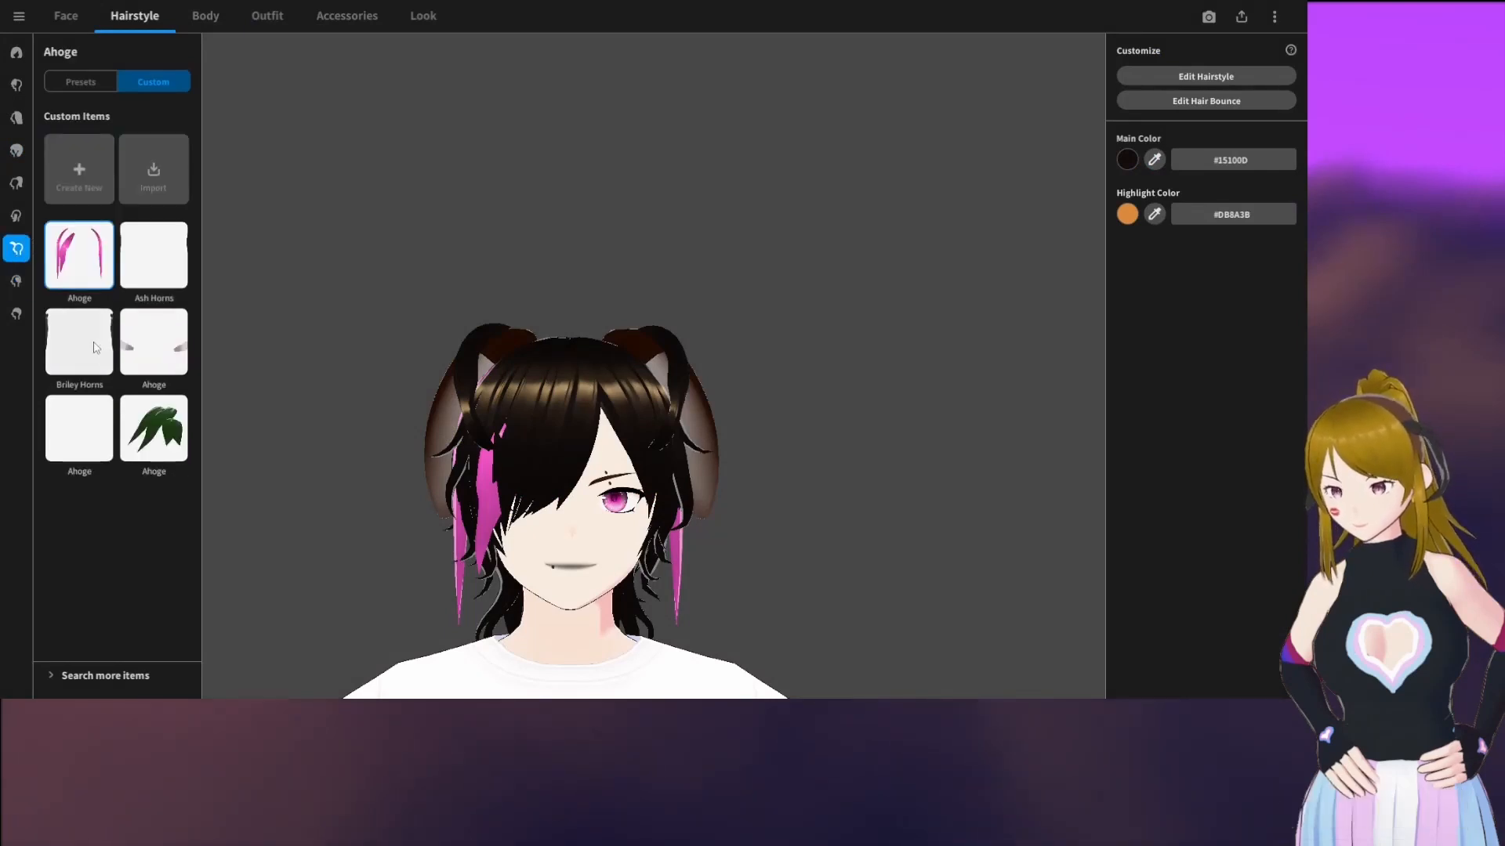
drag(729, 415, 670, 424)
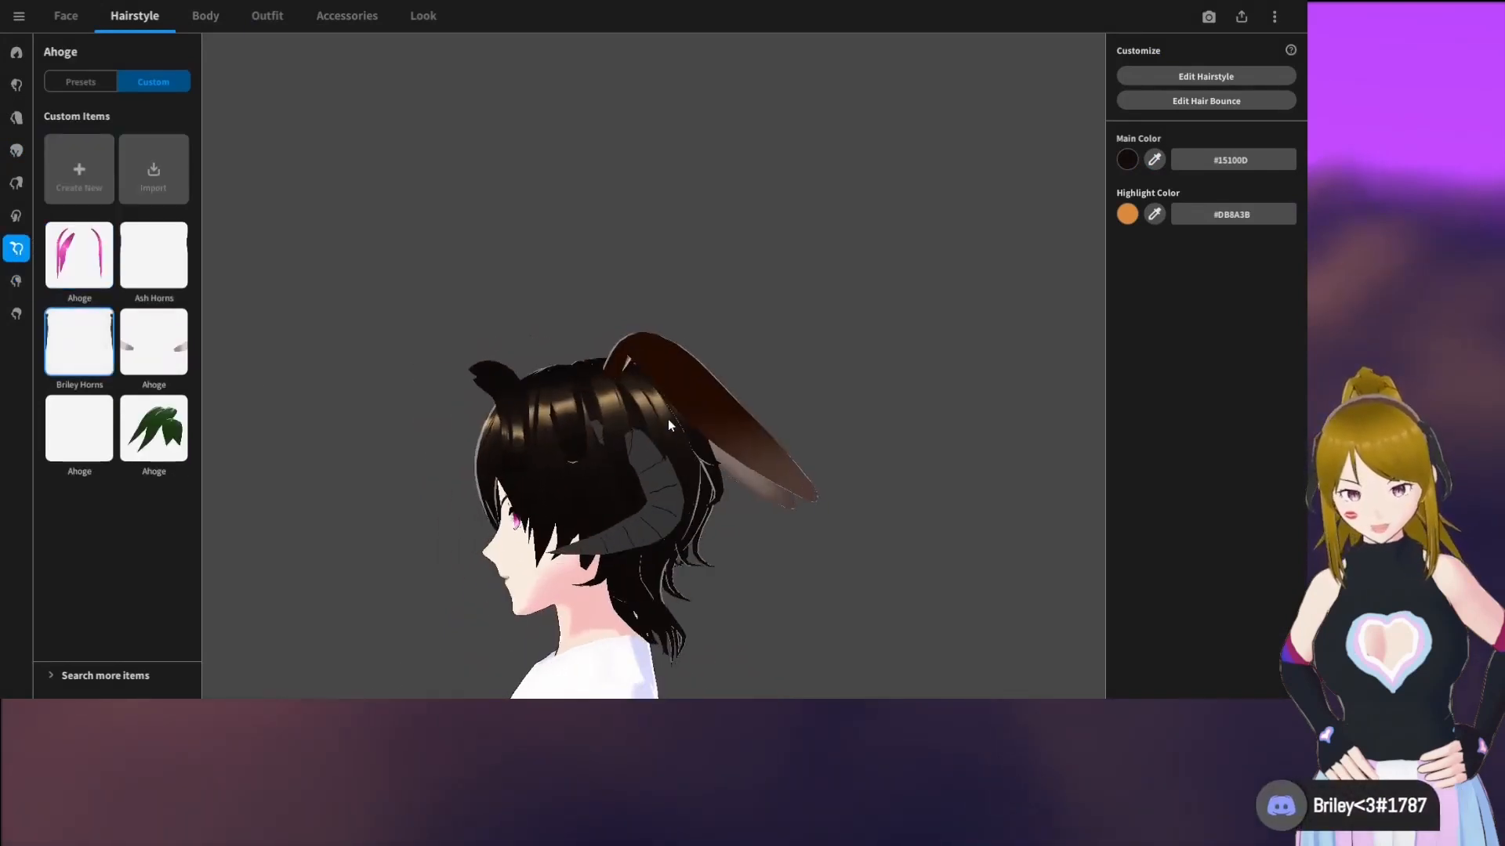
click(1203, 75)
click(116, 172)
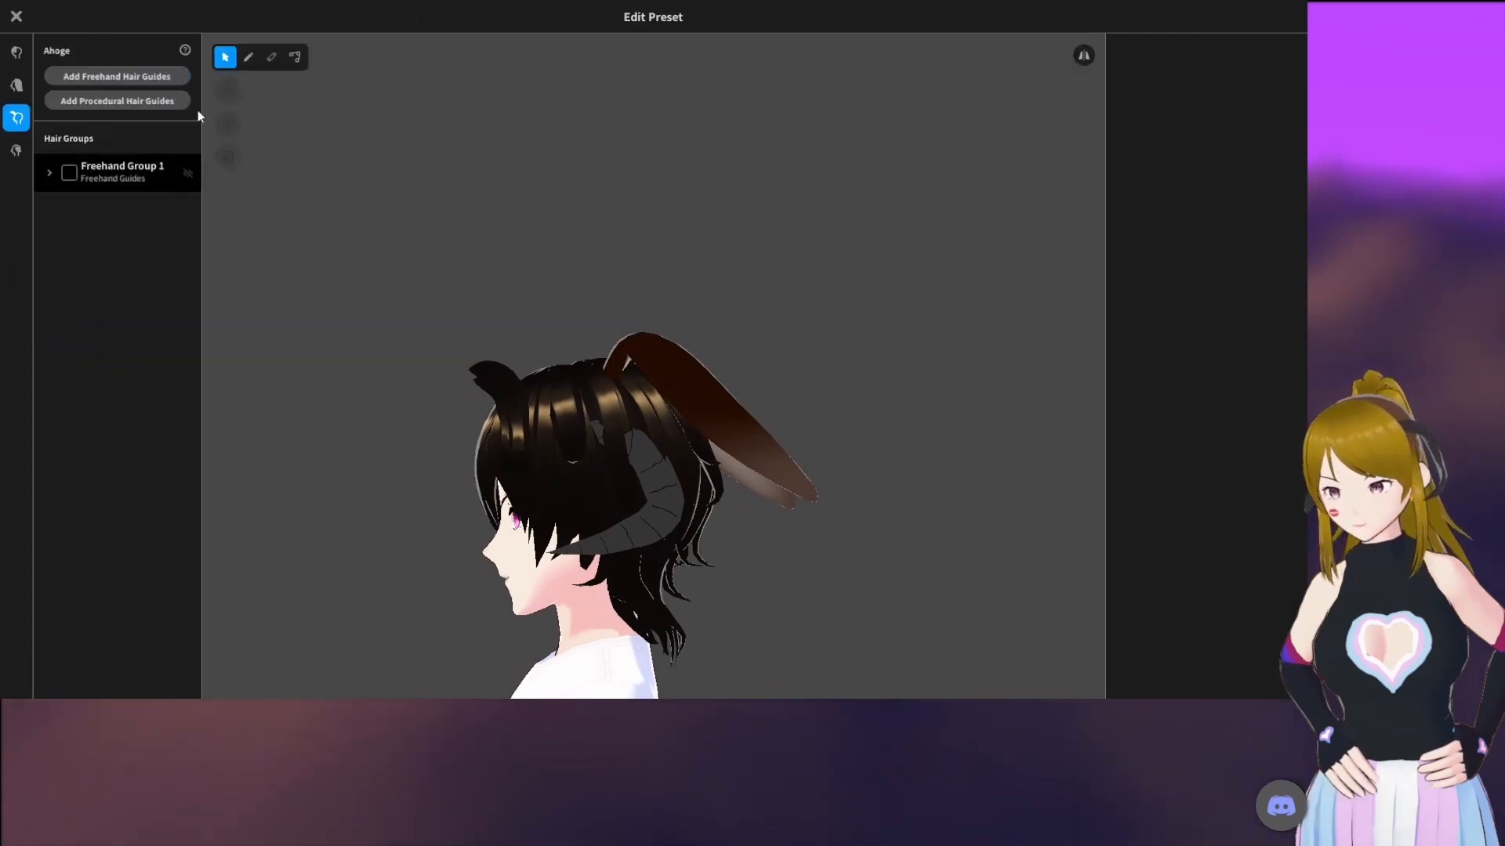
Examine the ram horns' freehand guide shape around the head from the front, side and back
drag(680, 327, 719, 335)
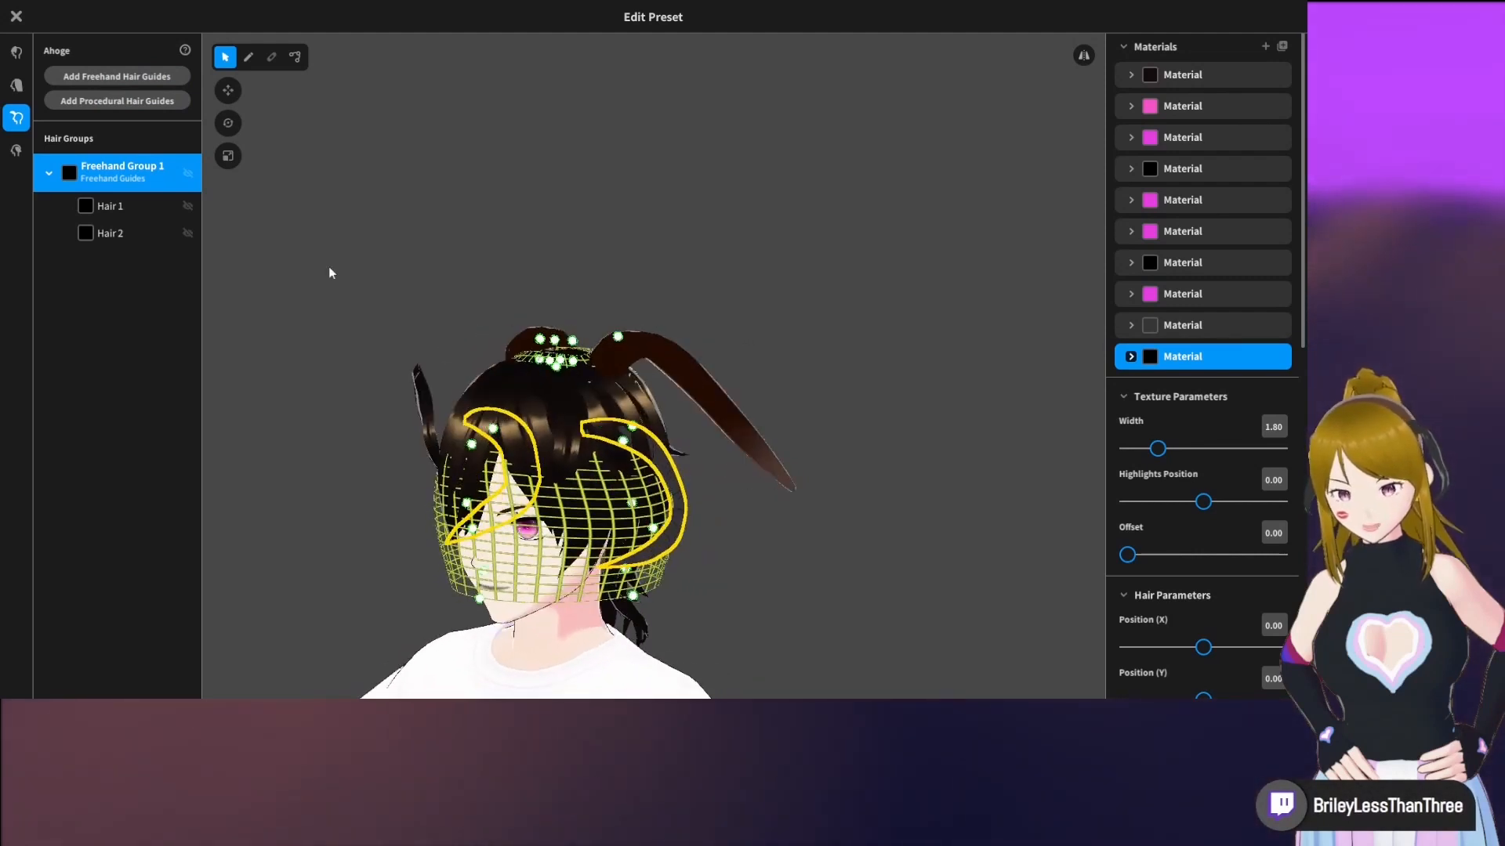
drag(744, 511, 718, 496)
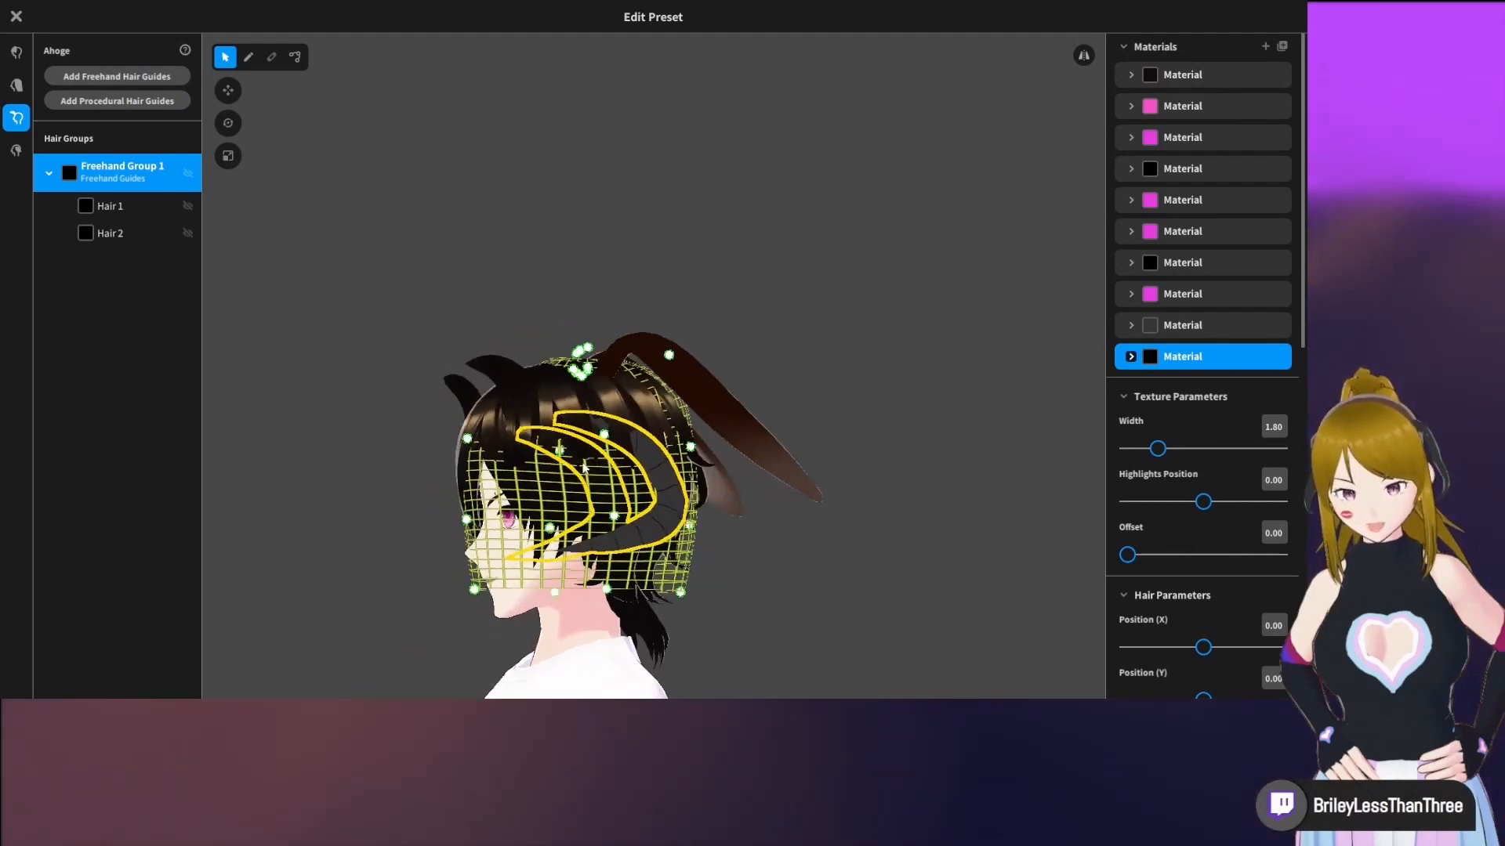
mouse_move(582, 468)
right_down()
mouse_move(630, 468)
mouse_move(571, 464)
right_up()
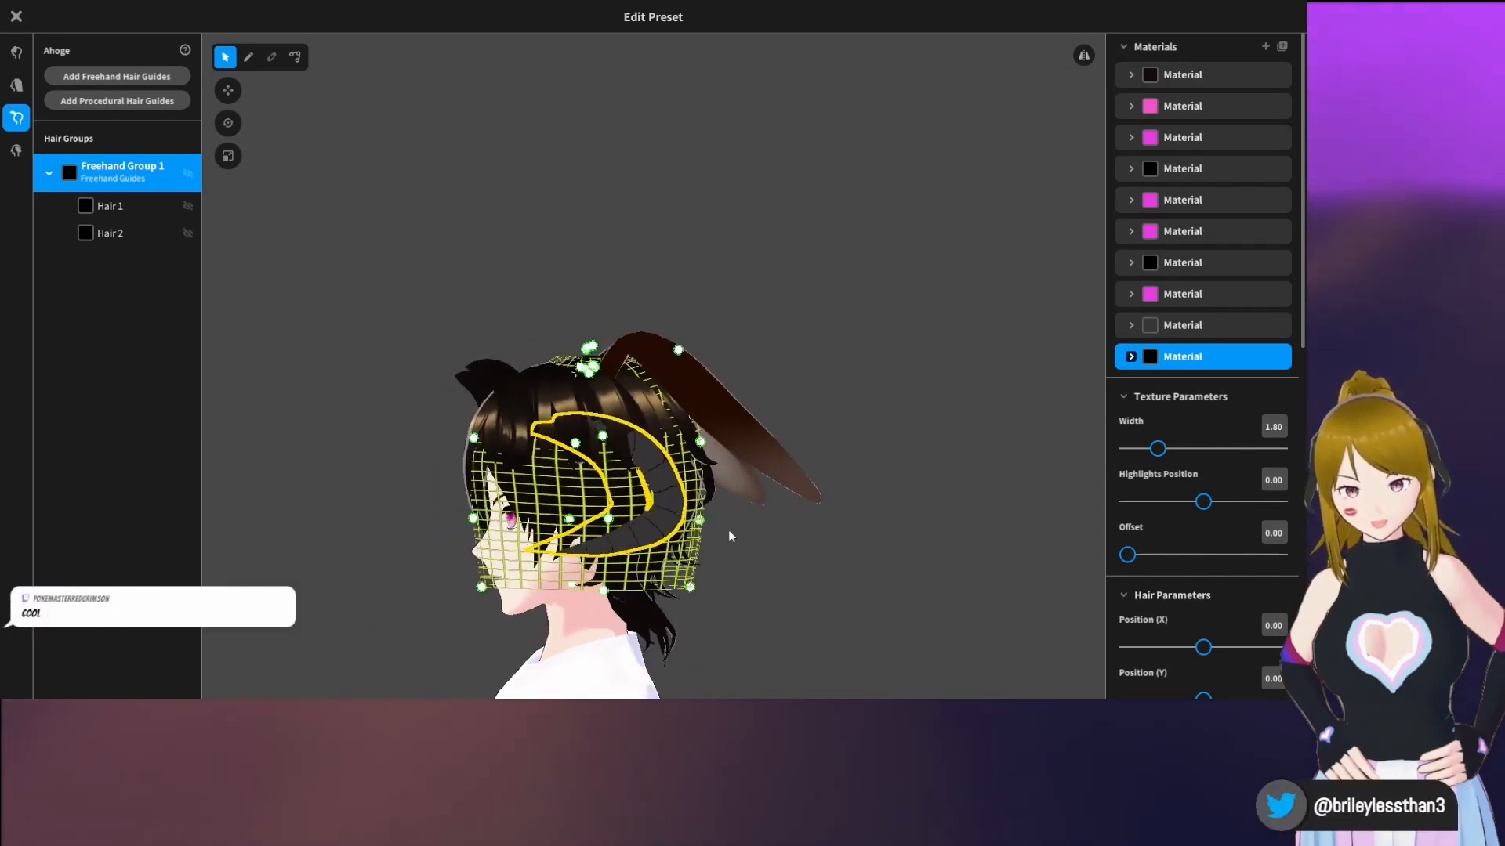
right_drag(729, 533, 759, 539)
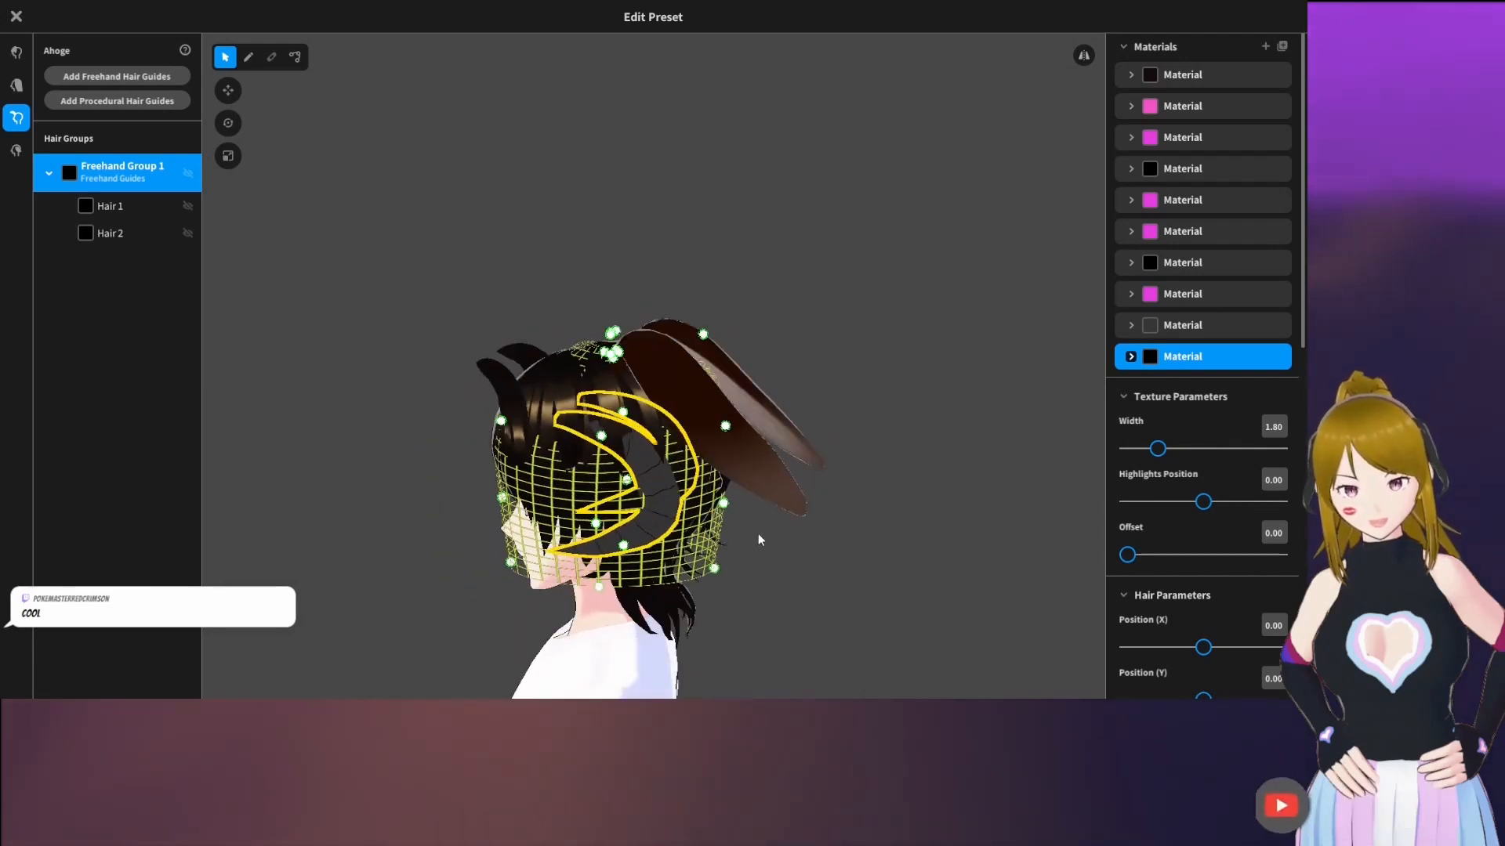
View the texture of the dark grey horn material, then leave the texture editor and the hairstyle editor
click(1132, 326)
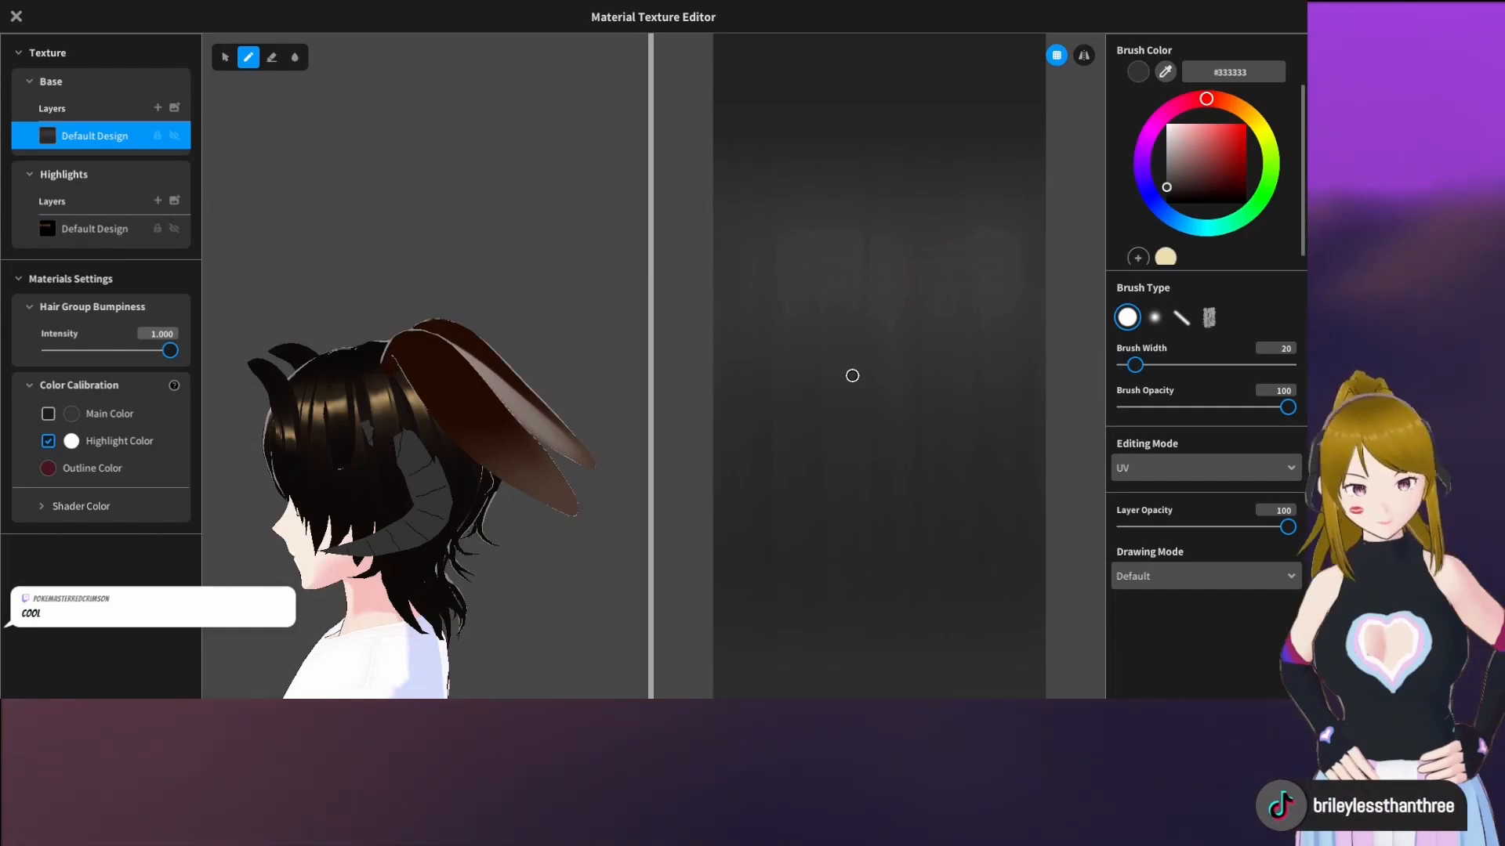
click(16, 17)
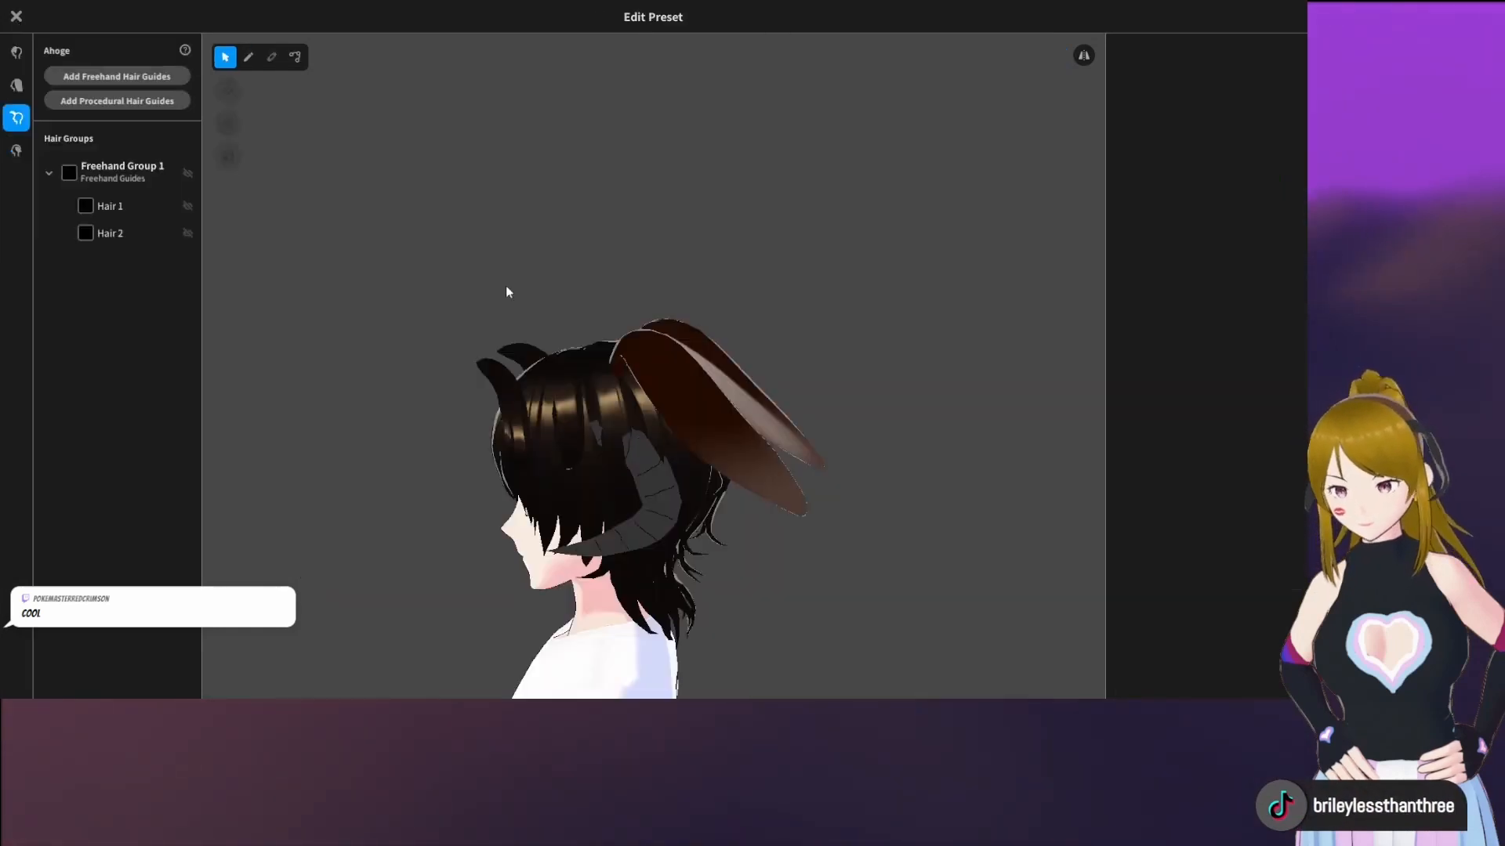
right_drag(505, 285, 557, 300)
click(16, 16)
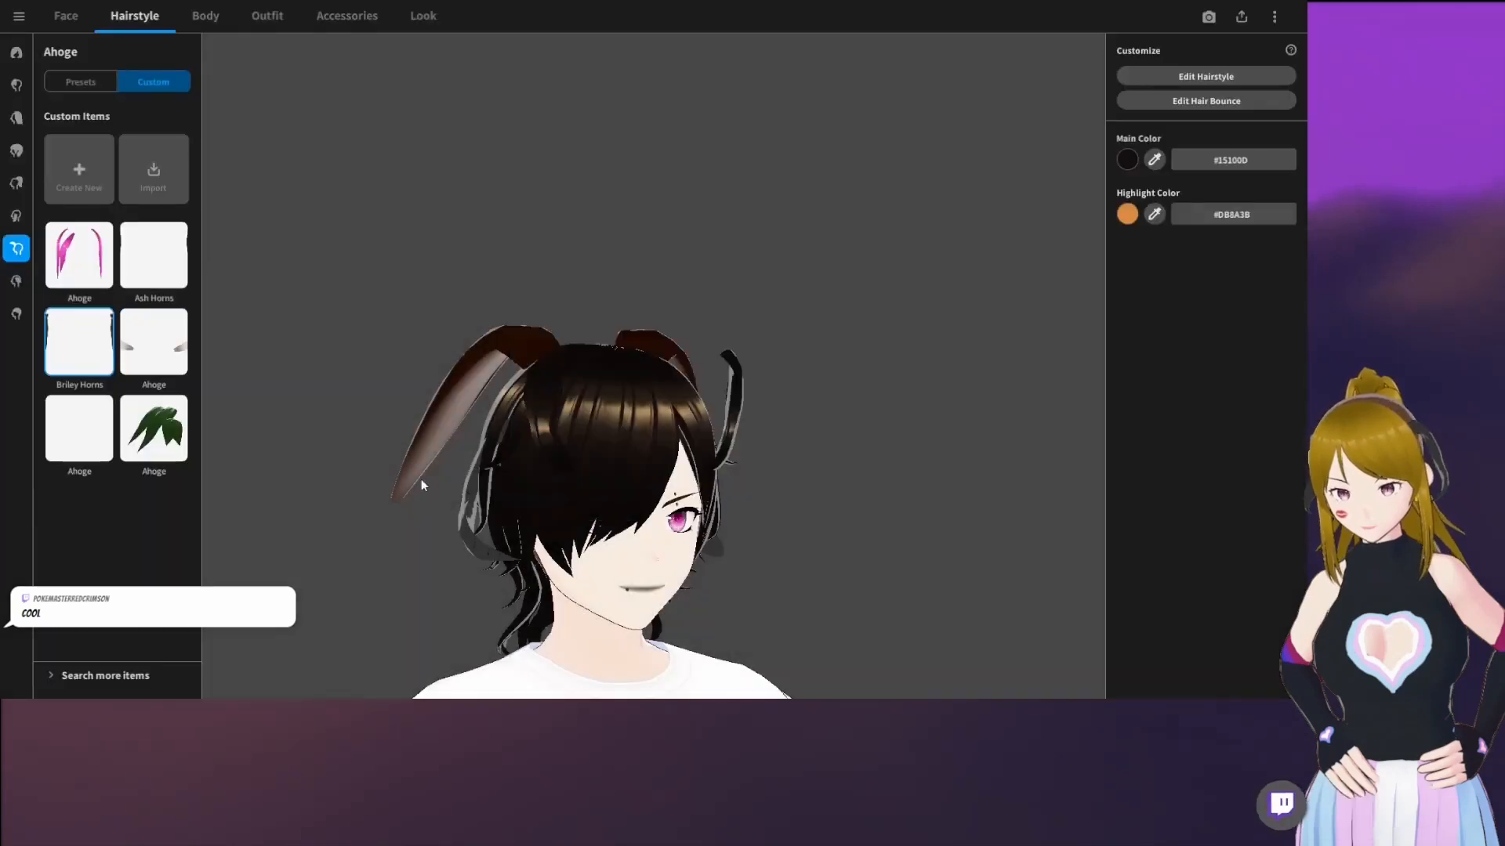
Remove the Extra hair horns by choosing the empty preset, and check the head from the side and front
click(14, 282)
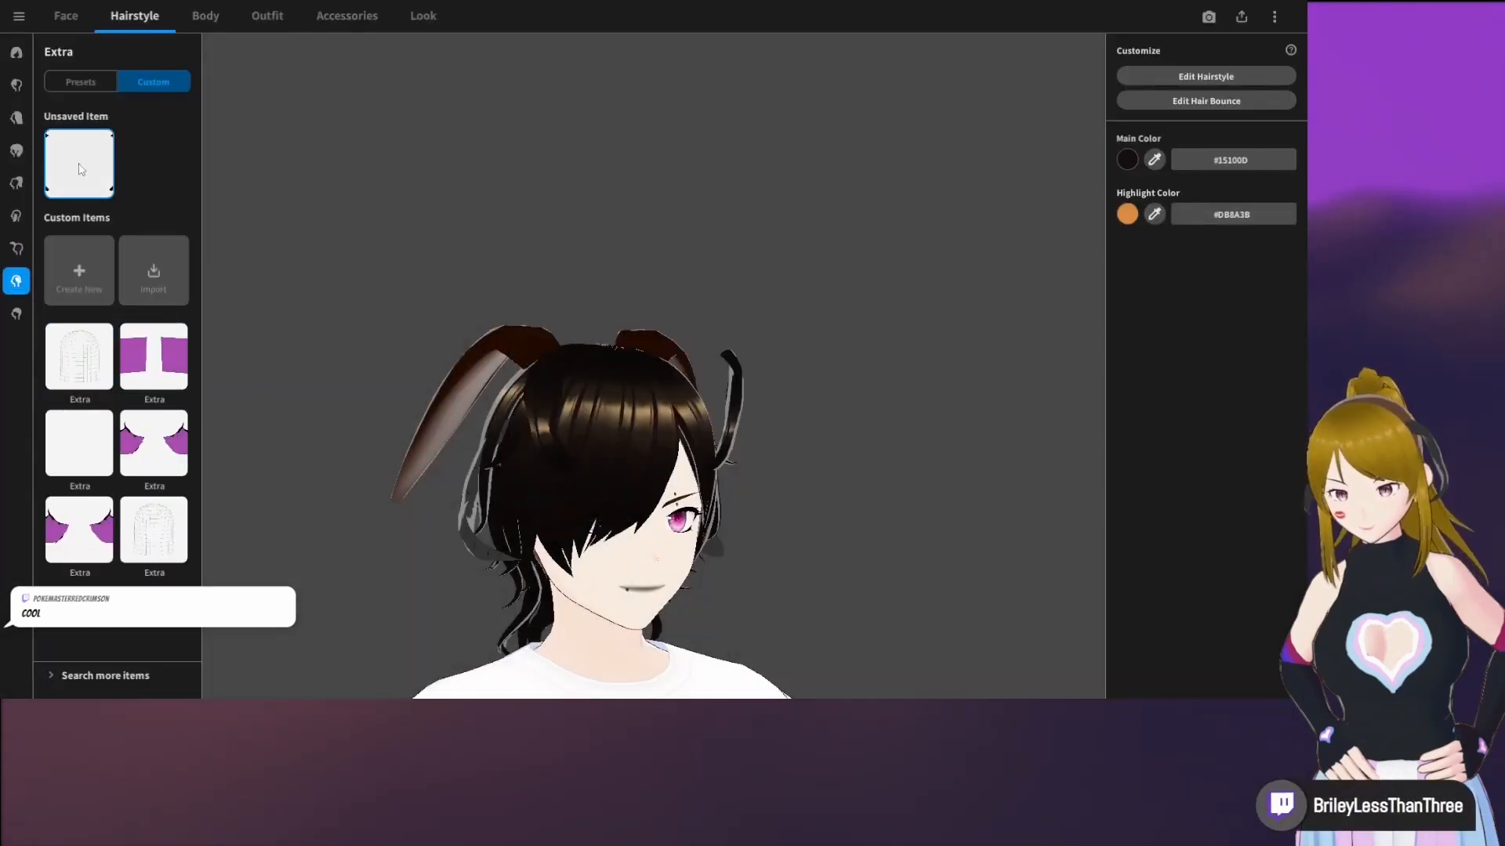
click(71, 379)
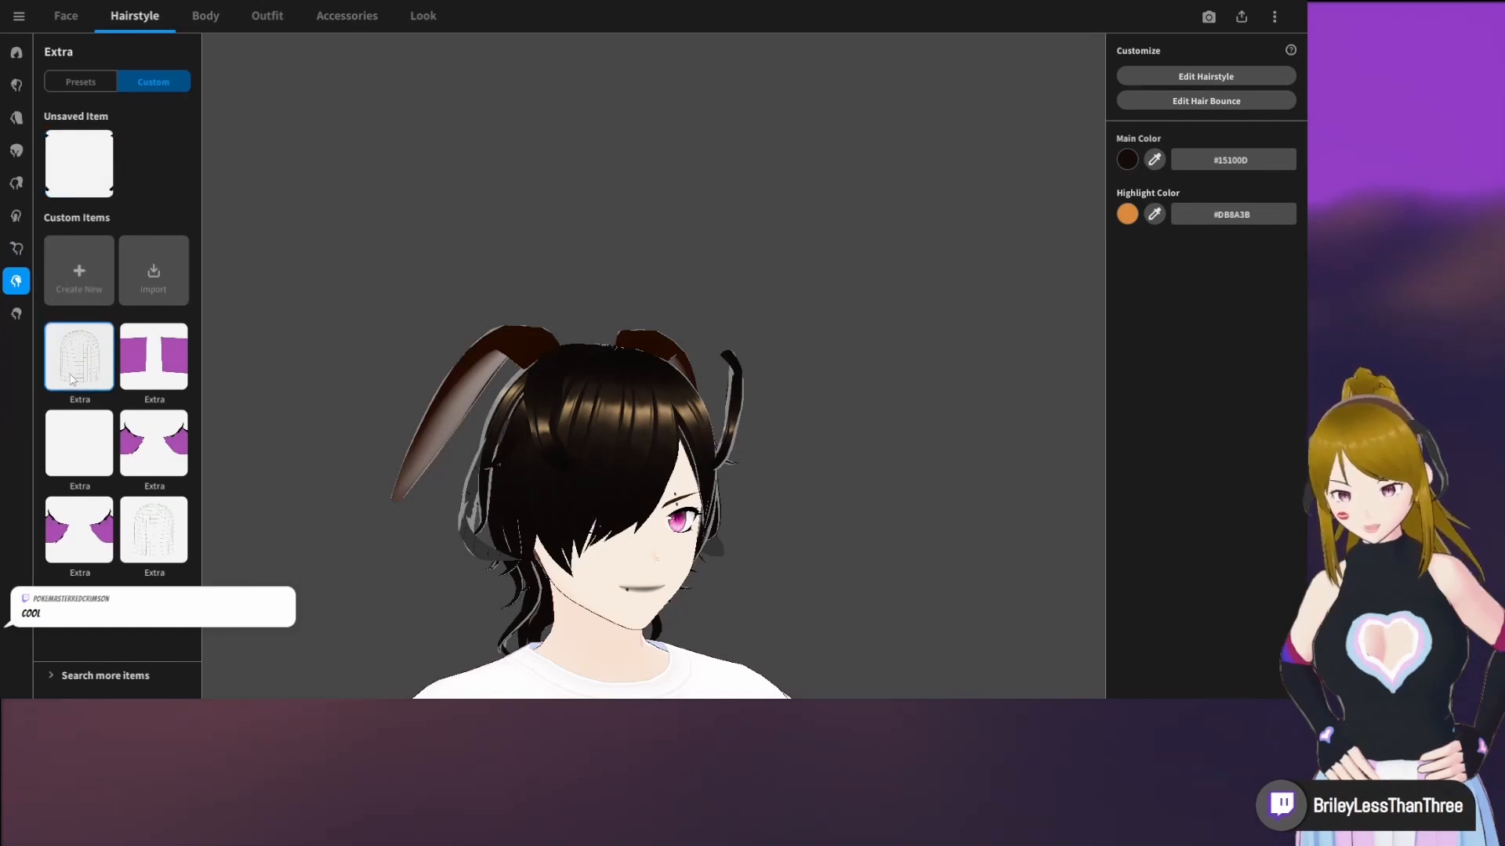
click(91, 82)
mouse_move(554, 336)
mouse_down()
mouse_move(660, 359)
mouse_move(544, 349)
mouse_up()
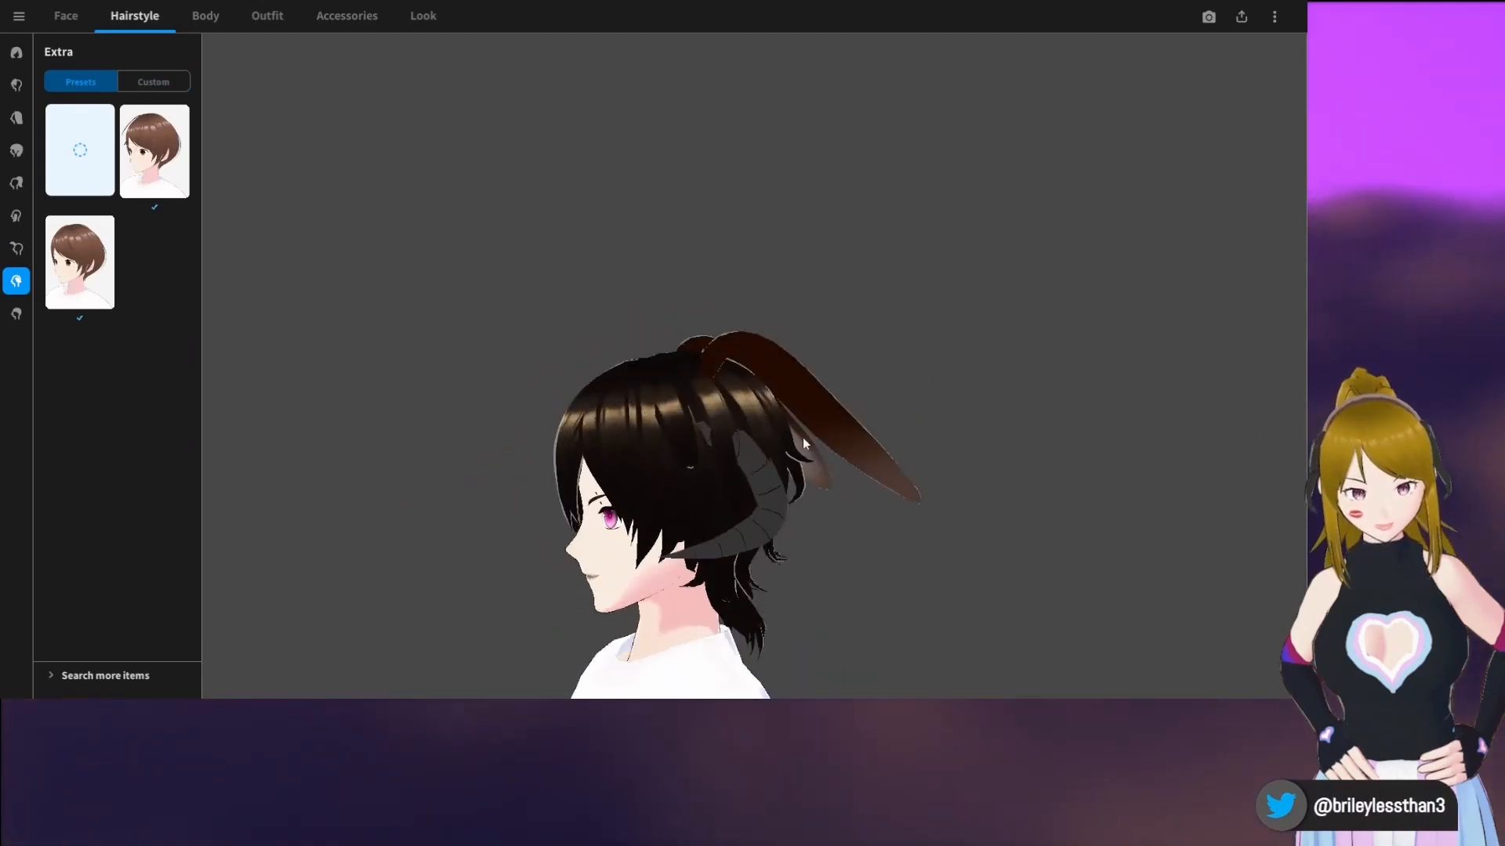
drag(710, 351, 780, 401)
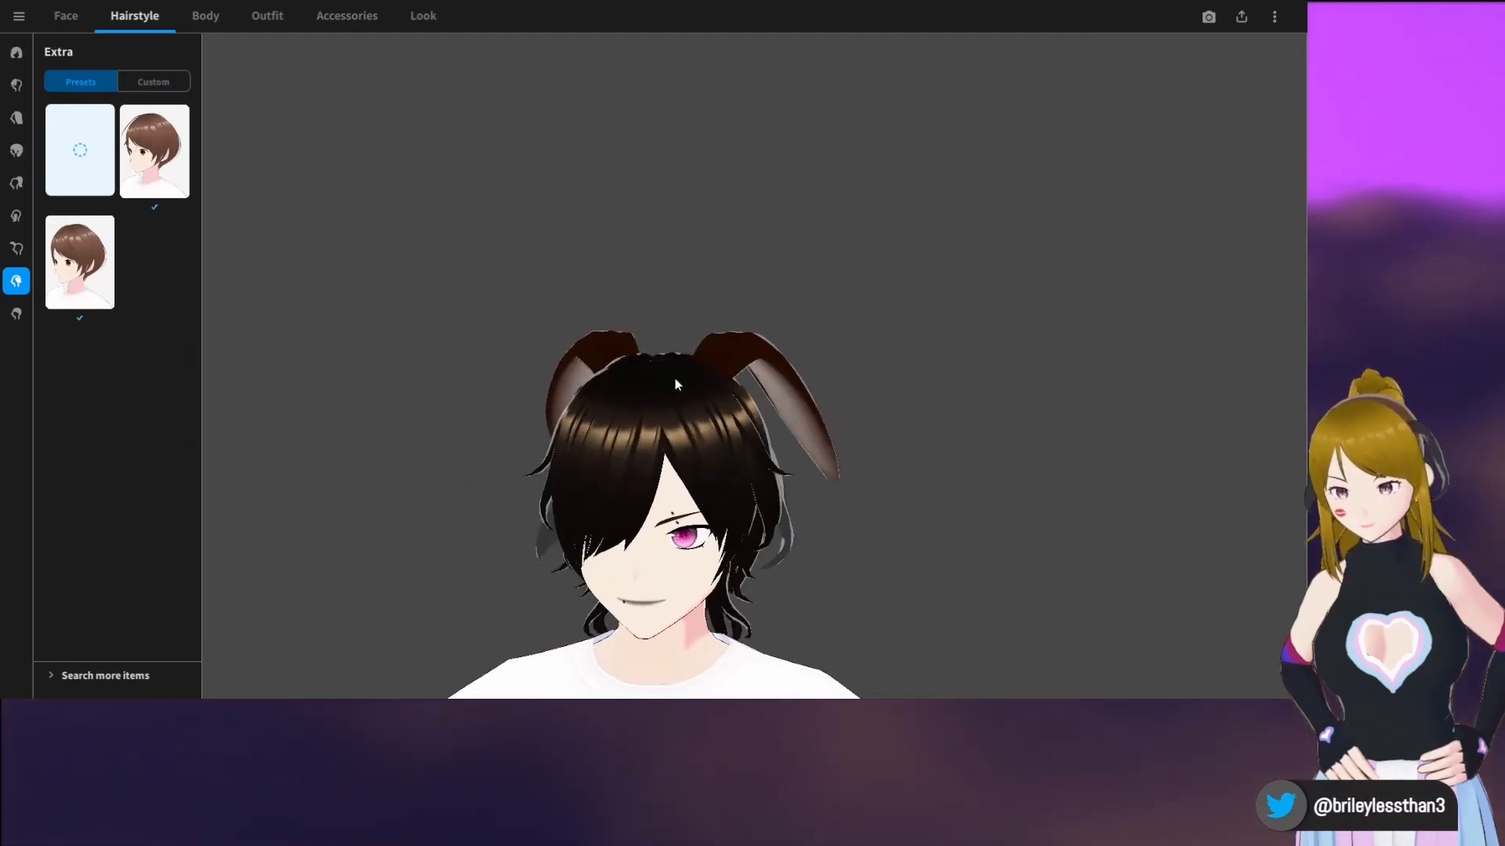
Set the body's main skin color to the tan #D2A47B
scroll(539, 303, down, 1)
middle_drag(483, 402, 434, 177)
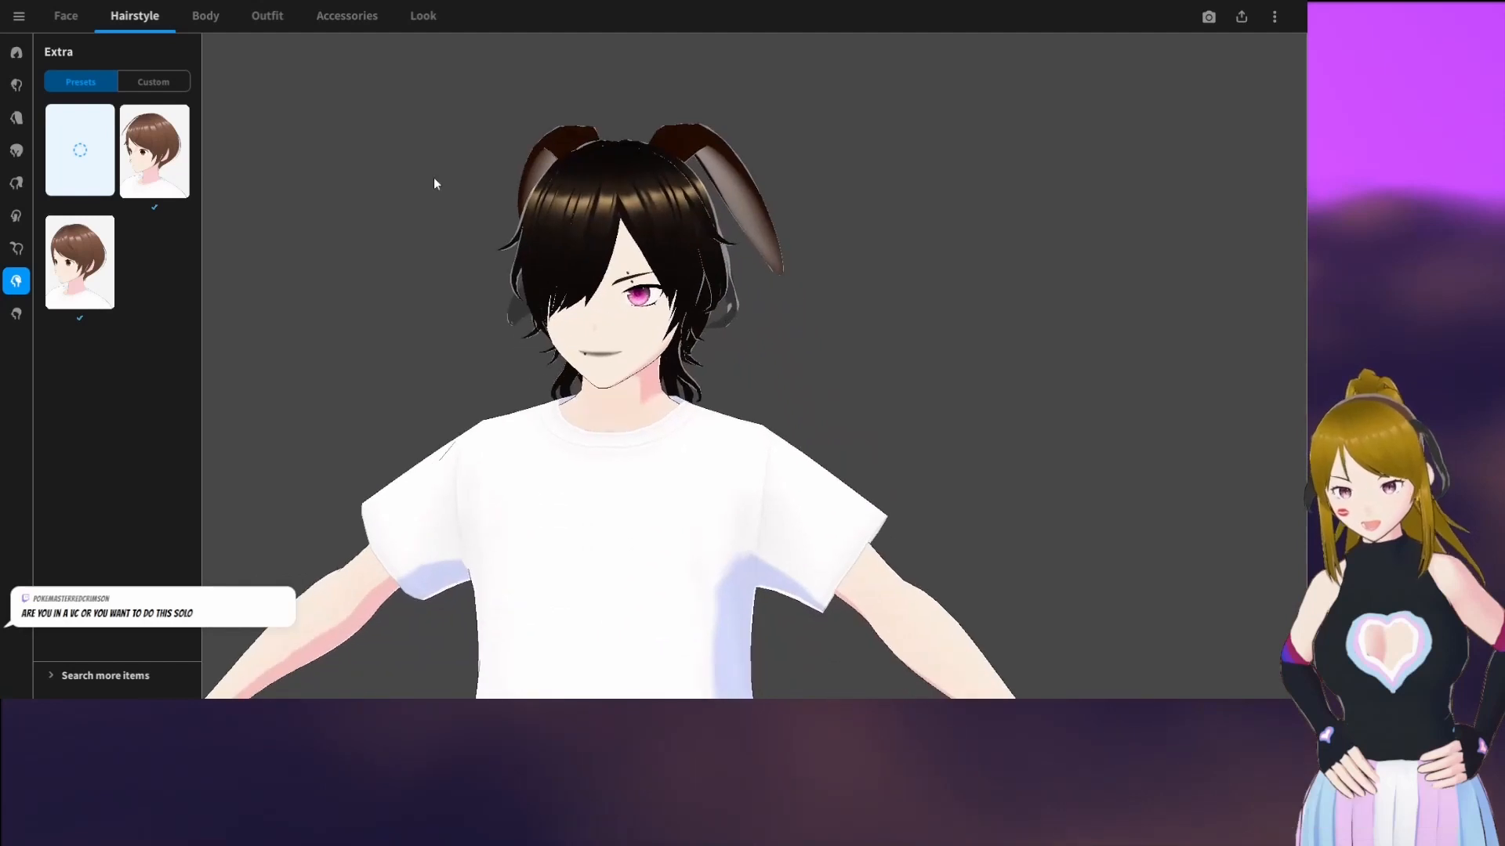
click(230, 31)
scroll(680, 332, down, 2)
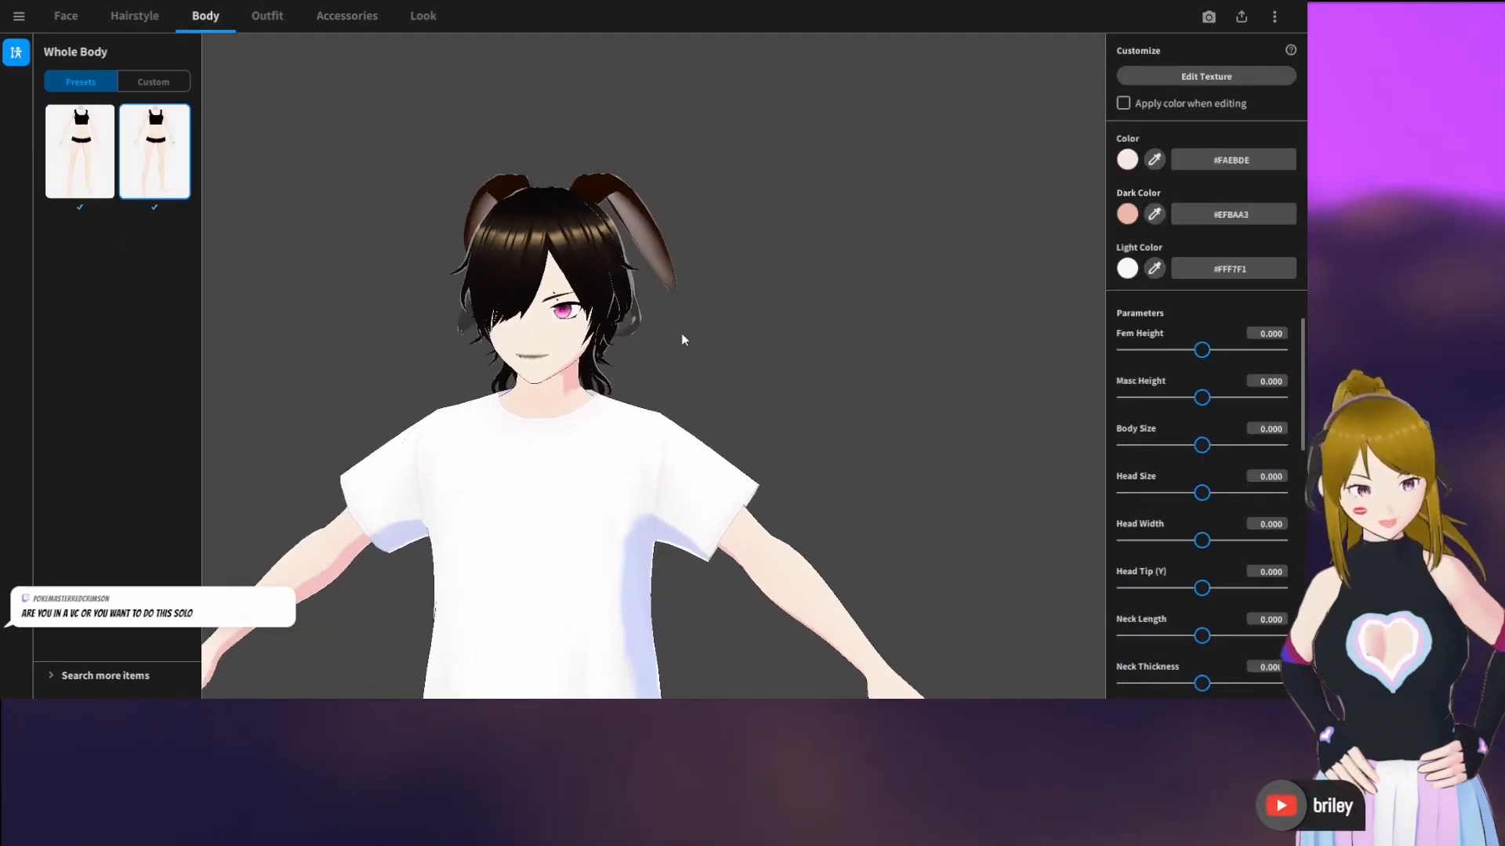
right_drag(658, 330, 669, 331)
click(1128, 160)
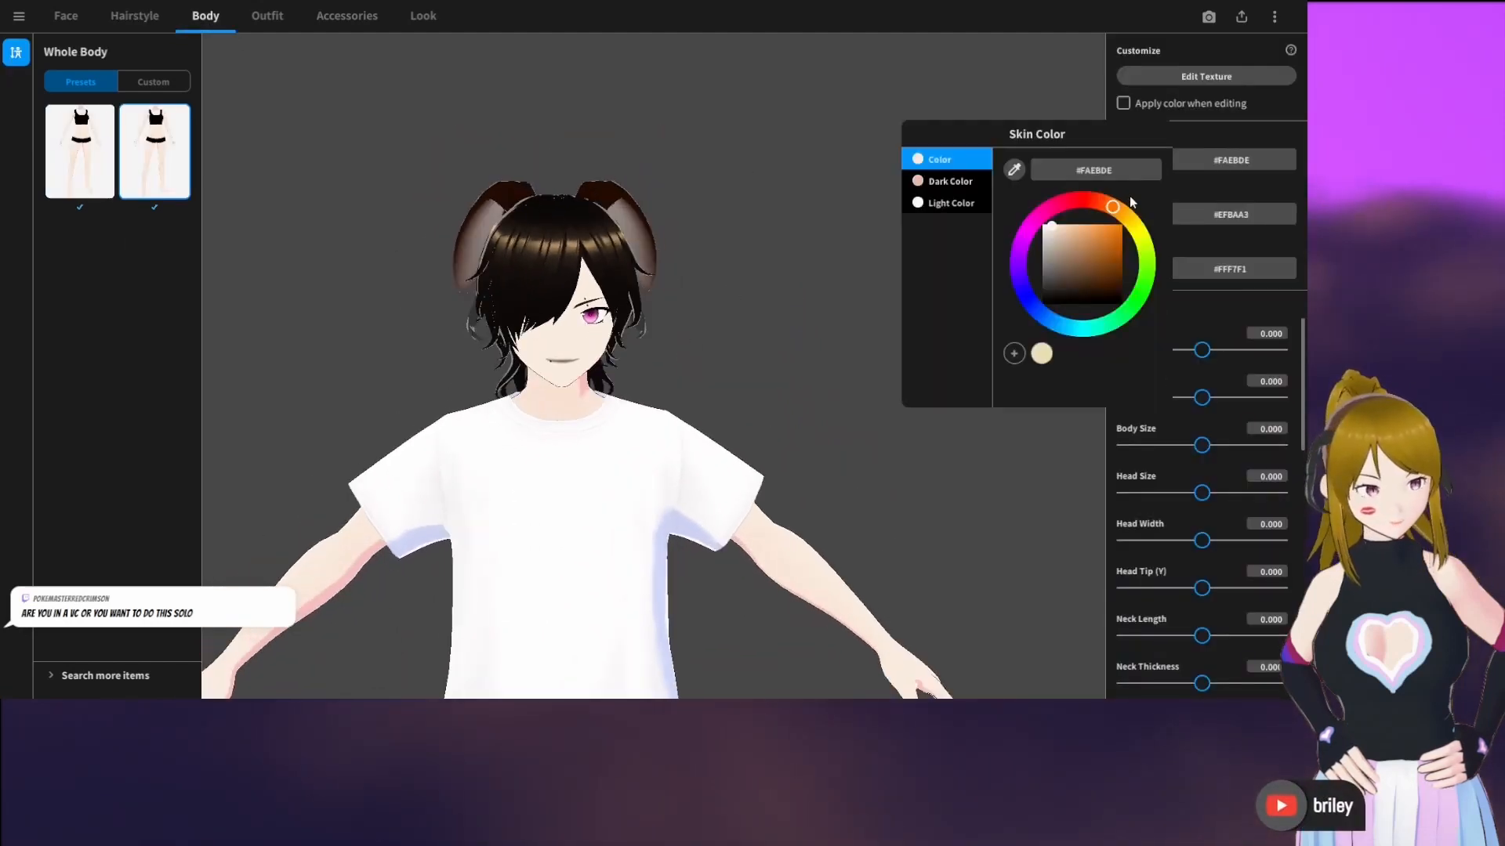
mouse_move(1069, 264)
mouse_down()
mouse_move(1049, 247)
mouse_move(1076, 239)
mouse_up()
click(989, 477)
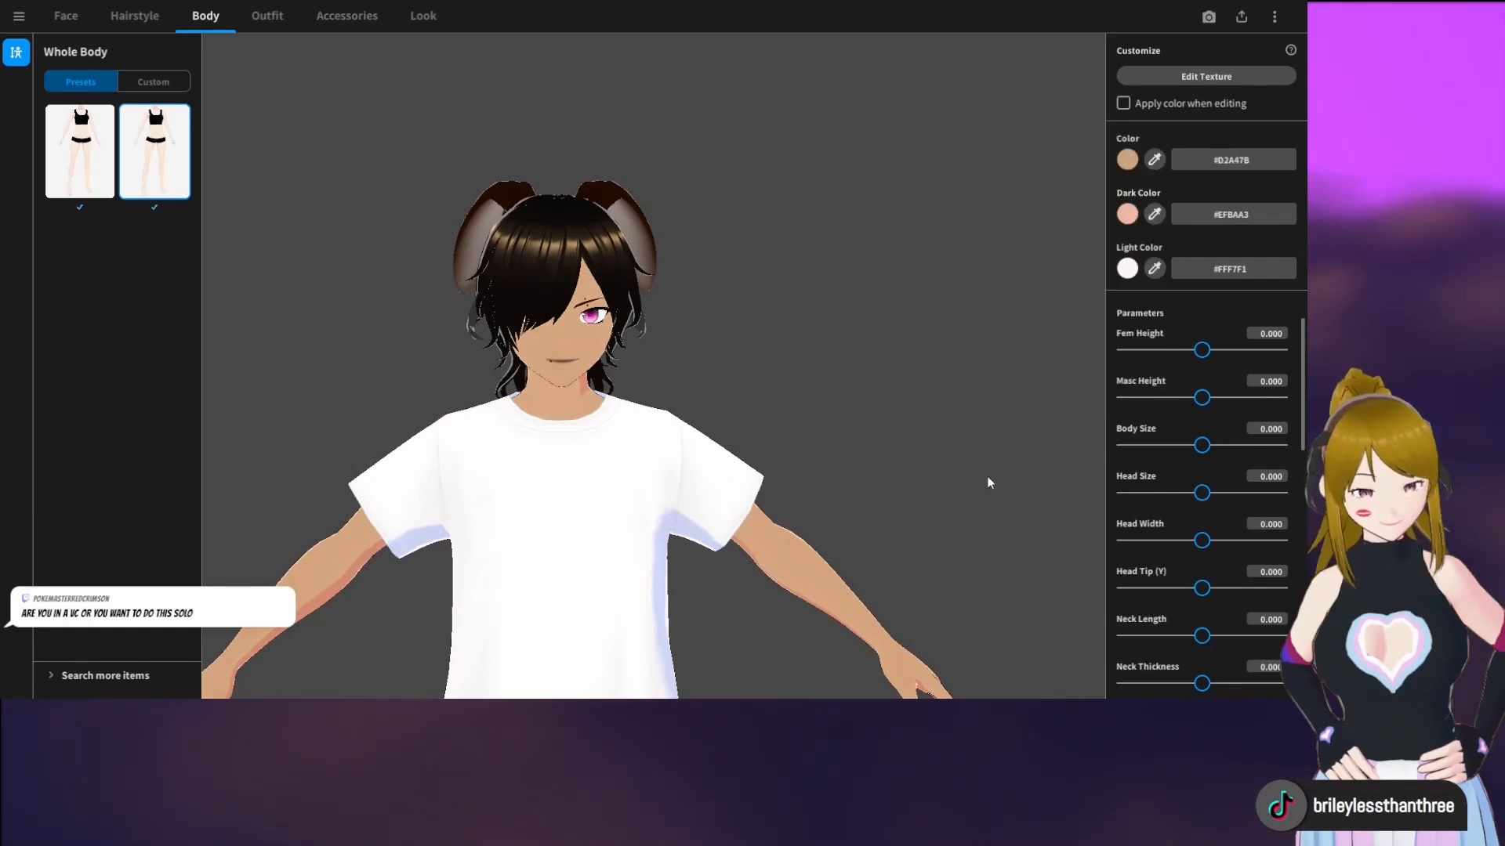
Examine the tanned avatar from several angles and look through the body parameters down to Foot Size
mouse_move(988, 477)
right_down()
mouse_move(957, 471)
mouse_move(979, 468)
right_up()
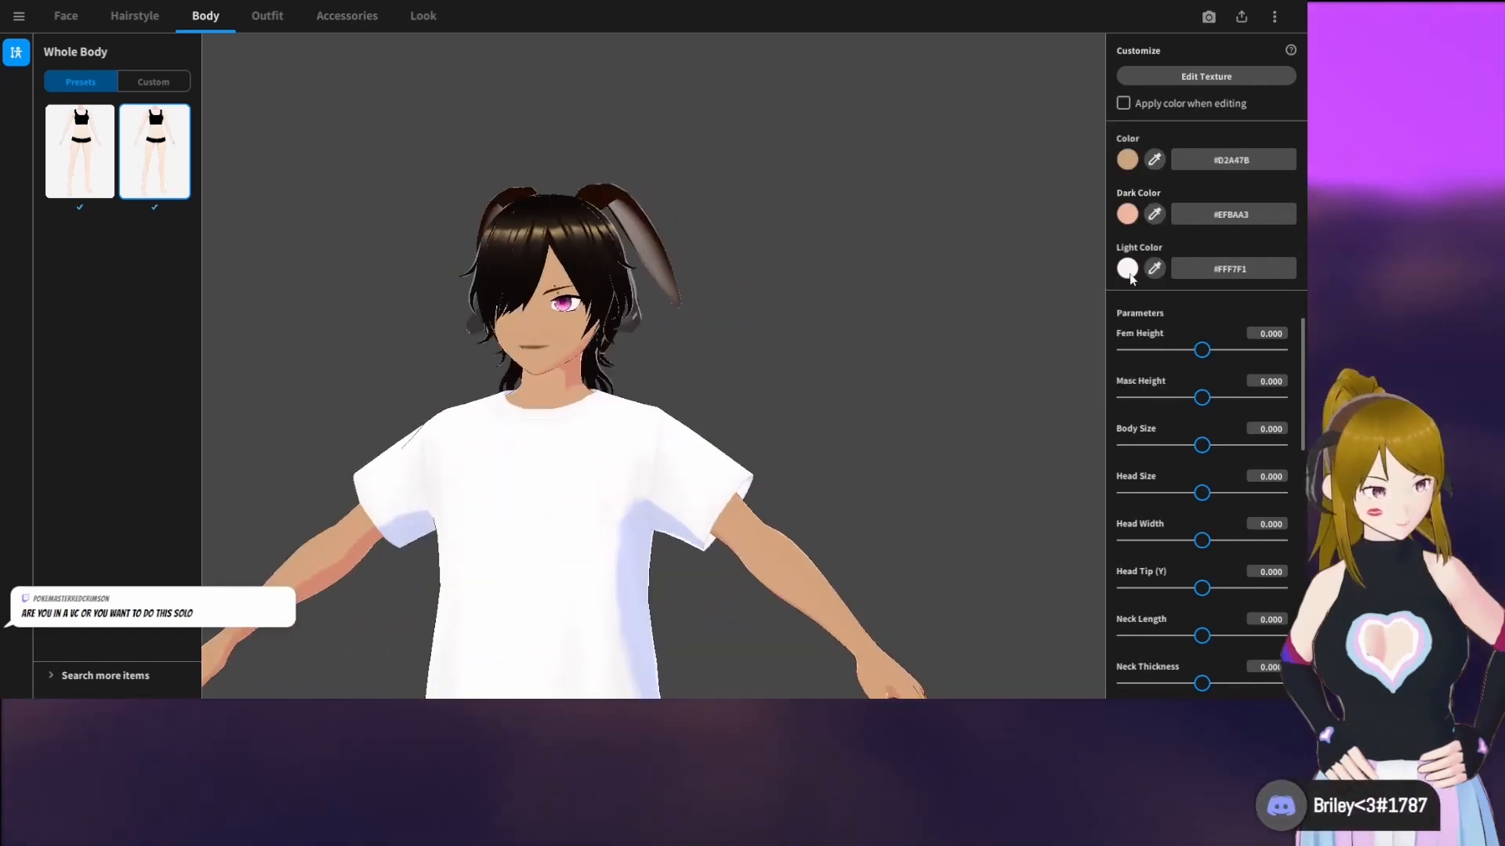
right_drag(981, 328, 946, 357)
scroll(1164, 451, down, 5)
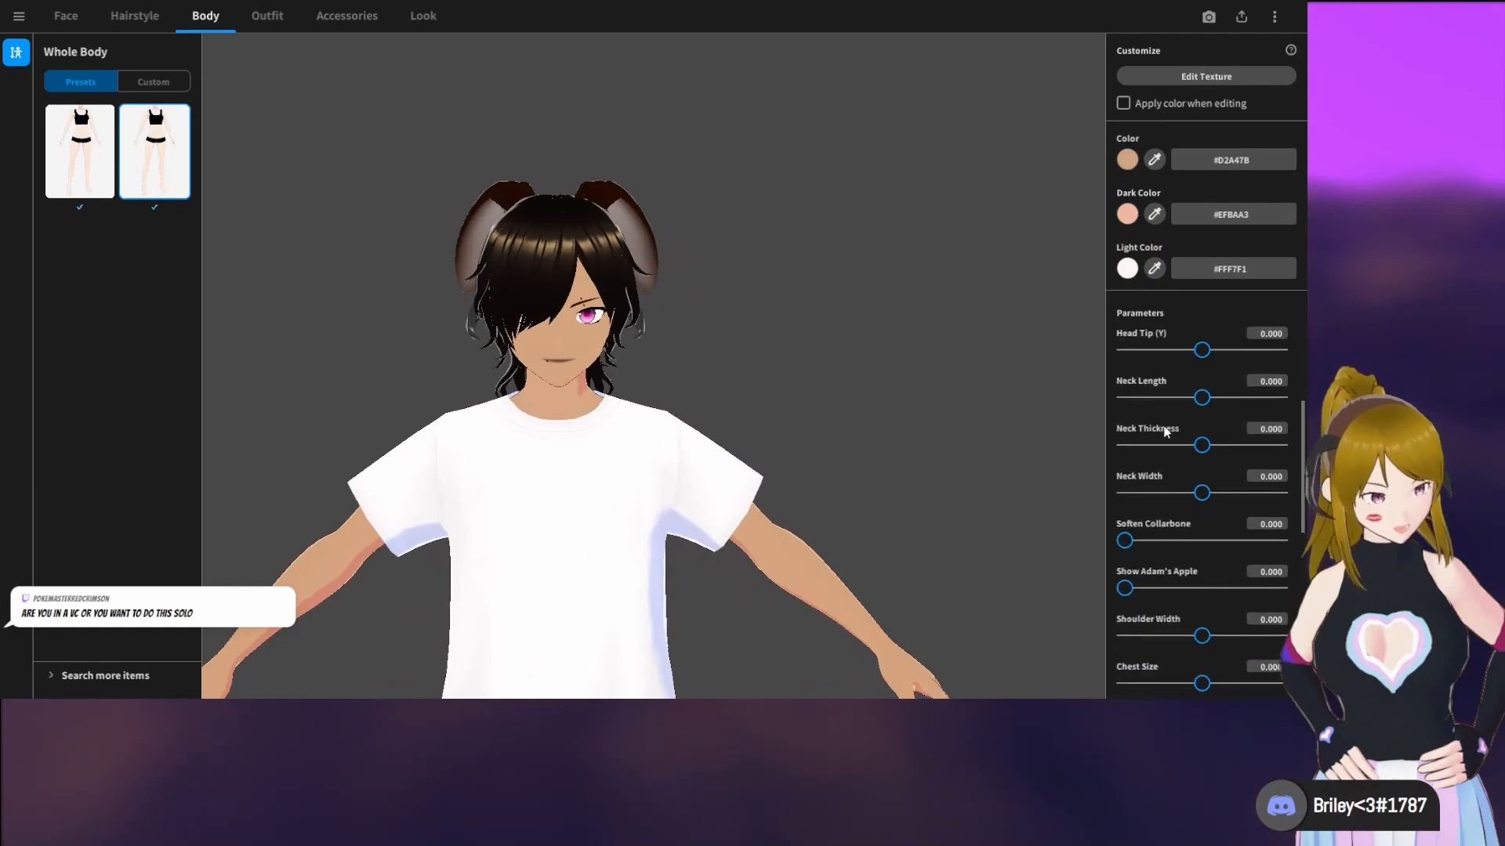
scroll(1189, 486, down, 5)
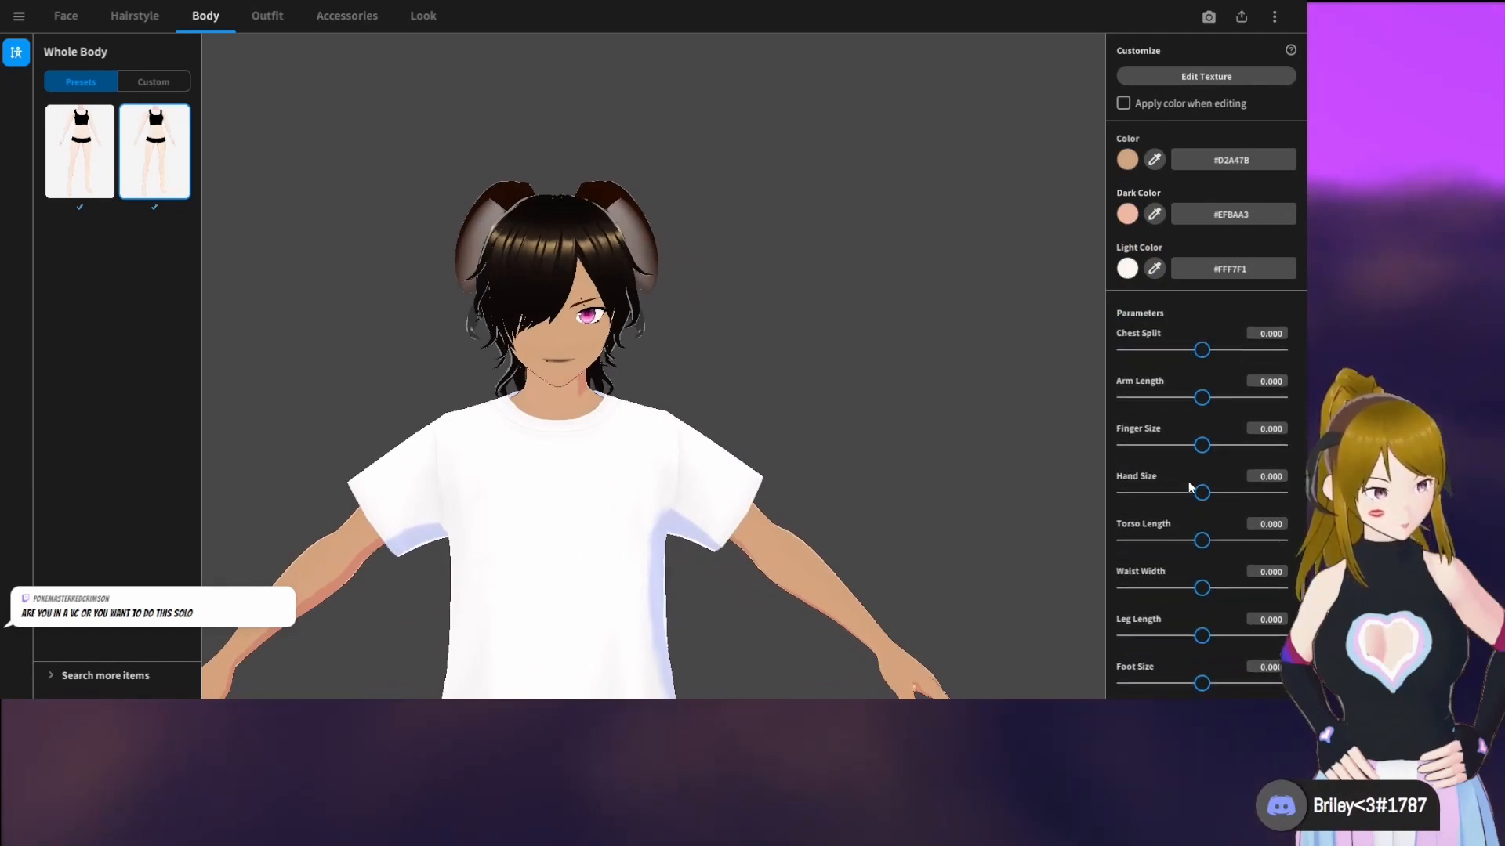
scroll(890, 490, down, 3)
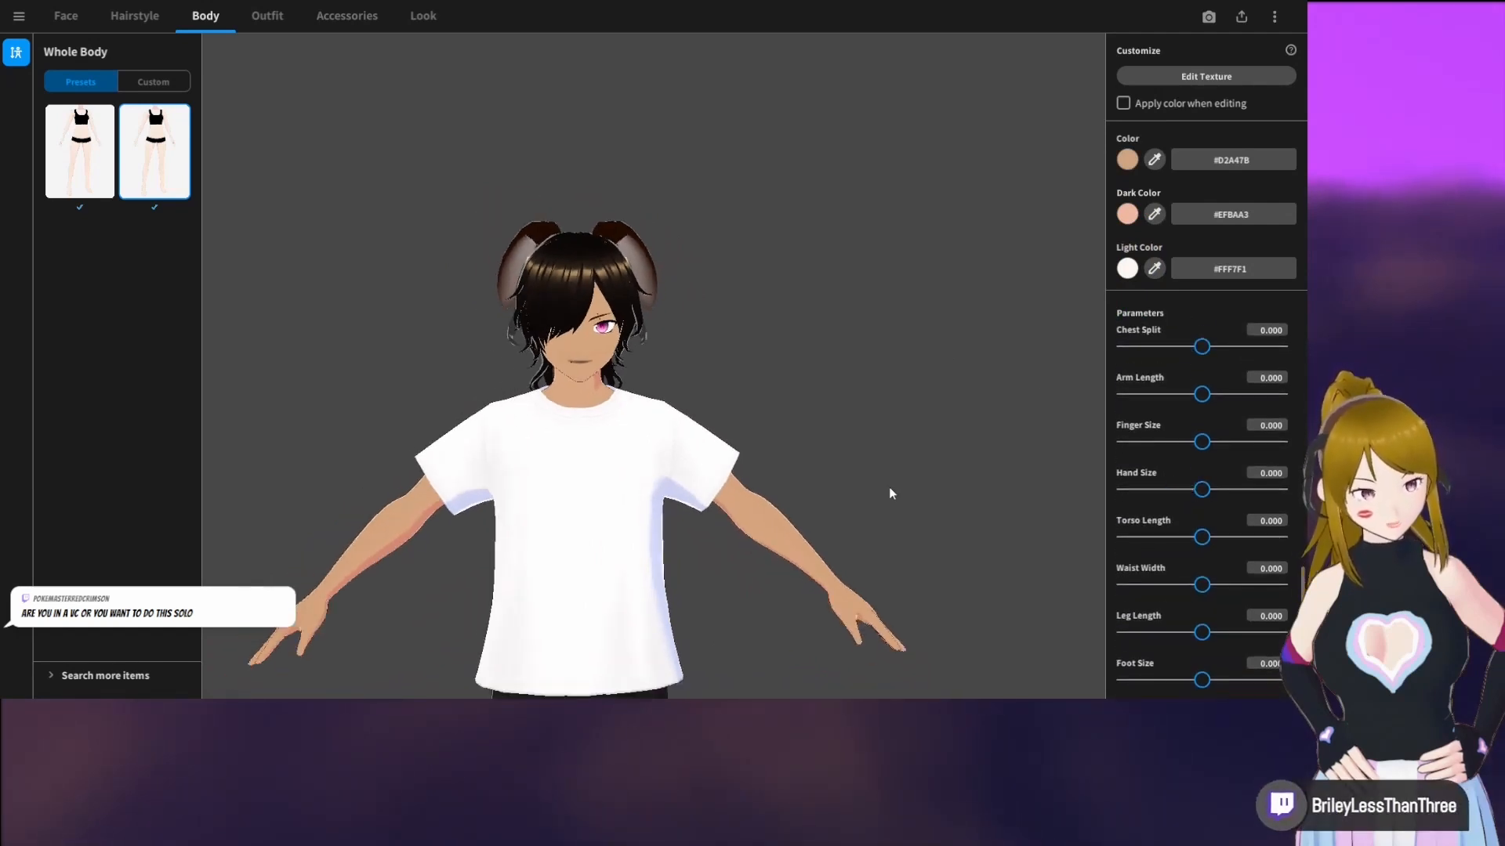
mouse_move(939, 507)
mouse_down()
mouse_move(914, 520)
mouse_move(957, 517)
mouse_up()
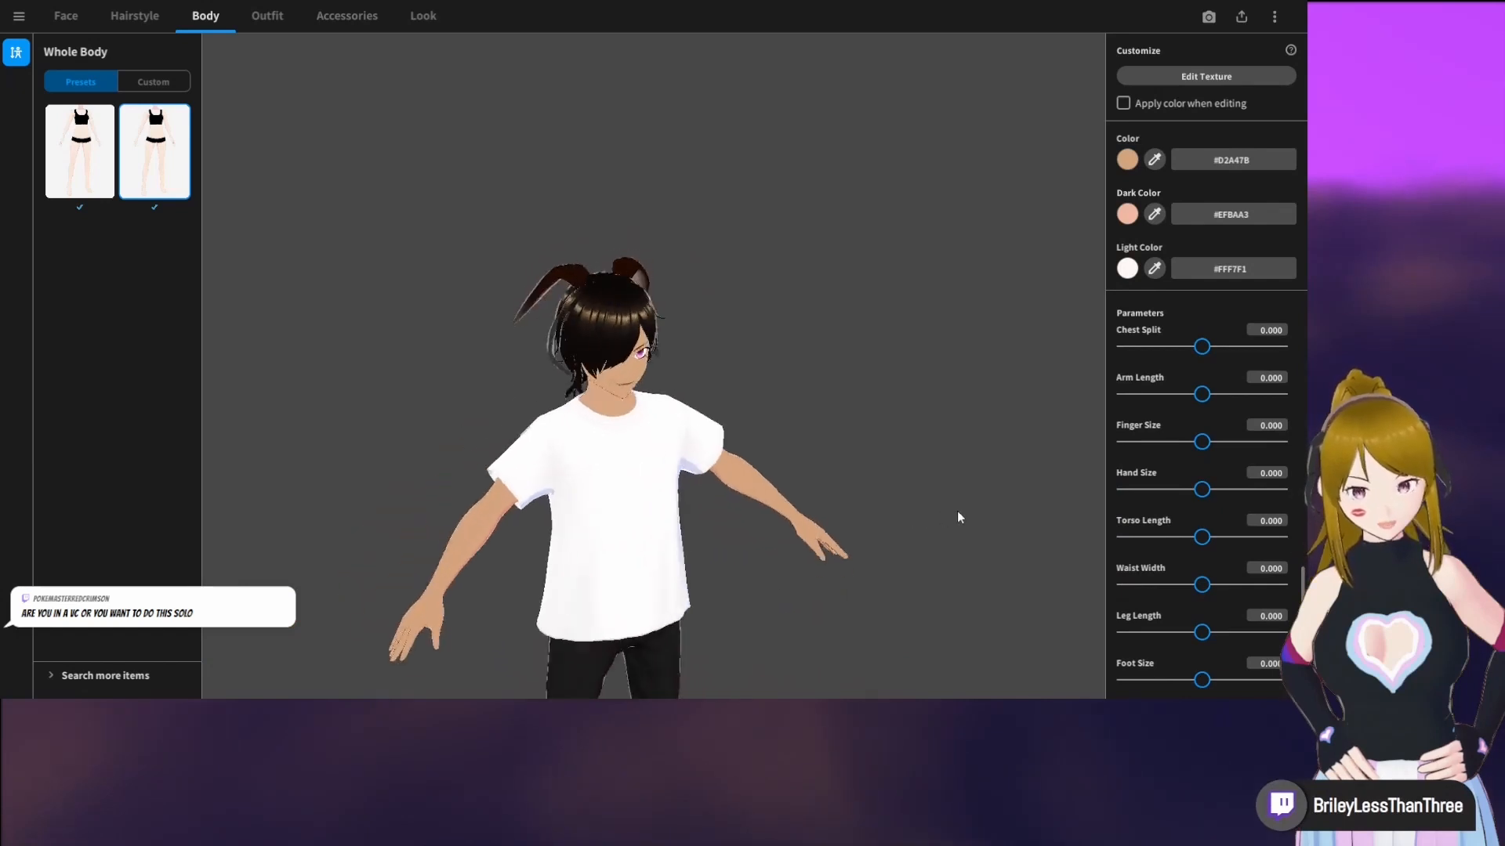
Show the whole outfit sets and view the avatar's current clothing from the front
click(267, 16)
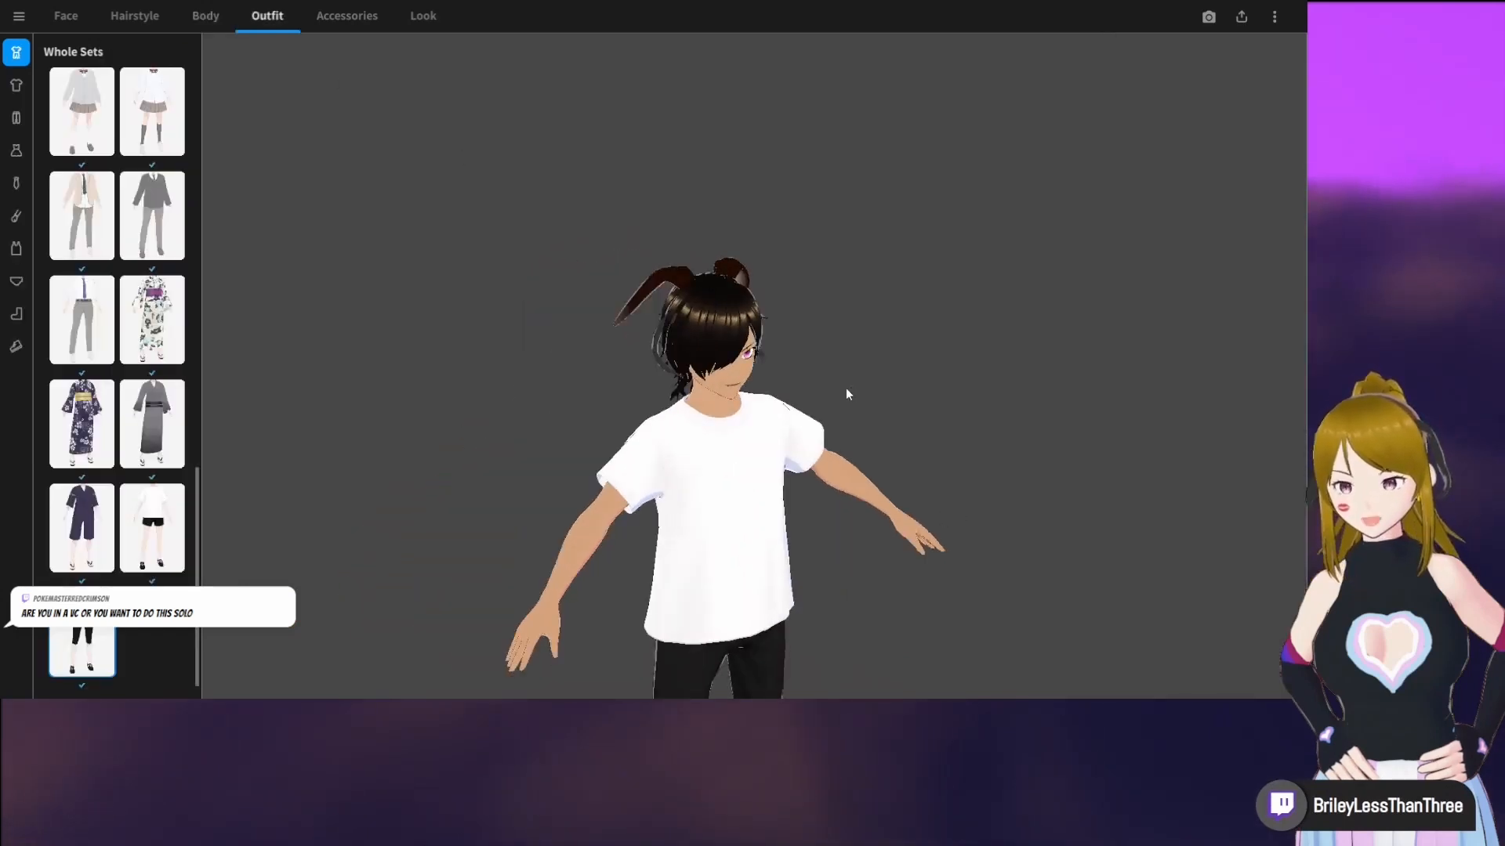
right_drag(846, 390, 837, 388)
middle_drag(739, 441, 772, 326)
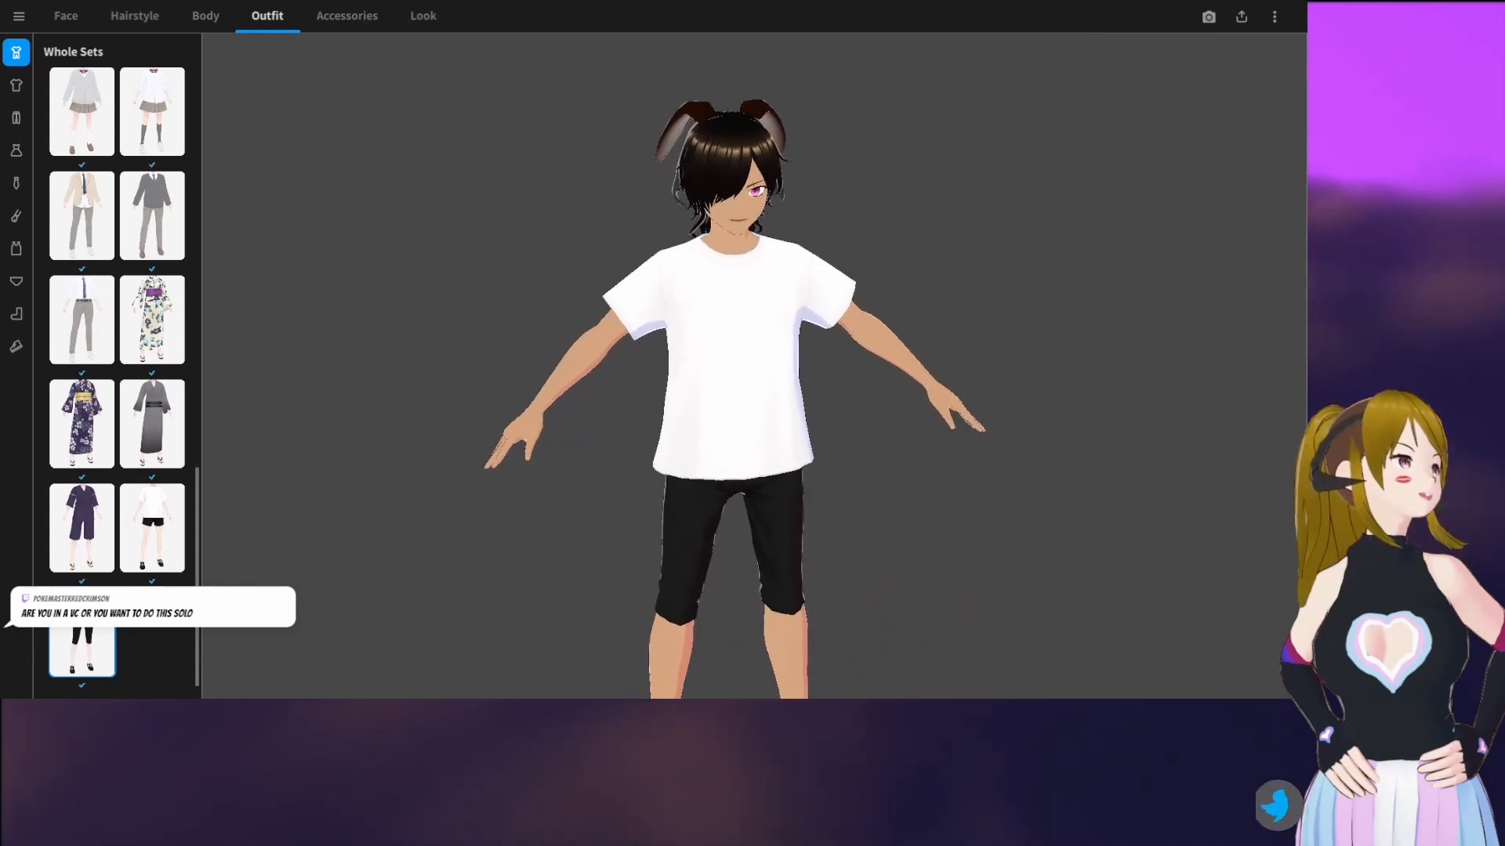
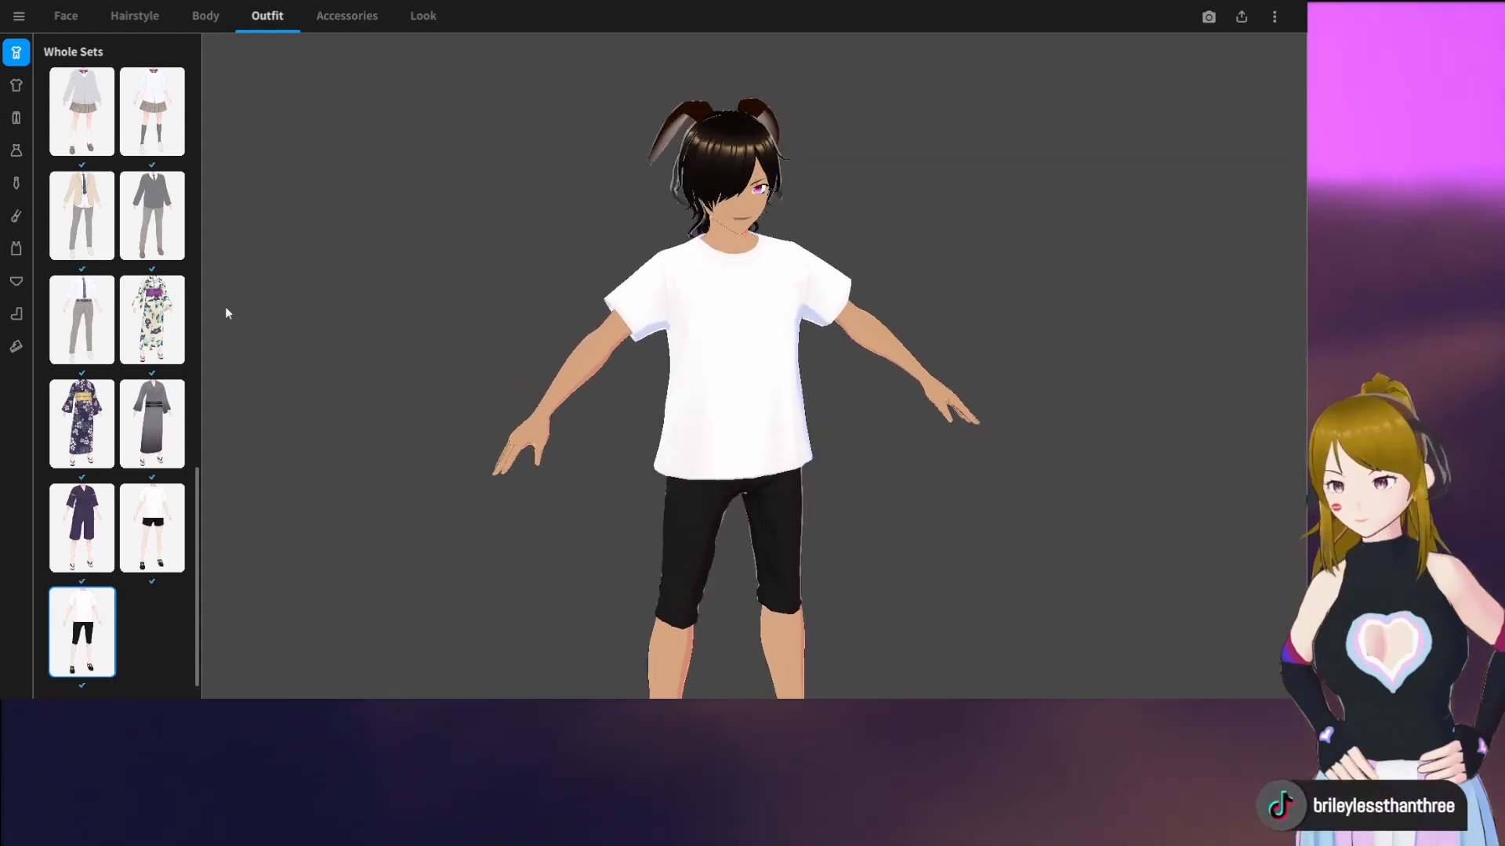
Look through the preset tops and the section for finding more items, and return to the whole outfit sets
click(16, 85)
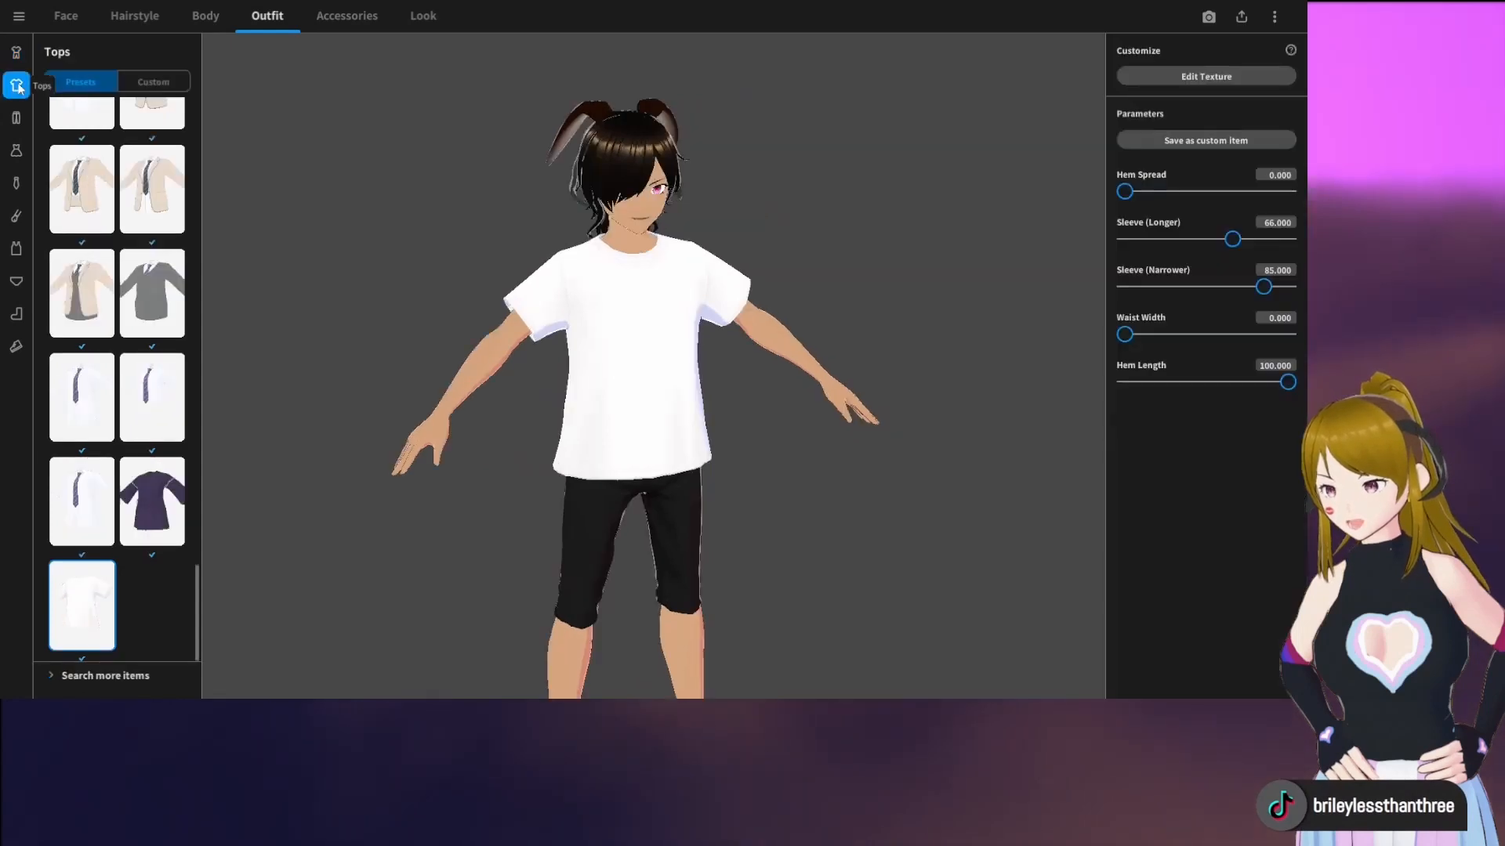
click(125, 675)
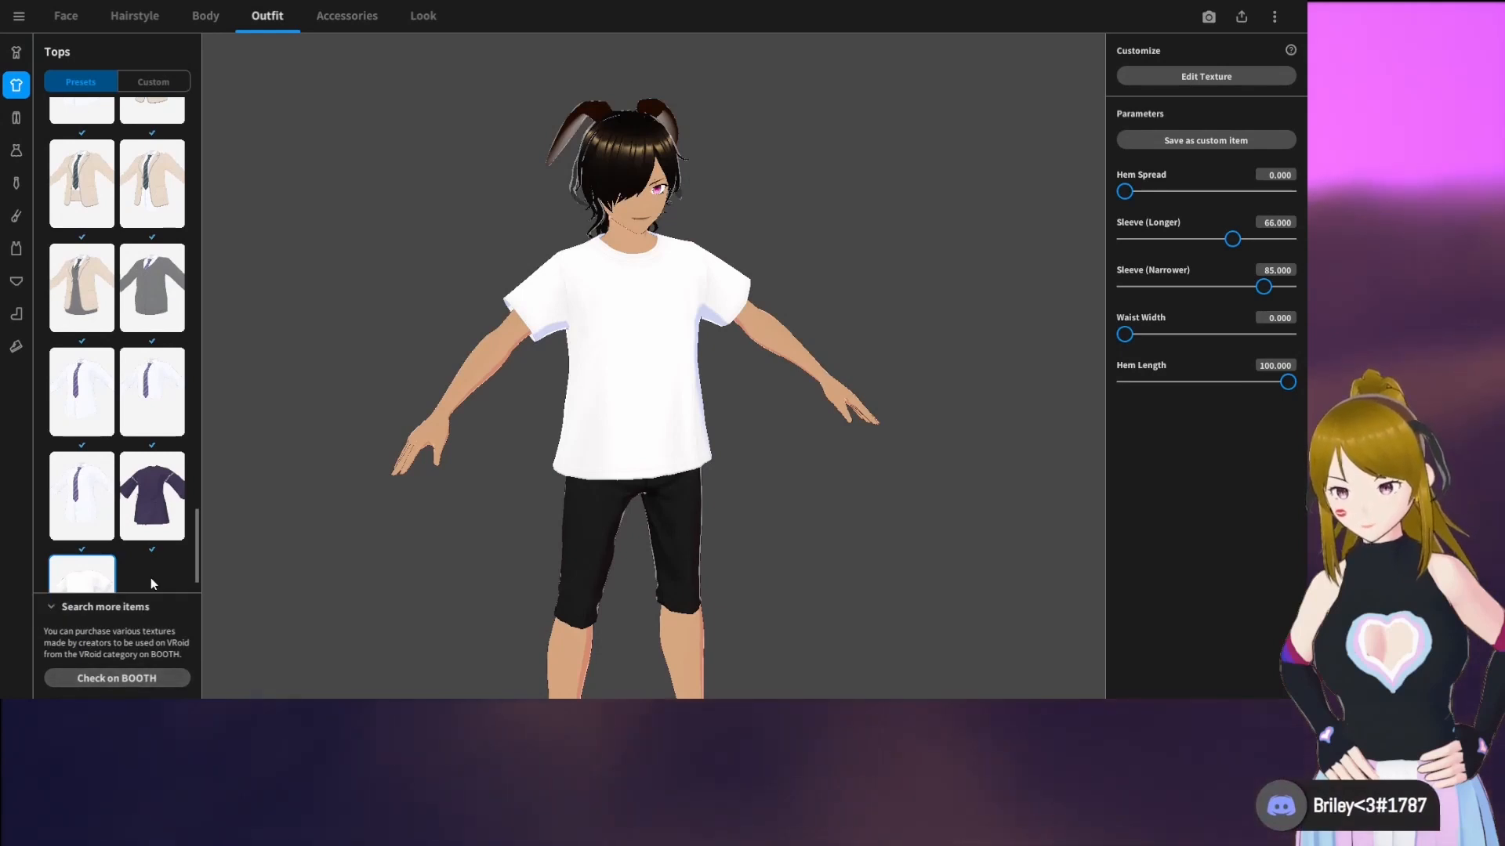
click(52, 605)
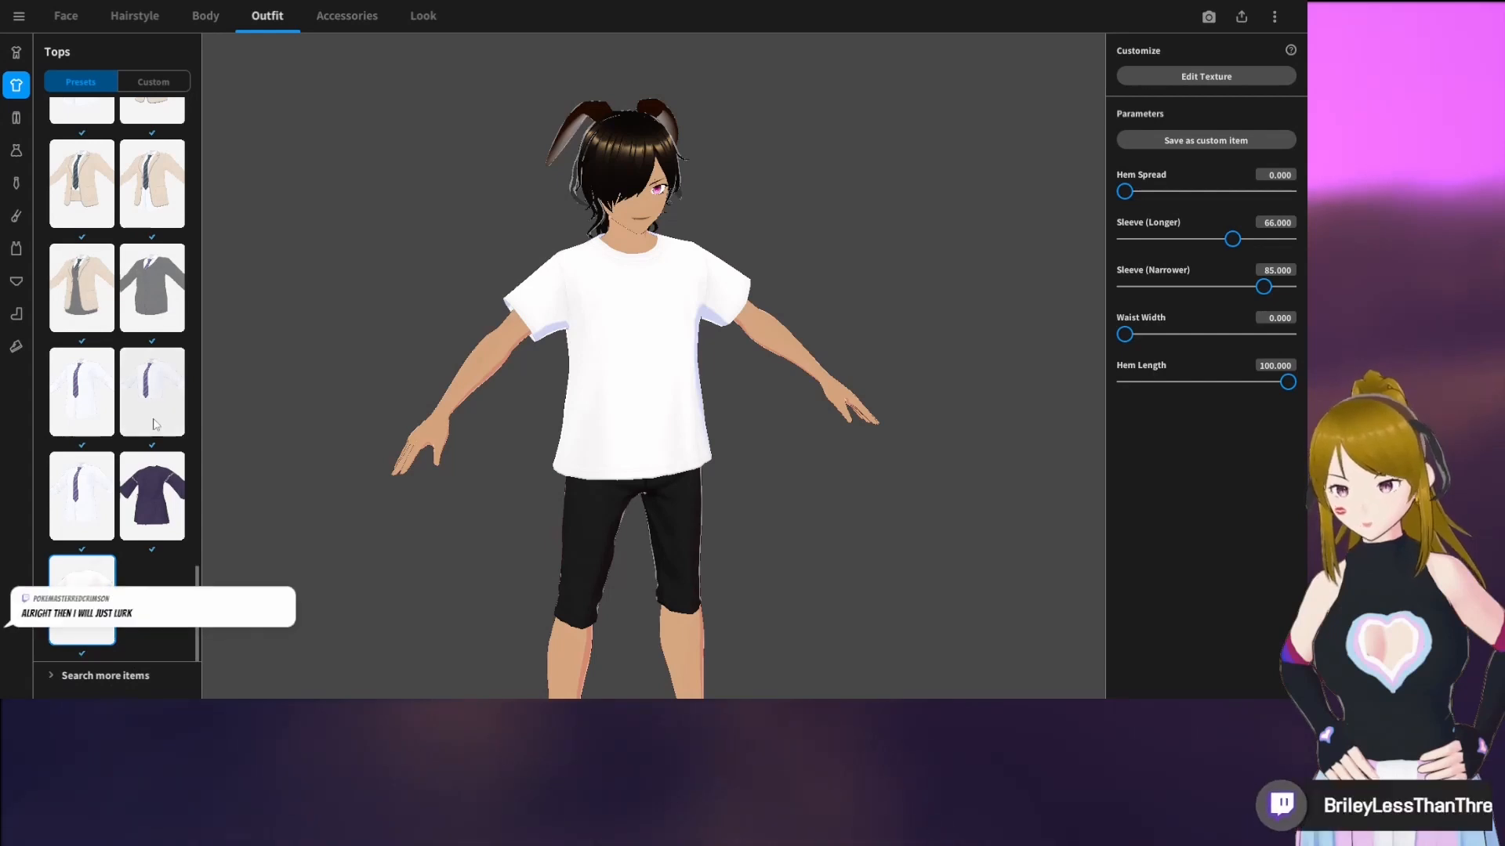
scroll(151, 439, up, 2)
scroll(155, 424, down, 2)
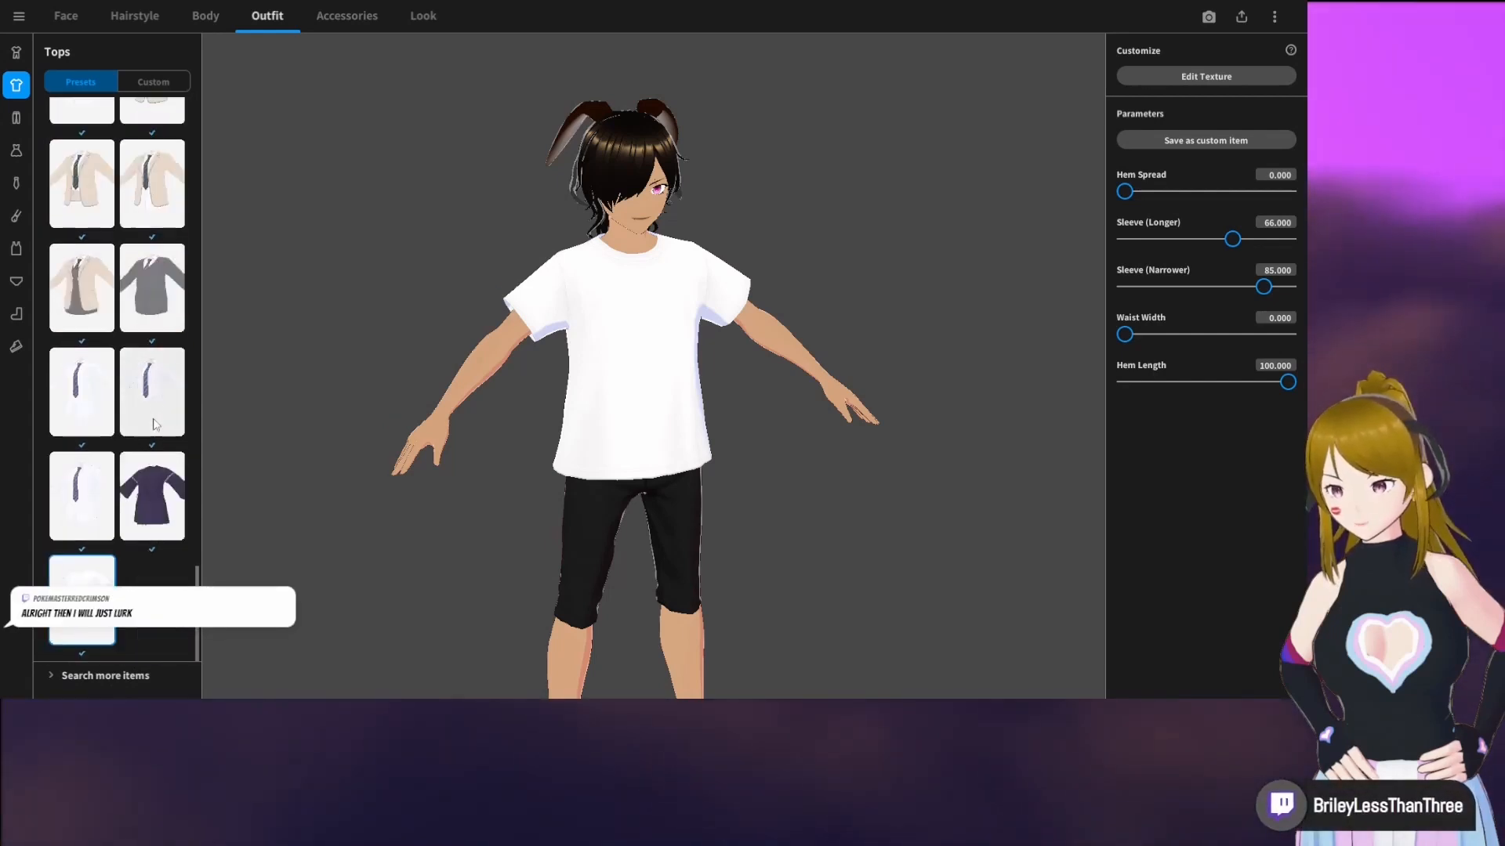
click(16, 52)
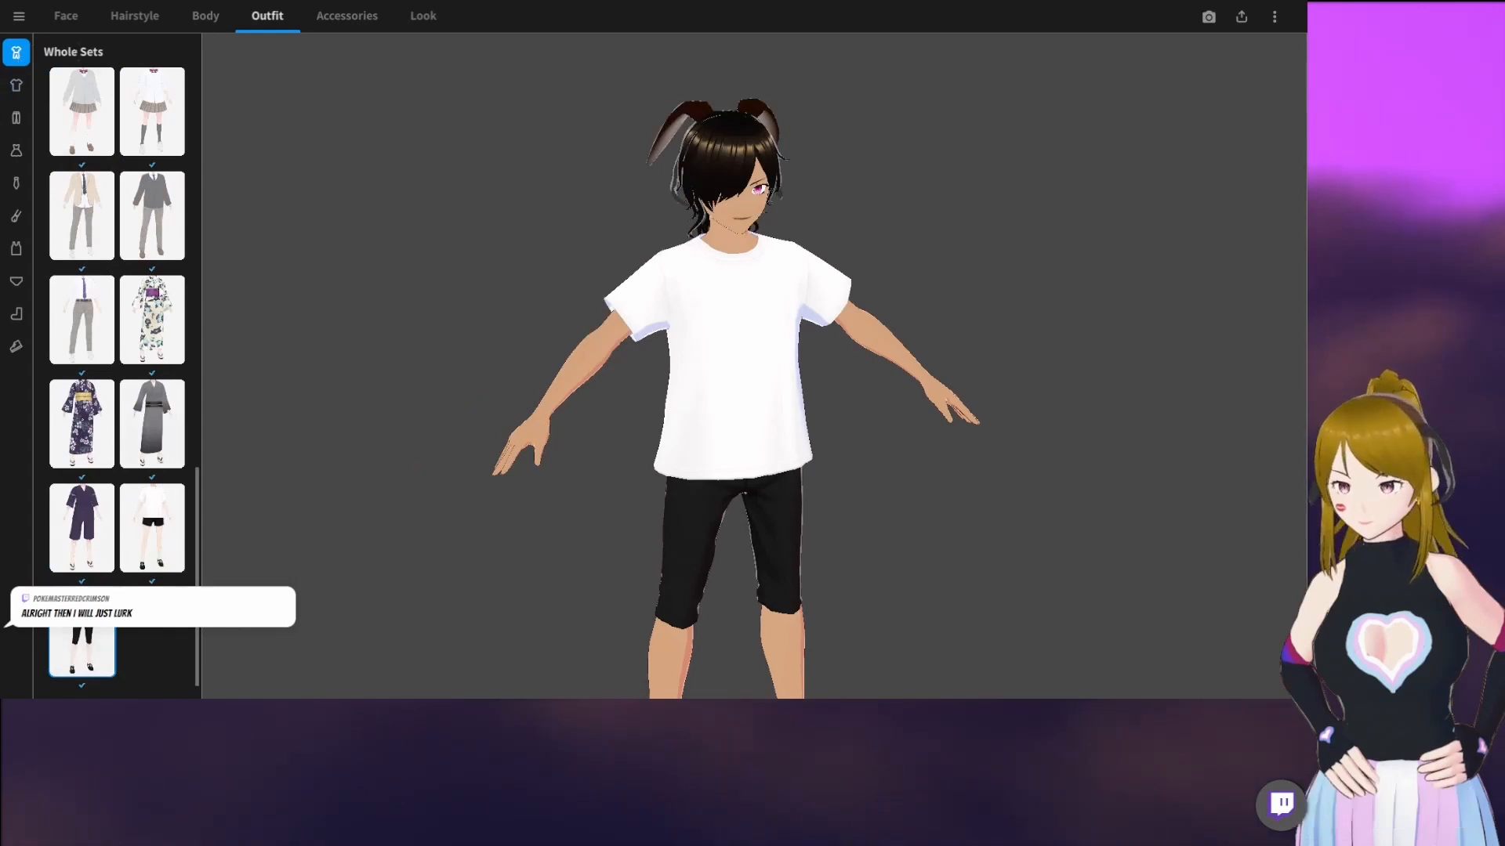
Dress the avatar in the custom cropped black hoodie with straps and pink details, and view it from an angle
click(14, 89)
click(160, 83)
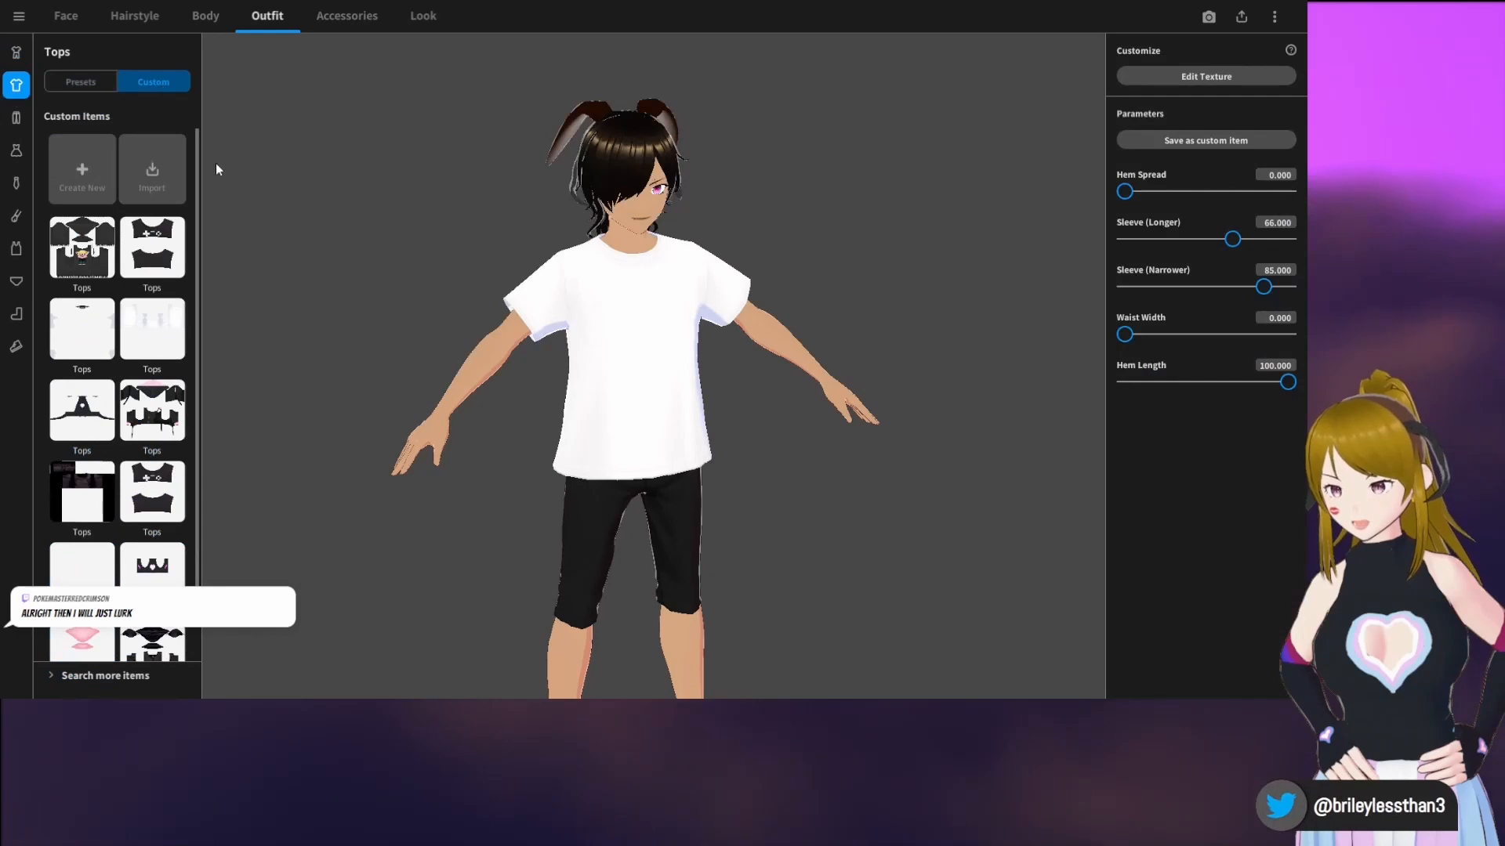
scroll(171, 320, down, 1)
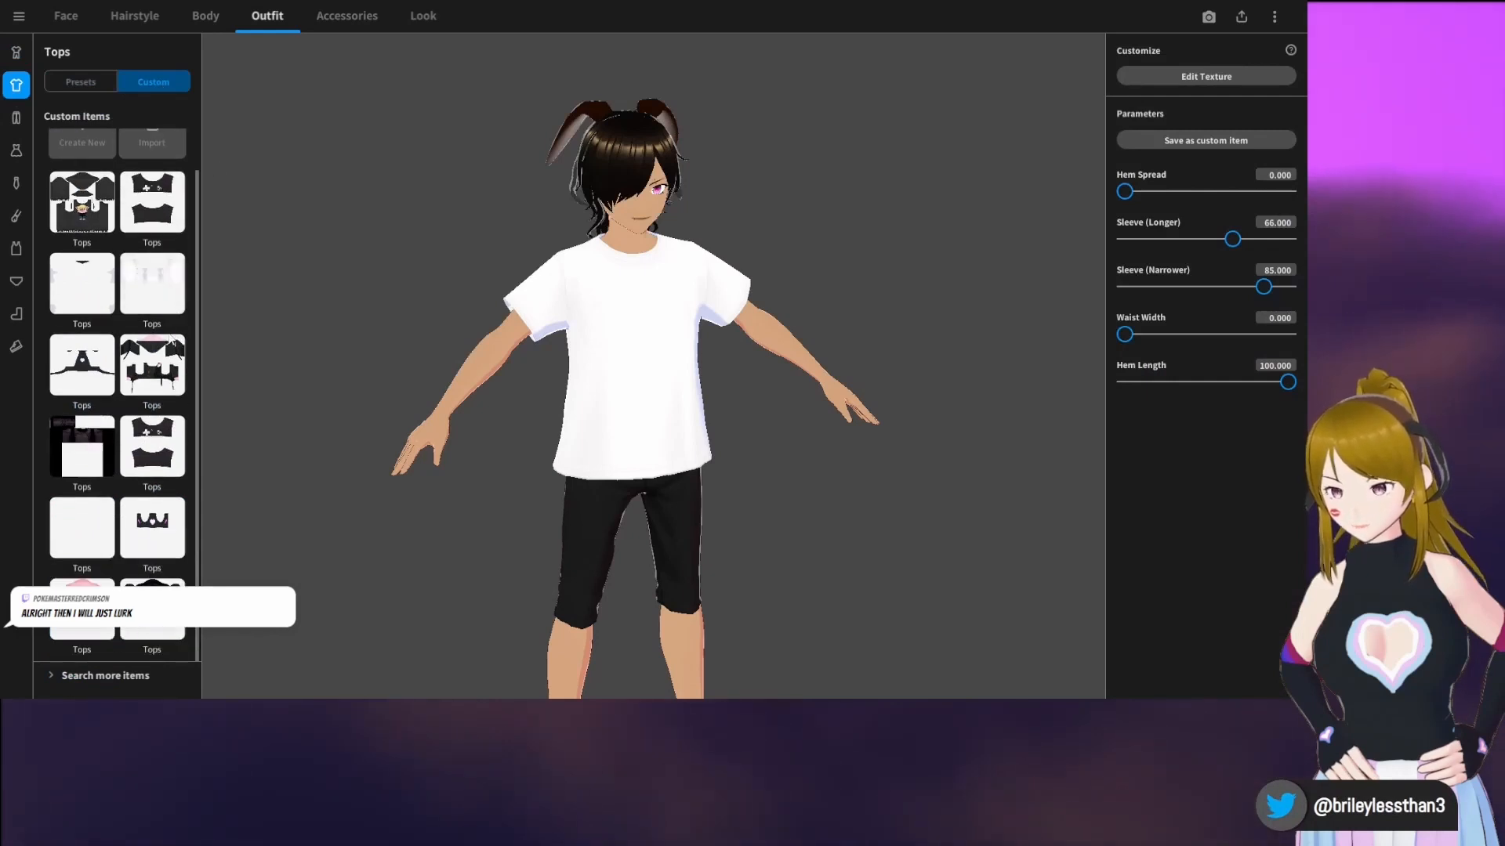
click(177, 374)
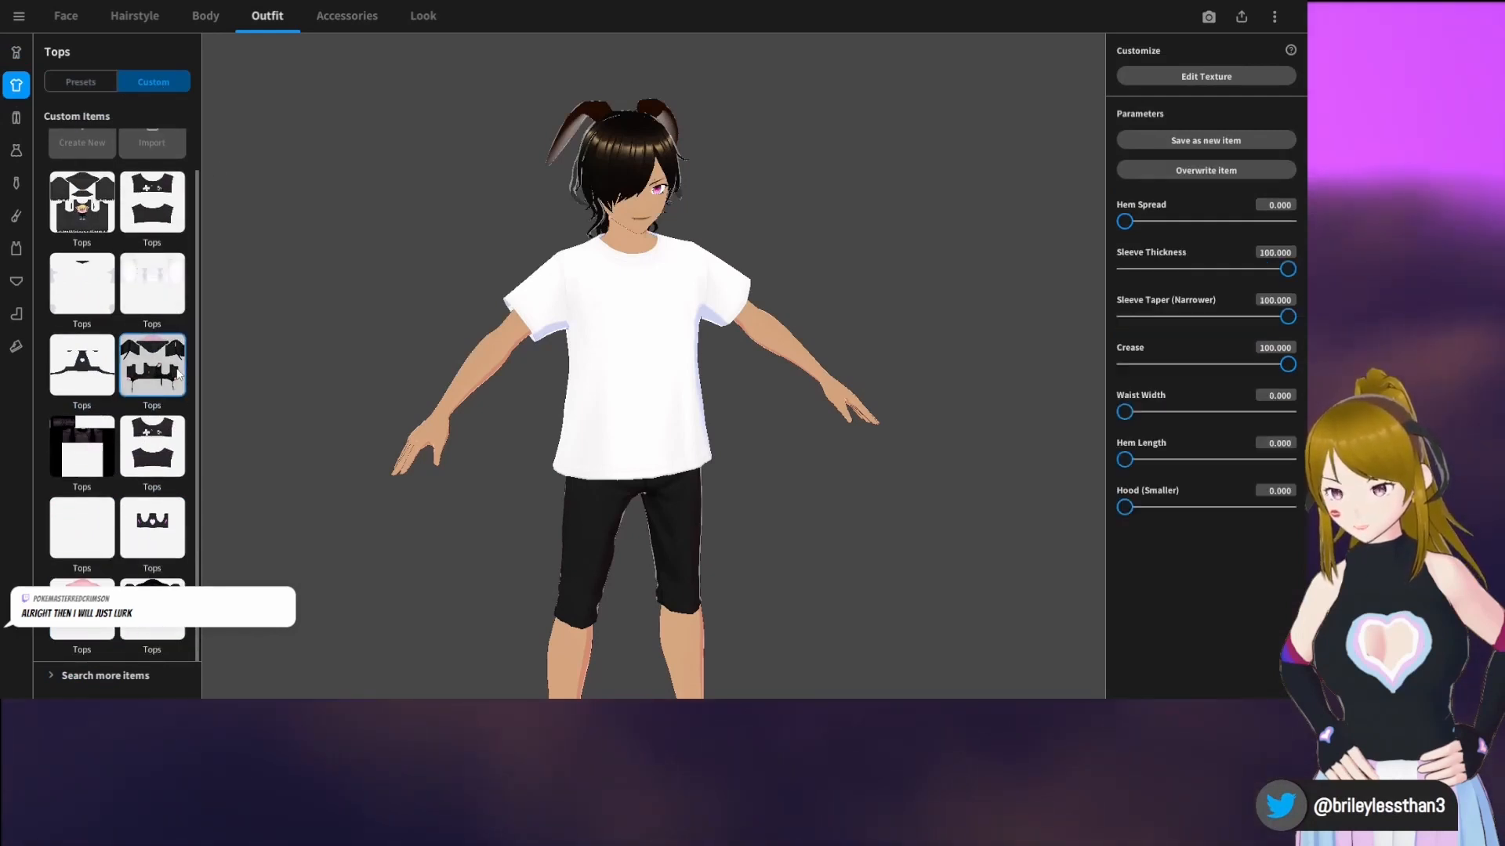
drag(433, 356, 630, 322)
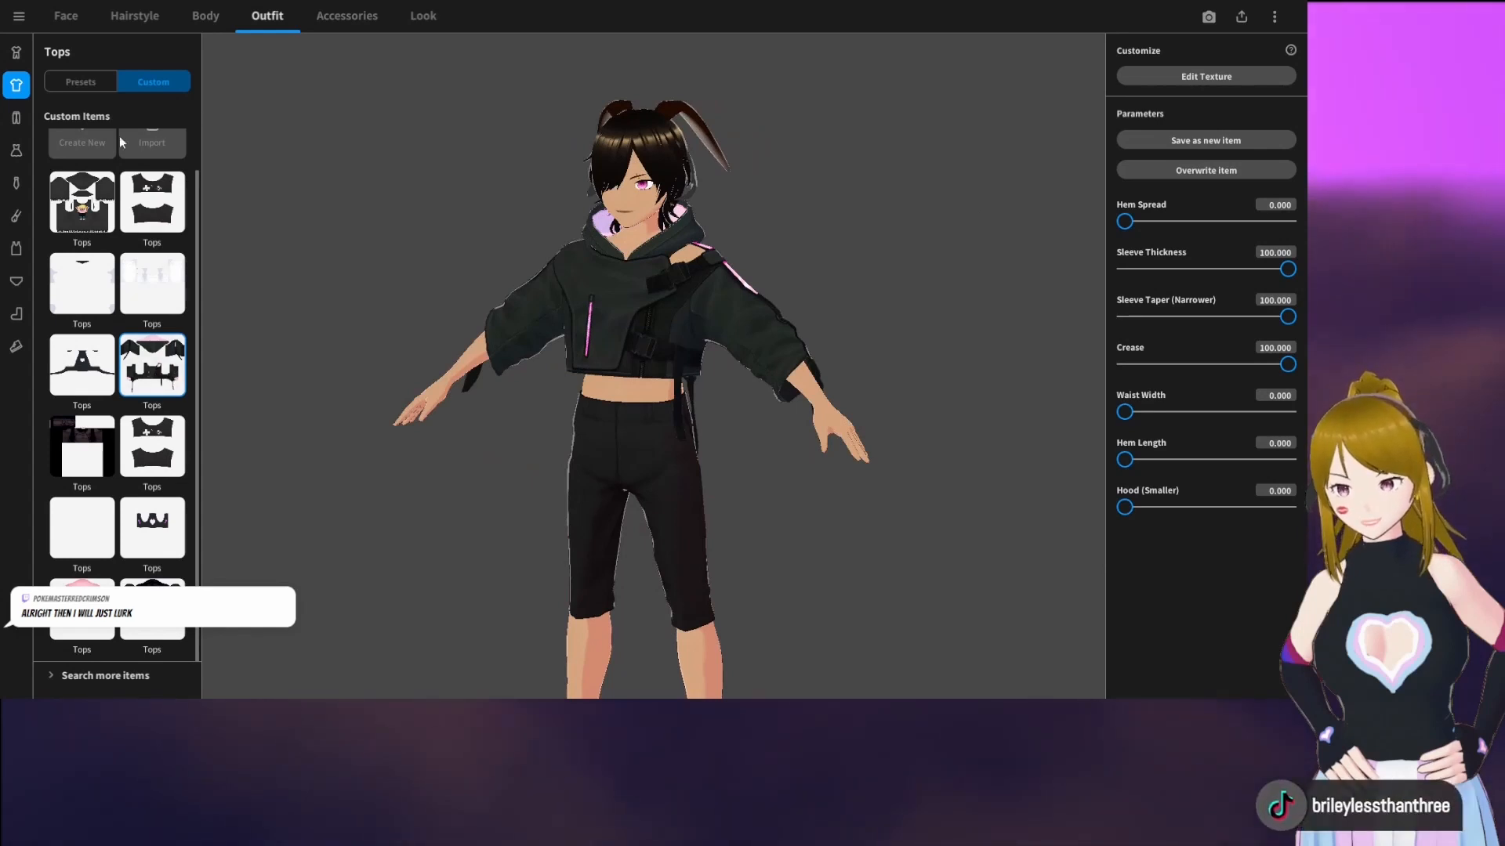
Check the templates available for creating a new custom top, such as the Hoodie template
click(78, 143)
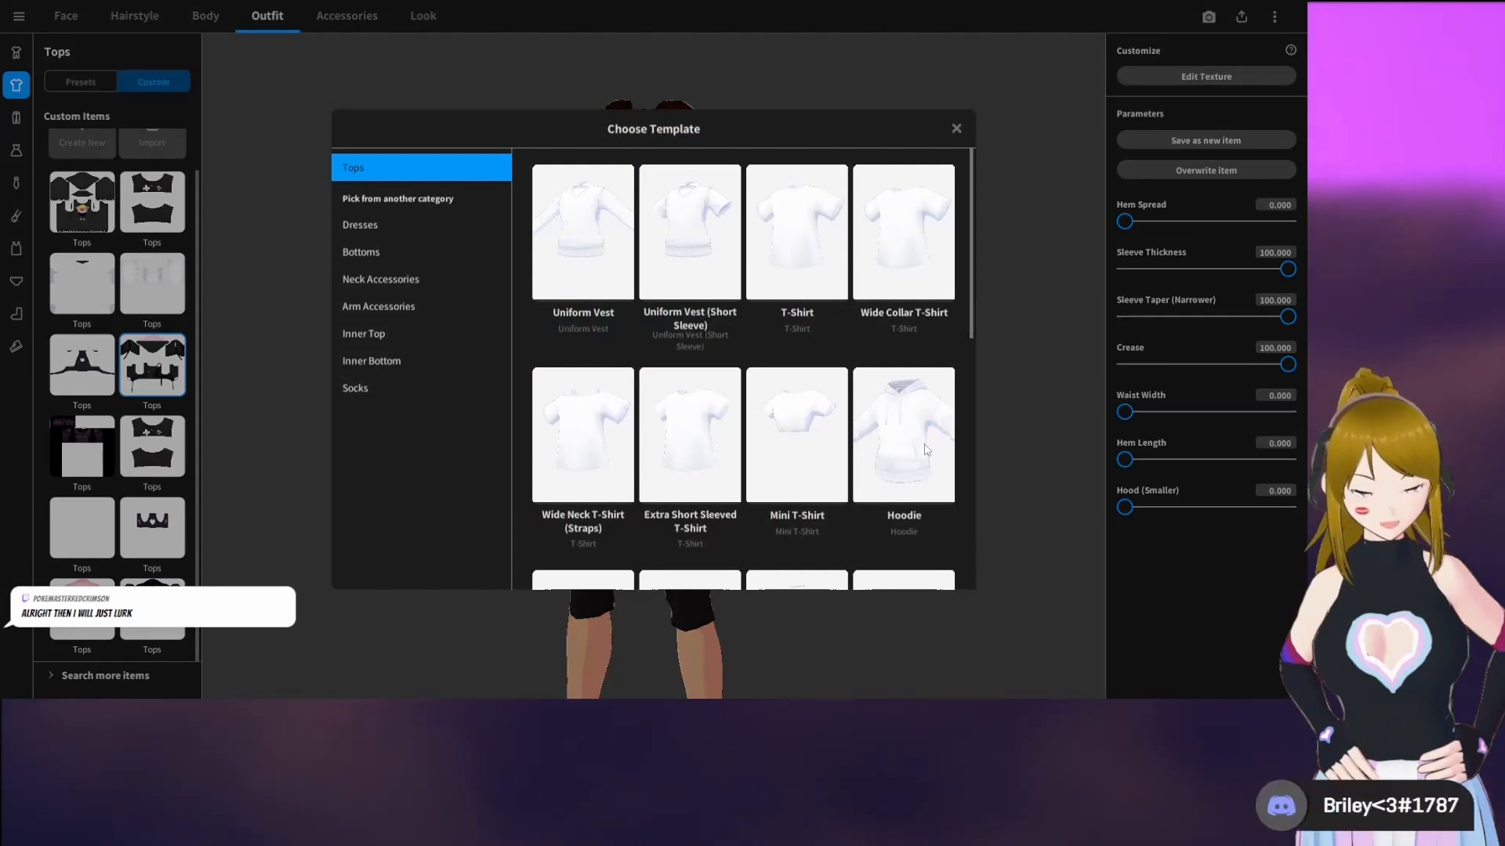
click(957, 129)
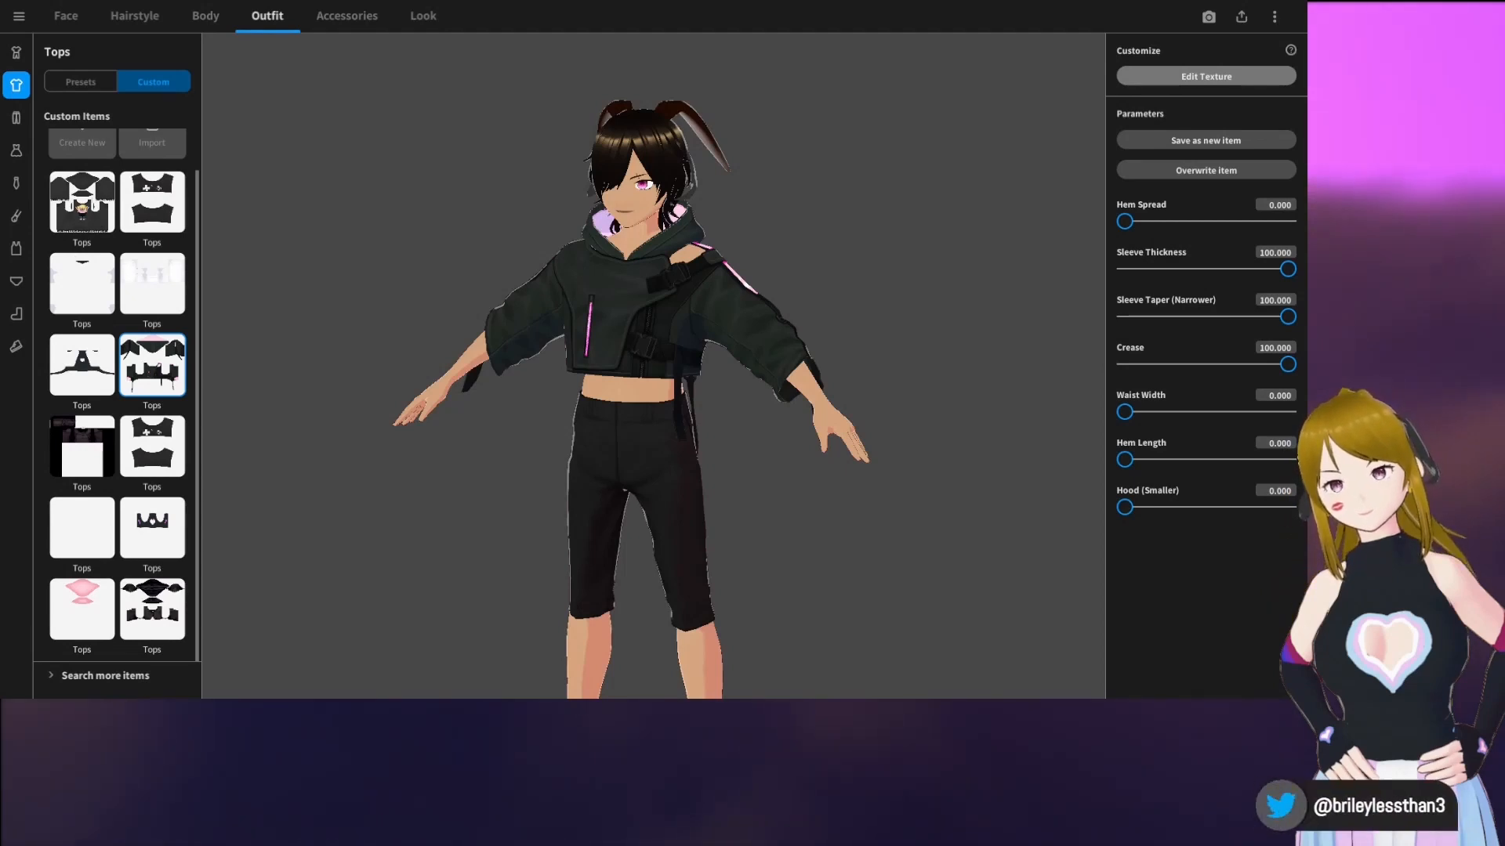
Toggle the hoodie's default skin mask layer off and on, and add a layer to paint in black #000000 at brush width 131
click(1206, 76)
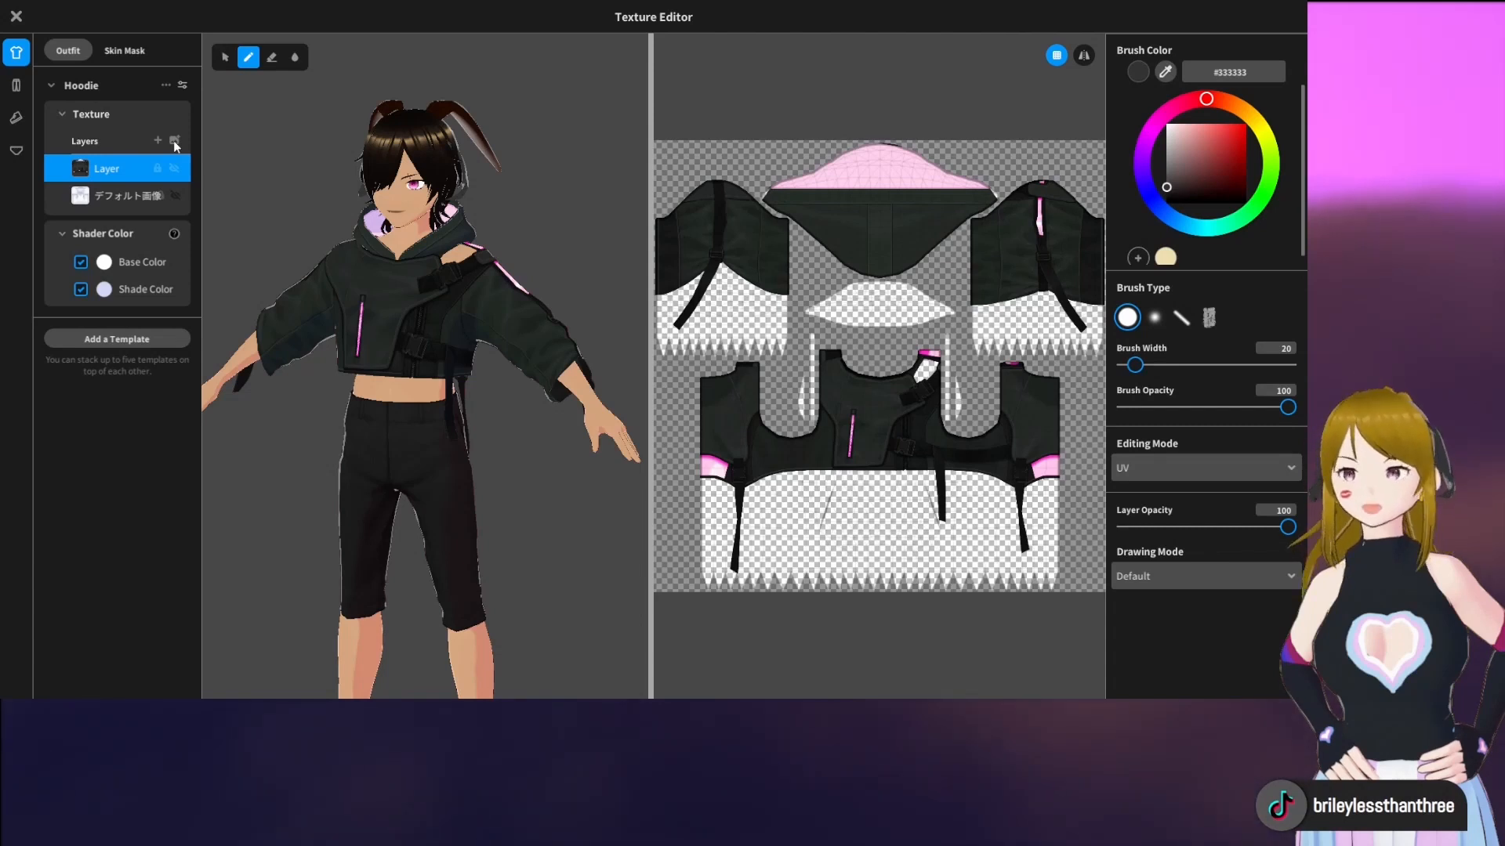
click(130, 53)
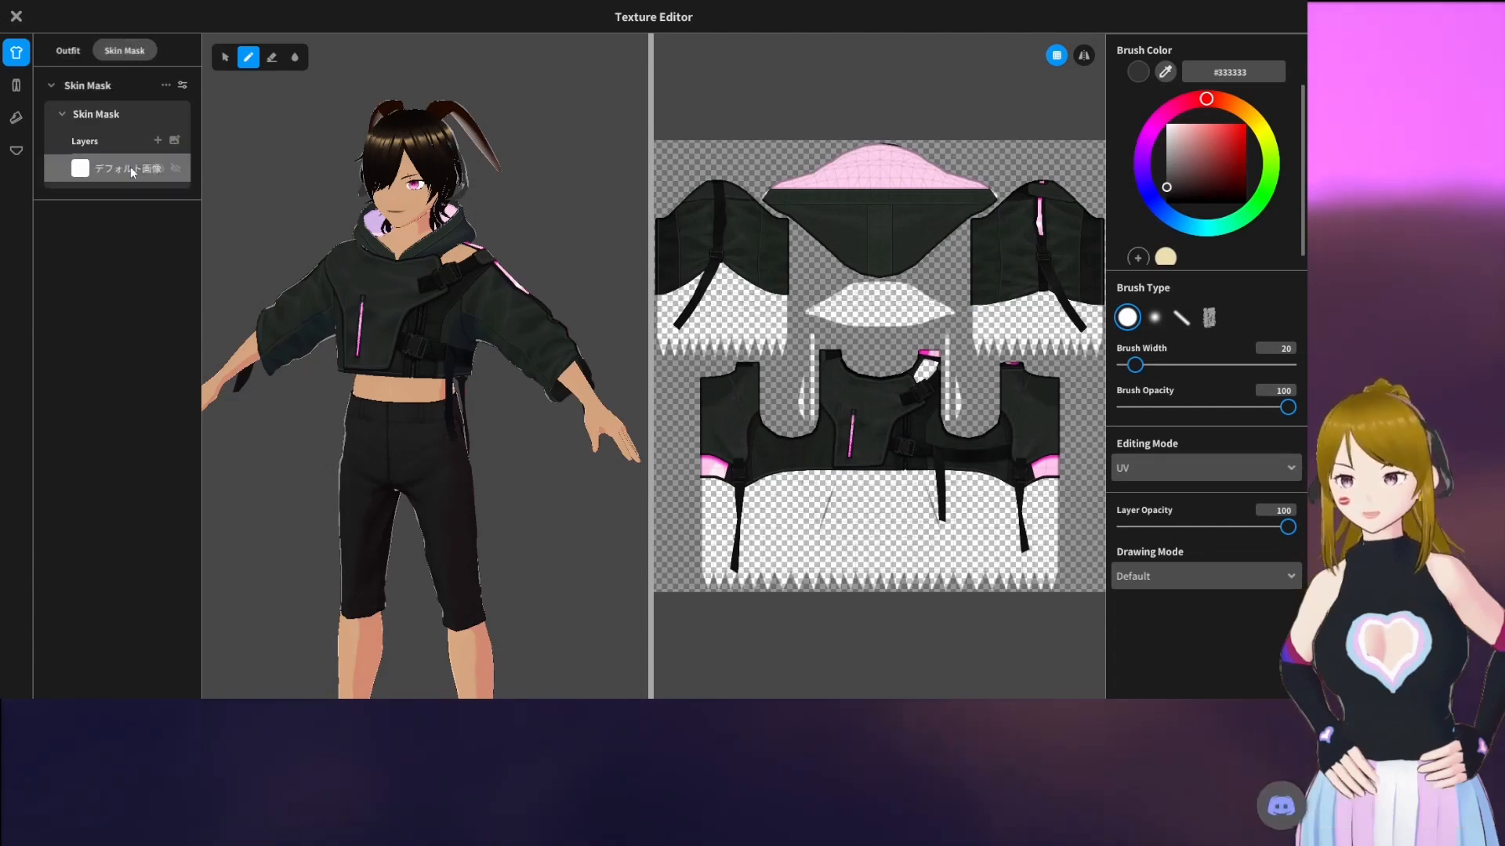
click(176, 169)
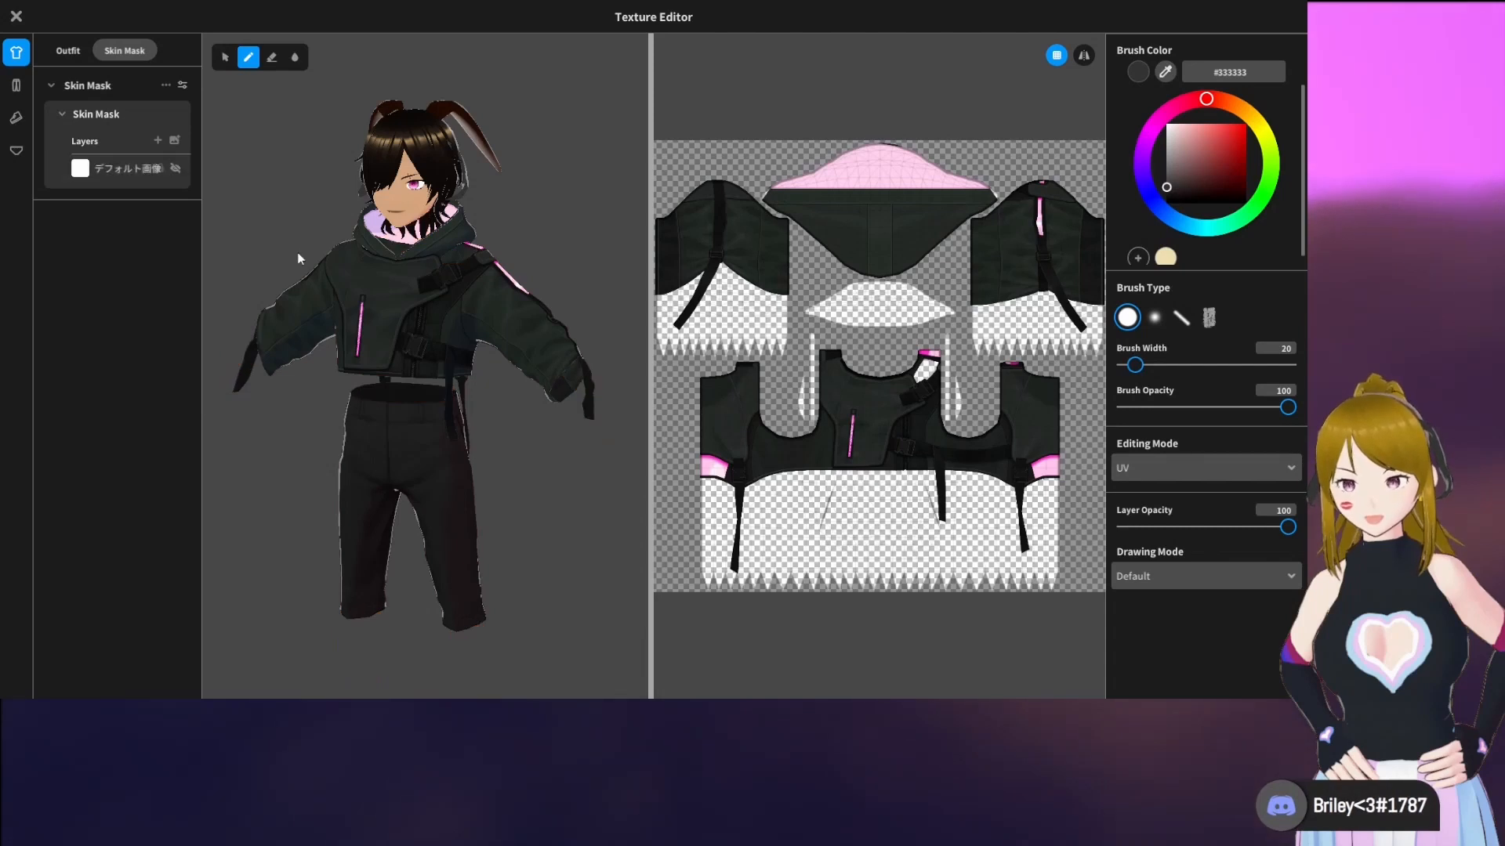
right_drag(300, 259, 351, 251)
click(178, 167)
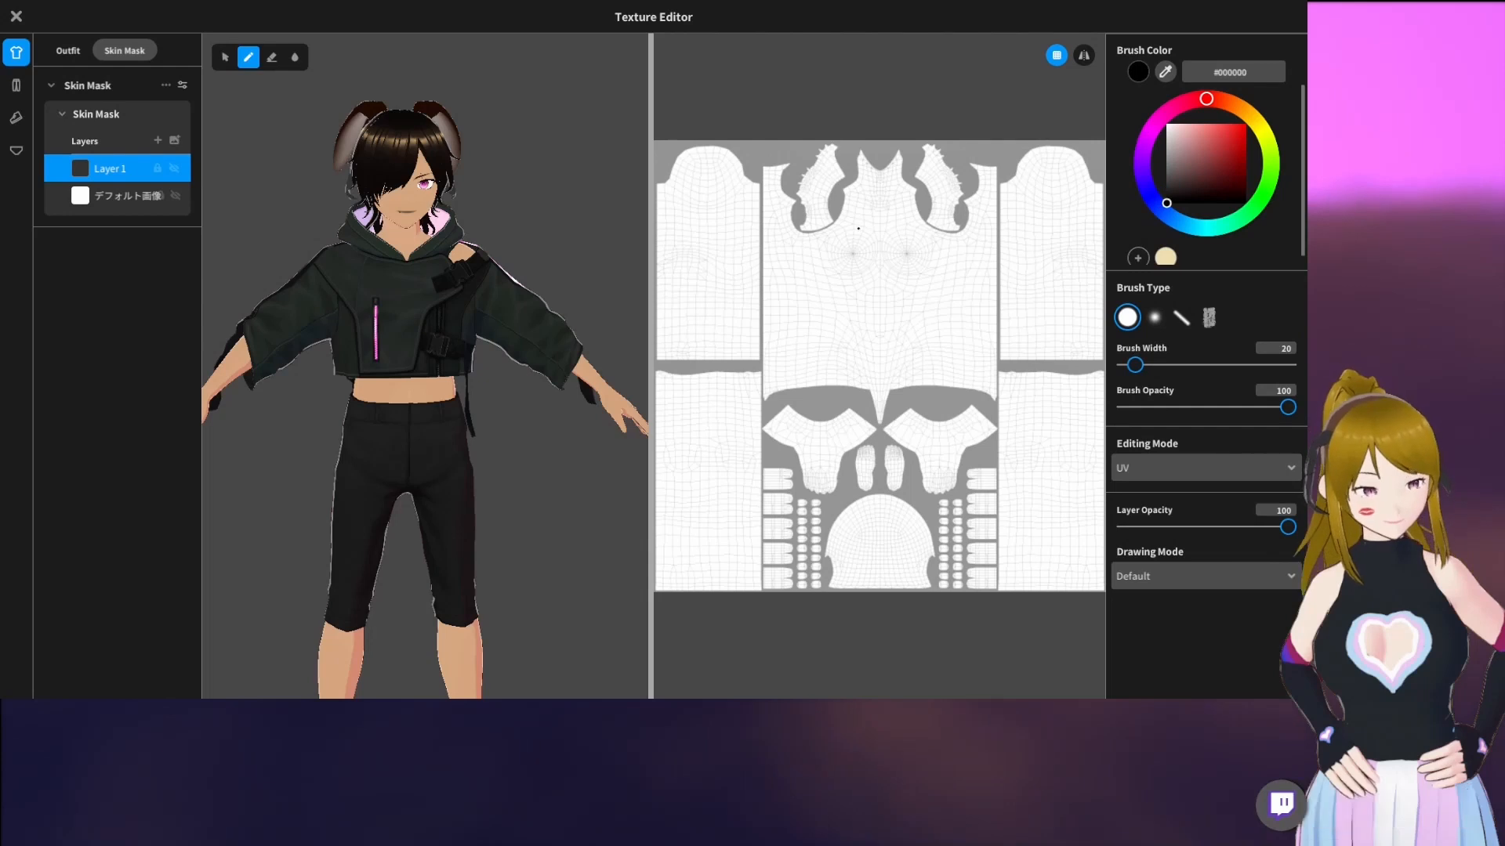
drag(1159, 365, 1193, 366)
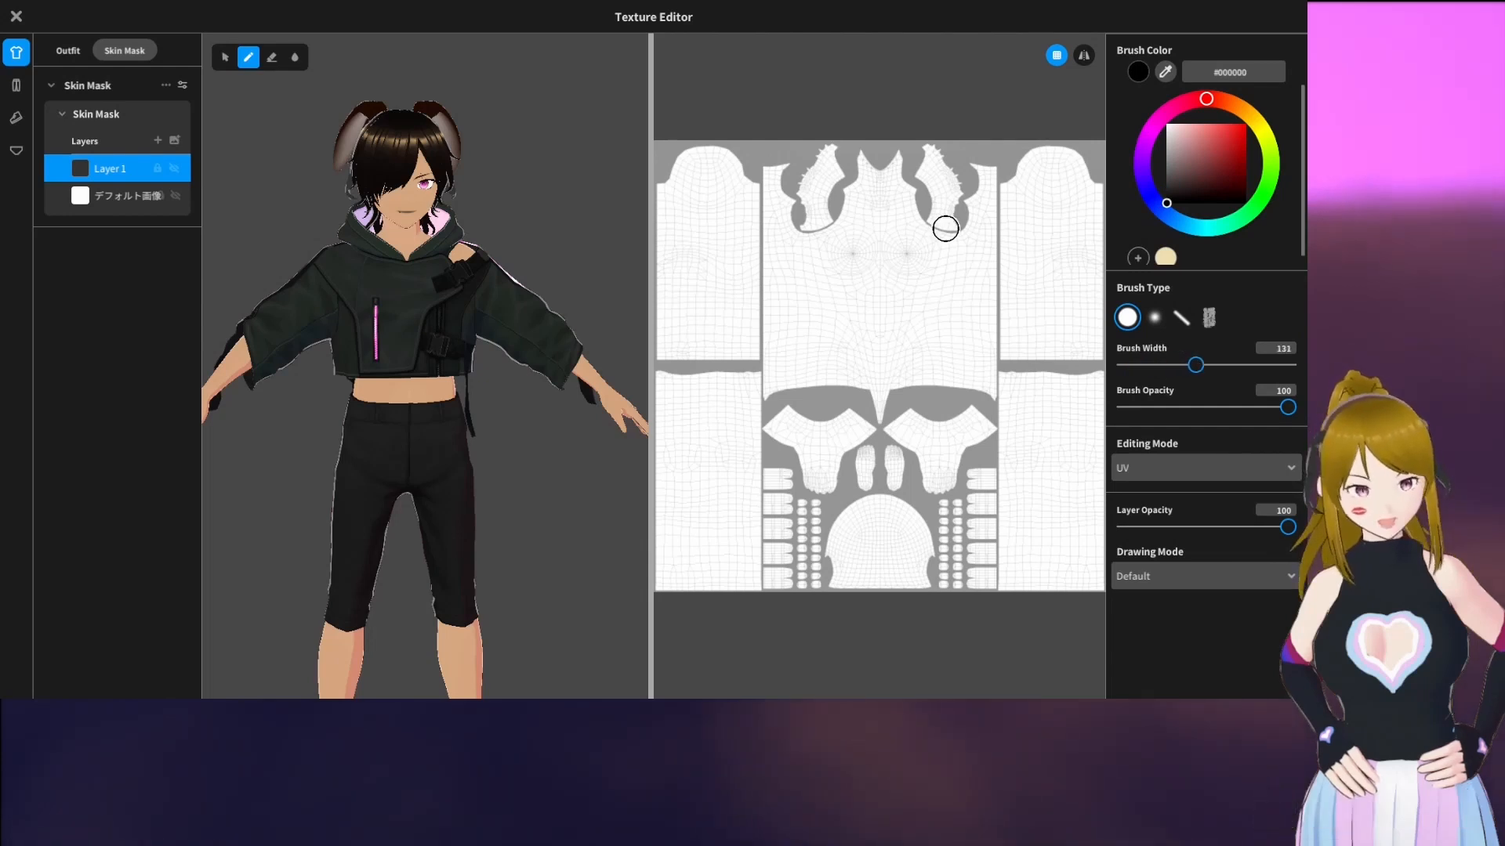
Try painting the skin mask black over the chest and both shoulders on the new layer, and undo the strokes
mouse_move(464, 254)
mouse_down()
mouse_move(353, 259)
mouse_move(468, 275)
mouse_move(407, 284)
mouse_move(444, 319)
mouse_move(374, 345)
mouse_move(423, 343)
mouse_move(332, 285)
mouse_move(352, 305)
mouse_up()
right_drag(351, 305, 254, 300)
mouse_move(540, 292)
right_down()
mouse_move(457, 282)
mouse_move(537, 288)
mouse_move(564, 353)
mouse_move(561, 295)
right_up()
right_drag(369, 286, 396, 304)
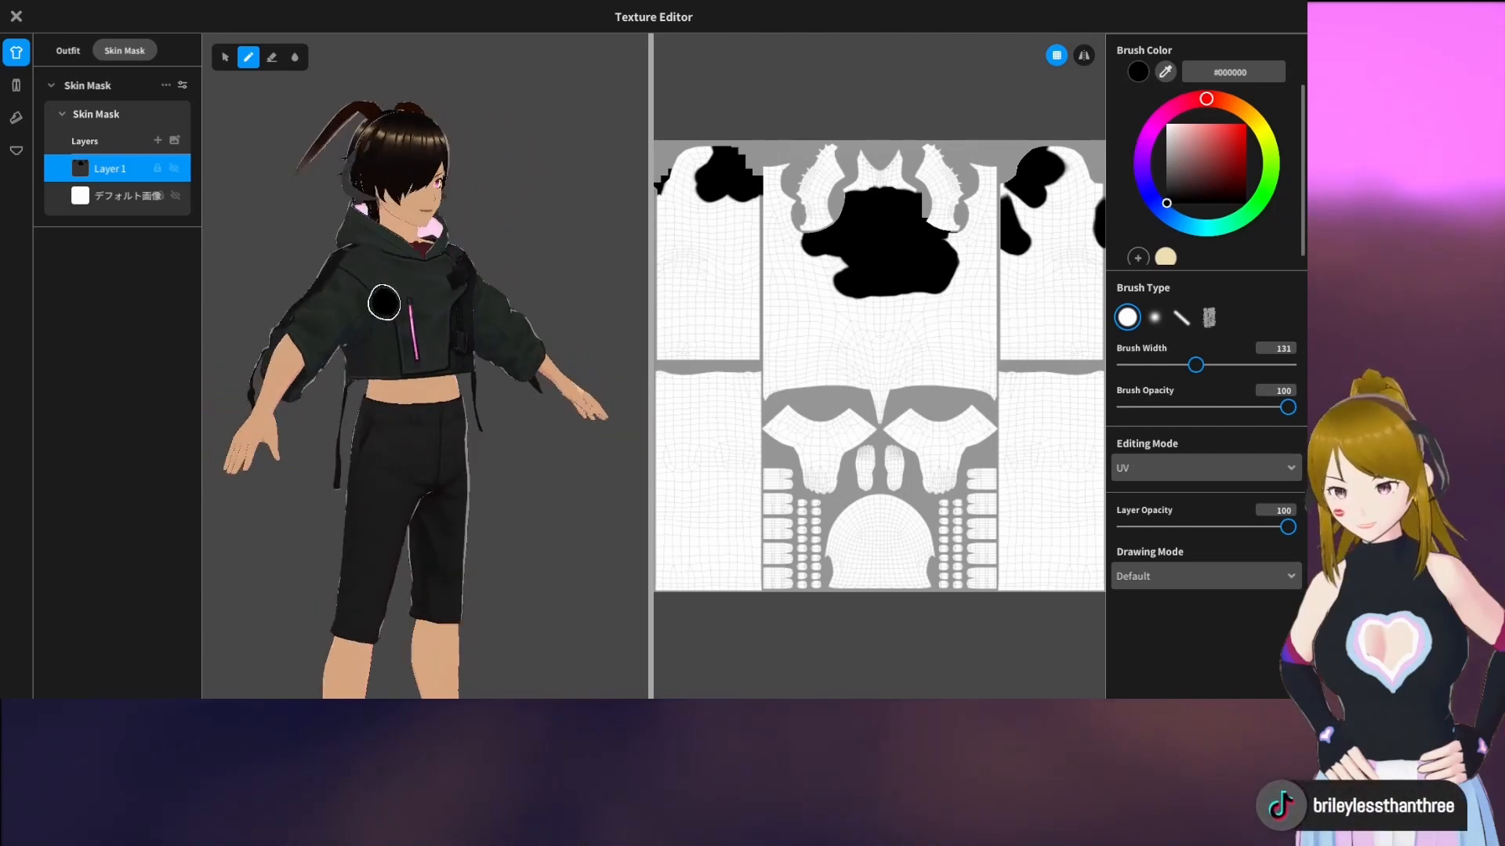
right_drag(572, 267, 510, 265)
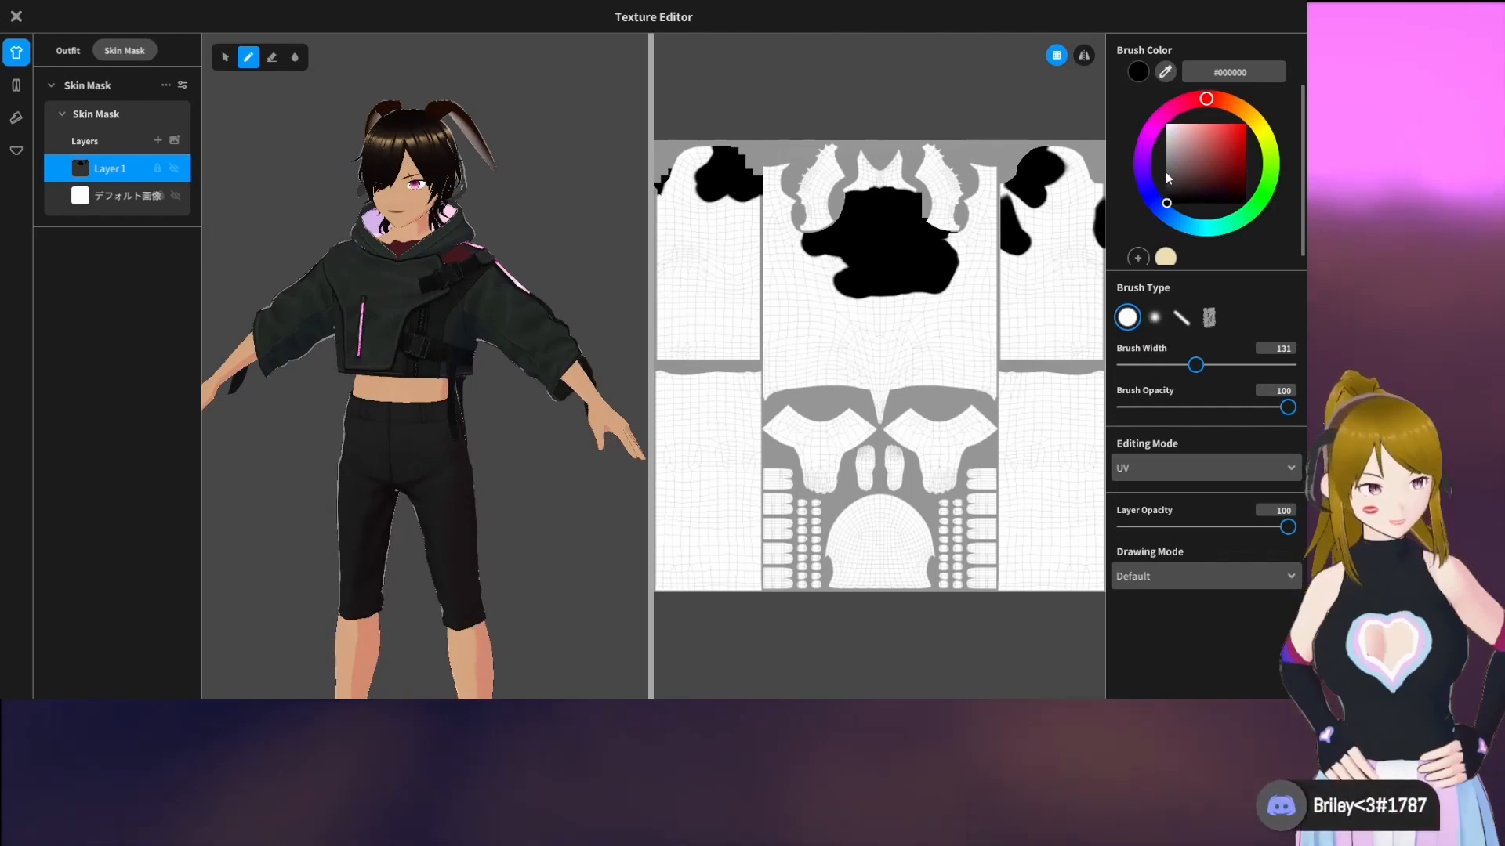
click(1162, 118)
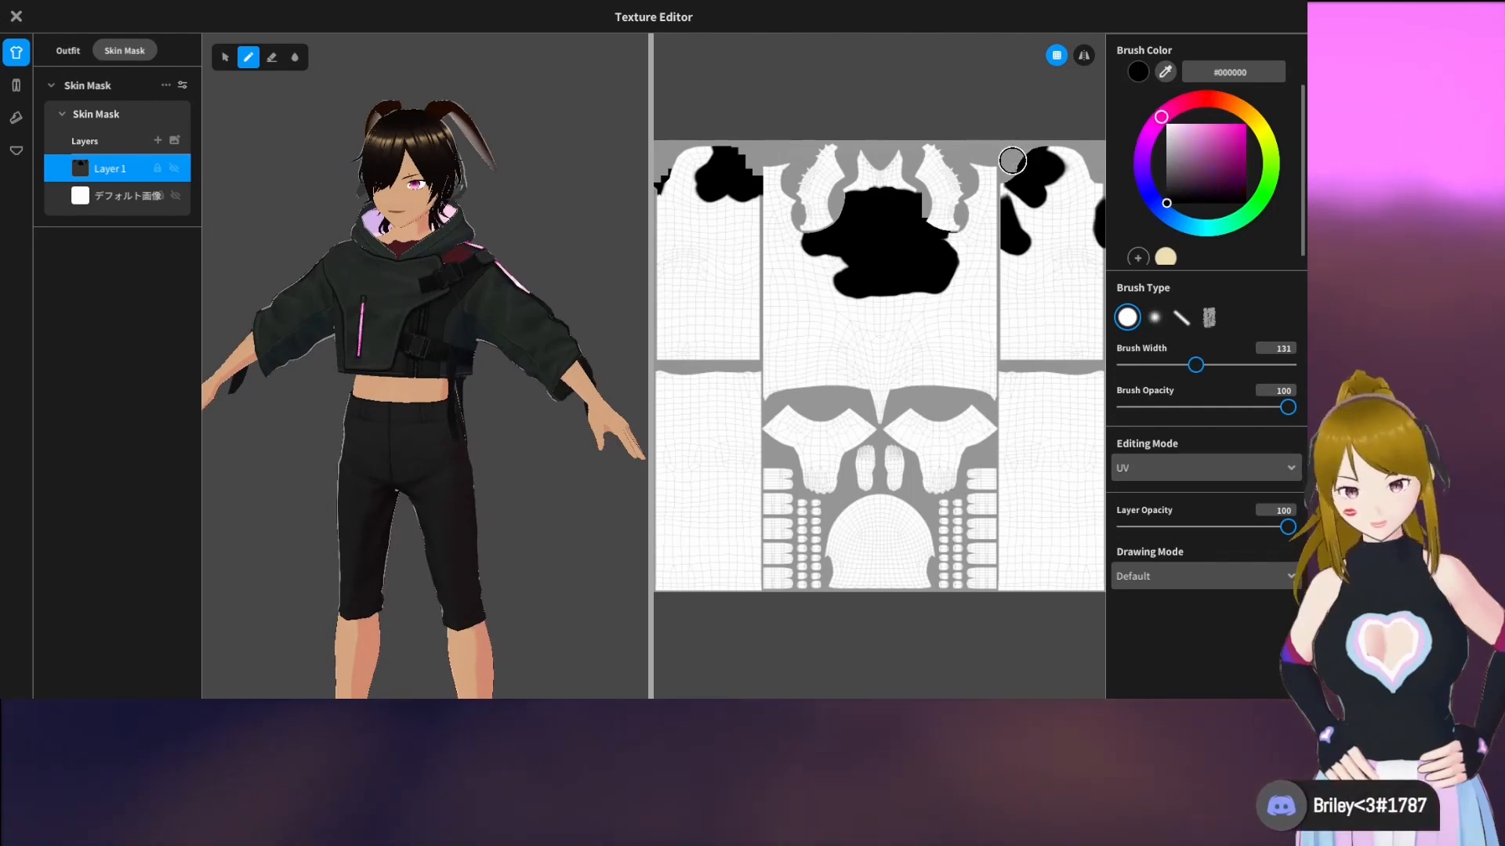
key(ctrl+z)
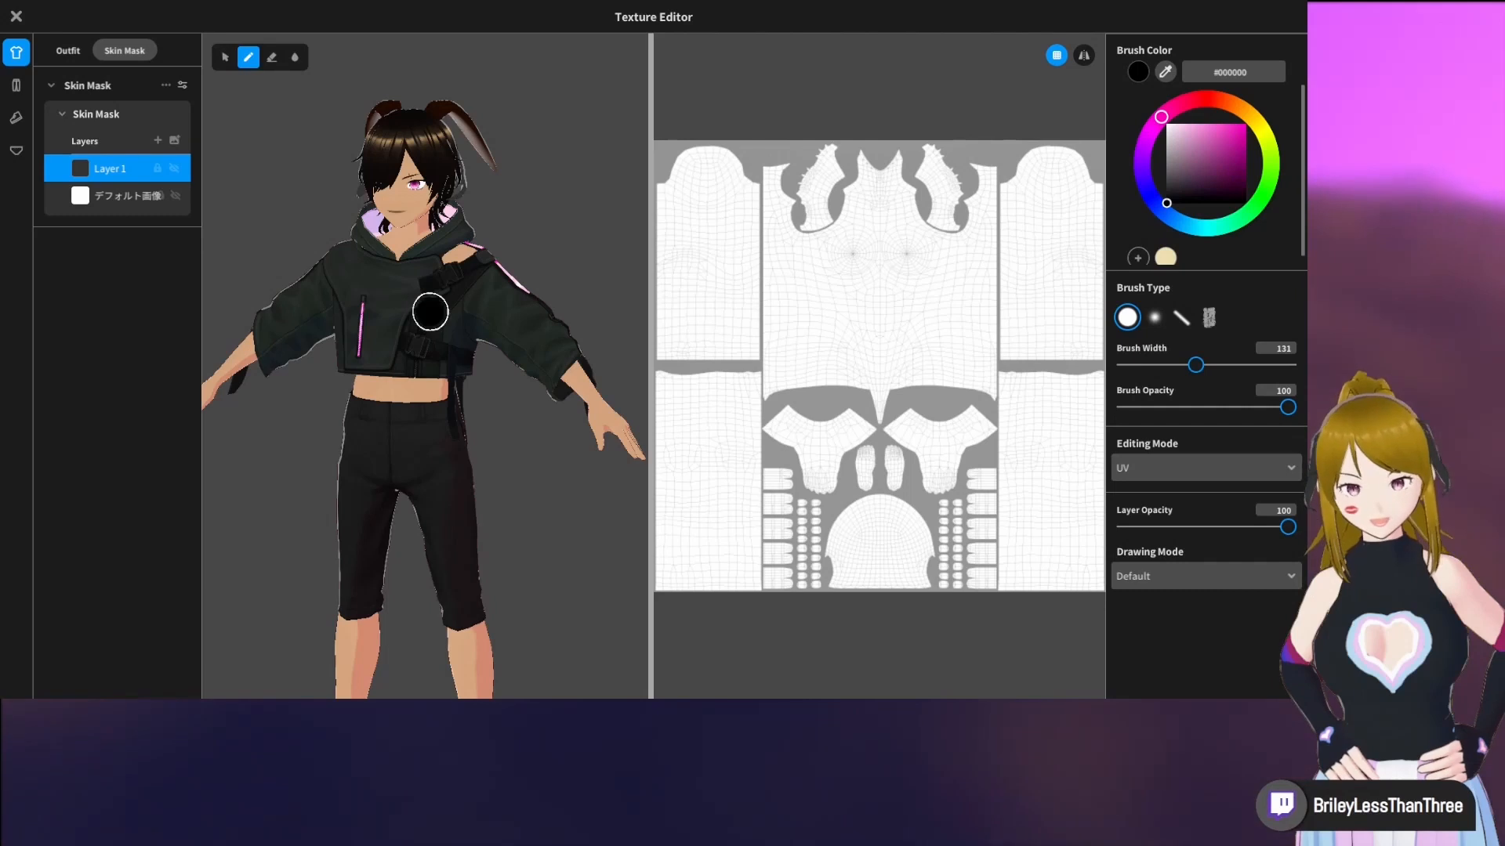
Paint the skin mask black over the chest and the hoodie's covered shoulder and upper arm, and close the texture editor
mouse_move(419, 322)
mouse_down()
mouse_move(395, 327)
mouse_move(412, 332)
mouse_up()
mouse_move(411, 332)
right_down()
mouse_move(340, 339)
mouse_move(420, 336)
right_up()
mouse_move(421, 335)
mouse_down()
mouse_move(436, 336)
mouse_move(372, 346)
mouse_move(394, 331)
mouse_move(360, 279)
mouse_move(345, 285)
mouse_up()
right_drag(345, 286, 384, 305)
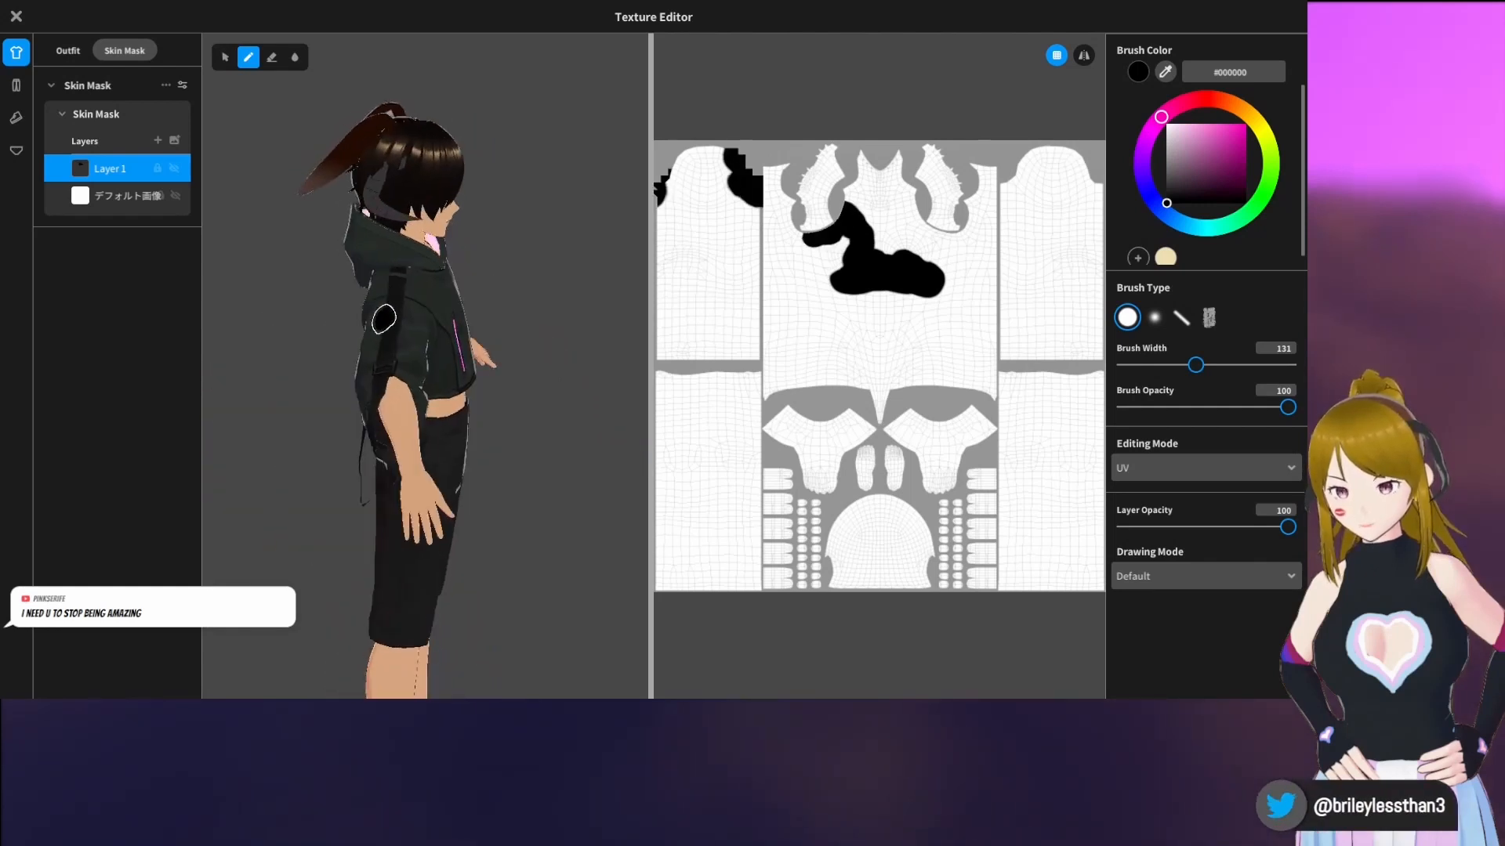
drag(386, 320, 411, 304)
mouse_move(411, 304)
right_down()
mouse_move(401, 233)
mouse_move(439, 229)
mouse_move(369, 276)
mouse_move(308, 270)
right_up()
right_drag(502, 290, 541, 289)
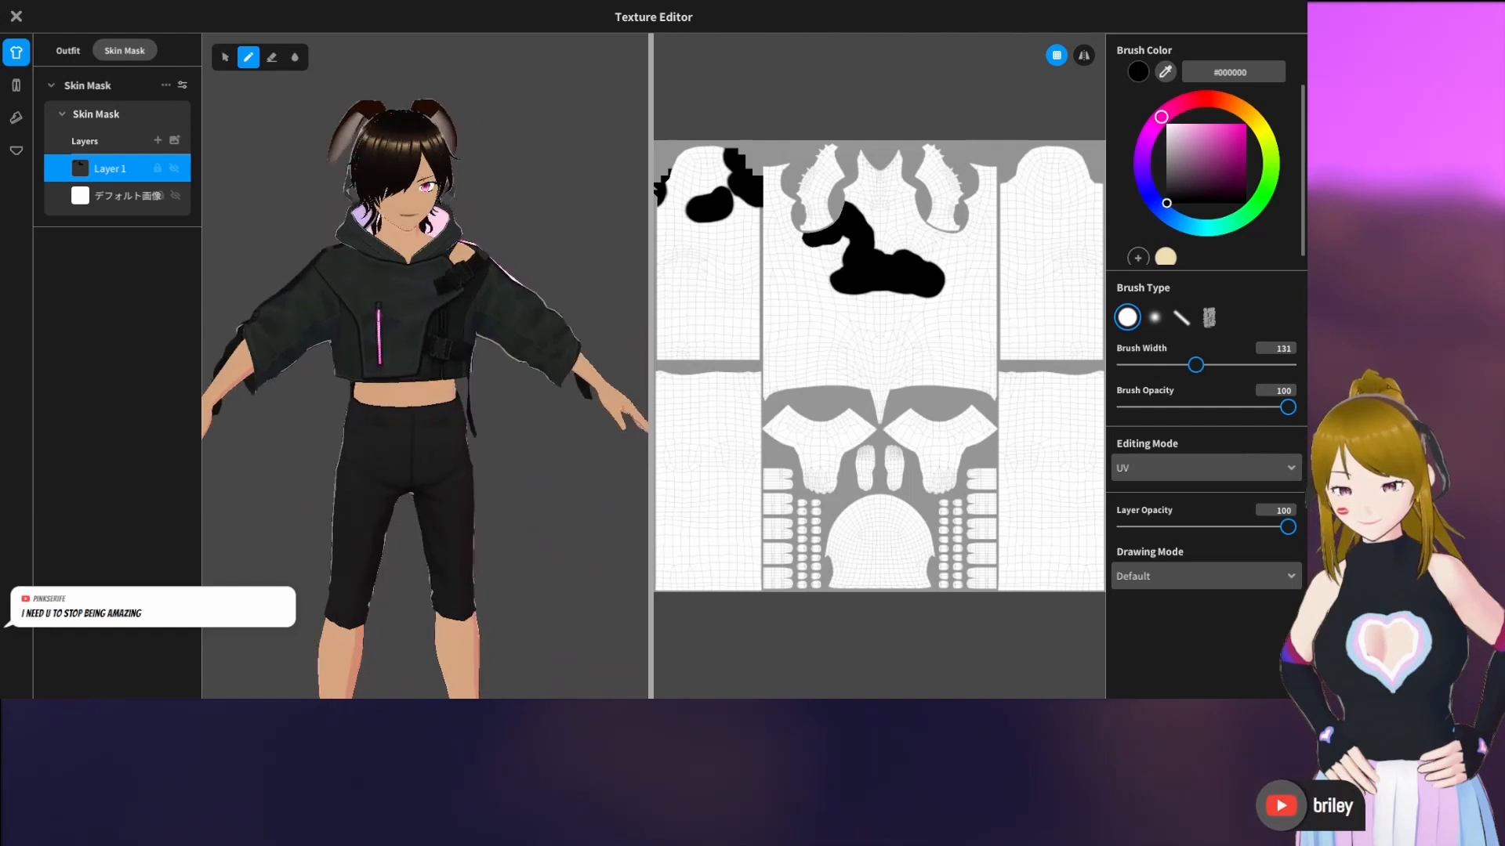
click(16, 16)
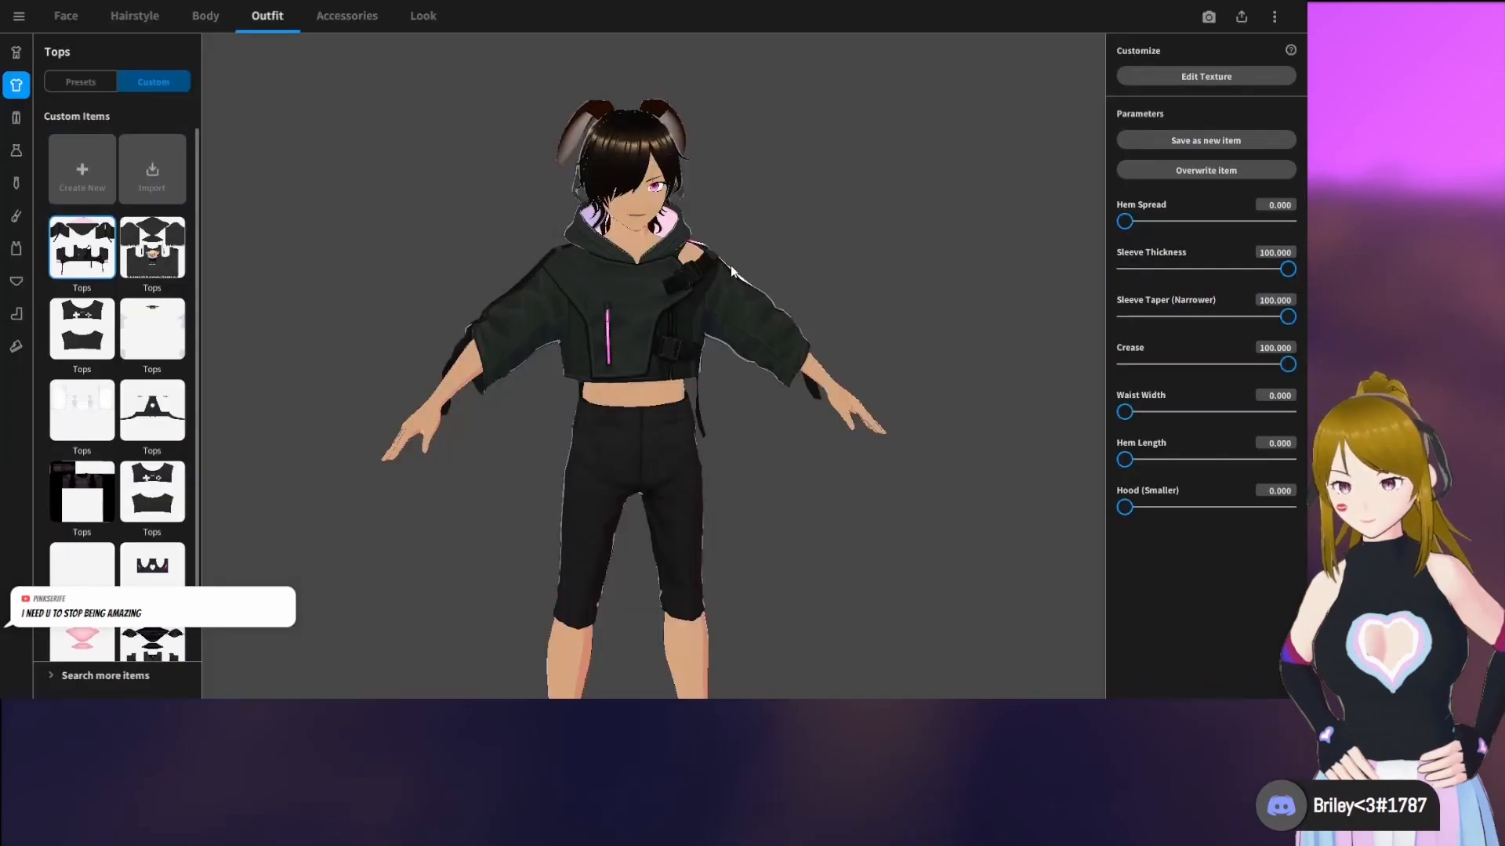
drag(731, 271, 754, 348)
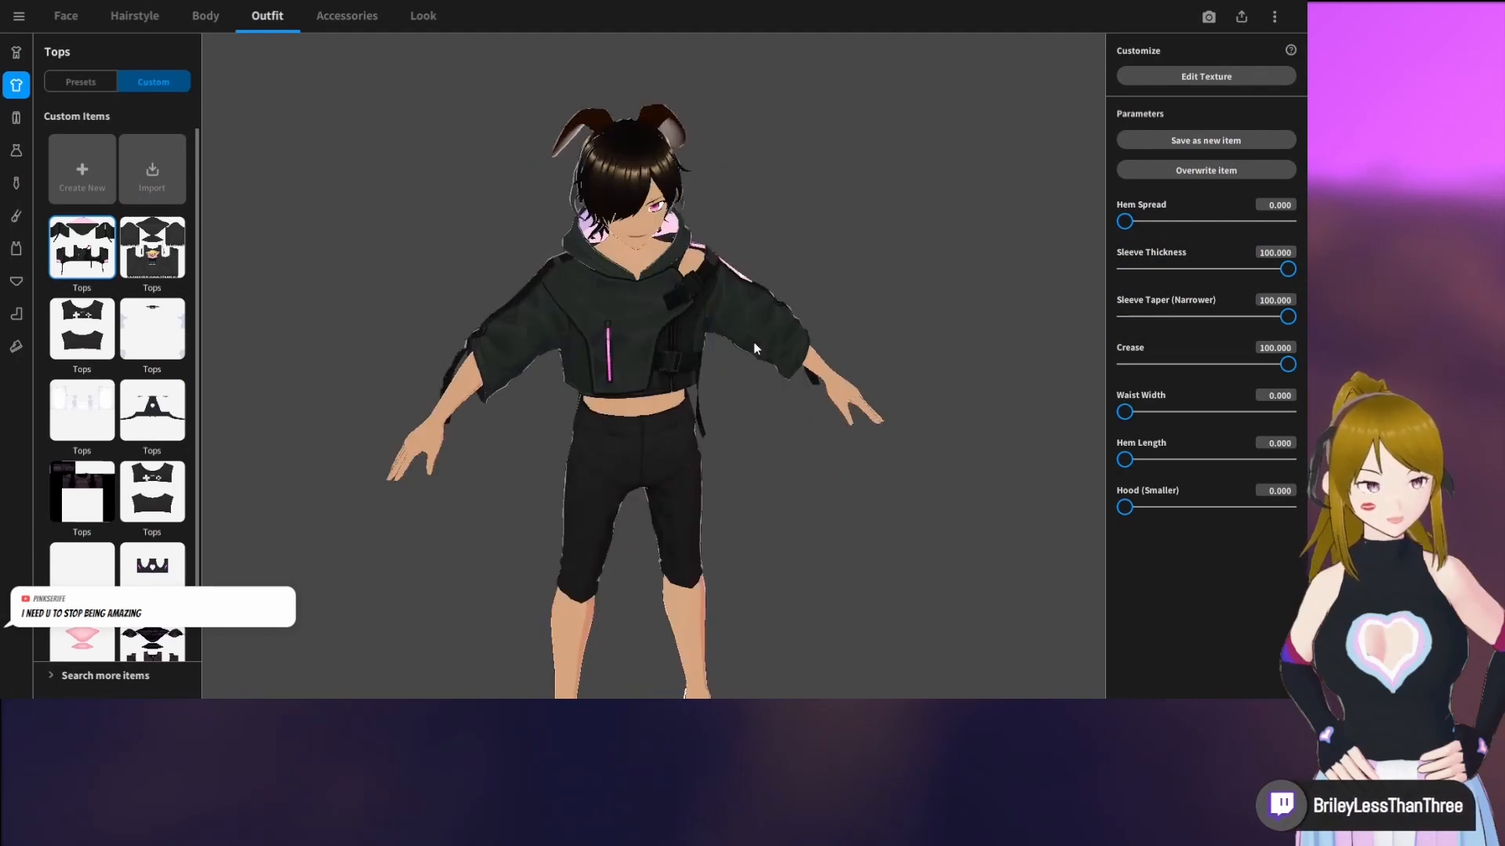
Try on the custom pastel pleated skirt, replace it with the custom black strapped skirt, and view the full outfit
click(17, 118)
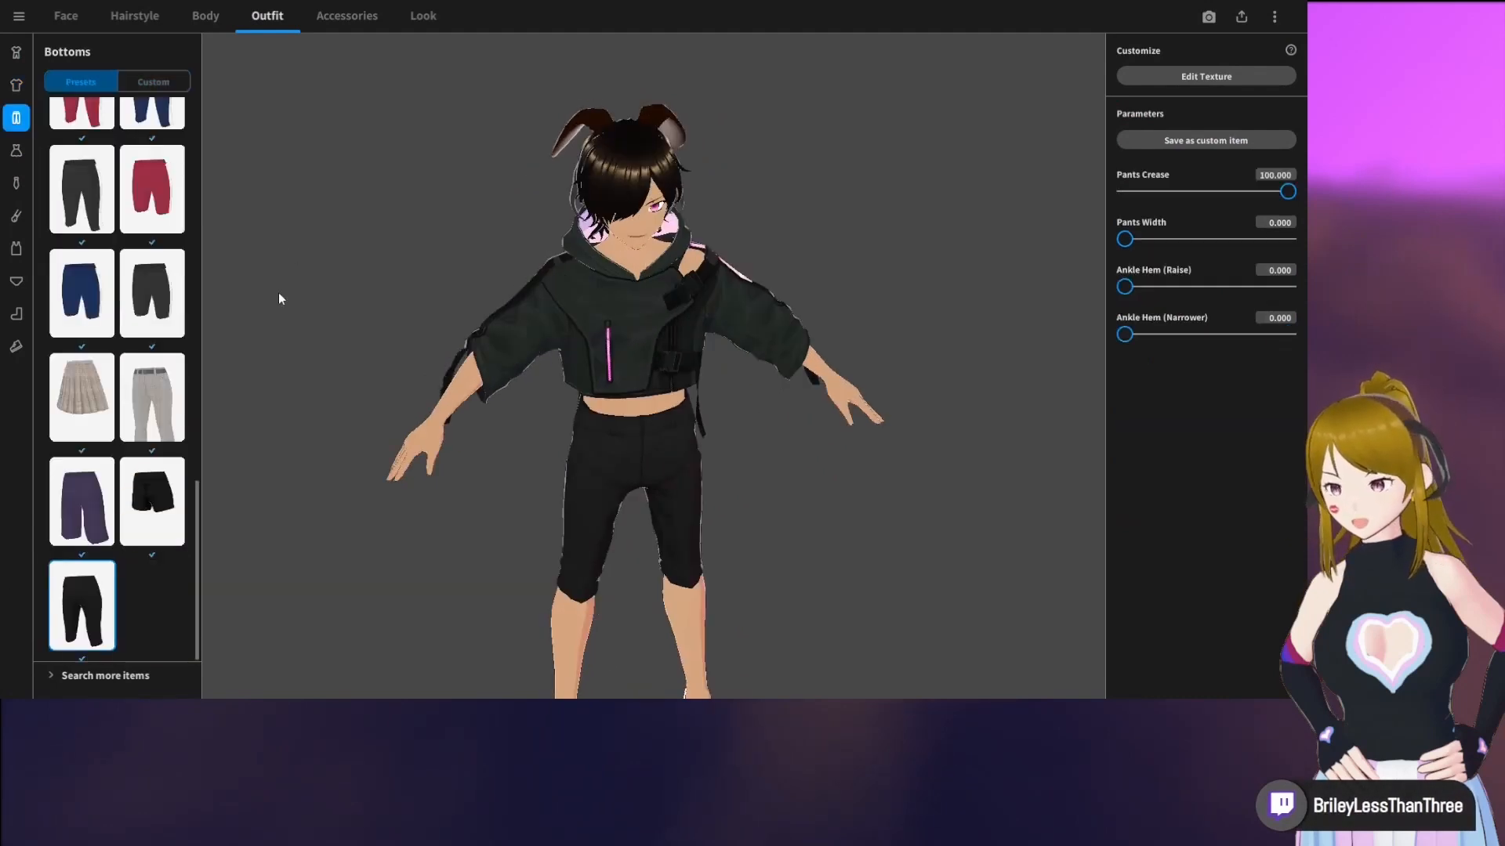
click(153, 83)
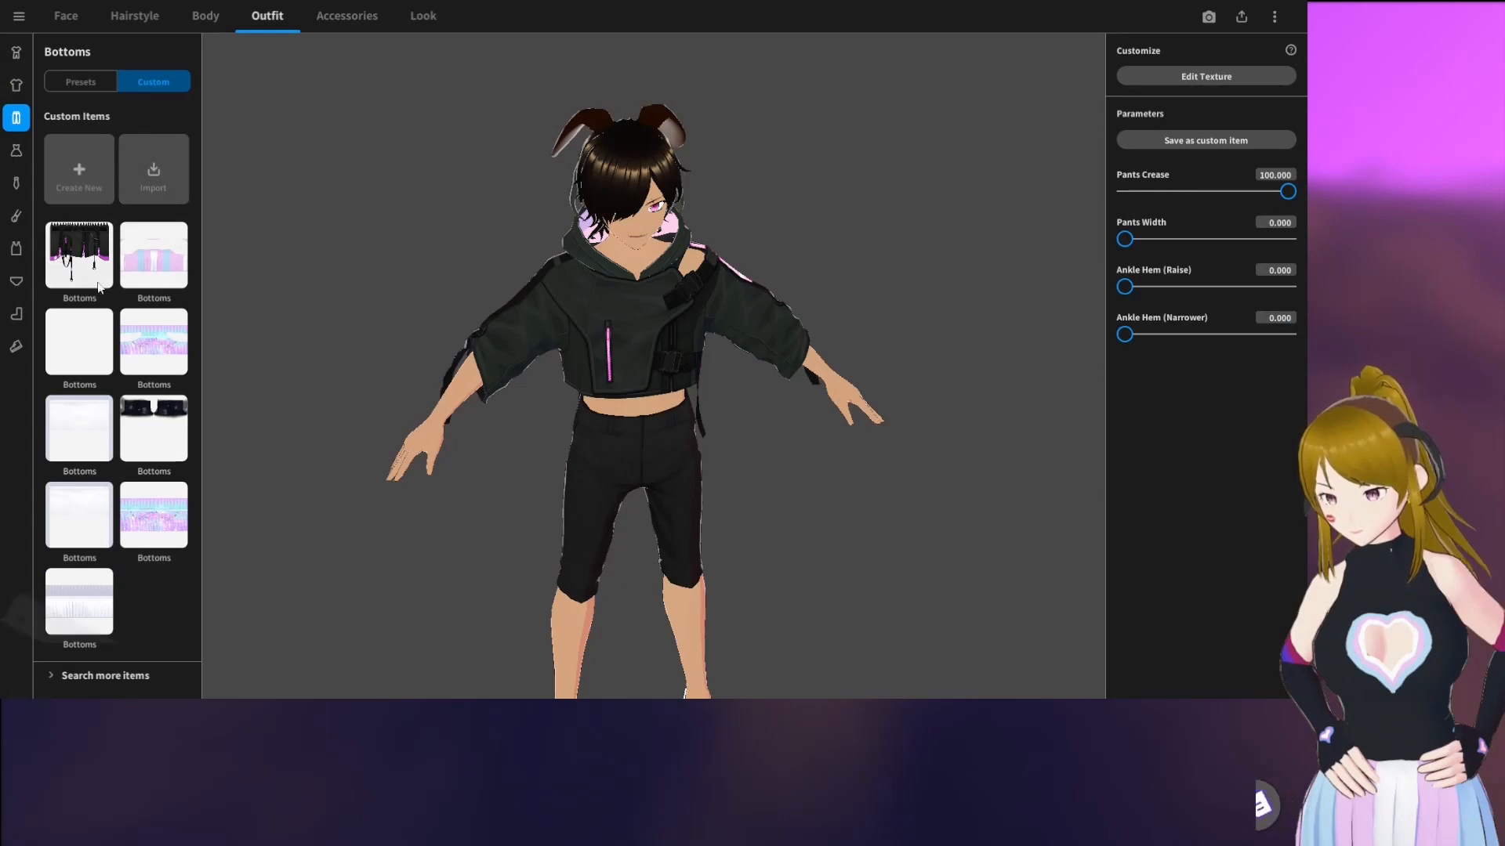
click(156, 370)
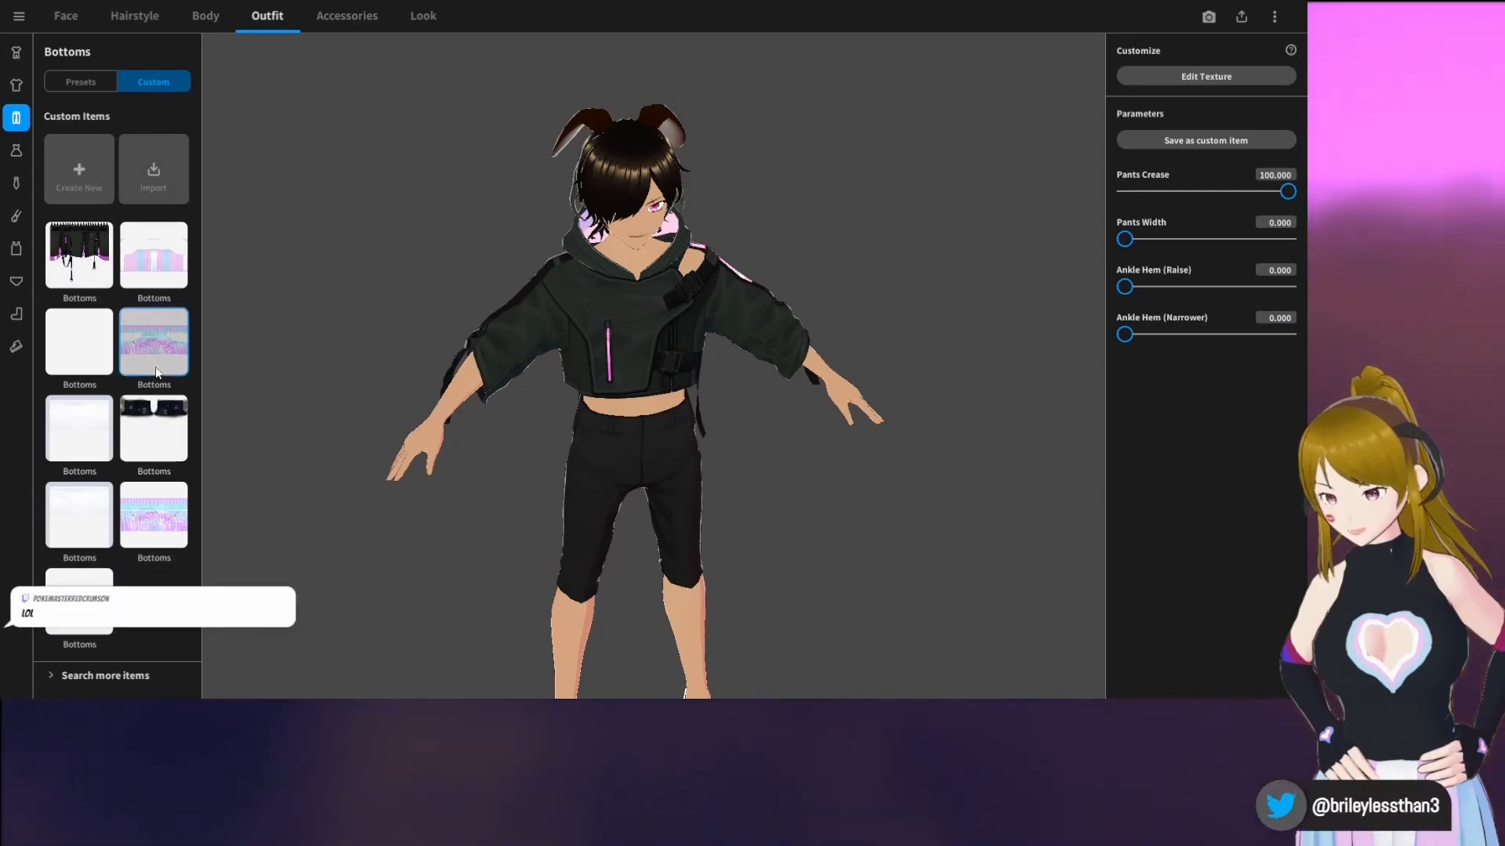
click(165, 532)
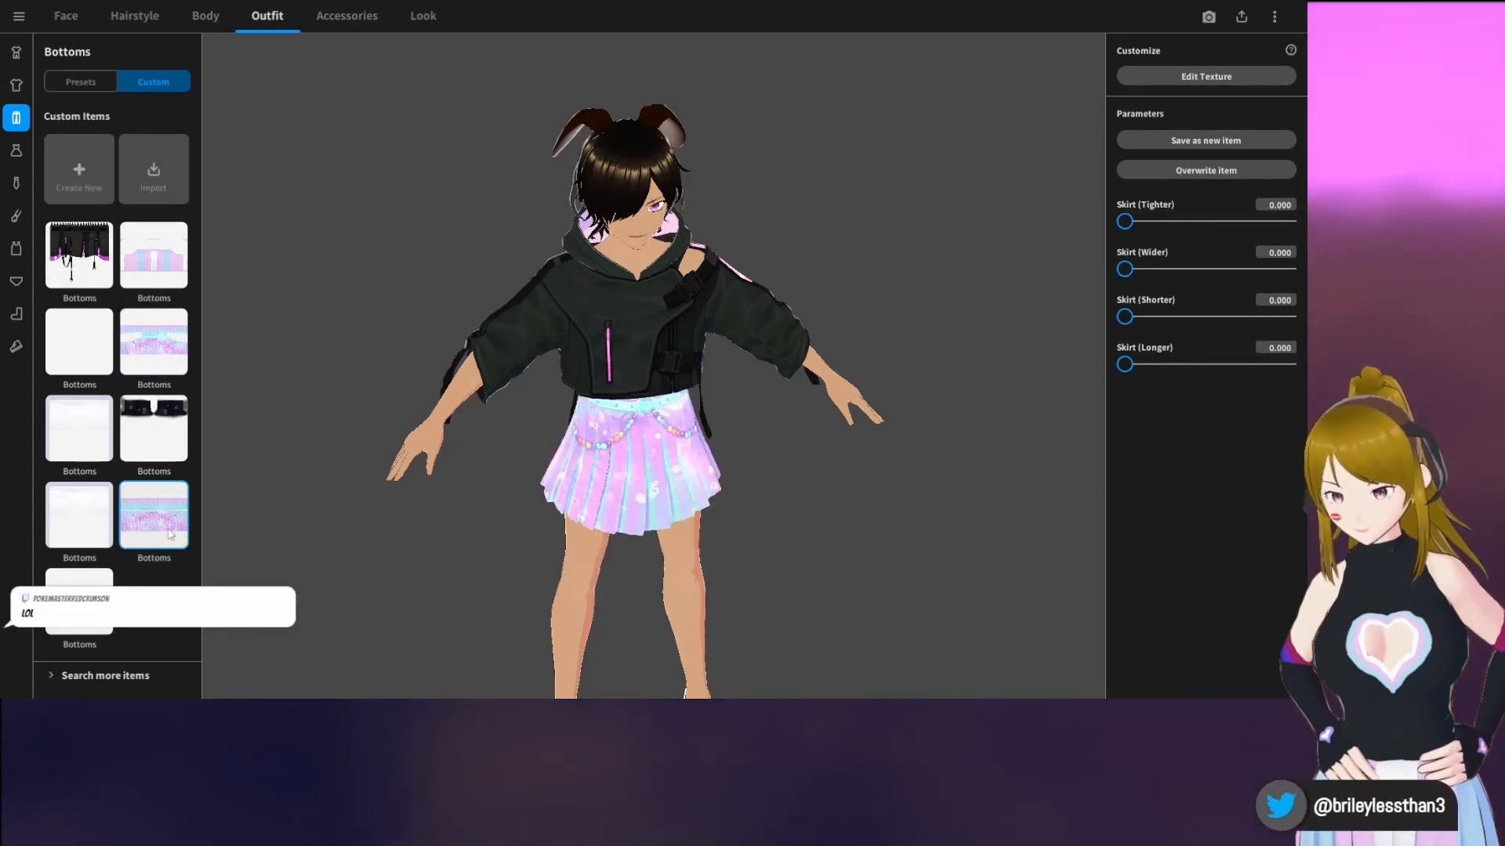
click(69, 259)
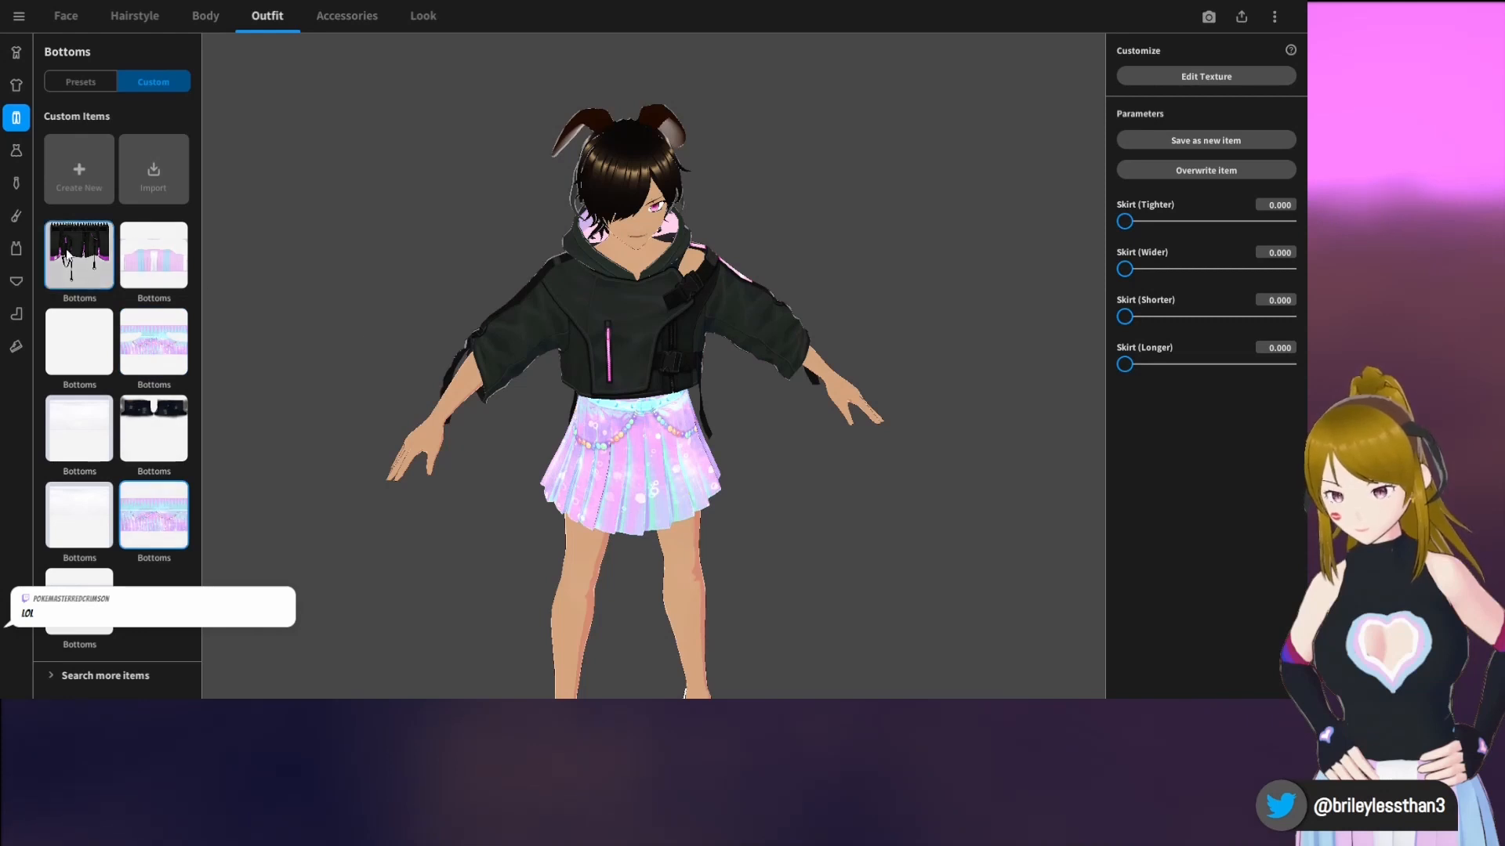
mouse_move(848, 436)
mouse_down()
mouse_move(736, 407)
mouse_move(844, 424)
mouse_up()
scroll(844, 424, down, 3)
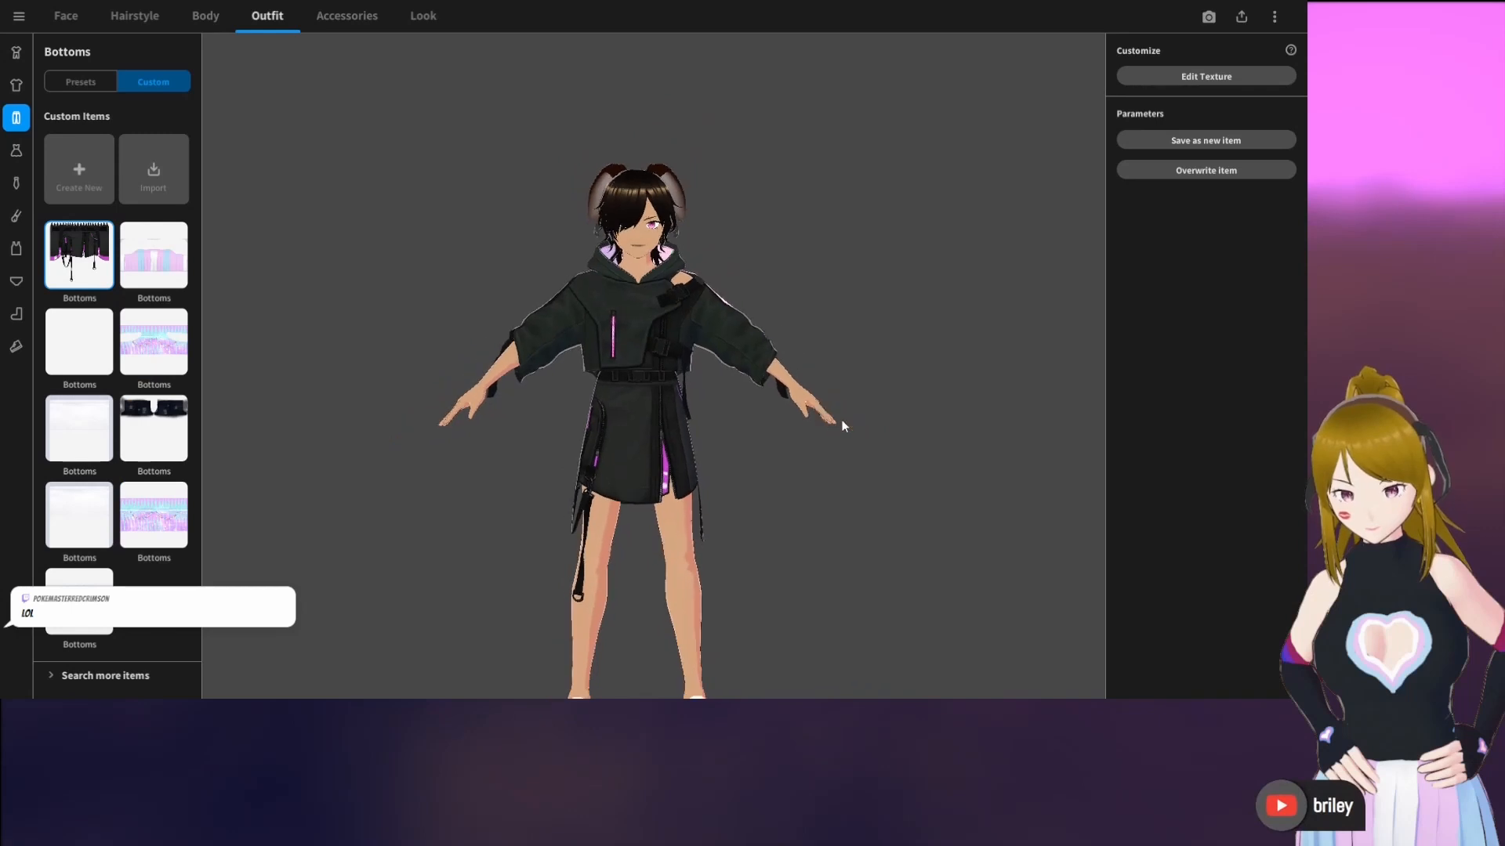
right_drag(831, 441, 828, 377)
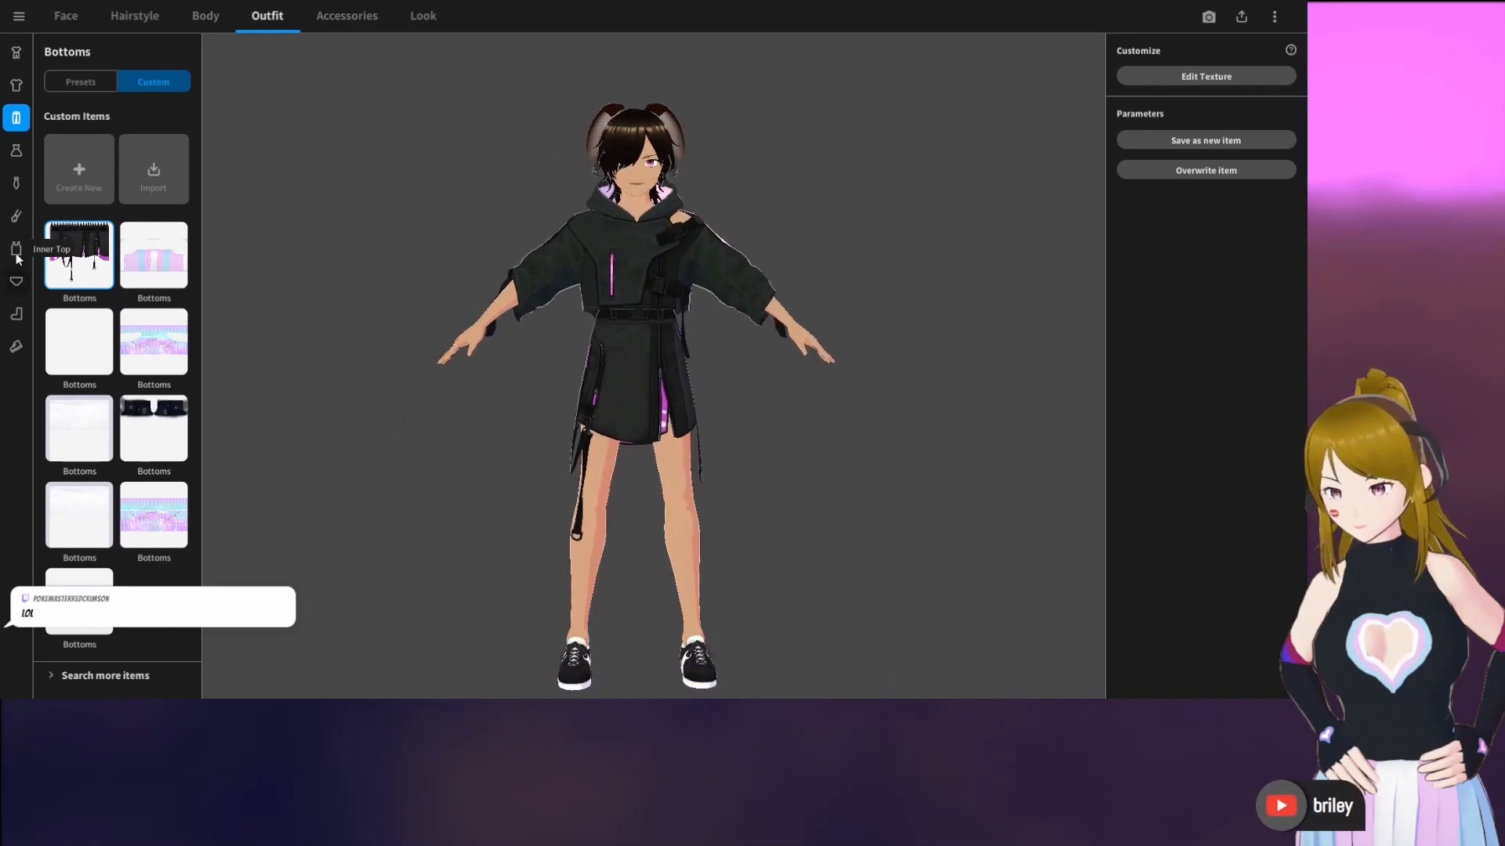
Replace the preset sneakers with the custom black heeled shoes, and view the whole avatar from an angle
click(16, 347)
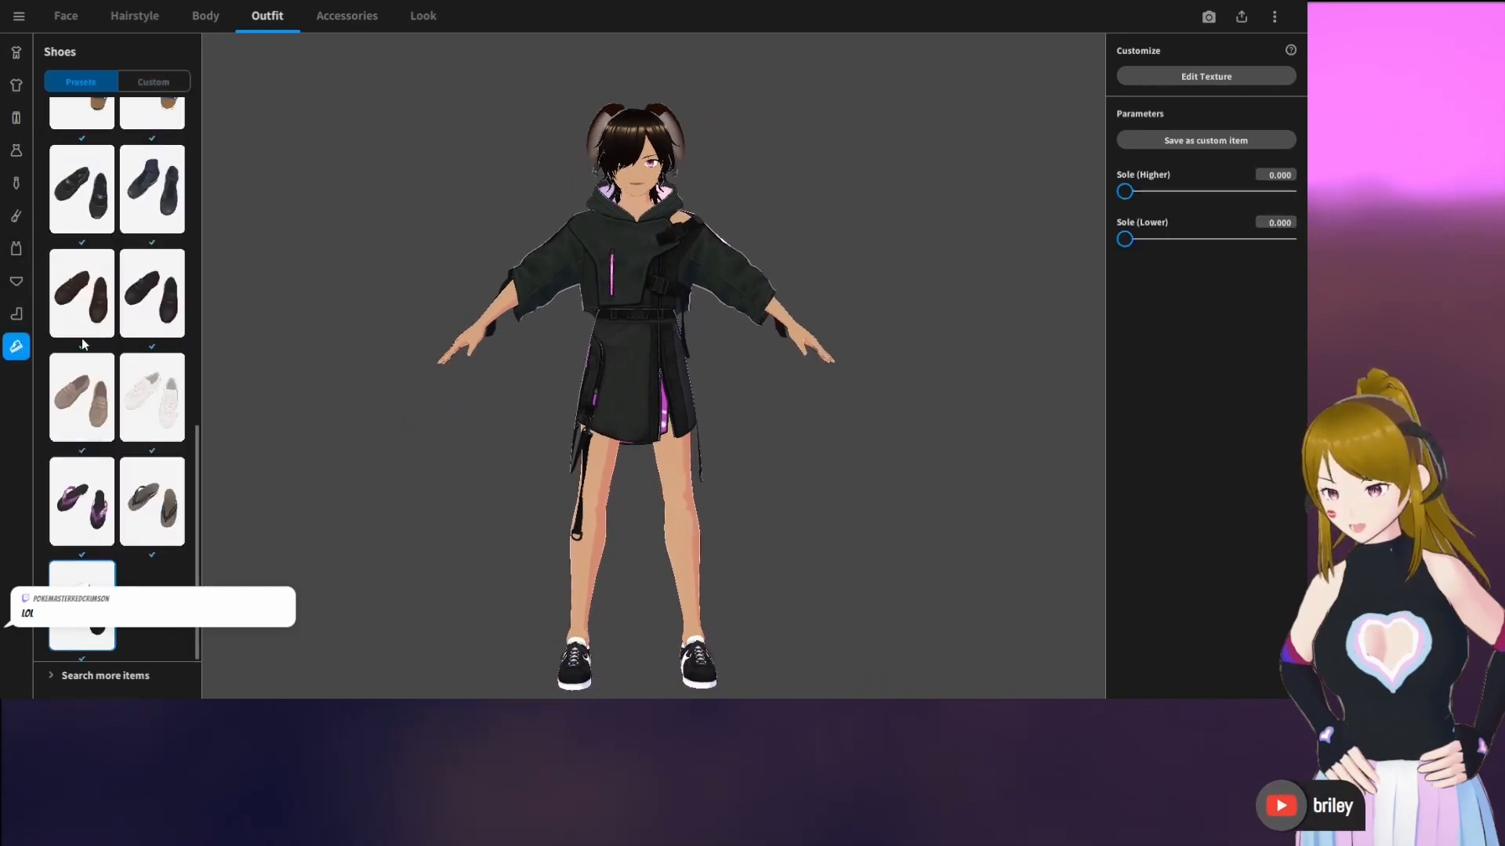
click(170, 81)
click(78, 255)
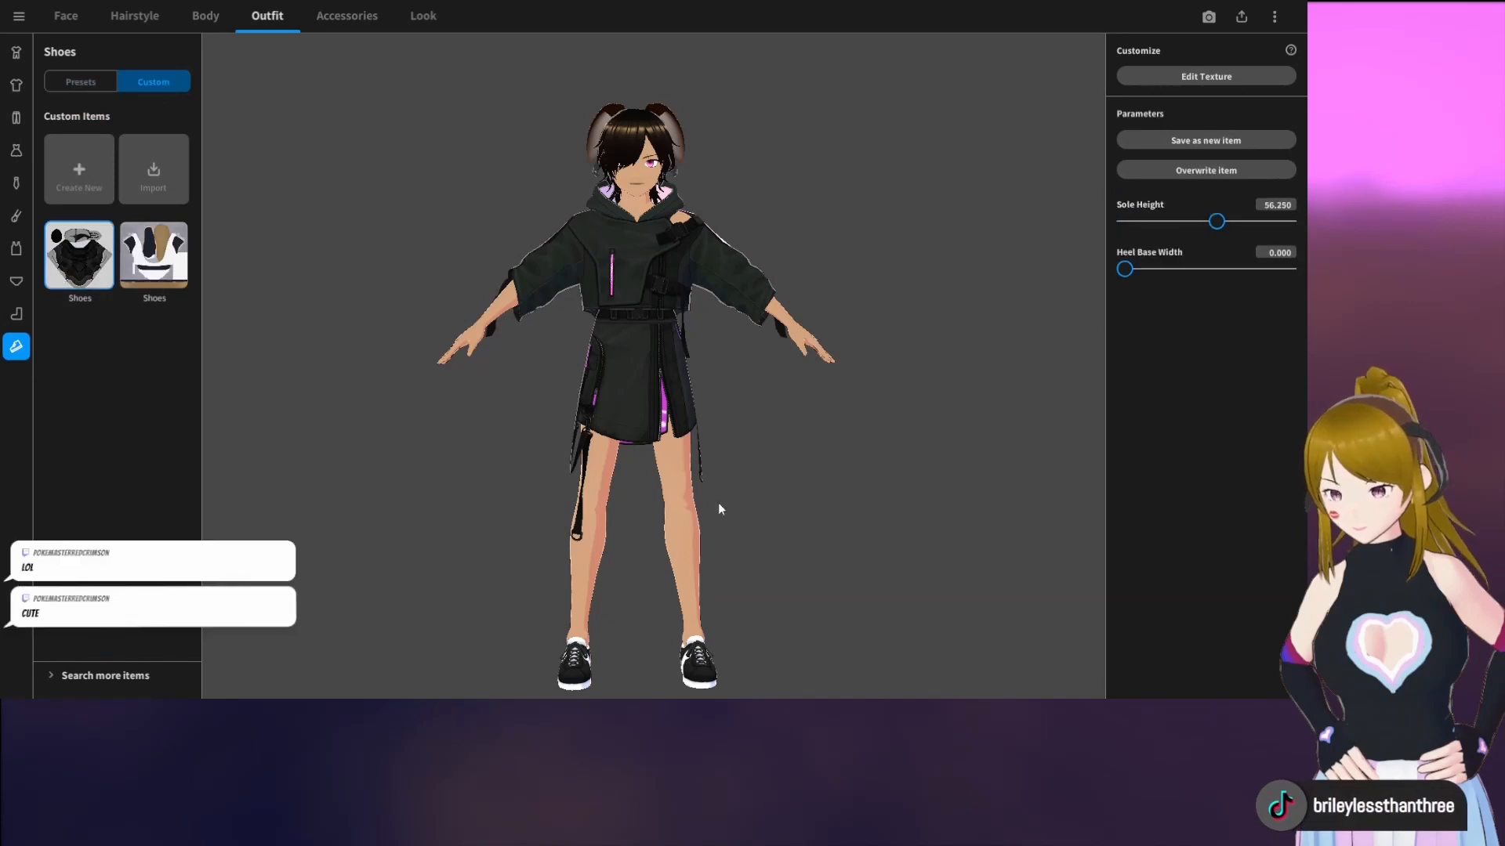
mouse_move(765, 507)
mouse_down()
mouse_move(713, 500)
mouse_move(771, 525)
mouse_move(835, 519)
mouse_move(753, 533)
mouse_up()
scroll(713, 503, down, 2)
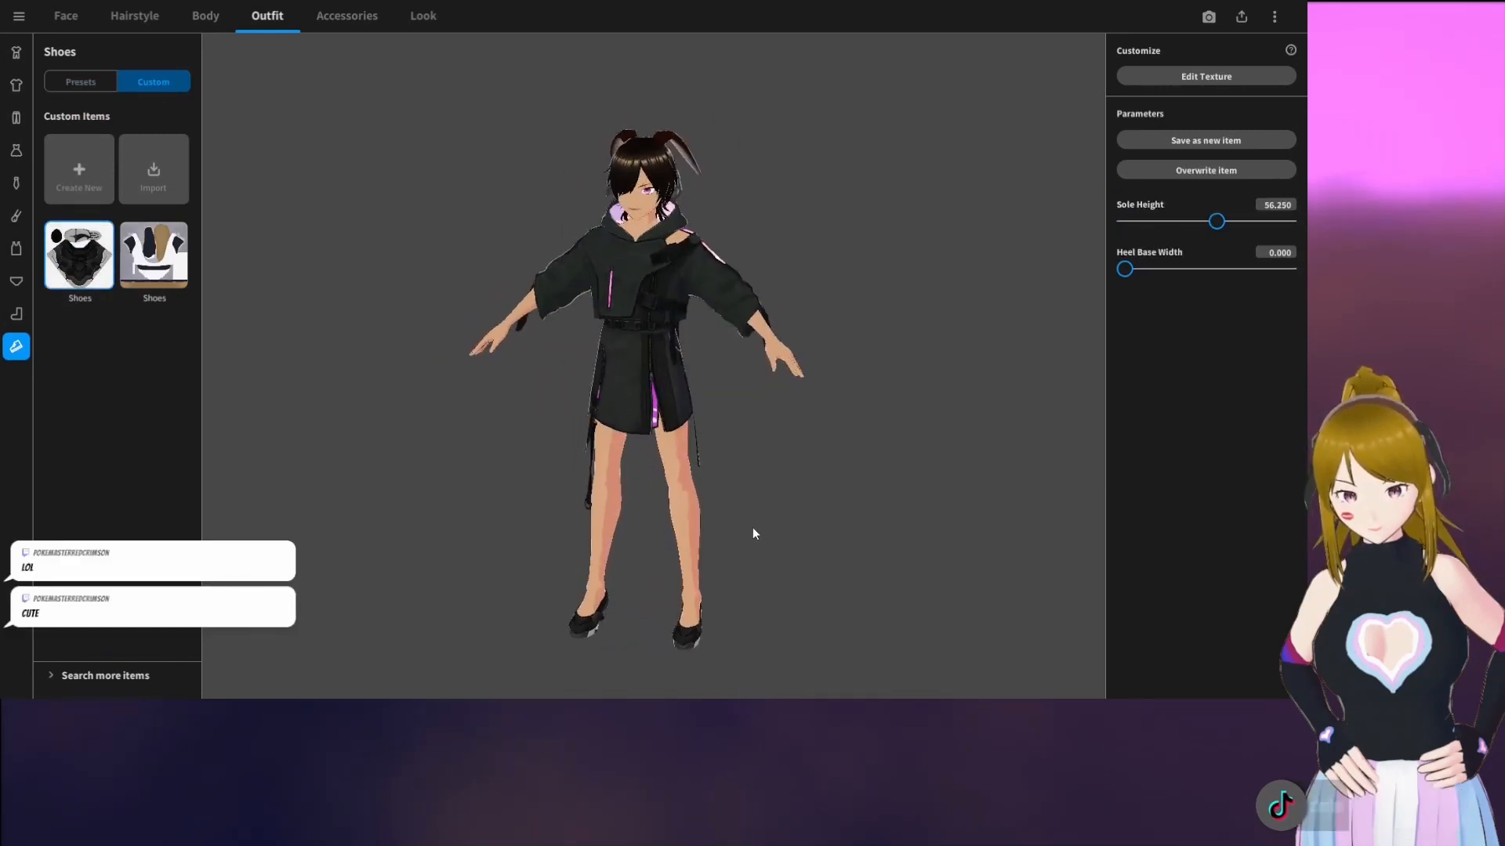
scroll(816, 506, up, 2)
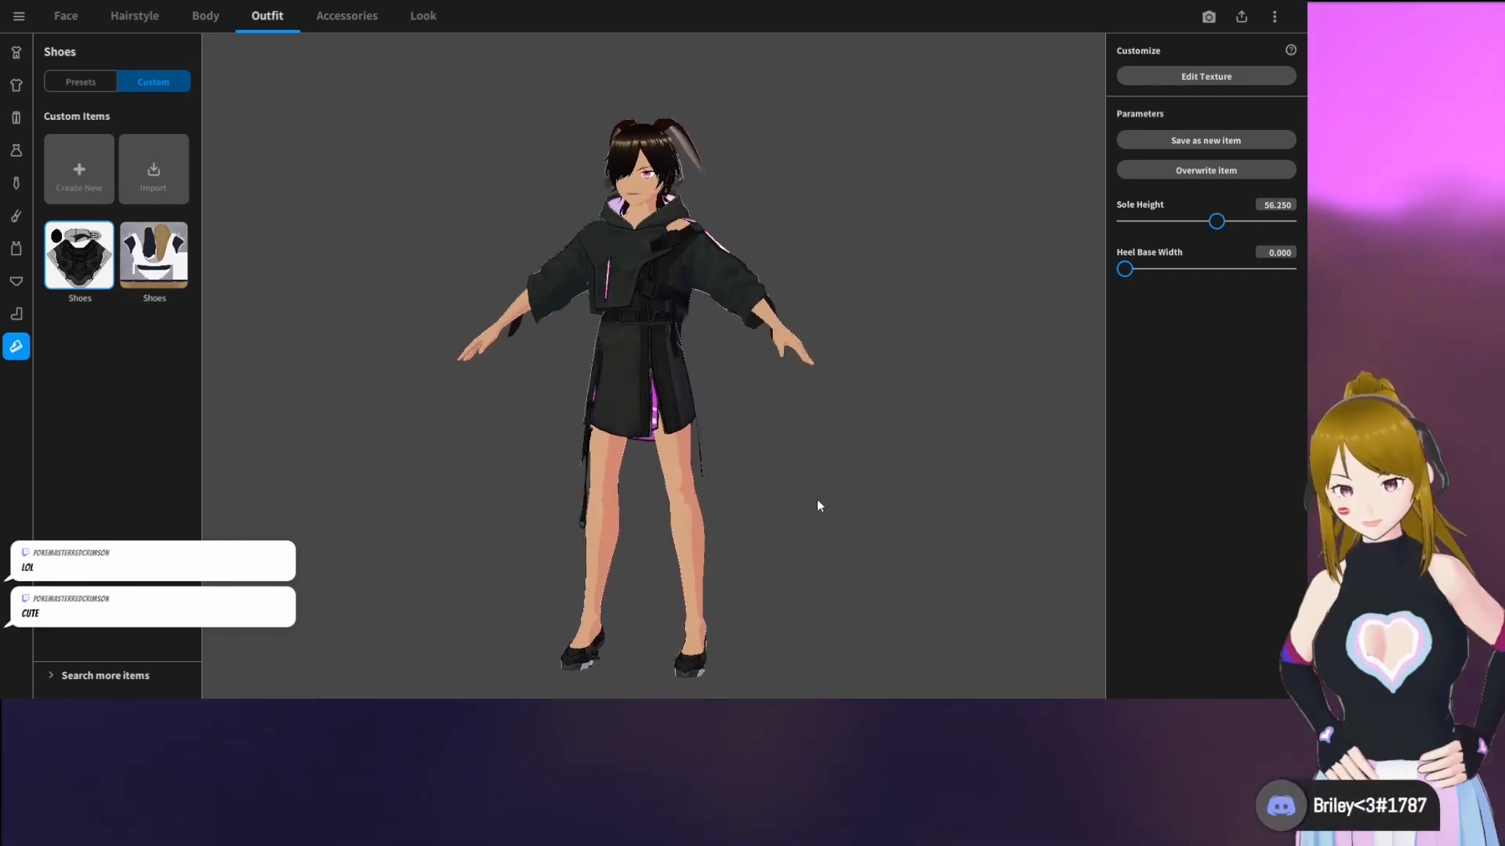
Add the Glasses (Thin) accessory to the avatar
drag(820, 504, 854, 494)
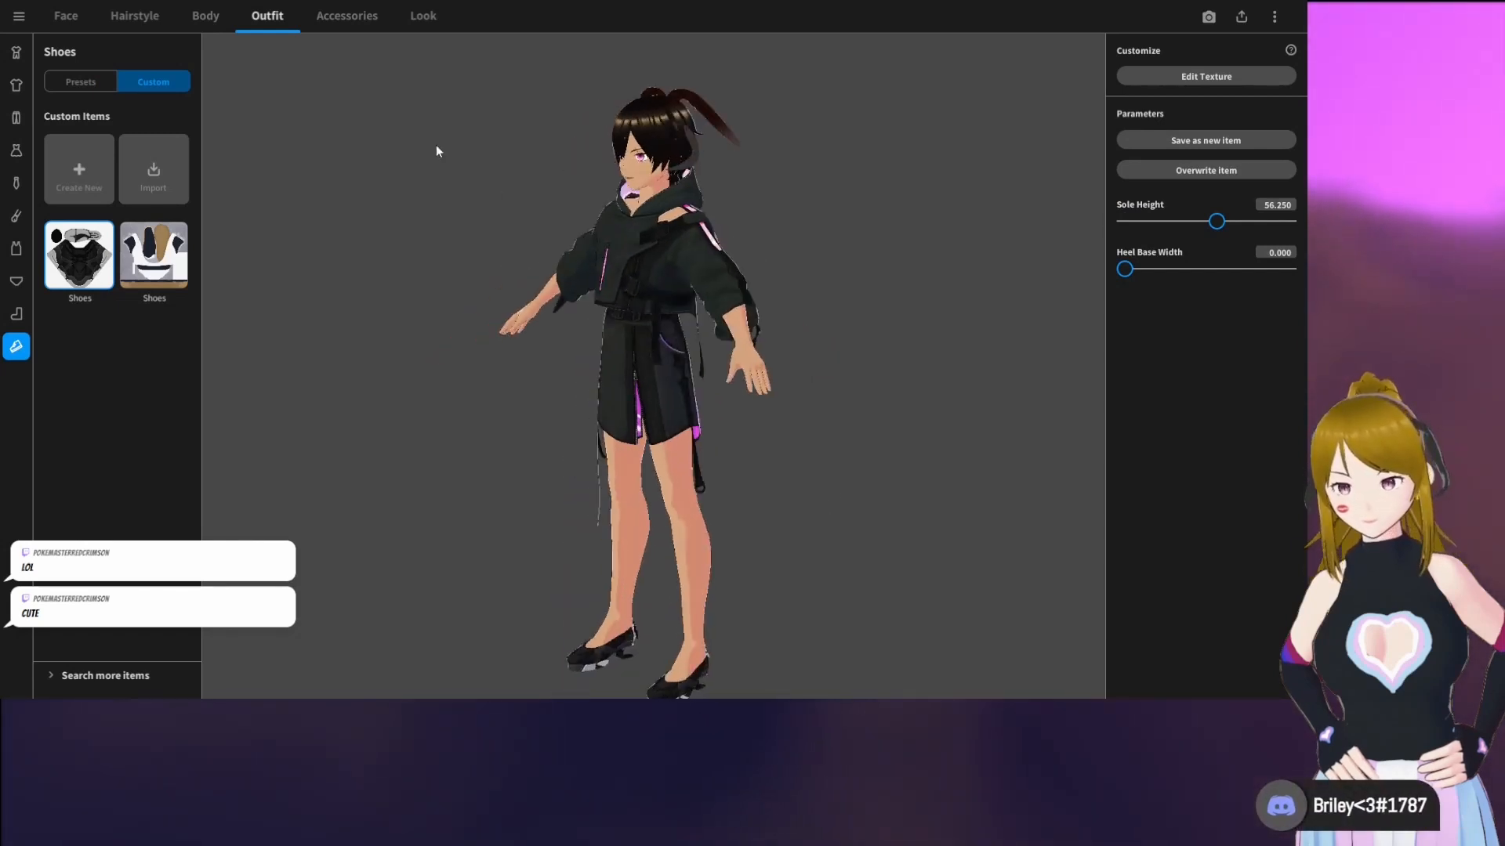
click(351, 17)
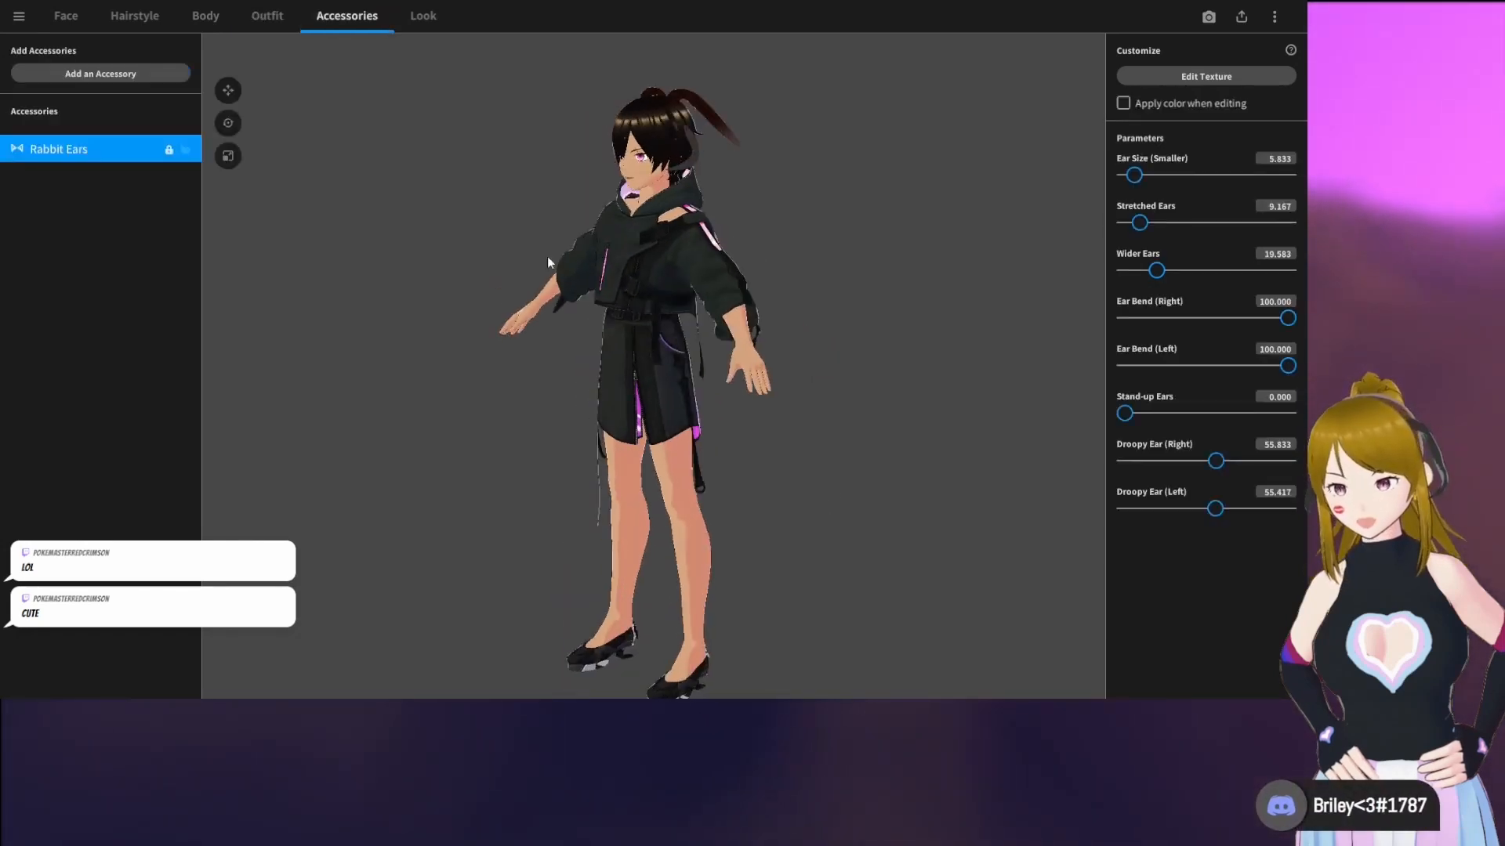
click(99, 75)
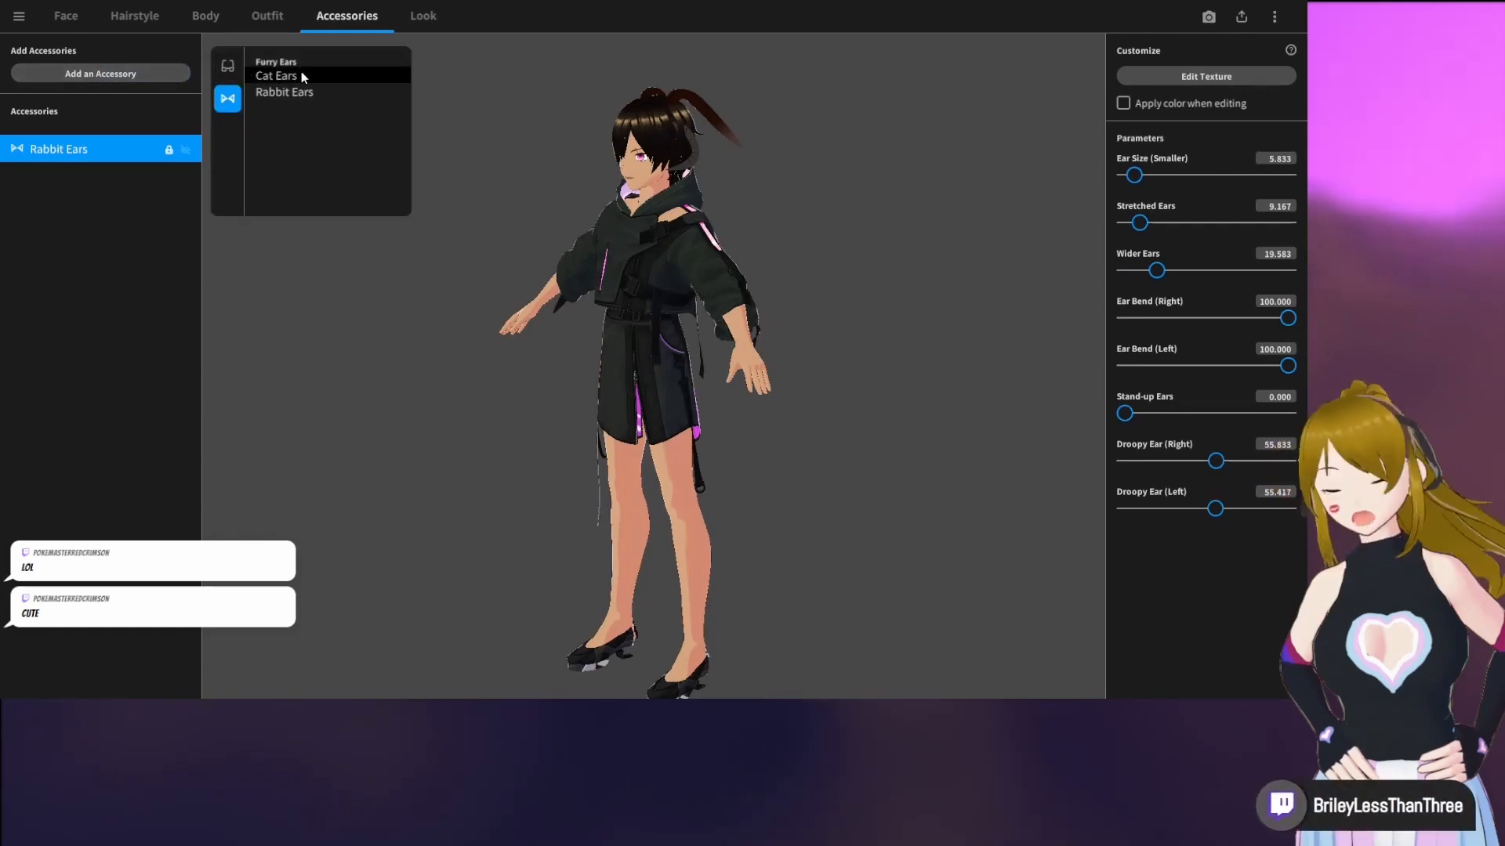
click(228, 68)
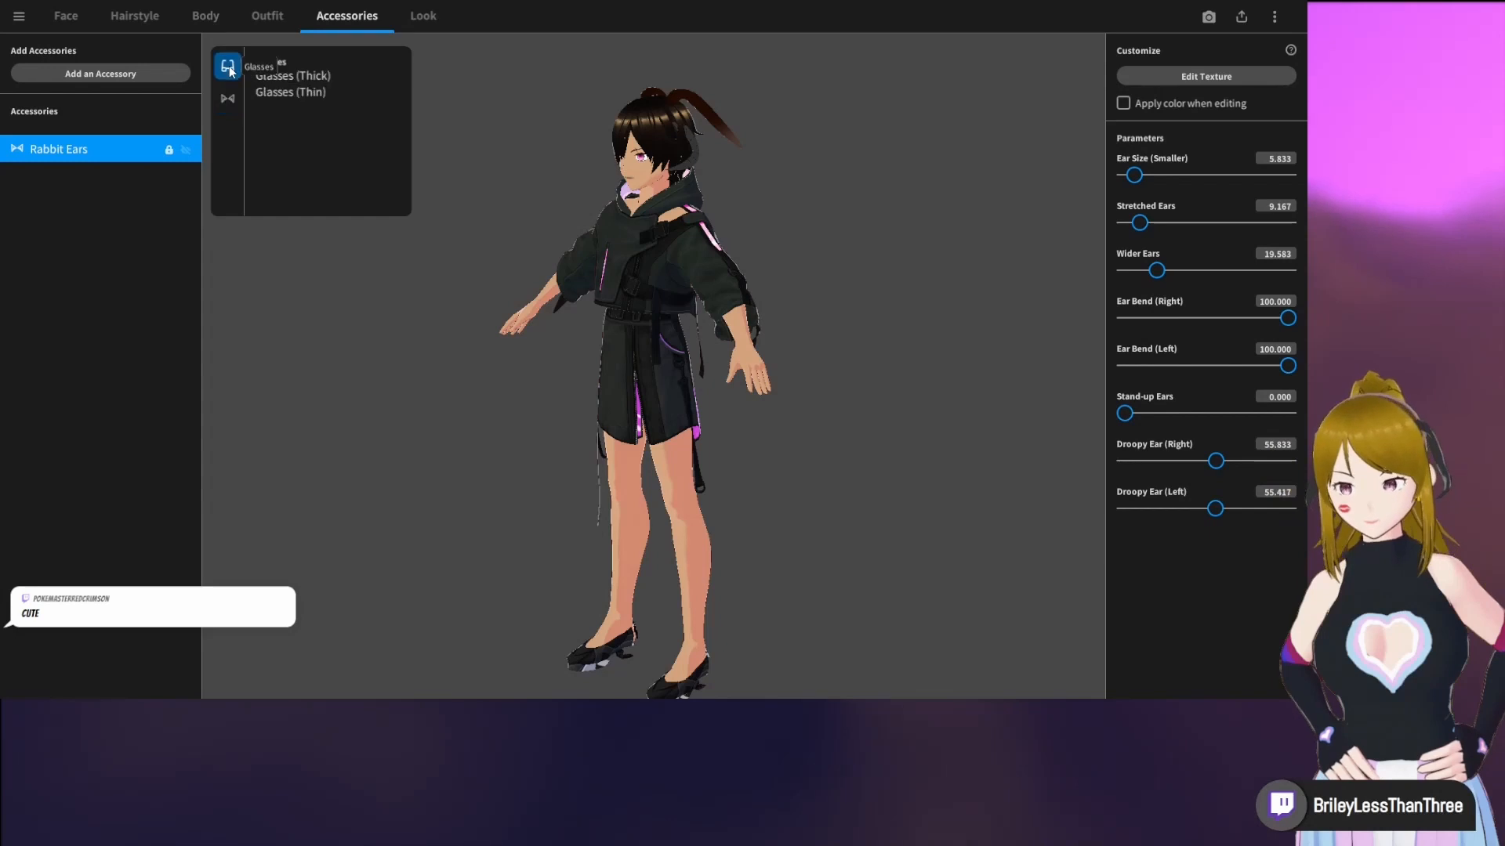
click(333, 93)
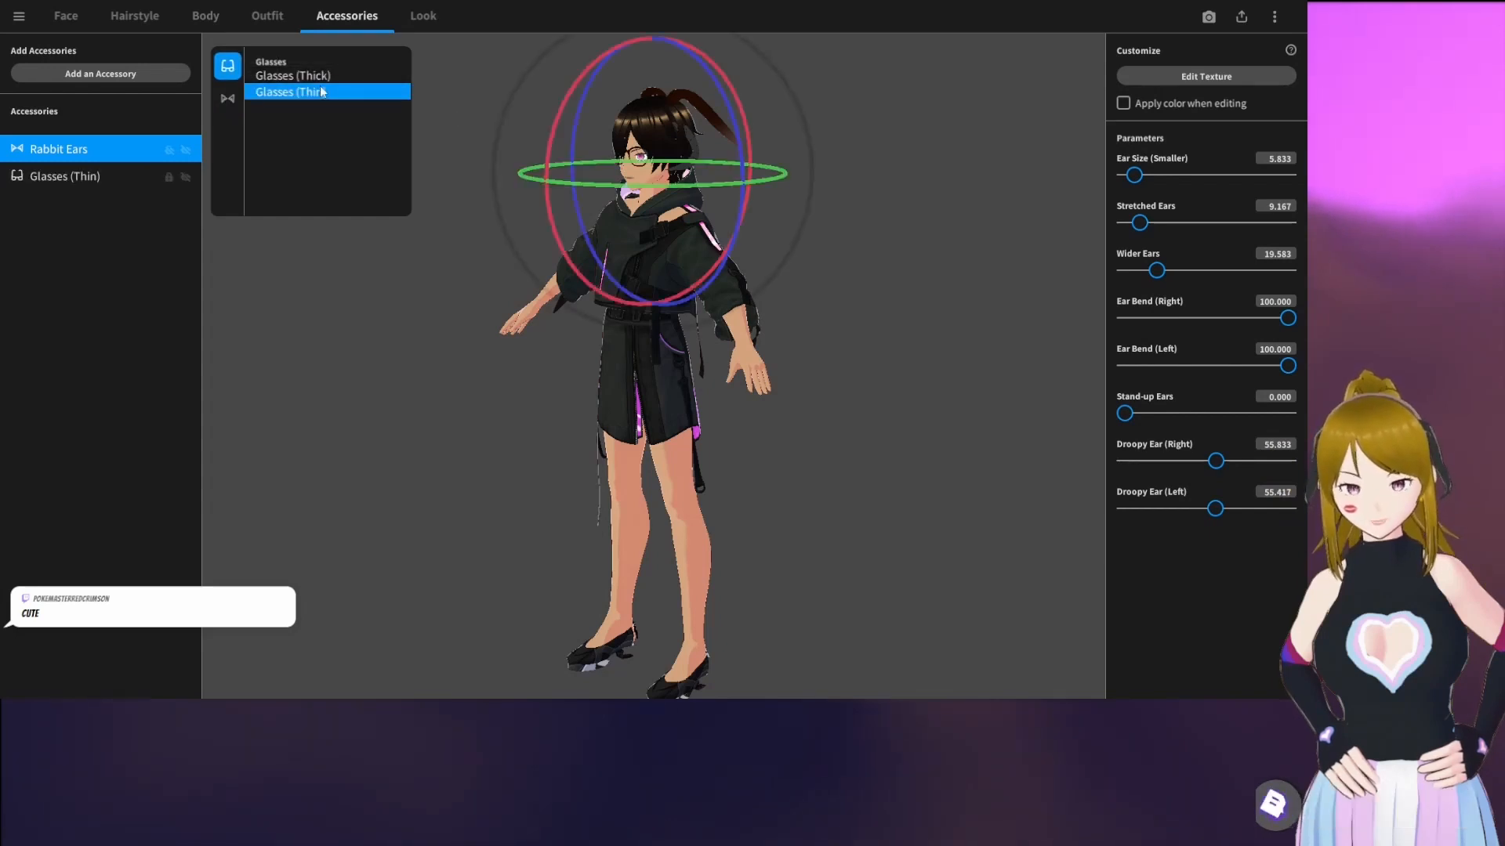
Try adding Glasses (Thick) as a second pair, toggle the glasses' visibility, and delete the thick pair
click(302, 76)
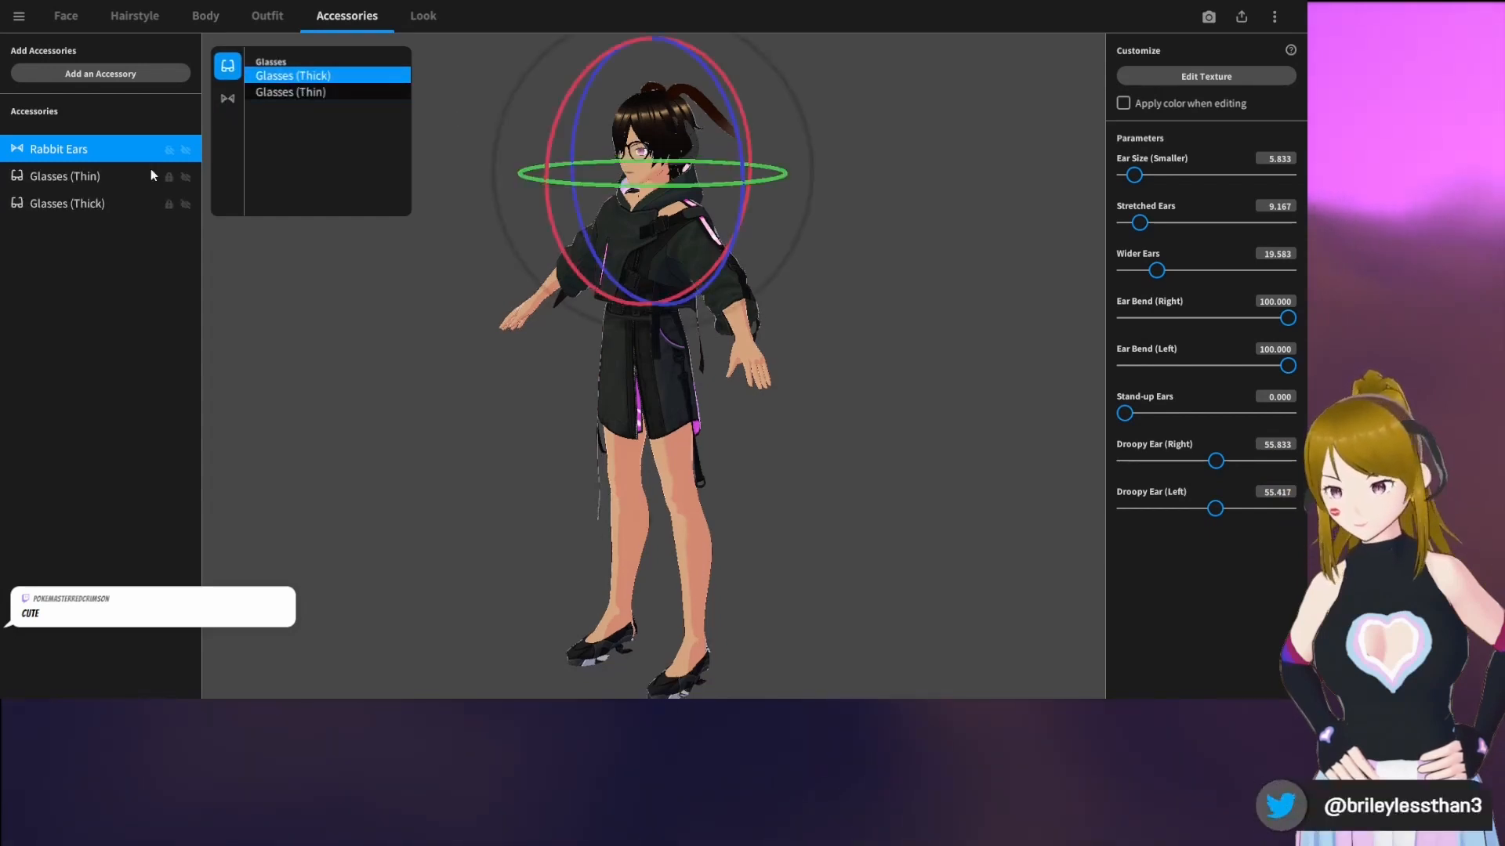
click(184, 178)
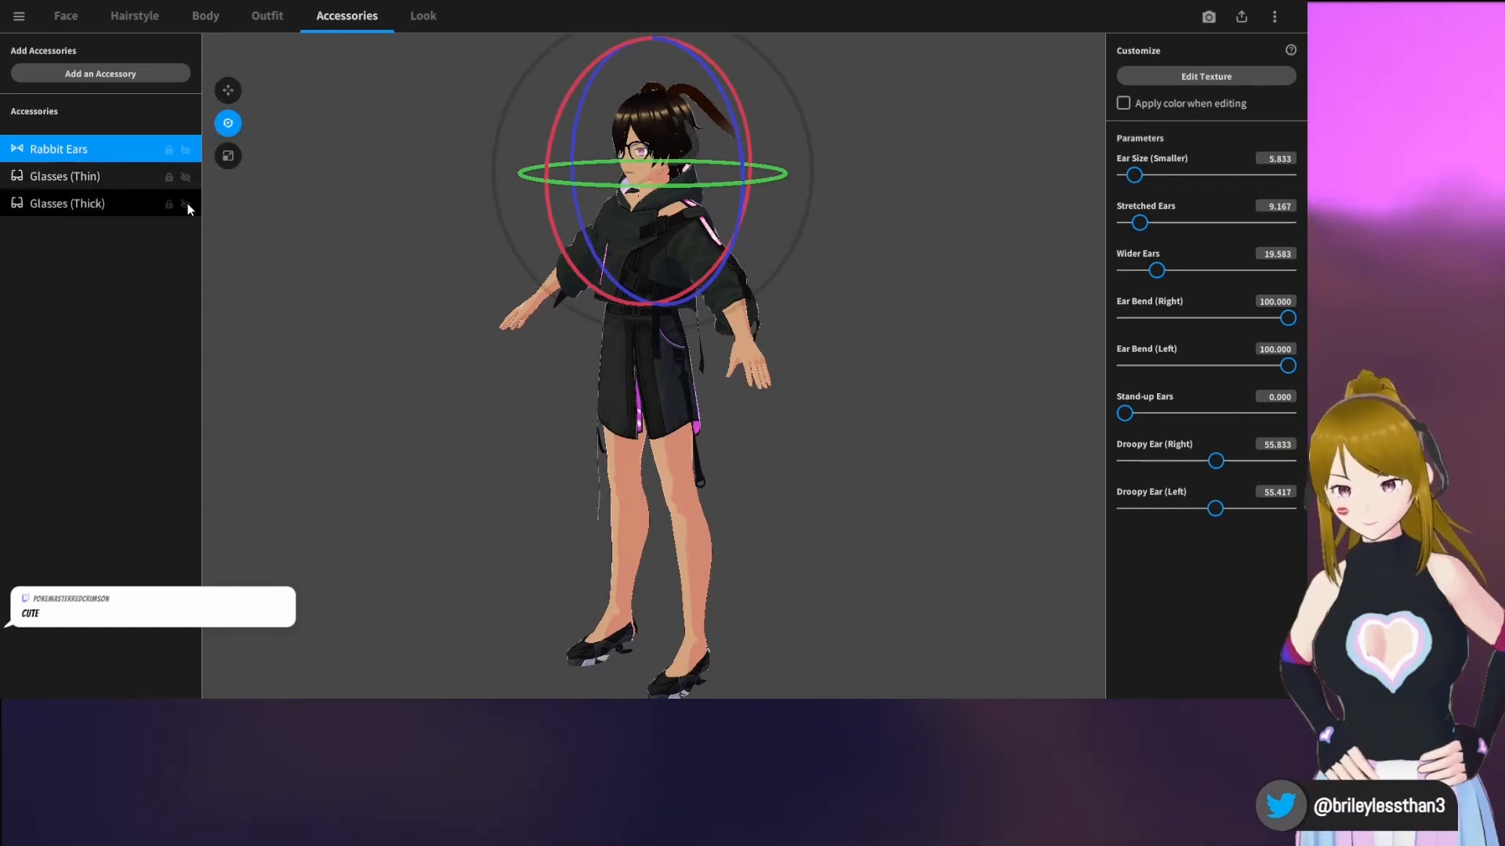
click(186, 205)
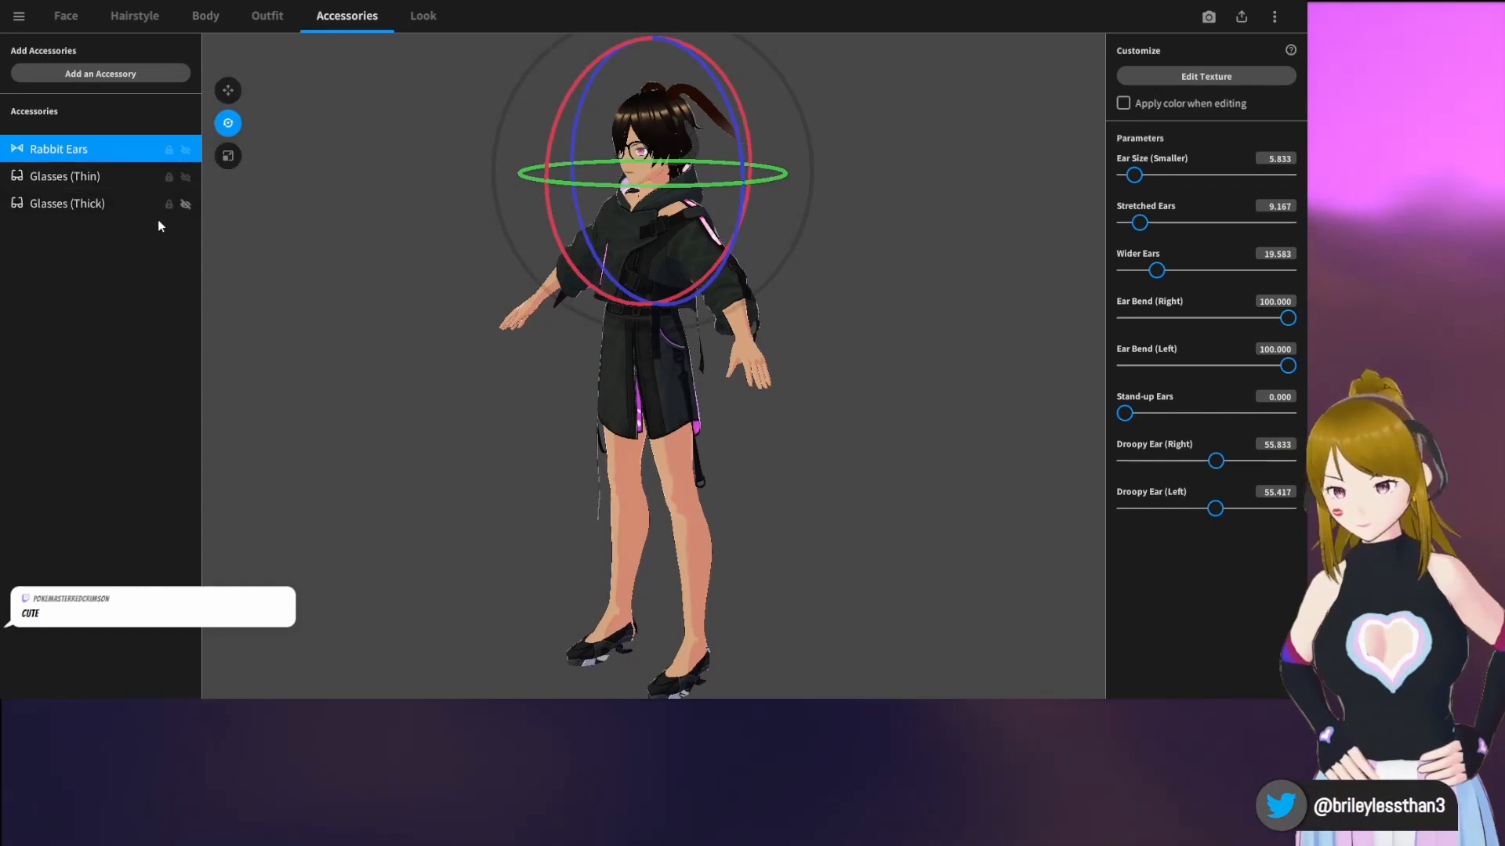
right_click(82, 206)
click(113, 249)
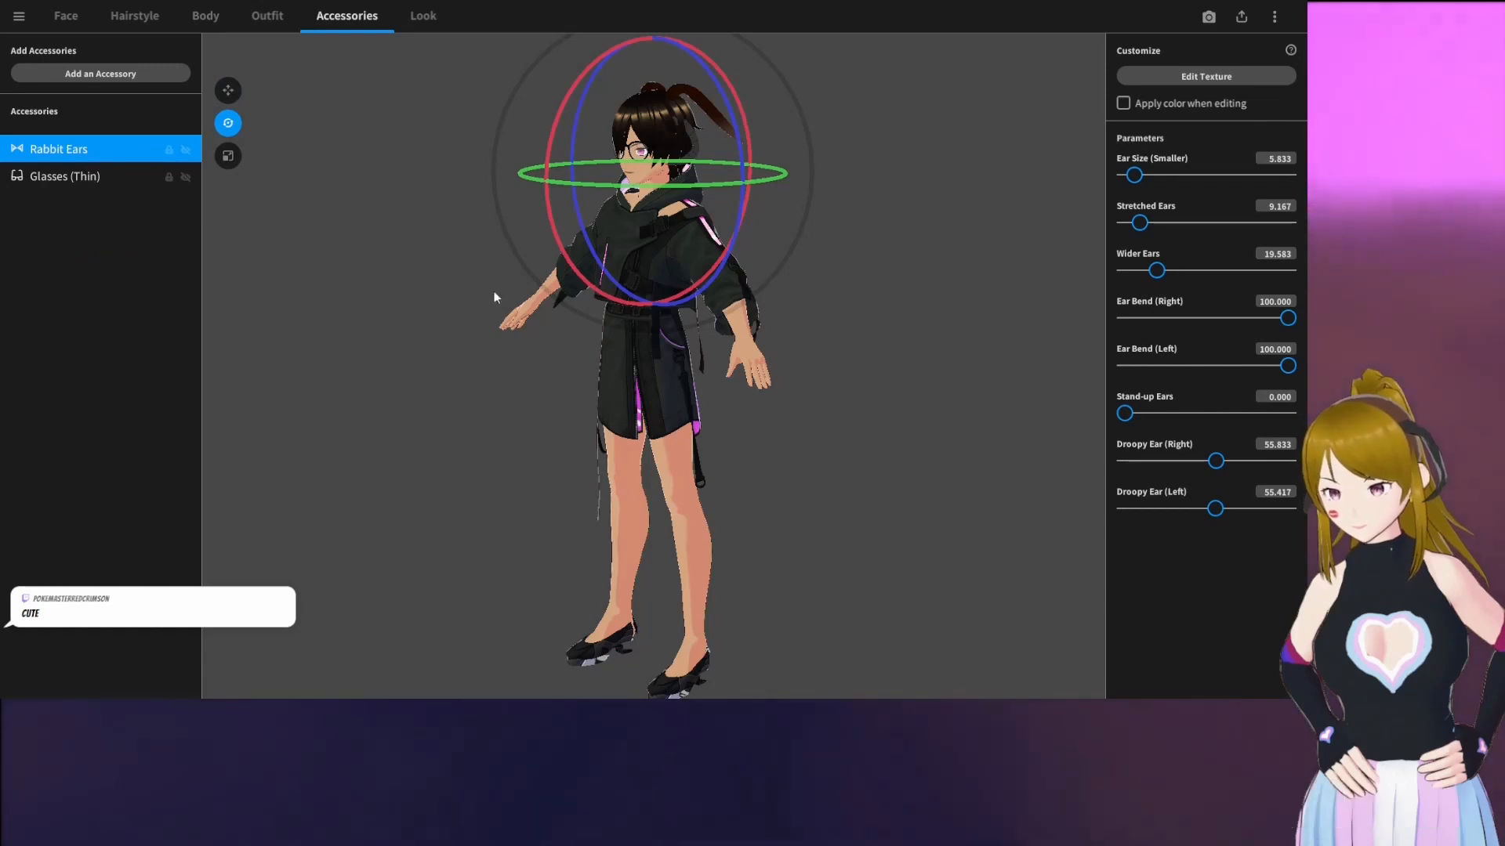
drag(494, 290, 554, 295)
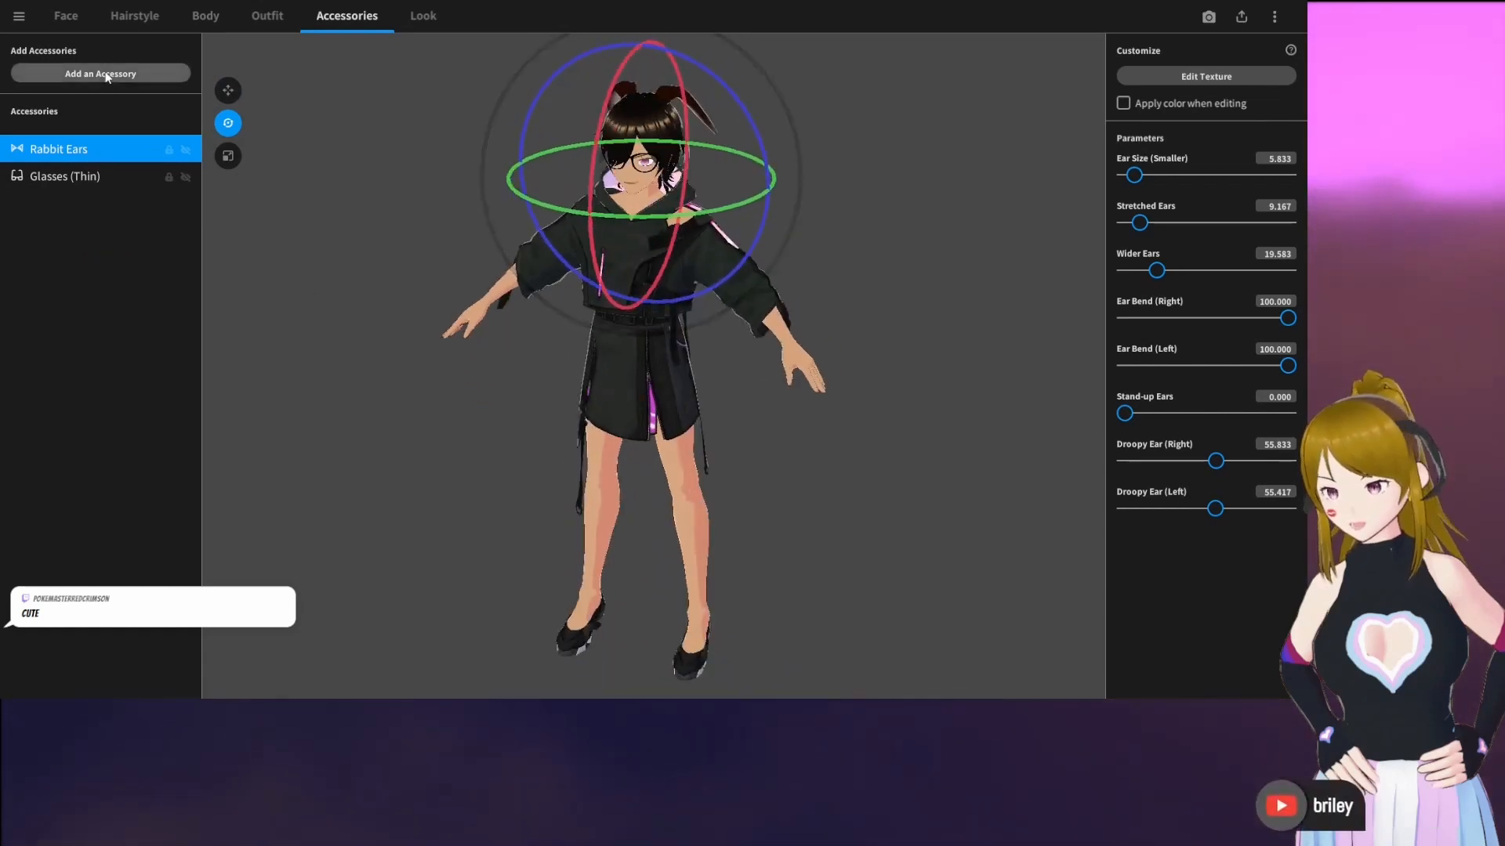
Look at the rabbit ears' texture, close it, and view the thin glasses on the avatar from both sides
click(1250, 77)
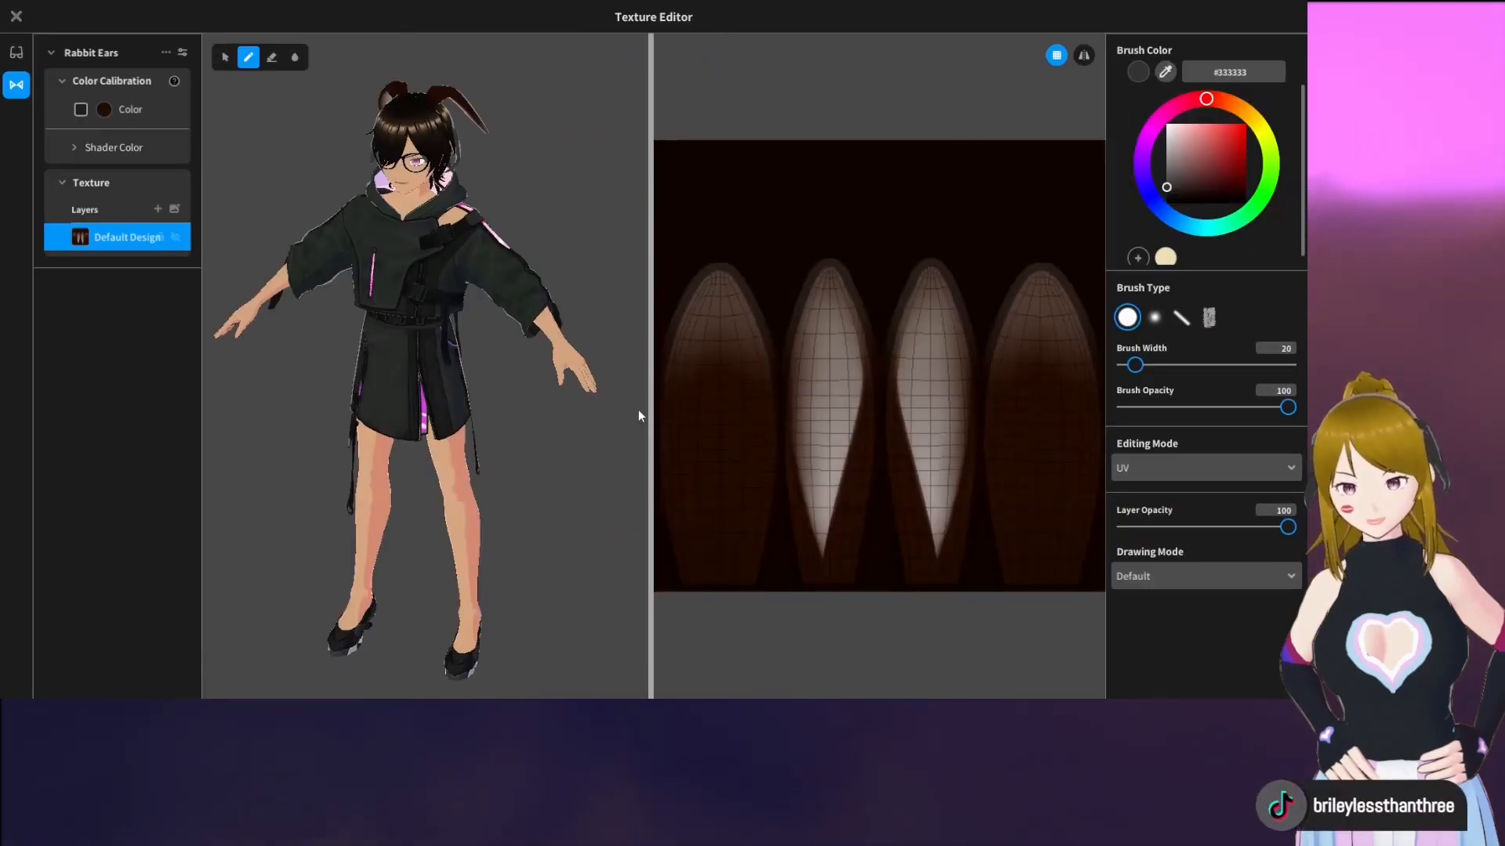
key(Escape)
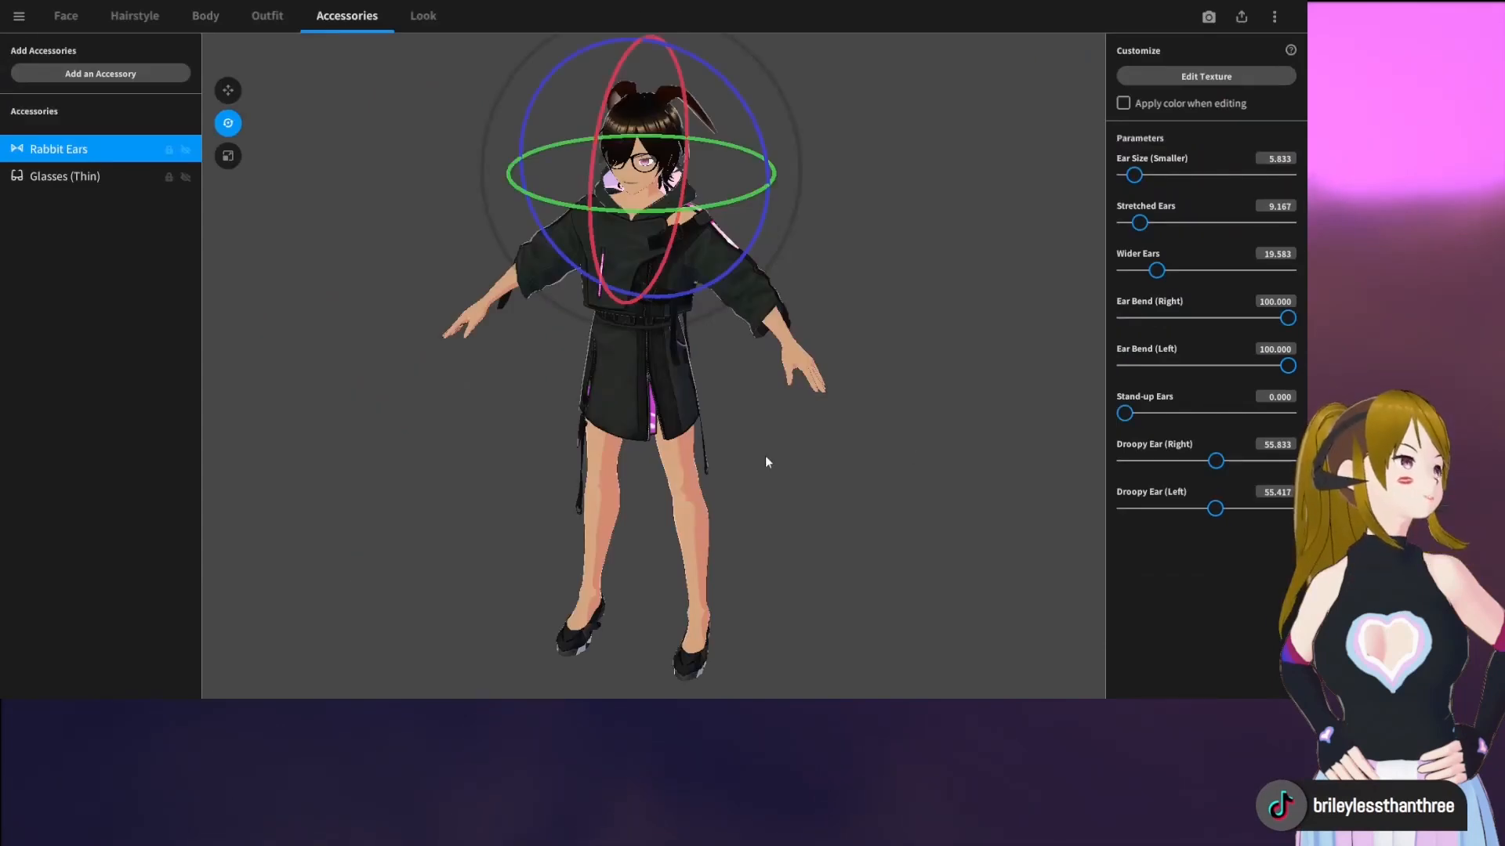
click(93, 177)
mouse_move(746, 279)
right_down()
mouse_move(694, 270)
mouse_move(758, 265)
right_up()
right_drag(858, 238, 828, 245)
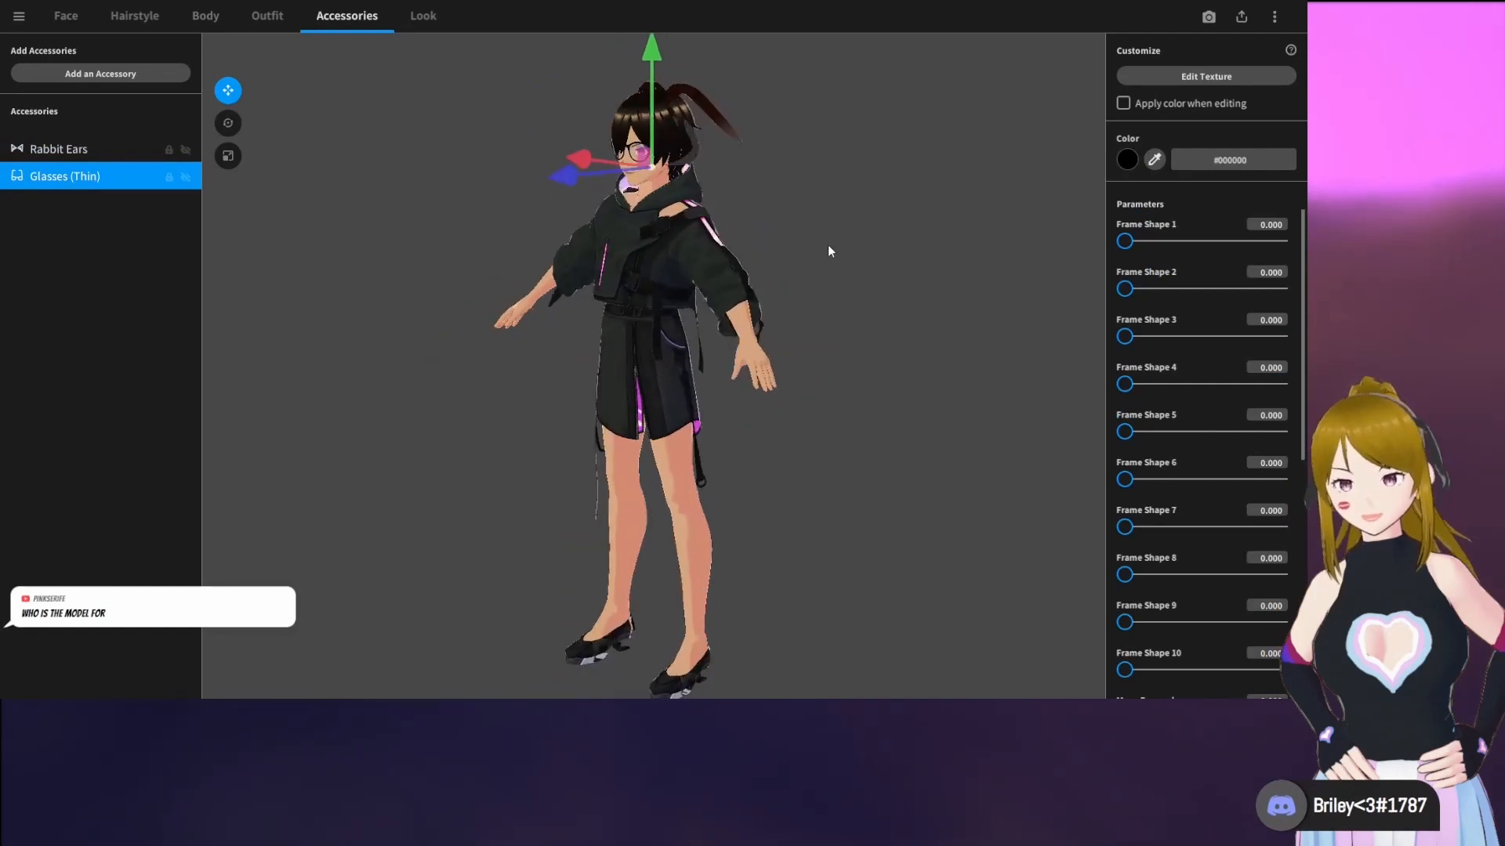
right_drag(566, 201, 653, 200)
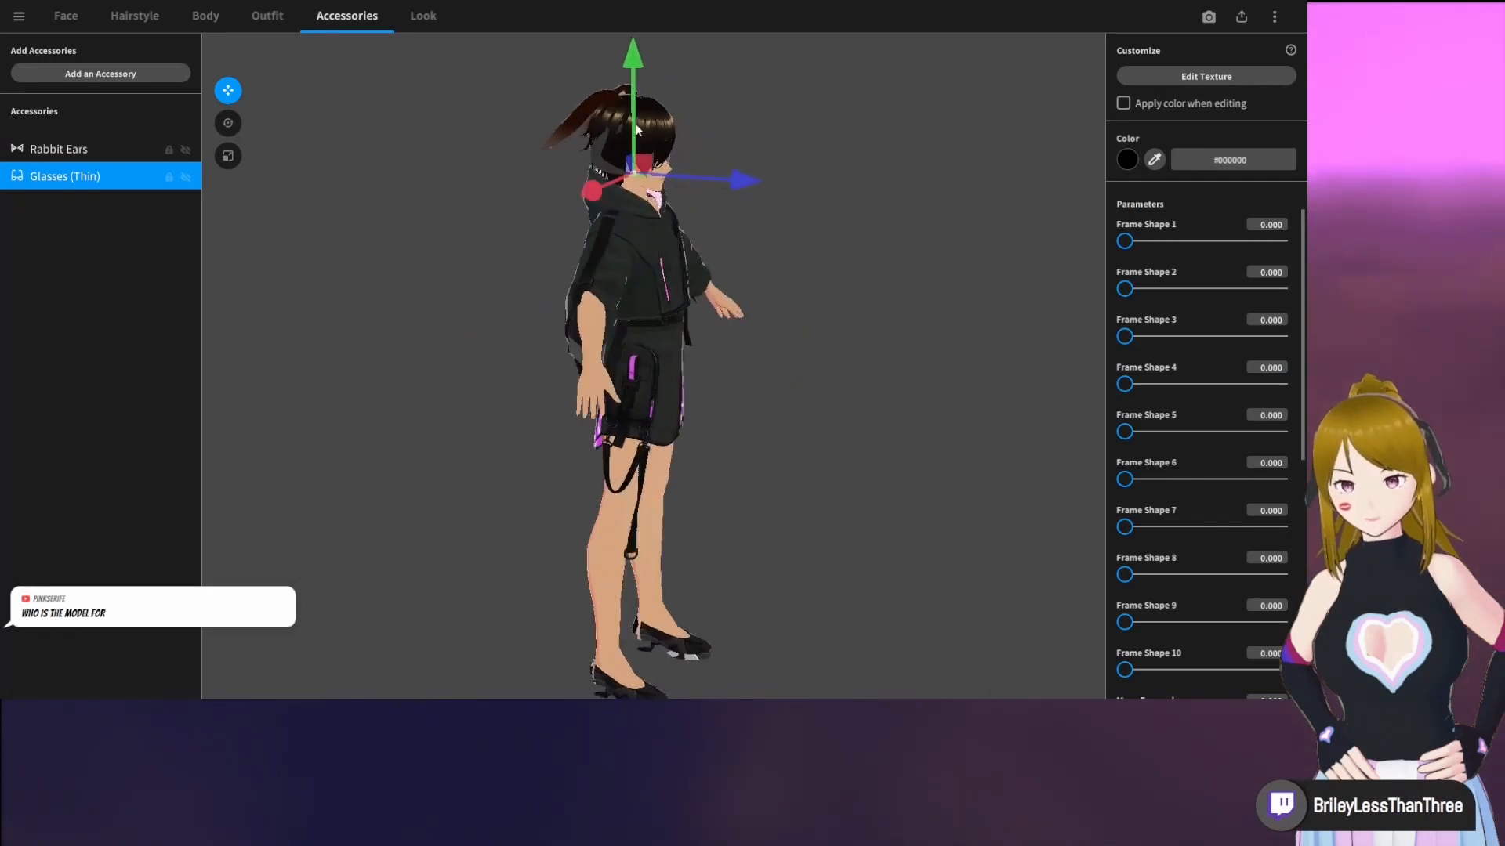
right_drag(637, 130, 647, 124)
Open the custom ahoge horns for hairstyle editing without saving temporary items, and select Freehand Group 1
click(153, 22)
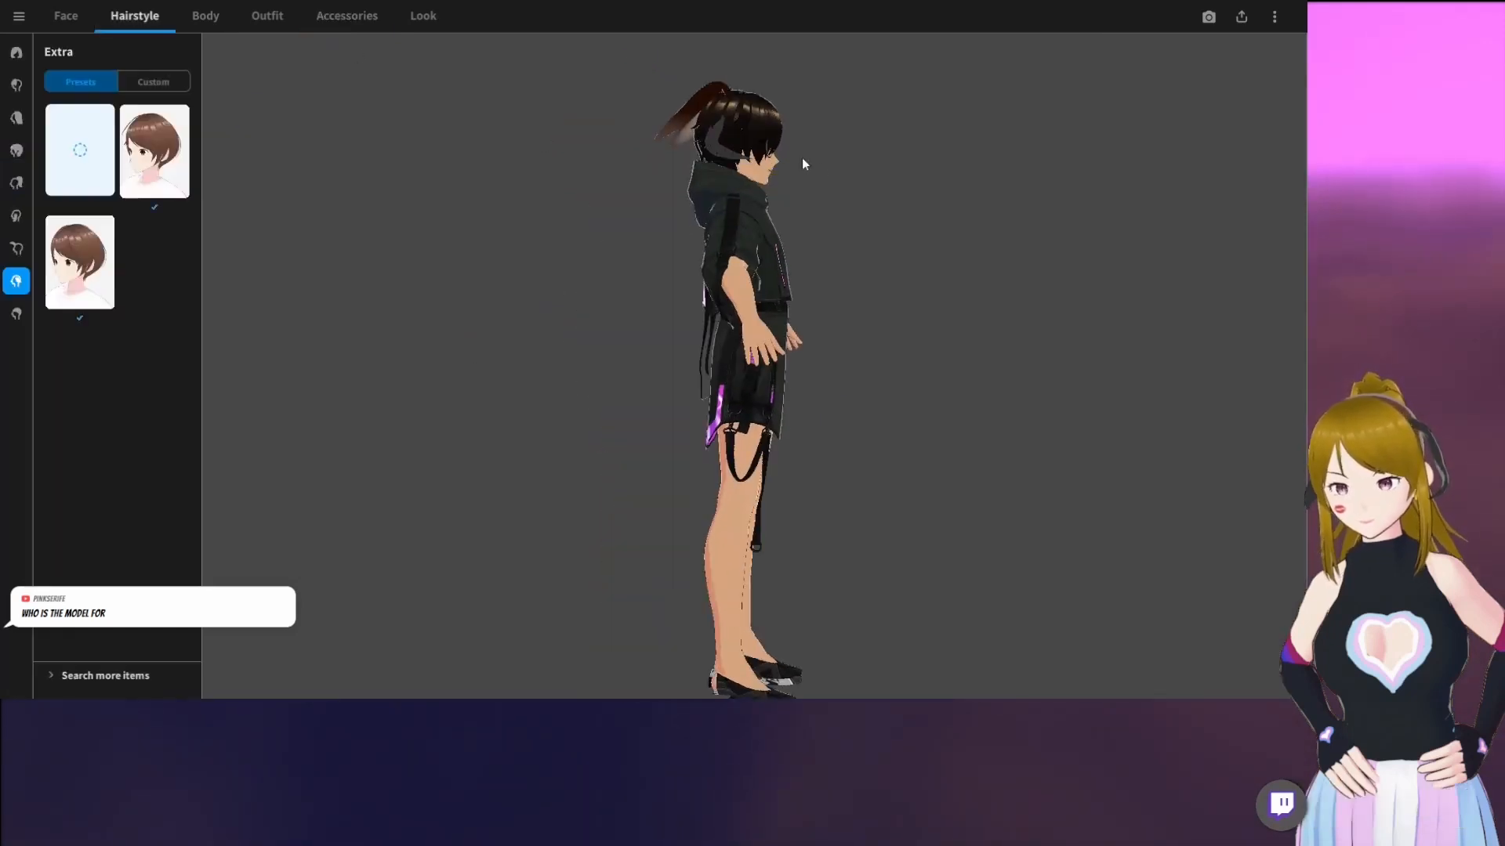
click(16, 249)
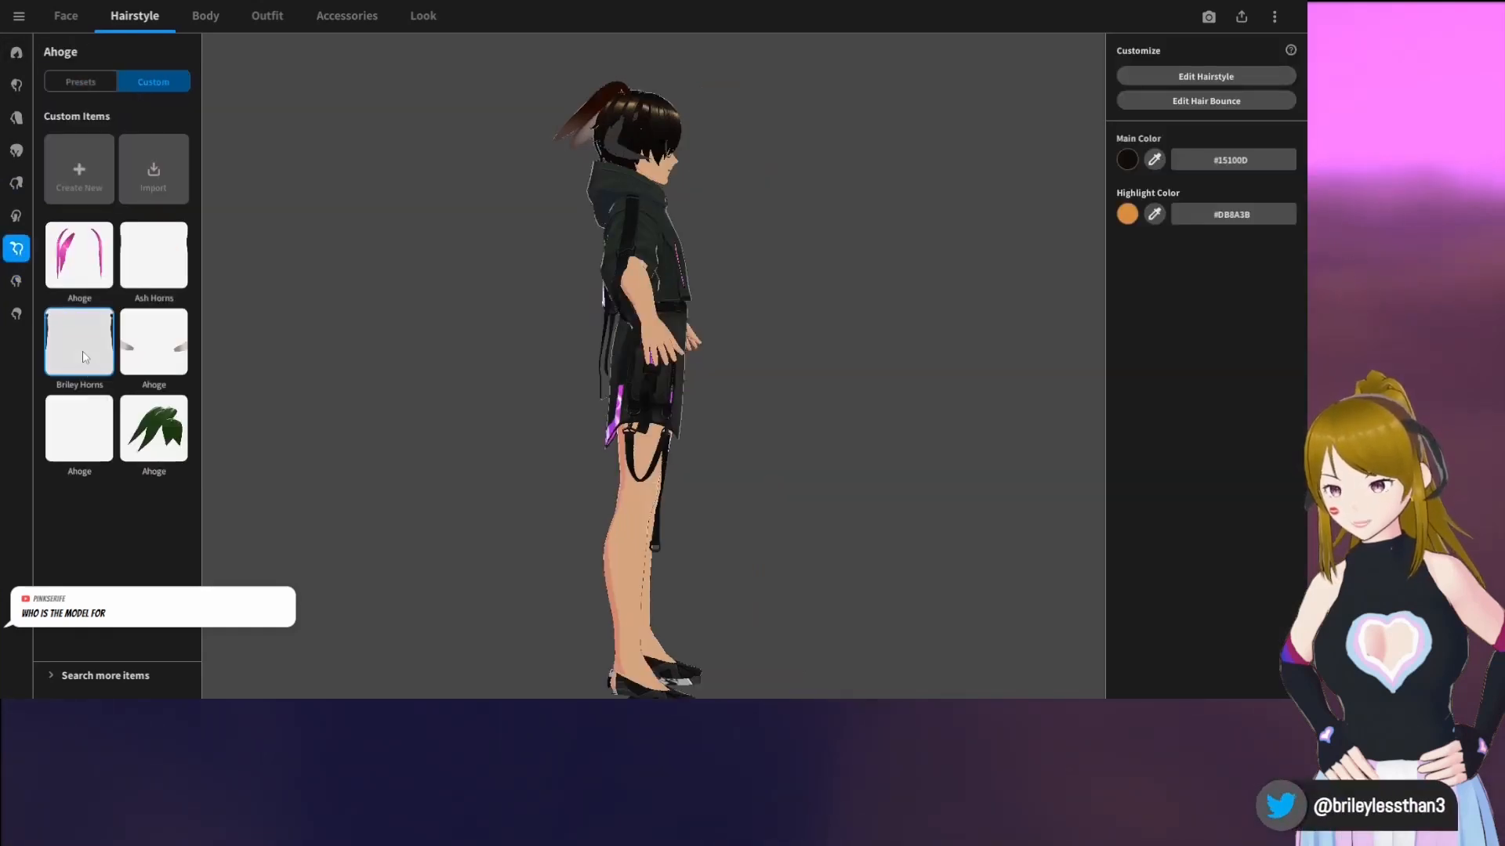
click(1205, 76)
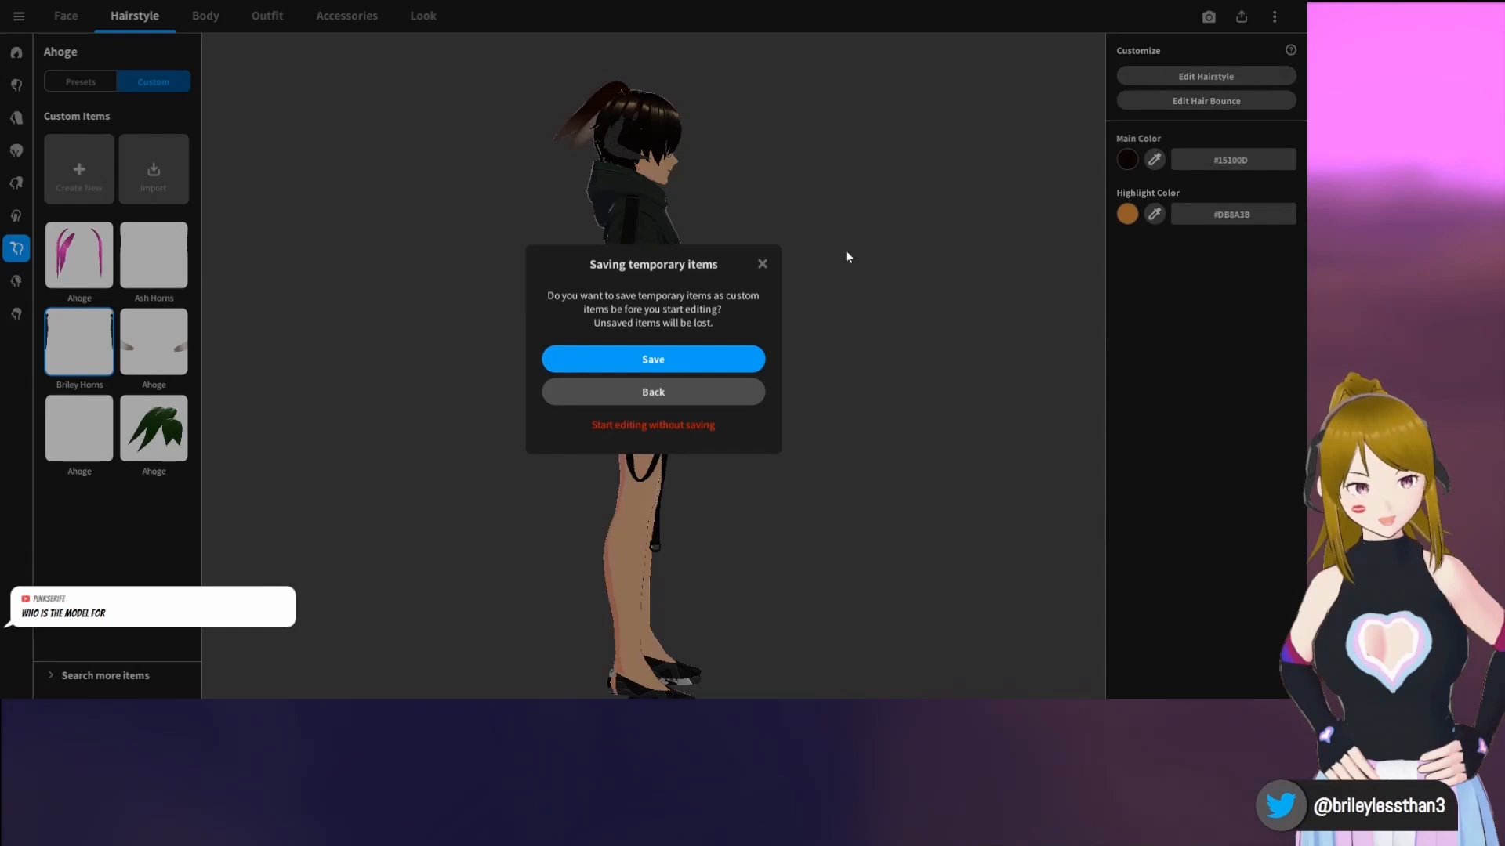
click(648, 430)
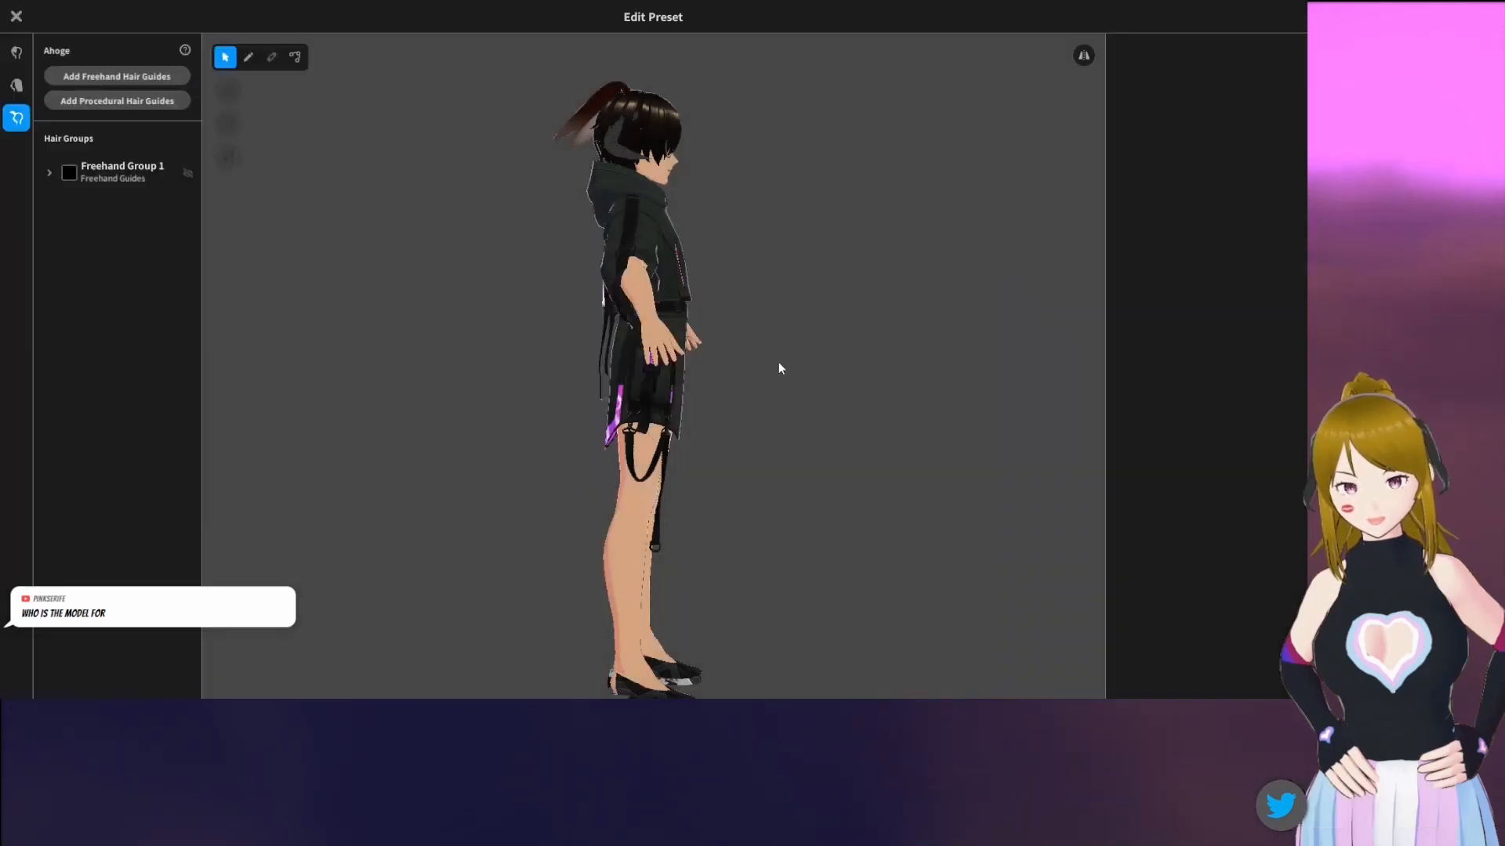
click(92, 181)
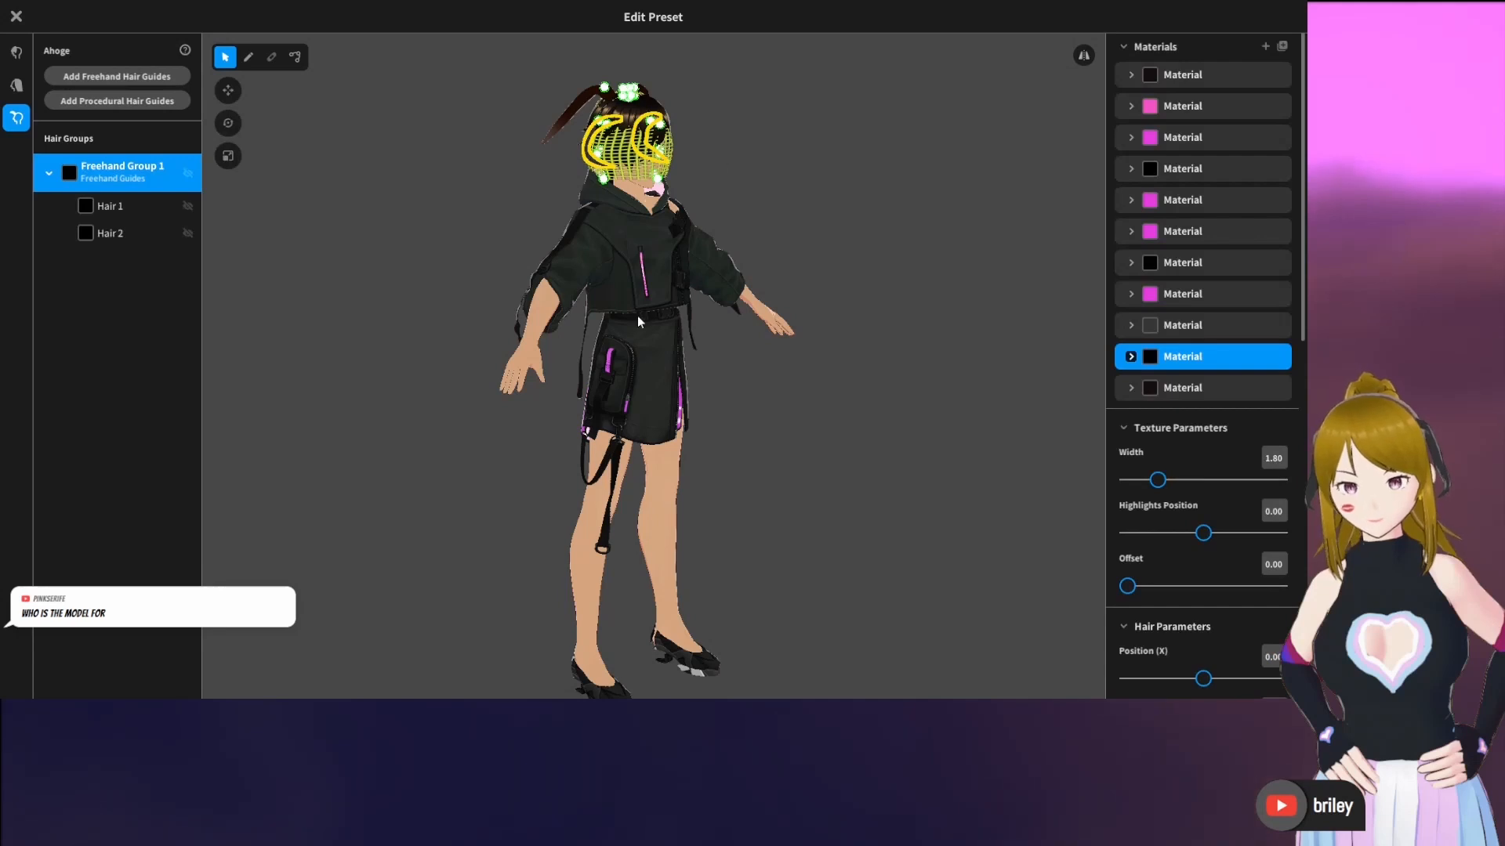
Examine the horns' hair guides from the side and the avatar from the front, and close the hairstyle editor without saving
right_drag(637, 315, 717, 277)
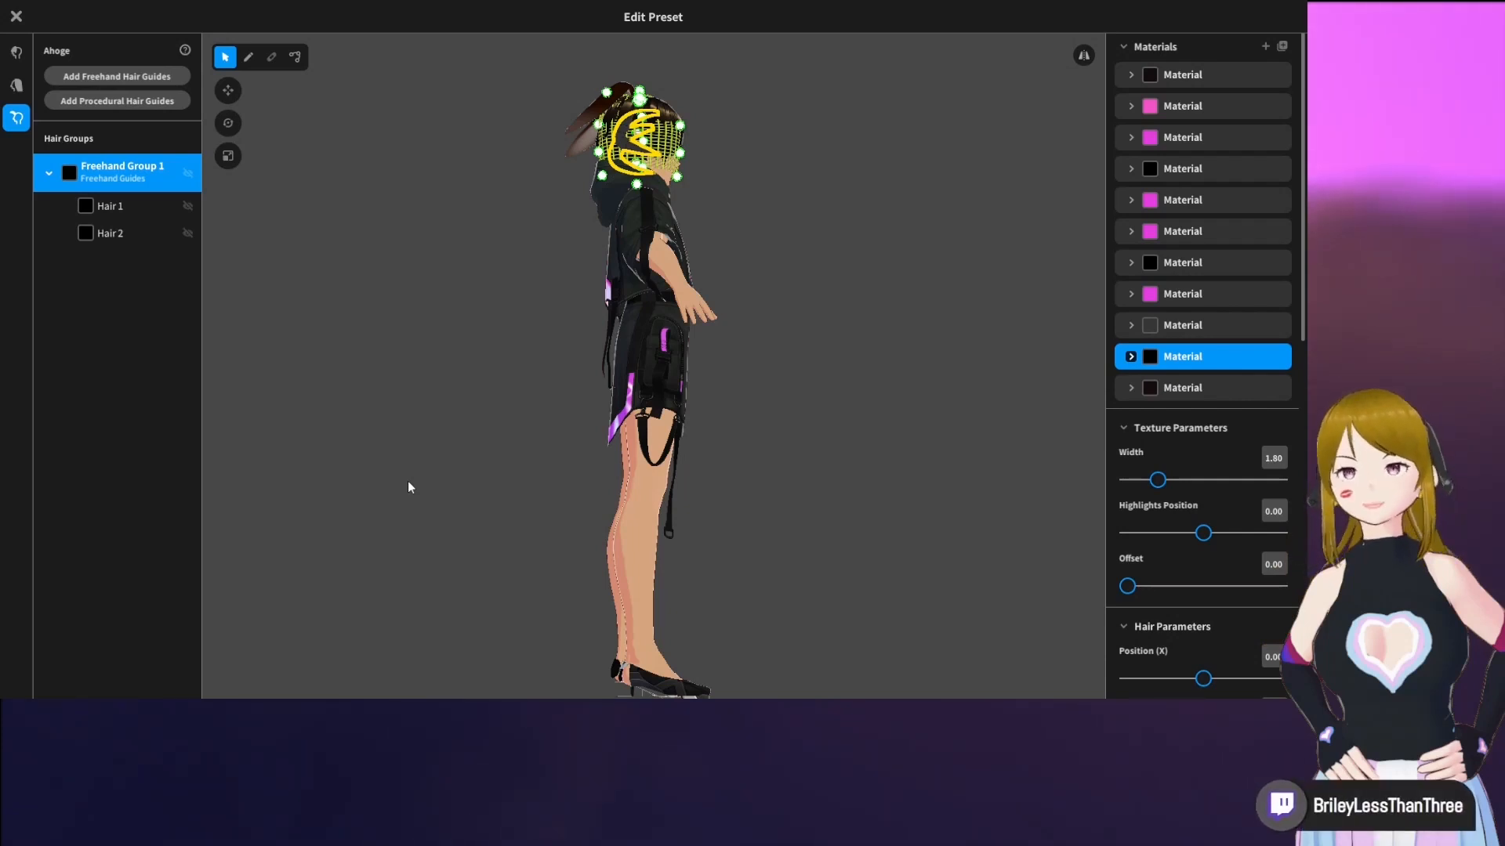
click(827, 361)
right_drag(827, 361, 768, 367)
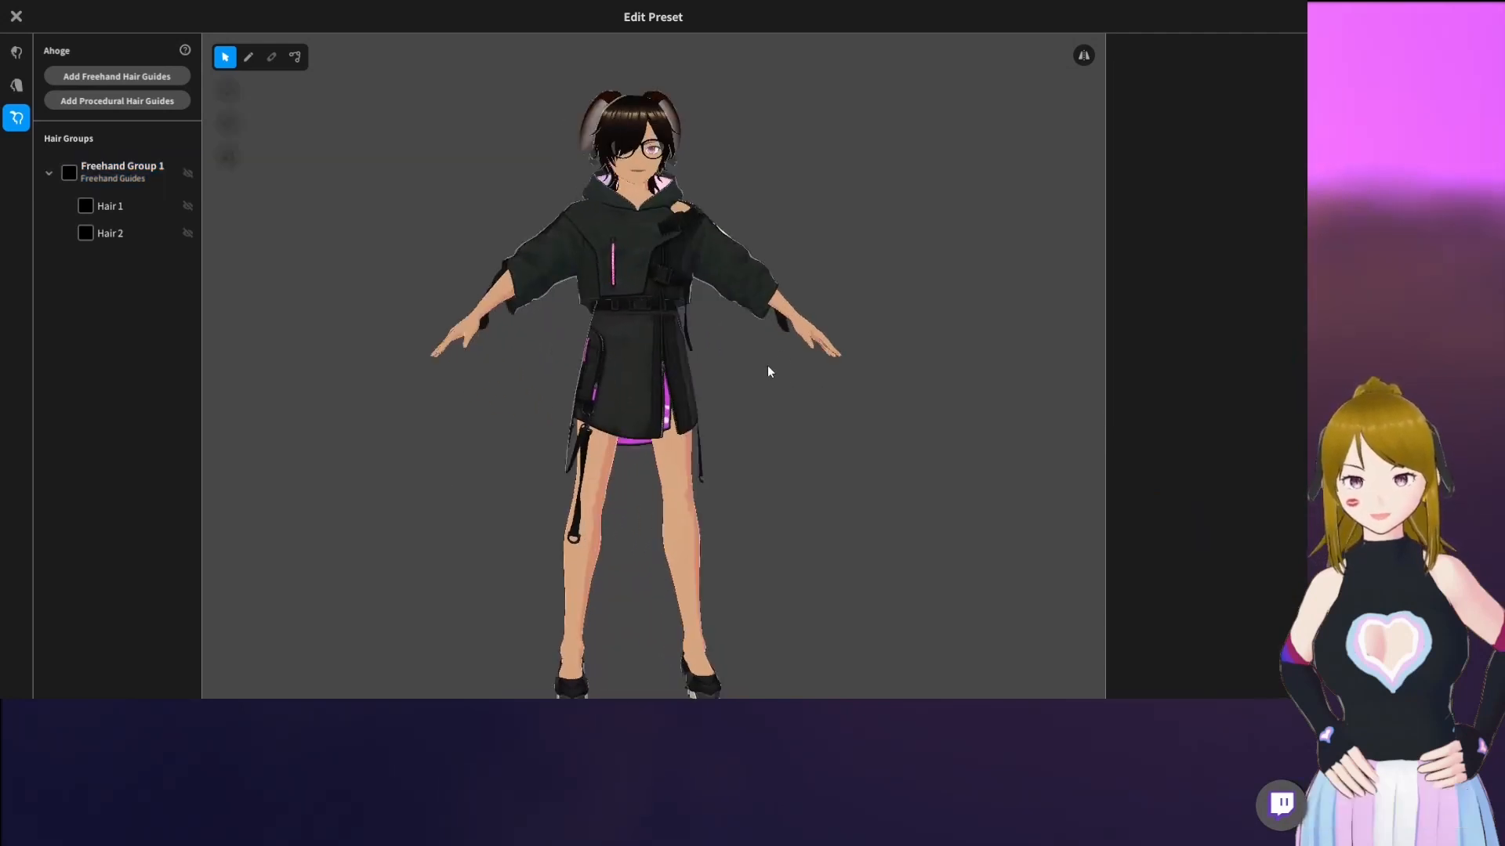
click(16, 16)
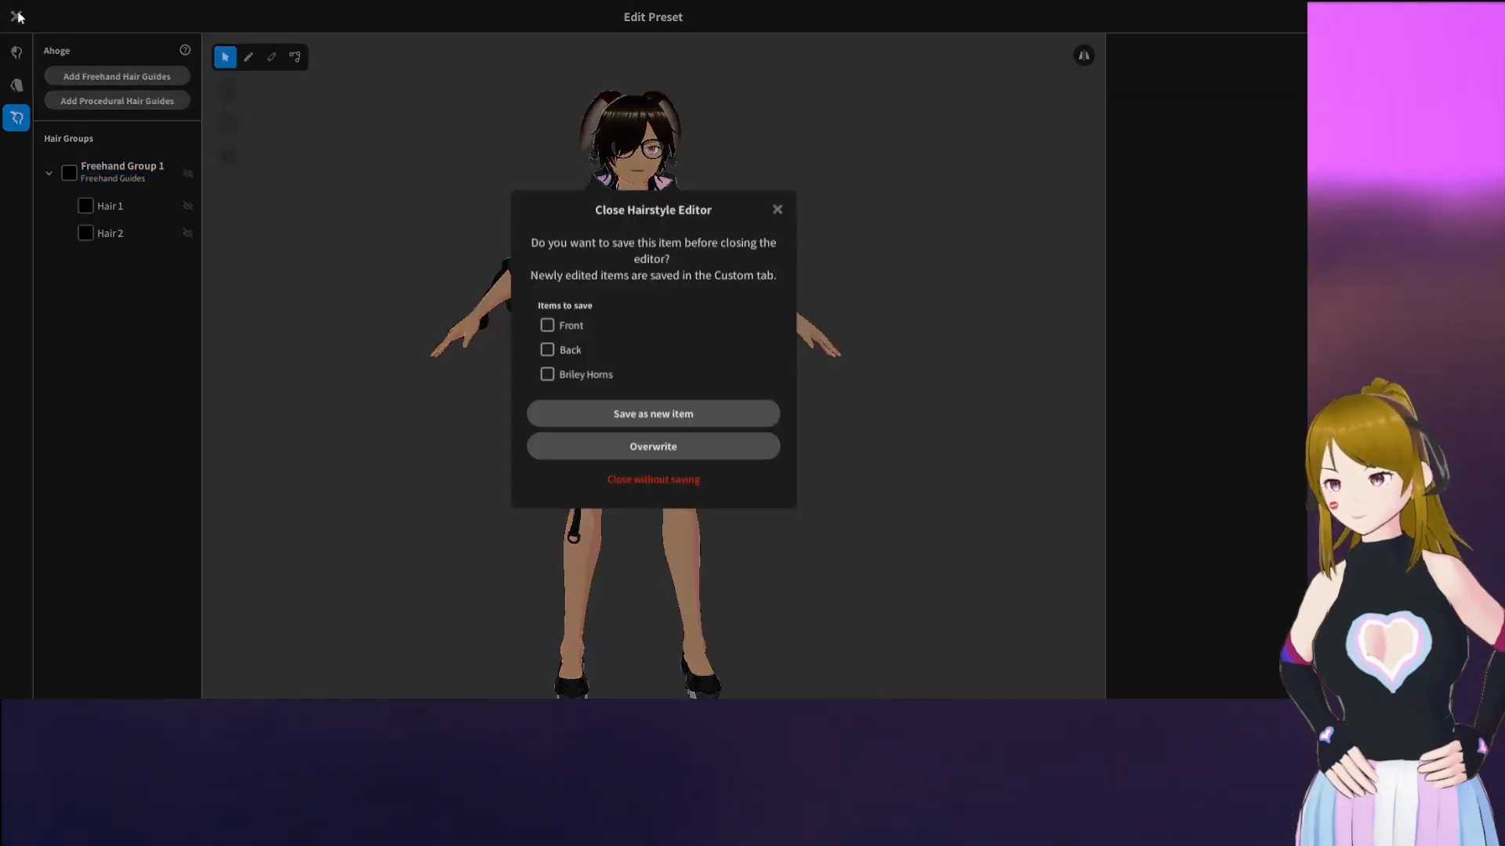
click(641, 480)
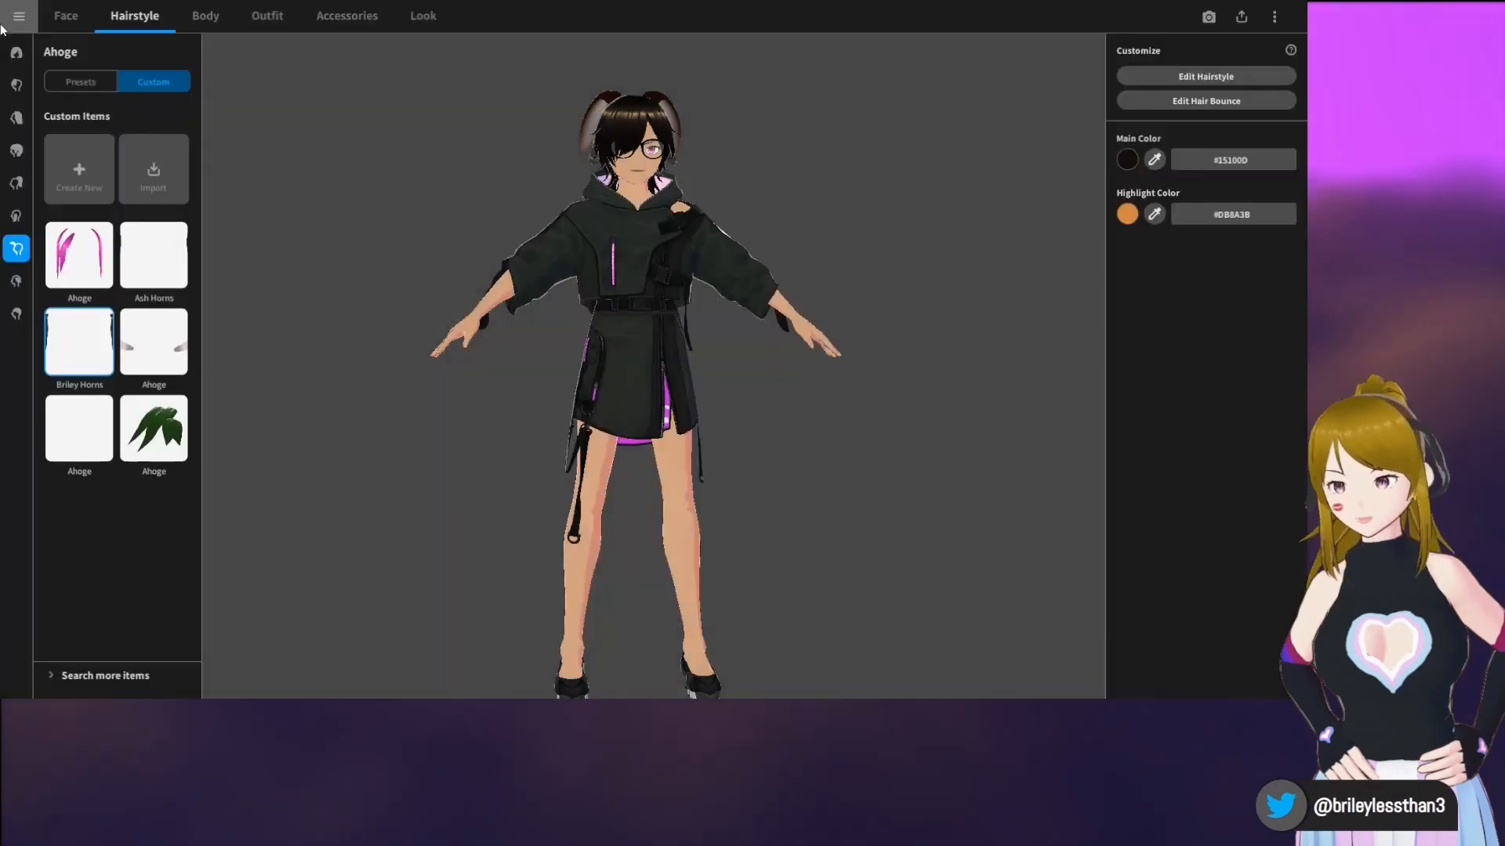
Enter the Photo Booth, set post-processing anti-aliasing to High, and frame the avatar's head and shoulders
click(433, 21)
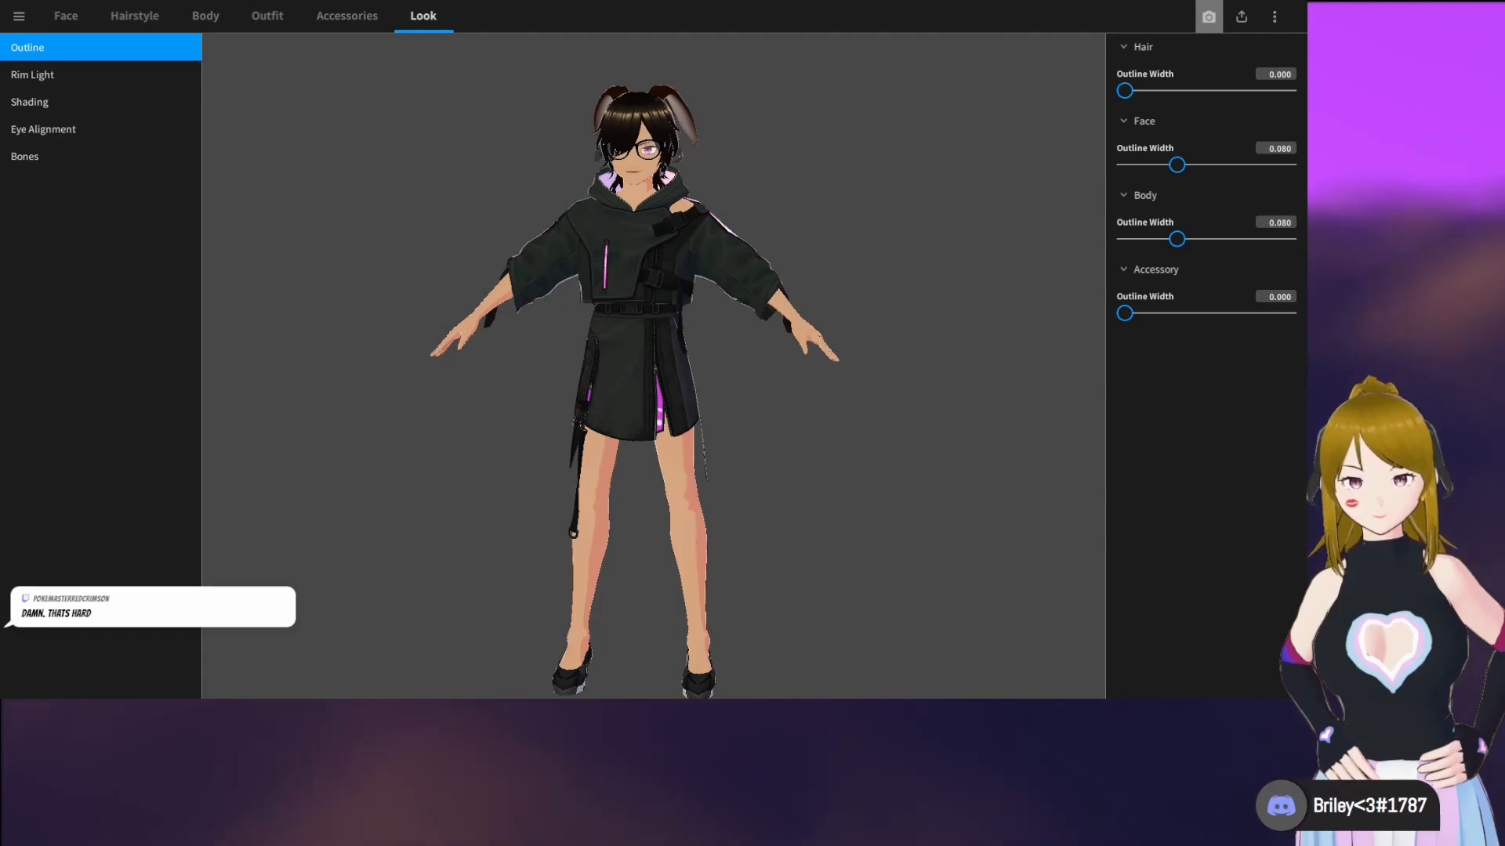
click(1208, 16)
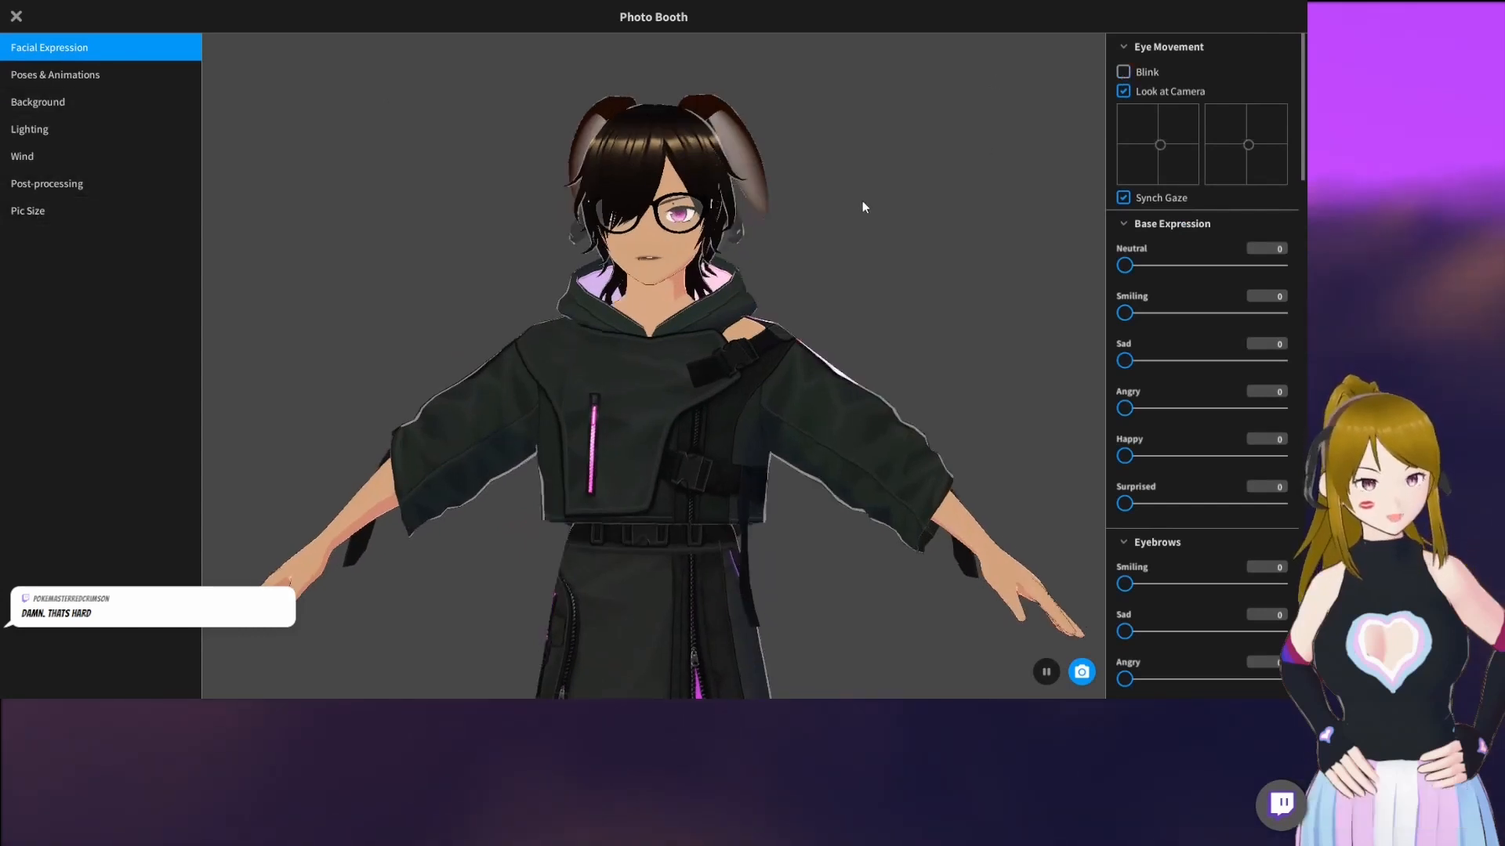
click(41, 210)
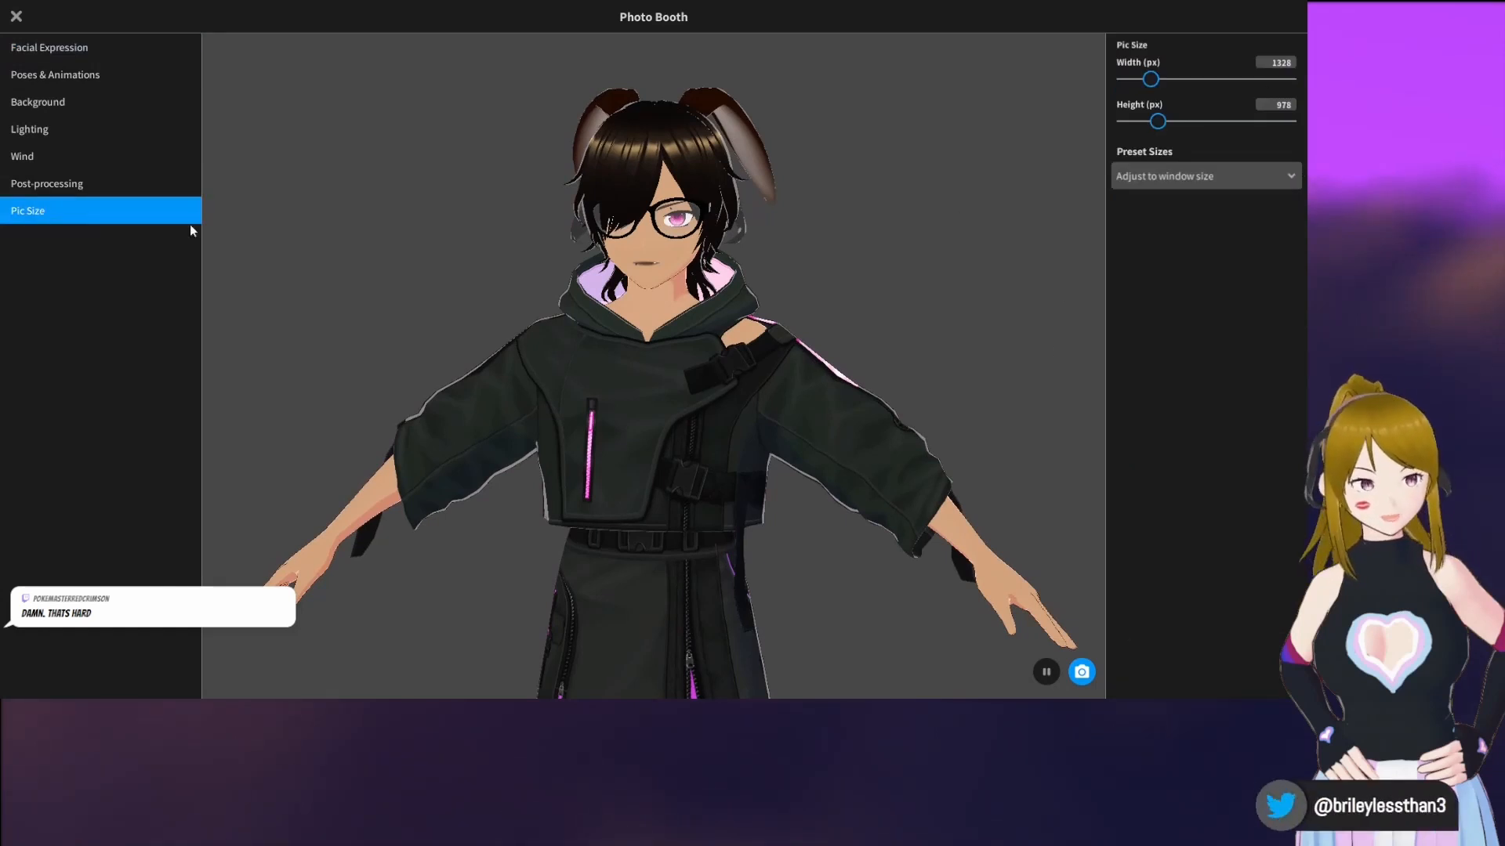
click(67, 185)
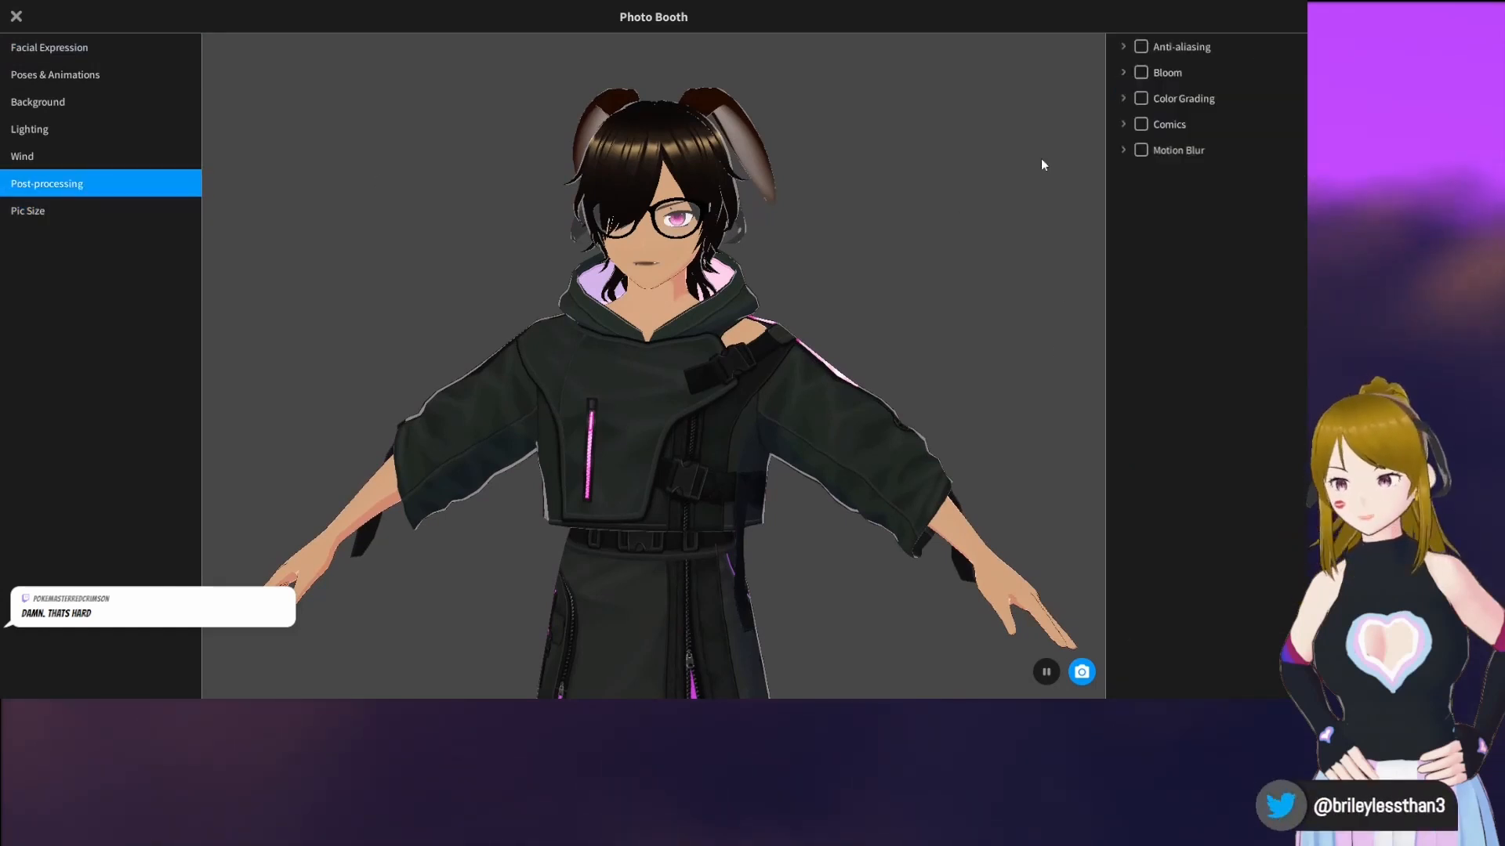
click(1122, 49)
click(1126, 95)
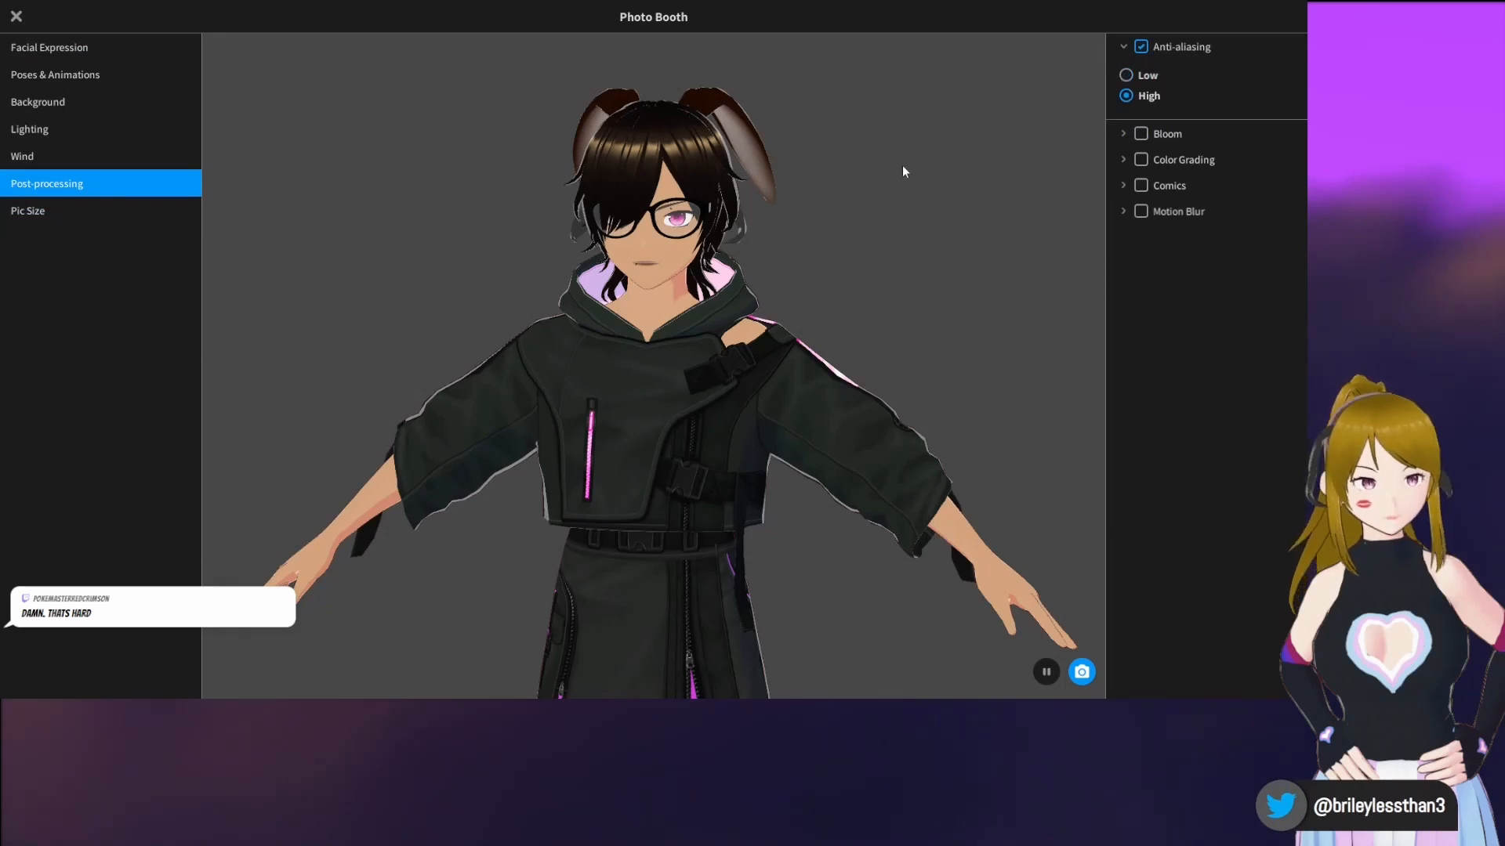
scroll(850, 264, up, 2)
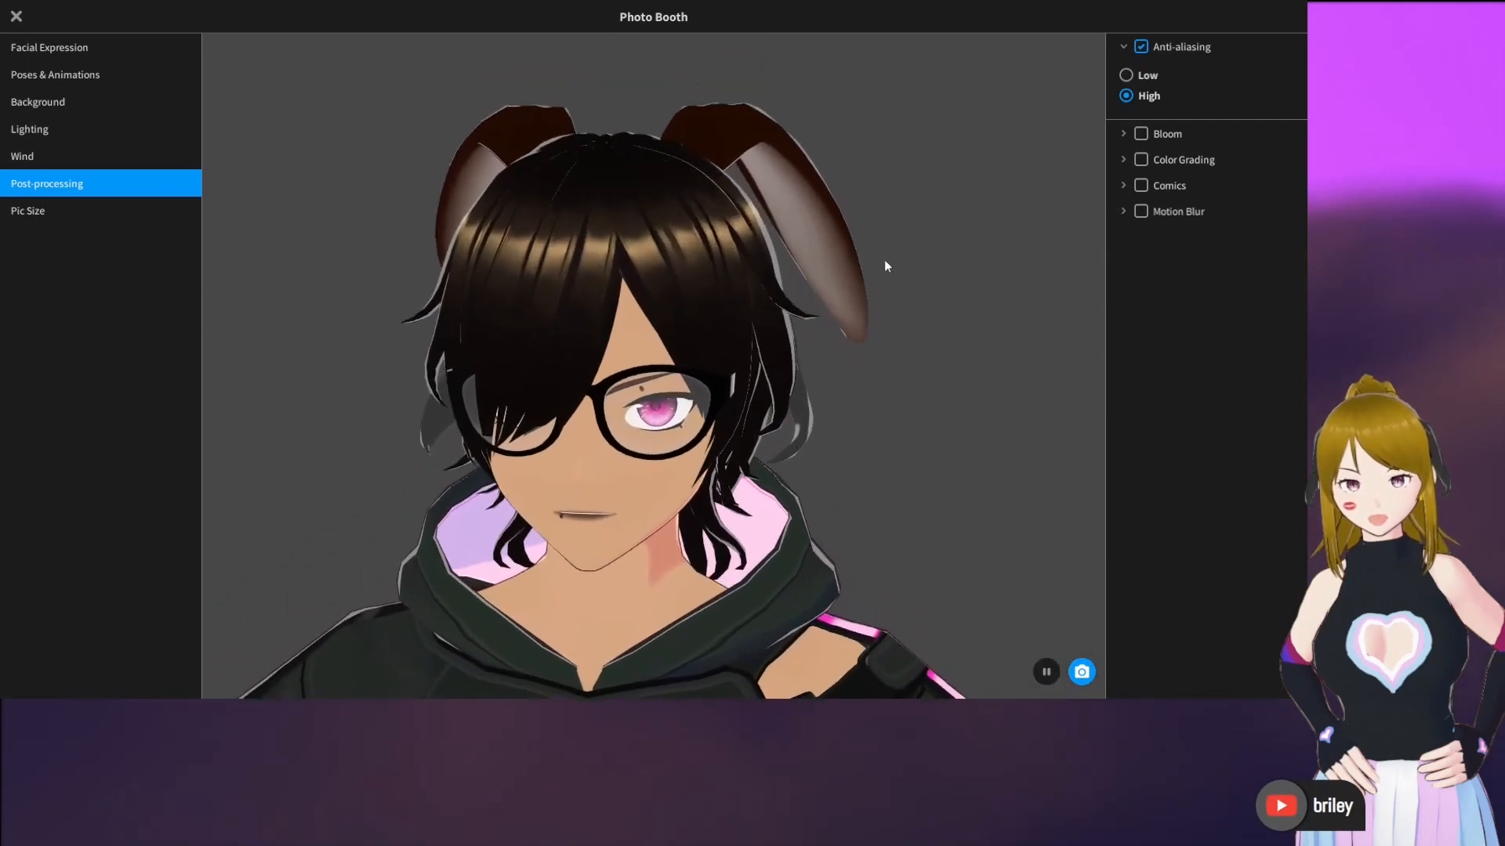
Change the Photo Booth background color to bright green #1EFF00
click(80, 105)
click(1129, 79)
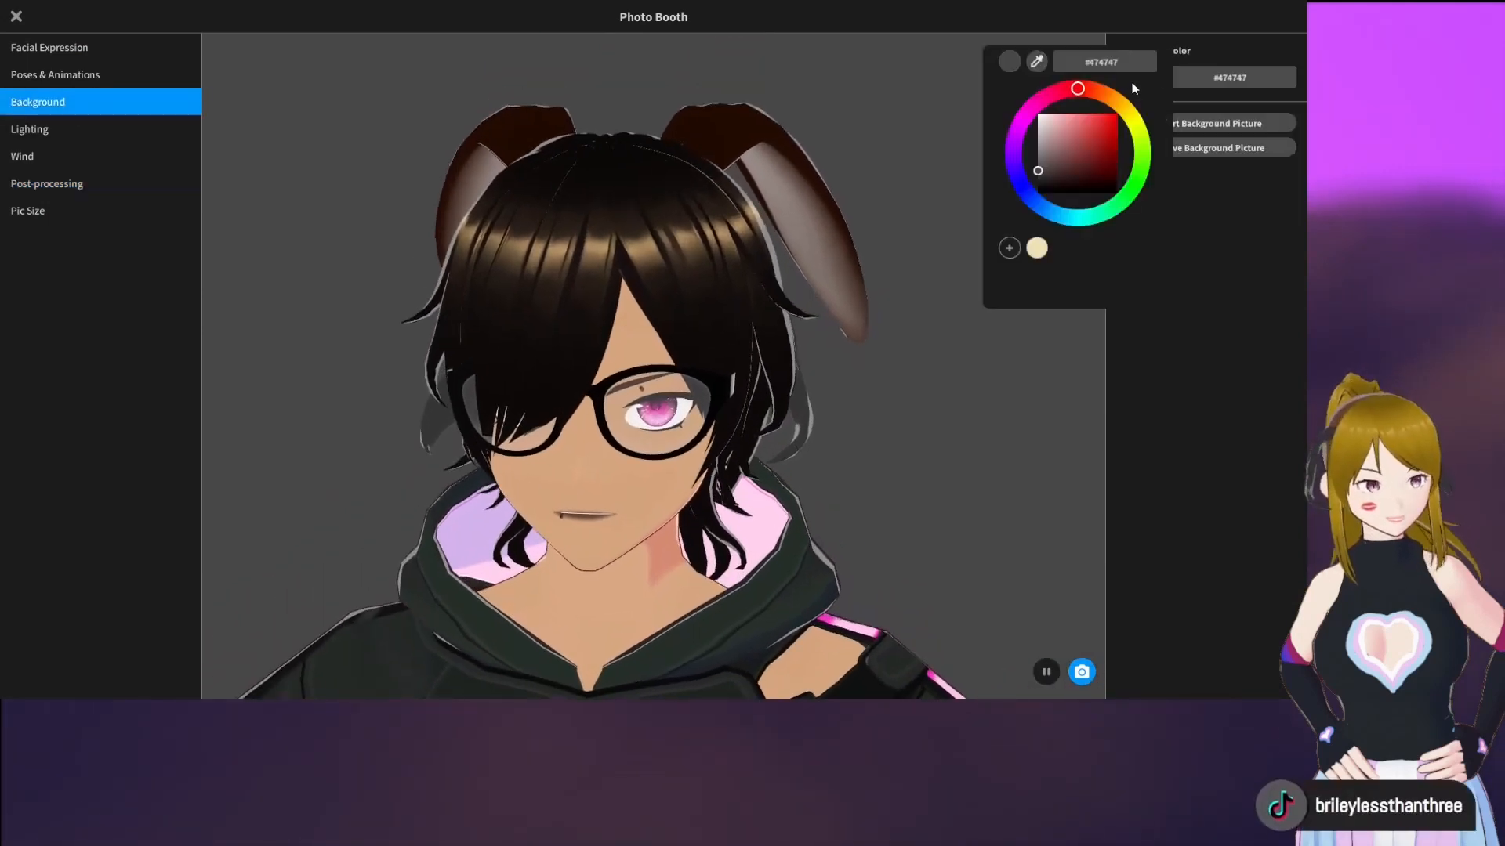
drag(1102, 178, 1122, 111)
click(1138, 181)
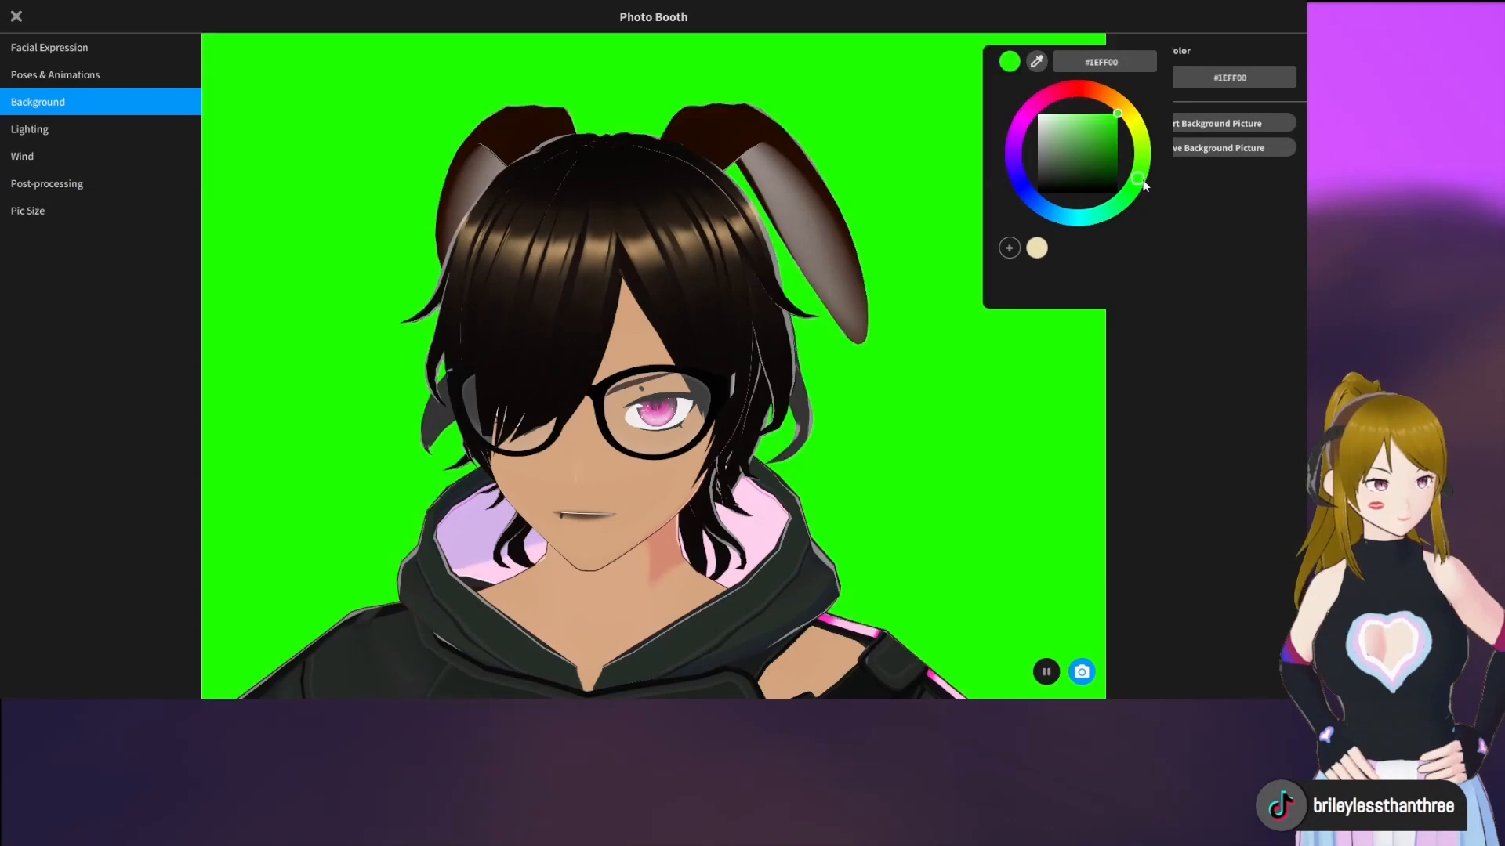
click(1225, 359)
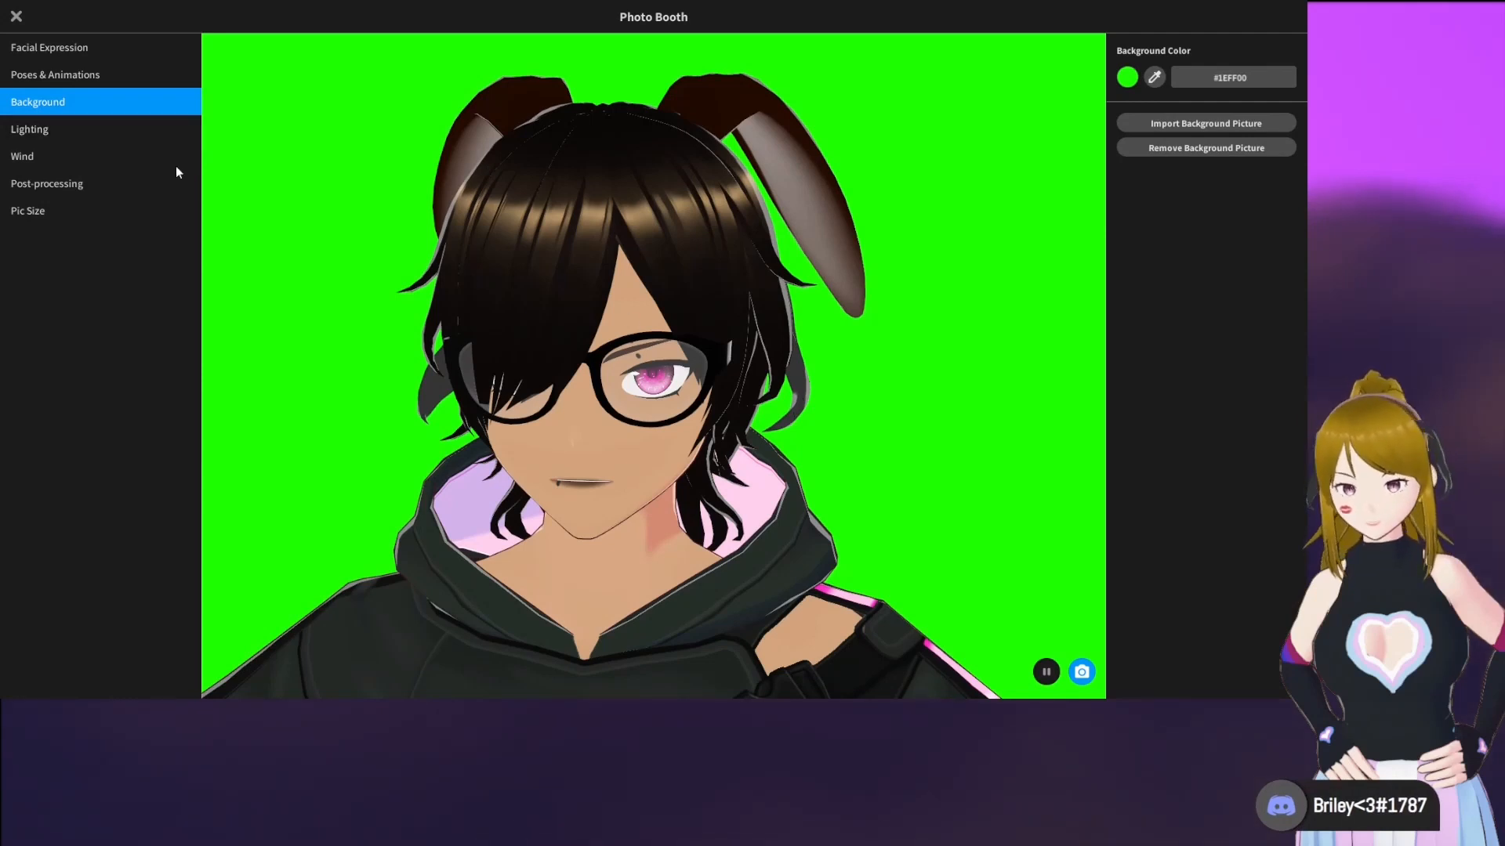
Try the Happy eyebrow setting among the facial expressions and return it to 0
click(86, 47)
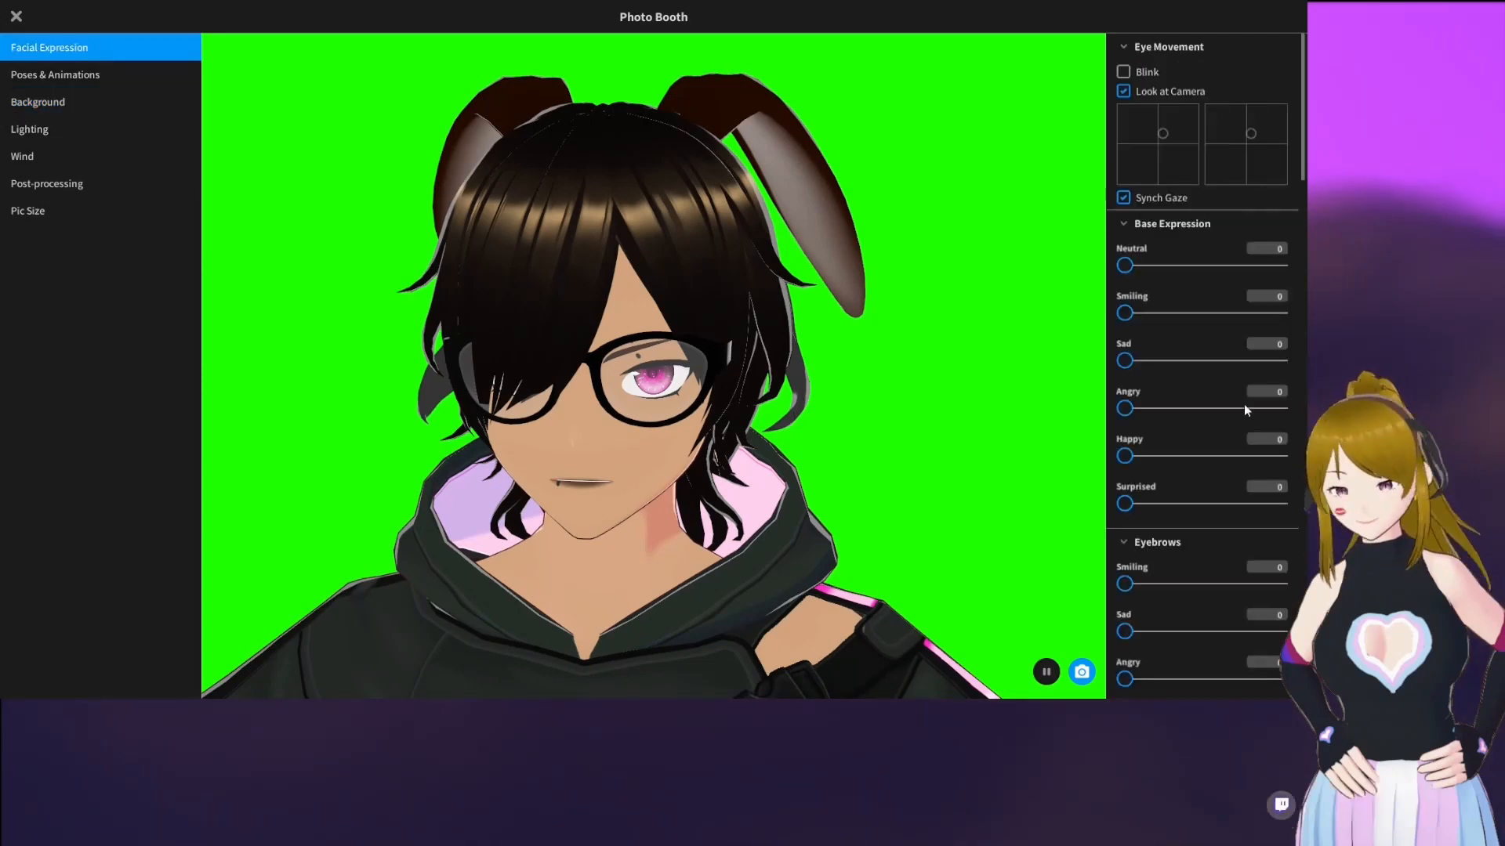
scroll(1193, 326, down, 6)
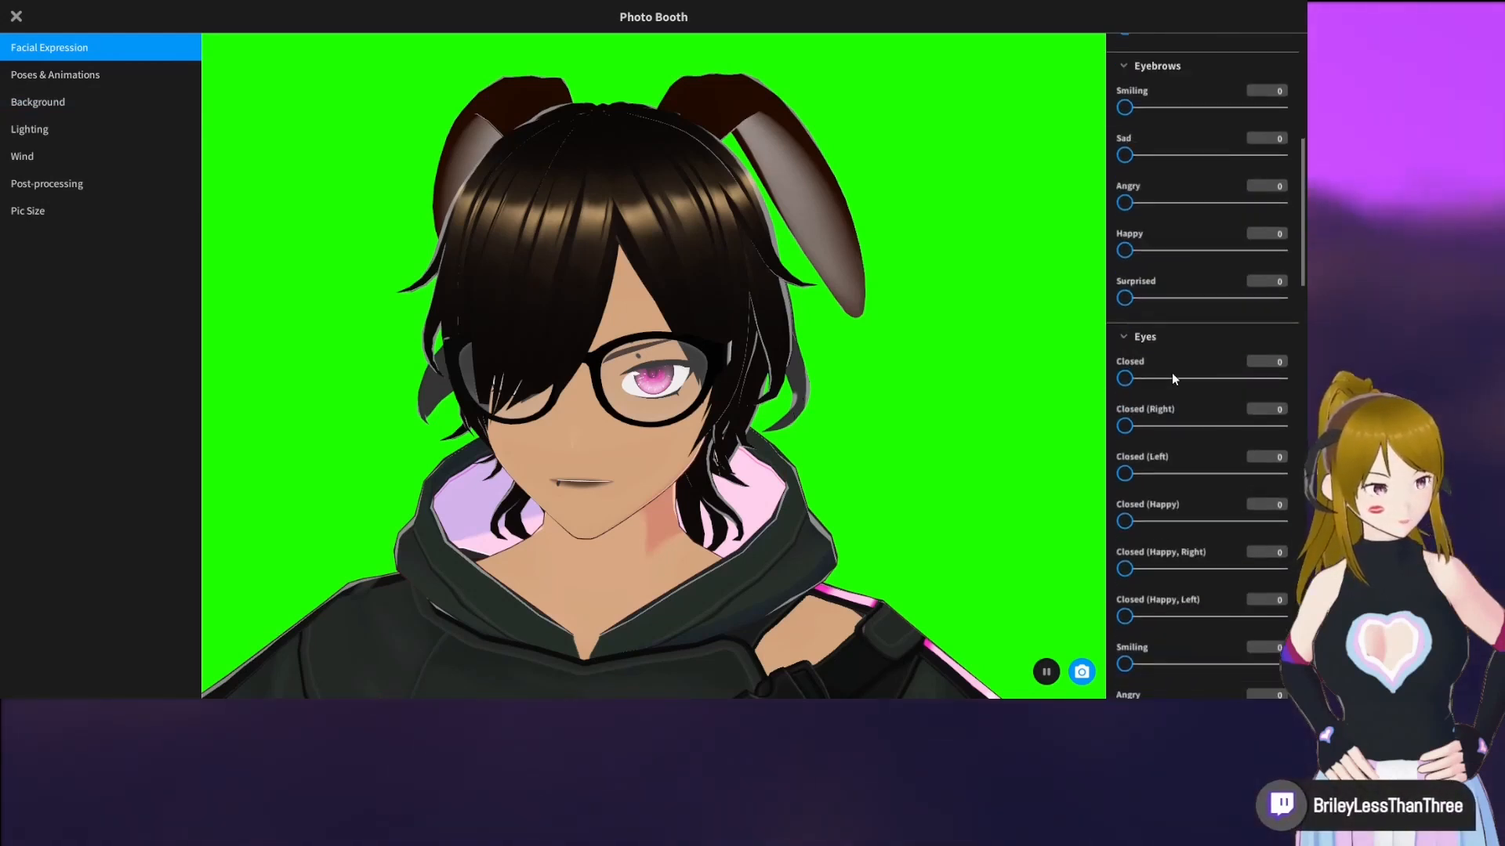
mouse_move(1138, 251)
mouse_down()
mouse_move(1301, 246)
mouse_move(1120, 250)
mouse_up()
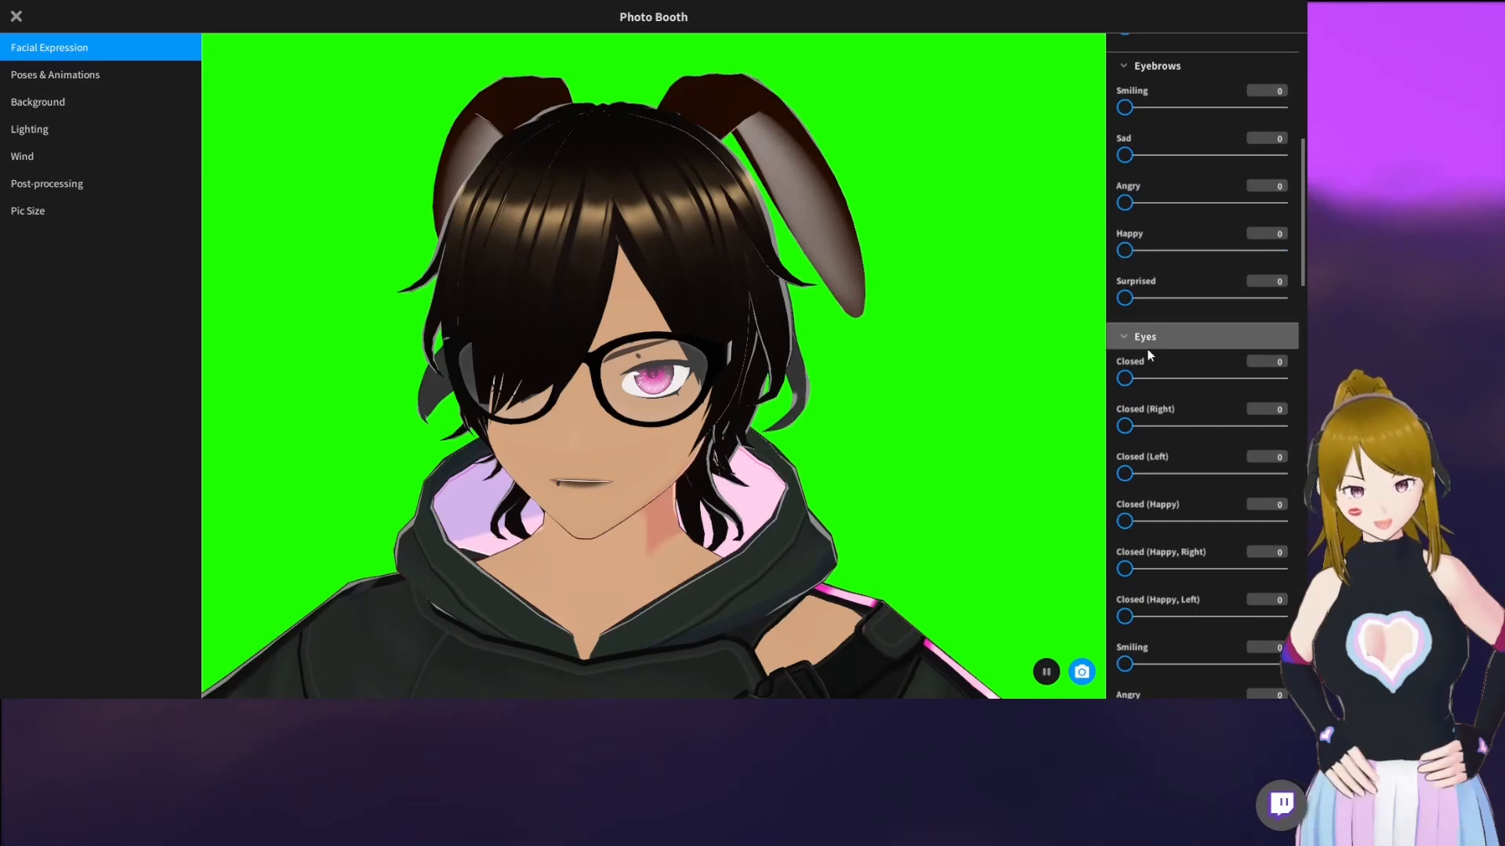
Set the facial expression's eyes to Smiling about 79, and its eyebrows to Smiling 100 and Angry 50
scroll(1149, 354, down, 3)
scroll(1160, 361, down, 2)
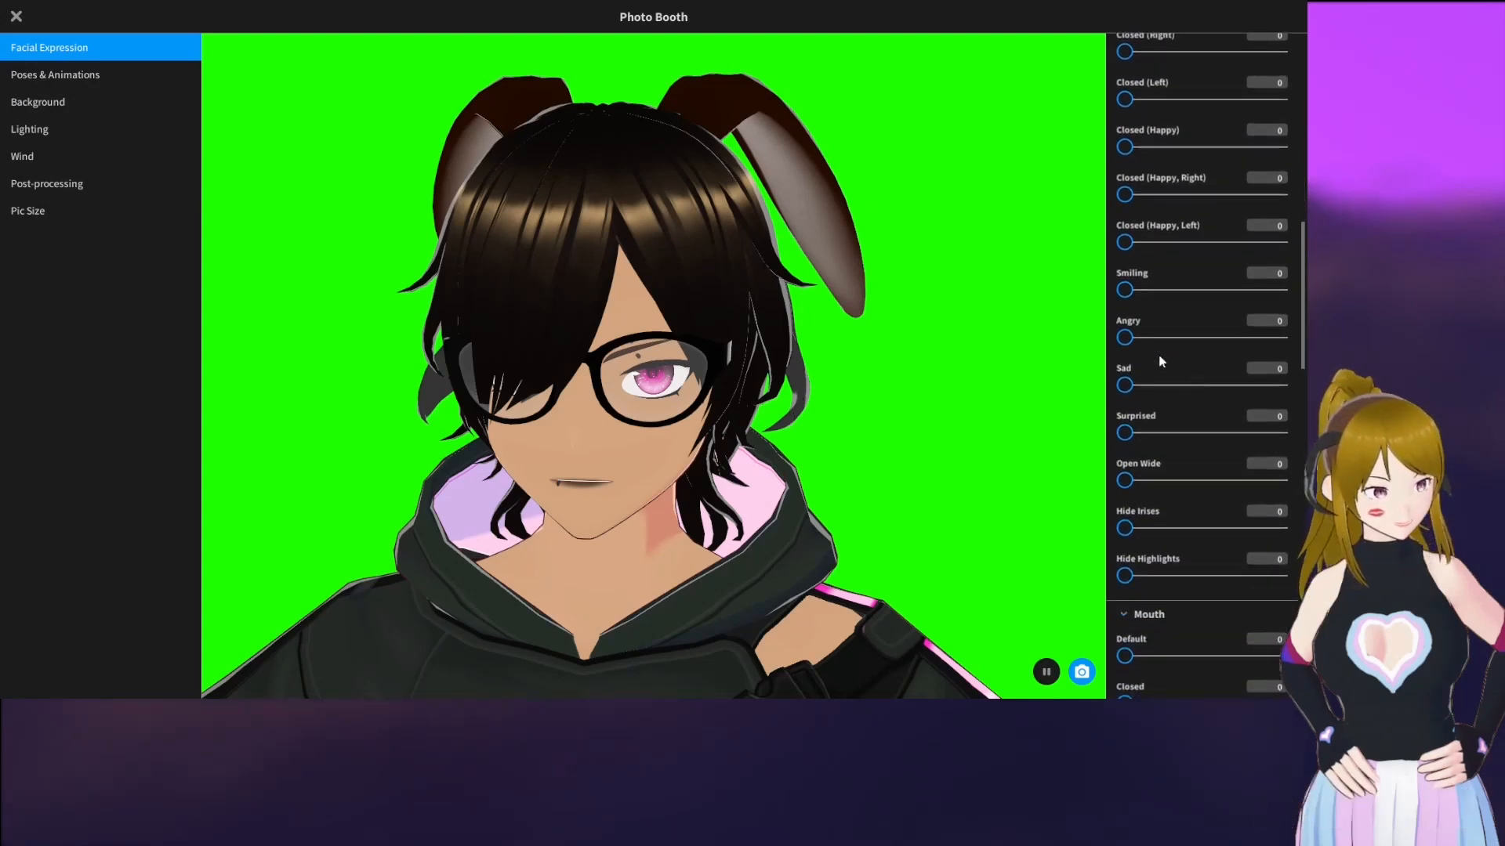
drag(1128, 290, 1260, 291)
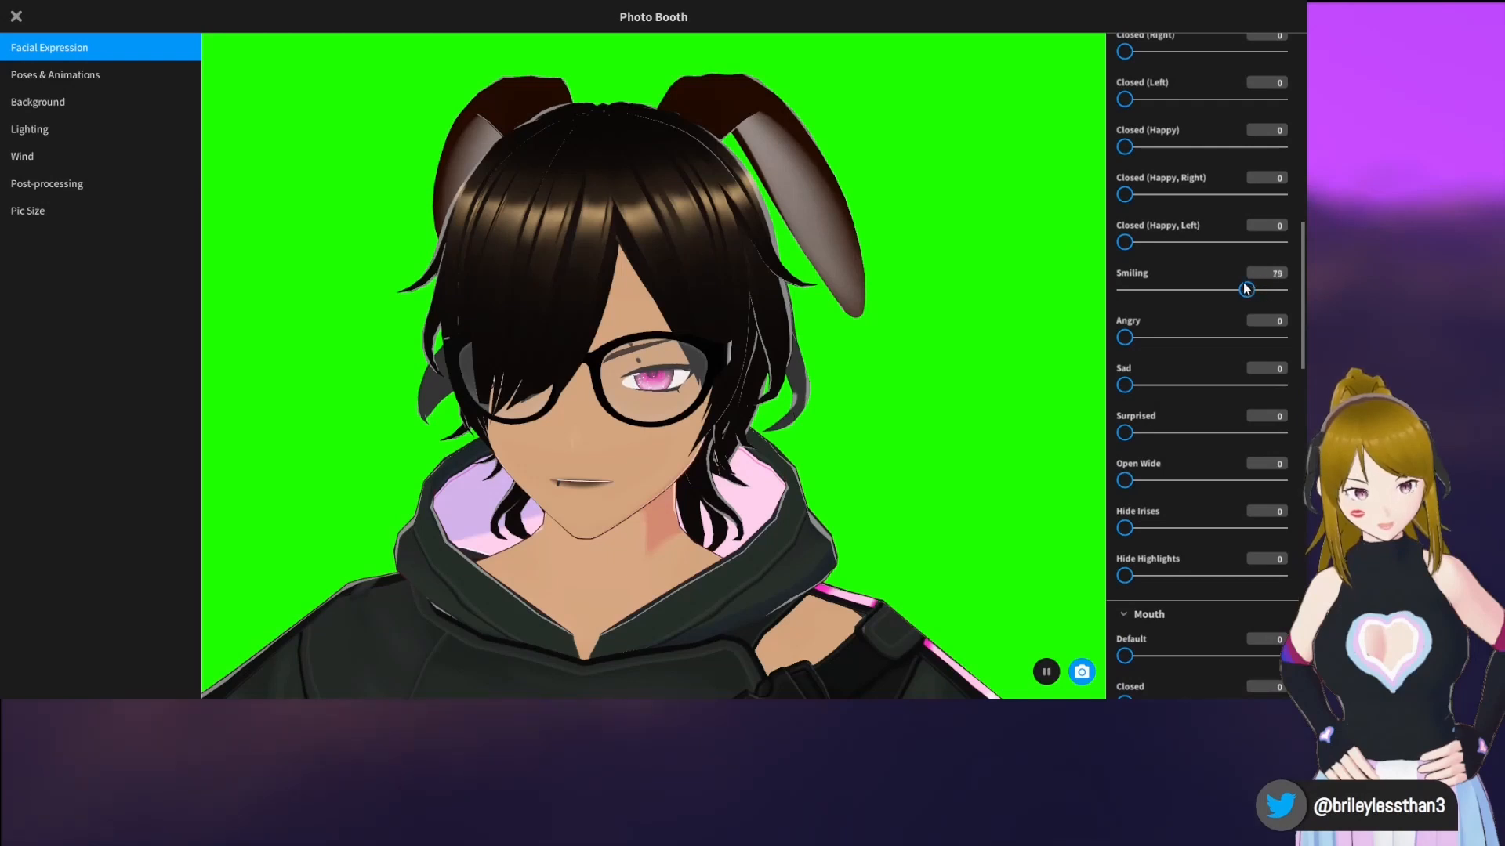
scroll(1238, 281, up, 6)
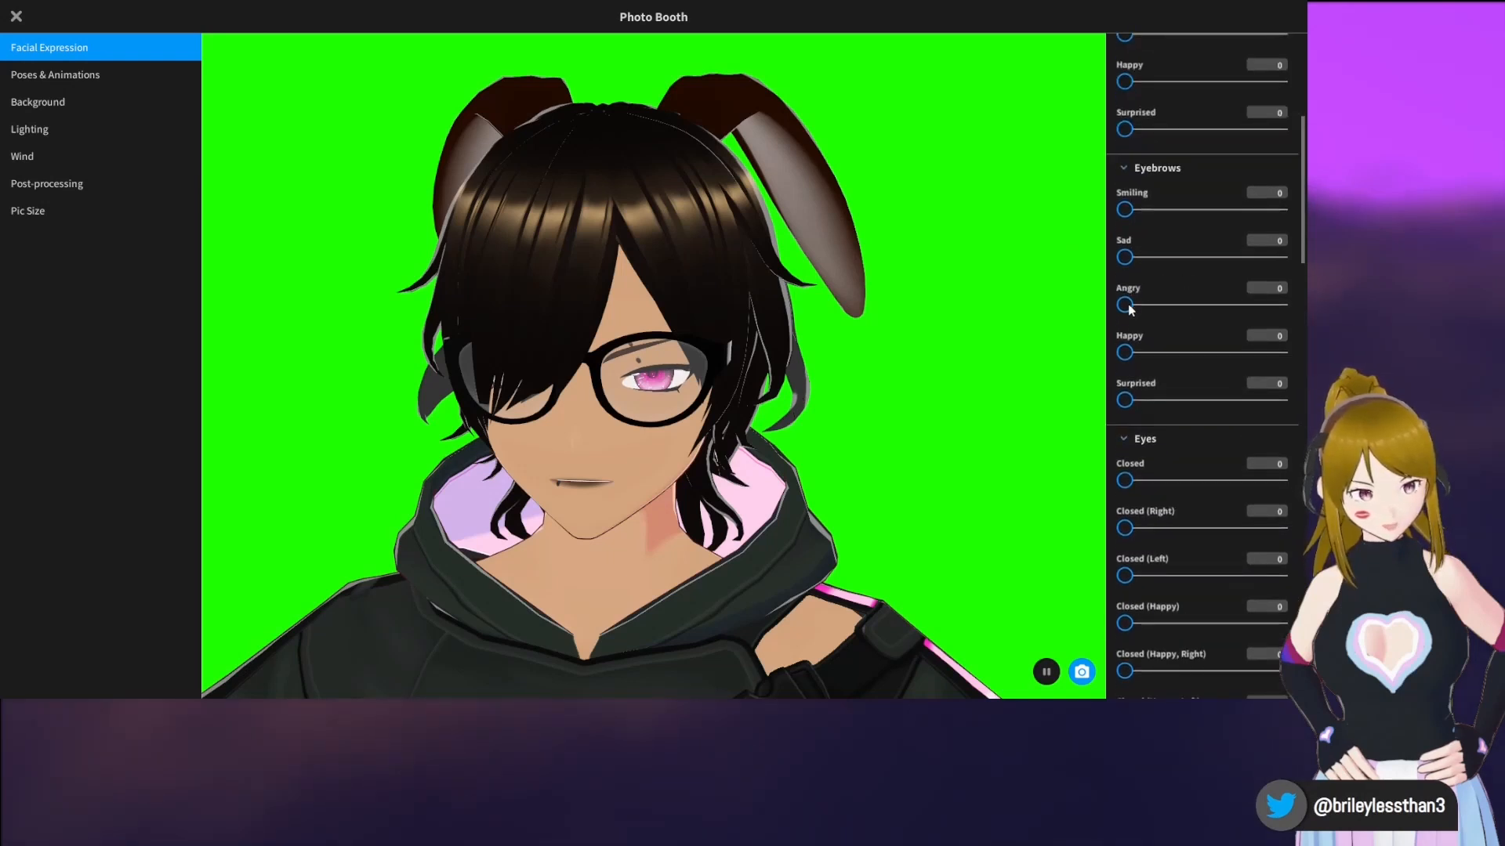
drag(1125, 209, 1301, 225)
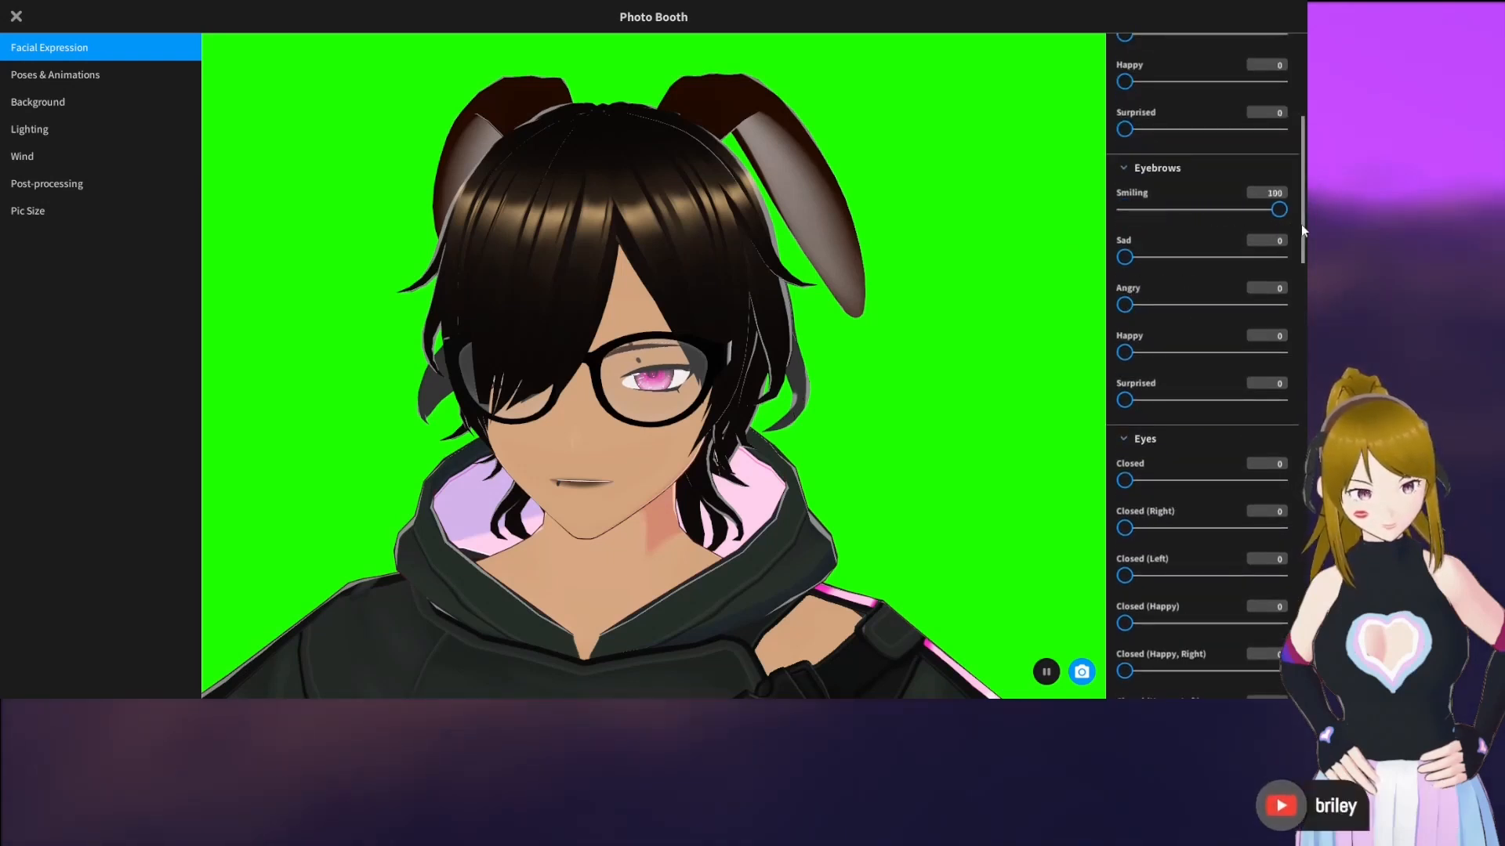
drag(1124, 305, 1201, 310)
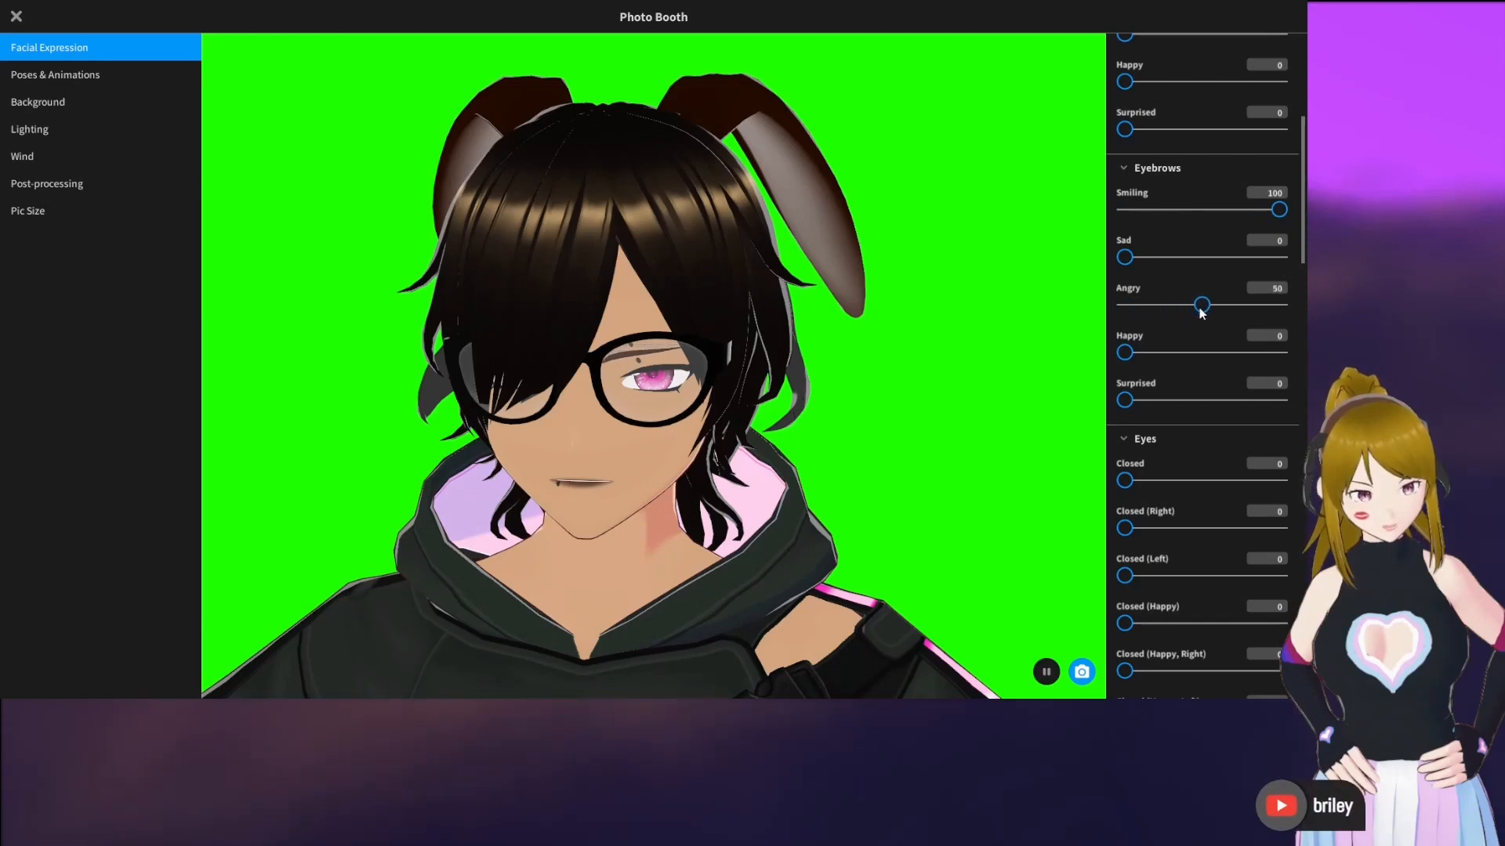
Set the mouth expression to Smiling 78, Happy 7 and E 52
scroll(1194, 382, down, 12)
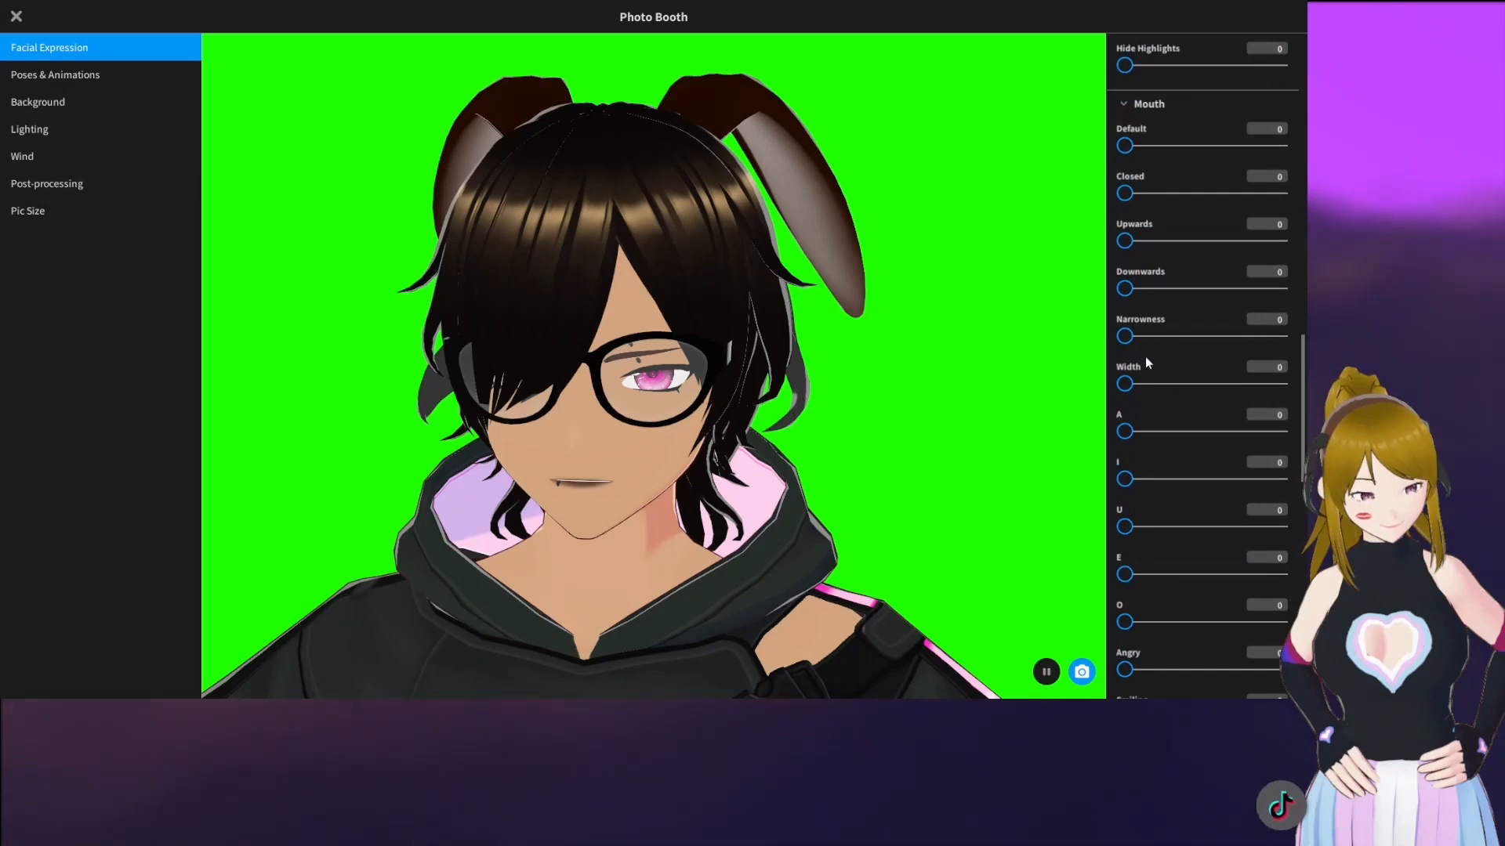
scroll(1145, 356, down, 5)
drag(1126, 275, 1192, 278)
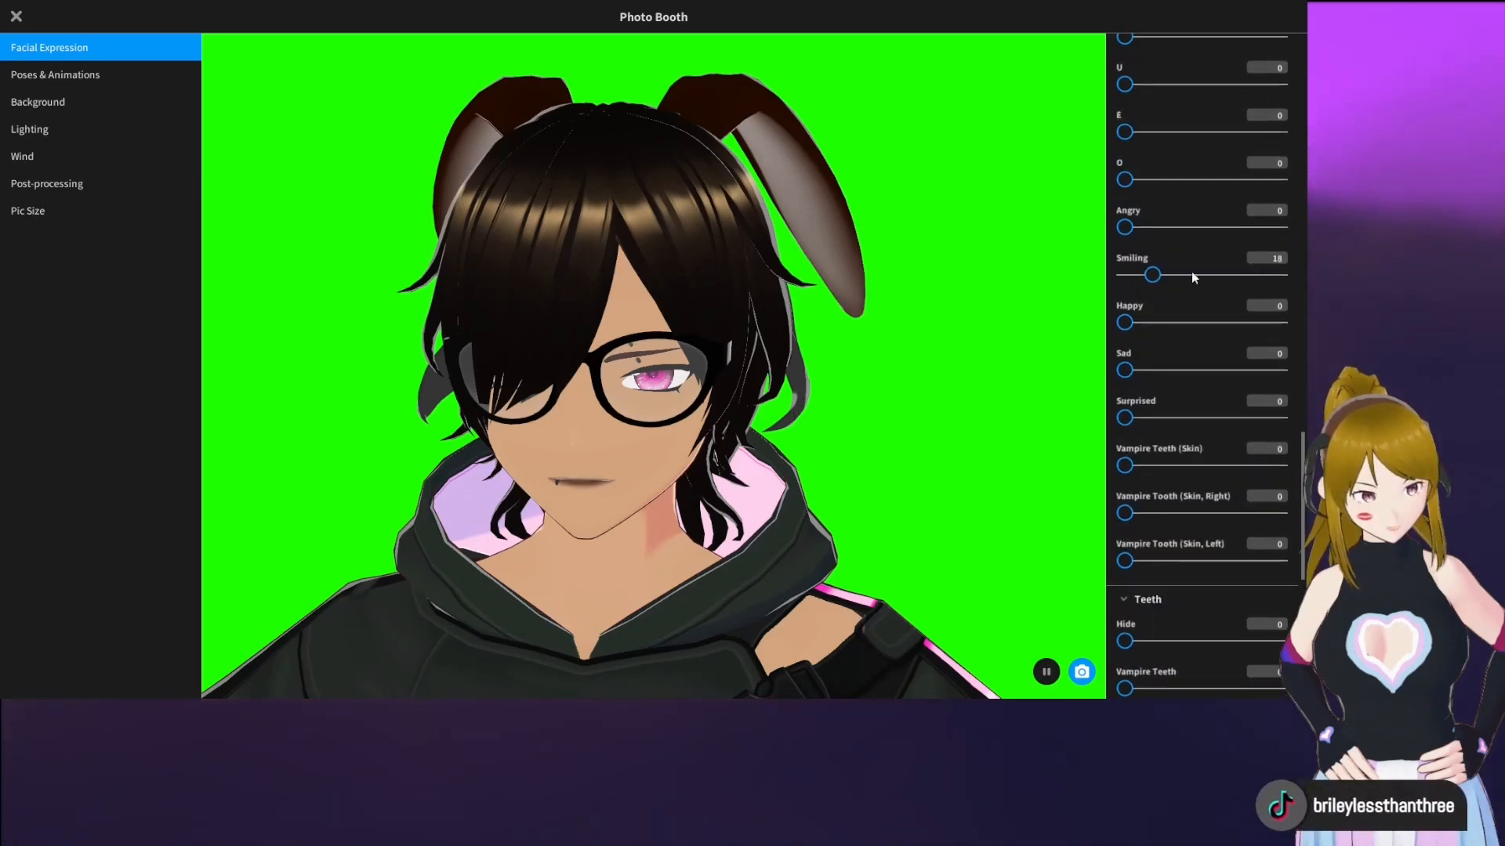
drag(1125, 322, 1208, 323)
mouse_move(1261, 275)
mouse_down()
mouse_move(1177, 278)
mouse_move(1139, 323)
mouse_move(1241, 283)
mouse_up()
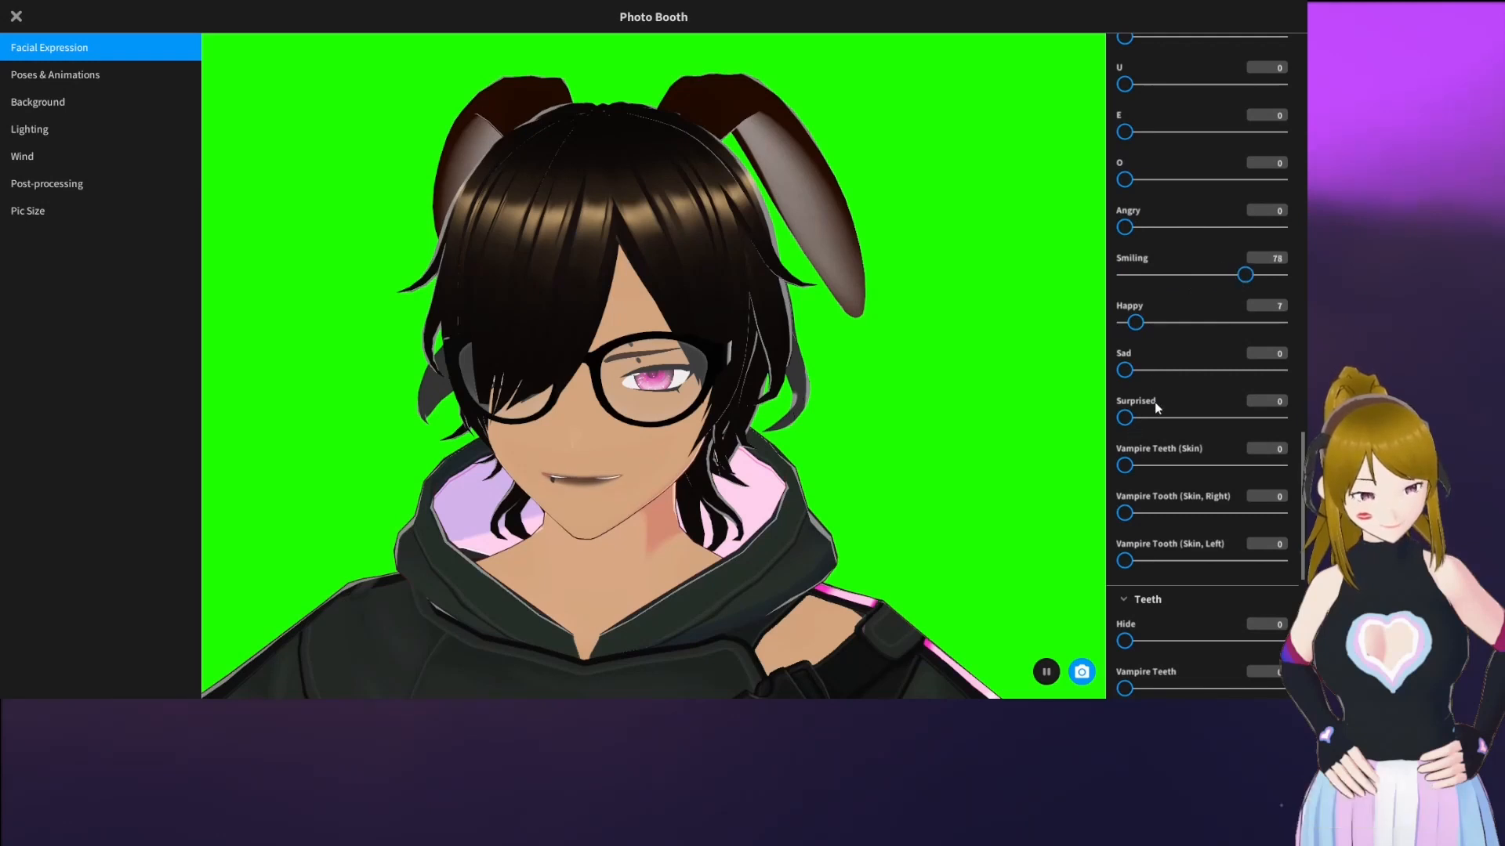
scroll(1154, 402, up, 5)
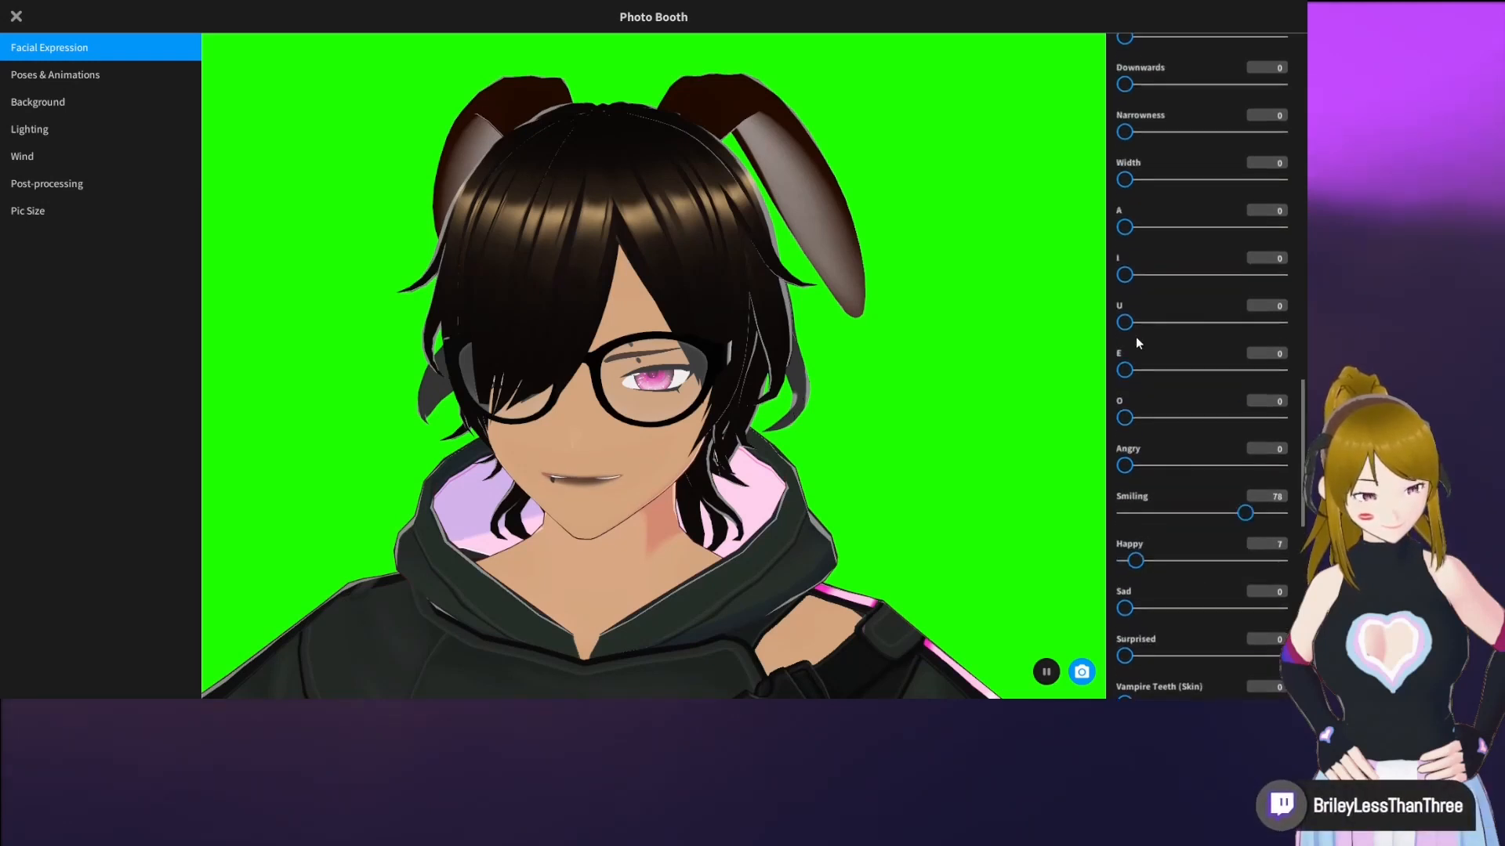
drag(1127, 372, 1203, 373)
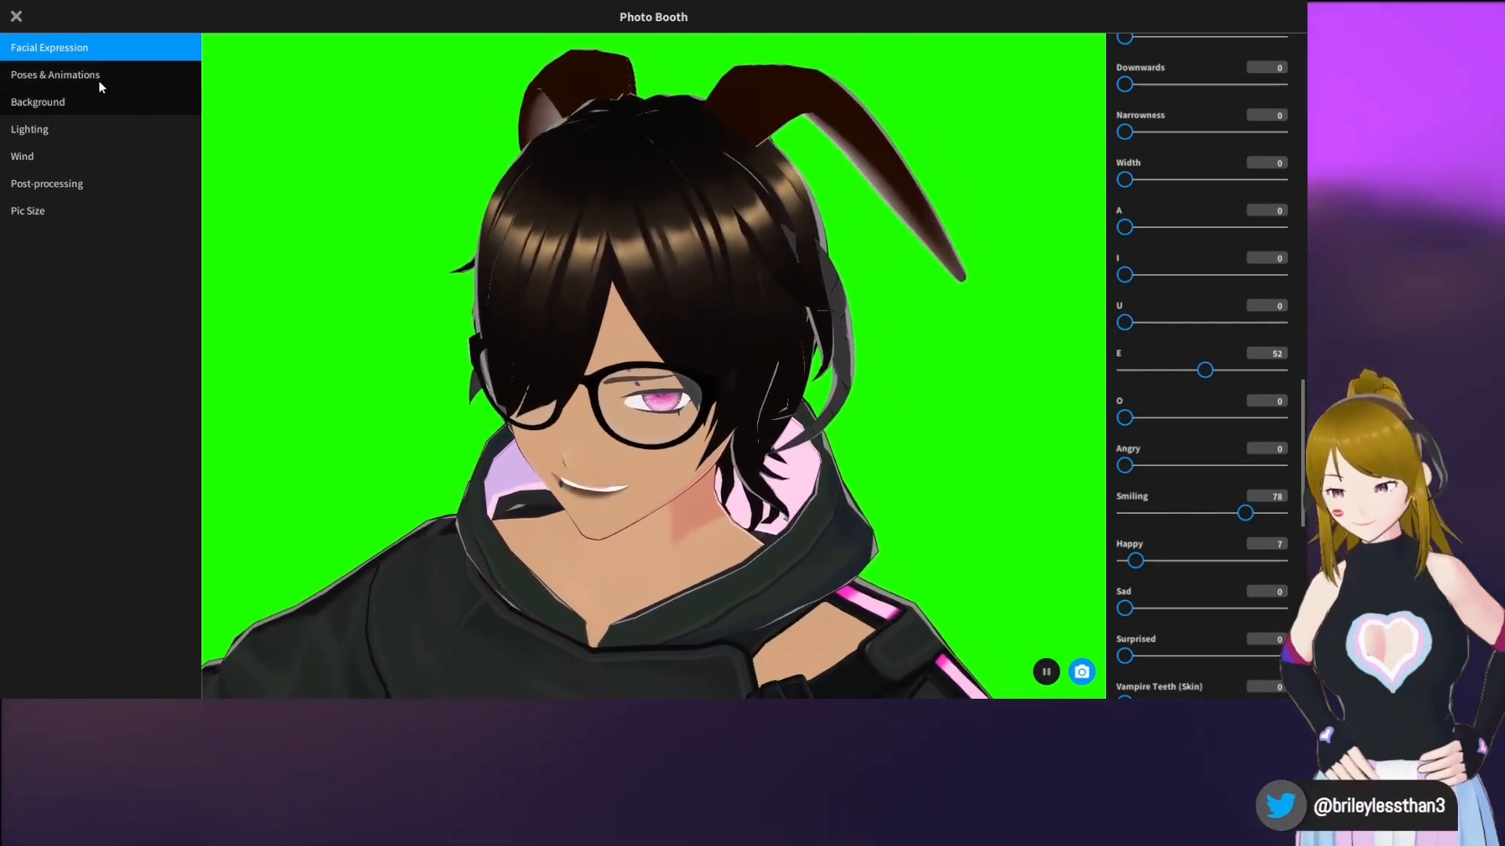
Switch the avatar from animations to Posing, try the Greeting preset pose, and choose the Touching Hair preset
click(99, 81)
click(1217, 77)
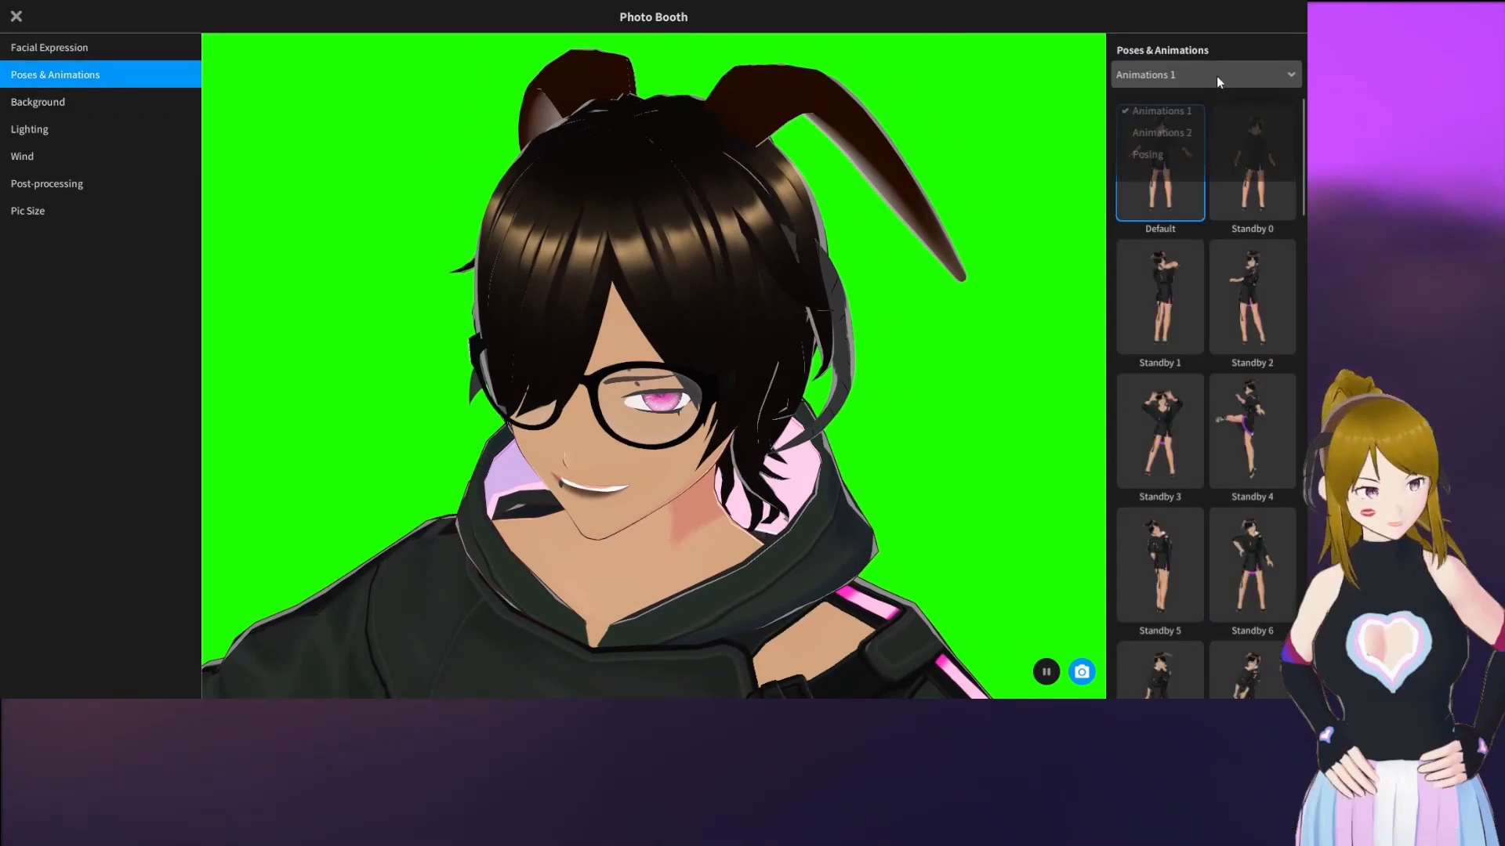
click(1180, 155)
click(1192, 163)
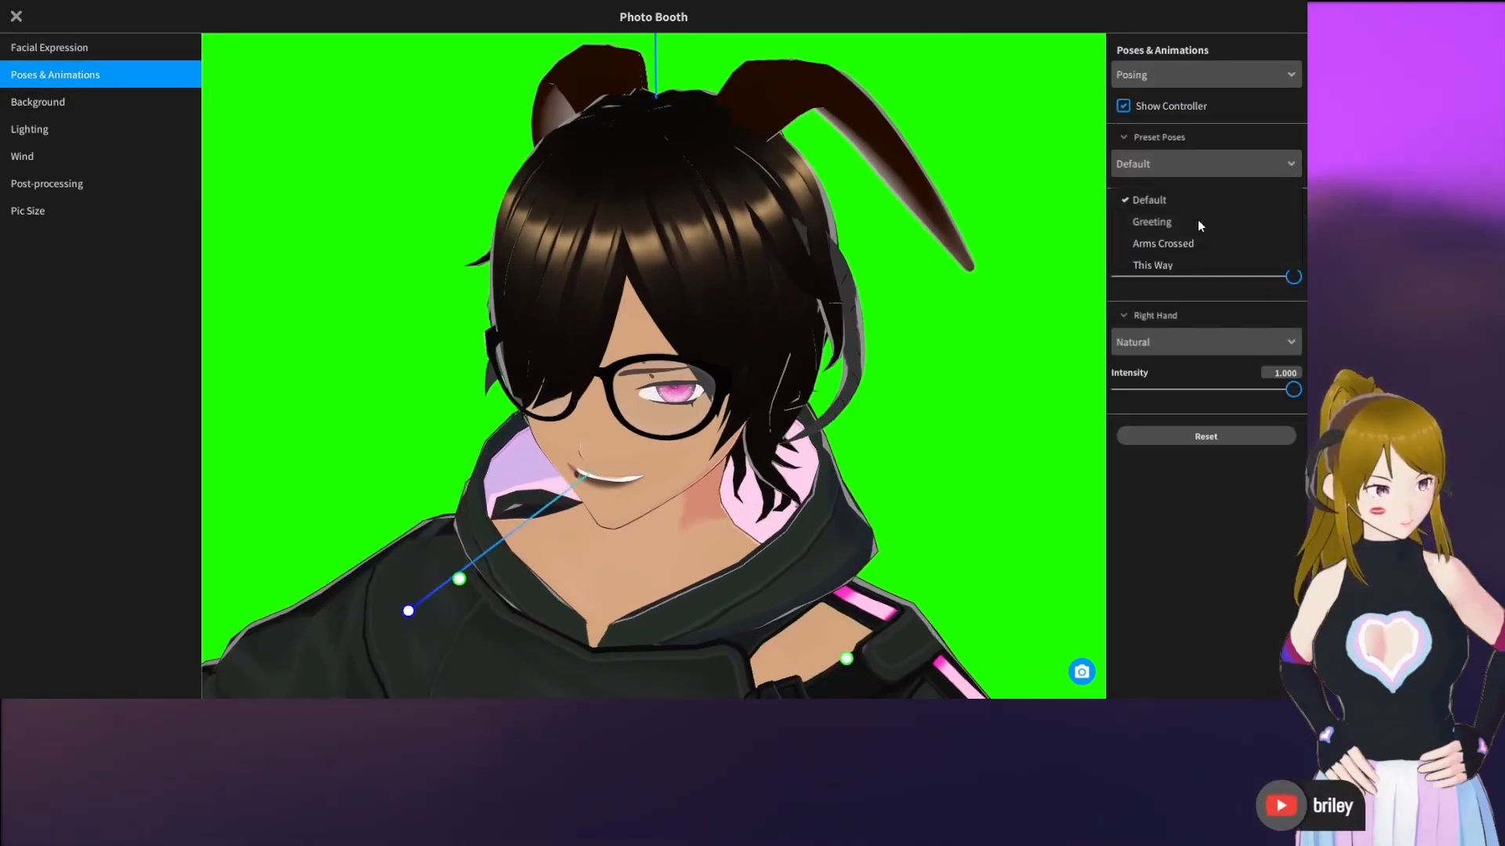
click(1166, 208)
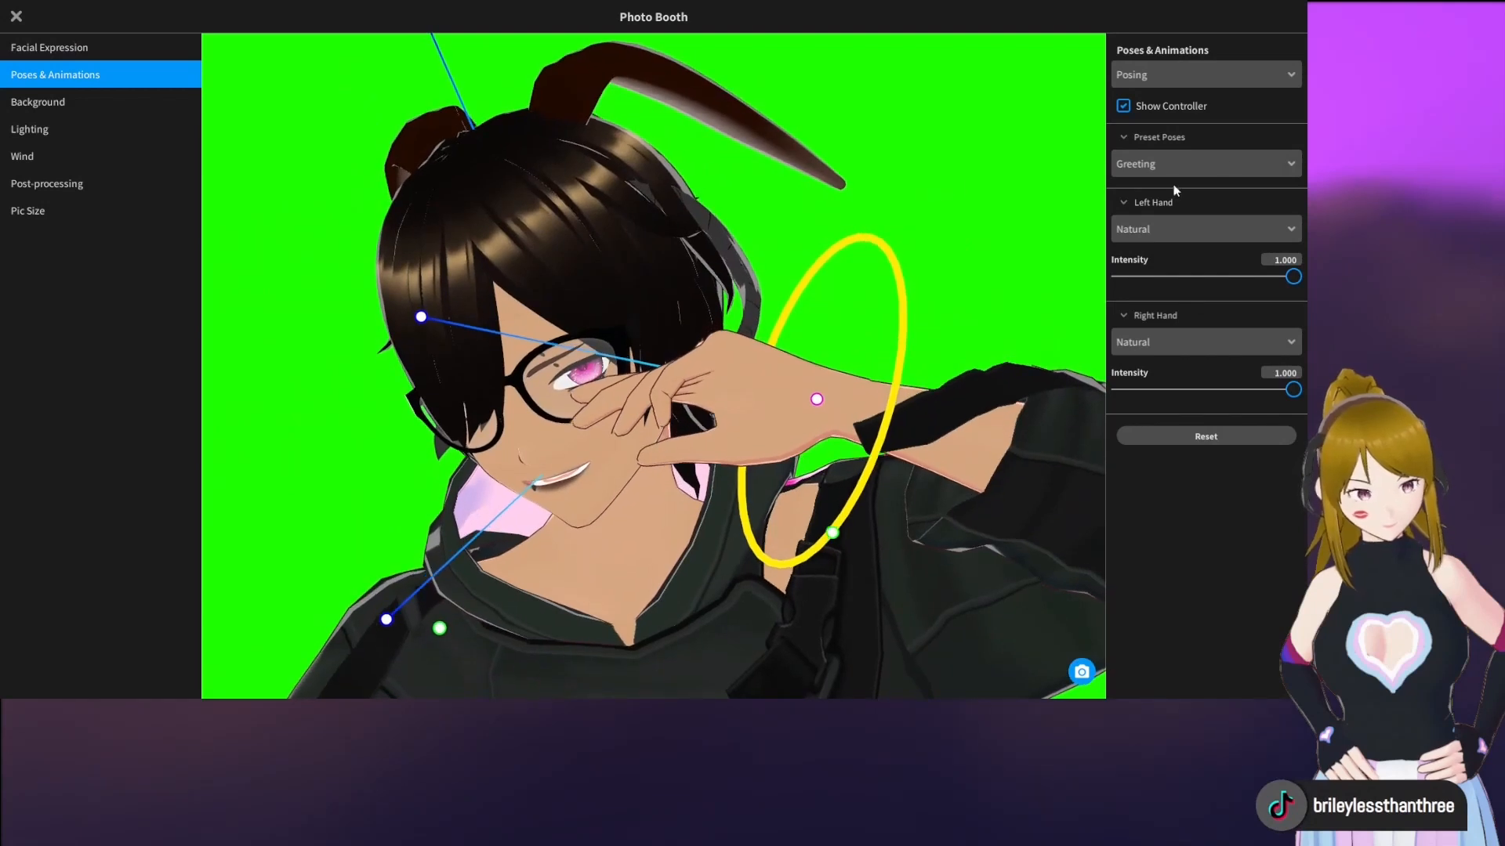
click(1222, 161)
scroll(1207, 204, down, 3)
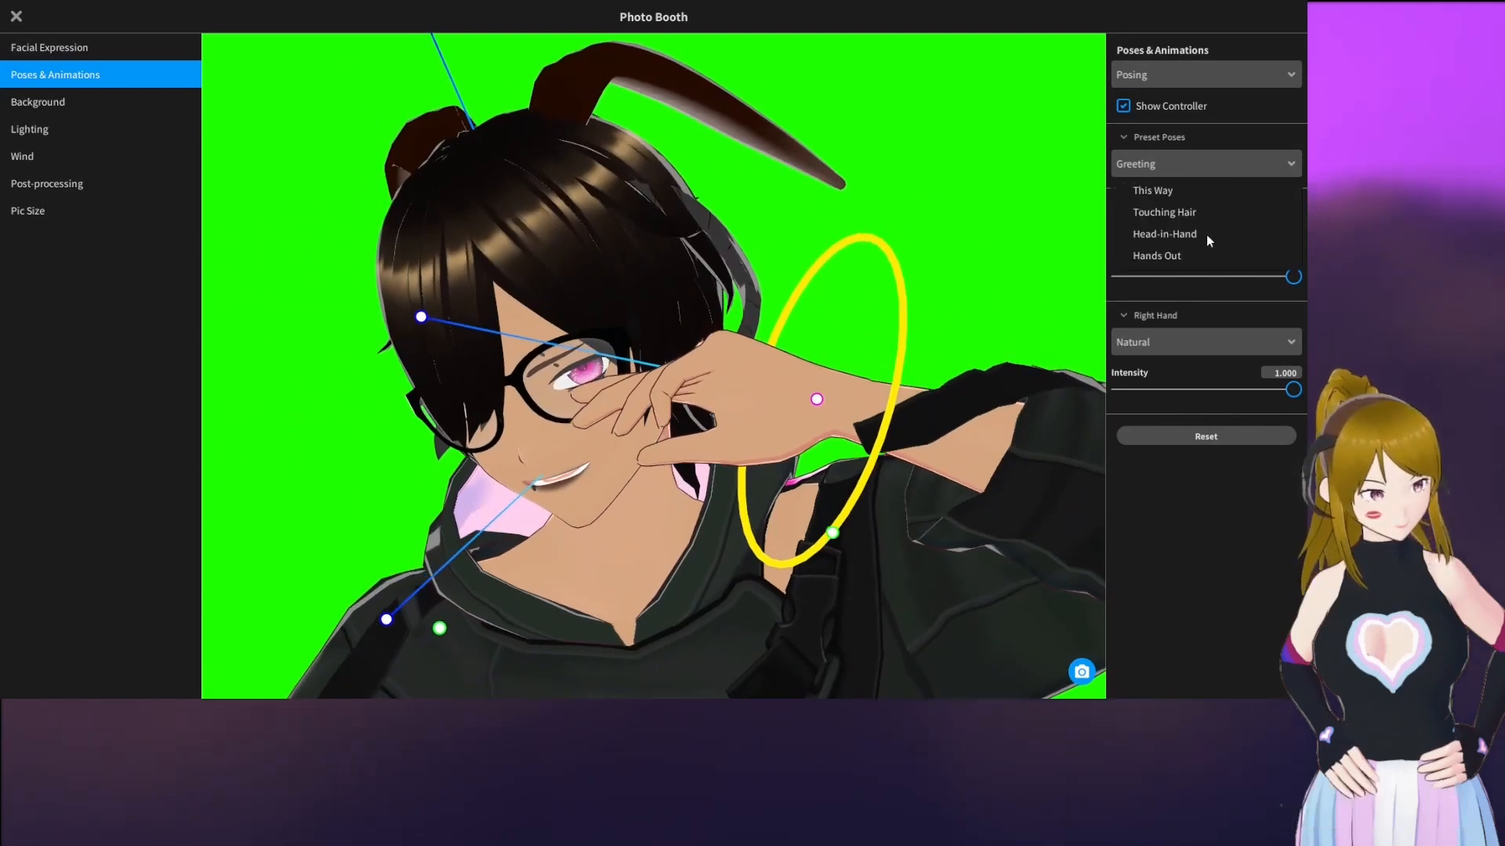
click(1191, 213)
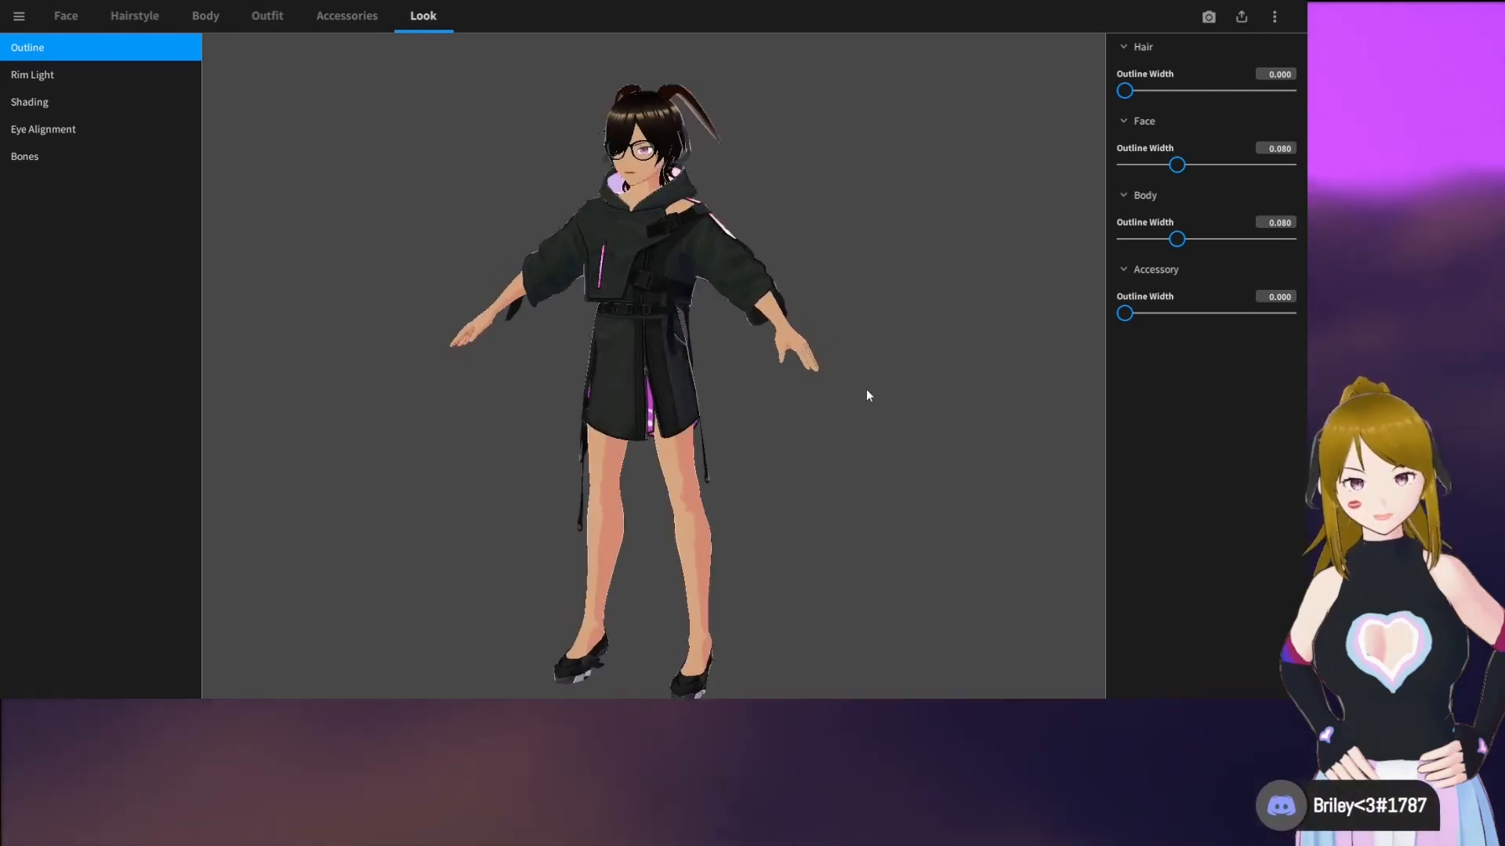
Start exporting the avatar as VRM and frame its upper body from the front in the preview
click(1250, 23)
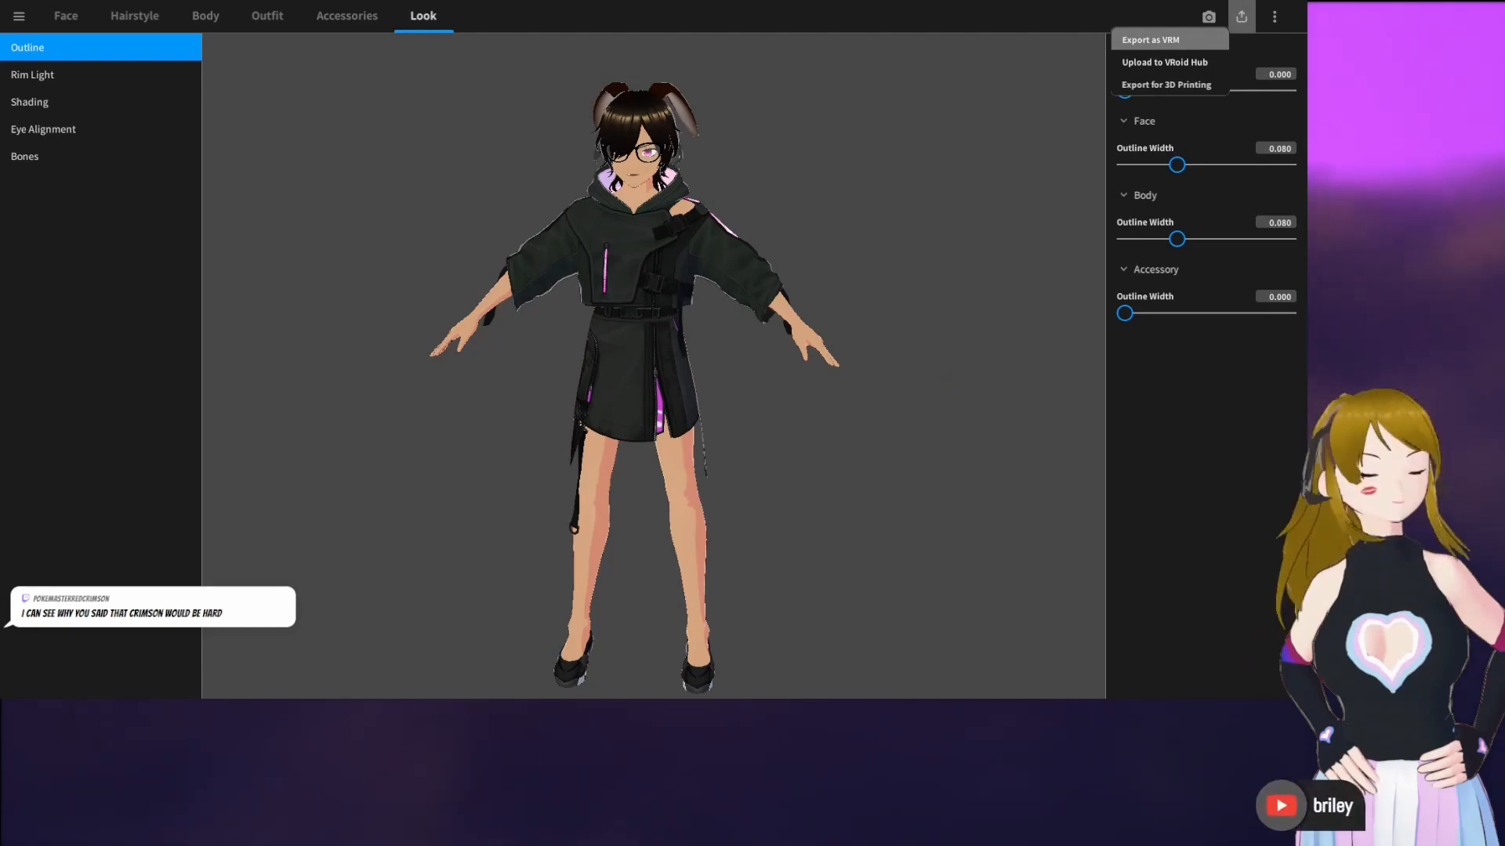
click(1150, 39)
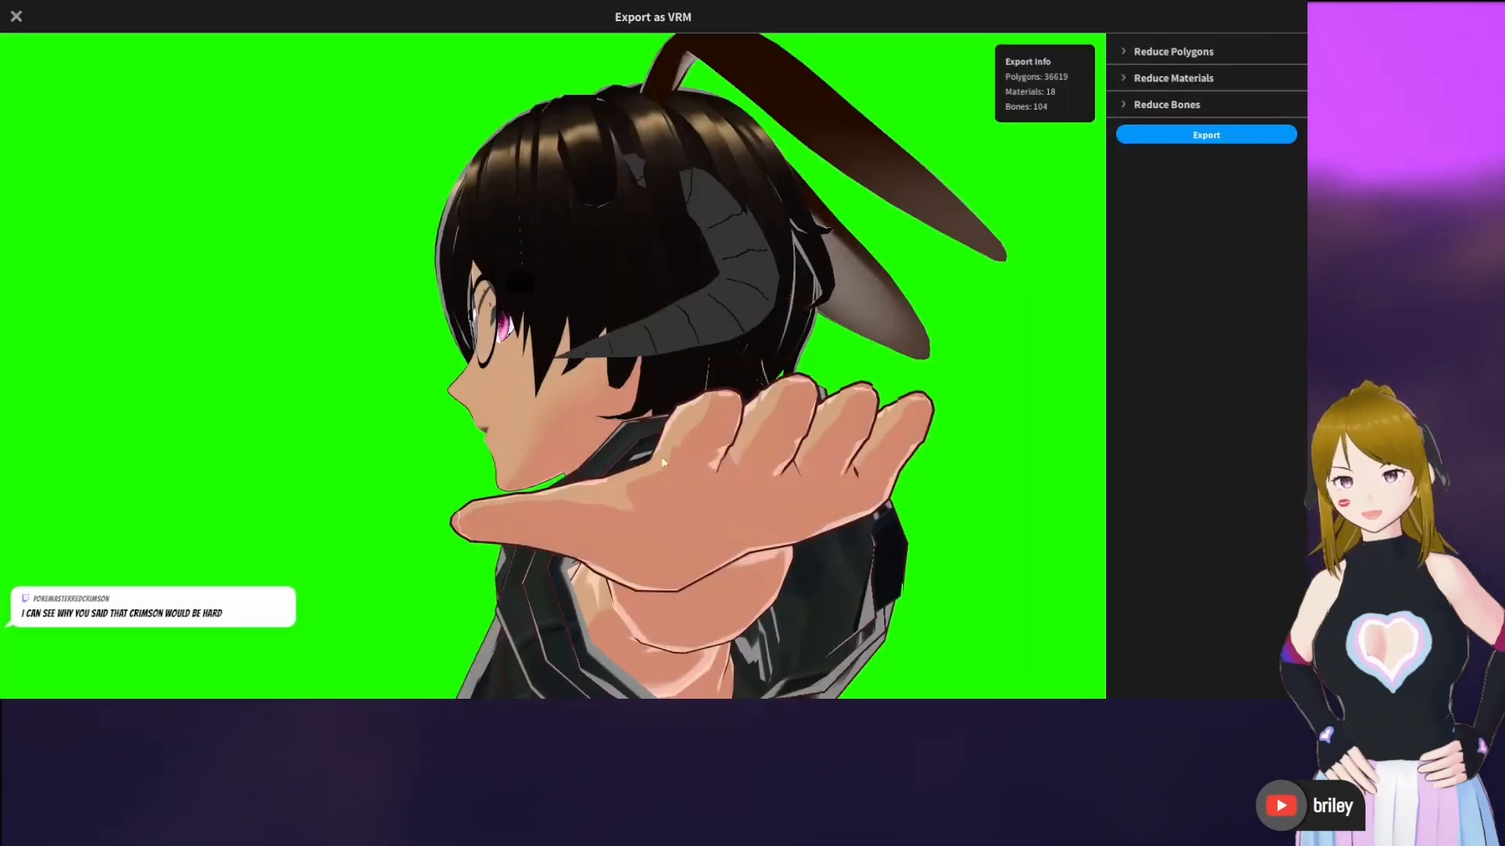
scroll(713, 466, down, 5)
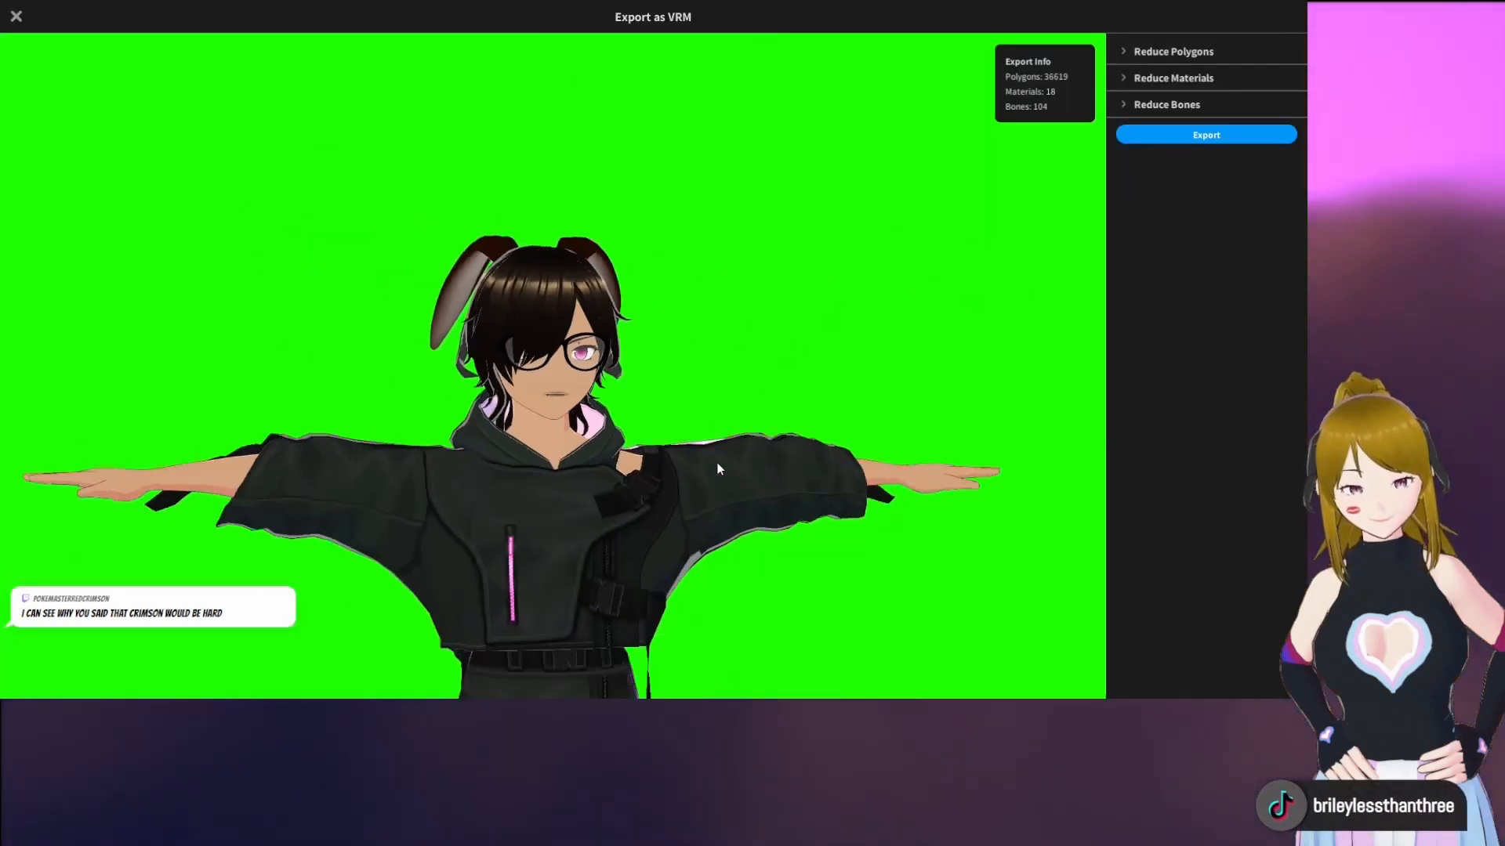
right_drag(718, 463, 706, 474)
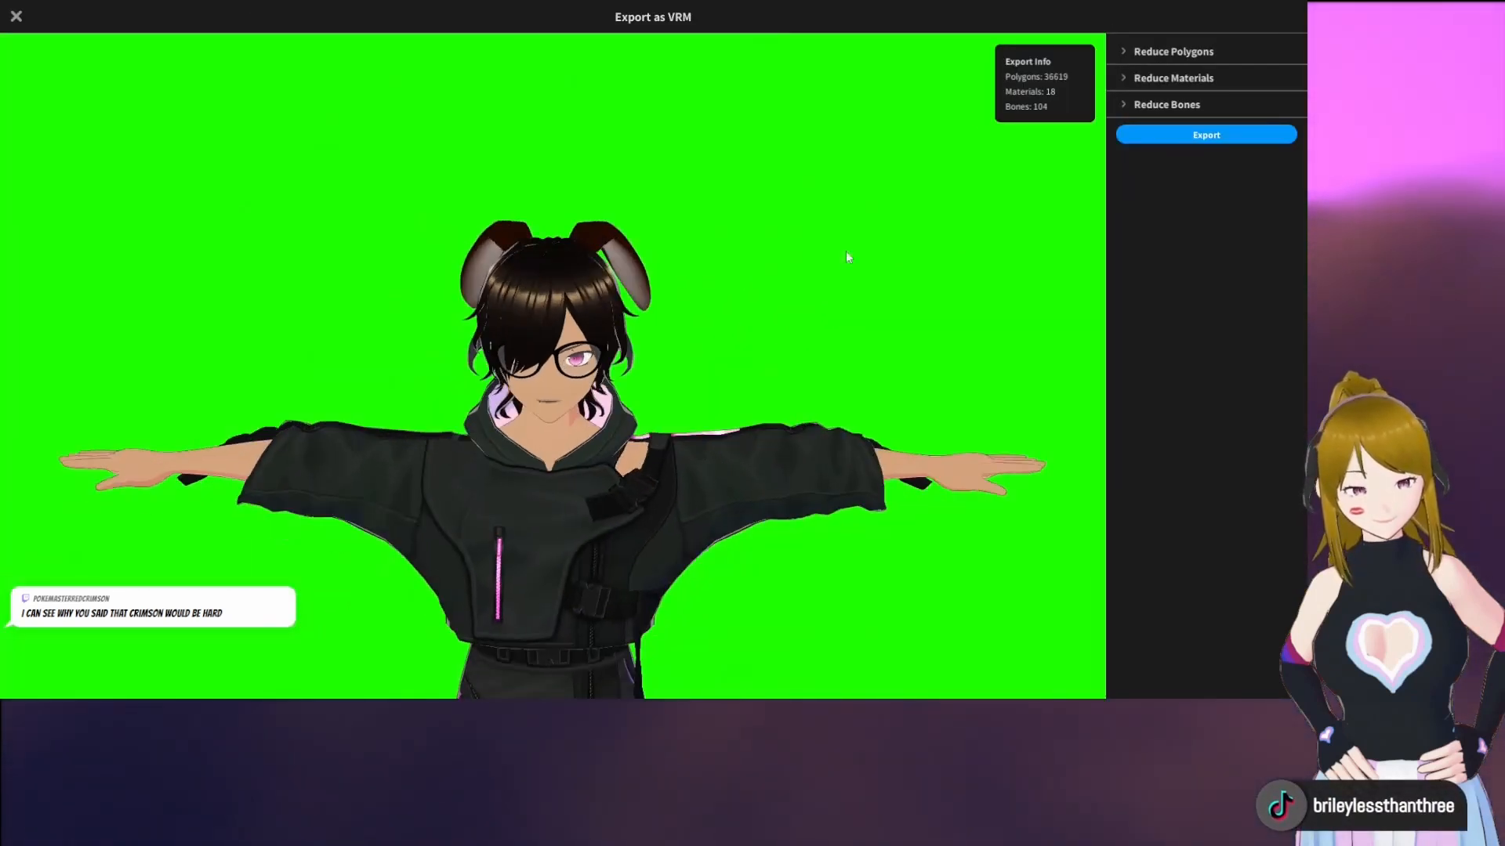
Set the polygon reductions to Hair Smoothness 35, Hair 36, Face 38, Body 41 and Outfit 44, and inspect the avatar
click(1178, 49)
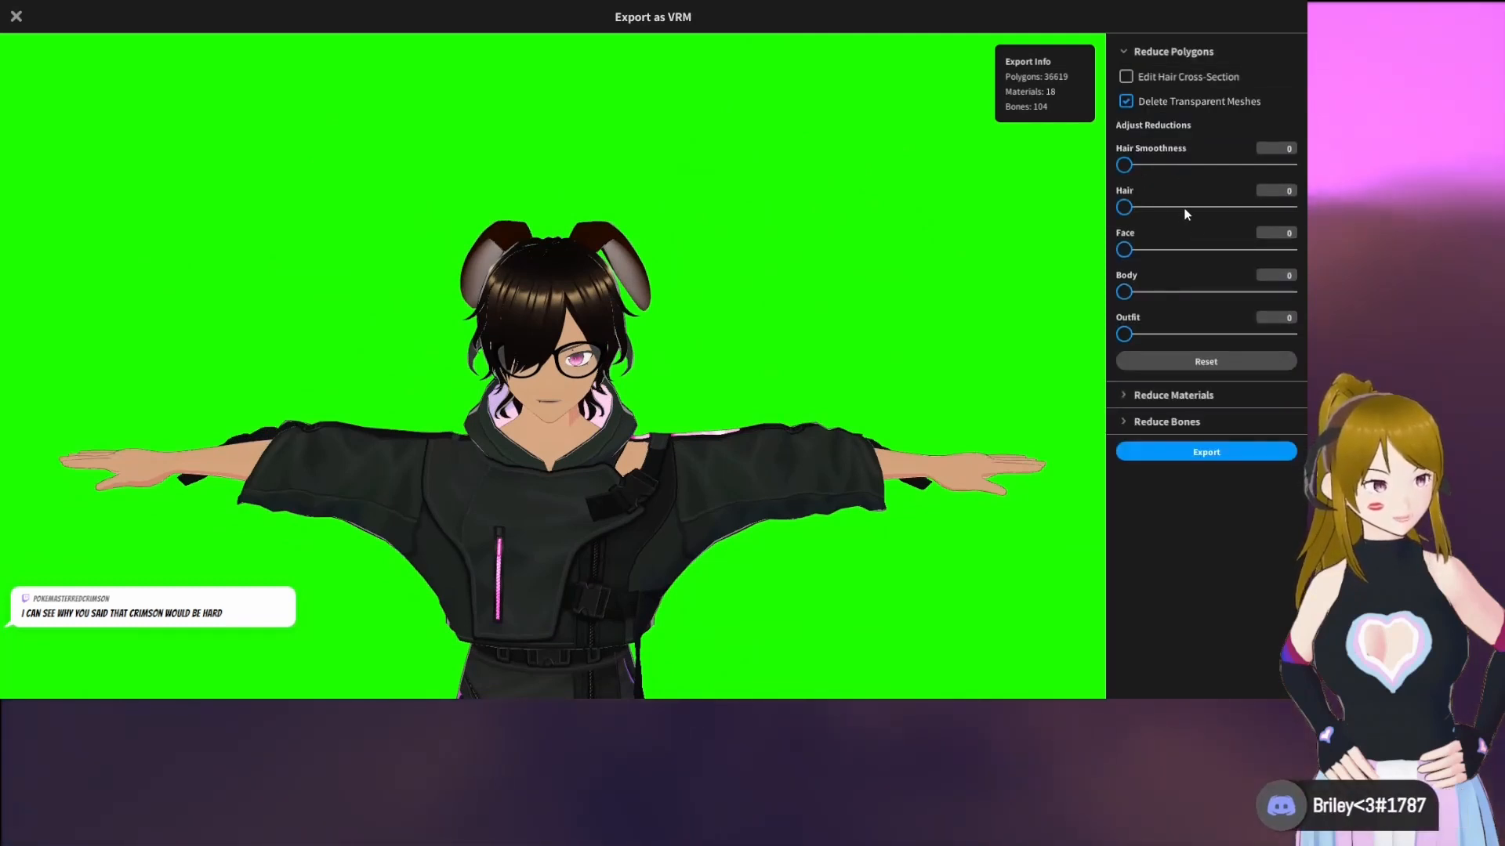
click(1187, 250)
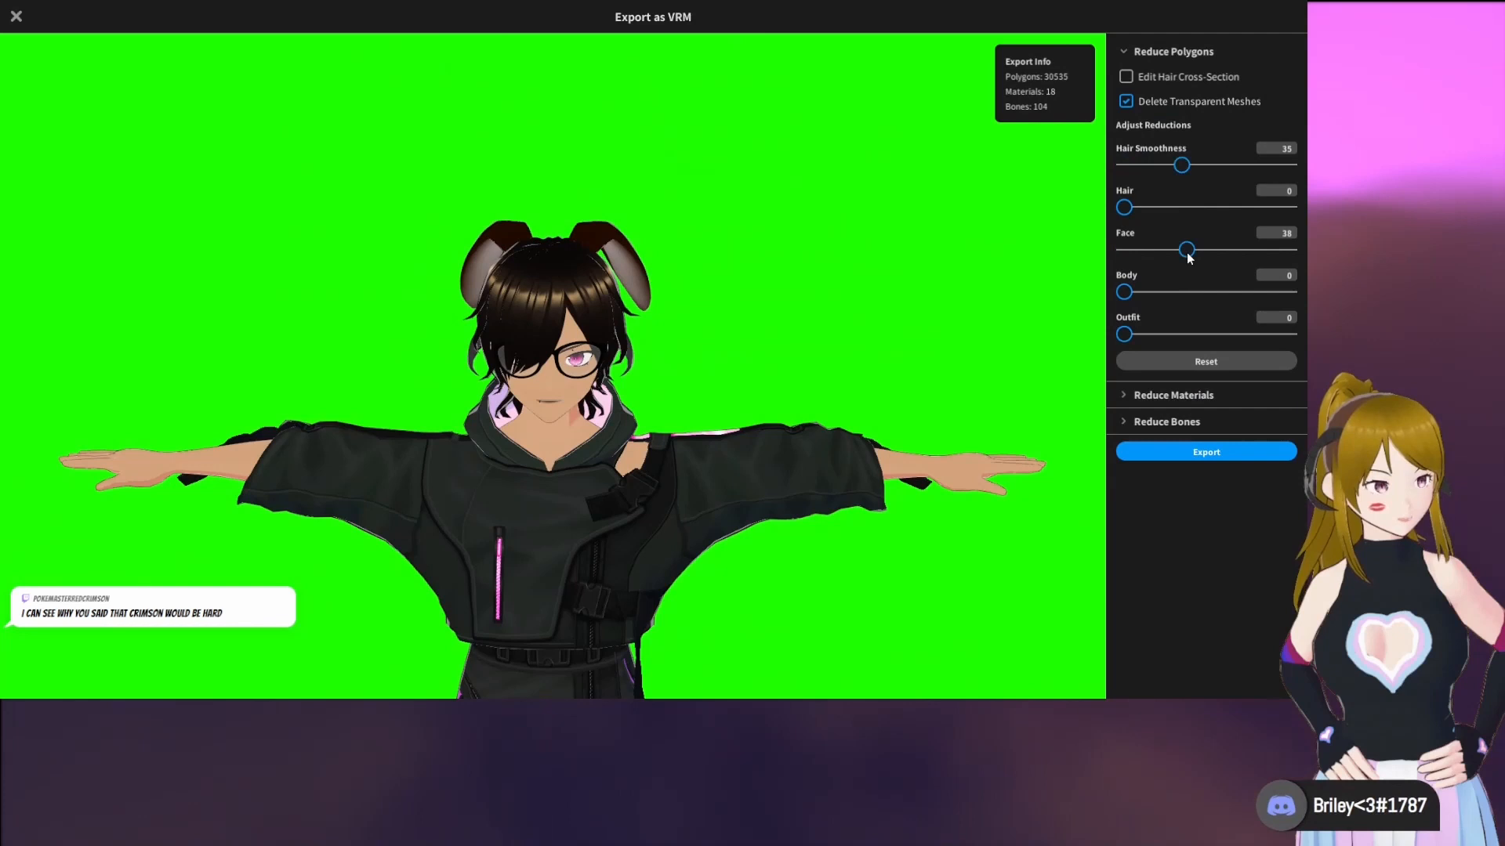
click(1183, 207)
click(1192, 292)
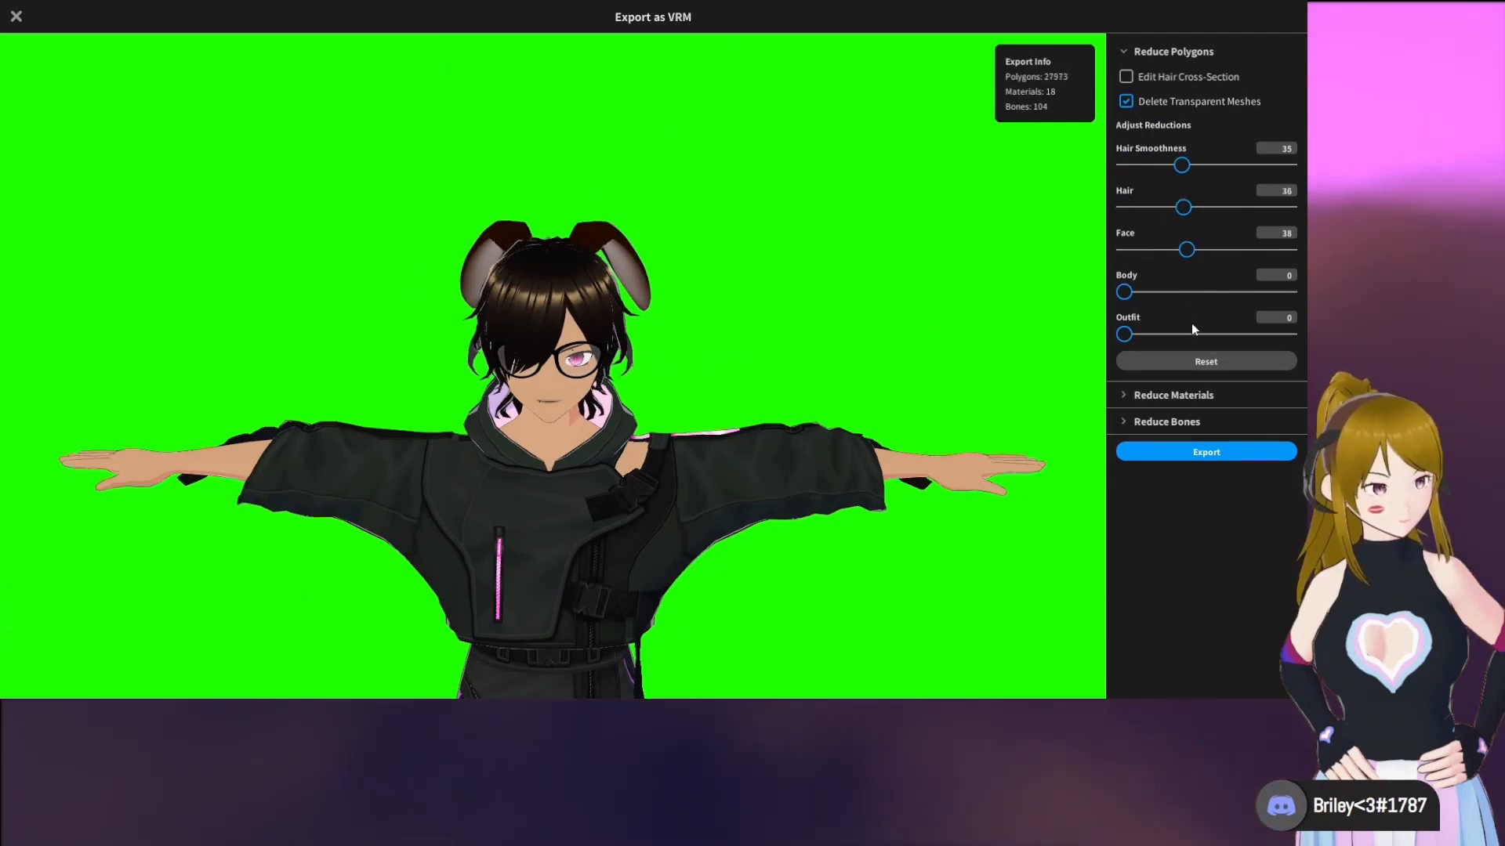
click(1196, 333)
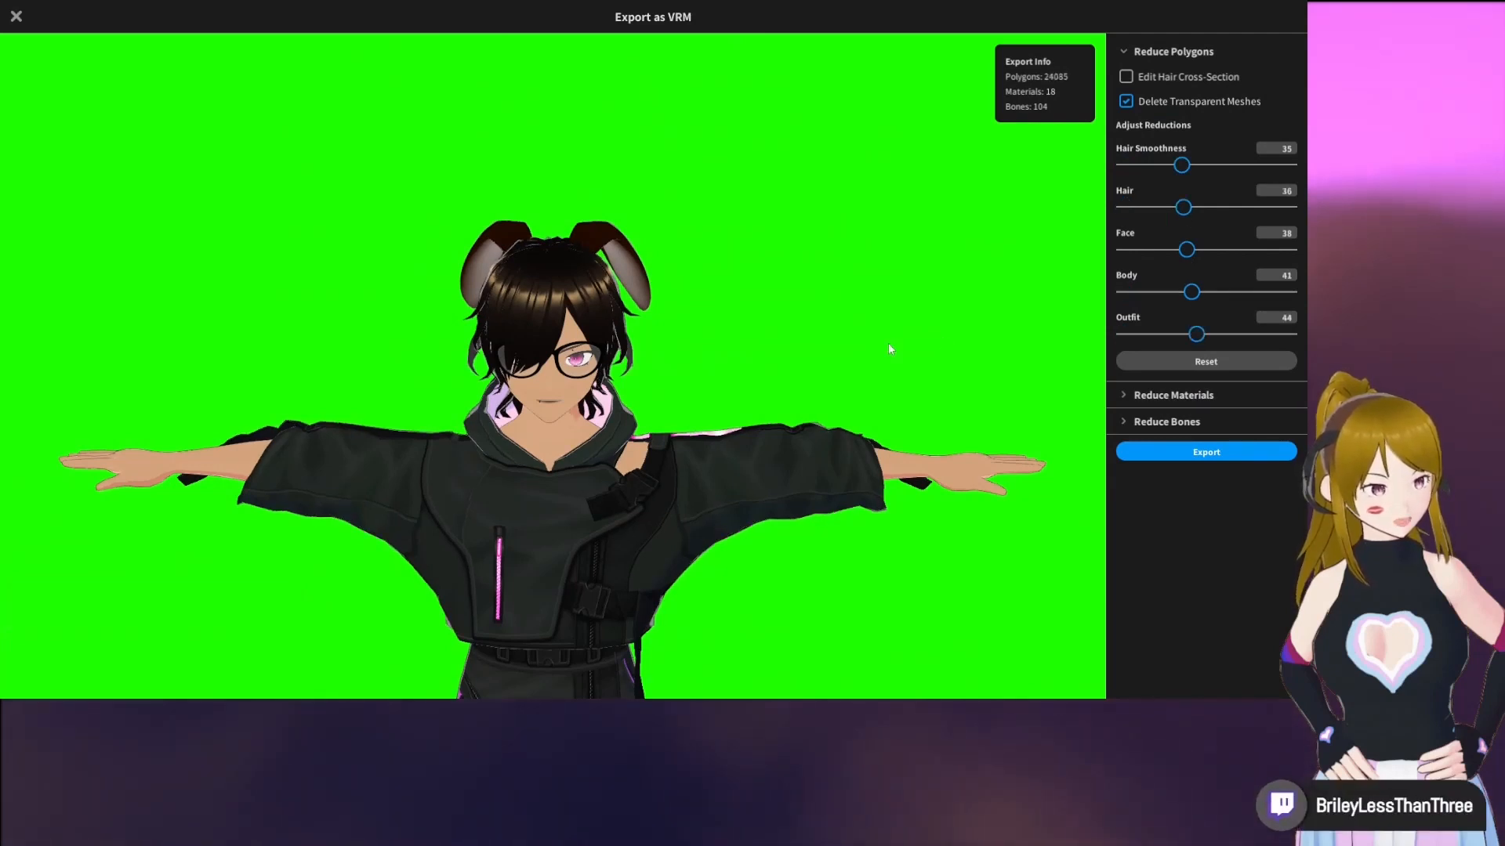
mouse_move(887, 342)
mouse_down()
mouse_move(840, 341)
mouse_move(939, 328)
mouse_move(906, 345)
mouse_up()
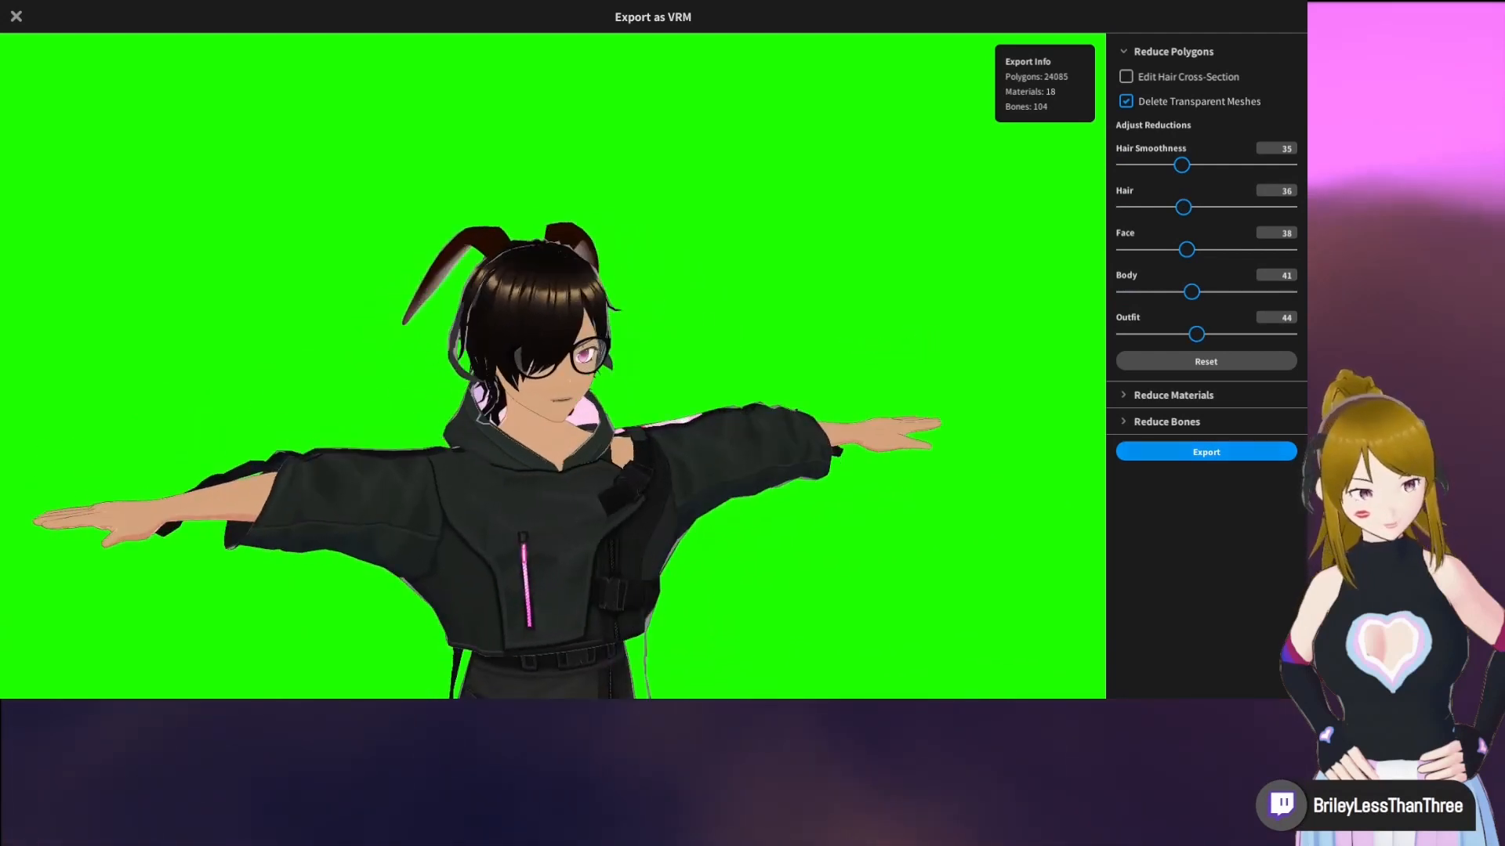
Review the VRM export settings for title, creator, avatar personality and license, and go back without exporting
click(1206, 453)
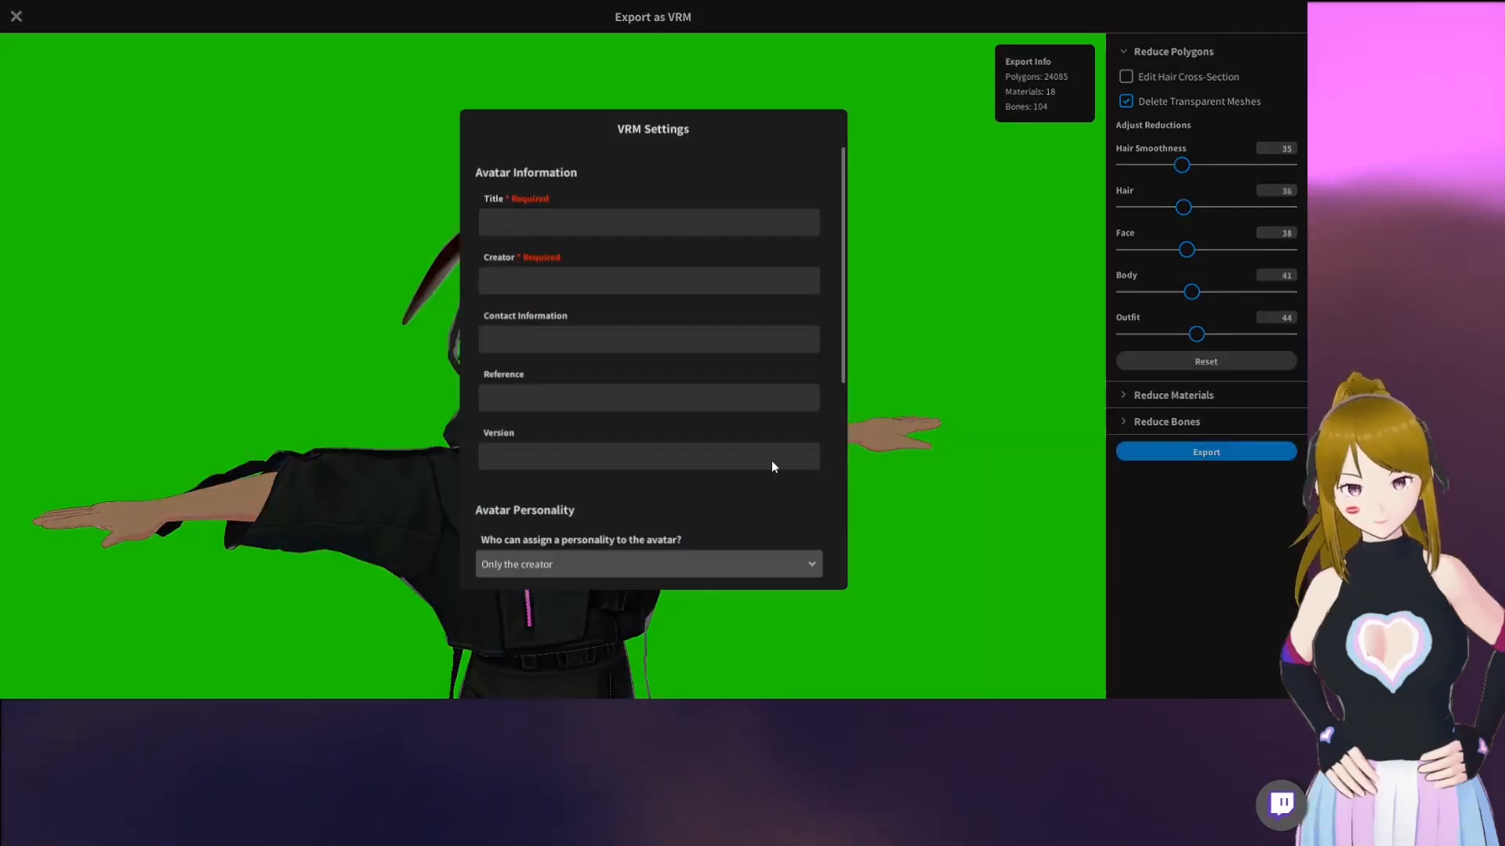
click(645, 219)
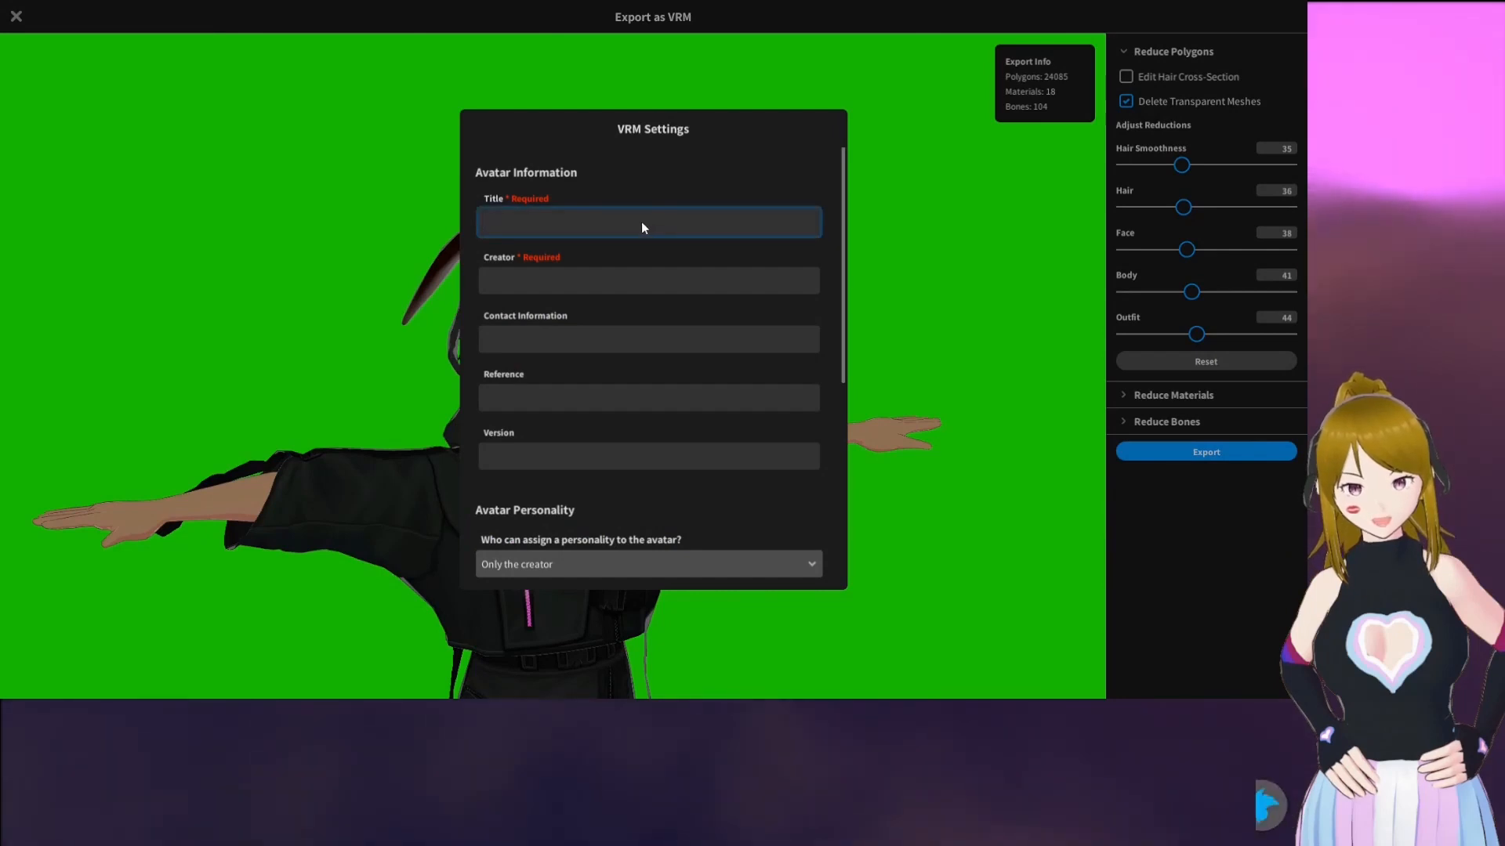
click(628, 279)
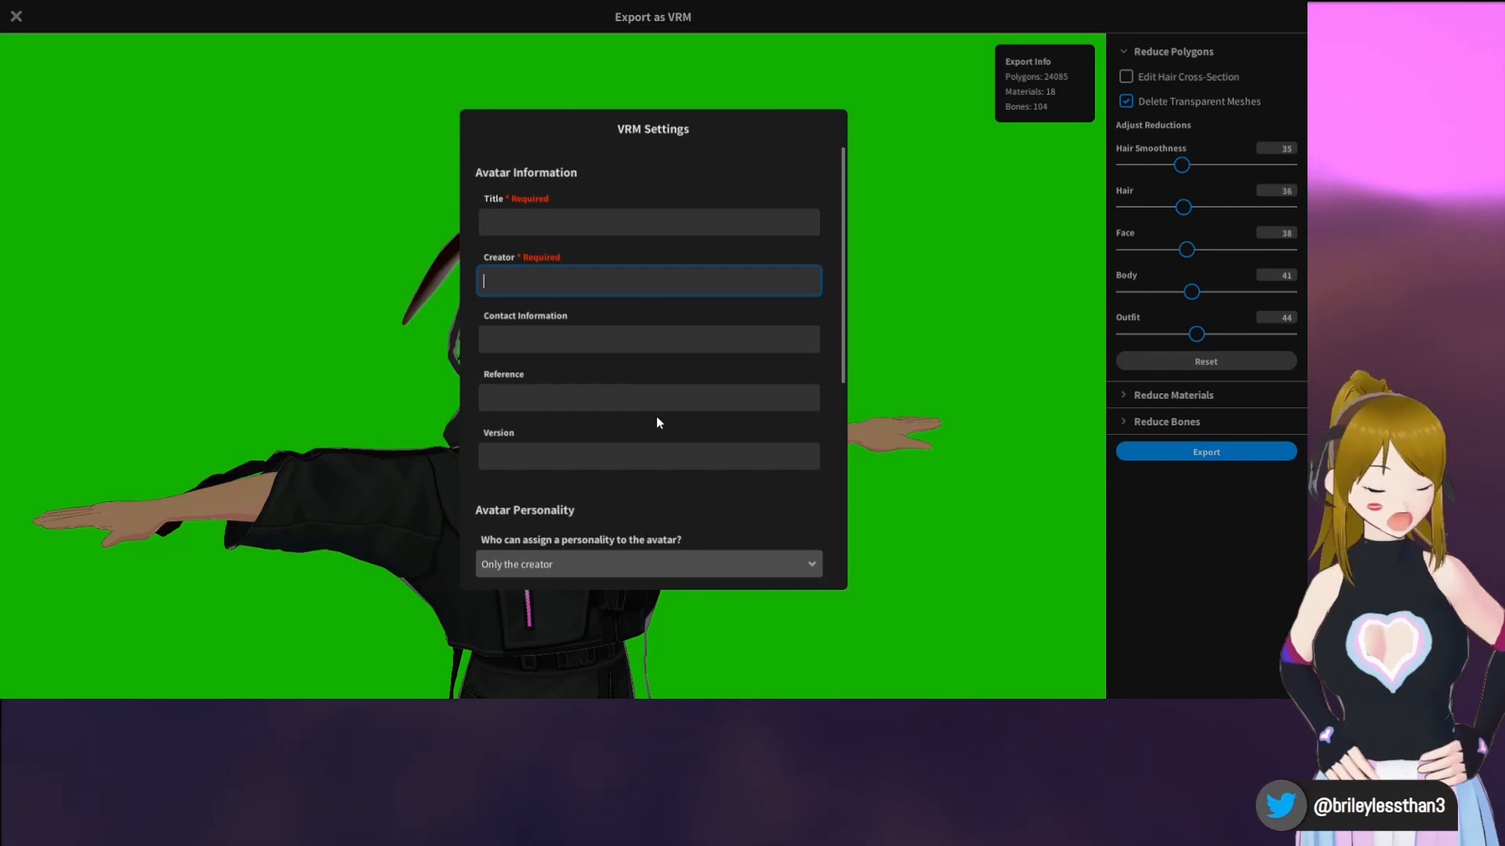
scroll(657, 422, down, 5)
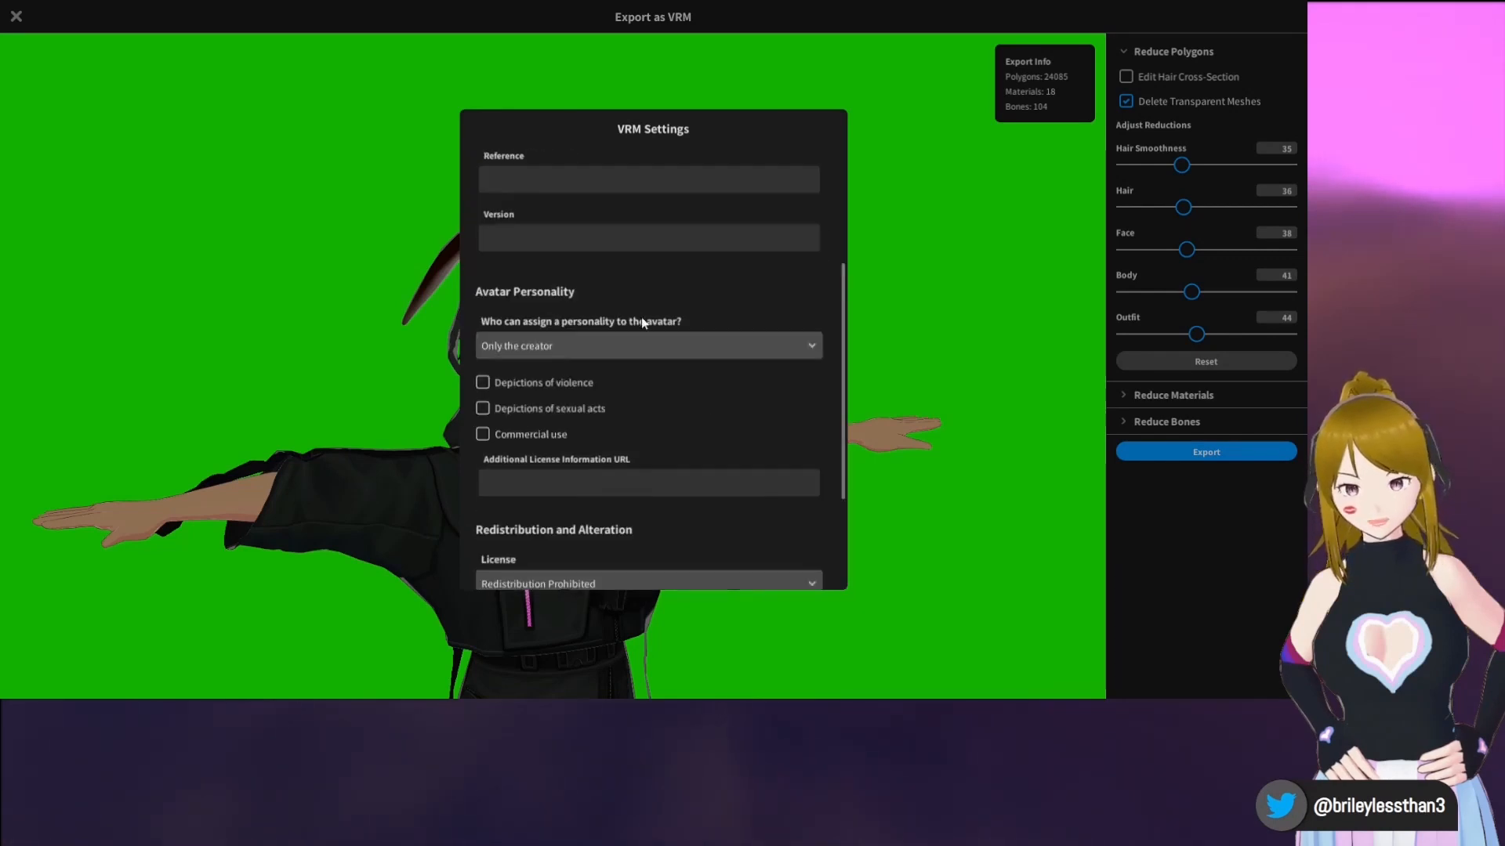
scroll(619, 416, down, 4)
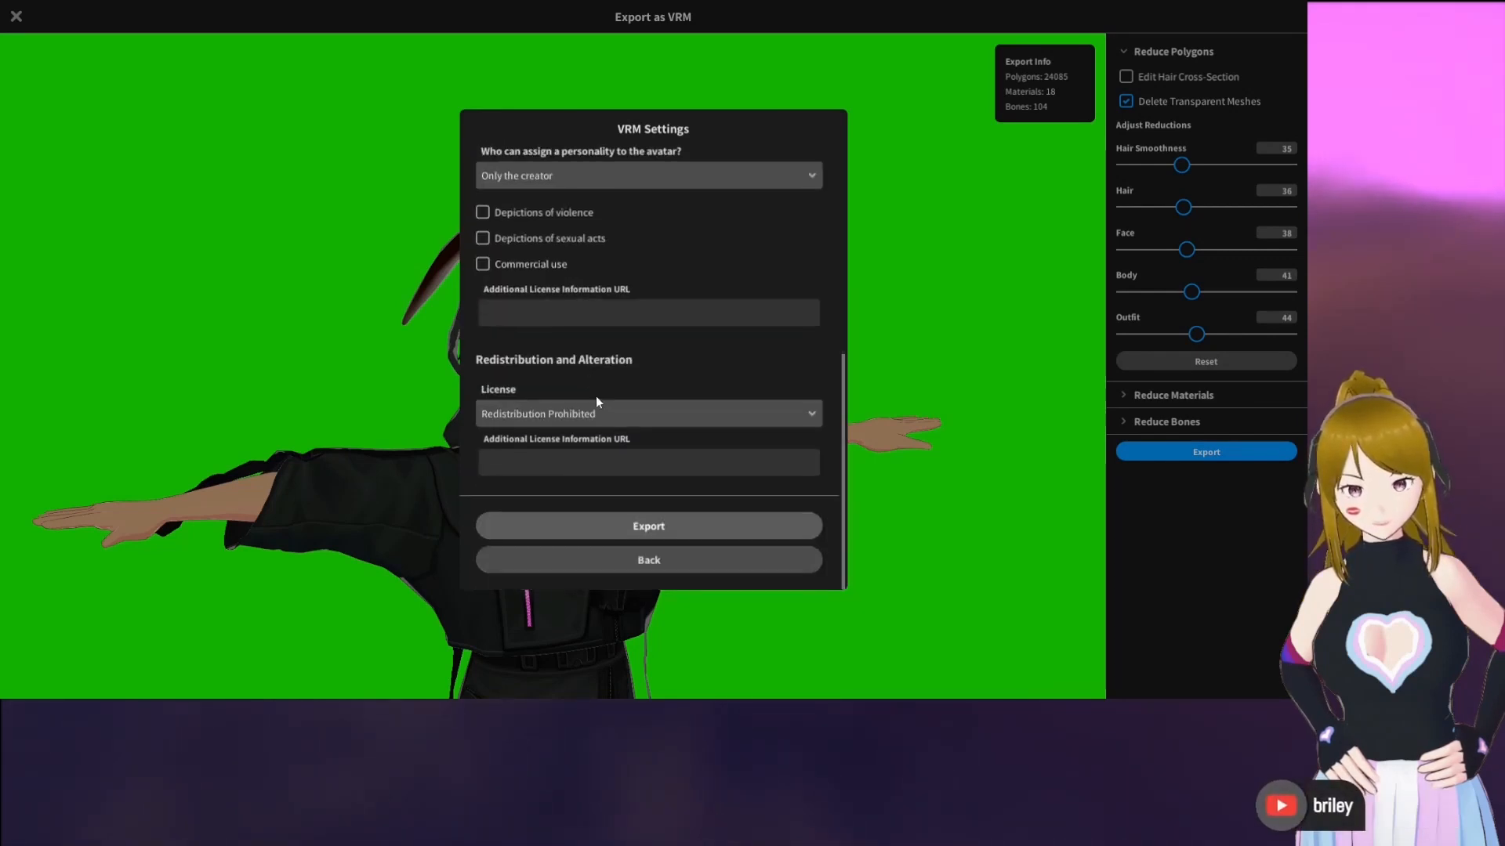
click(713, 562)
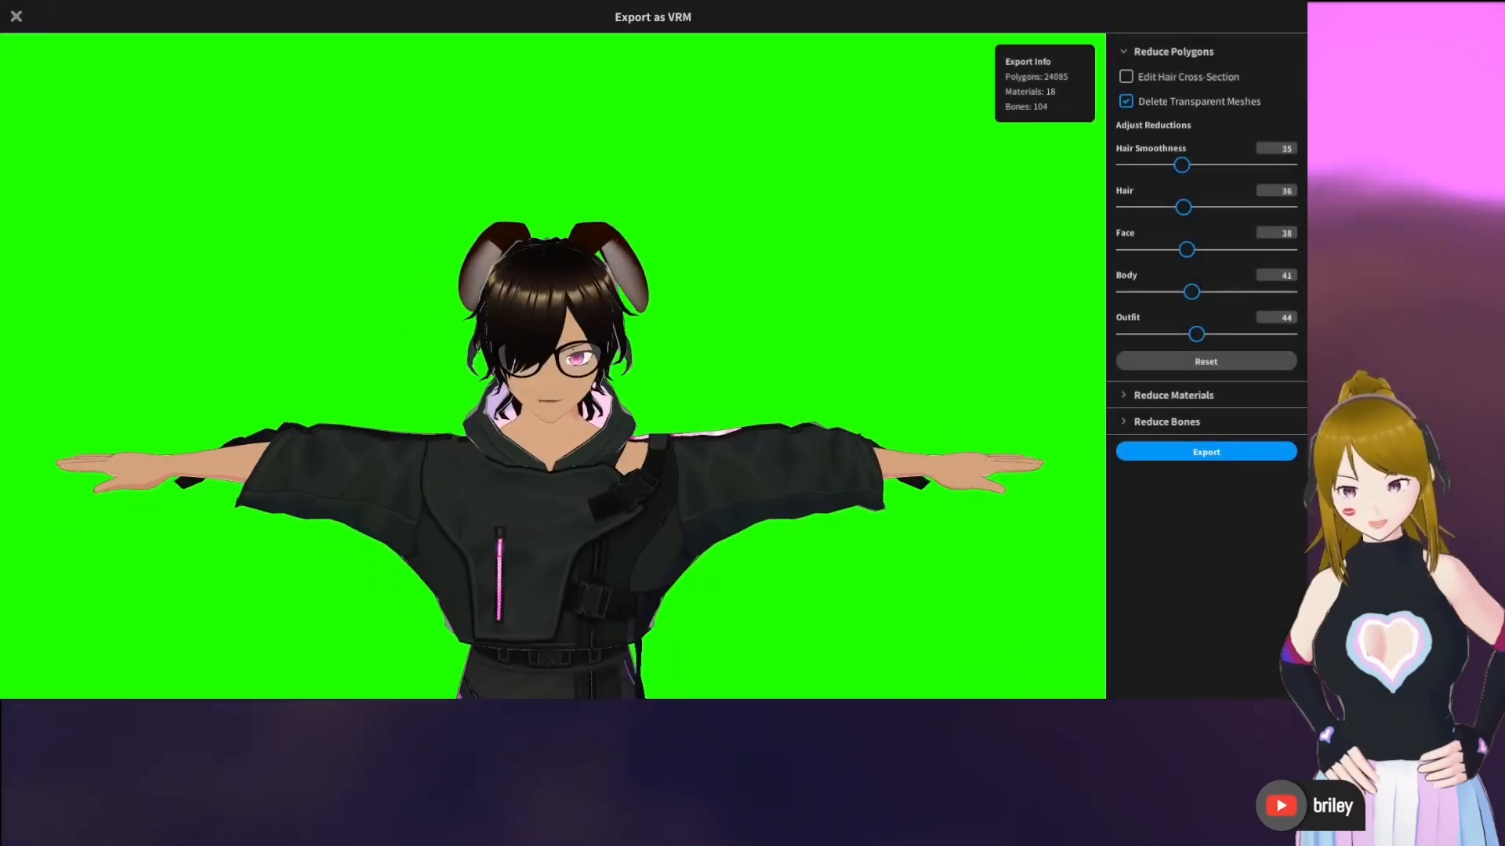